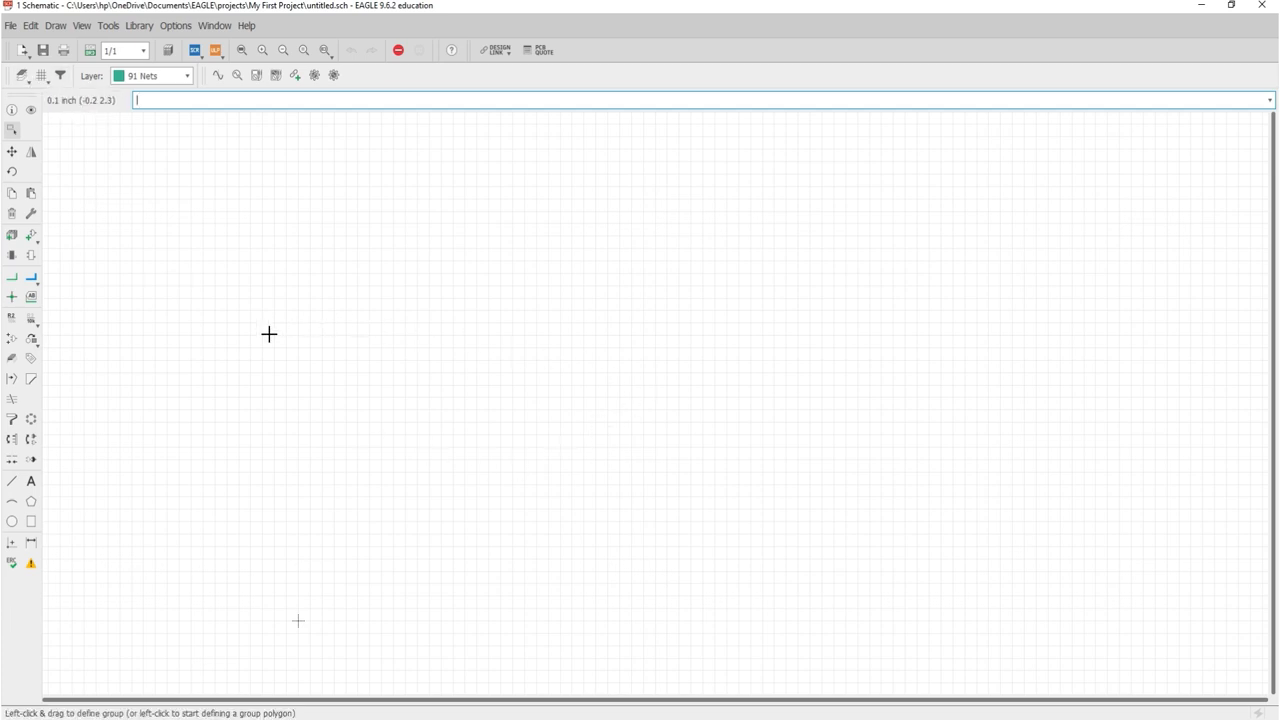
Open the schematic's grid settings, examine the size and unit options, and close them.
left_click(42, 76)
left_click_drag(63, 14, 212, 179)
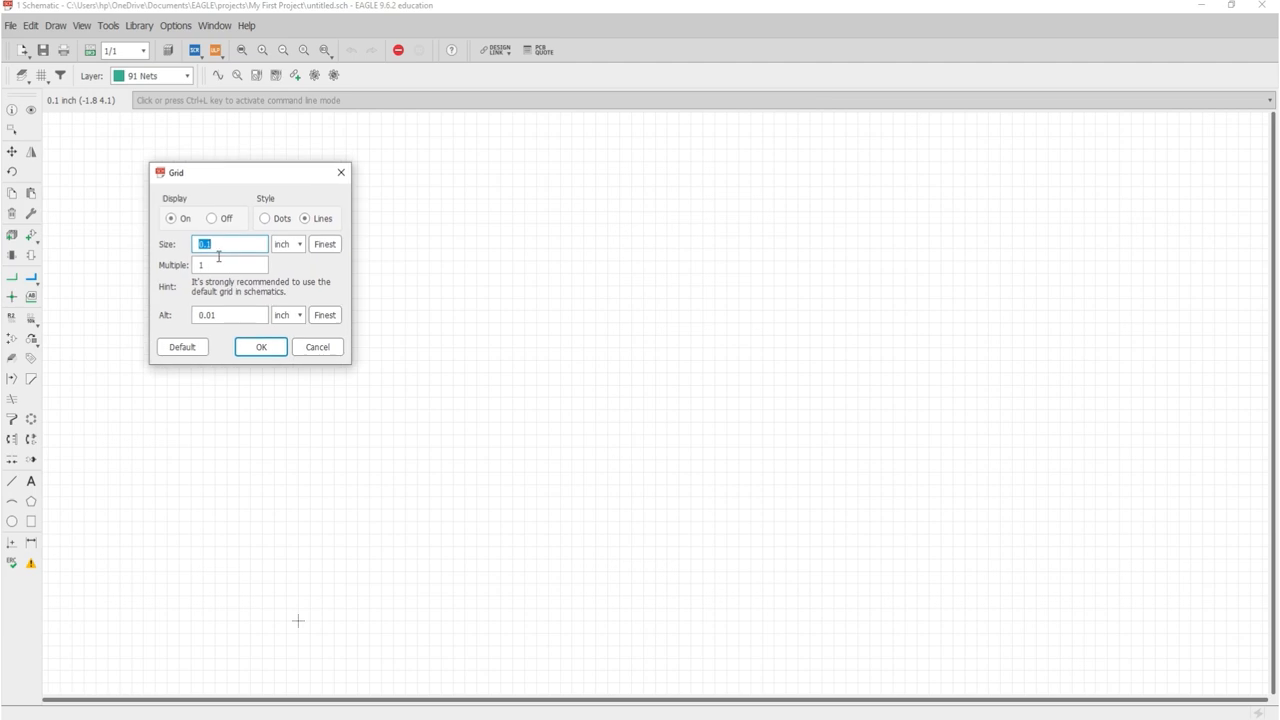
left_click(236, 247)
left_click_drag(229, 242, 195, 238)
left_click(308, 352)
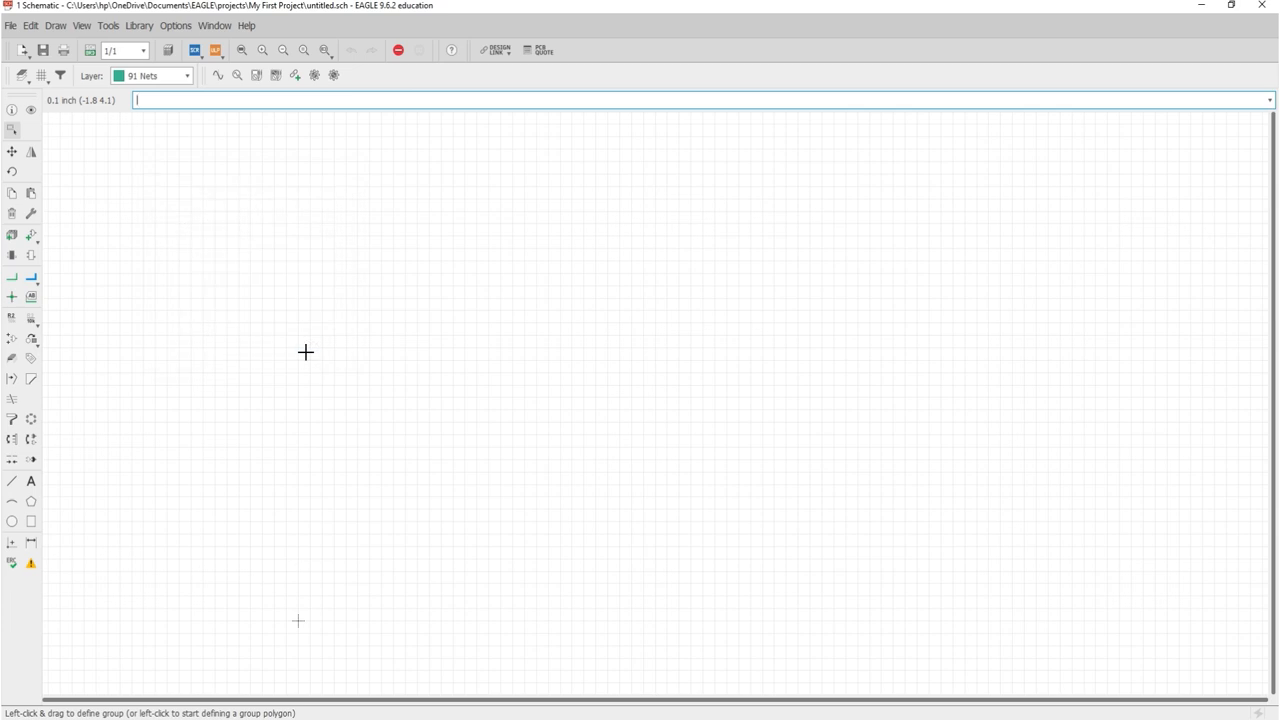
Open the part library browser and search it for "frame".
left_click(31, 237)
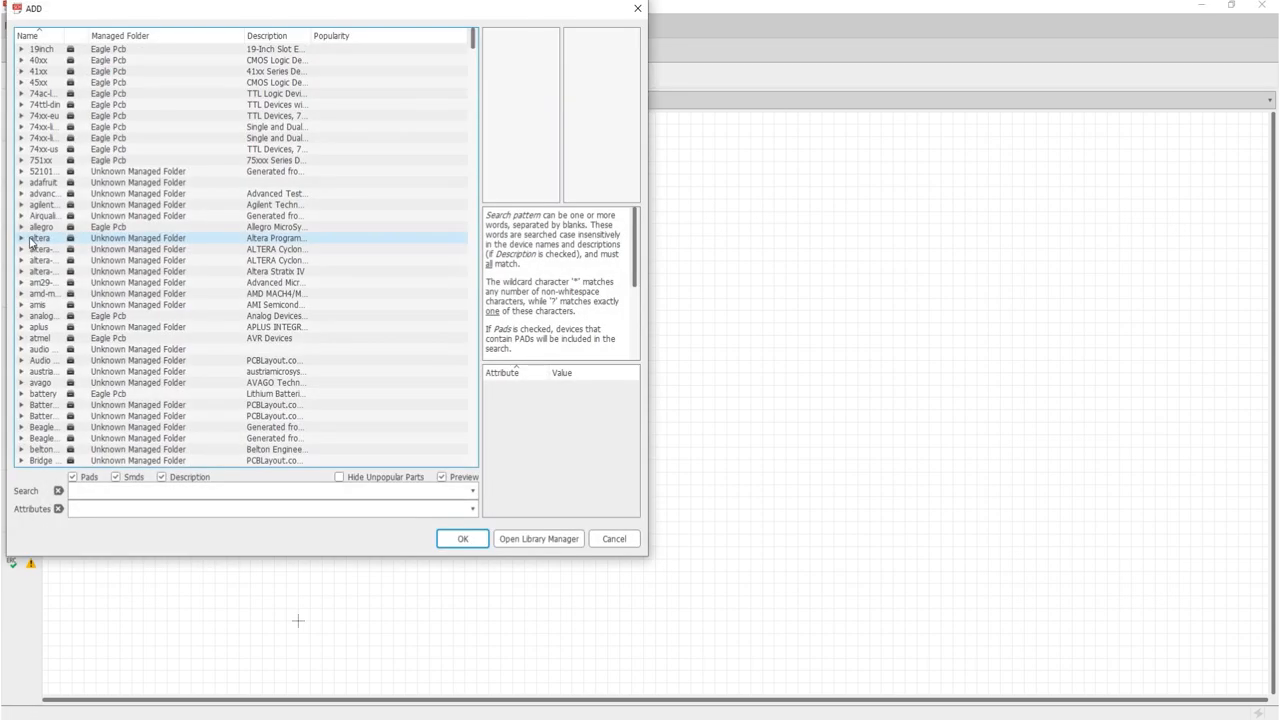
left_click_drag(245, 17, 339, 87)
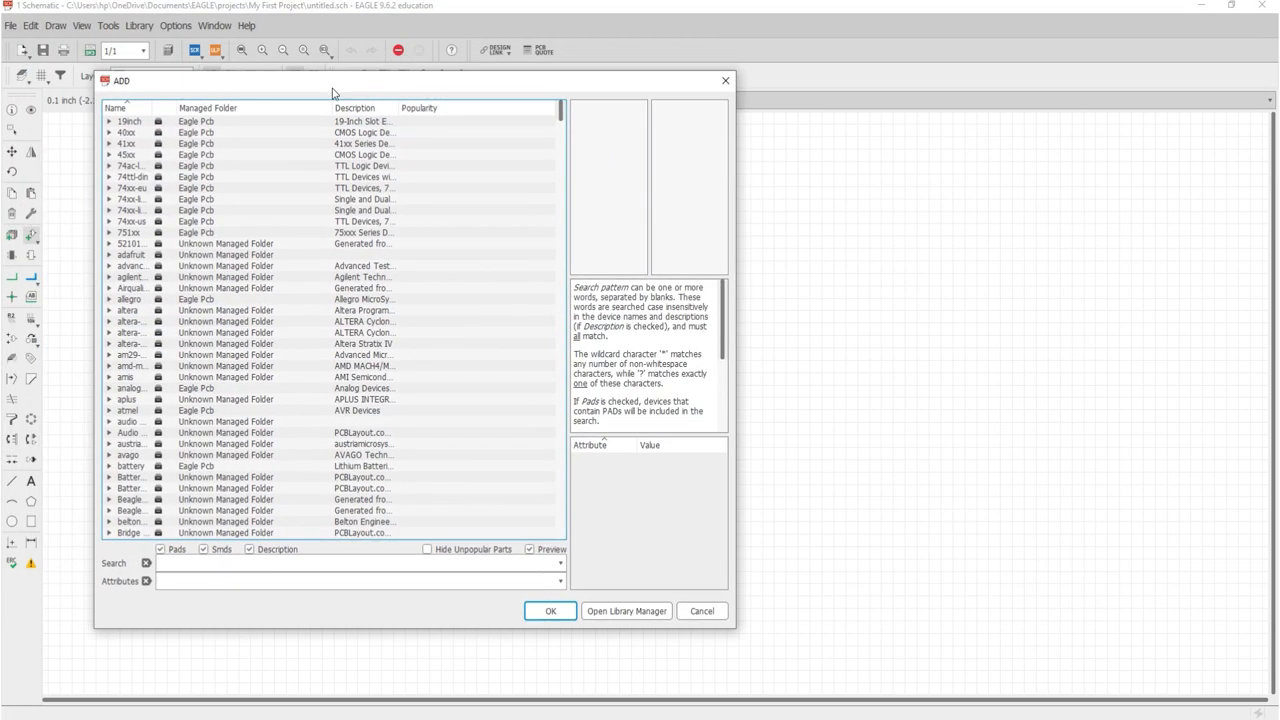
left_click(247, 562)
type("f")
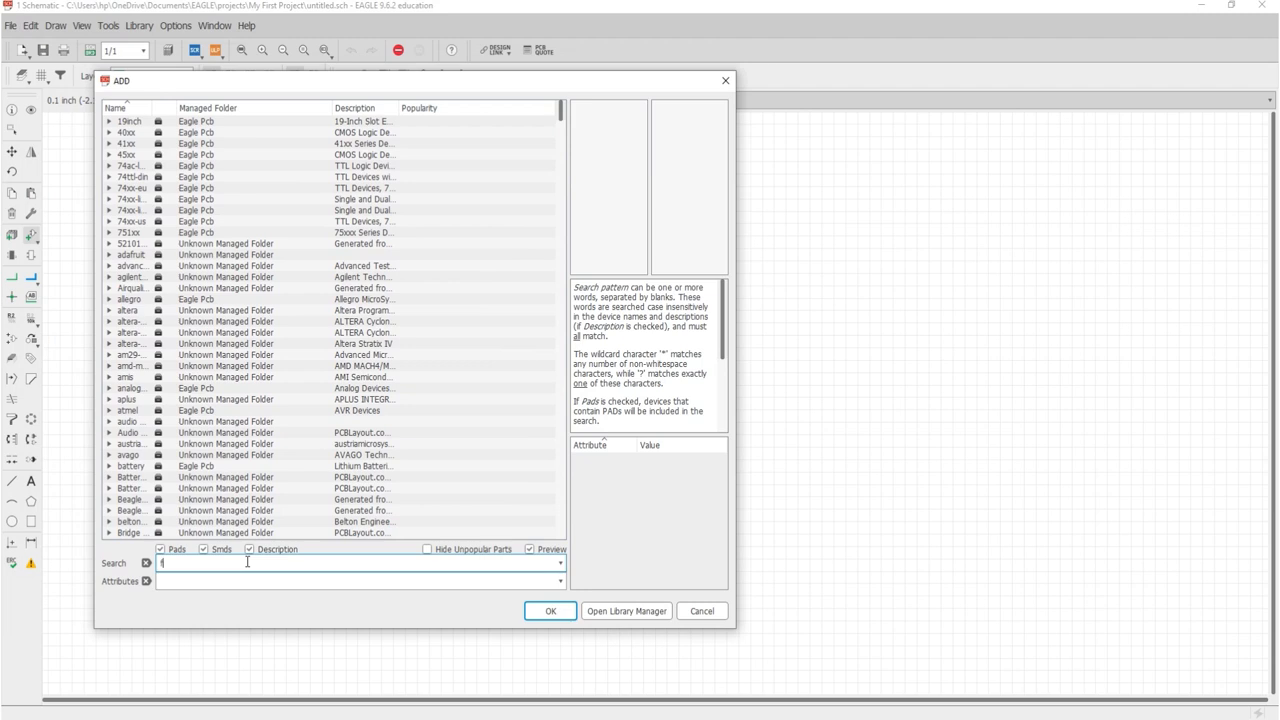
type("rame")
key("Return")
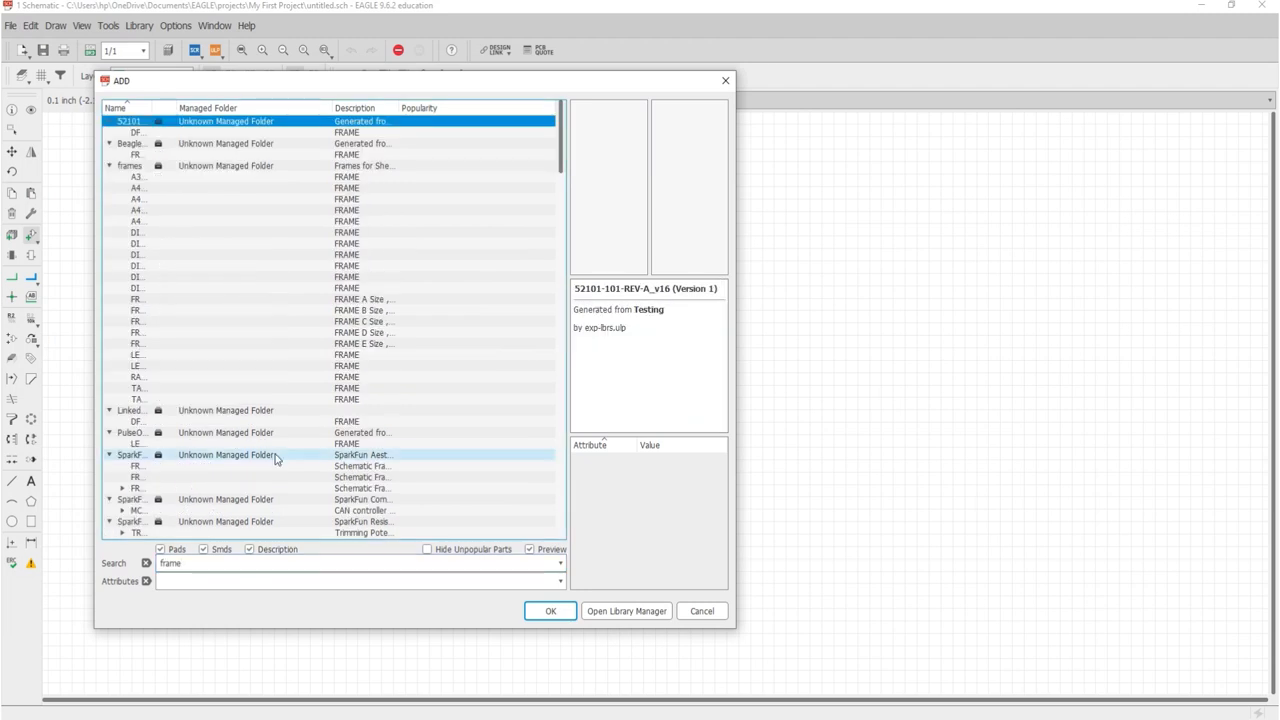
Choose the FRAME_A_L part, the A-size 8 1/2 x 11 inch landscape frame, for placement.
left_click(316, 302)
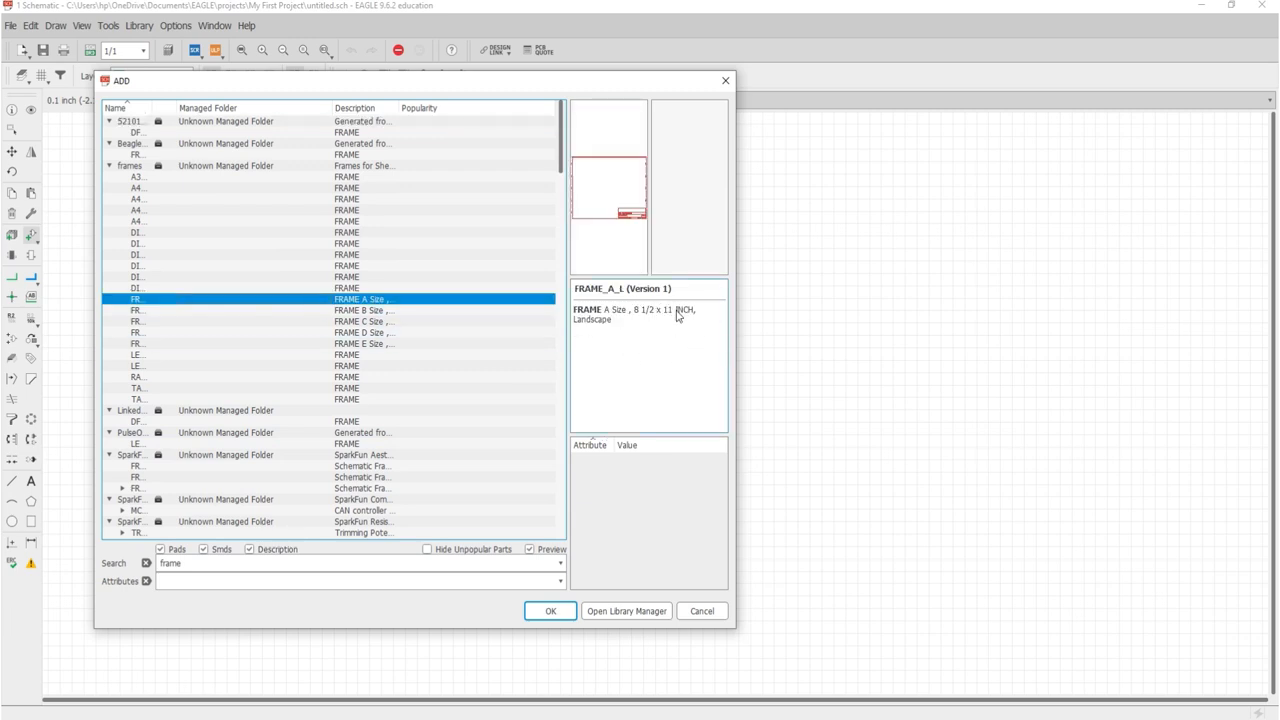
left_click_drag(613, 321, 572, 322)
left_click(624, 345)
left_click(564, 613)
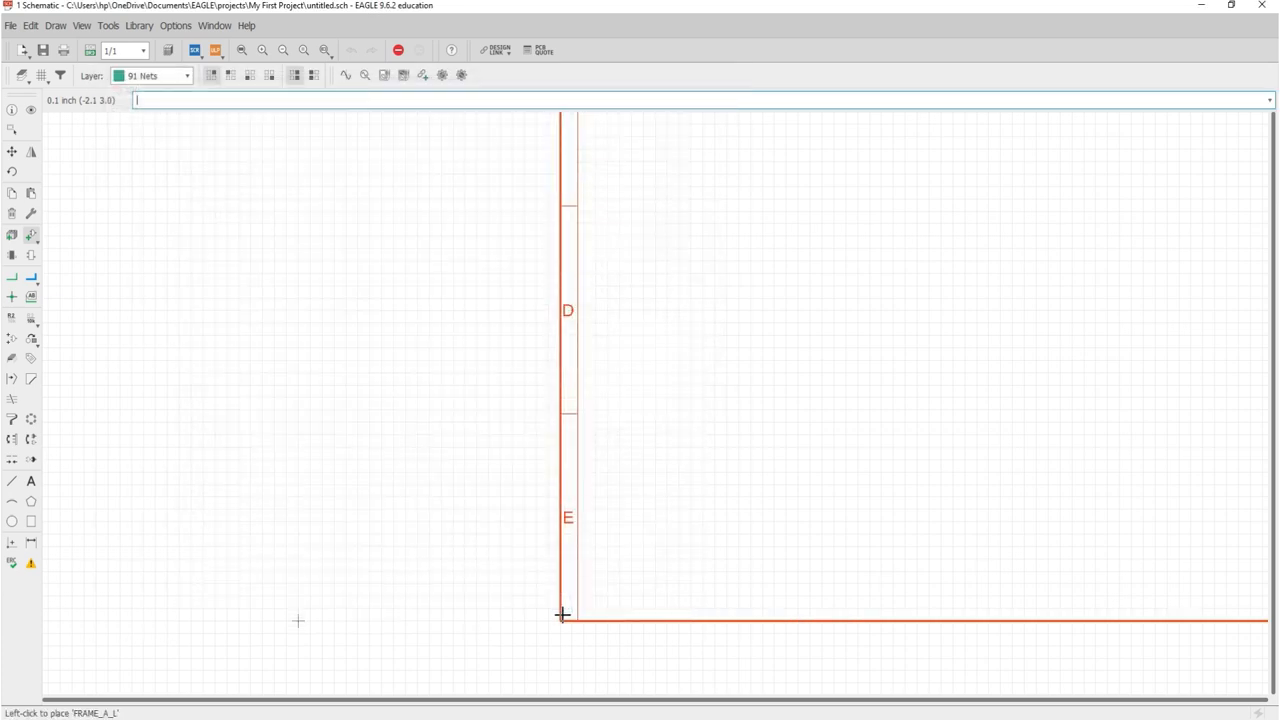
Place one frame with its lower-left corner on the origin at (0.0 0.0) and stop placing further copies.
scroll(562, 615, "down", 5)
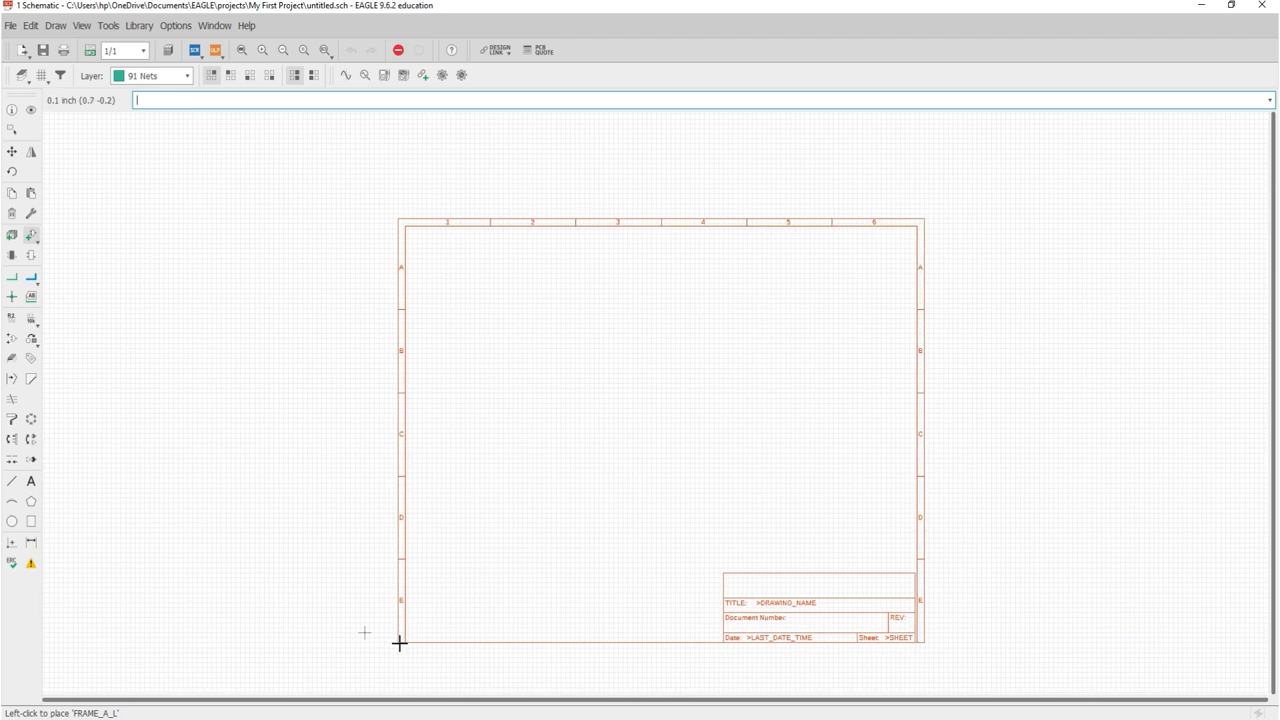
scroll(399, 641, "up", 1)
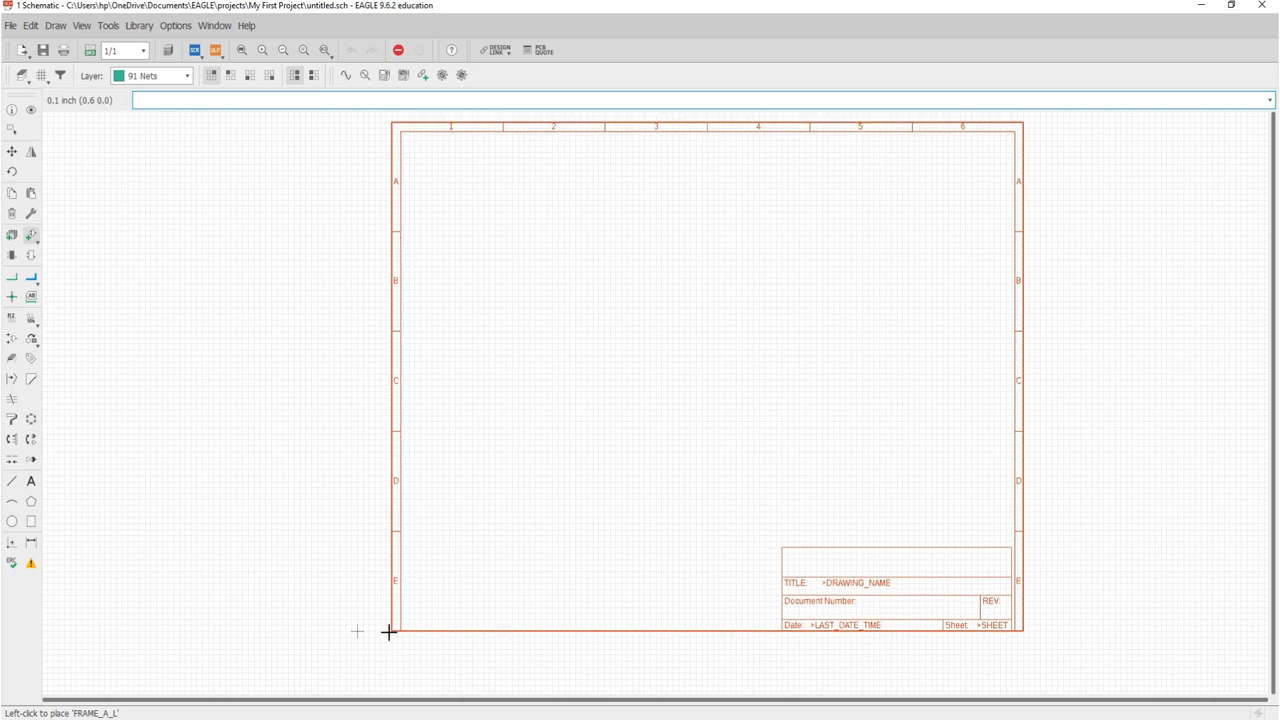
scroll(384, 631, "up", 4)
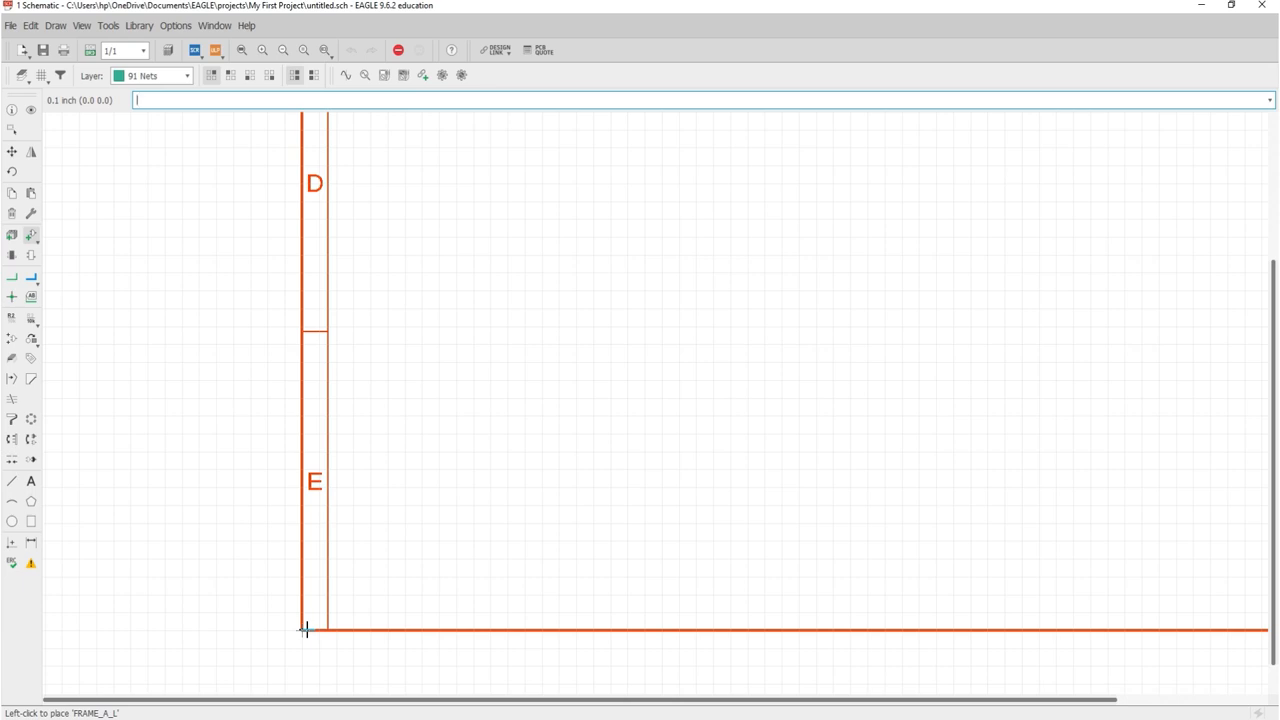
left_click(305, 630)
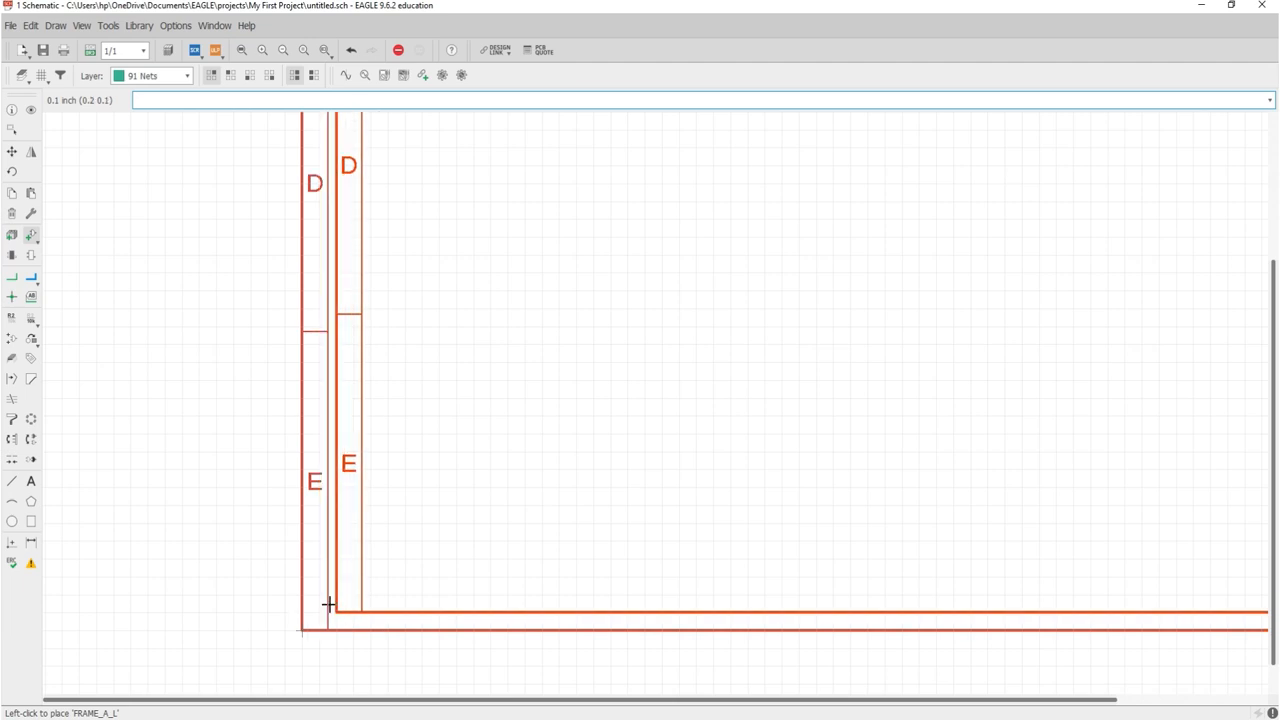
scroll(328, 604, "down", 5)
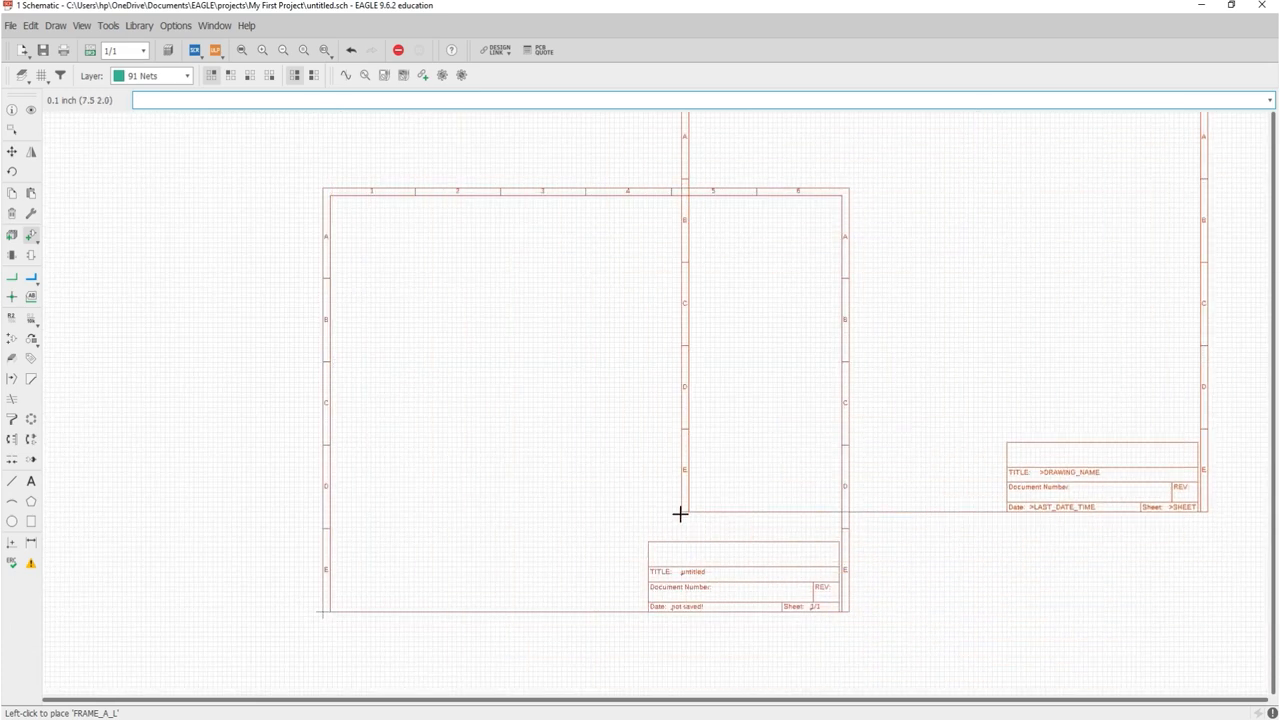
scroll(563, 571, "down", 3)
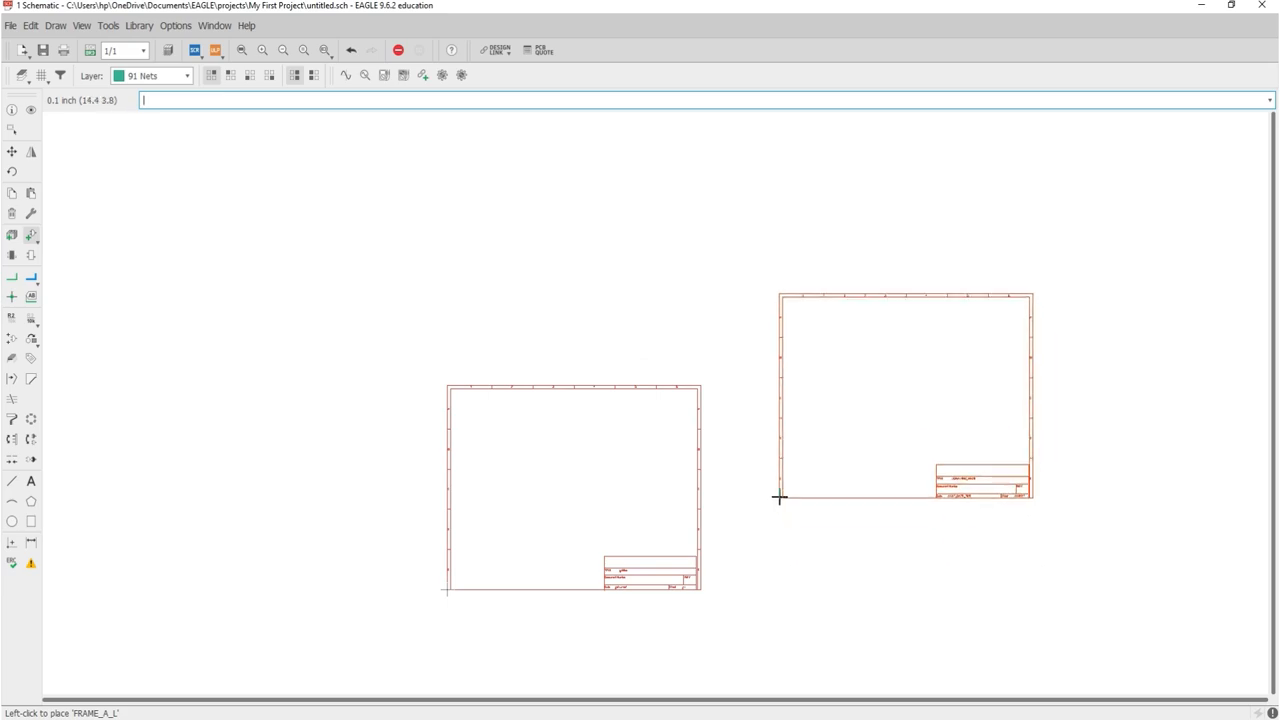
scroll(755, 592, "up", 5)
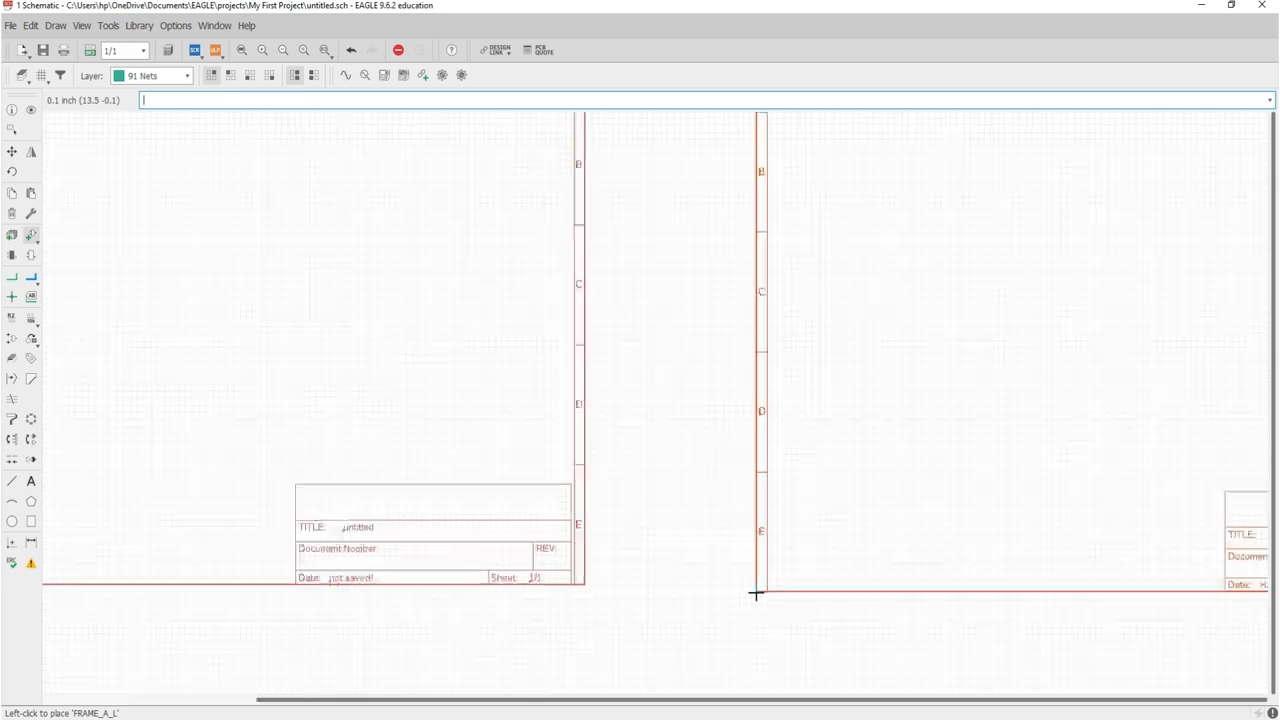
scroll(755, 592, "down", 2)
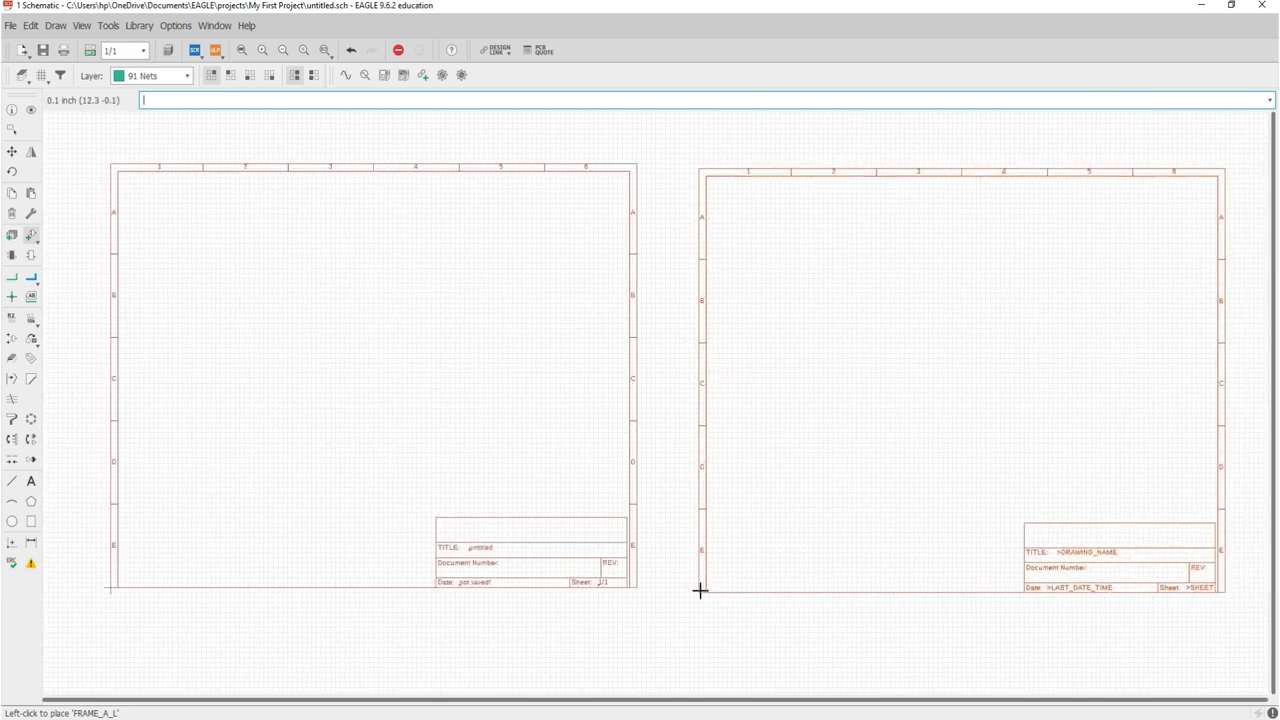
key("Escape")
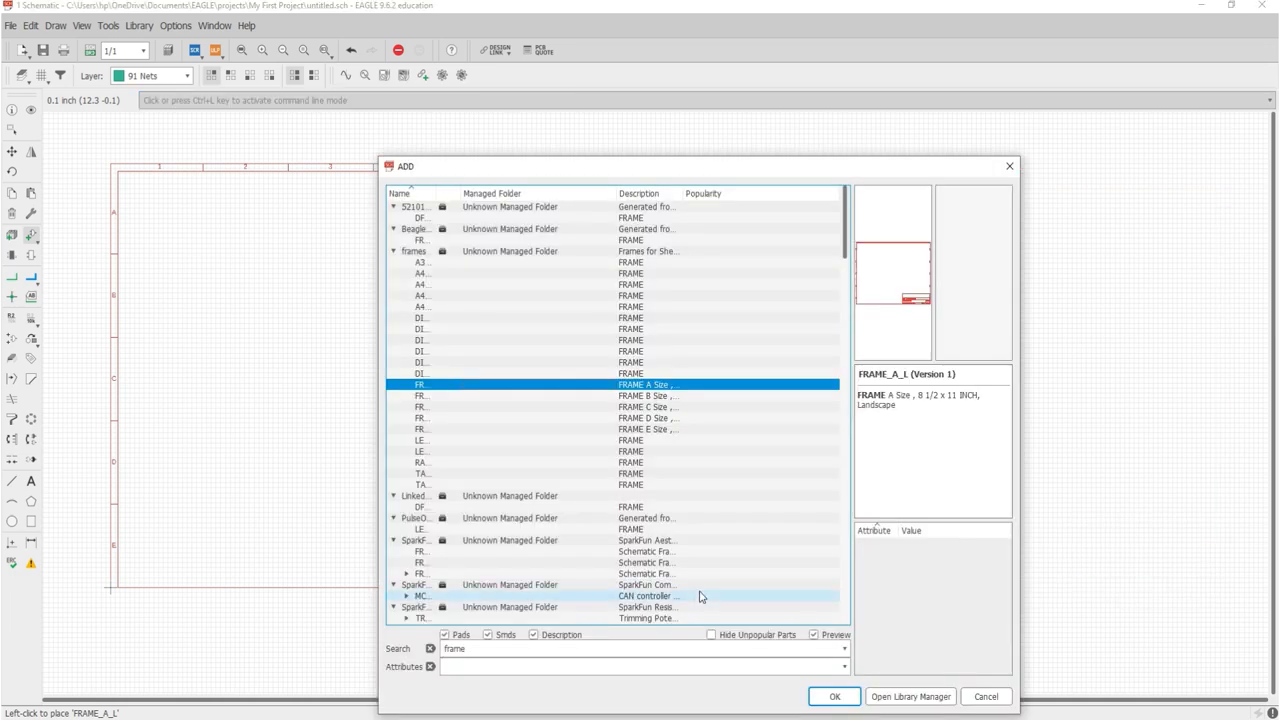
Clear the old search term in the part library and exclude SMD parts from the search.
left_click_drag(757, 158, 665, 100)
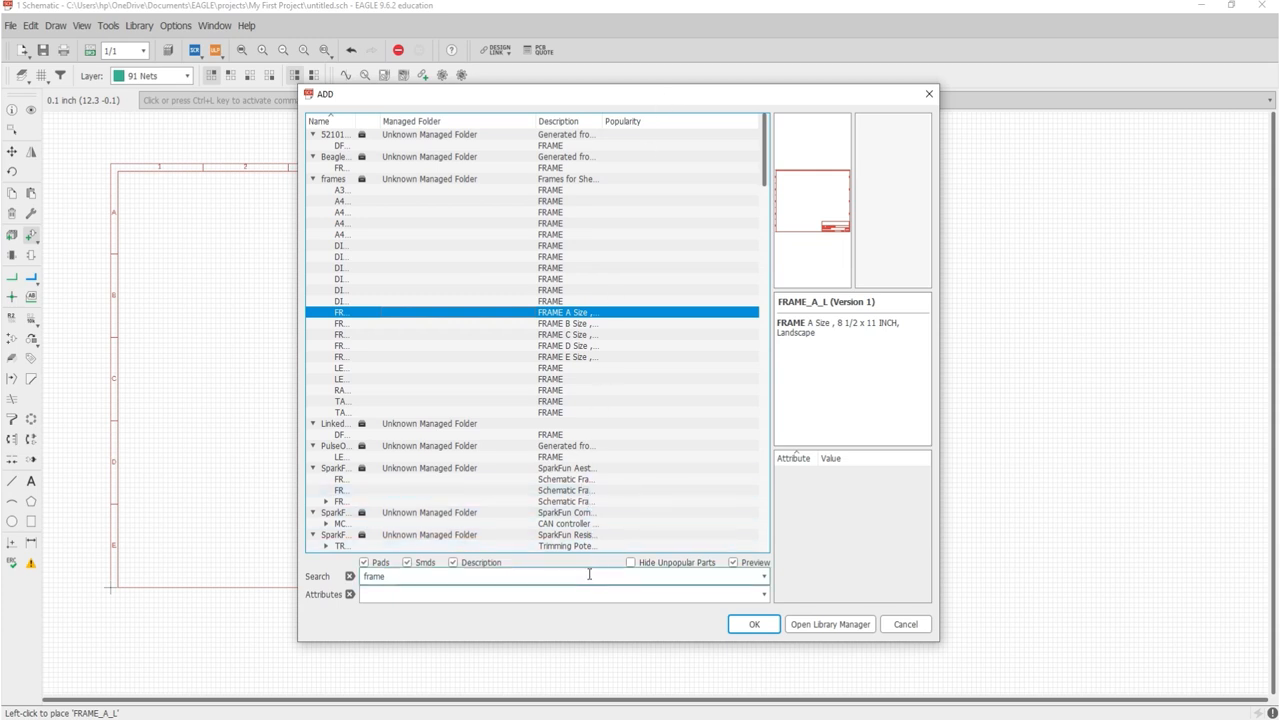
left_click(455, 592)
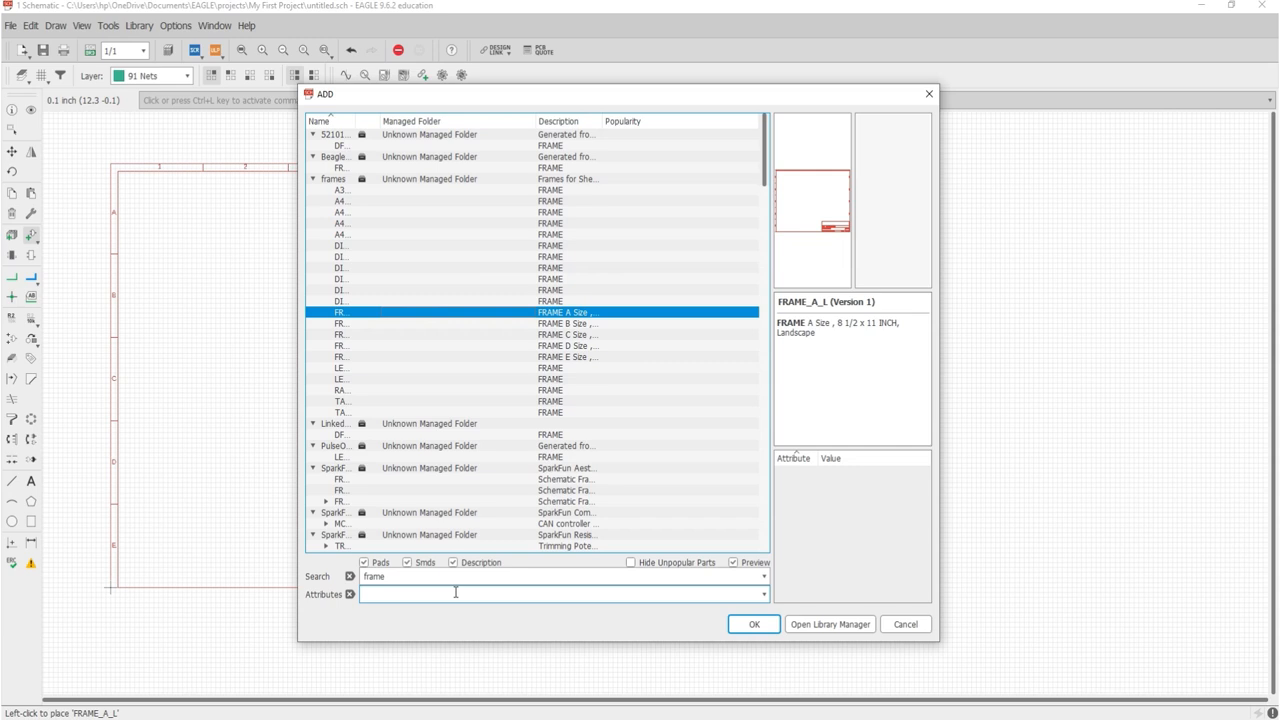
left_click(455, 577)
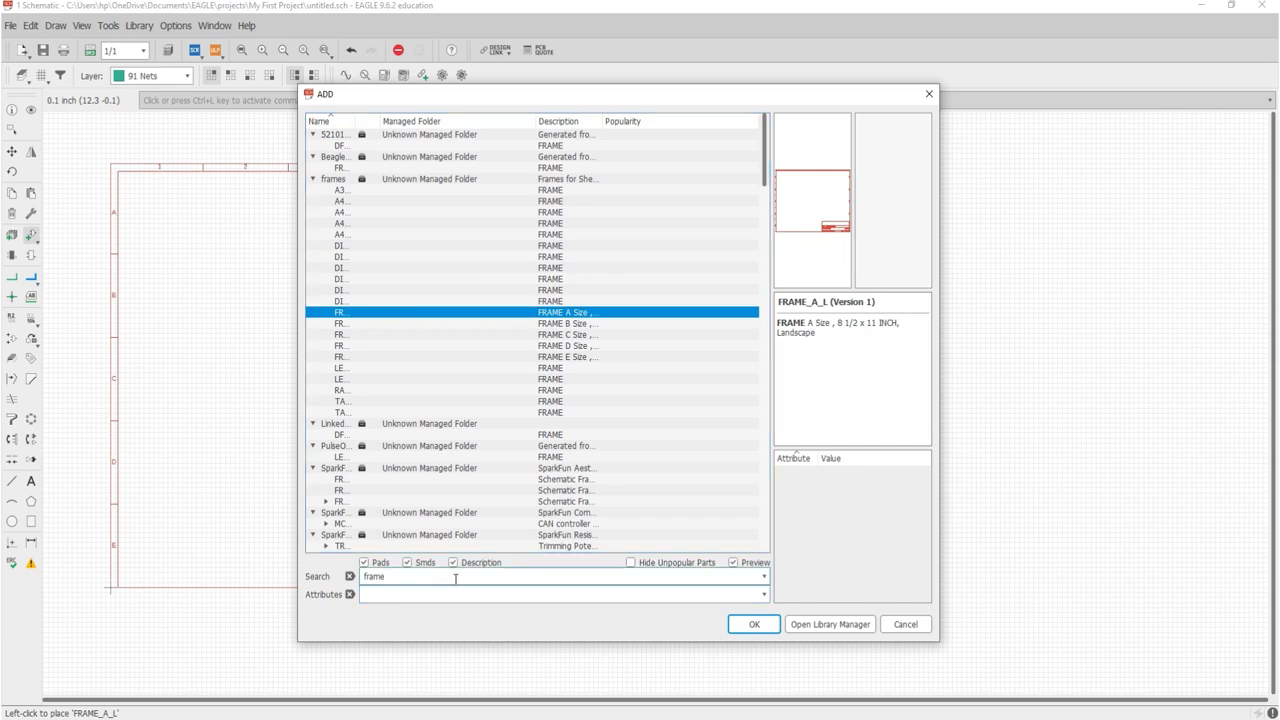
key("BackSpace")
key("BackSpace")
key("BackSpace")
key("BackSpace")
key("BackSpace")
left_click(407, 563)
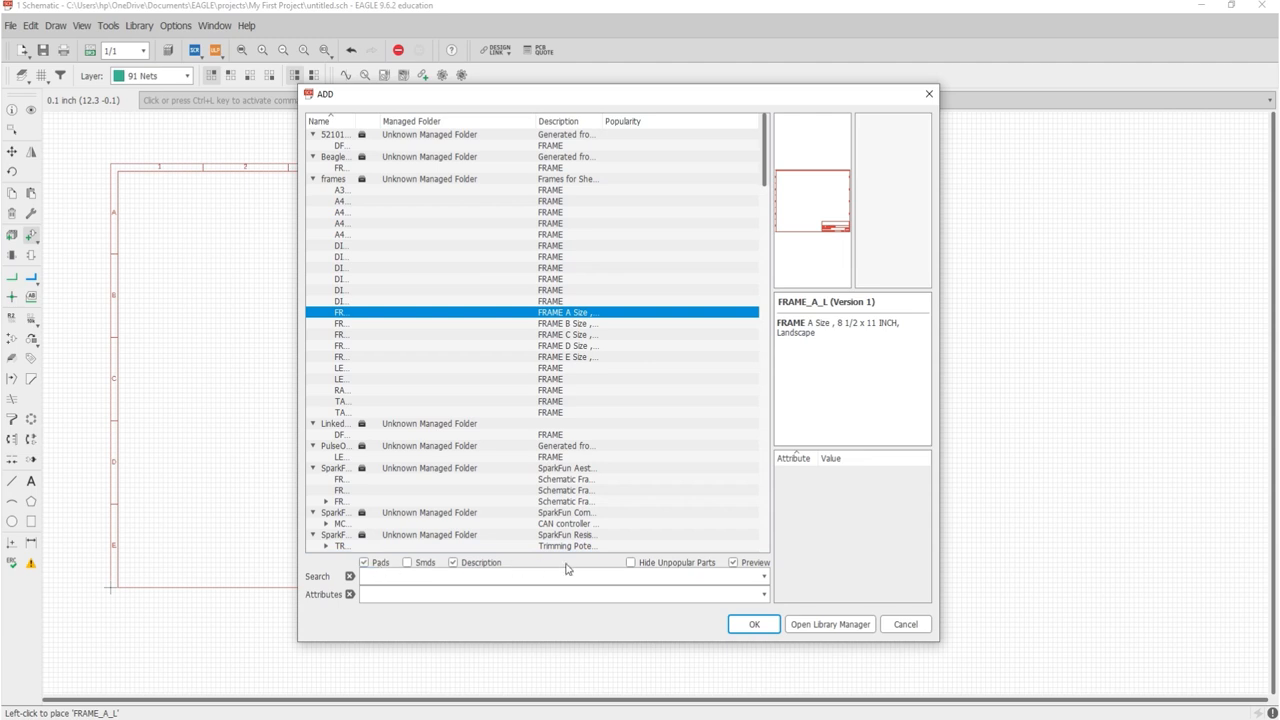
Search the part library for "NE555".
left_click(562, 576)
type("N")
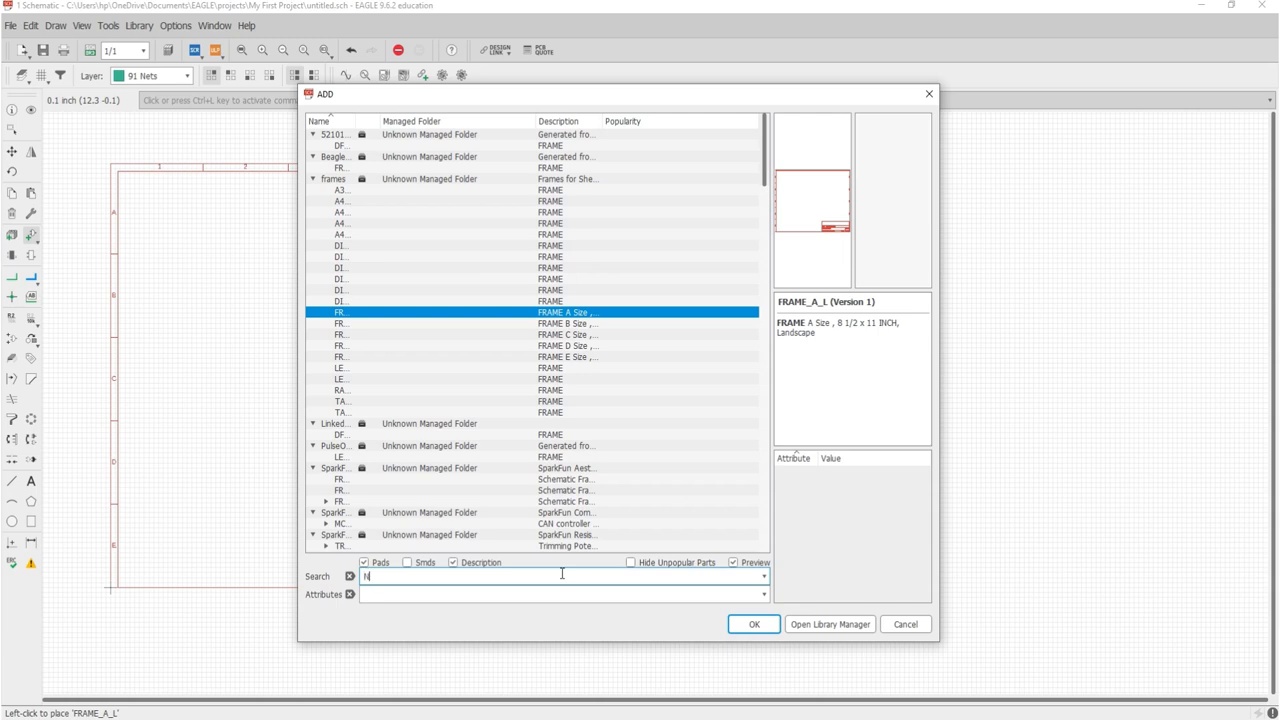
type("E555")
key("Return")
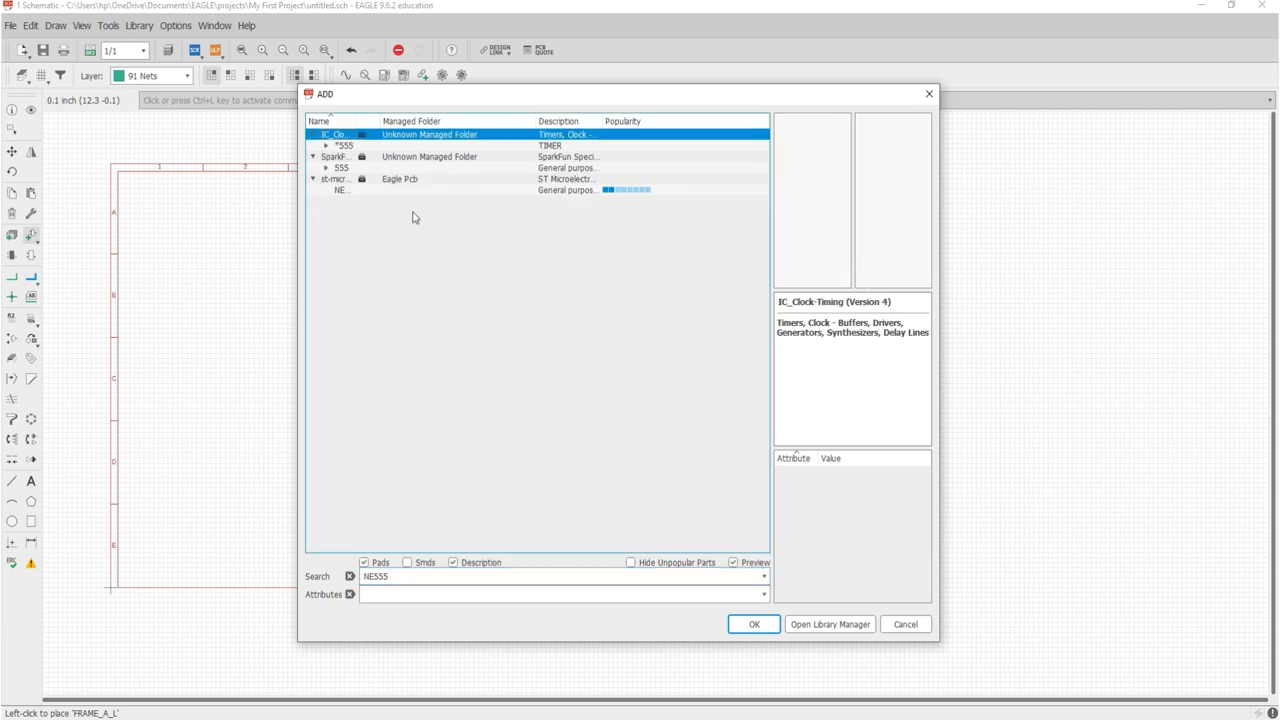
Compare the 555 timer variants and choose the SparkFun 555 in the DIP08-KIT package for placement.
left_click(326, 169)
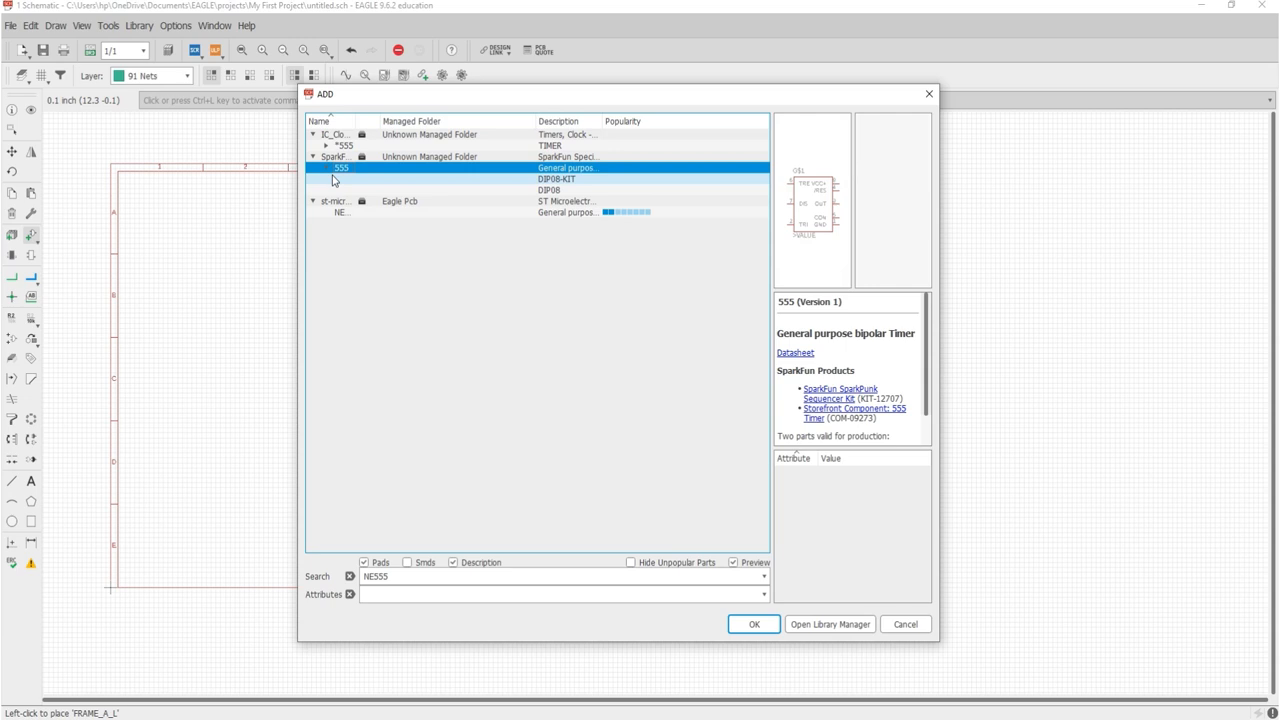
left_click(333, 180)
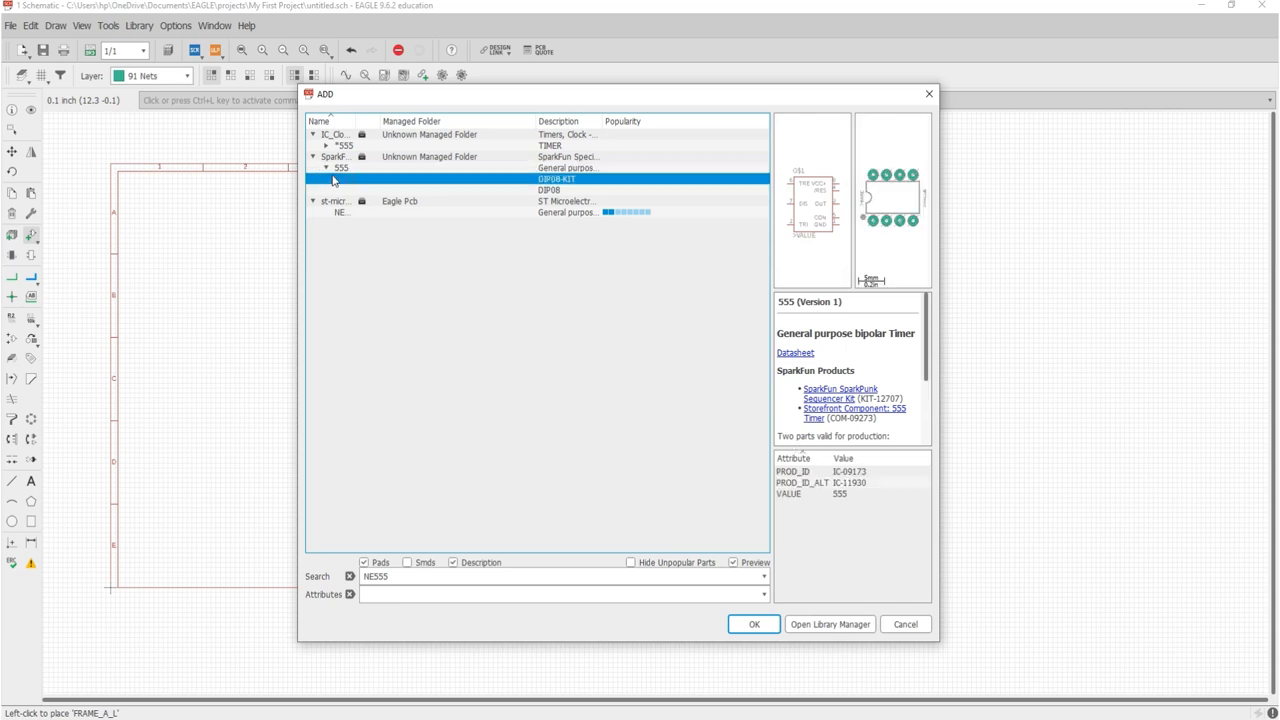
left_click(493, 213)
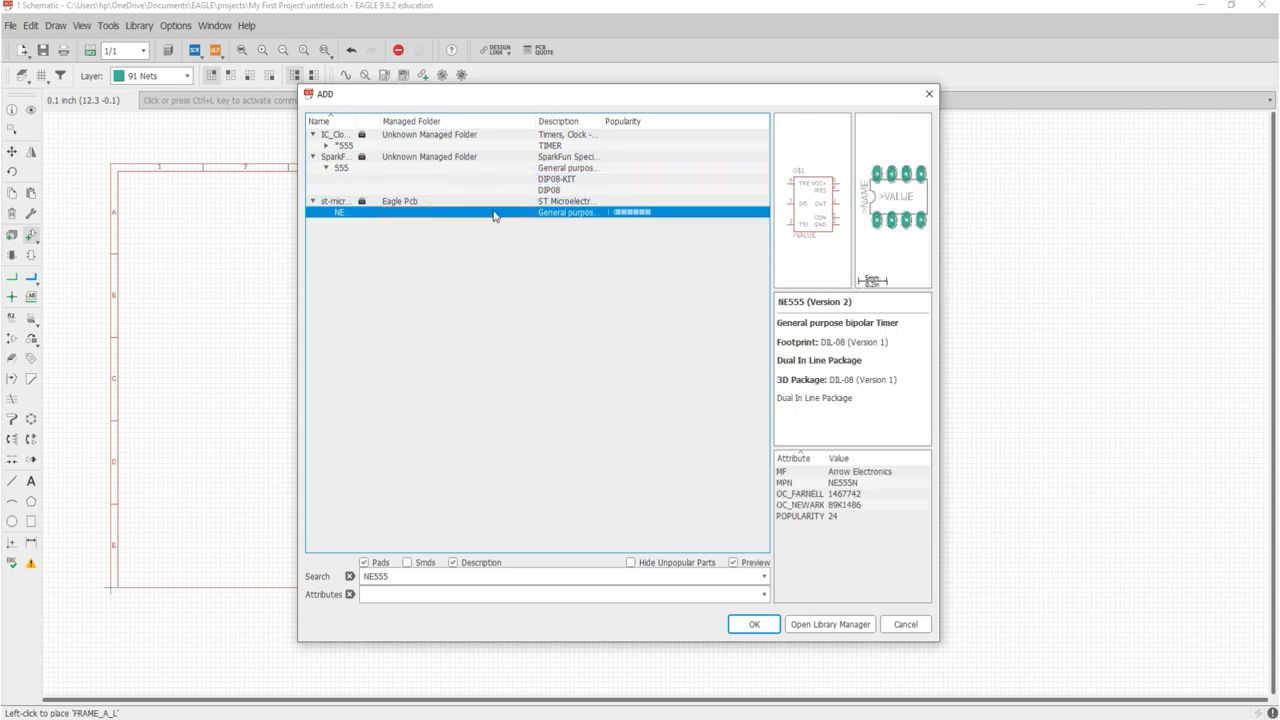
left_click(487, 180)
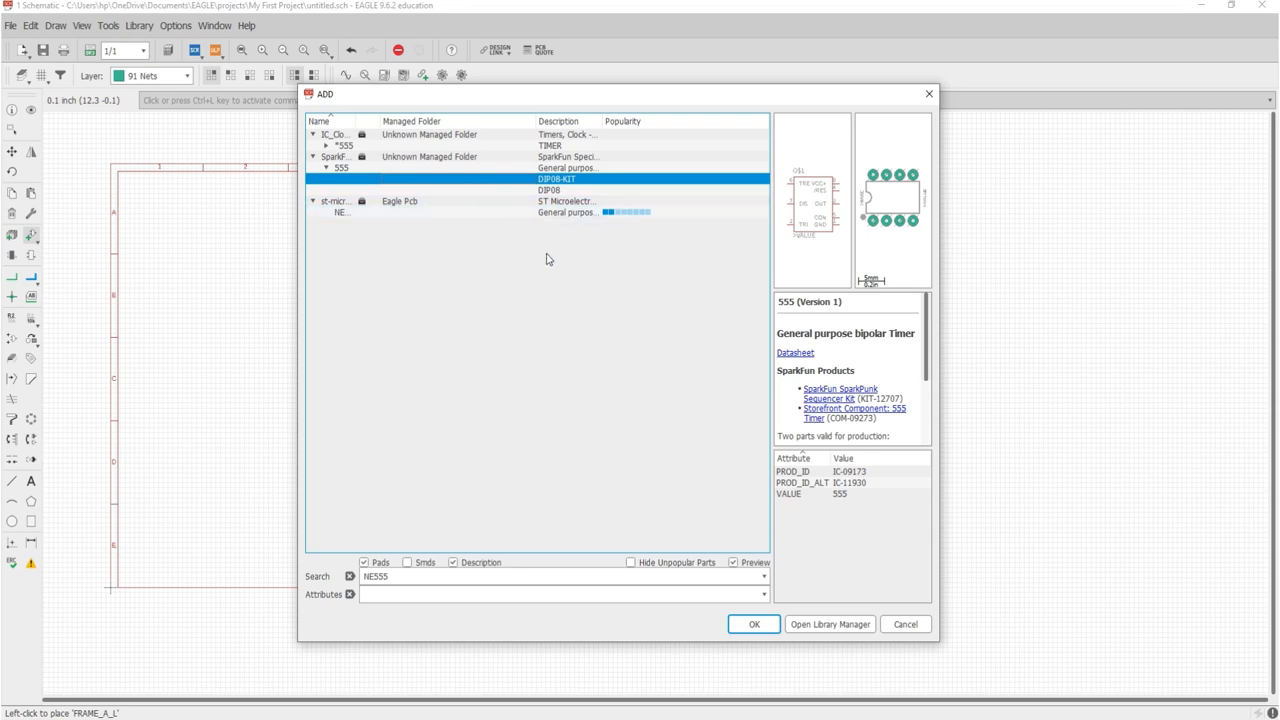
left_click(752, 624)
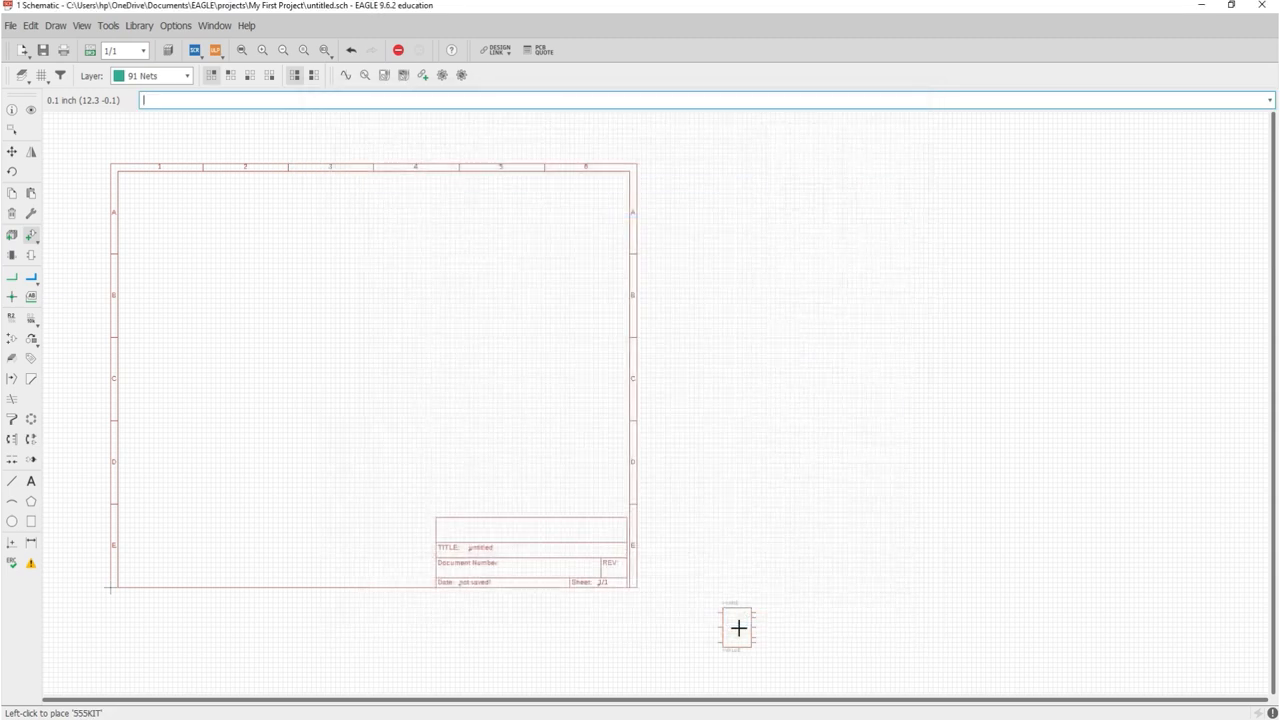
Place one 555 timer in zone B3 of the frame and return to the part library browser.
scroll(298, 376, "up", 1)
scroll(302, 378, "up", 3)
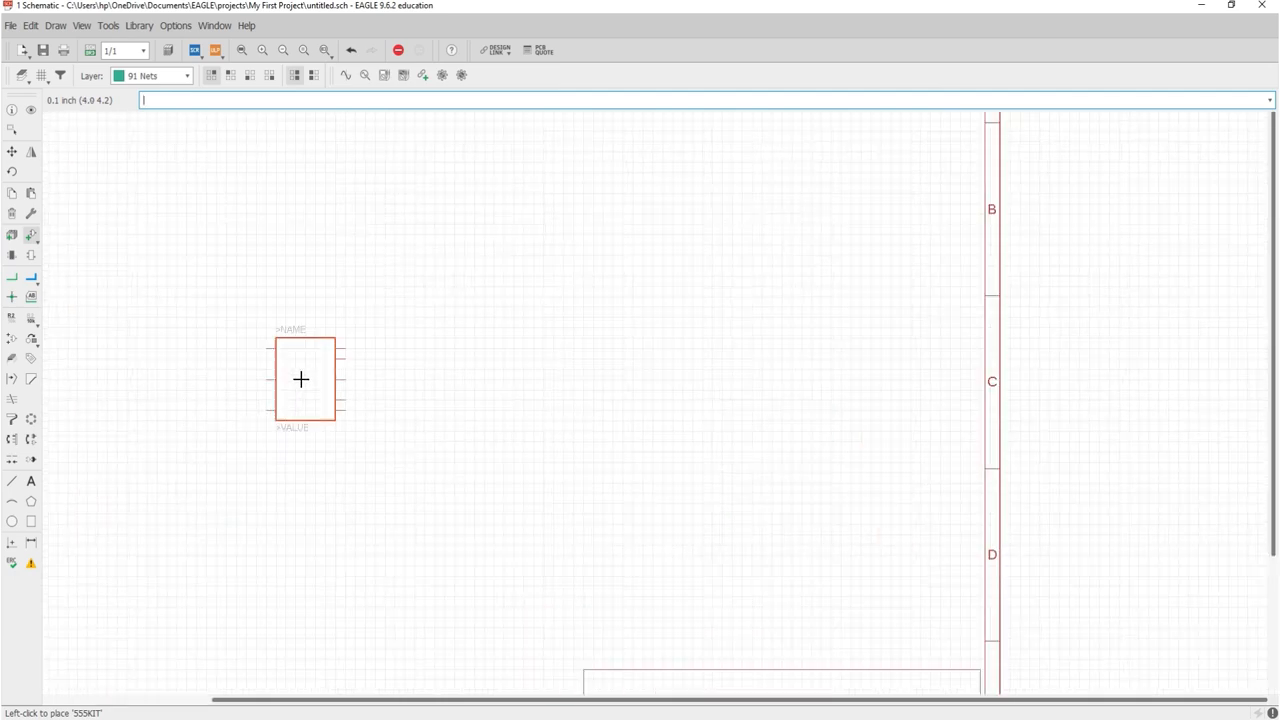
scroll(611, 449, "down", 4)
scroll(534, 426, "up", 2)
scroll(513, 413, "up", 1)
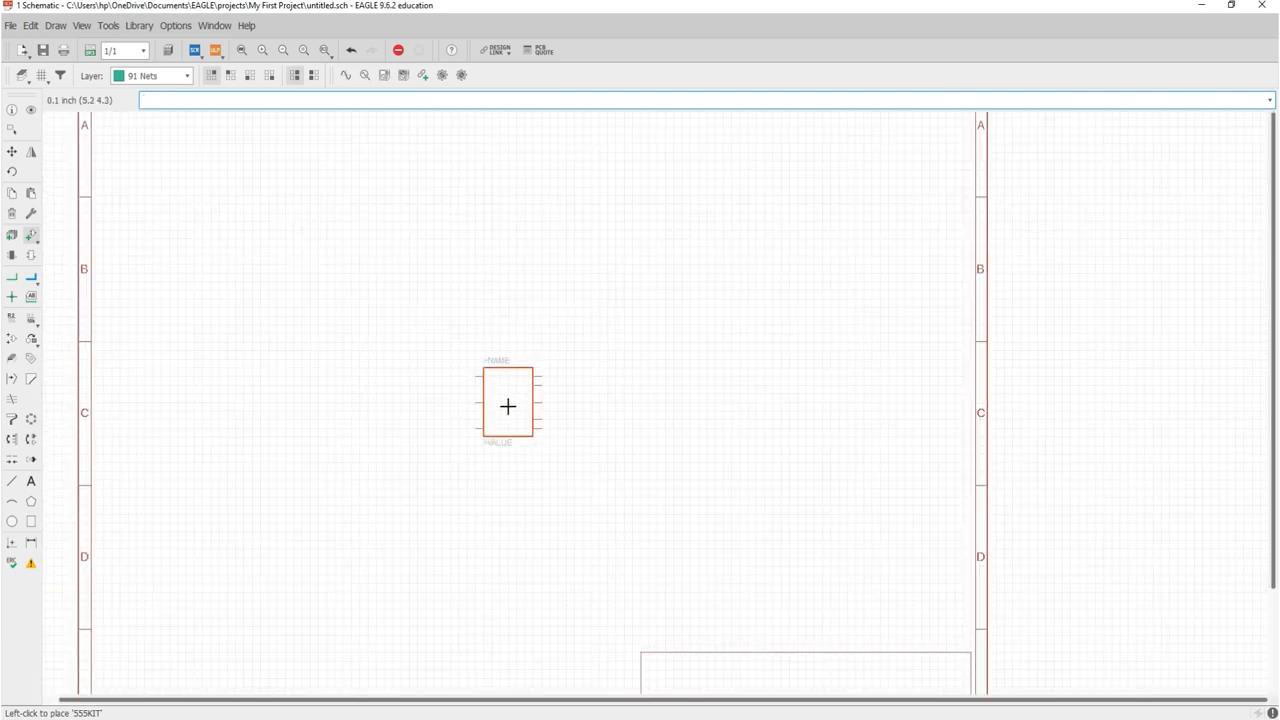
scroll(519, 392, "down", 1)
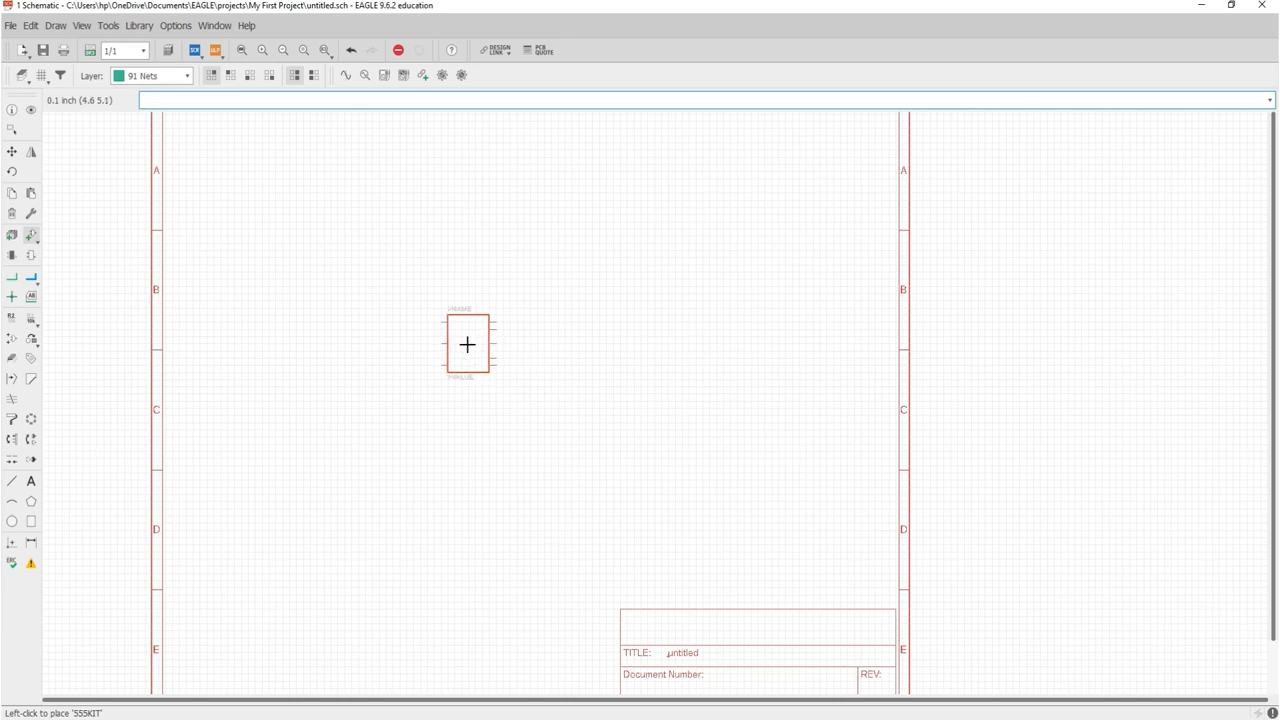
left_click(458, 342)
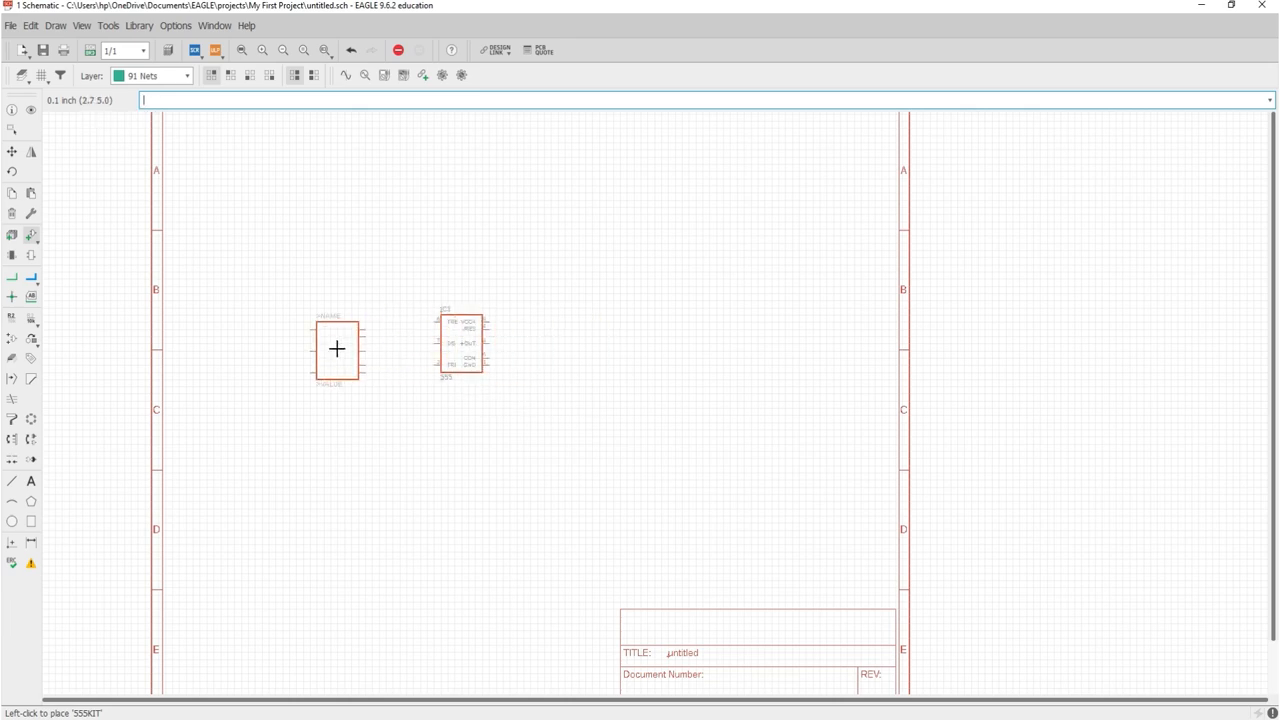
scroll(360, 361, "down", 1)
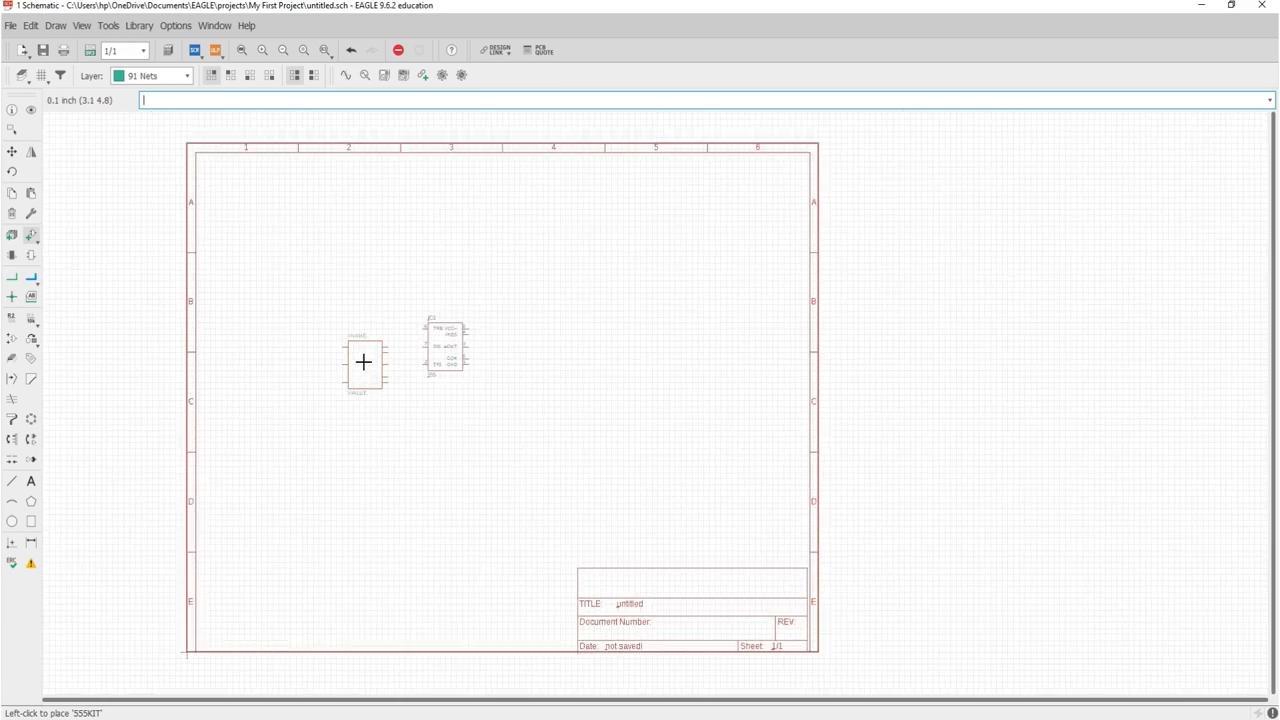
key("Escape")
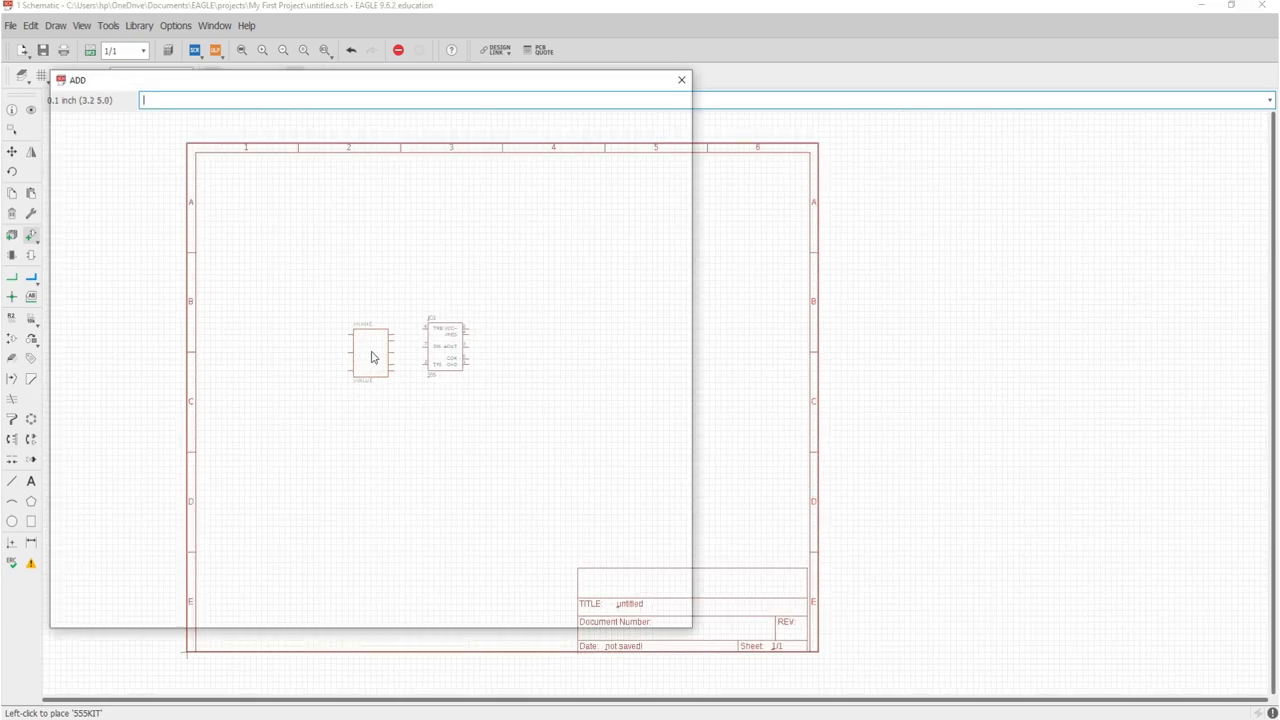
left_click_drag(428, 87, 582, 112)
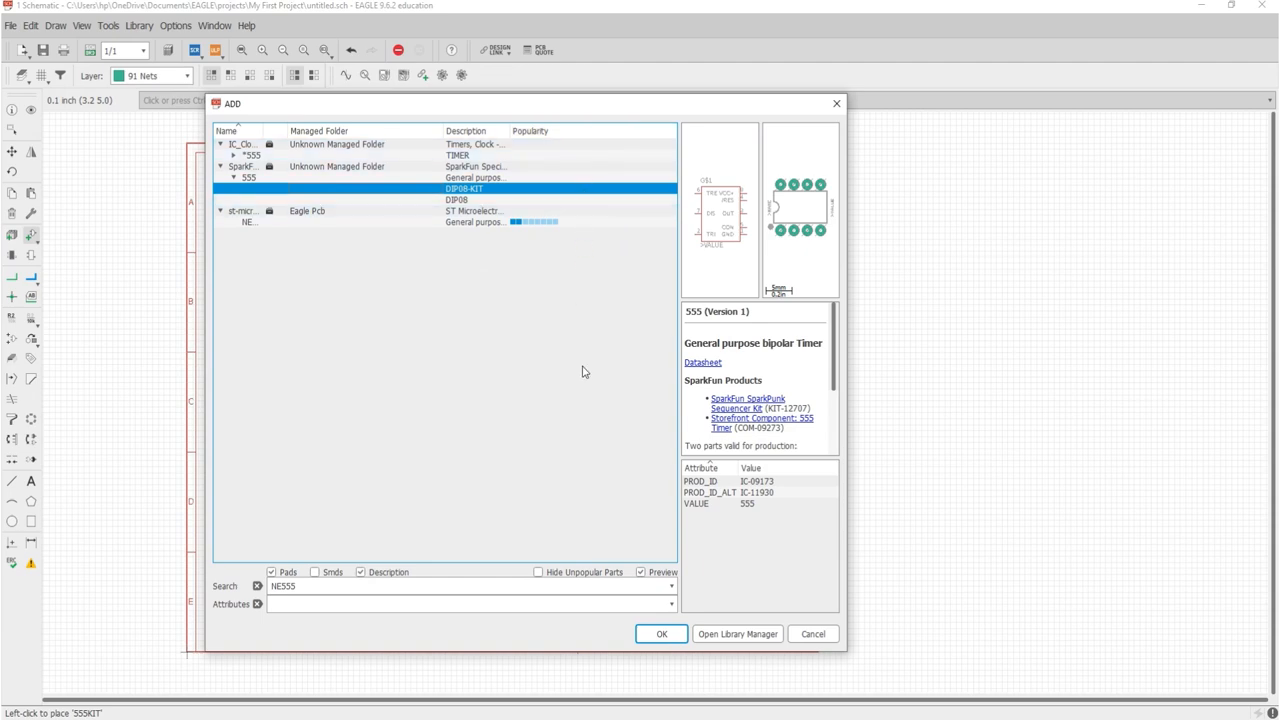
Search the part library for "4017*".
left_click(369, 587)
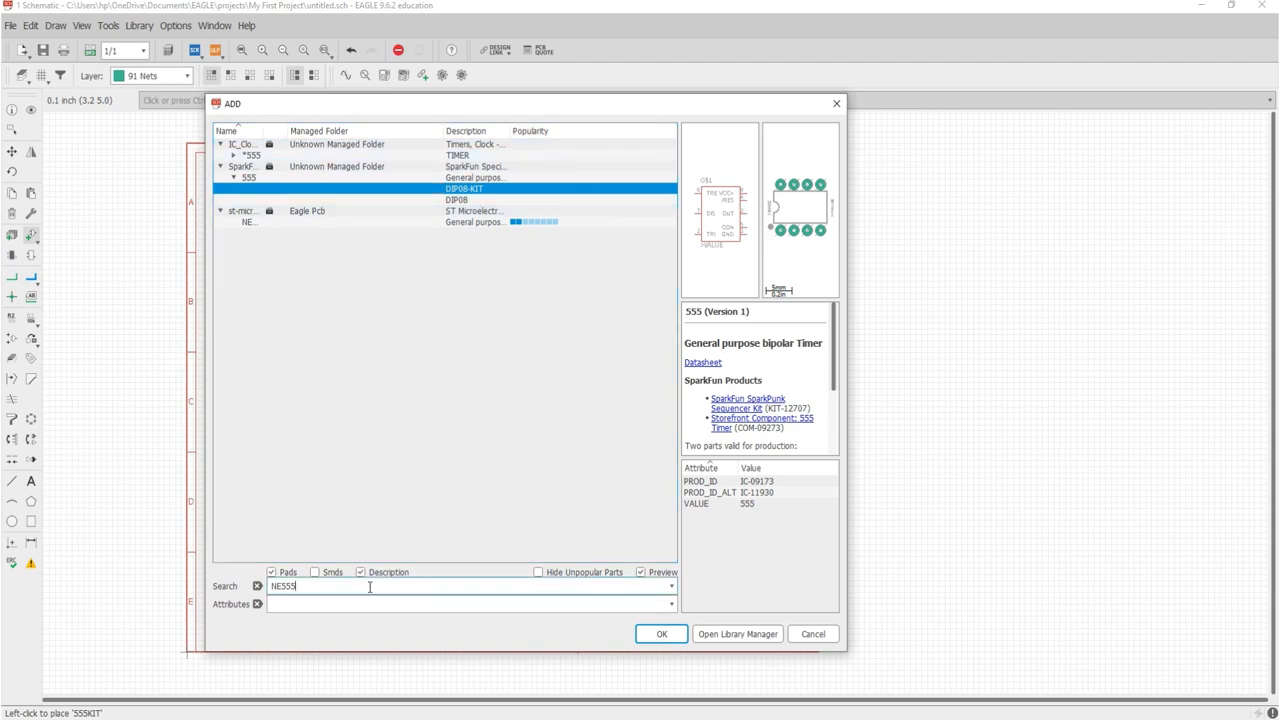
key("BackSpace")
key("BackSpace")
key("BackSpace")
key("BackSpace")
key("BackSpace")
type("40")
type("17*")
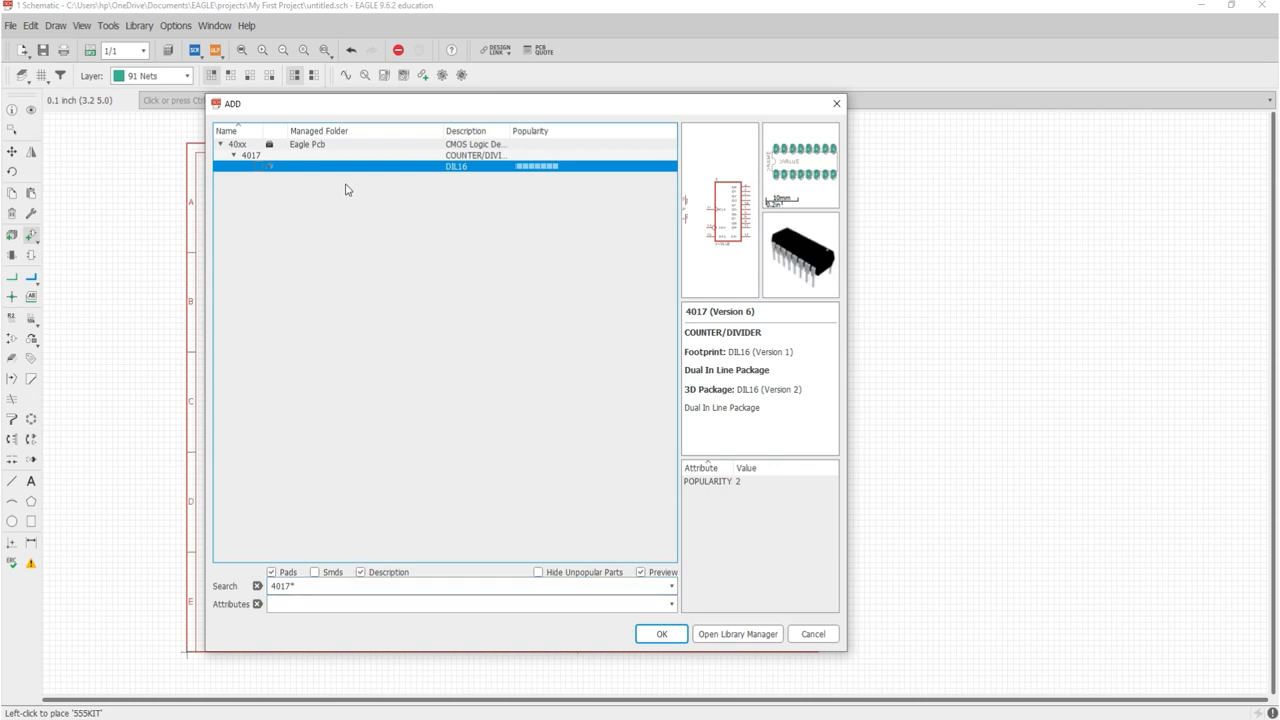
Place one 4017 counter in the DIL16 package beside the 555 timer in zone B4, and return to the part library browser.
left_click(656, 633)
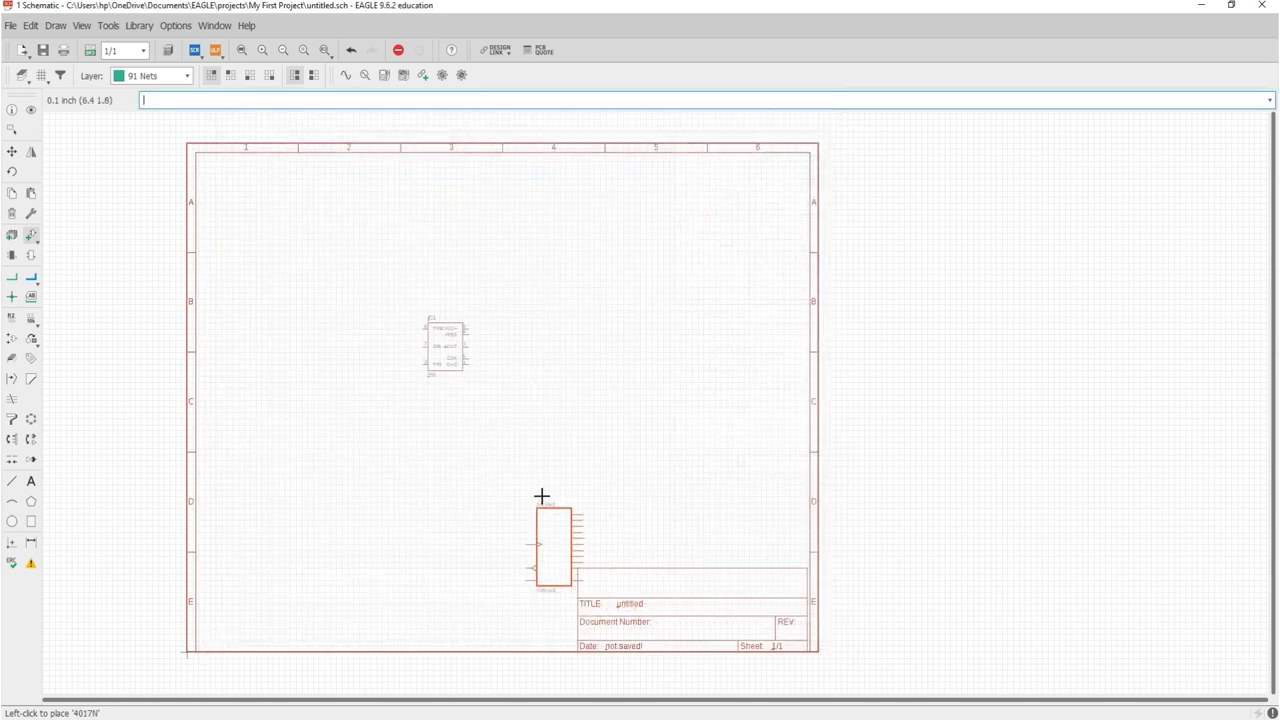
scroll(513, 371, "up", 2)
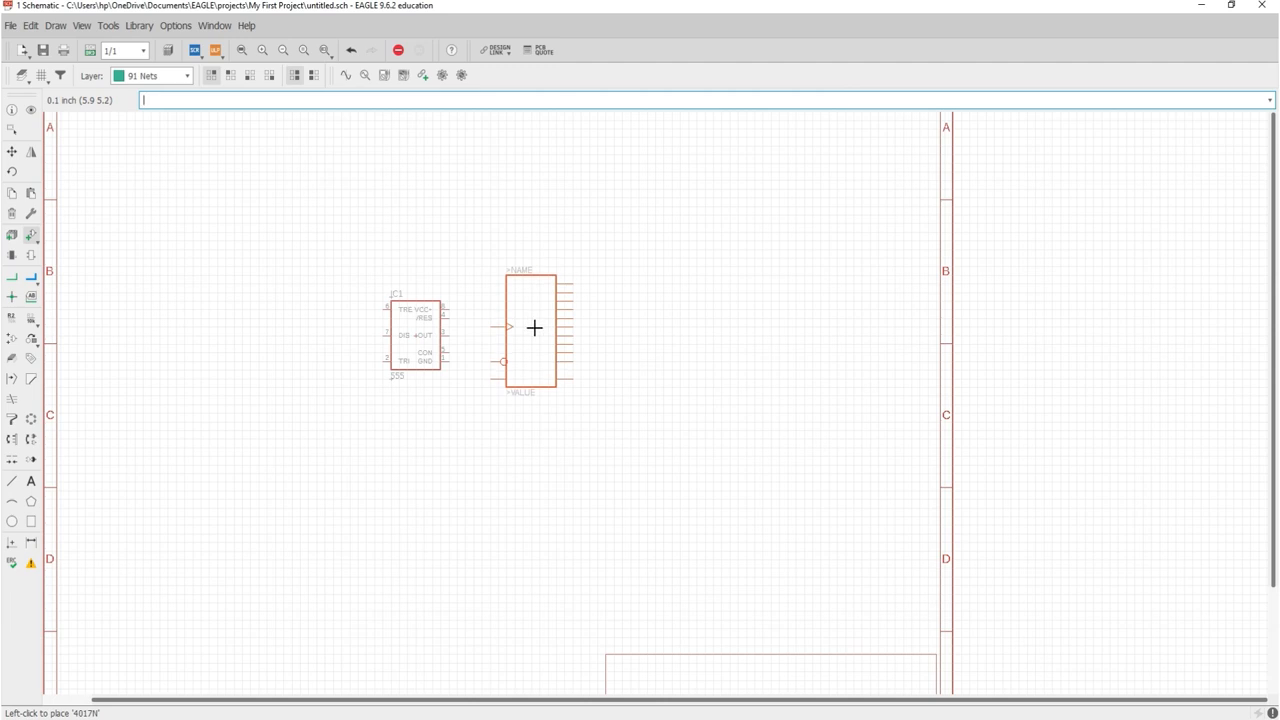
left_click(535, 331)
scroll(537, 337, "down", 3)
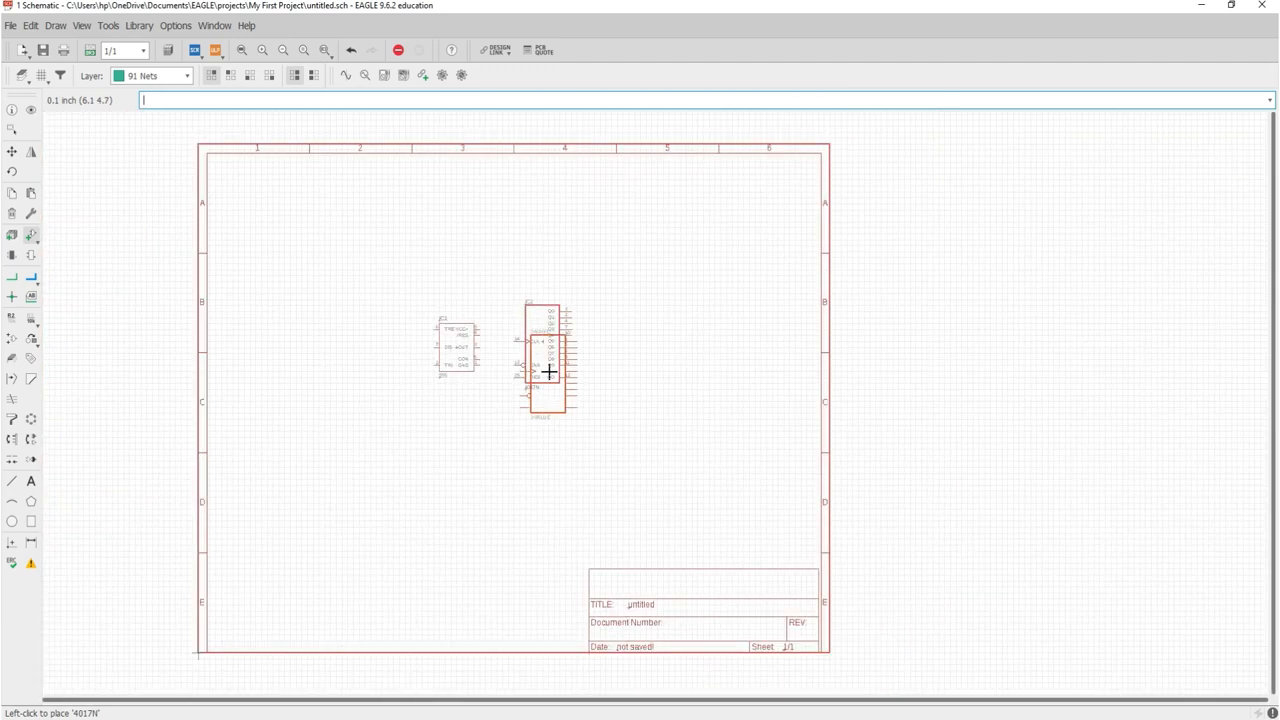
key("Escape")
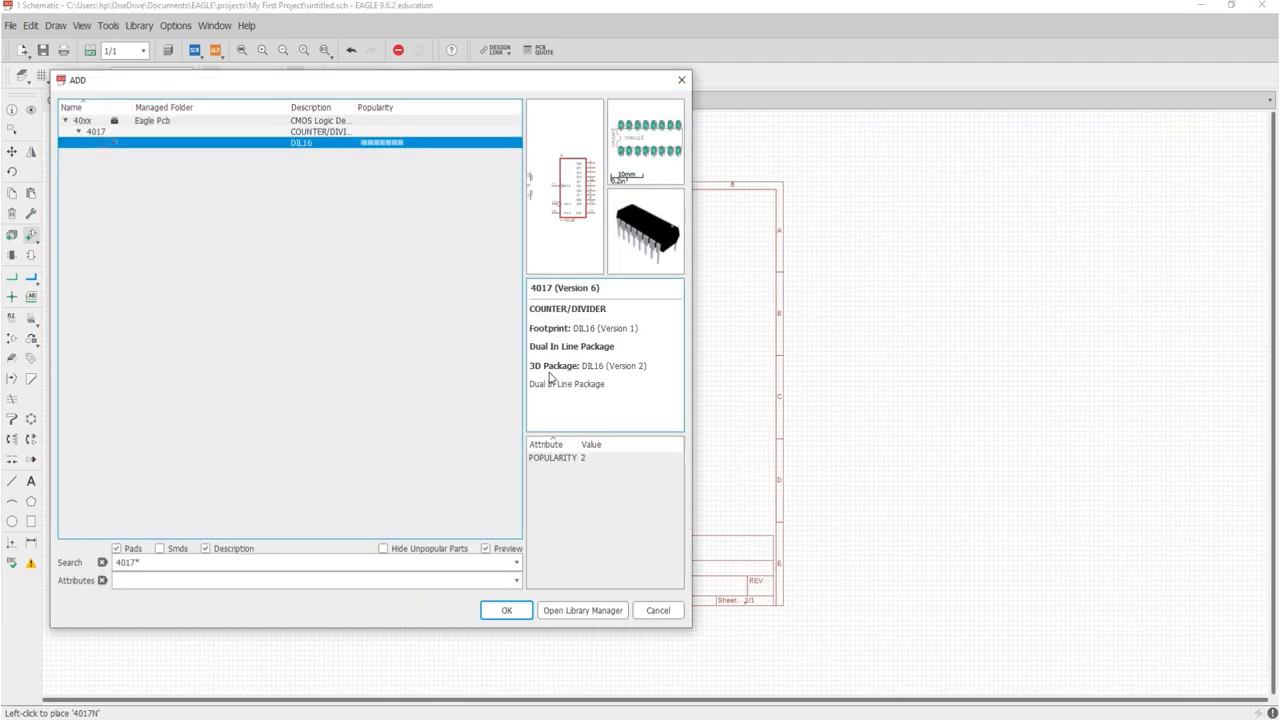
Search the part library for "resistor".
triple_click(243, 563)
type("resistor")
key("Return")
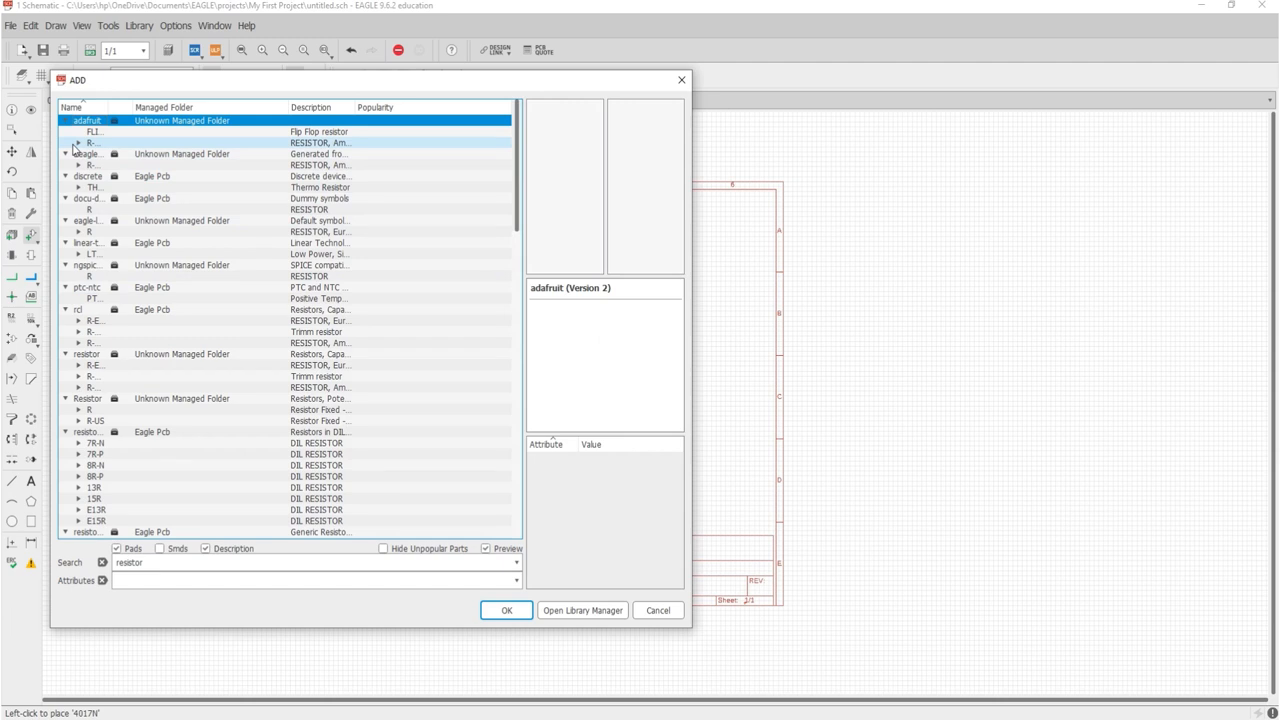
Compare the resistor variants across the libraries and choose the European-symbol resistor R in the 0207/10 package for placement.
left_click(74, 144)
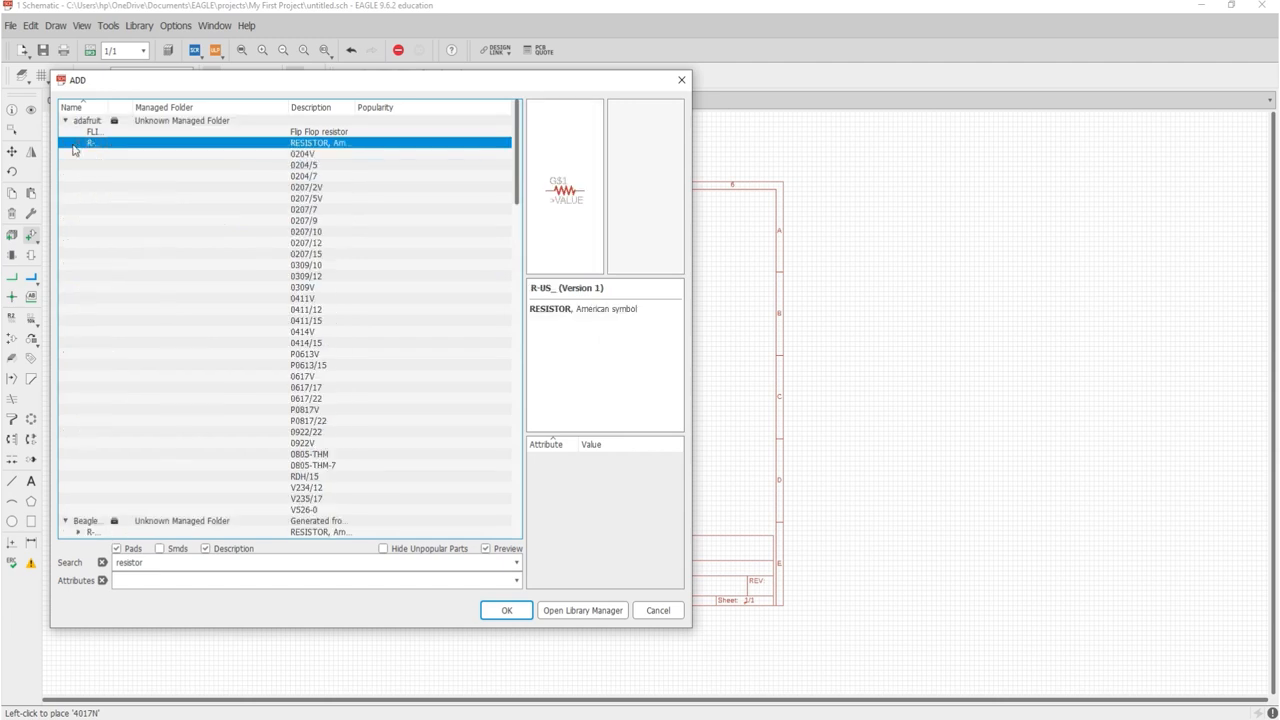
scroll(182, 235, "down", 4)
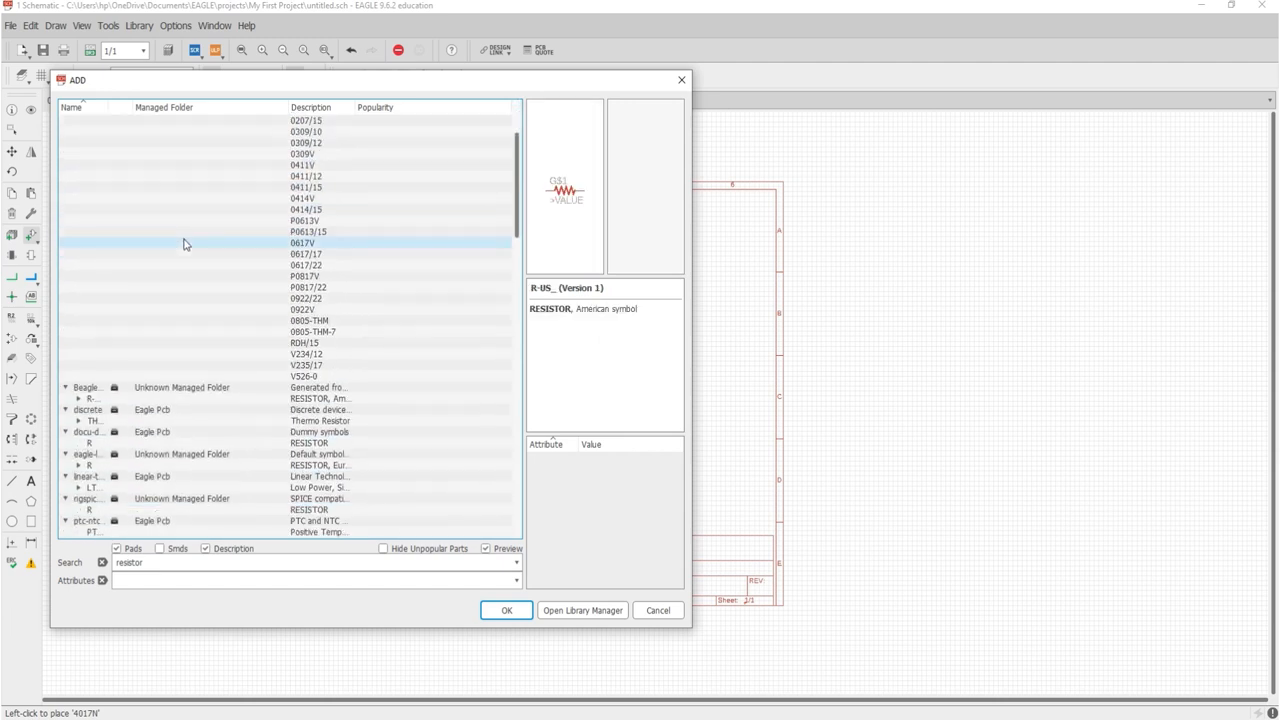
left_click(77, 399)
left_click(322, 220)
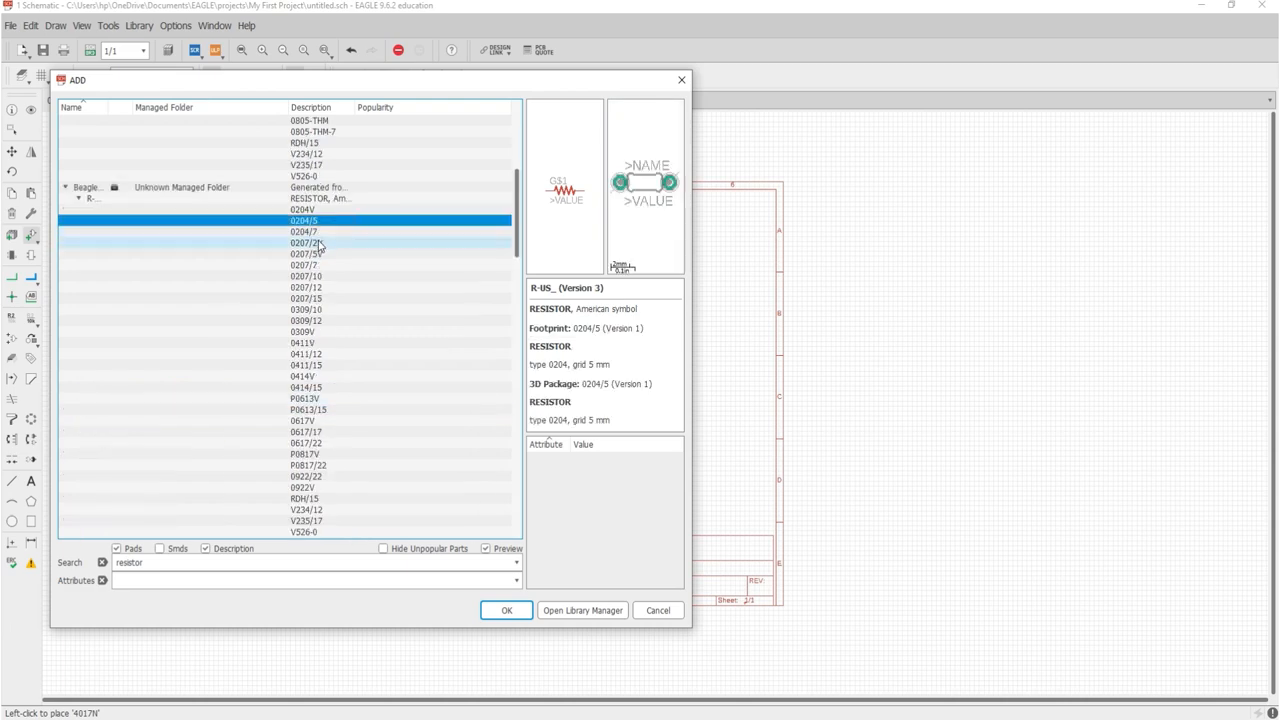
left_click(66, 178)
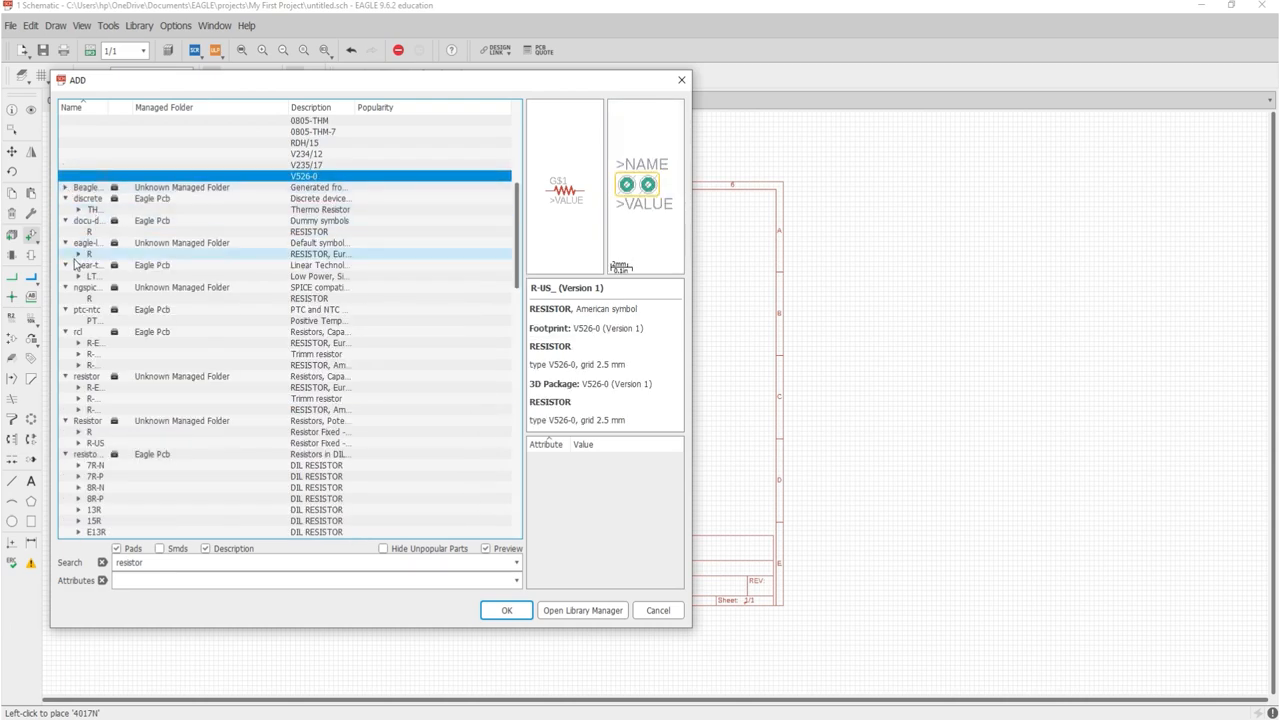
left_click(98, 320)
left_click(97, 235)
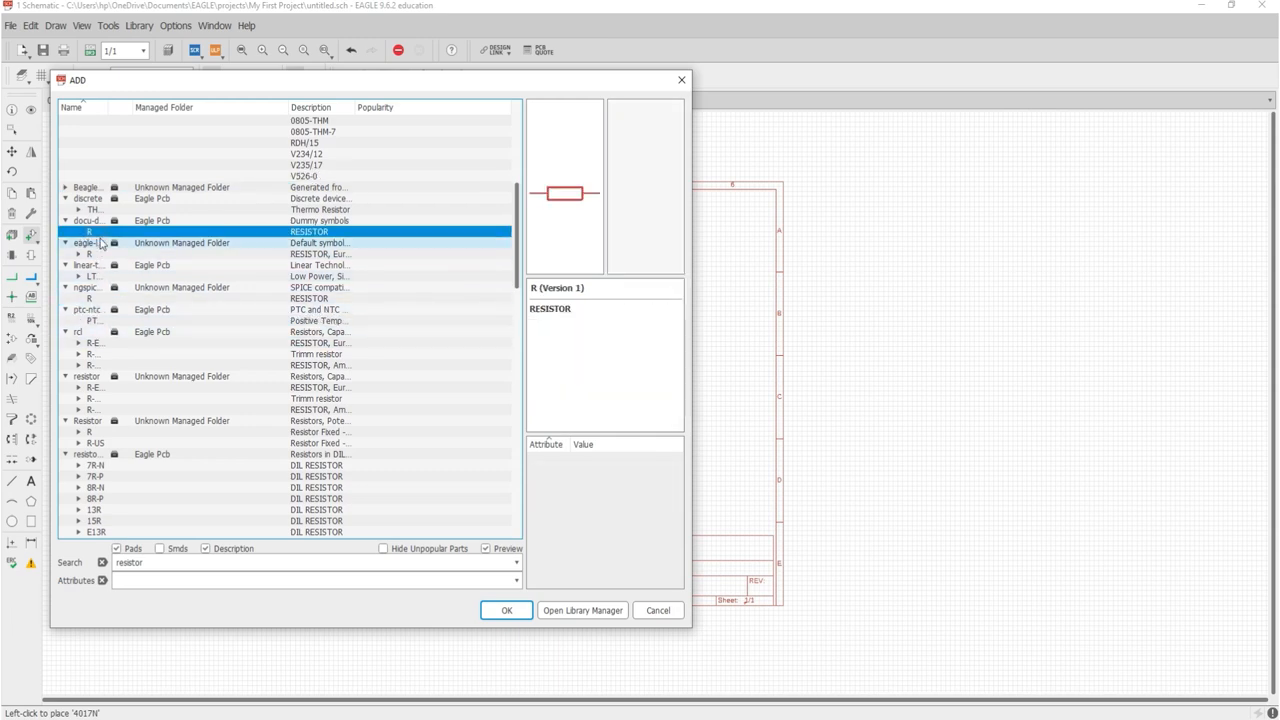
left_click(103, 256)
left_click(78, 255)
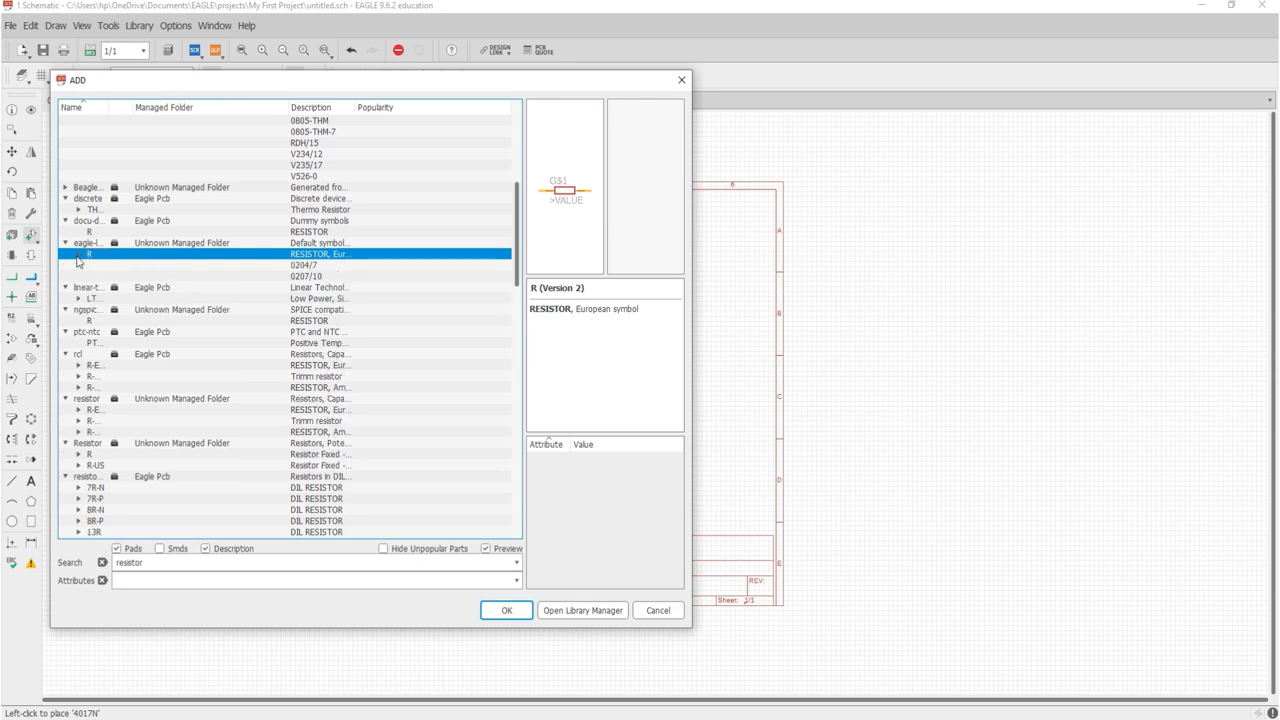
left_click(86, 266)
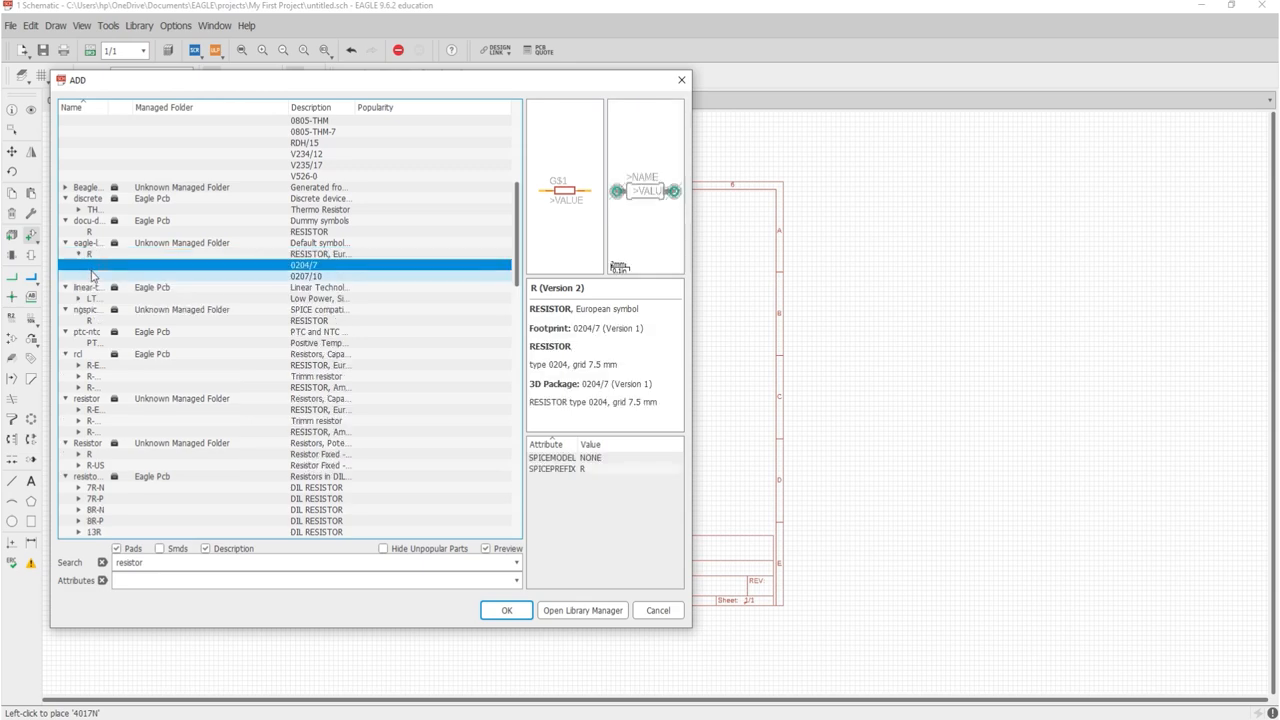
left_click(94, 277)
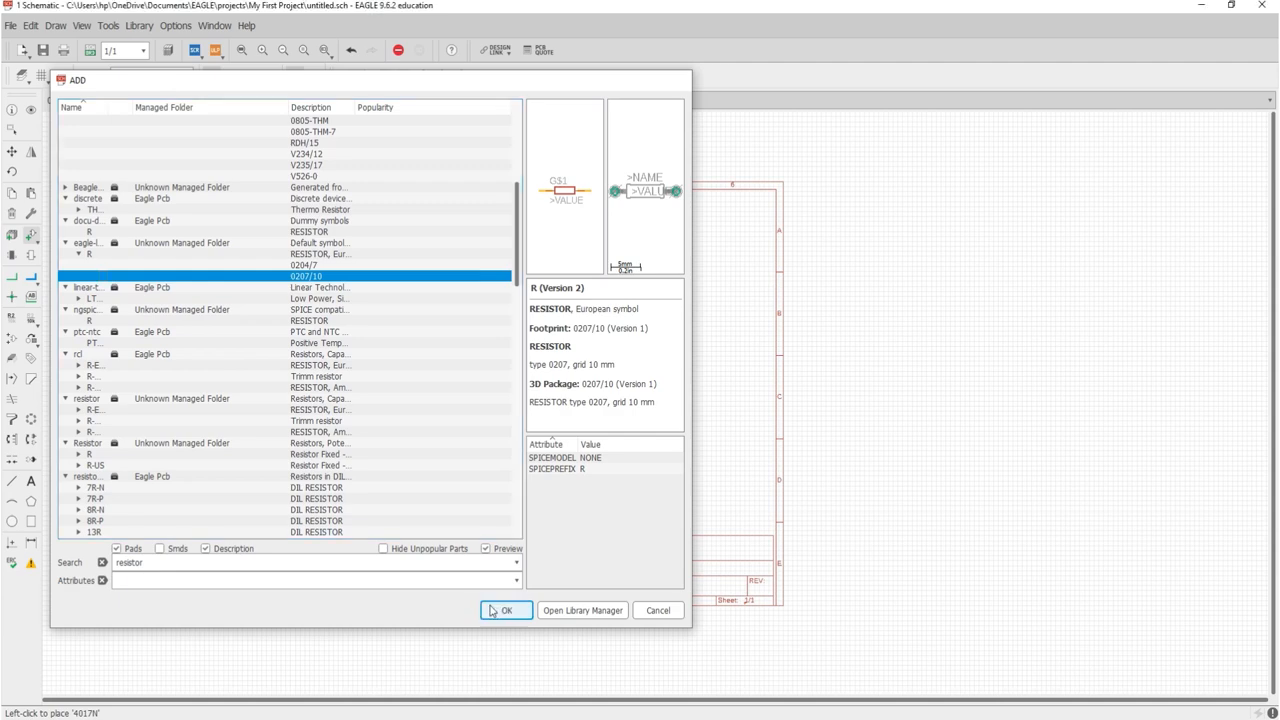
left_click(494, 610)
Rotate the resistor upright and place it above and to the left of the 555 timer, in zone B2.
right_click(363, 453)
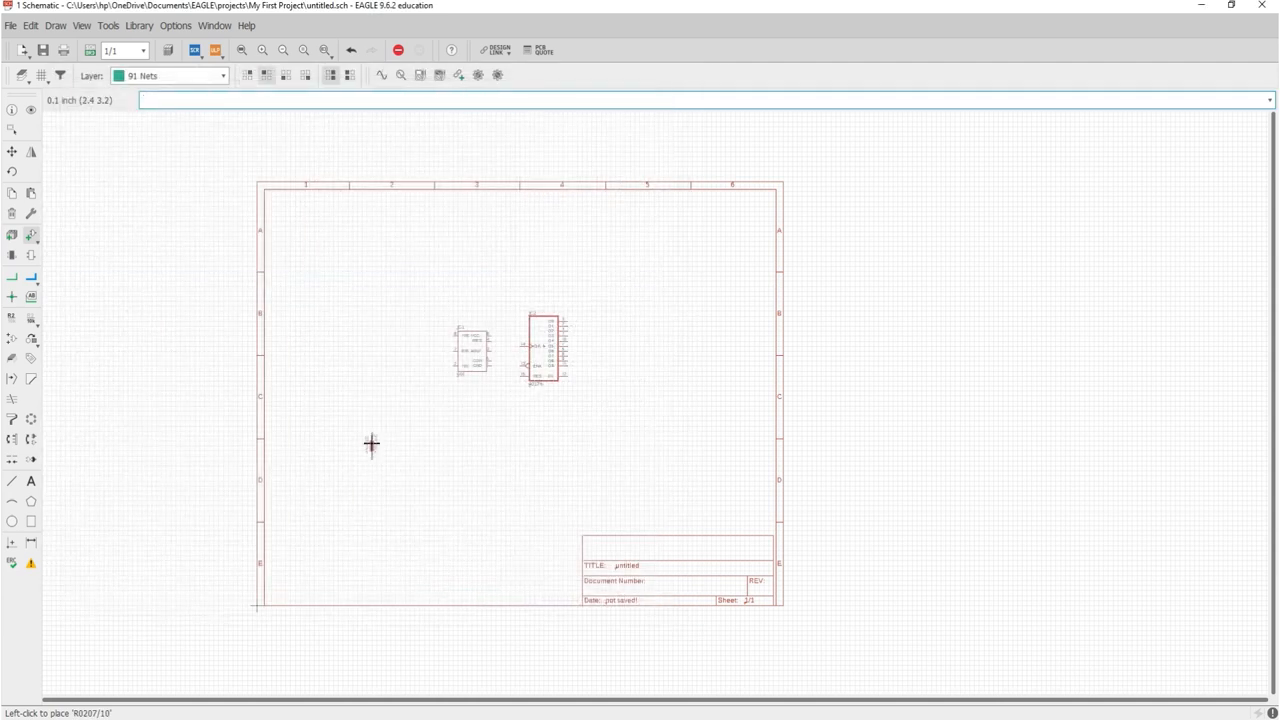
scroll(400, 370, "up", 4)
scroll(368, 350, "up", 2)
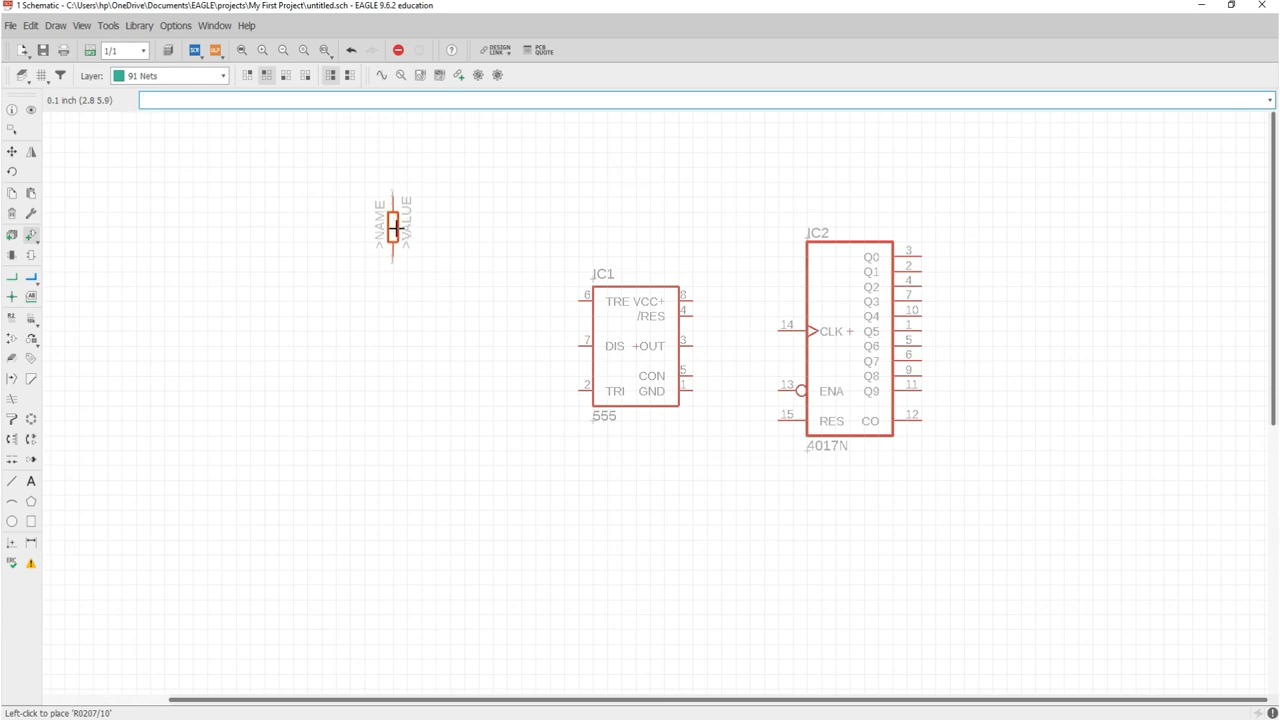
left_click(393, 228)
Place a second resistor, rotated horizontal, below the 4017 counter in zone C4 and return to the part library browser.
scroll(351, 403, "down", 5)
scroll(520, 446, "up", 2)
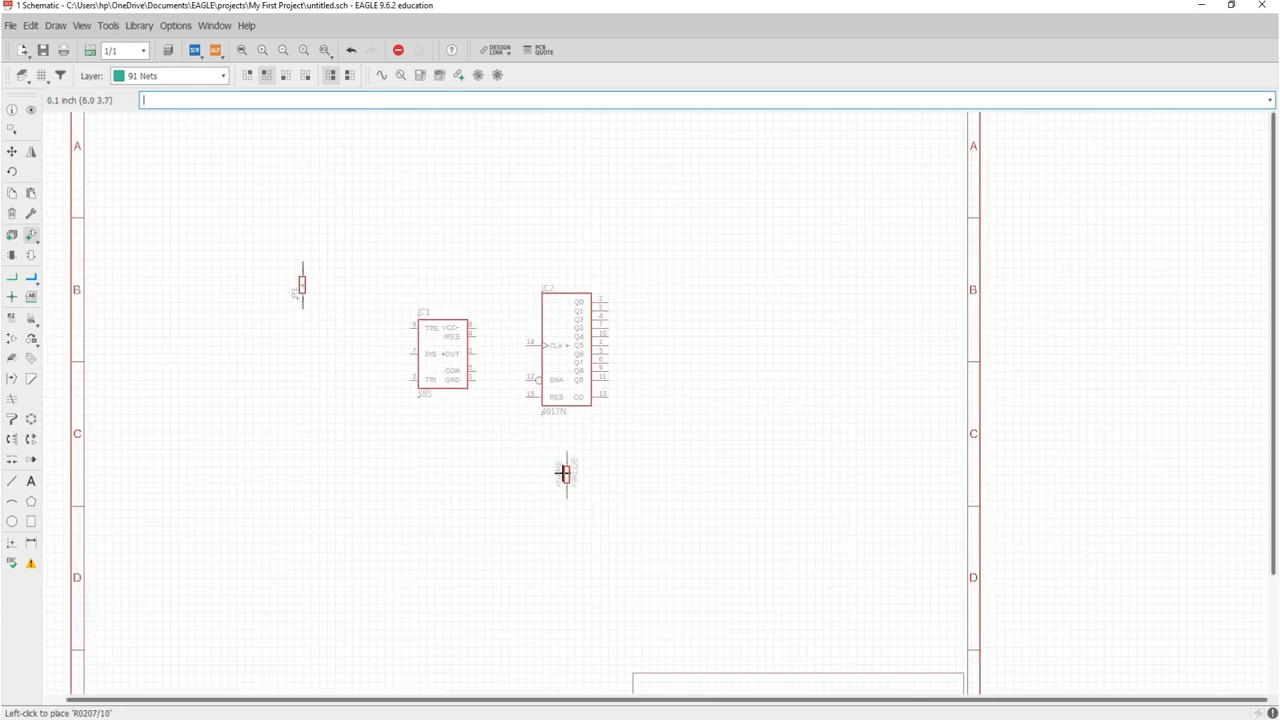
right_click(566, 475)
scroll(608, 481, "down", 1)
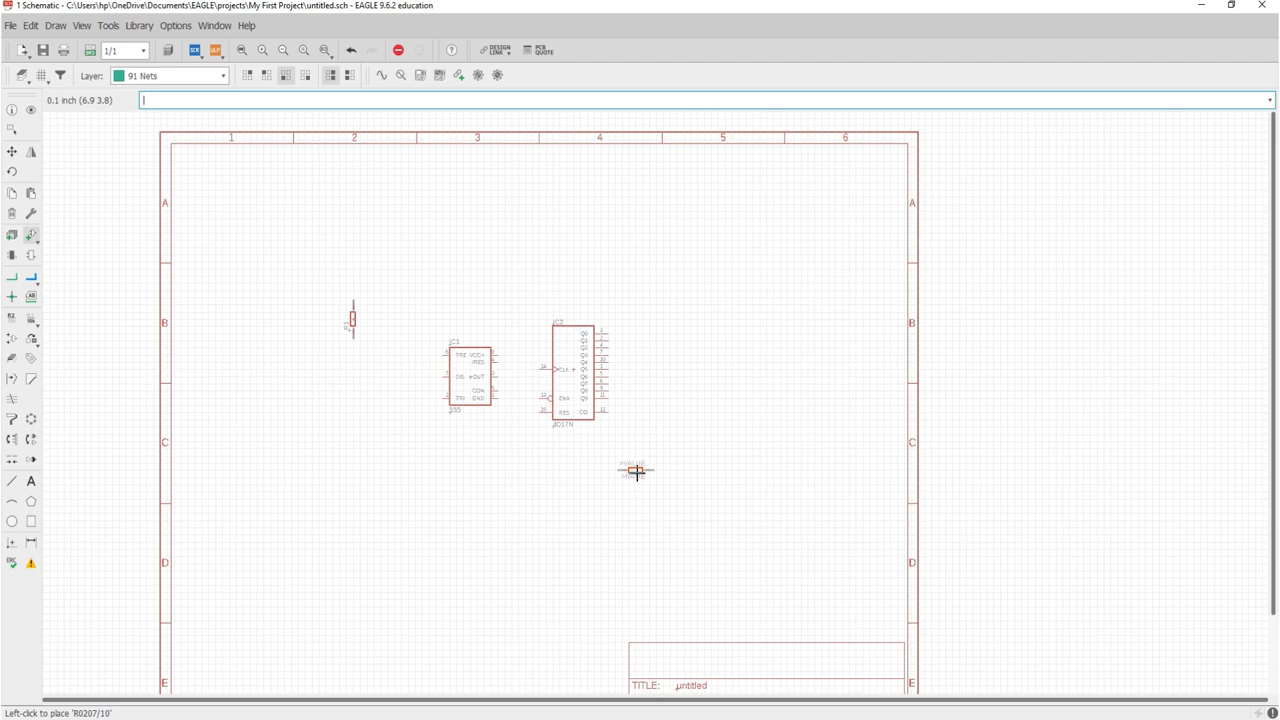
left_click(641, 470)
key("Escape")
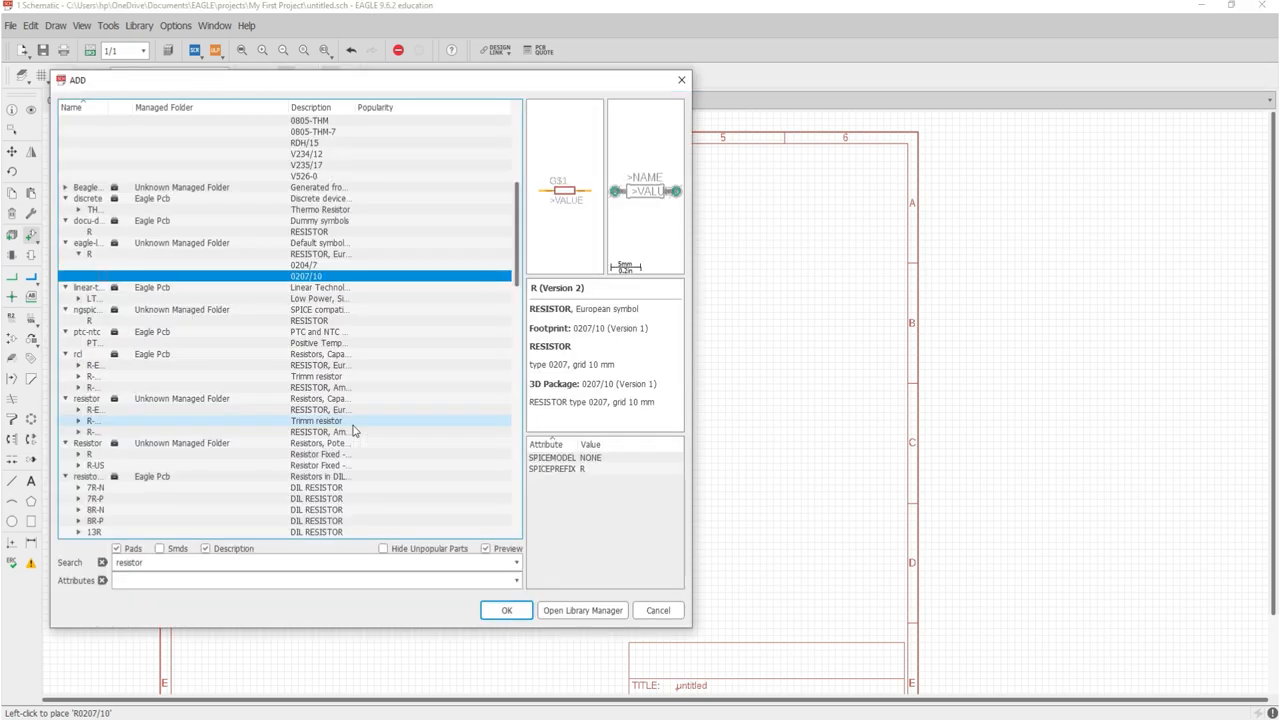
Search the part library for "capacitor" and compare the capacitor symbols in the adafruit and Capacitor libraries.
left_click_drag(146, 563, 104, 564)
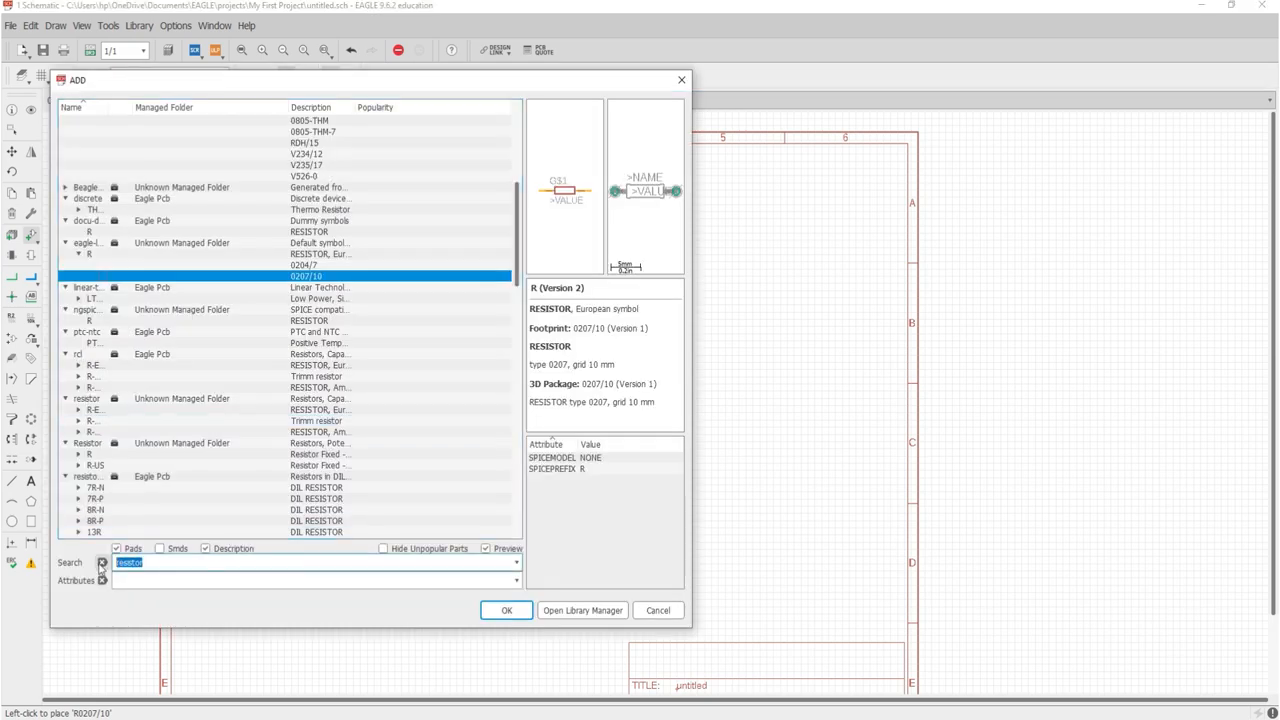
type("capacitor")
key("Return")
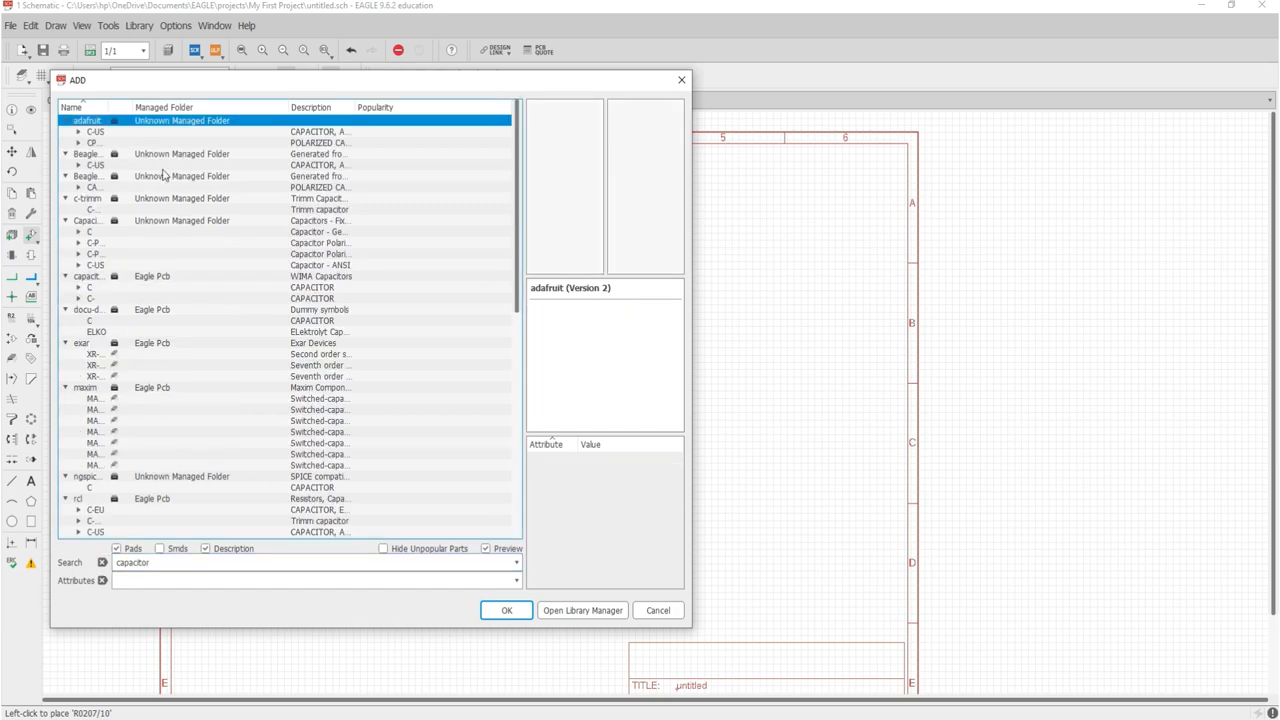
left_click(79, 132)
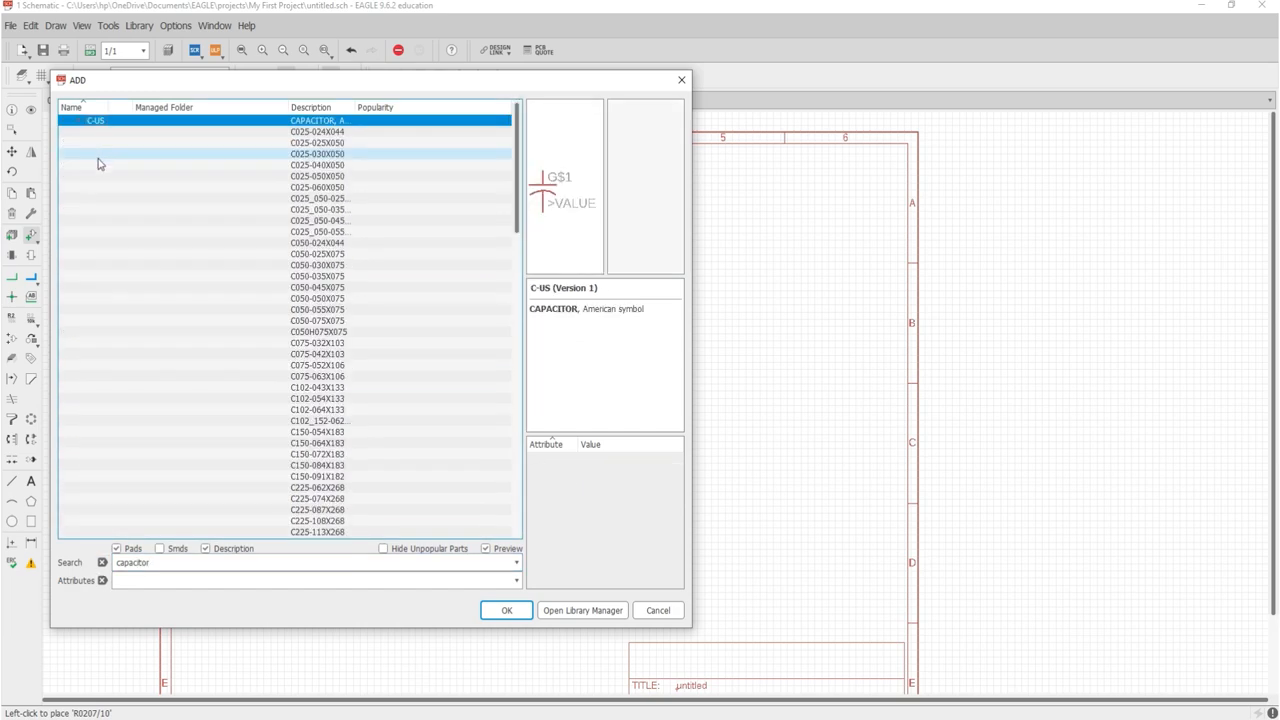
left_click(81, 121)
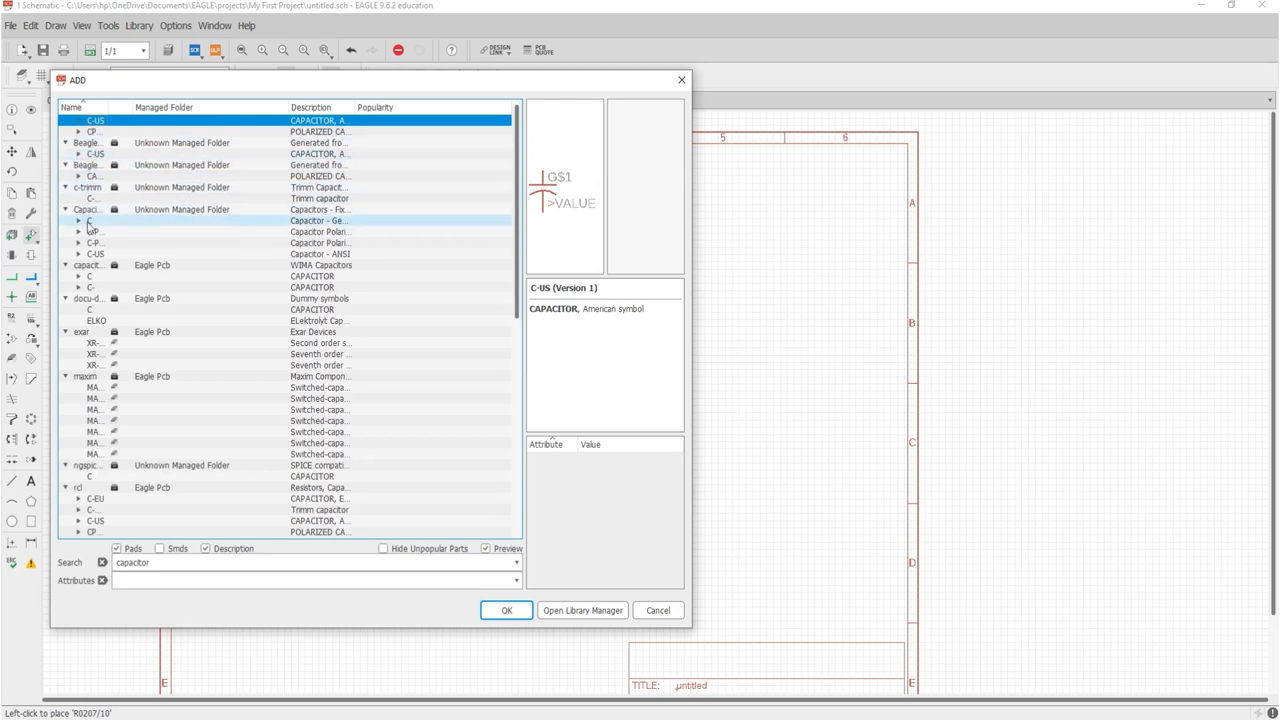
left_click(91, 245)
left_click(90, 255)
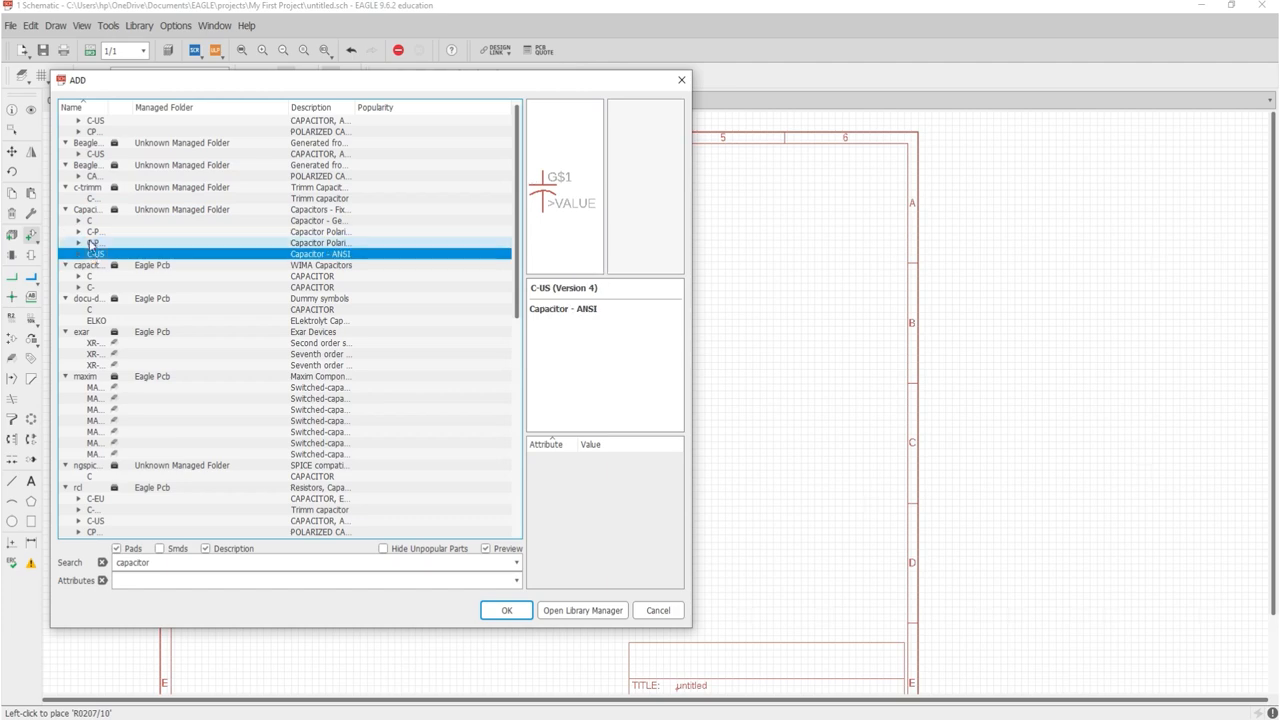
left_click(90, 221)
Compare the packages of the generic polarised capacitor C-POL and choose CAPPRD508W65D1000H1100B, with 5.08 mm pitch and 10 mm diameter, for placement.
left_click(88, 232)
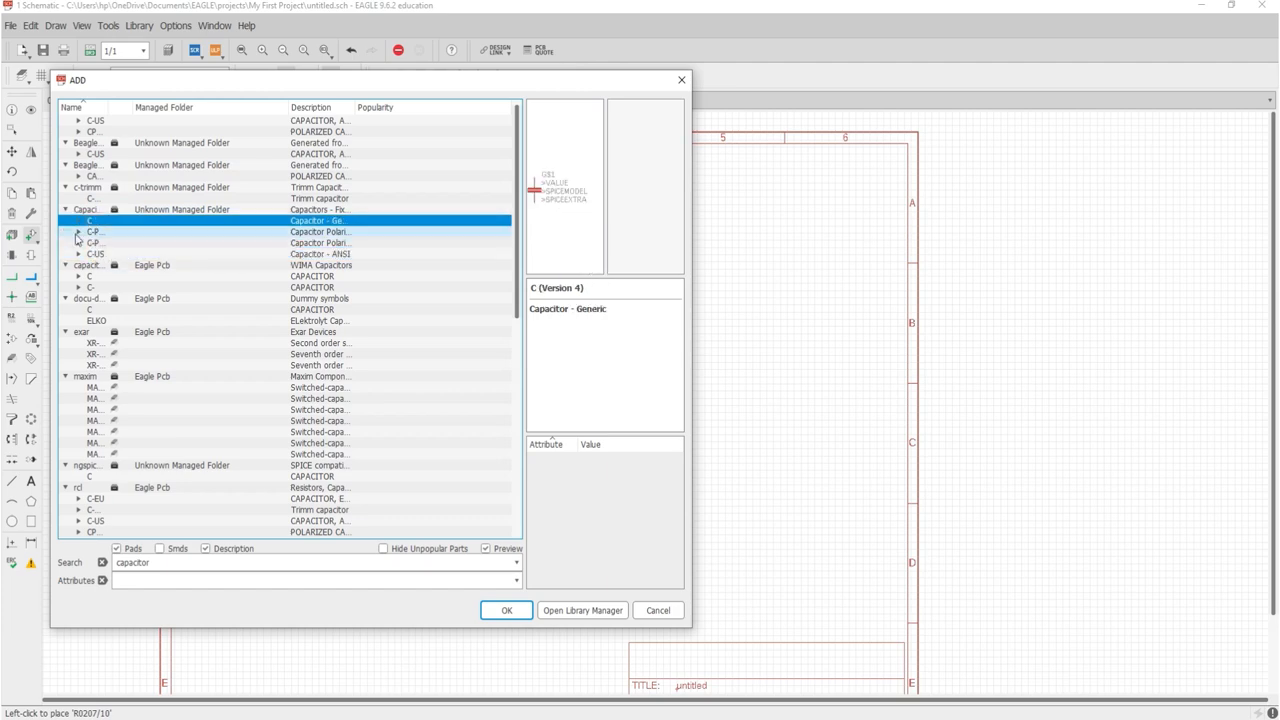
left_click(79, 232)
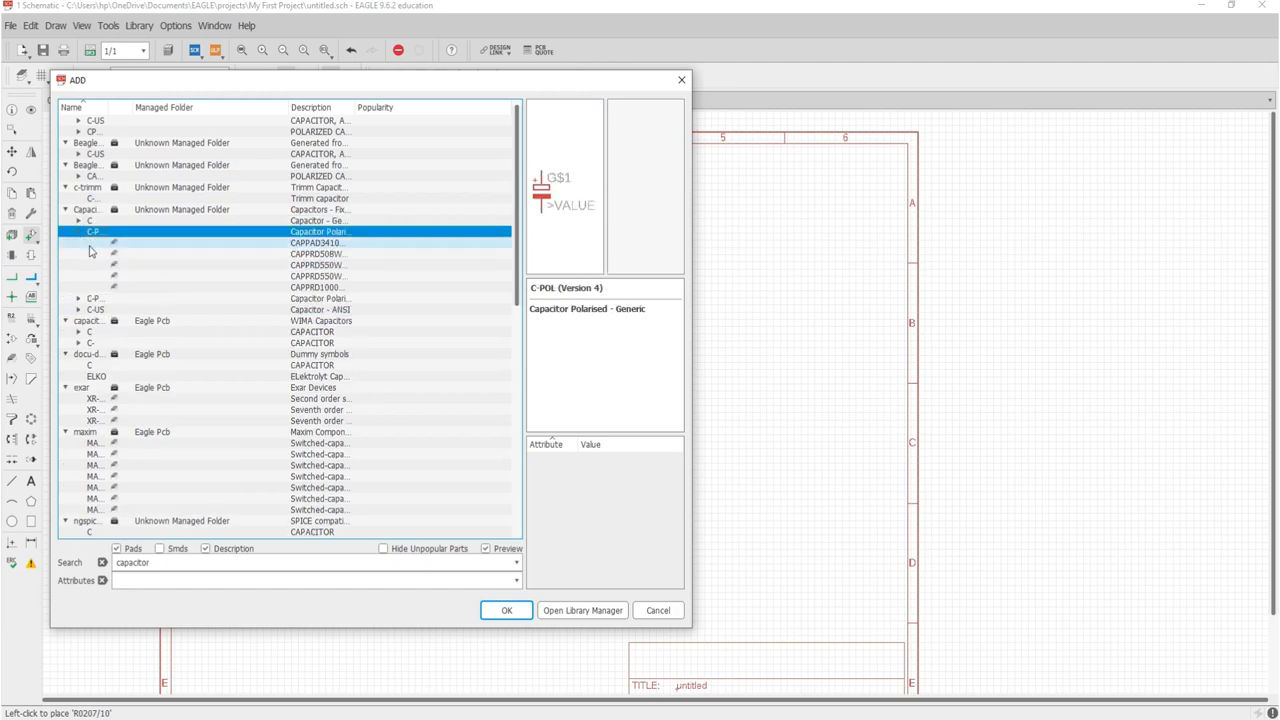
left_click(89, 244)
left_click(96, 254)
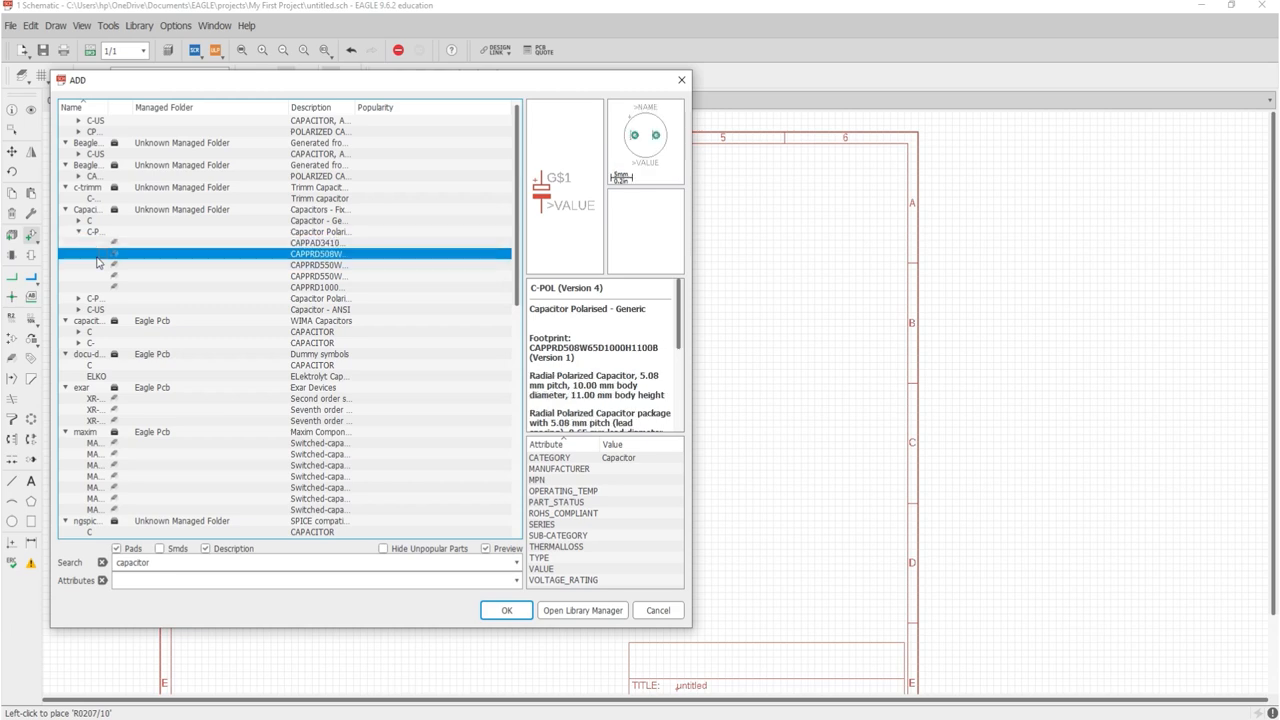
left_click(100, 266)
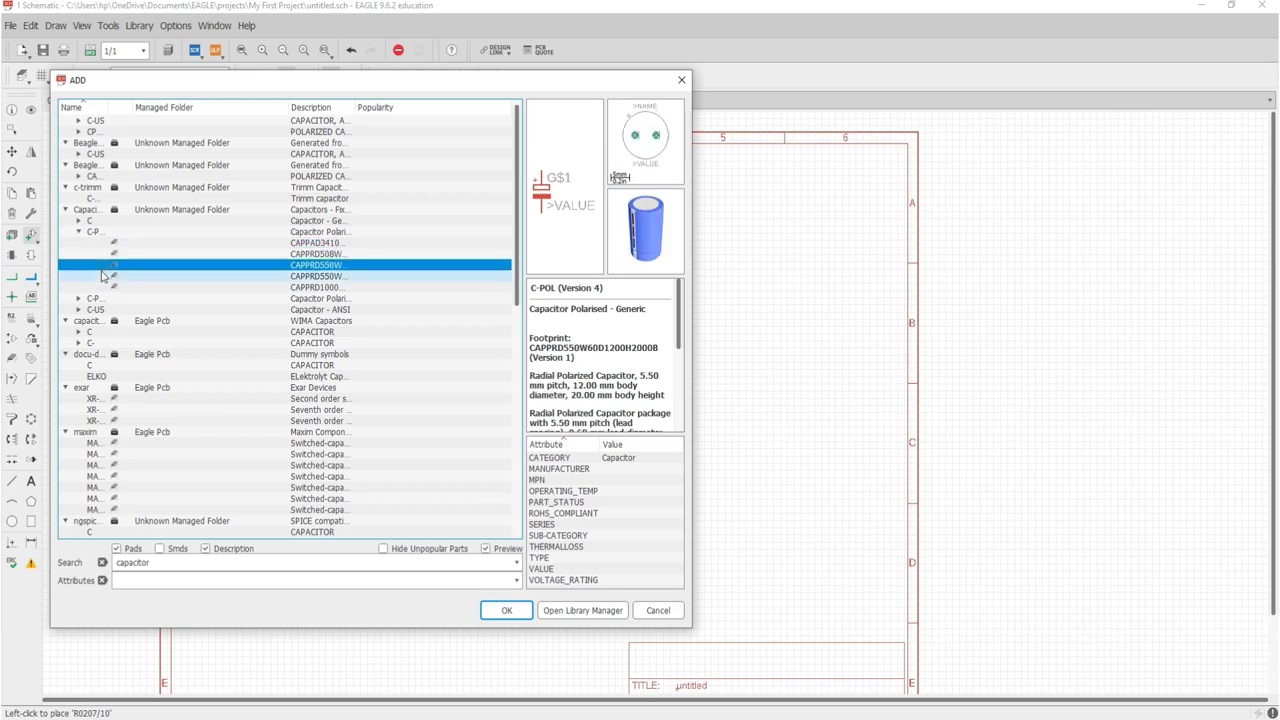
left_click(101, 276)
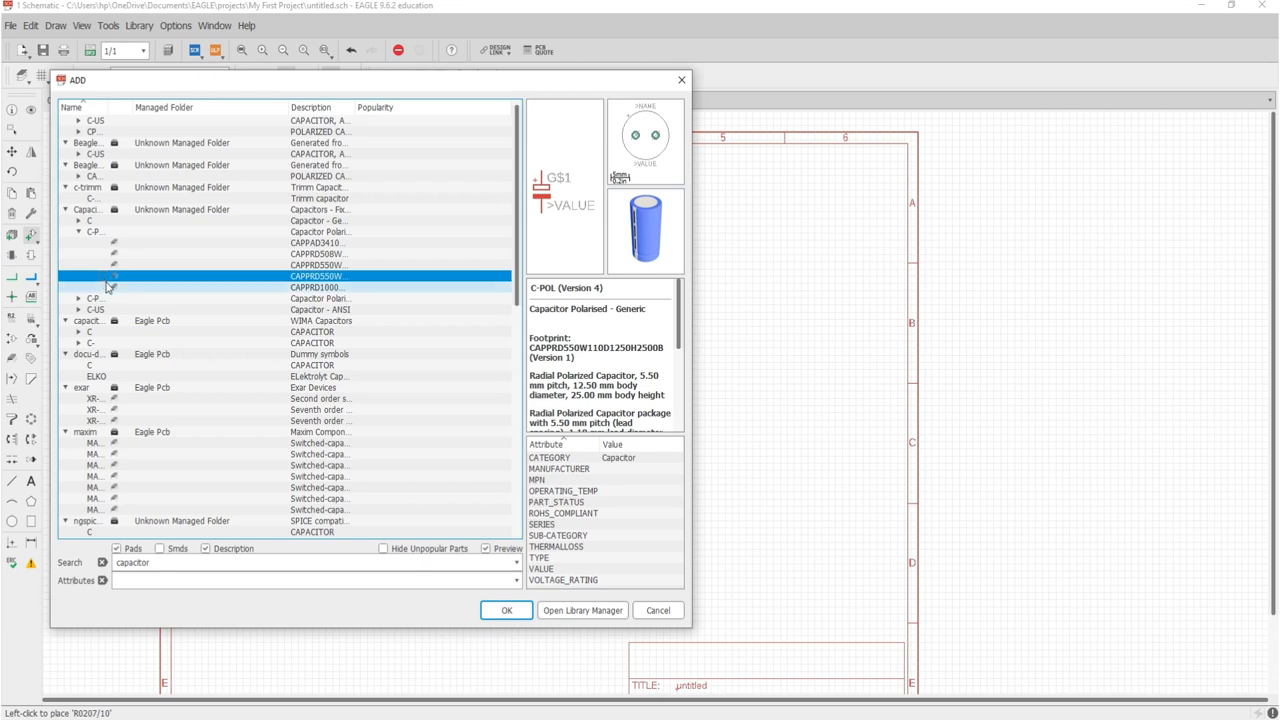
left_click(104, 287)
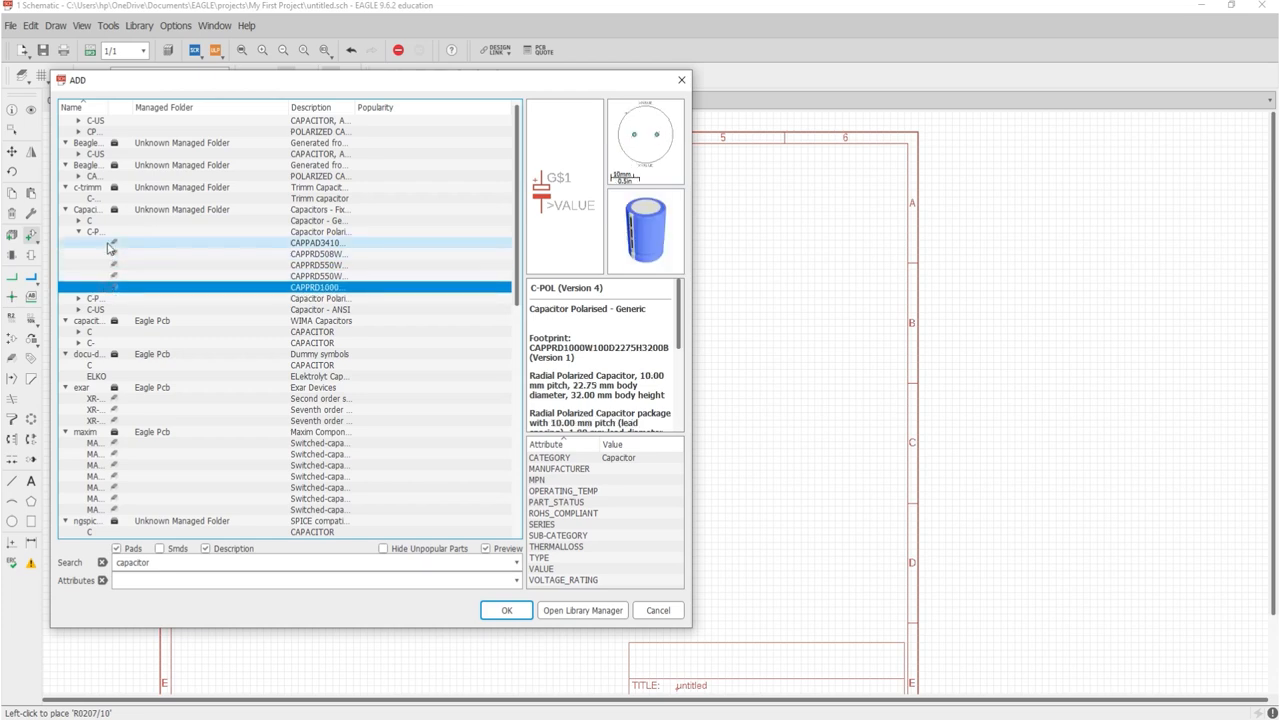
left_click(108, 243)
left_click(113, 255)
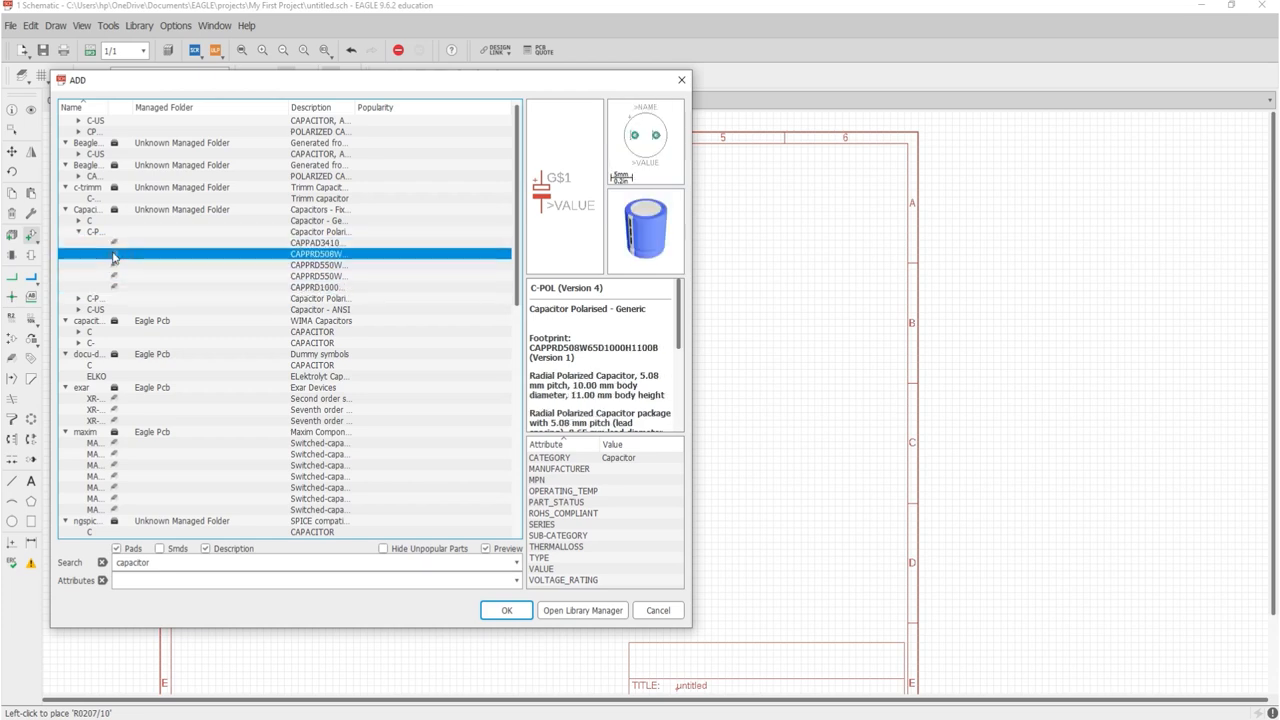
left_click(500, 614)
Rotate the polarised capacitor so its positive terminal points up, place it directly below resistor R1, and return to the part library browser.
scroll(361, 470, "up", 5)
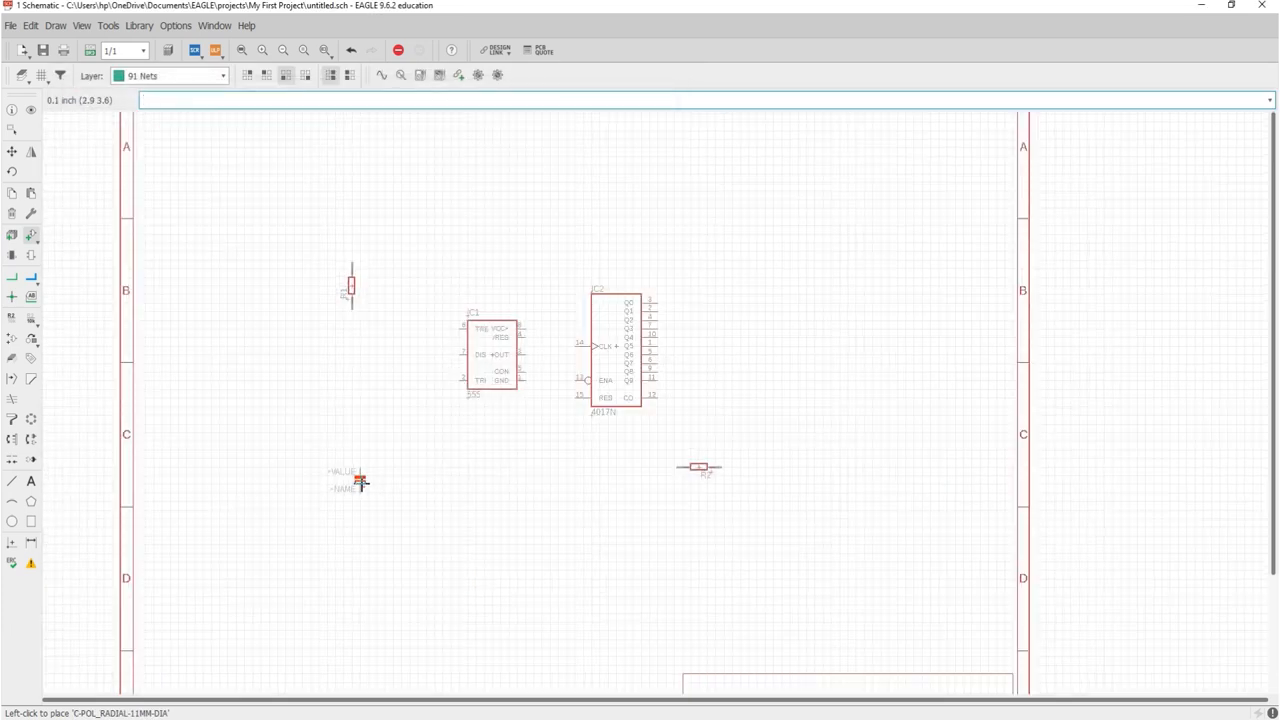
right_click(344, 494)
right_click(344, 494)
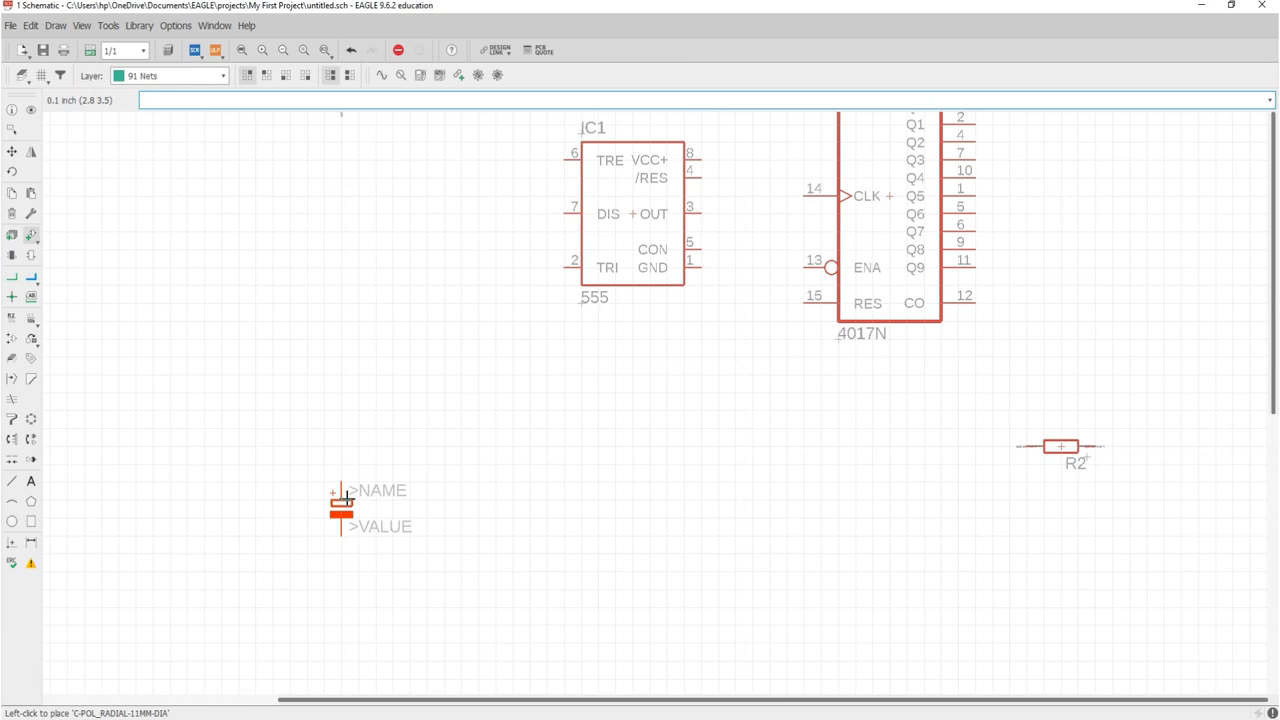
scroll(342, 500, "down", 1)
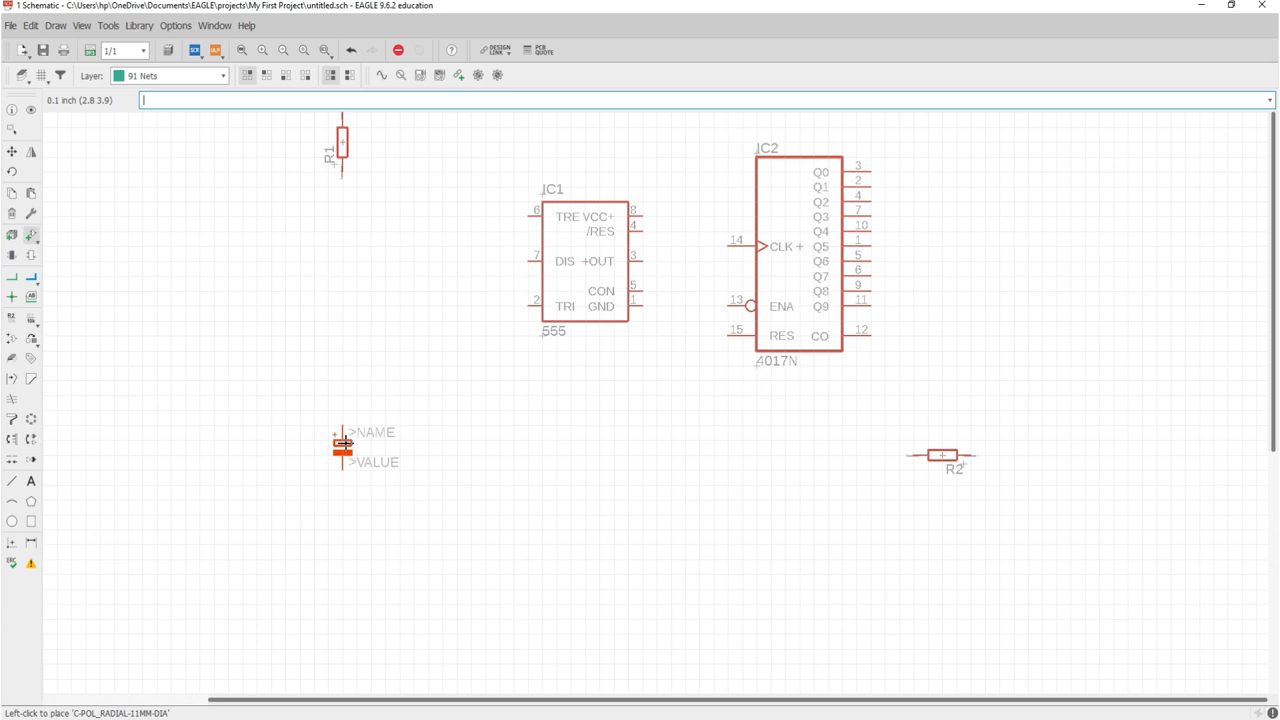
left_click(344, 442)
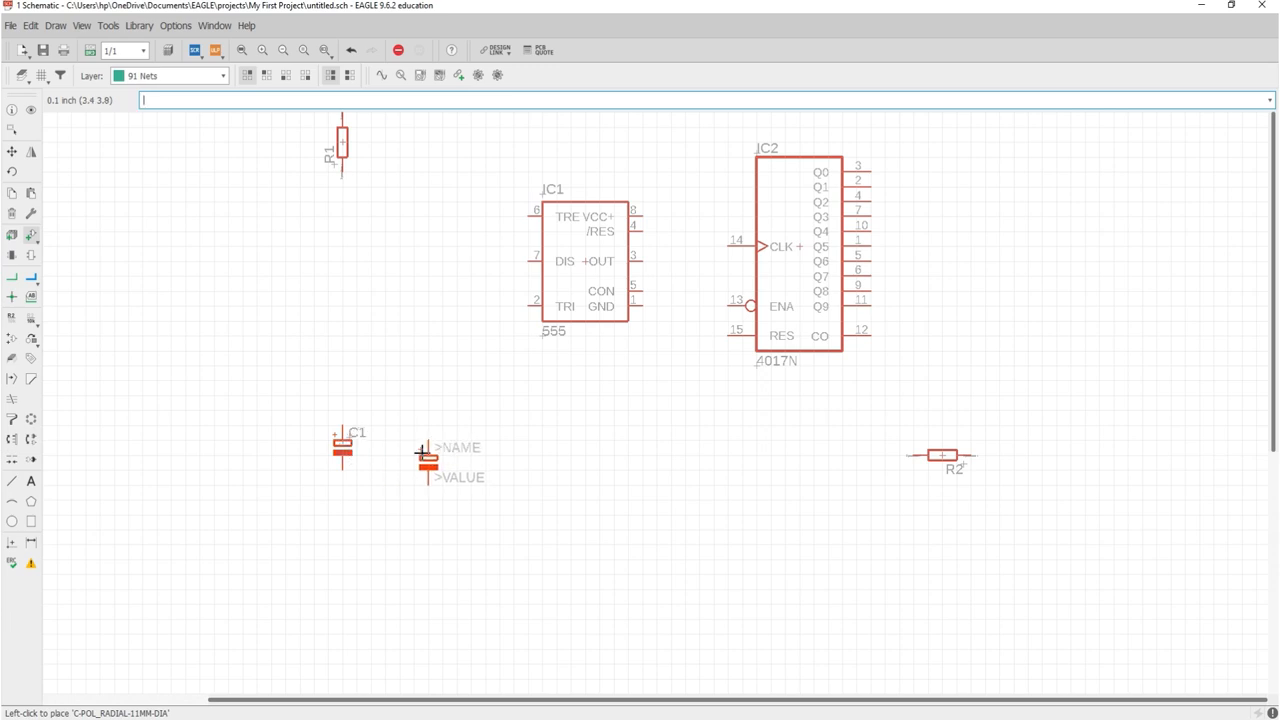
key("Escape")
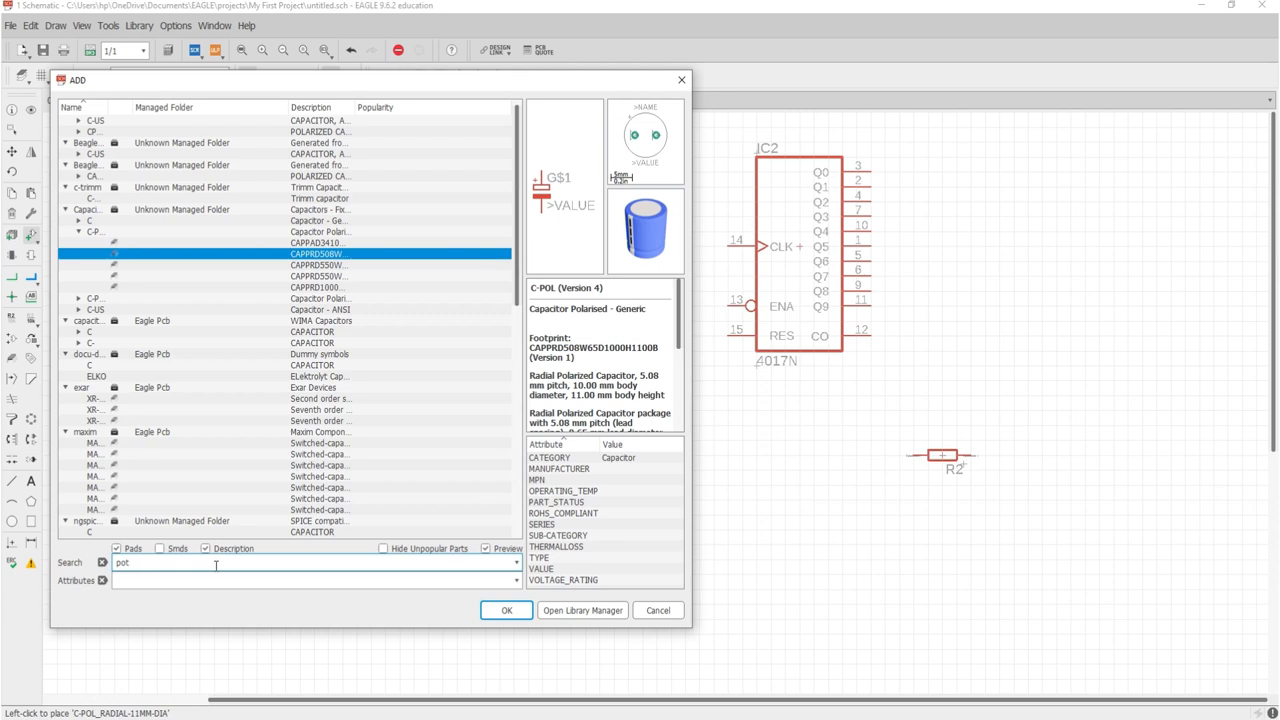
Search the part library for "pot" and compare the adafruit thumbwheel, dummy-symbol, 10K to 100K ohm and SparkFun POT-PTH-ALPS potentiometers.
key("Return")
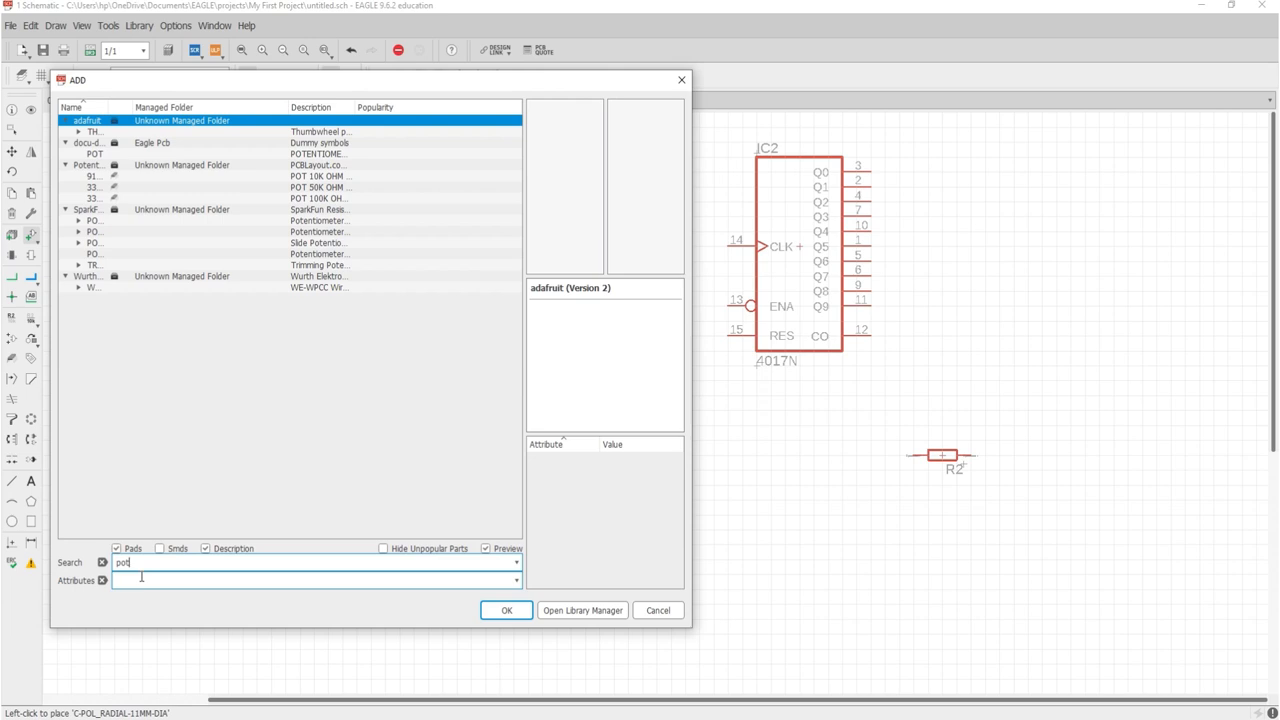
double_click(80, 221)
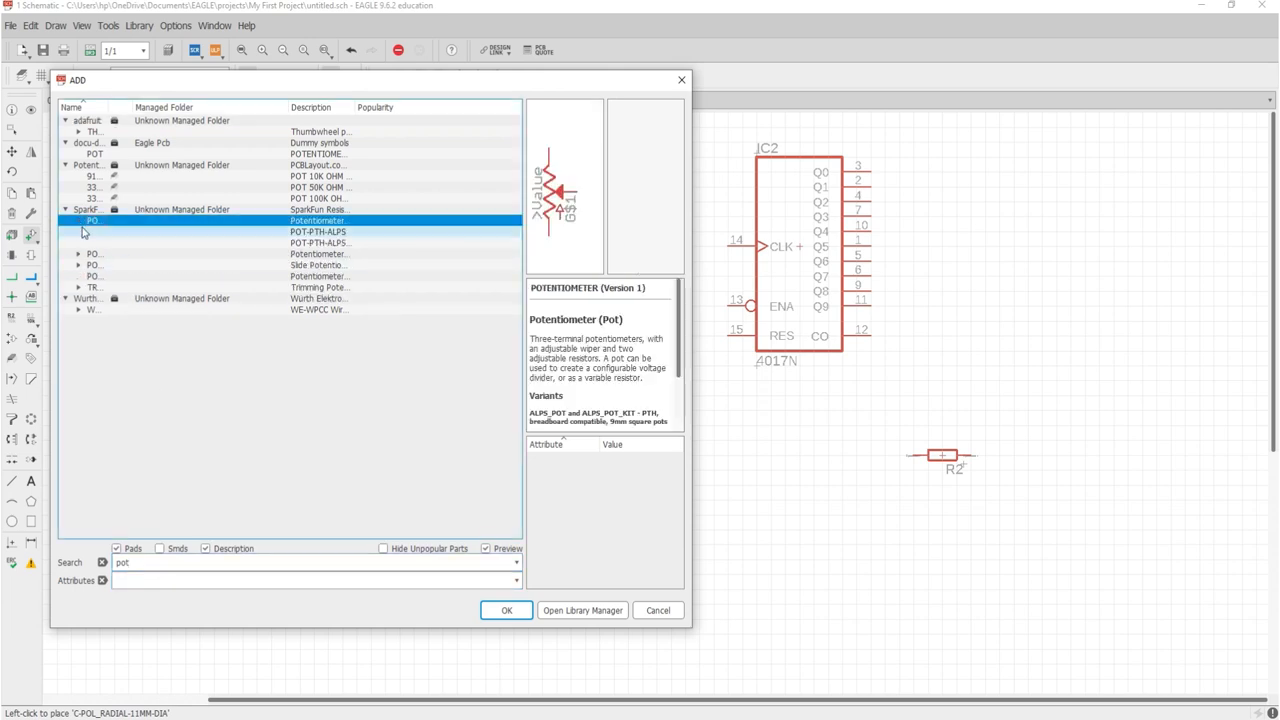
double_click(76, 131)
left_click(85, 142)
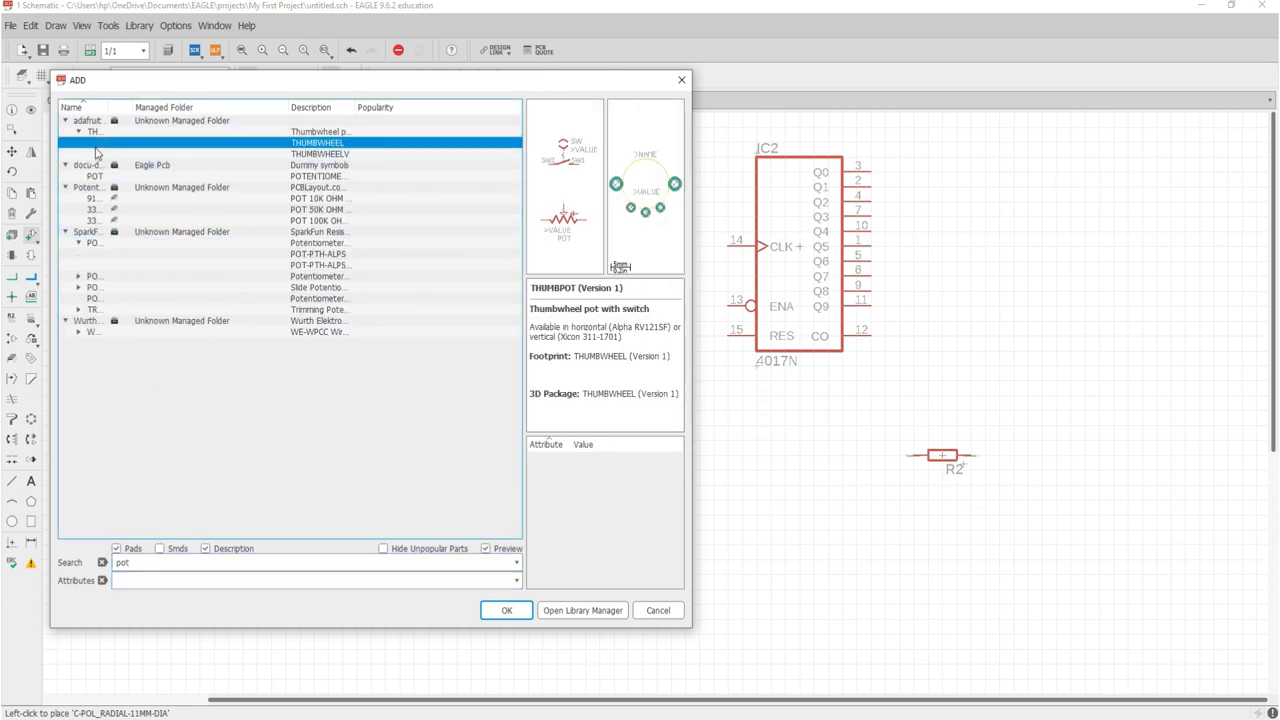
left_click(90, 176)
left_click(90, 198)
left_click(93, 210)
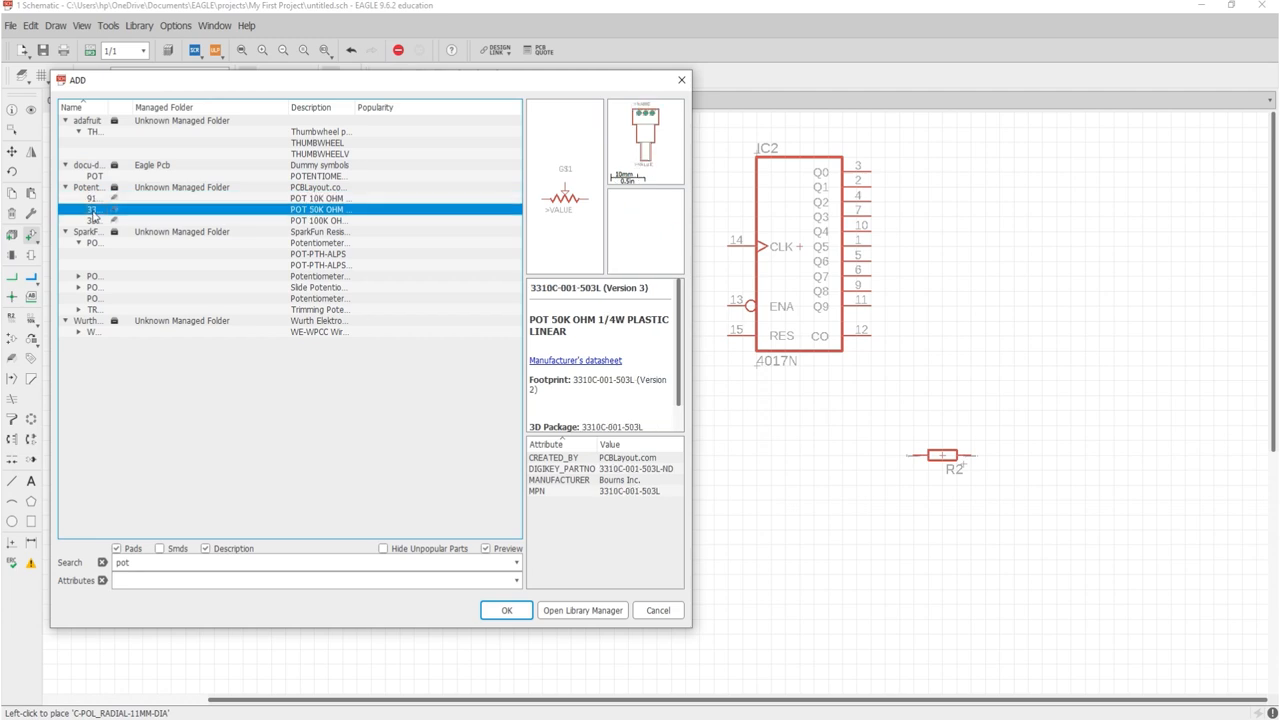
left_click(95, 221)
left_click(110, 254)
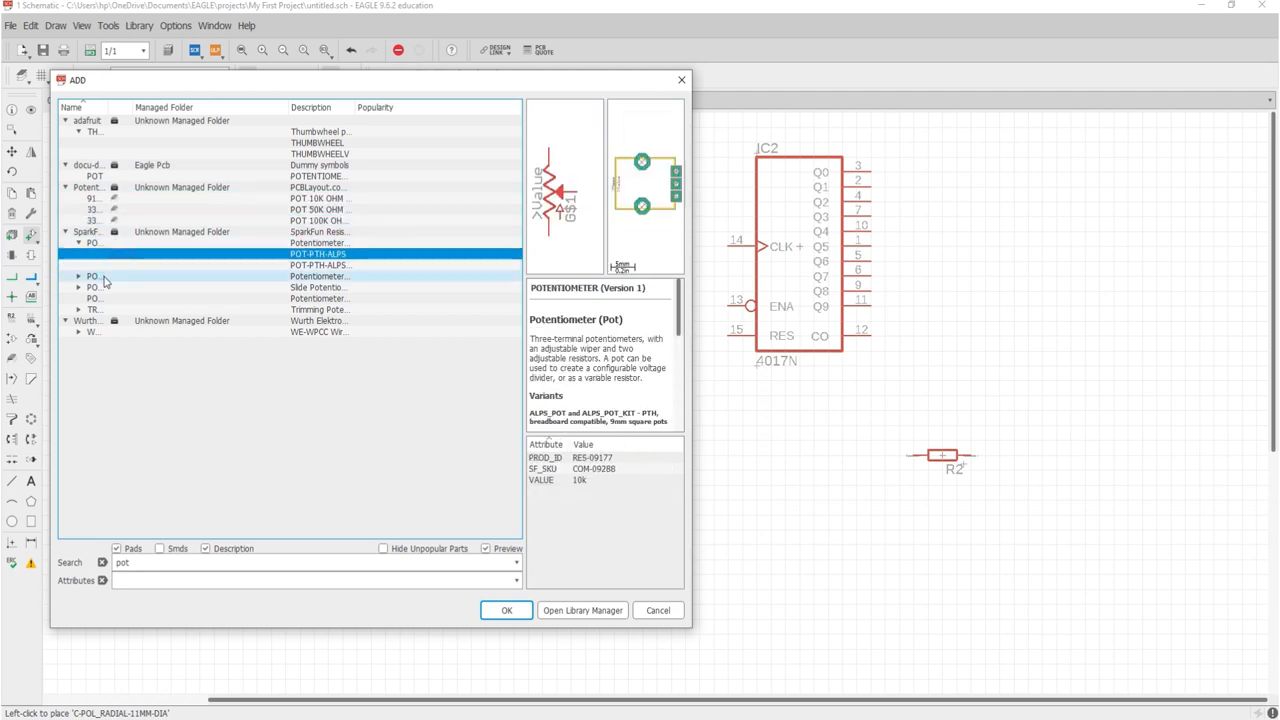
Examine the dual, slide and trimming potentiometer variants in the SparkFun resistor library.
double_click(92, 276)
left_click(92, 288)
left_click(88, 309)
double_click(87, 309)
left_click(88, 321)
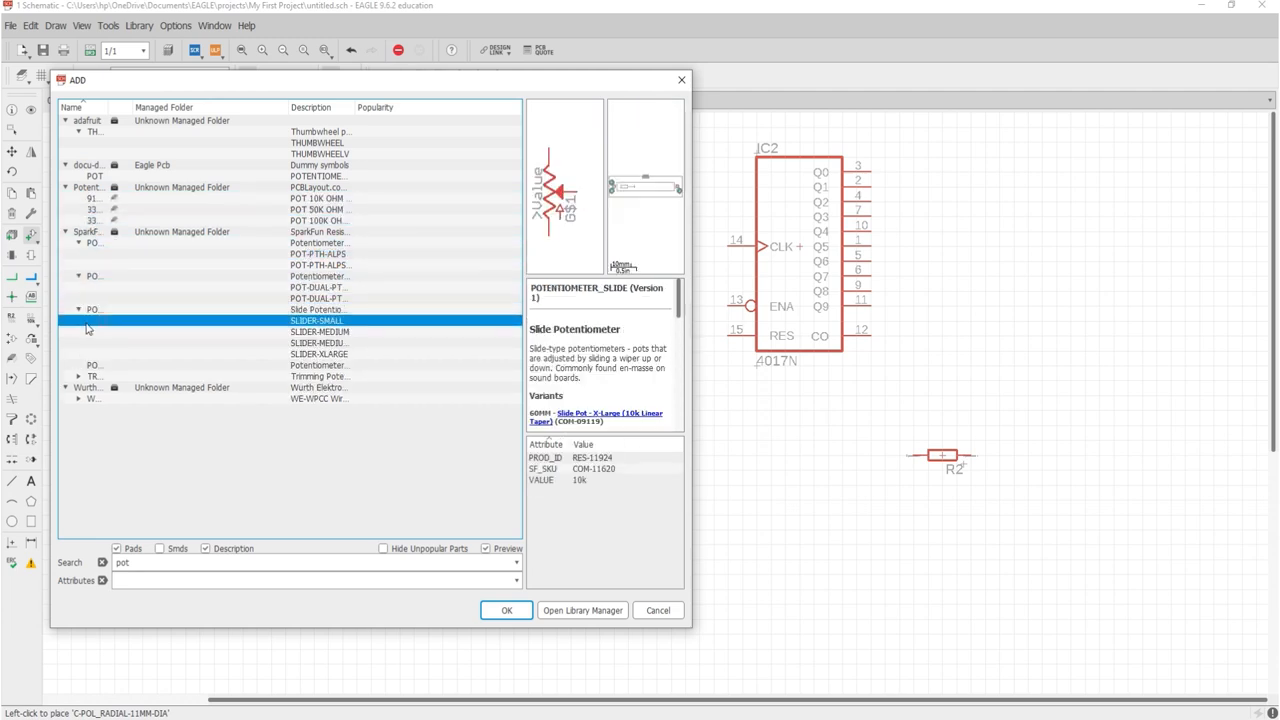
left_click(92, 343)
left_click(79, 376)
left_click(94, 387)
Examine the WE-WPCC_TX variants and their packages in the Wurth Elektronik library.
double_click(78, 410)
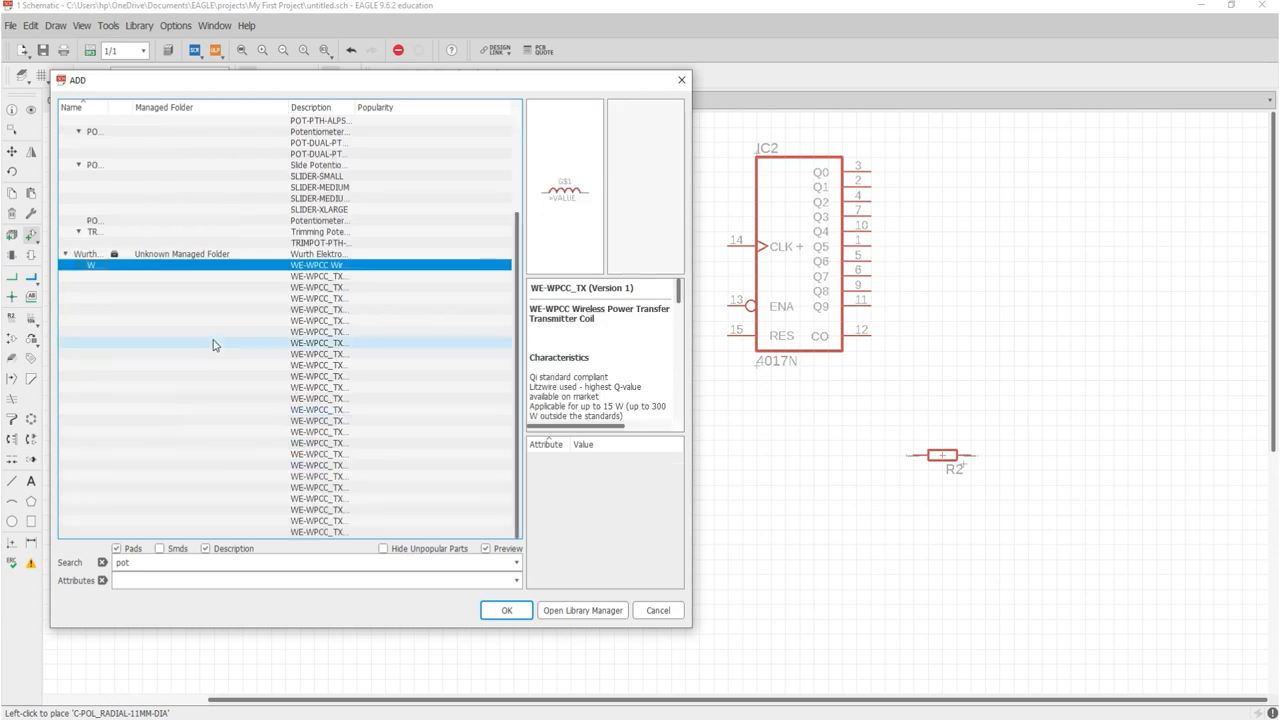
left_click(237, 276)
key("Down")
key("Down")
key("Down")
key("Down")
key("Down")
key("Down")
key("Down")
key("Down")
key("Down")
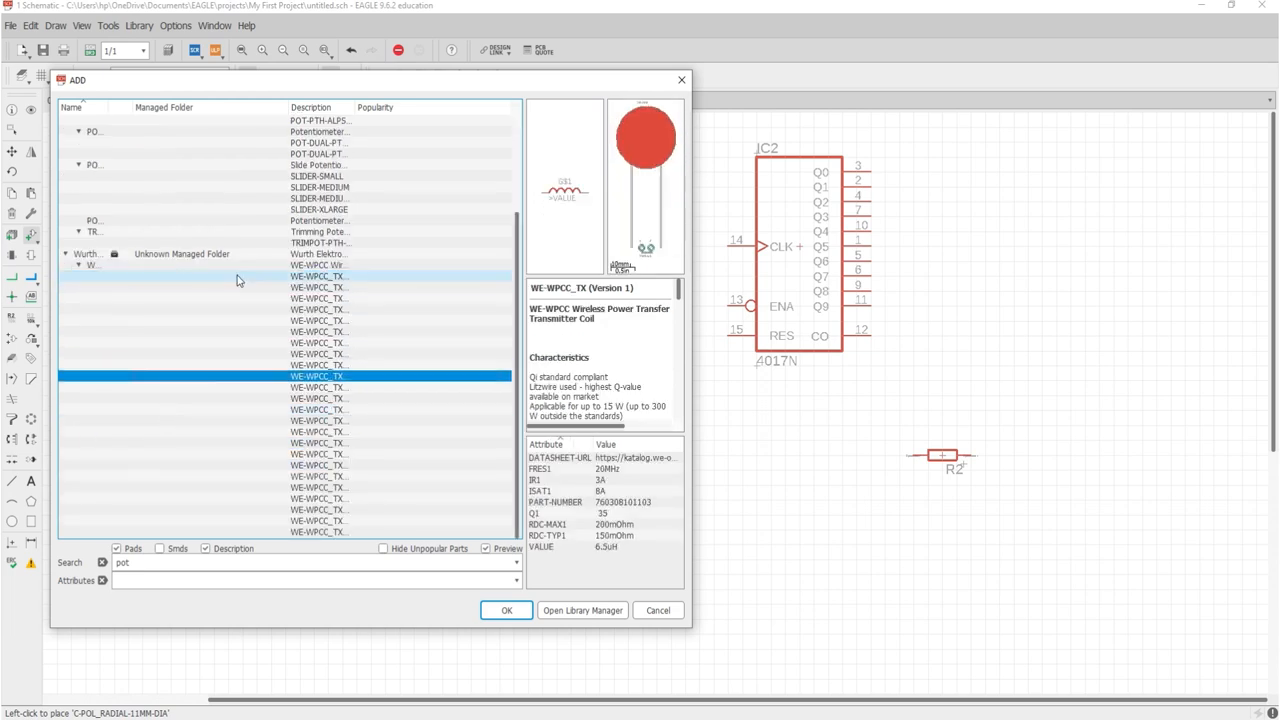
Search the part library for "potentiometer" and examine the adafruit TRIM-3386 trimmer package.
left_click(200, 562)
type("entiometer")
key("Return")
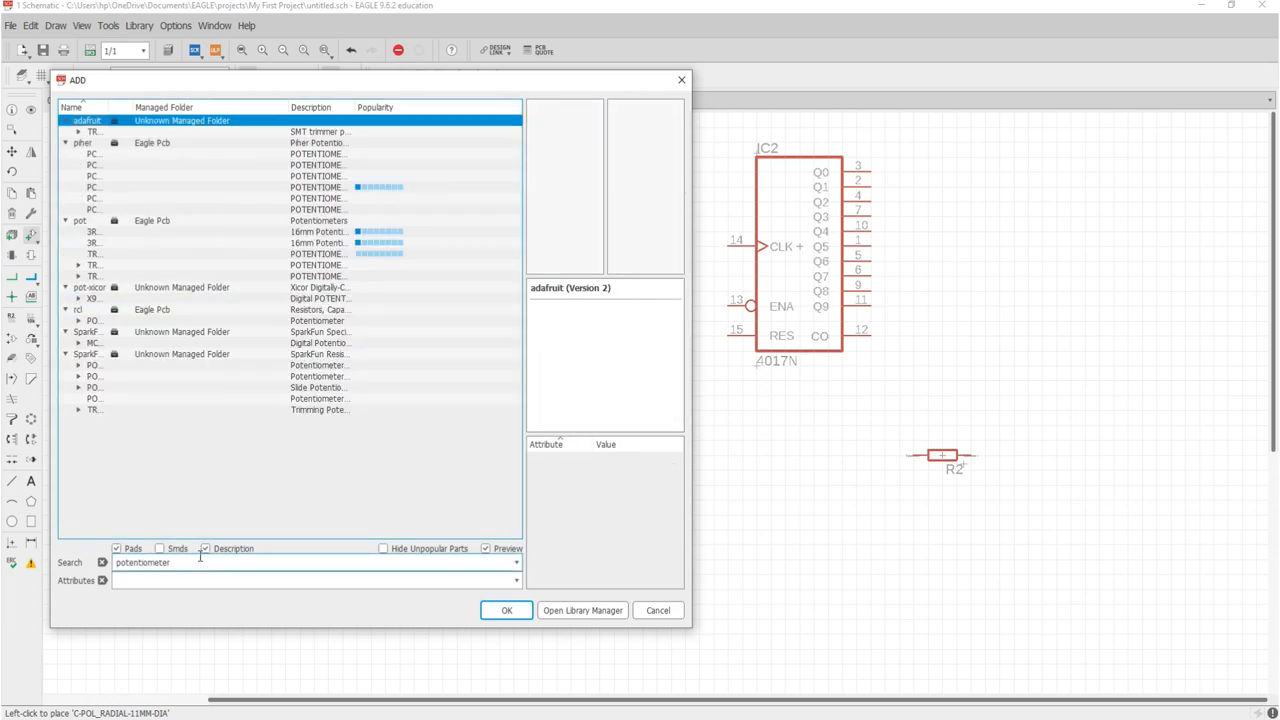
left_click(90, 132)
left_click(79, 134)
left_click(84, 144)
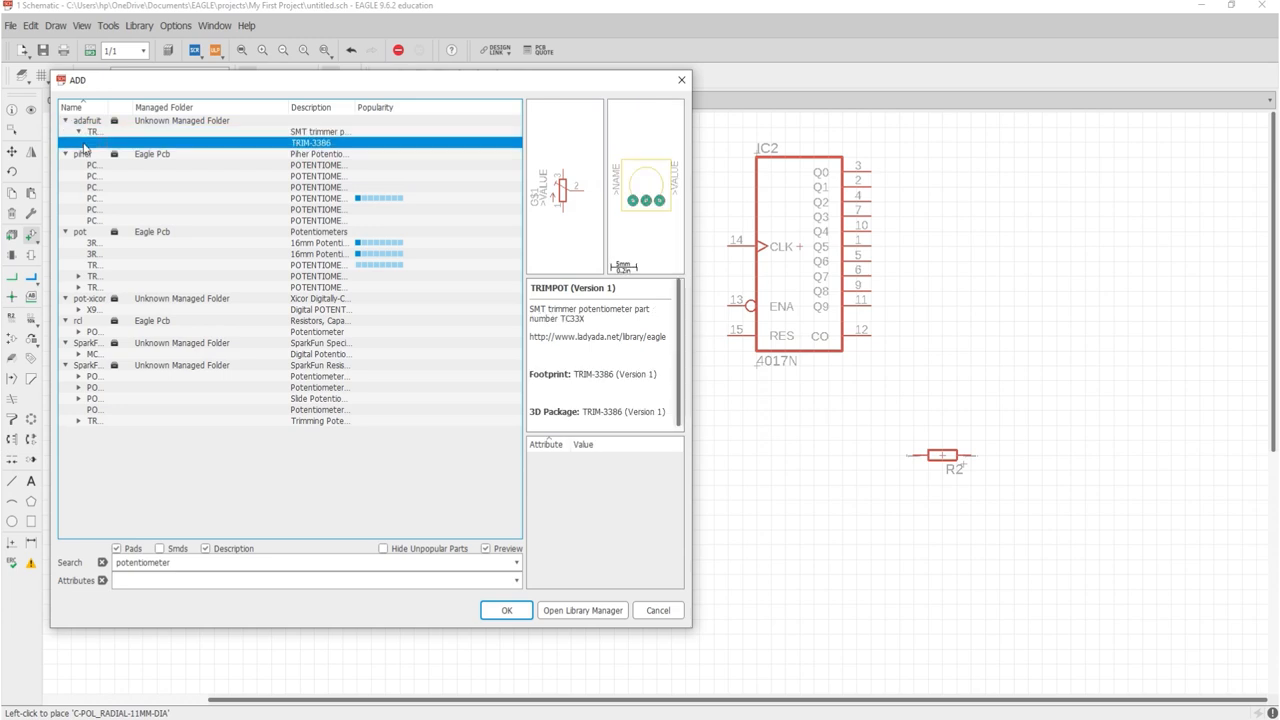
Compare the symbols and footprints of the PC16 carbon potentiometers in the piher library.
left_click(90, 166)
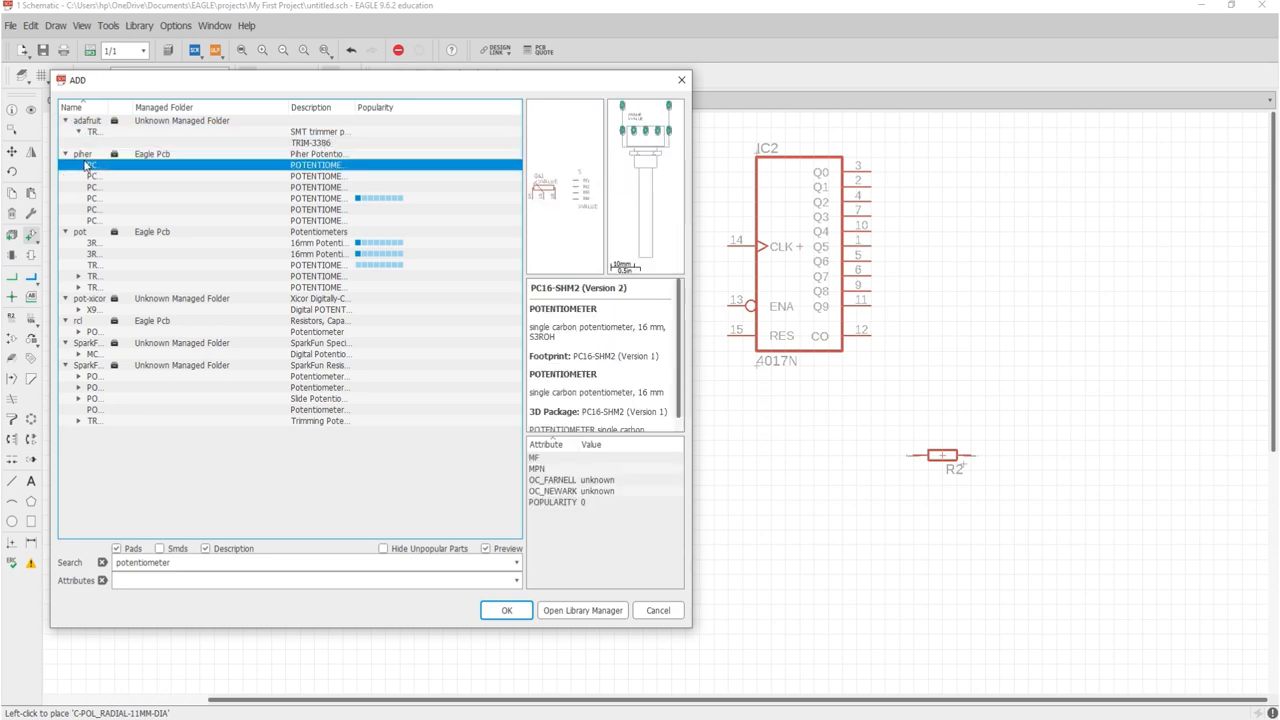
key("Down")
key("Down")
key("Down")
key("Down")
key("Down")
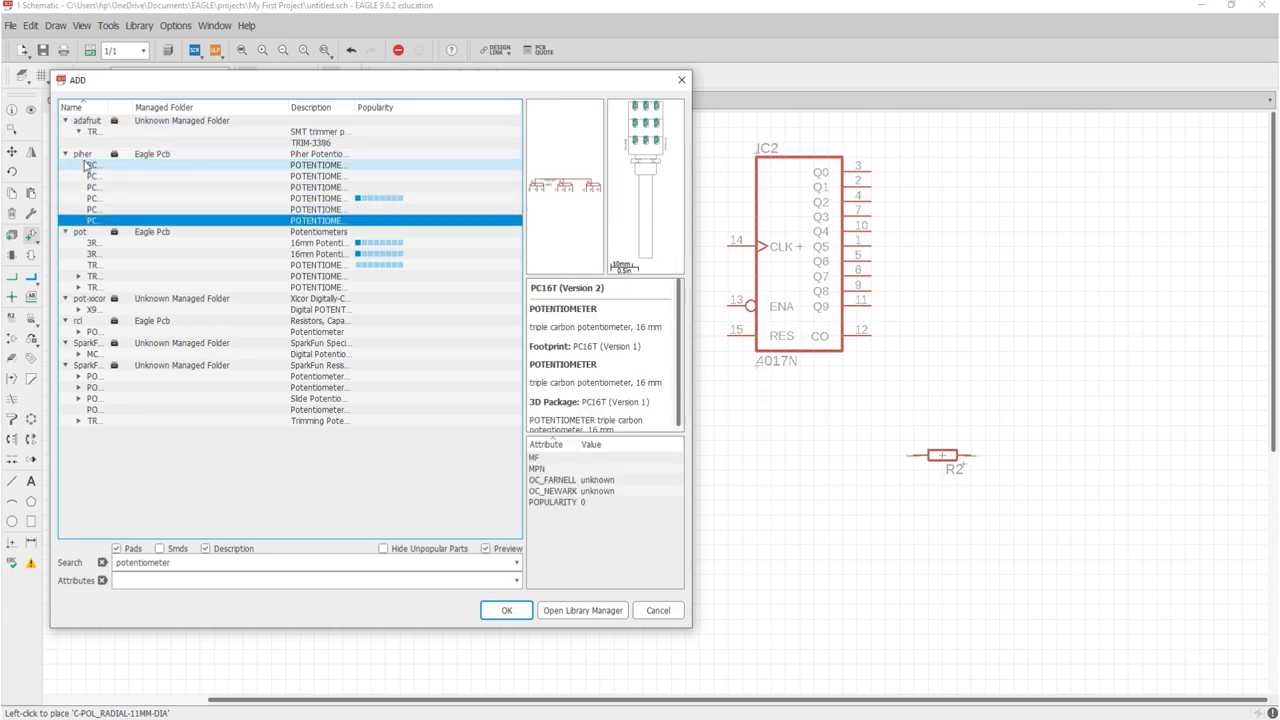
key("Up")
key("Up")
key("Up")
key("Up")
key("Up")
Examine the 16 mm 3RP potentiometers and the trimmer entries in the pot library.
key("Down")
key("Down")
key("Down")
key("Down")
key("Down")
key("Down")
key("Down")
key("Down")
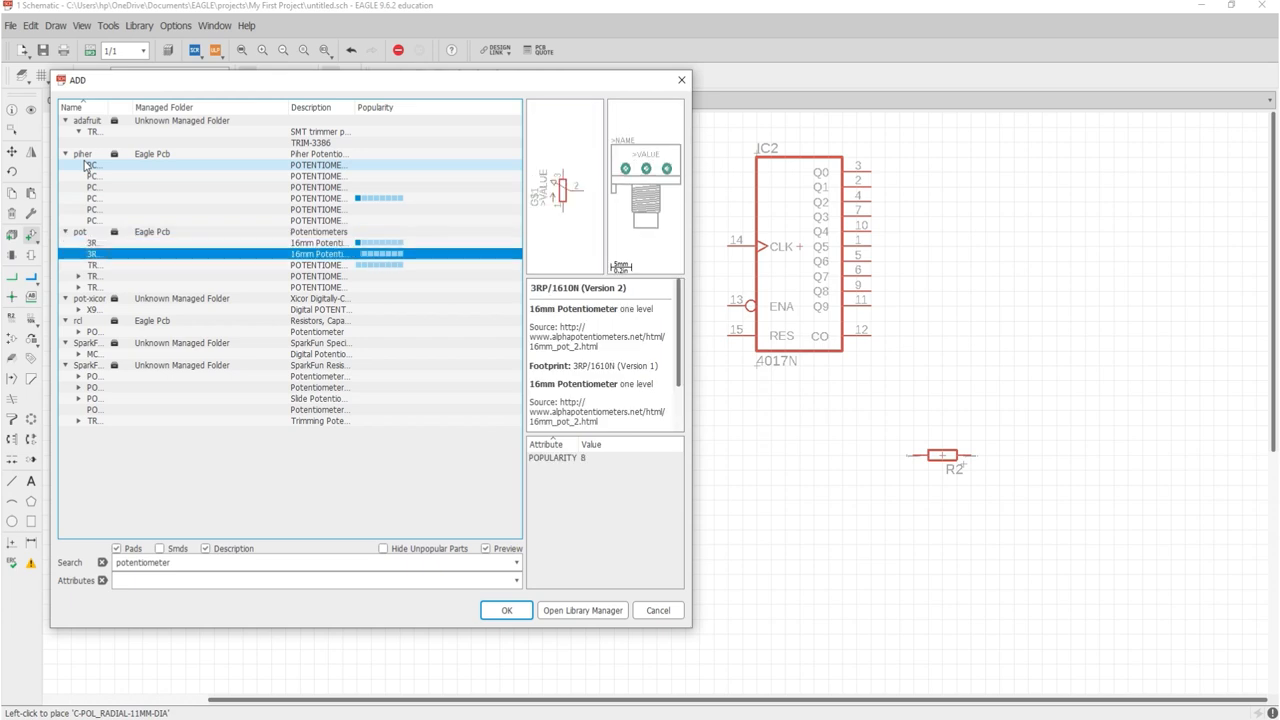
key("Down")
key("Up")
key("Down")
key("Down")
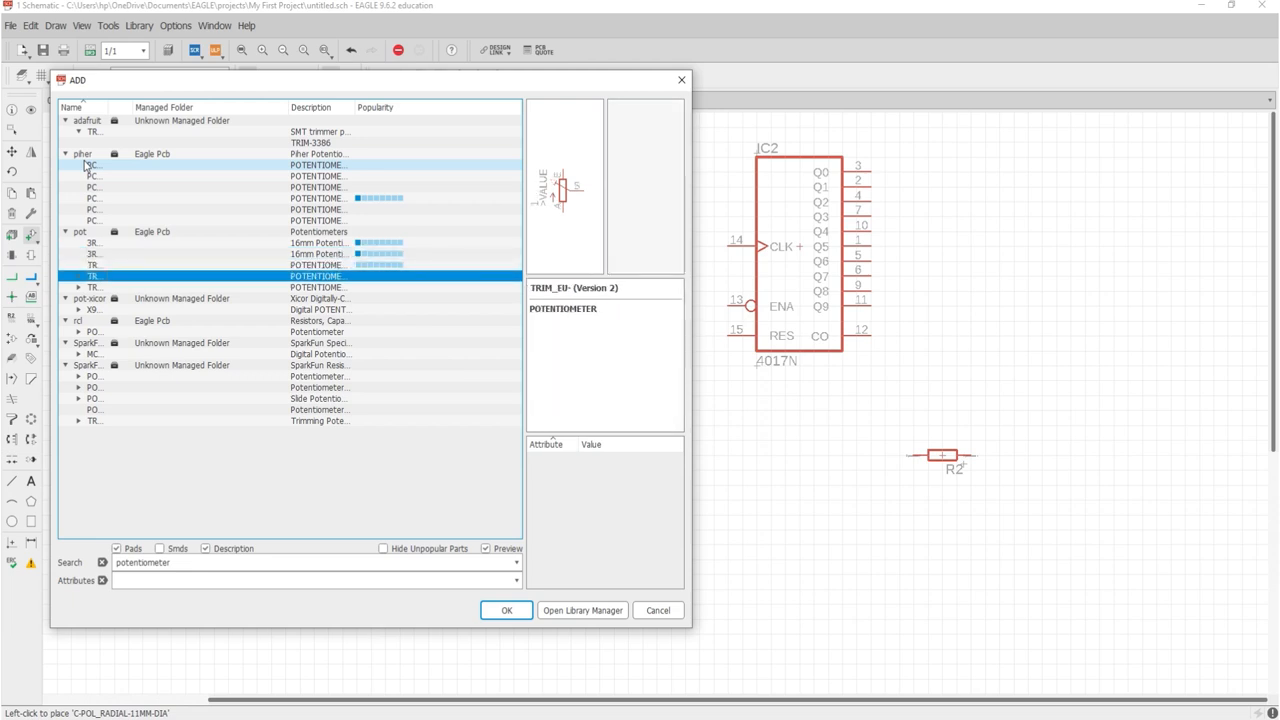
Compare the footprints of the TRIM_EU- potentiometer variants in the pot library, from B25P through SP19LKN.
left_click(78, 277)
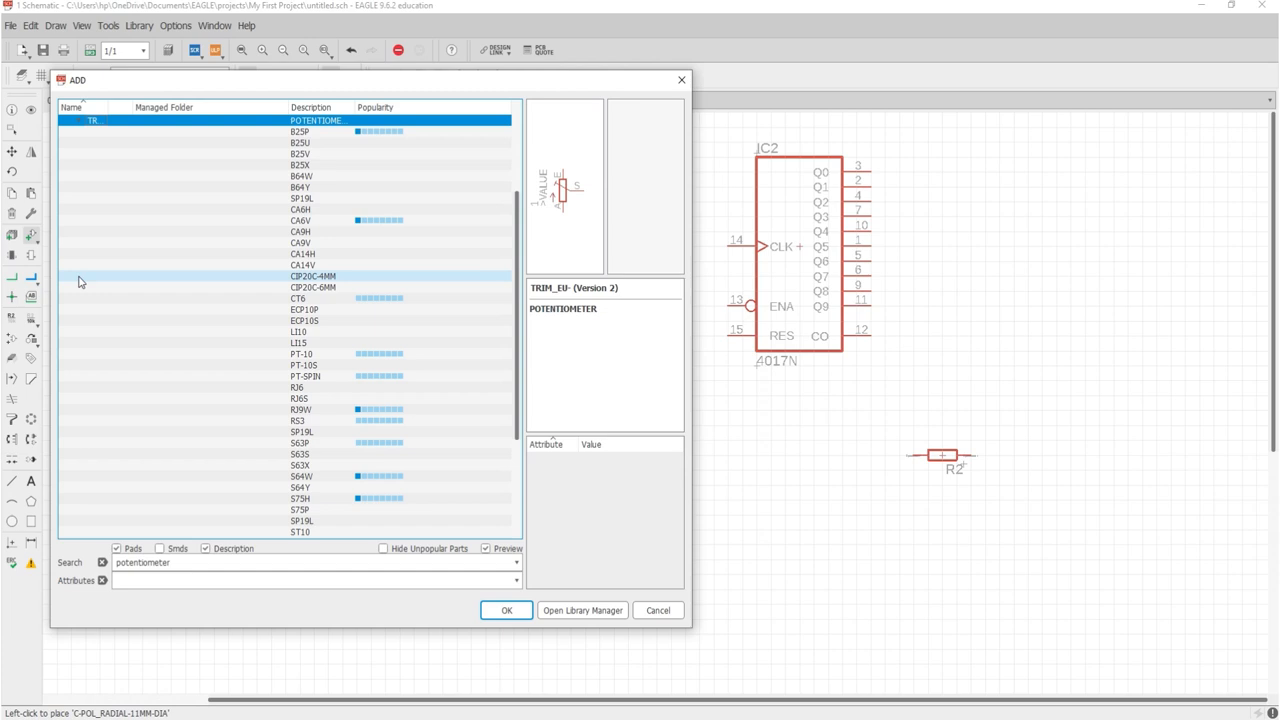
key("Down")
key("Down")
key("Down")
key("Down")
key("Down")
key("Down")
key("Down")
key("Down")
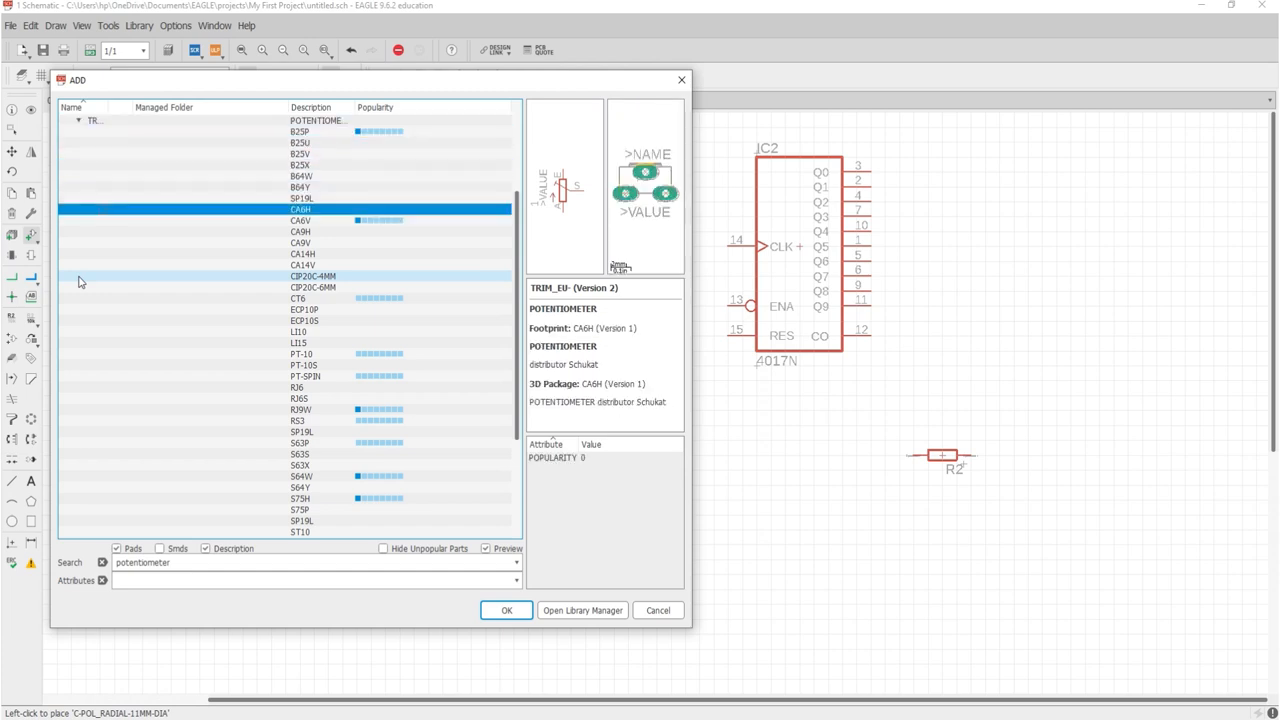
key("Down")
key("Down")
key("Down")
key("Down")
key("Down")
key("Down")
key("Down")
key("Down")
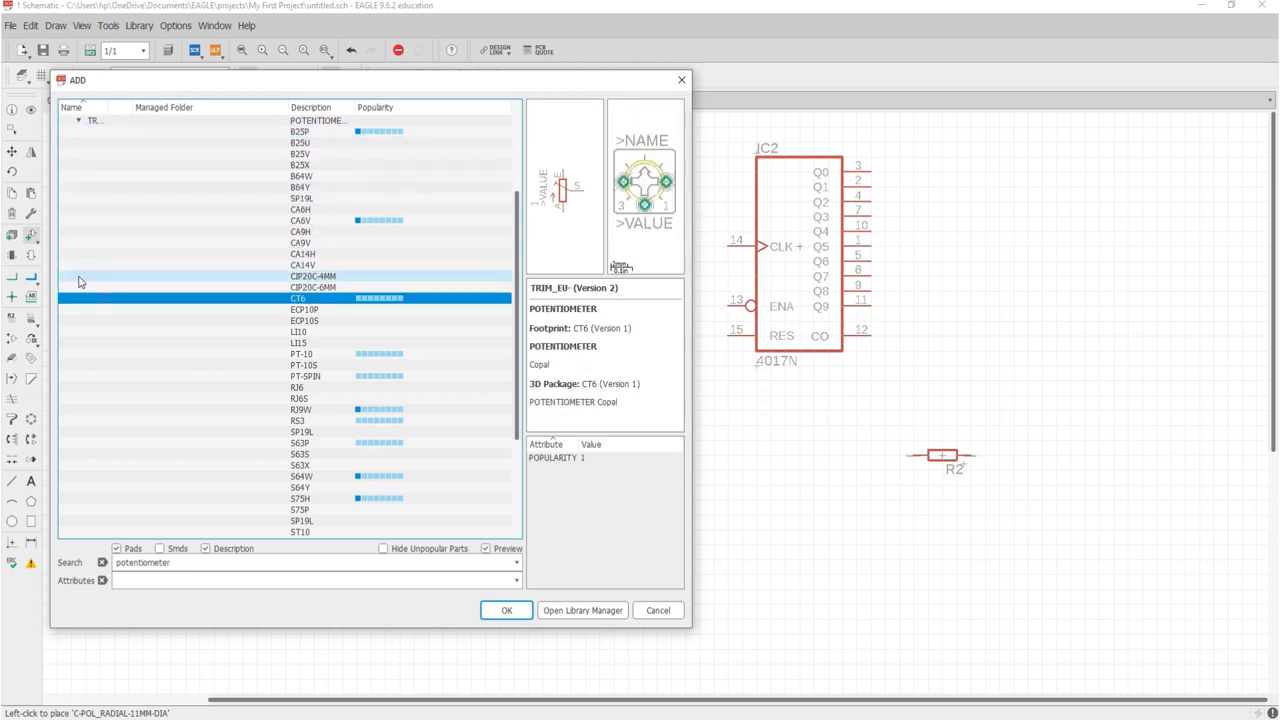
key("Down")
key("Down")
key("Down")
key("Down")
key("Down")
key("Down")
key("Down")
key("Down")
key("Down")
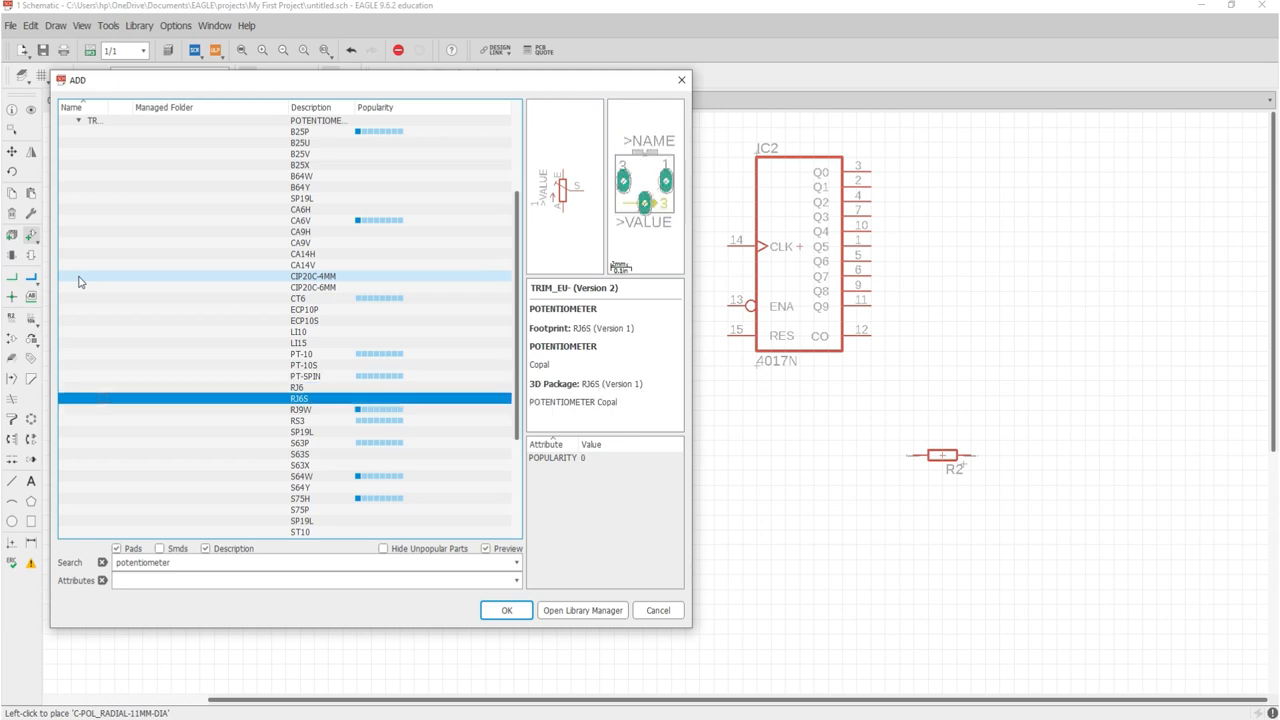
key("Down")
key("Down")
key("Down")
key("Down")
key("Down")
key("Down")
key("Down")
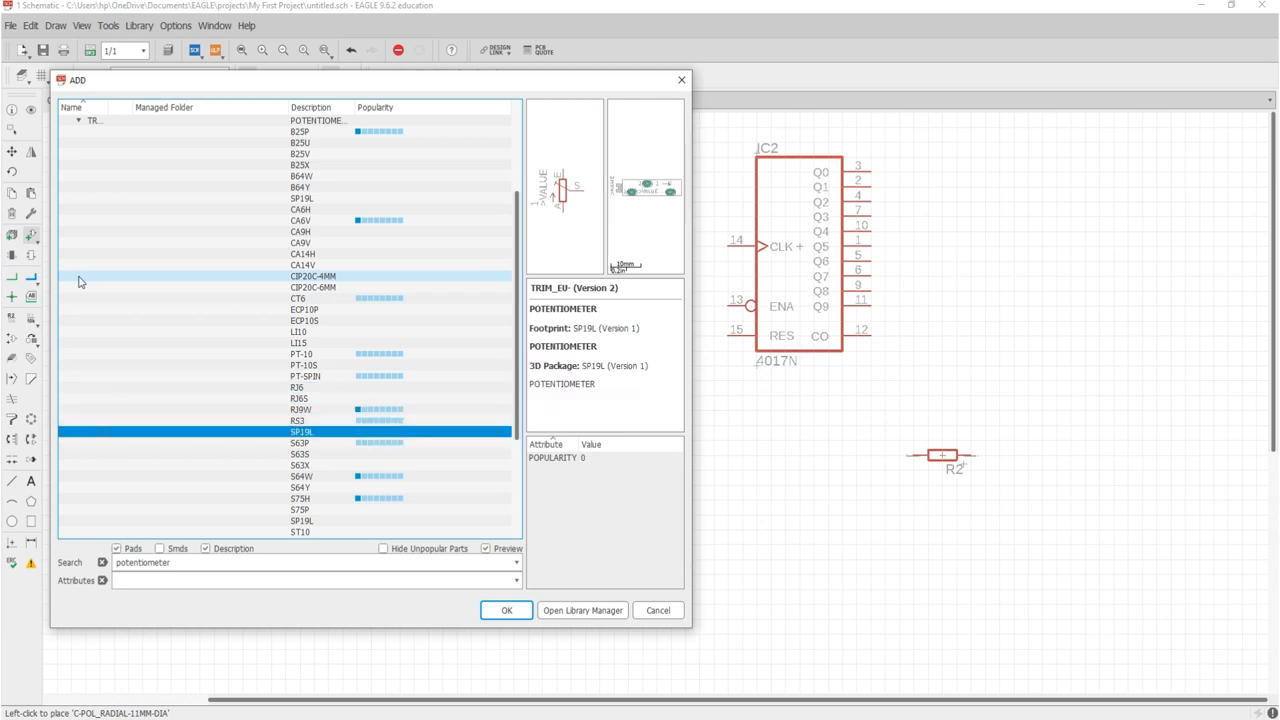
key("Down")
key("Down")
key("Down")
key("Down")
key("Down")
key("Down")
key("Down")
key("Down")
key("Down")
key("Down")
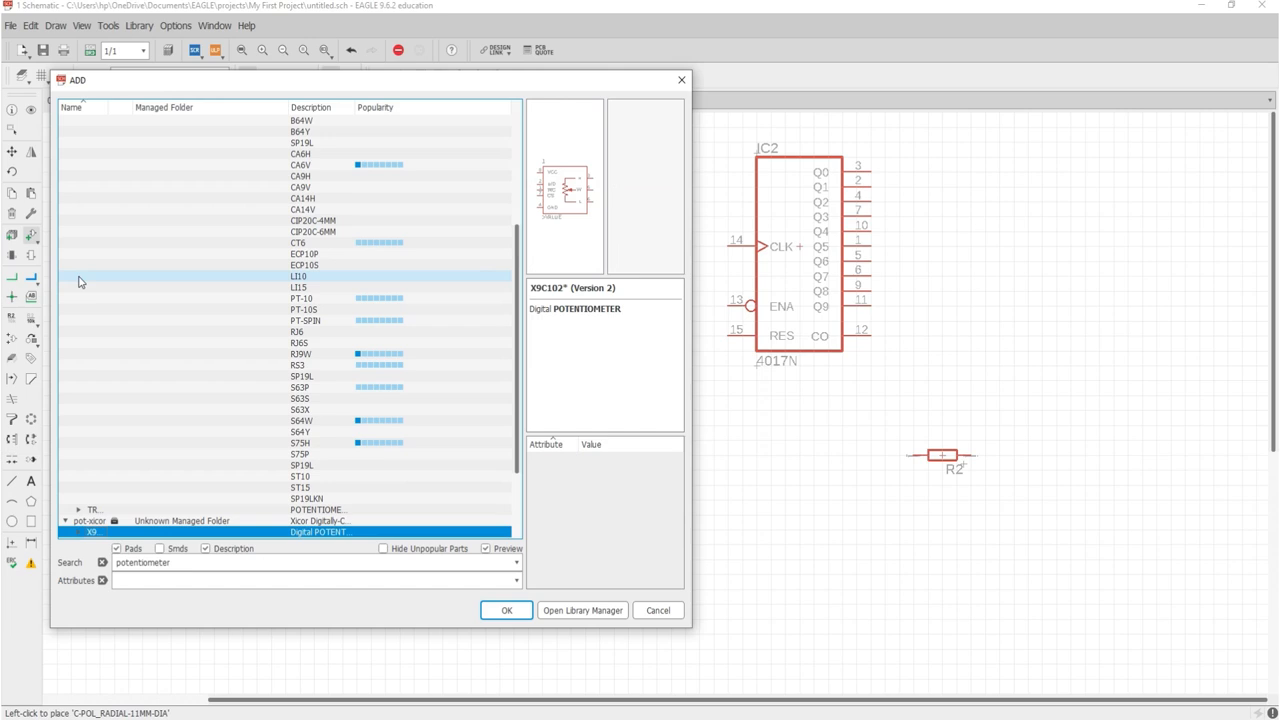
Compare the symbols and footprints of the TRIM_US- potentiometer variants in the pot library, from B25P through SP19LKN.
key("Up")
key("Up")
key("Up")
key("Up")
key("Up")
key("Up")
key("Up")
key("Up")
key("Up")
key("Up")
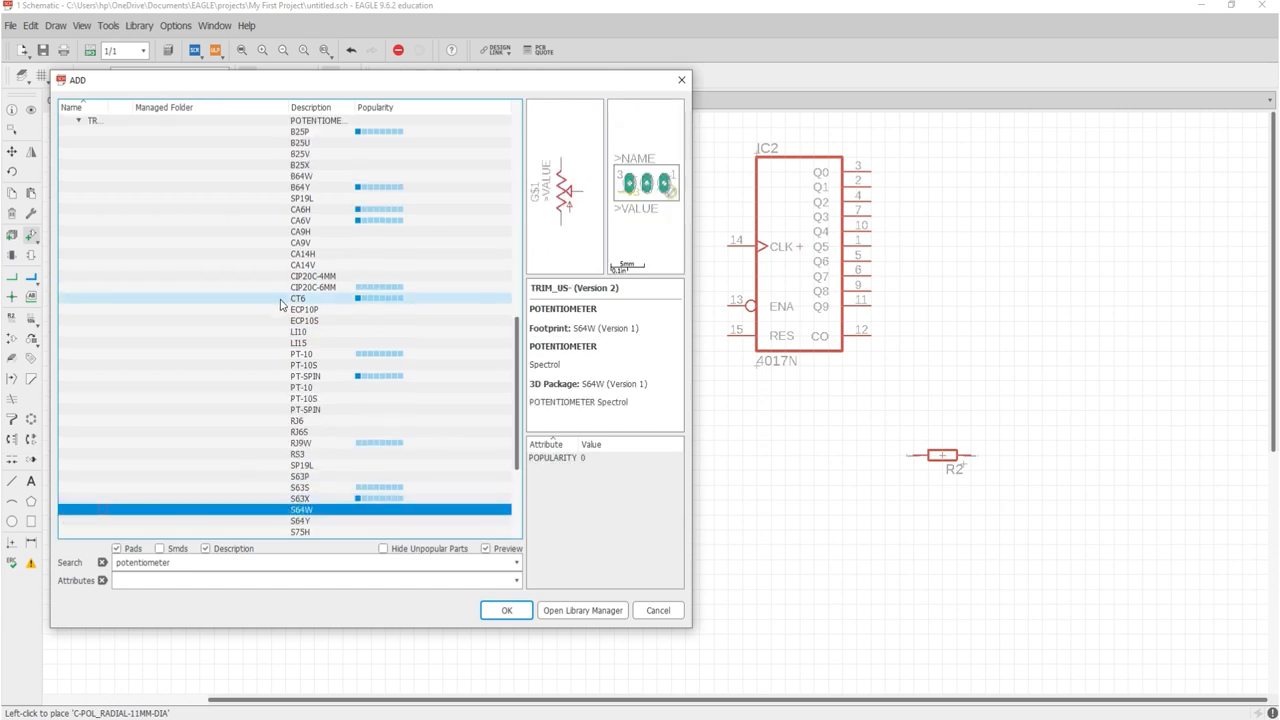
left_click(330, 131)
left_click(330, 143)
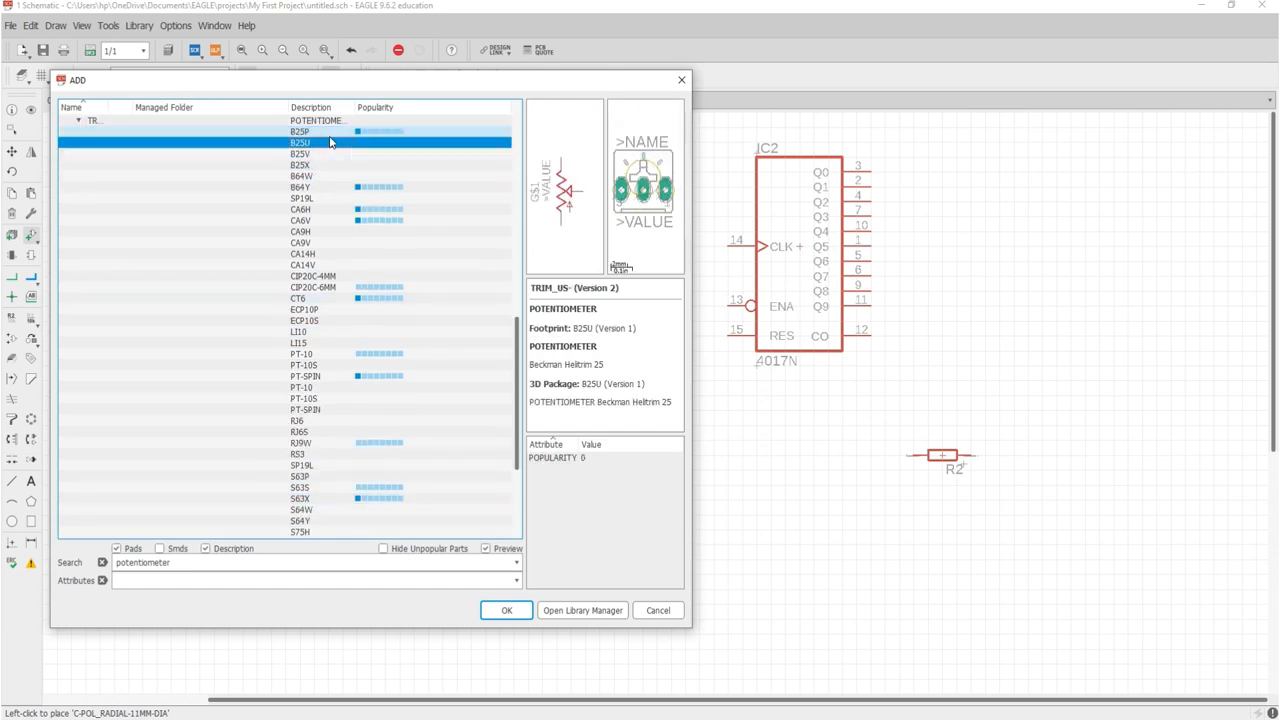
key("Down")
key("Down")
key("Down")
key("Down")
key("Down")
key("Down")
key("Down")
key("Down")
key("Down")
key("Down")
key("Down")
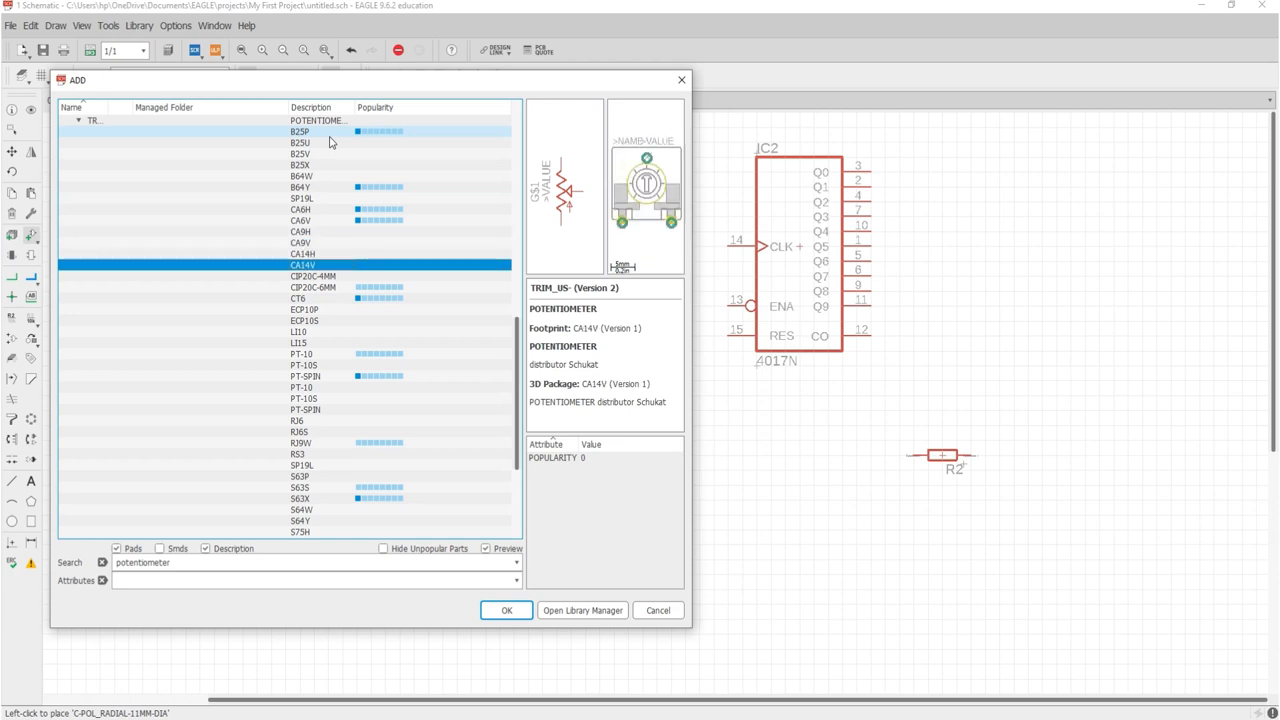
key("Down")
key("Down")
key("Down")
key("Up")
key("Down")
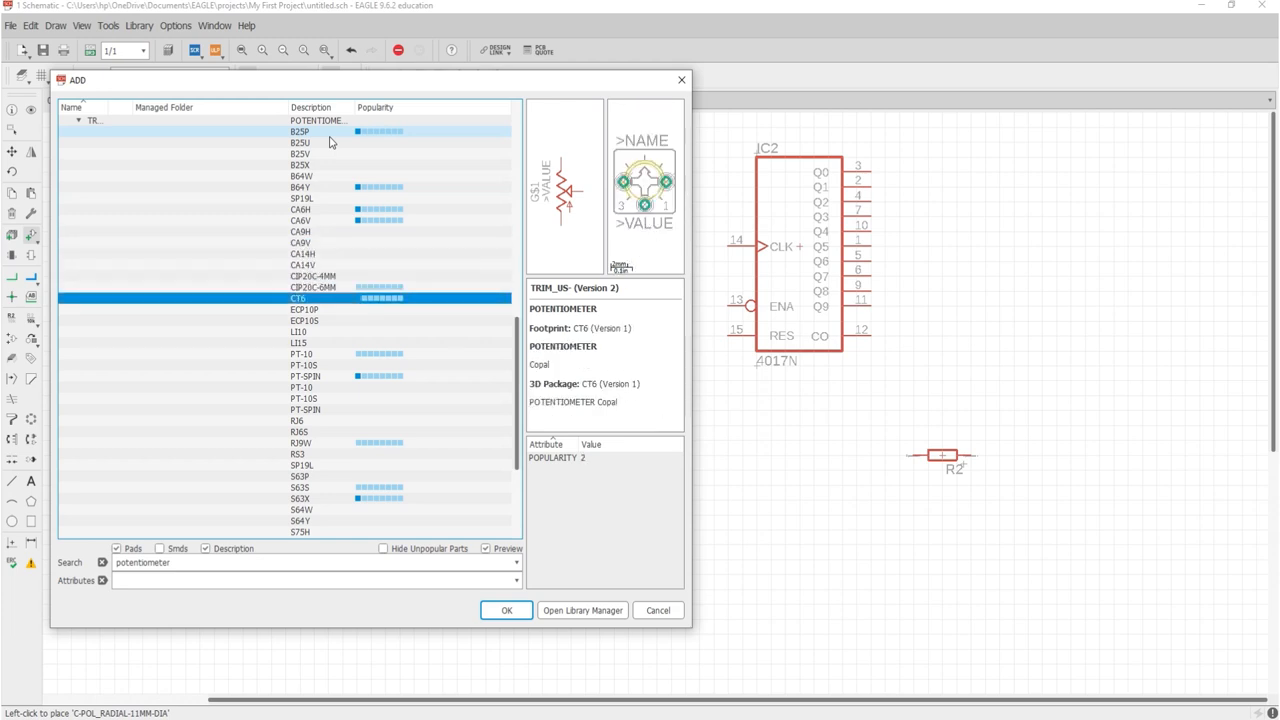
key("Down")
key("Down")
key("Down")
key("Down")
key("Down")
key("Down")
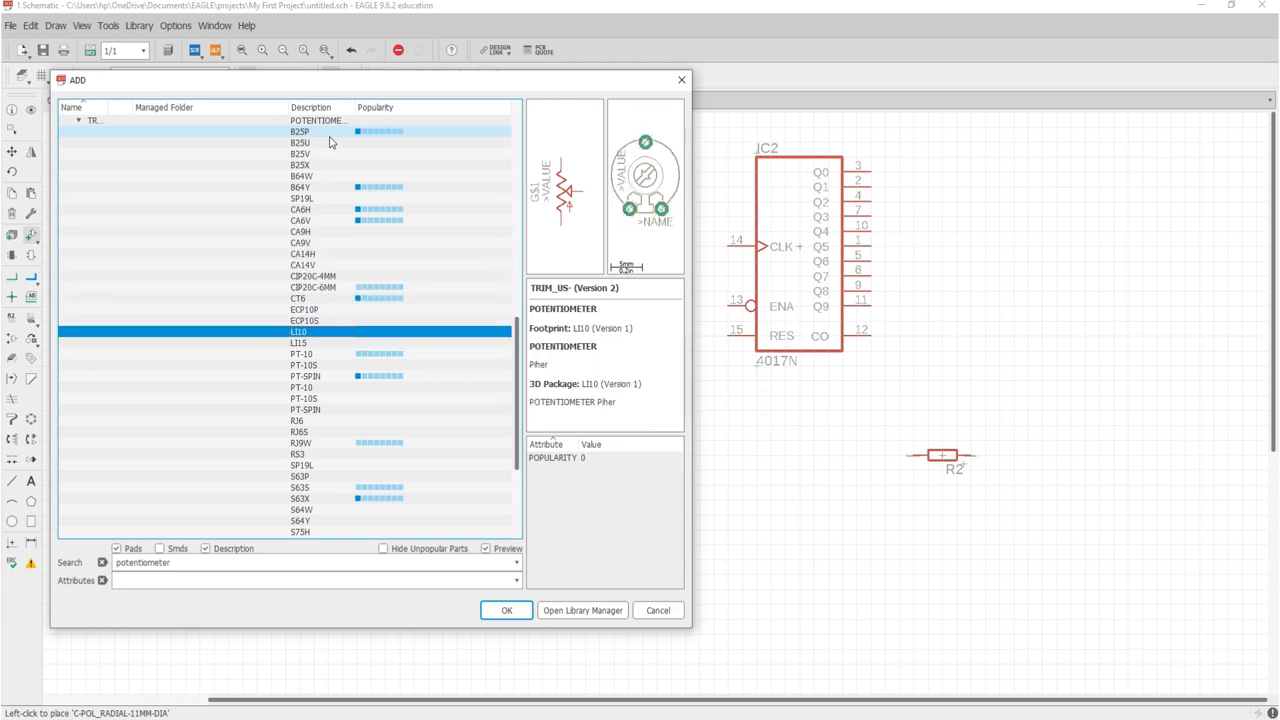
key("Down")
key("Down")
key("Down")
key("Down")
key("Down")
key("Down")
key("Down")
key("Down")
key("Down")
key("Down")
key("Down")
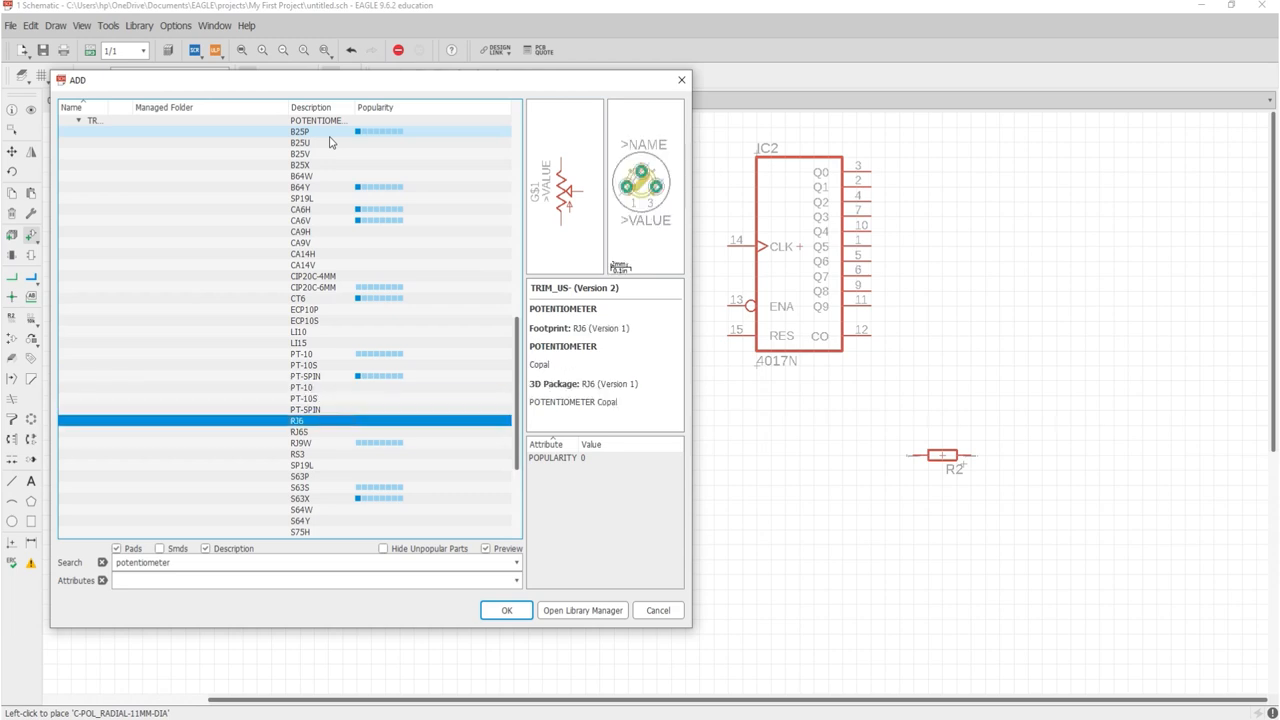
key("Down")
key("Down")
key("Down")
key("Down")
key("Down")
key("Down")
key("Down")
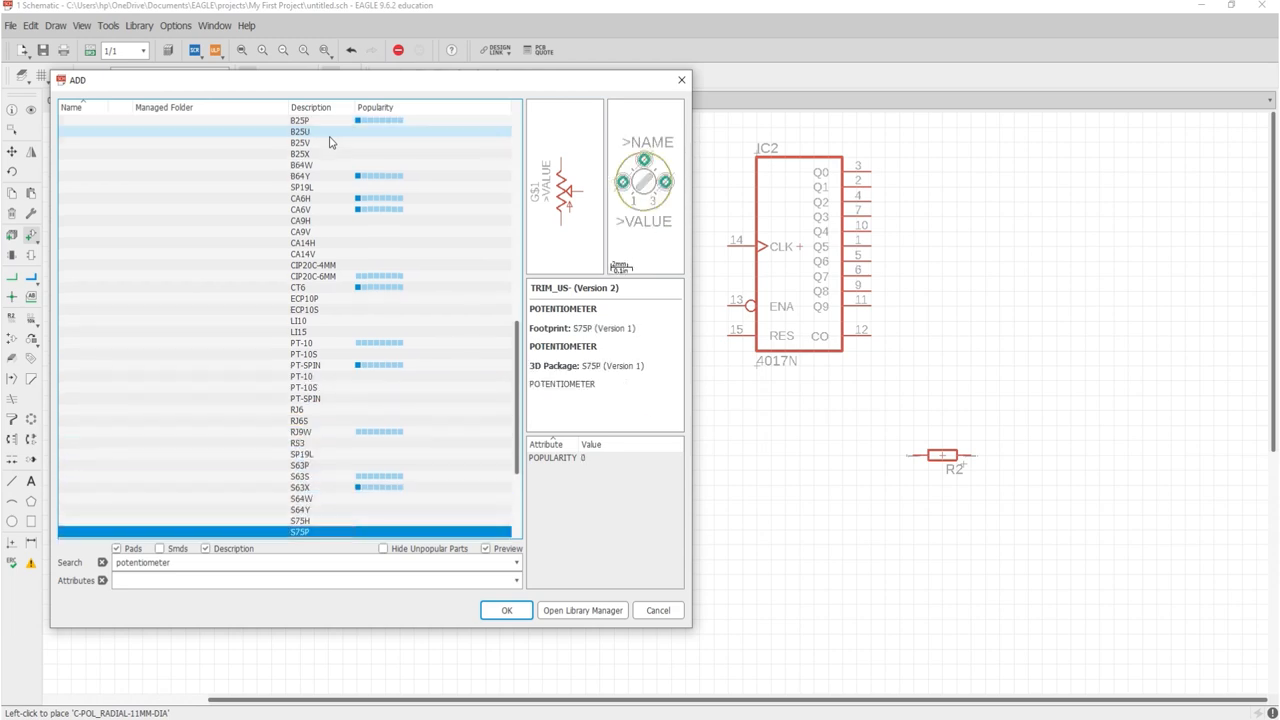
key("Down")
key("Down")
key("Down")
key("Down")
Examine the potentiometer entries in the pot-xicor and rcl libraries and SparkFun's MCP41XXX digital potentiometer with its DIP08 package.
key("Down")
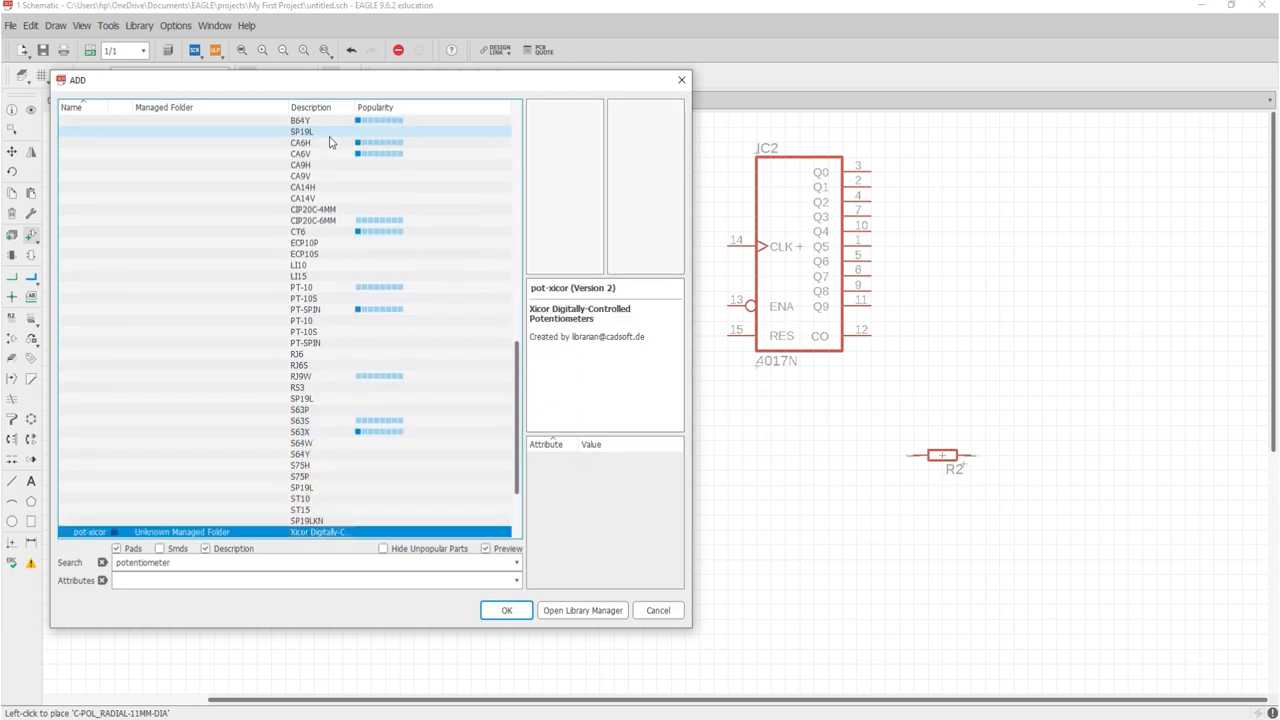
key("Down")
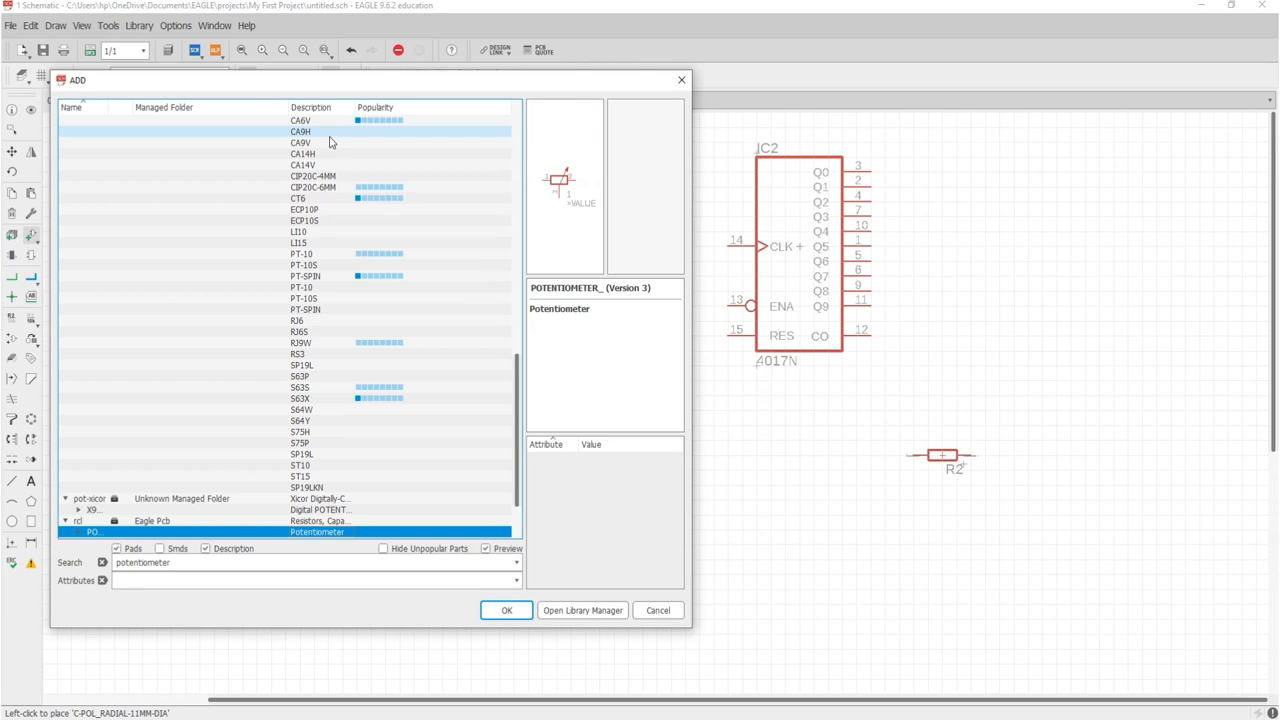
key("Up")
key("Up")
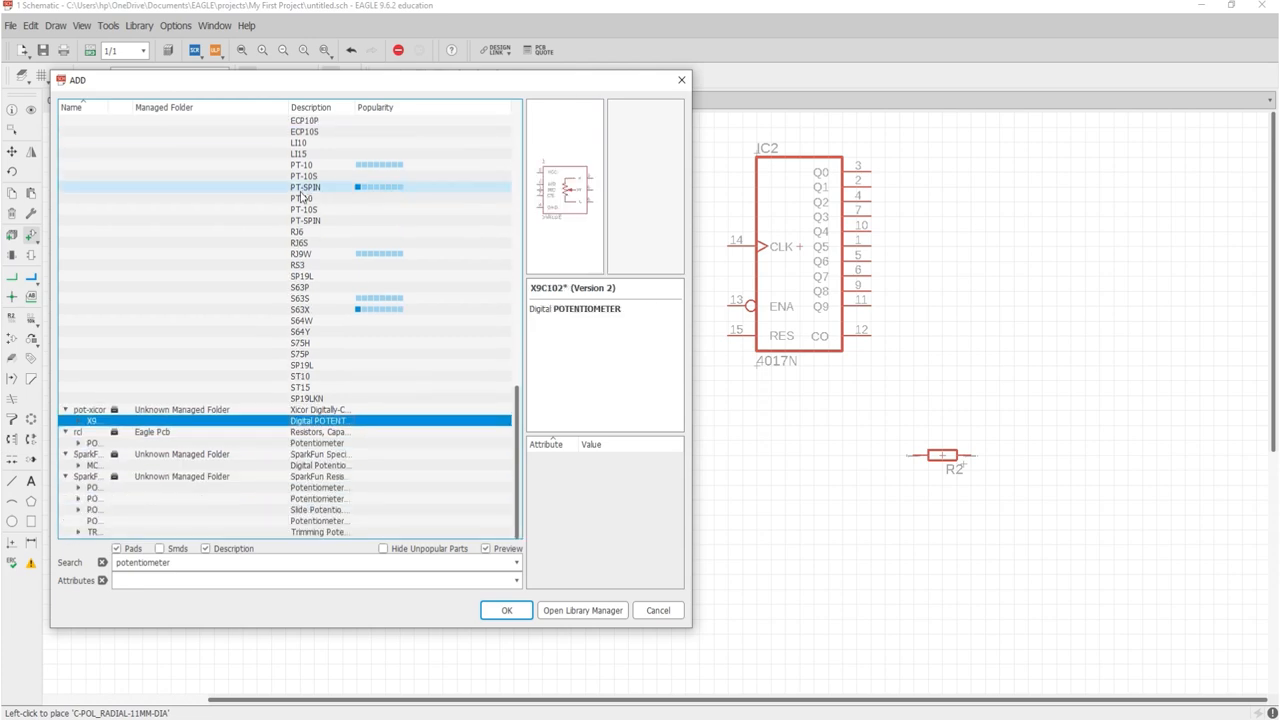
double_click(160, 462)
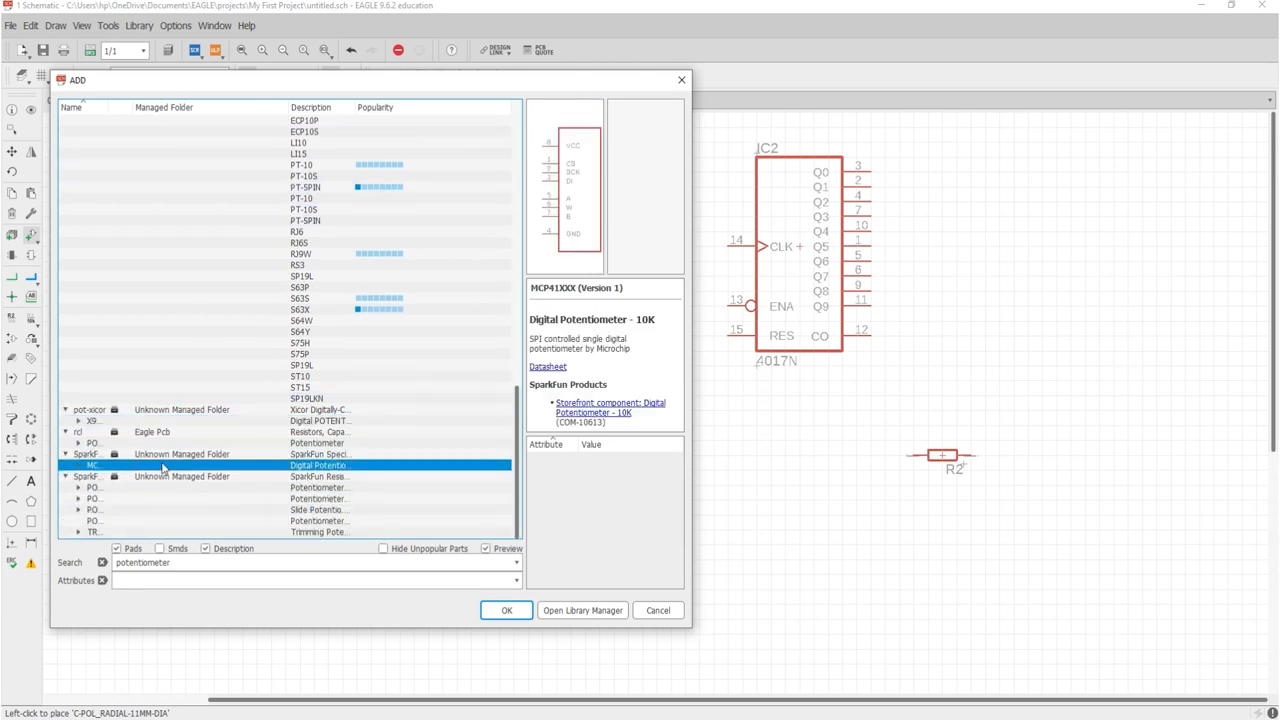
scroll(137, 465, "down", 1)
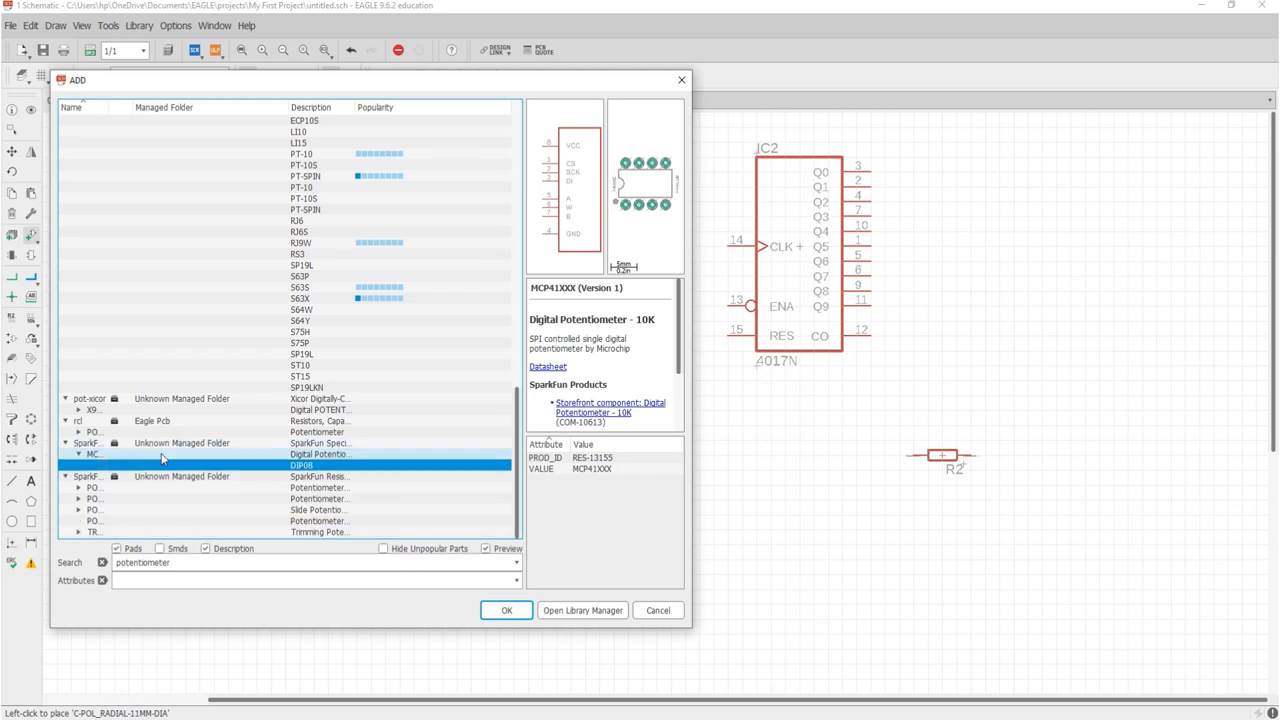
Examine the SparkFun single, dual-gang and slide potentiometers and their package variants.
left_click(100, 488)
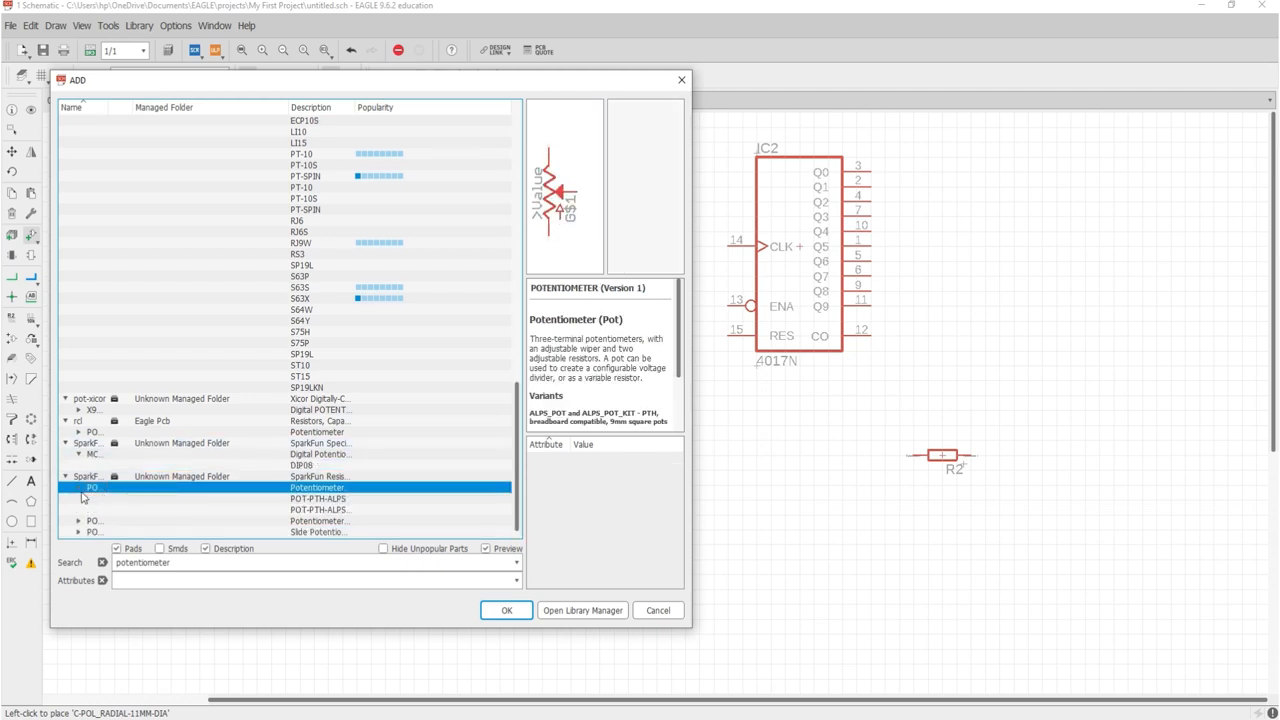
double_click(91, 489)
scroll(91, 503, "down", 1)
double_click(91, 499)
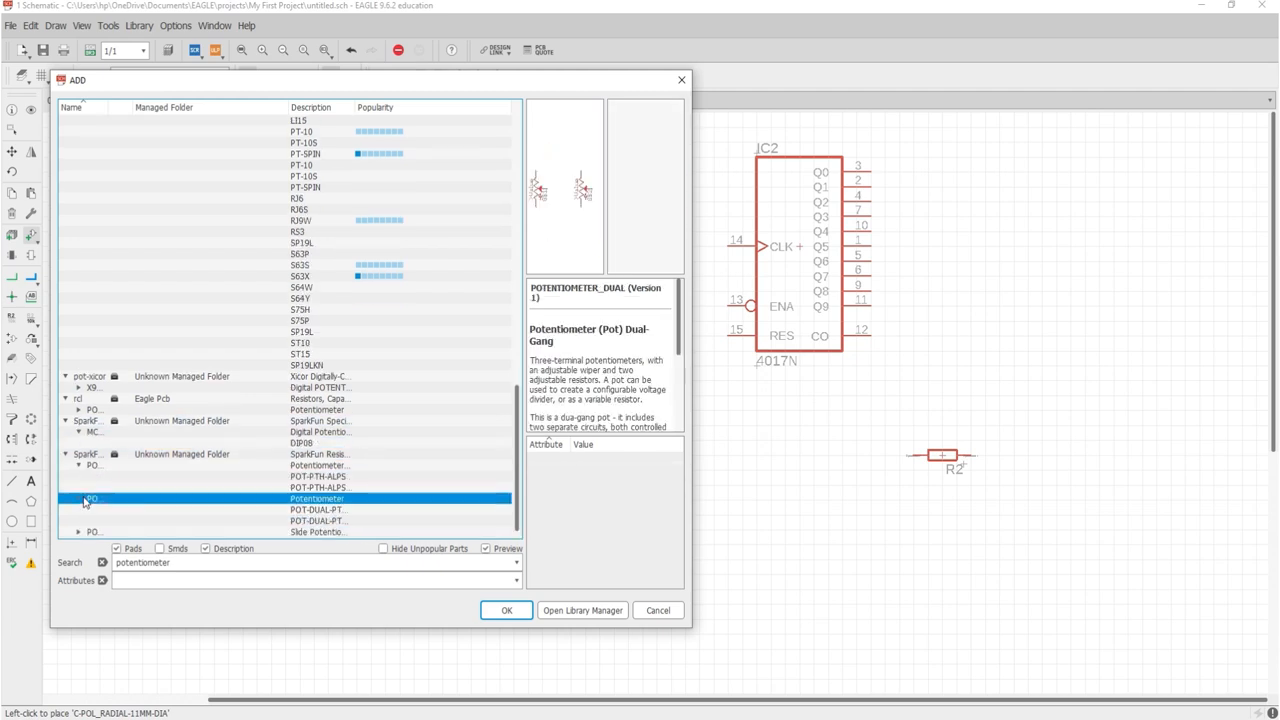
scroll(93, 509, "down", 1)
double_click(93, 509)
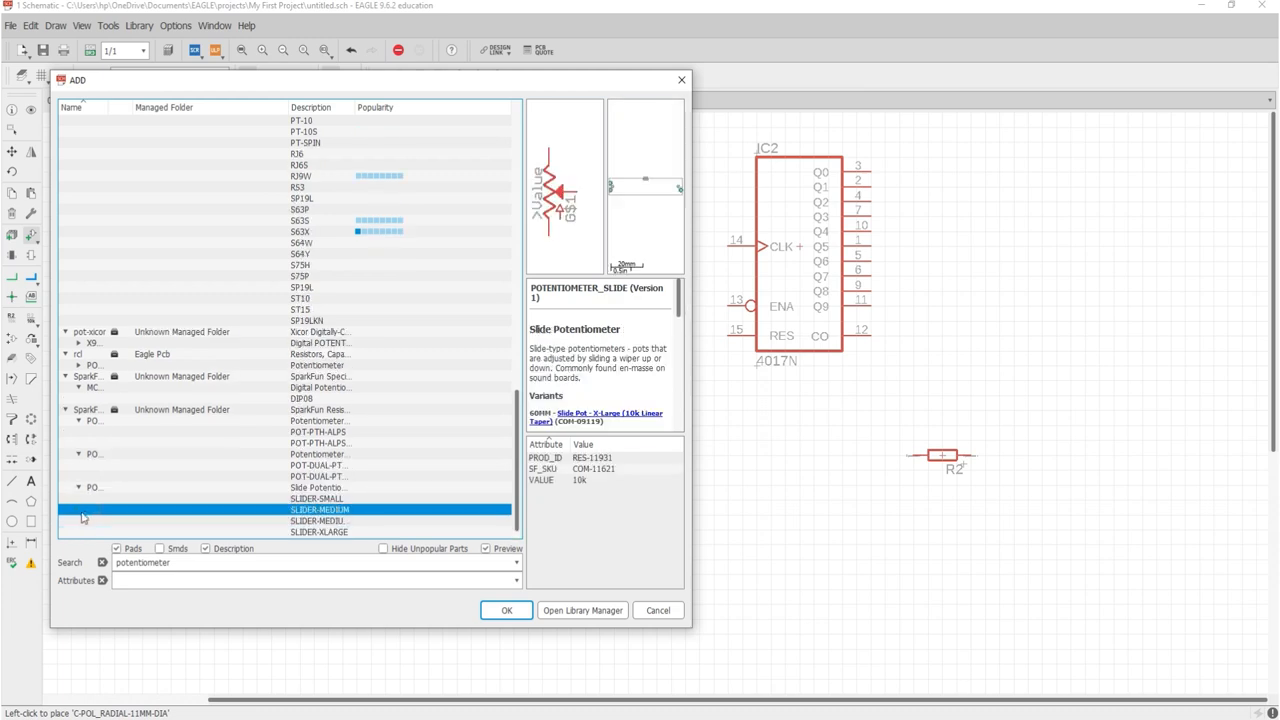
scroll(140, 494, "down", 1)
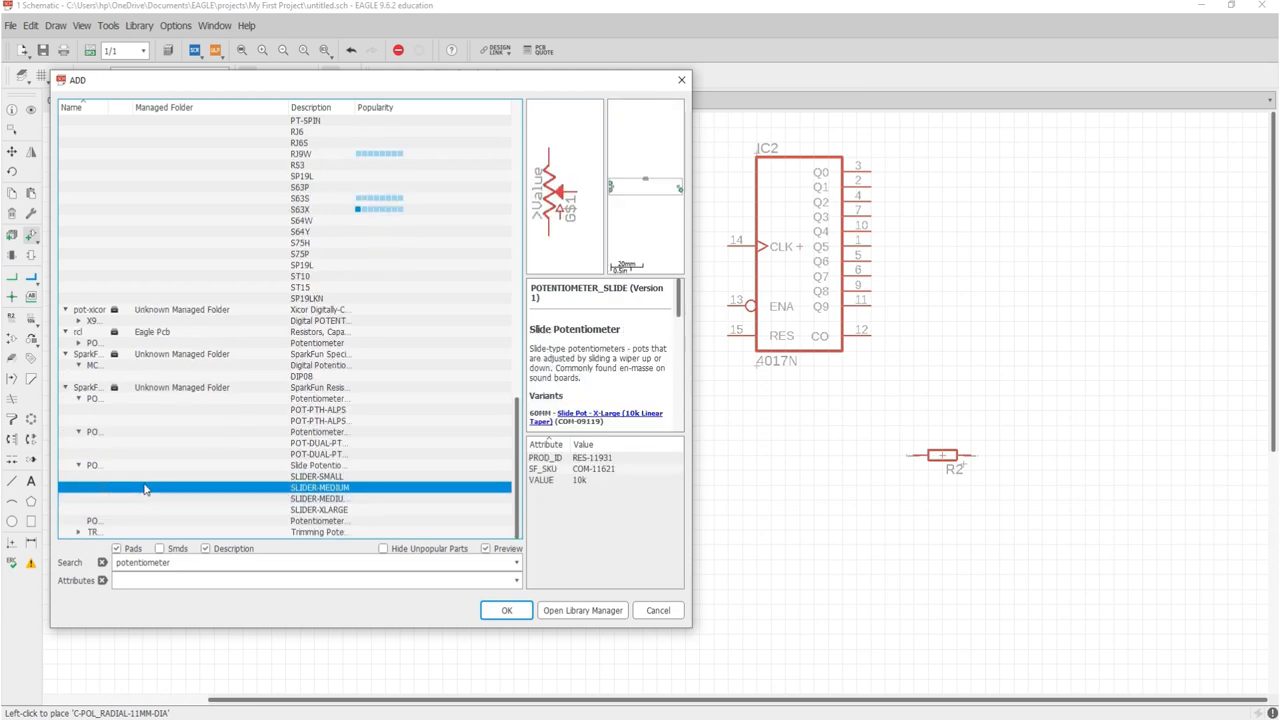
Compare the two 16 mm potentiometers in the pot library and choose the one-level 3RP/1610N for placement.
scroll(194, 431, "up", 12)
scroll(211, 391, "up", 10)
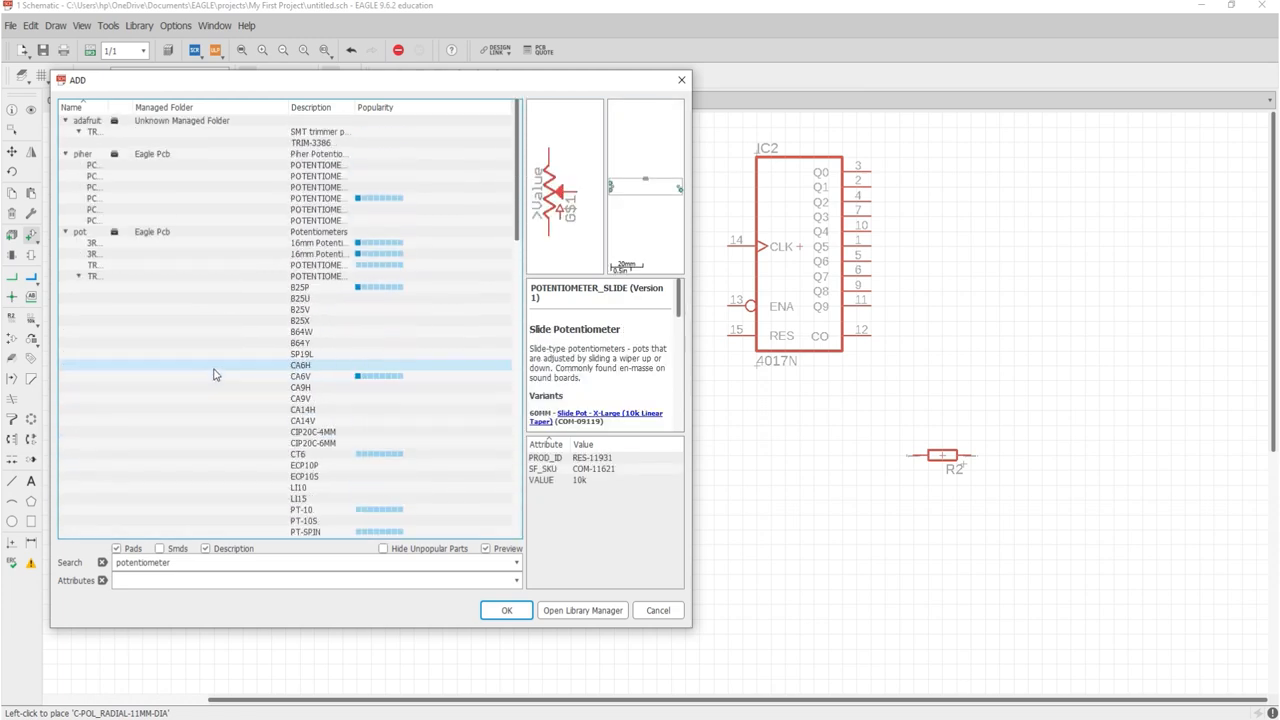
left_click(323, 244)
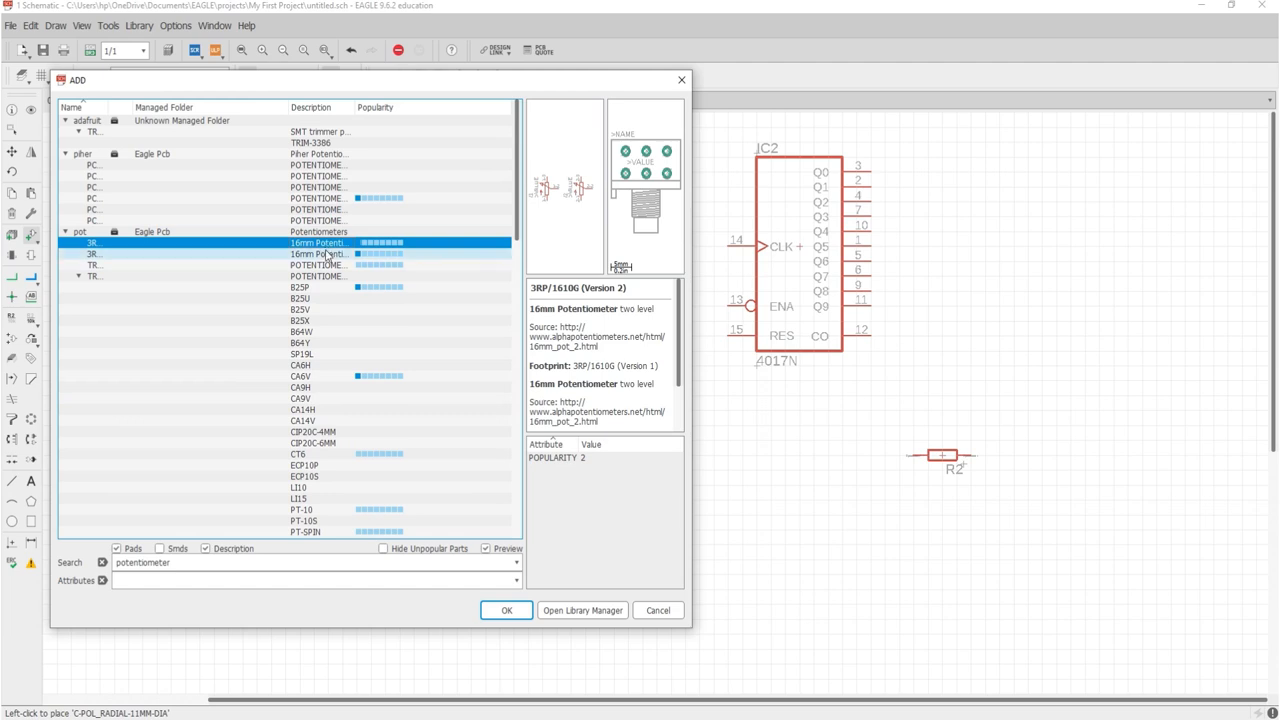
left_click(326, 254)
left_click(327, 247)
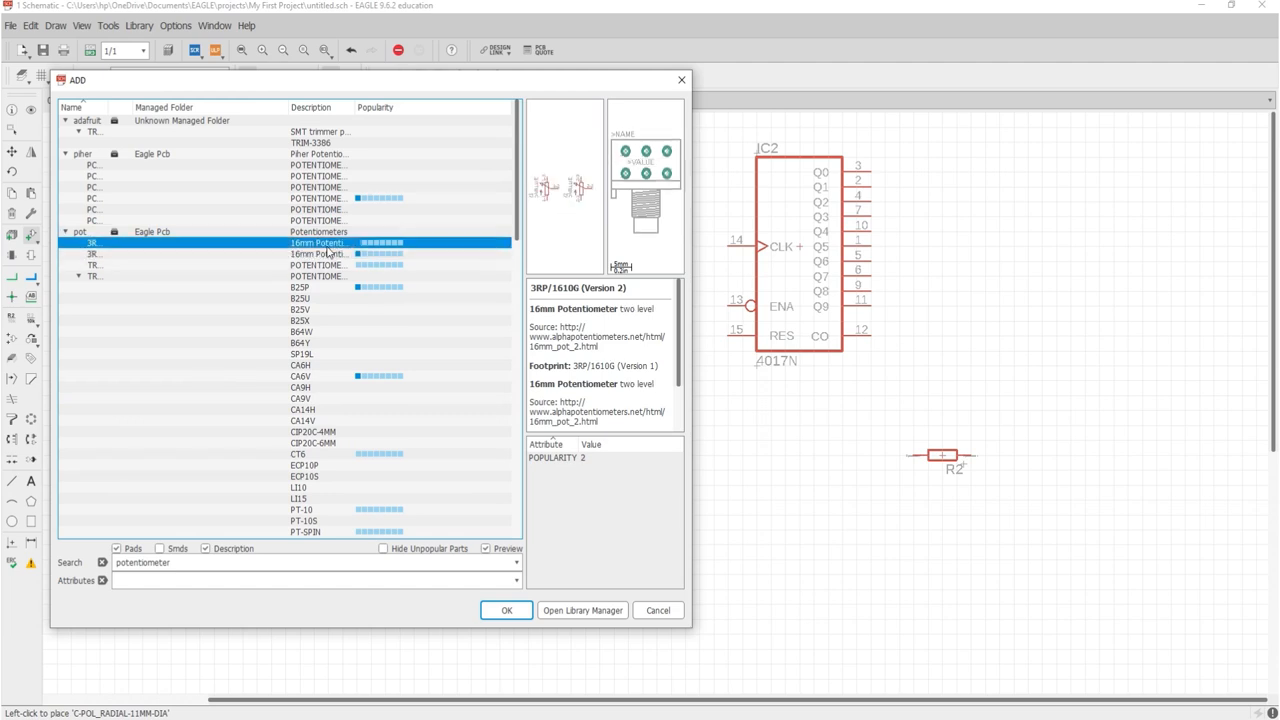
left_click(327, 253)
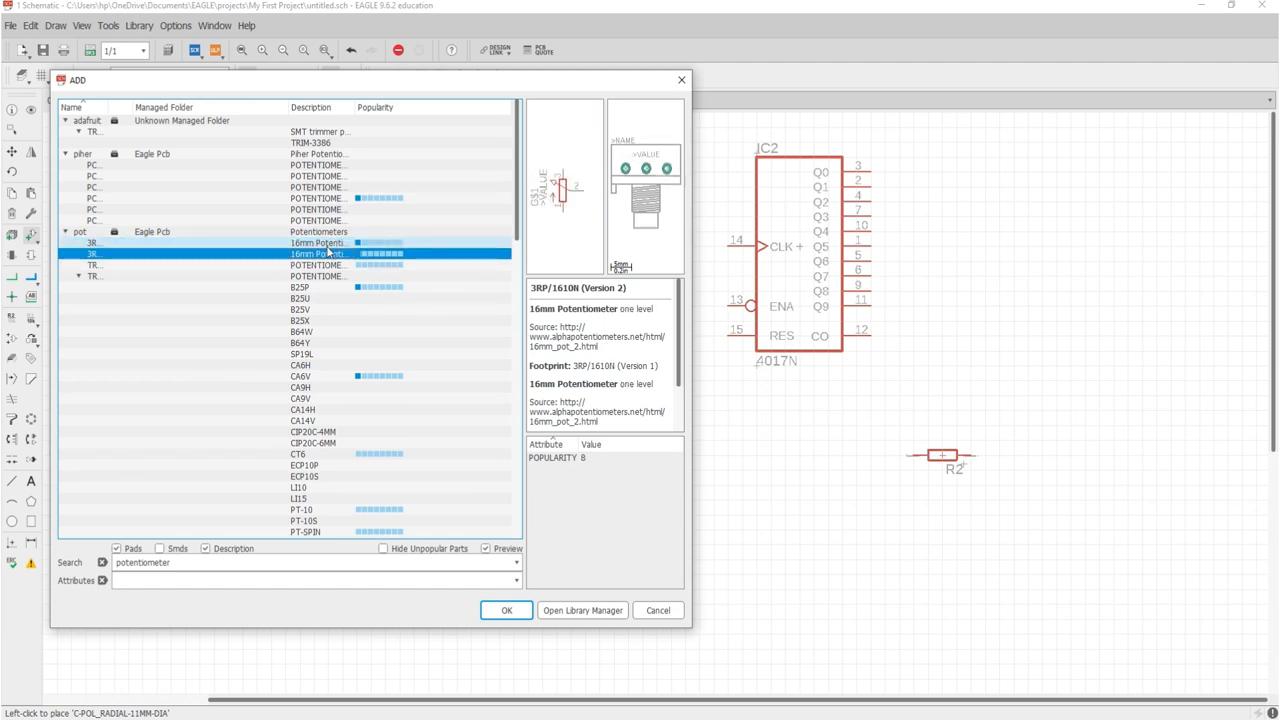
left_click(516, 617)
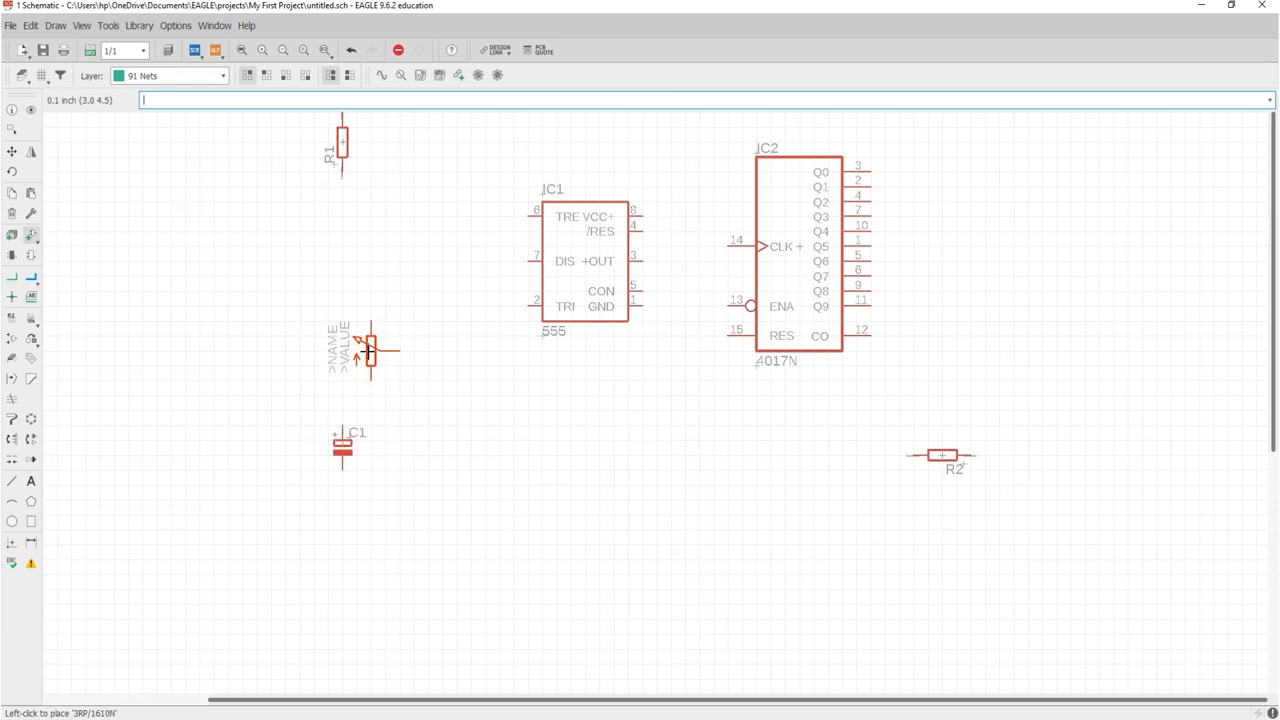
Place one 3RP/1610N potentiometer, rotated 180 degrees, between resistor R1 and capacitor C1.
scroll(355, 300, "up", 3)
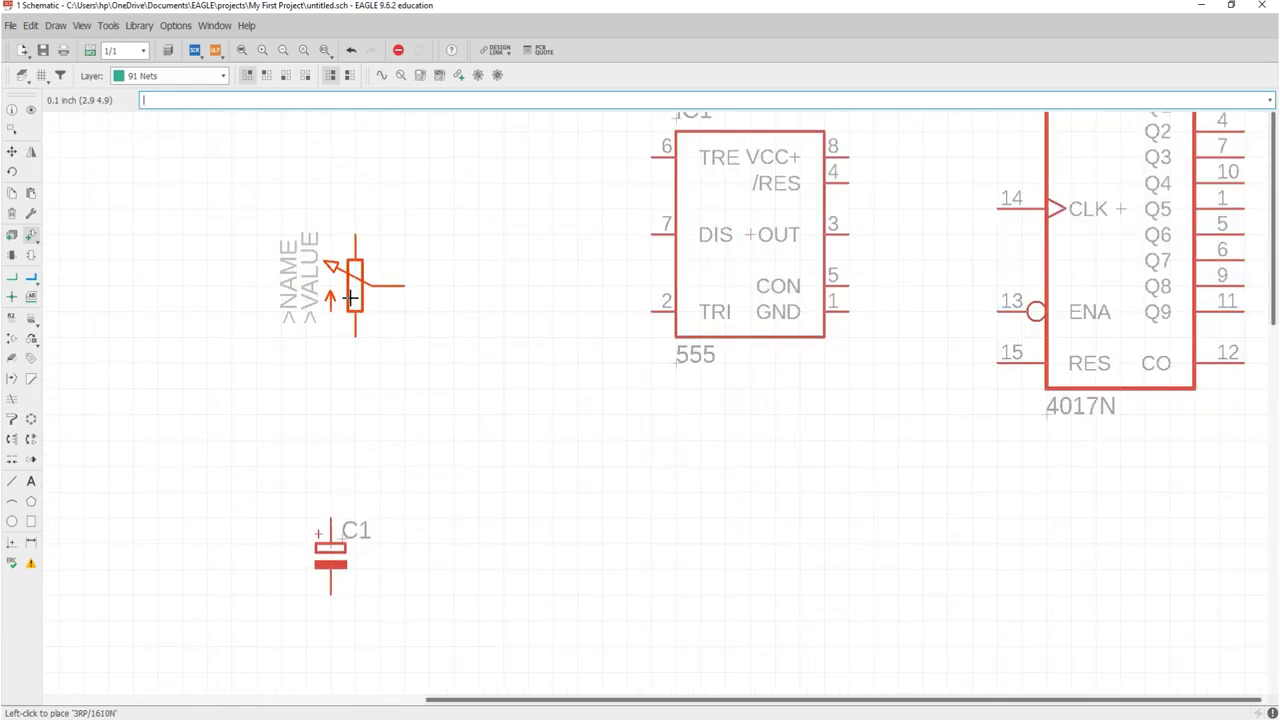
right_click(346, 296)
right_click(330, 305)
scroll(322, 311, "down", 2)
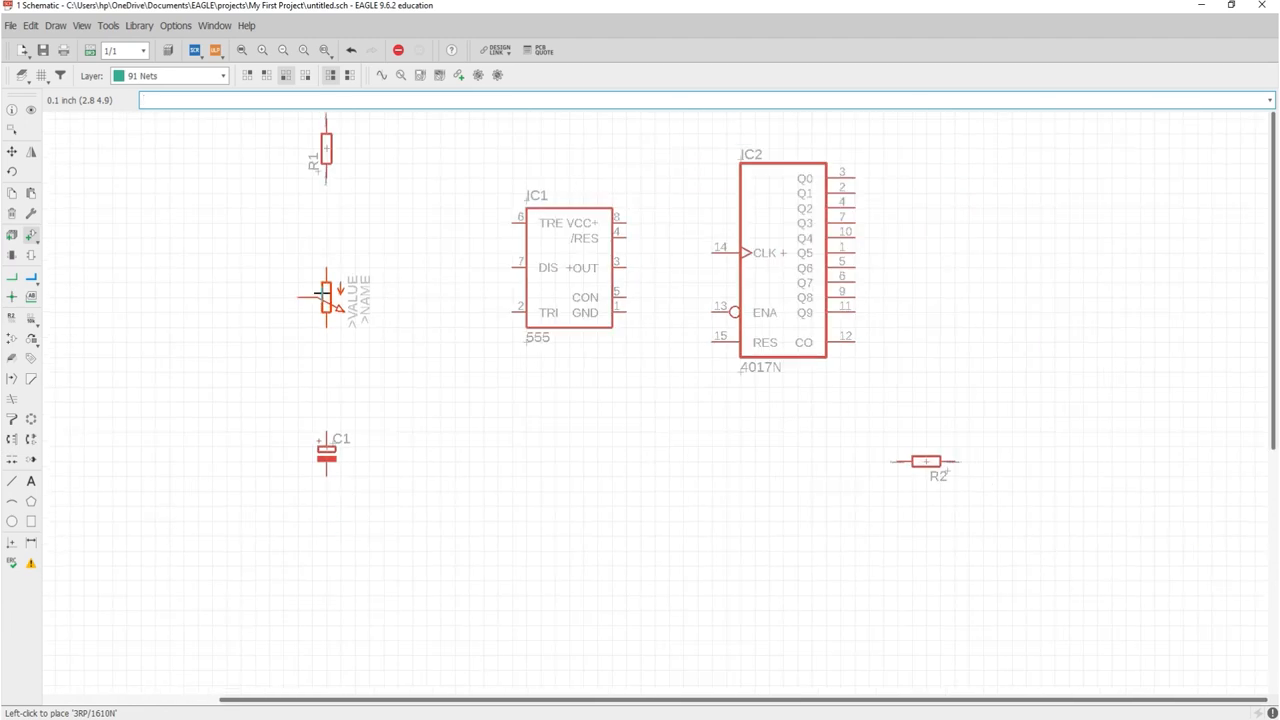
left_click(324, 296)
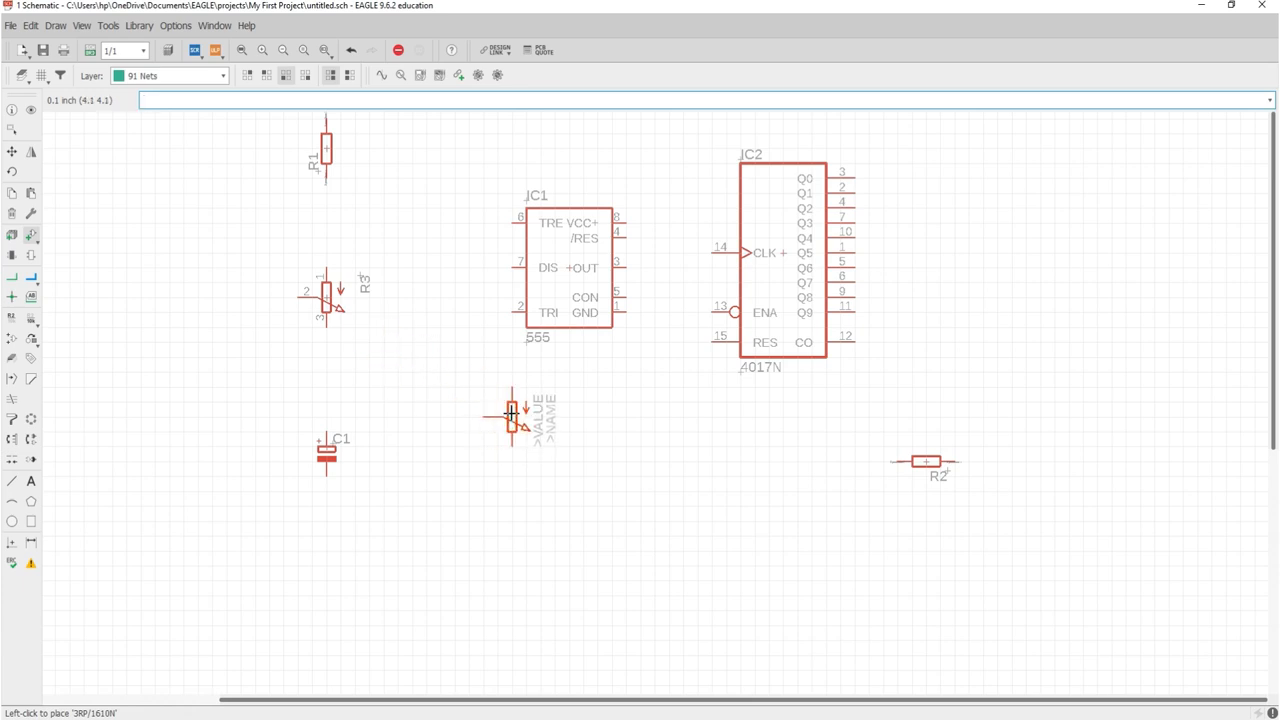
key("Escape")
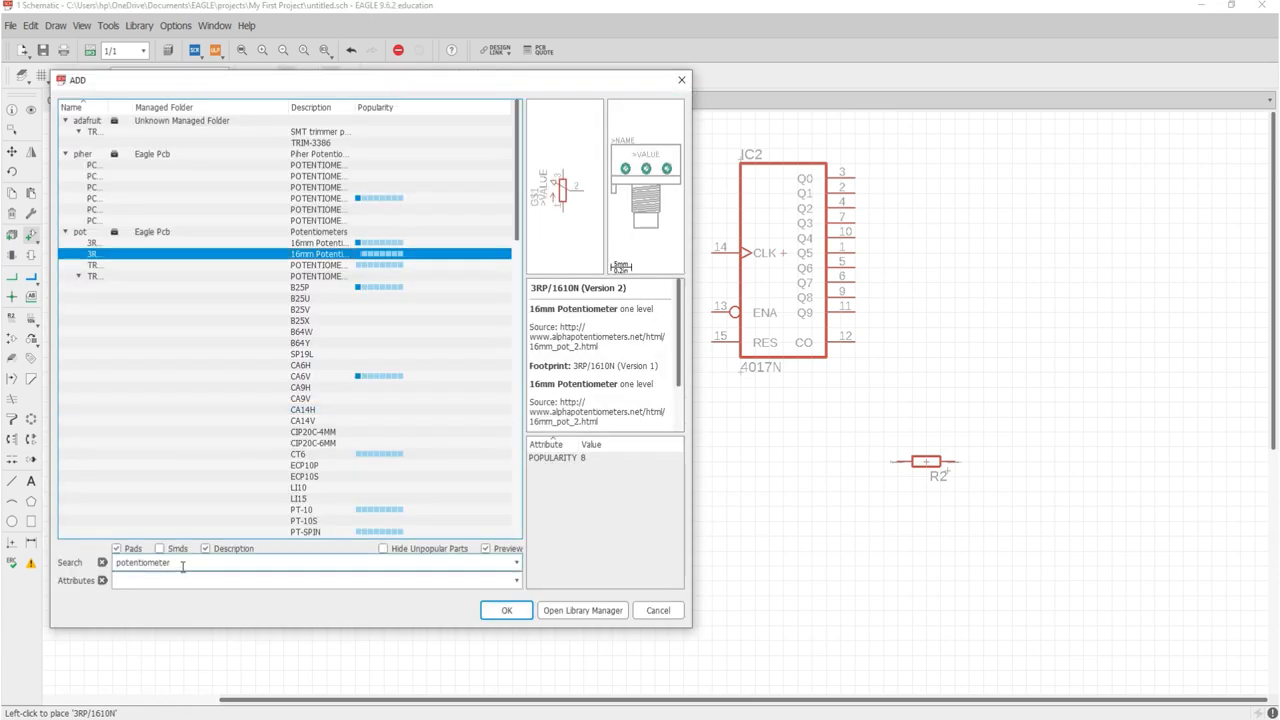
Search the part library for "diode" and examine the adafruit 1N4004, DIODE and SCHOTTKY-DIODE entries.
left_click_drag(171, 563, 112, 570)
type("d")
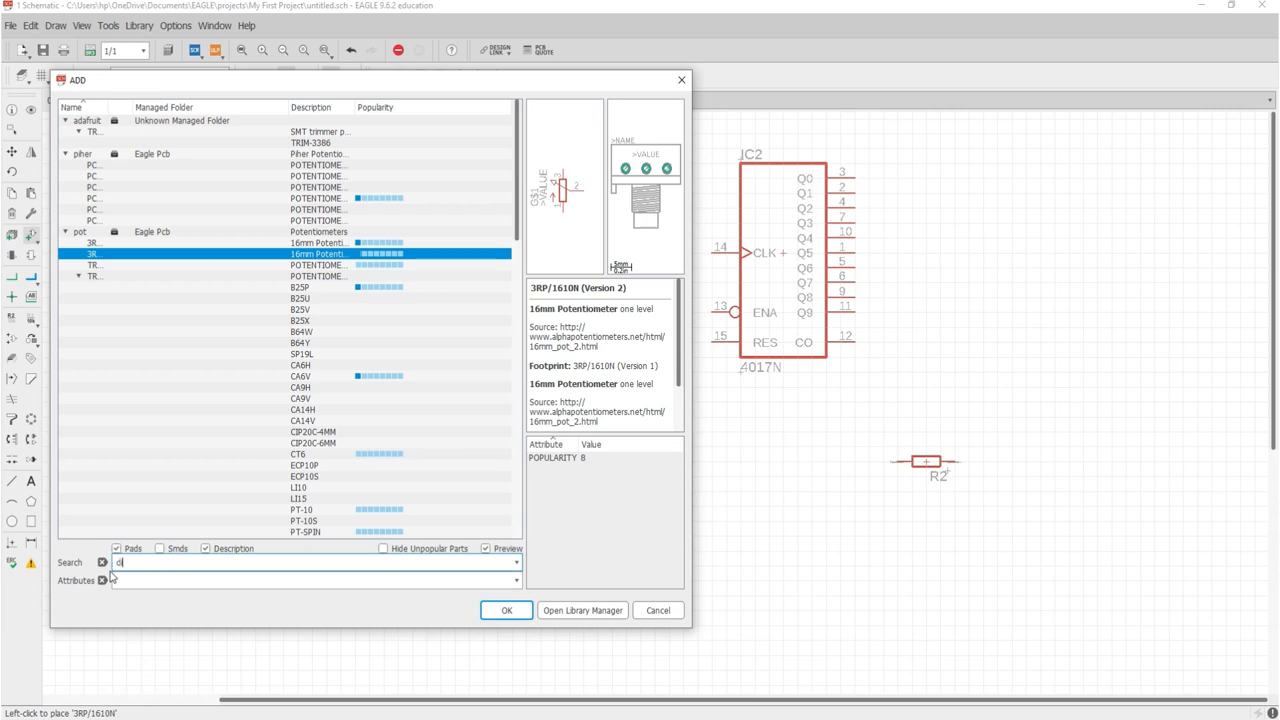
type("iode")
key("Return")
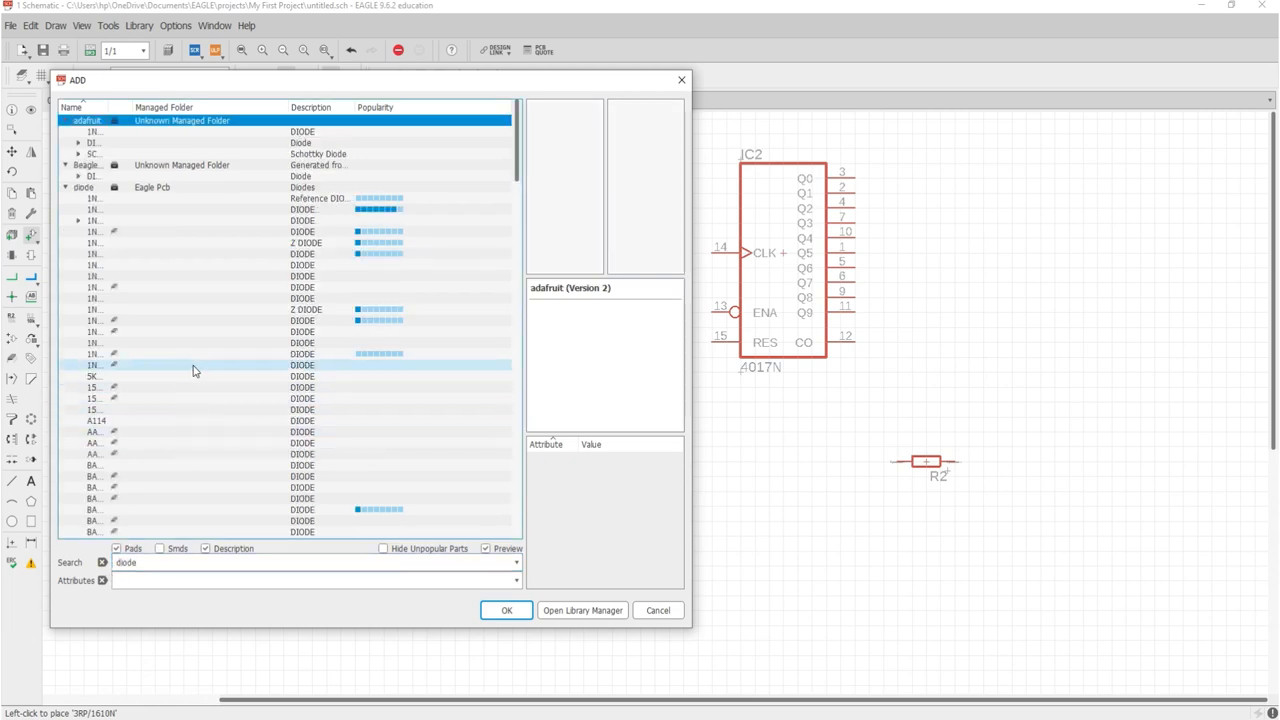
left_click(90, 132)
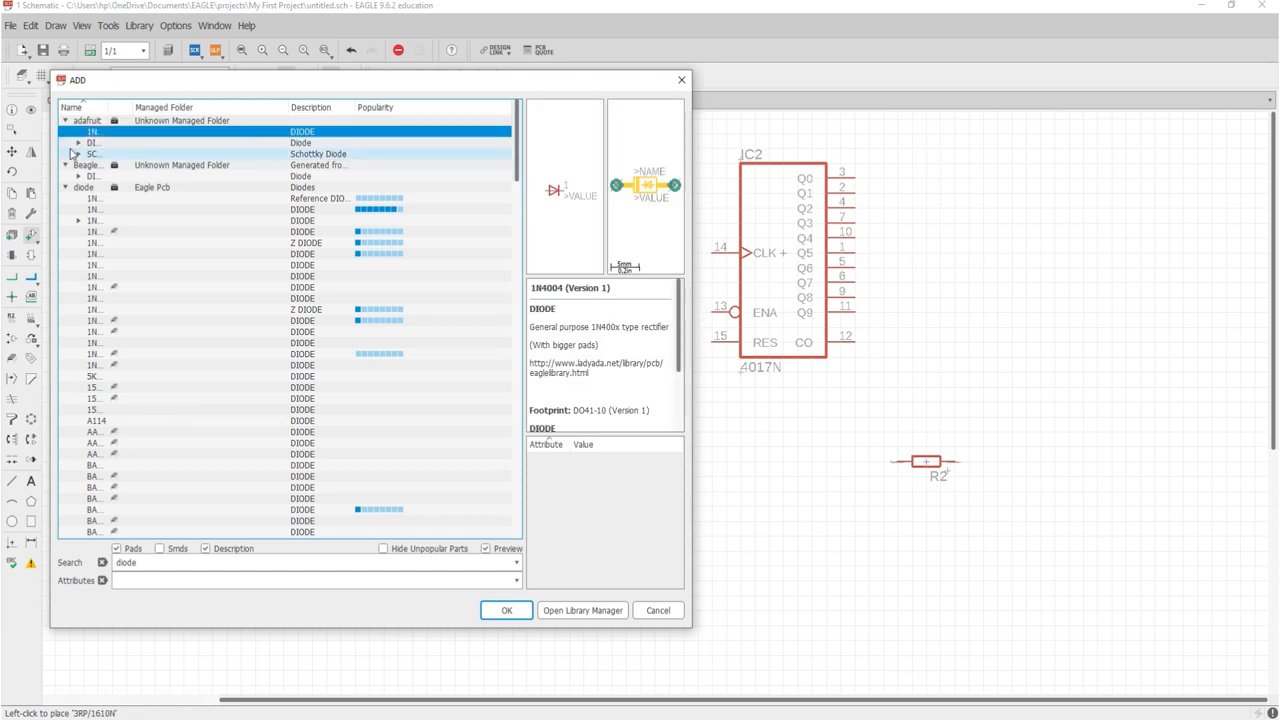
left_click(80, 145)
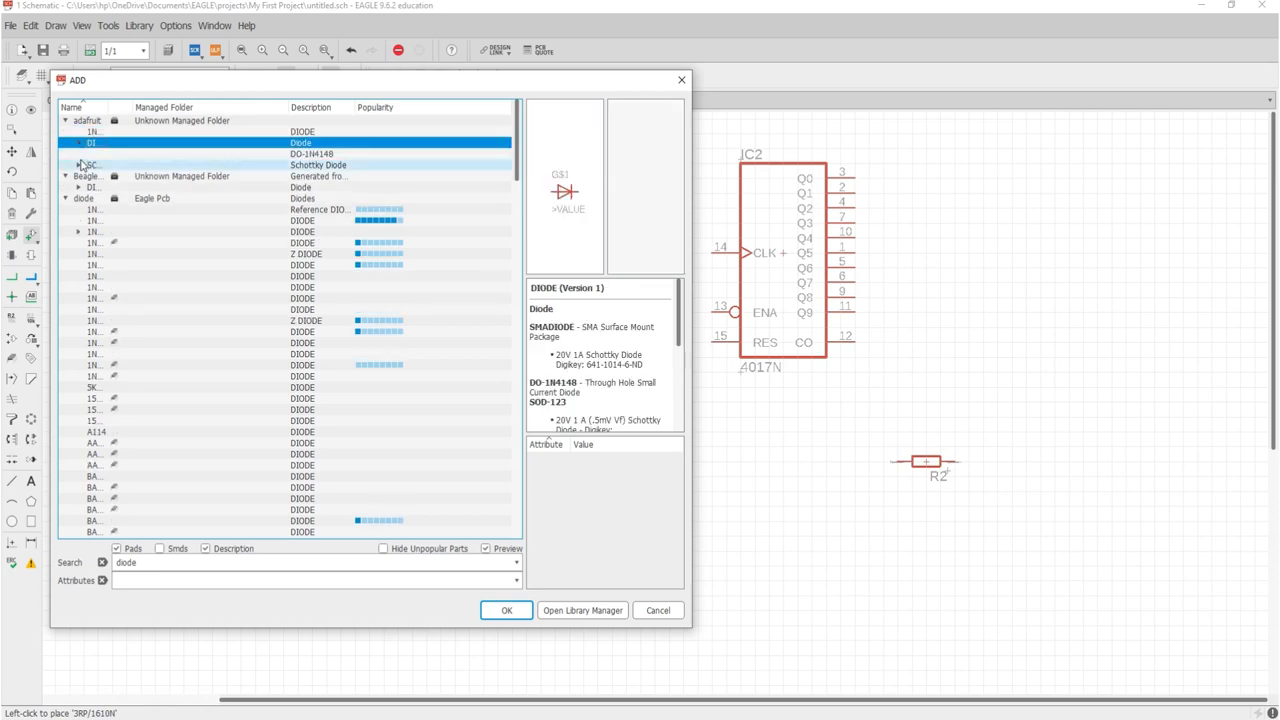
left_click(83, 155)
left_click(80, 166)
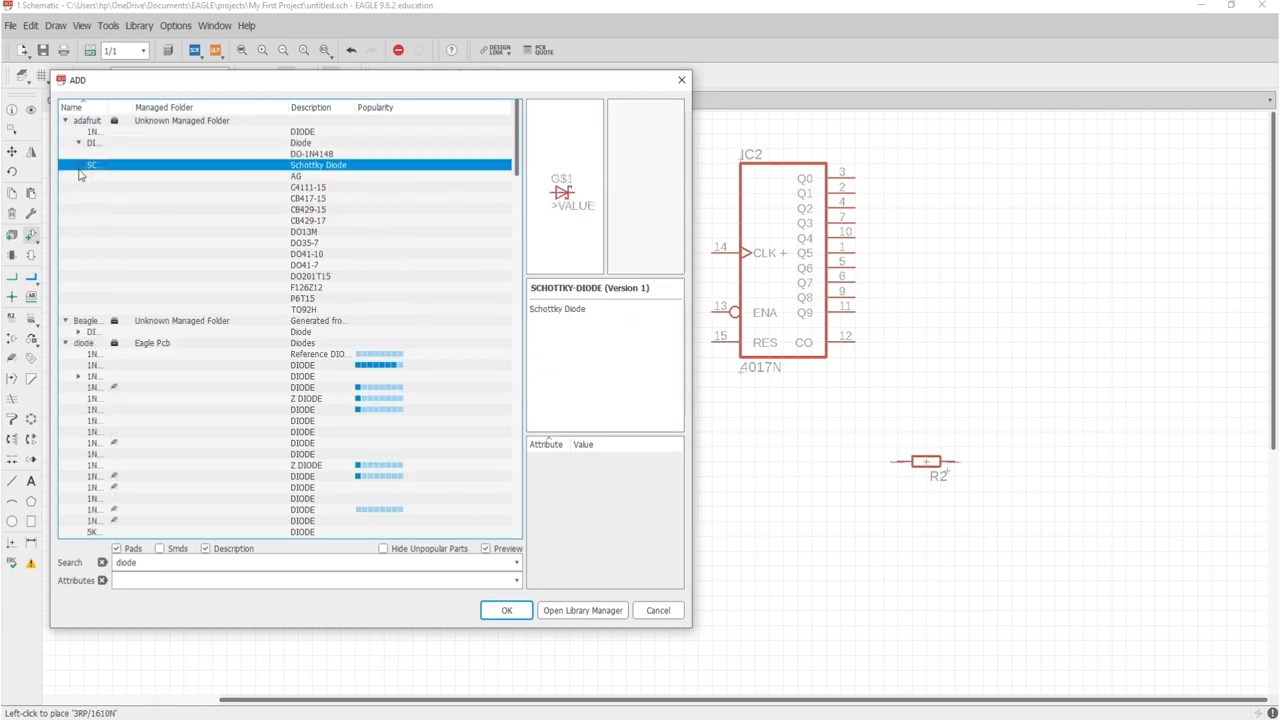
Examine the through-hole parts in the Eagle Pcb diode library one after another, from the 1N entries through 1N4148, 1N5400 and A114 to BAT81.
scroll(88, 200, "down", 2)
left_click(103, 287)
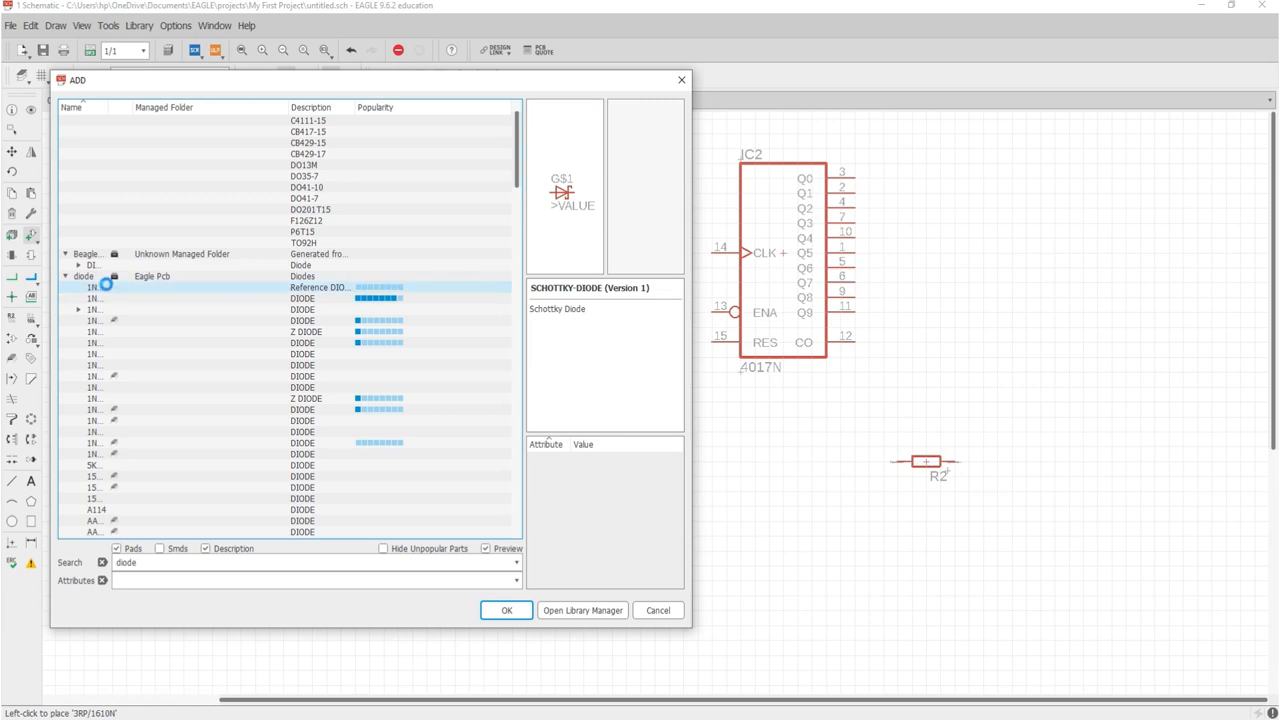
key("Down")
key("Down")
key("Down")
key("Down")
key("Down")
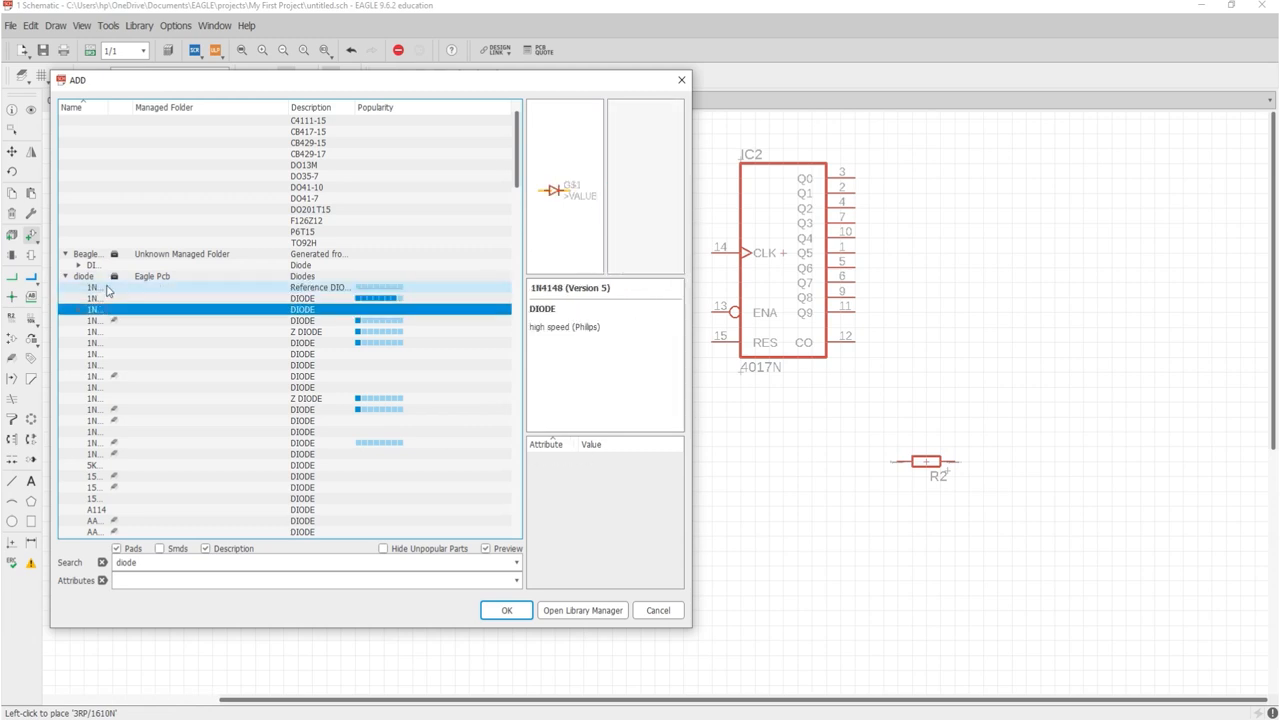
key("Down")
key("Down")
key("Down")
key("Down")
key("Down")
key("Down")
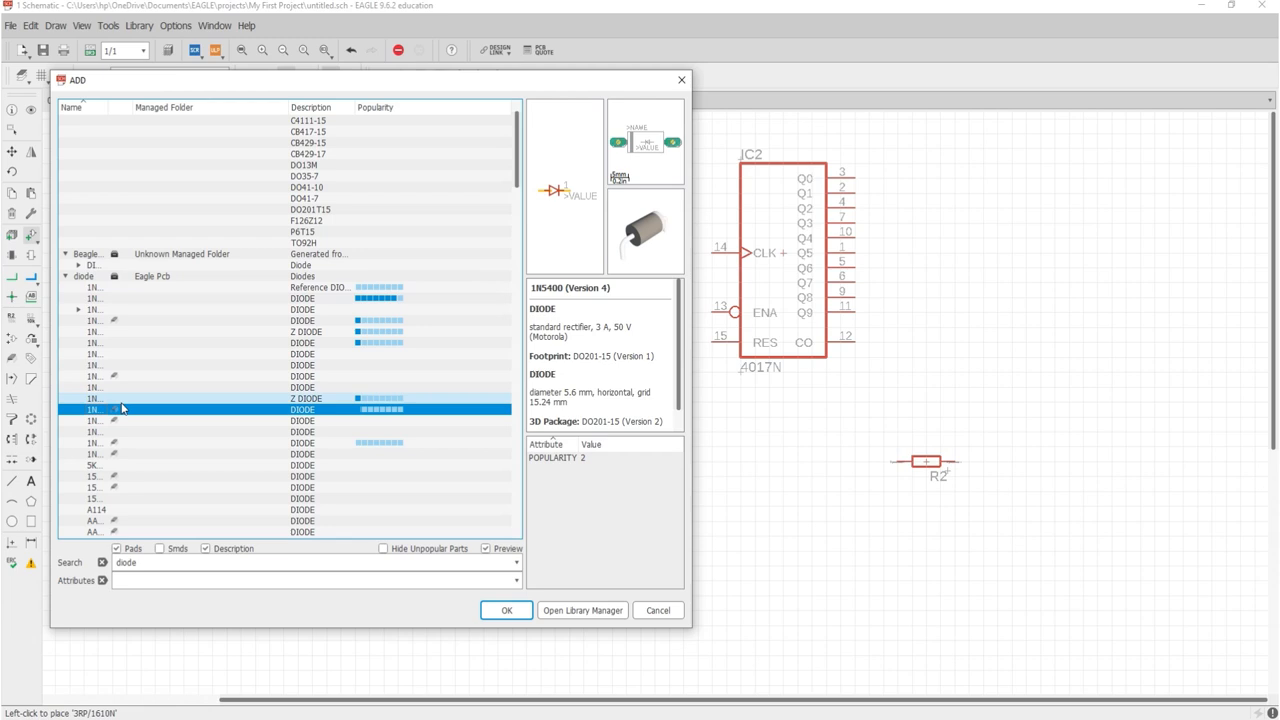
key("Down")
key("Down")
key("Down")
key("Down")
key("Down")
key("Down")
key("Down")
key("Down")
key("Down")
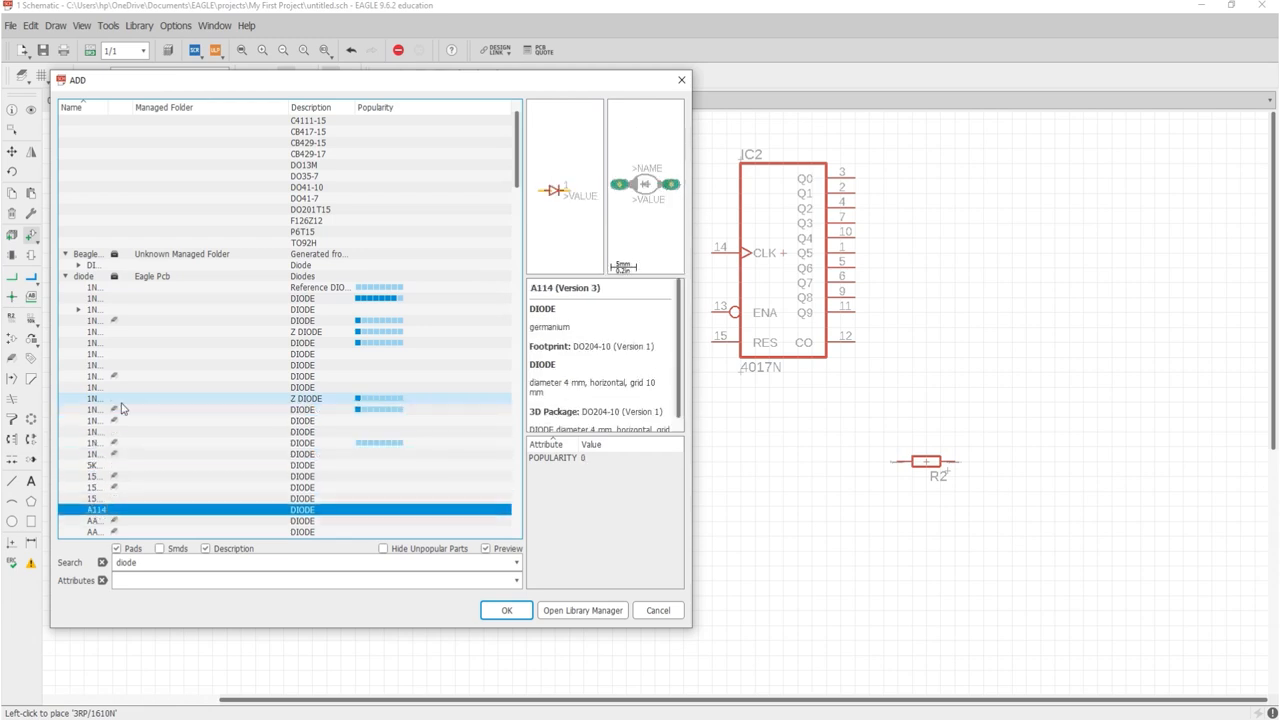
key("Down")
key("Down")
key("Down")
key("Down")
key("Down")
key("Down")
key("Down")
key("Down")
key("Down")
key("Down")
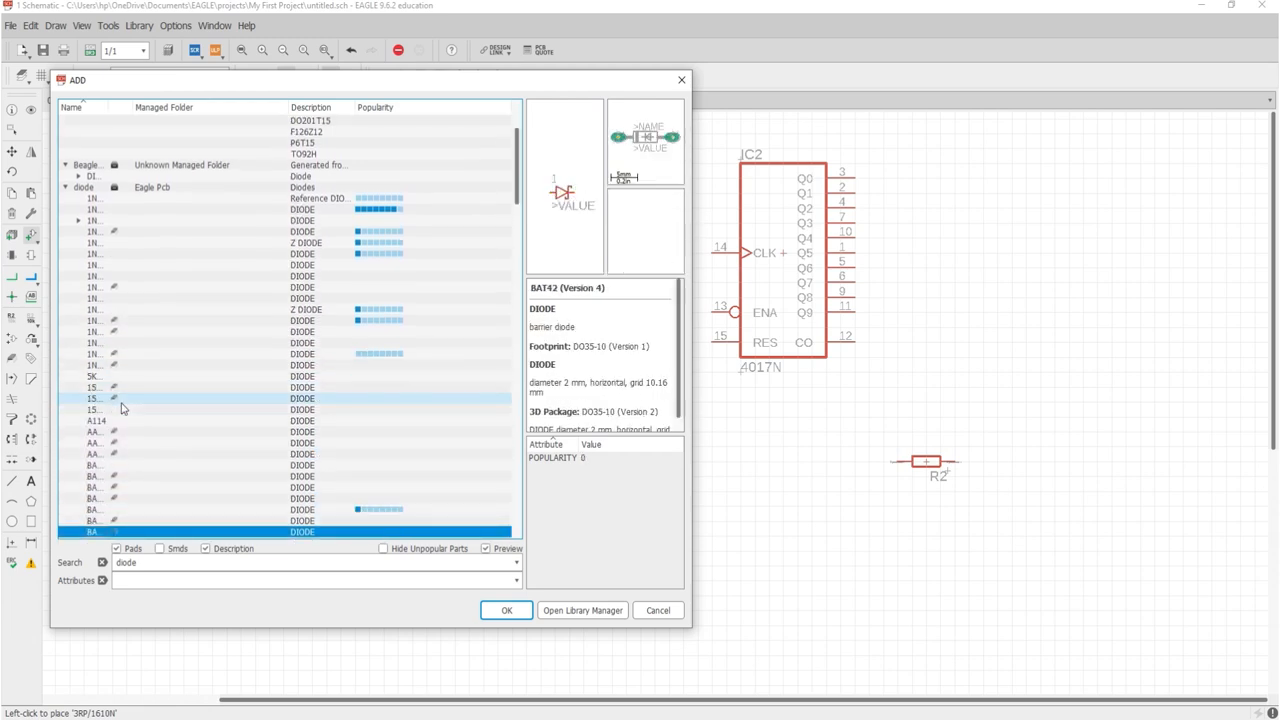
key("Down")
key("Down")
Look through the remaining libraries in the diode results, checking the 1N4004 and 1N4007 under Diodes and the D_E2L under zetex.
scroll(120, 407, "down", 20)
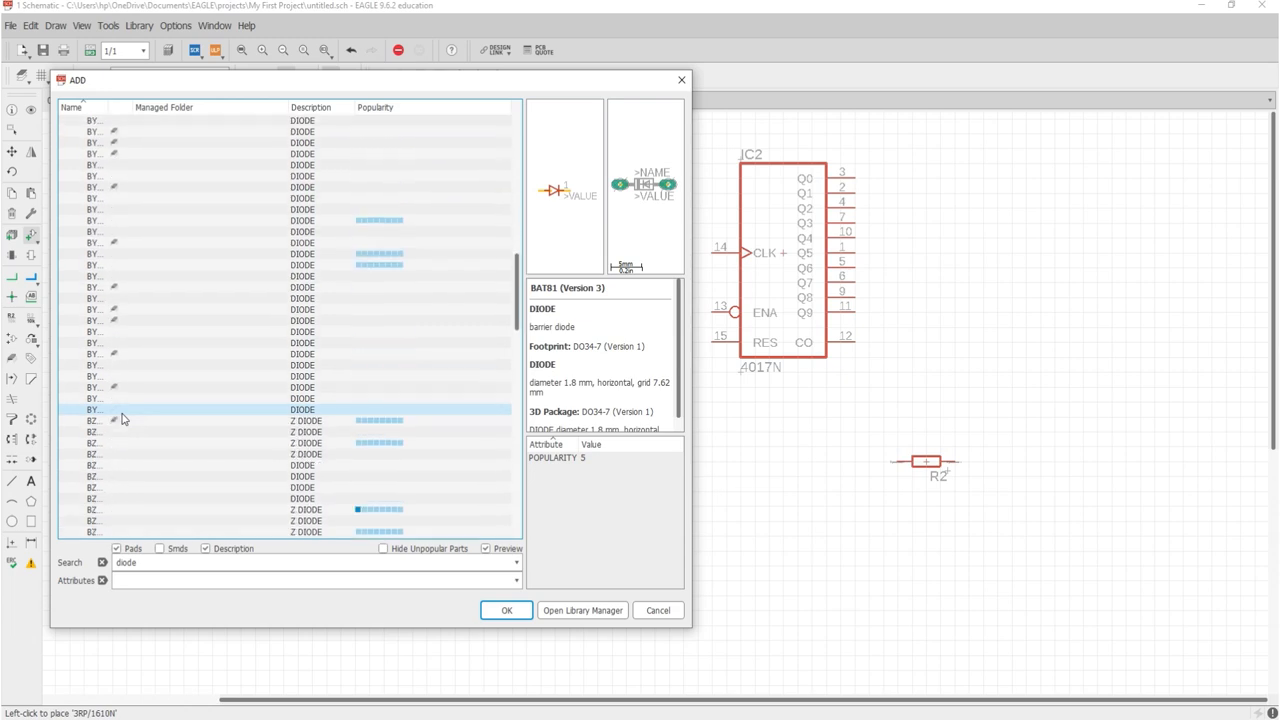
scroll(123, 419, "down", 12)
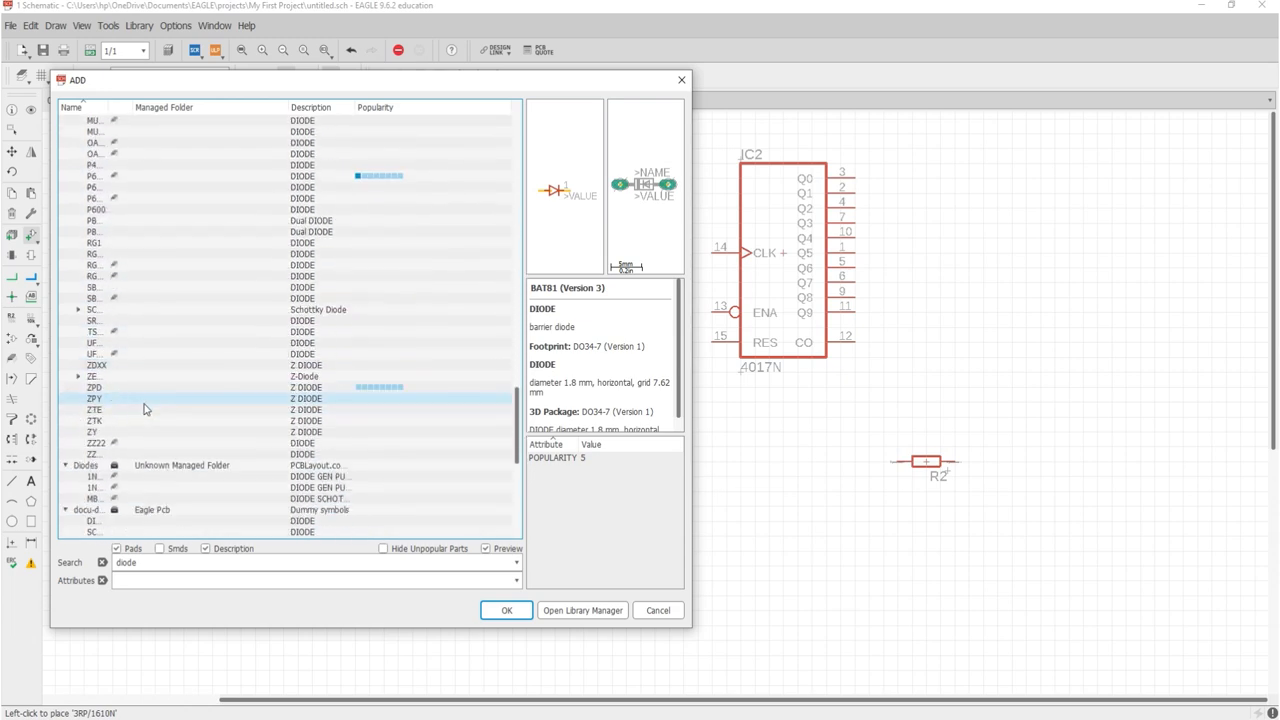
left_click(171, 477)
key("Down")
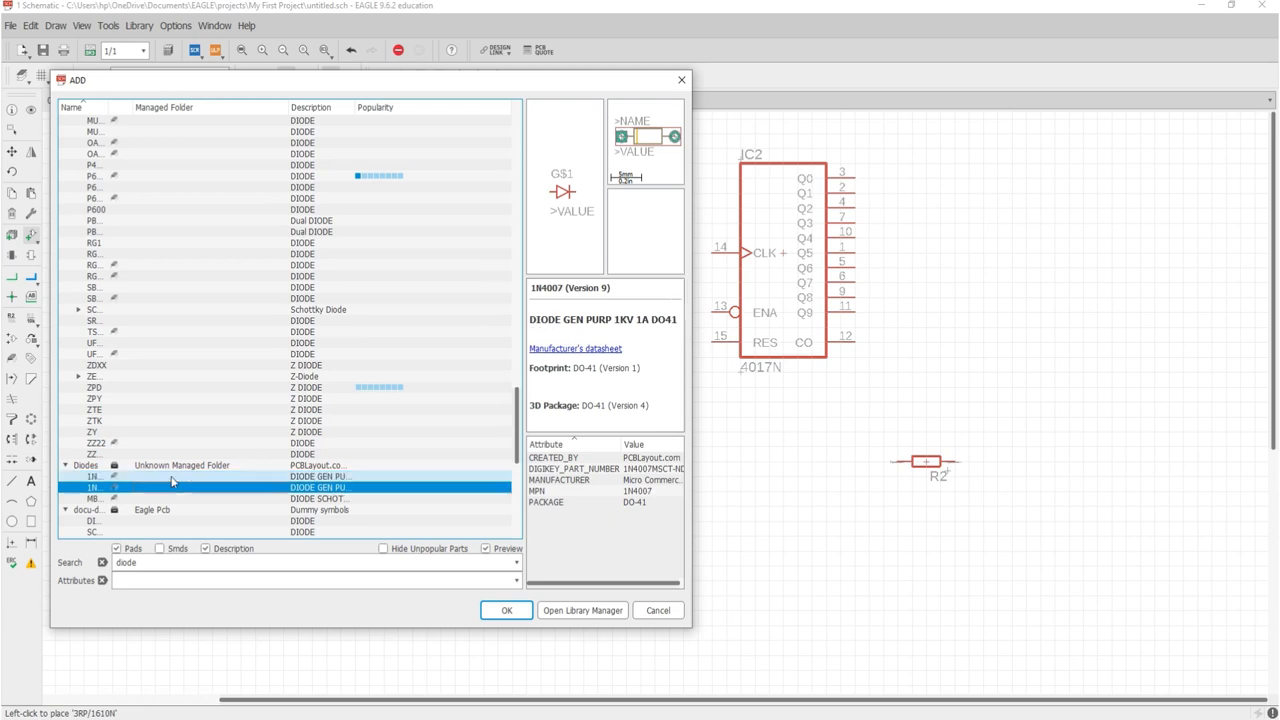
key("Down")
key("Up")
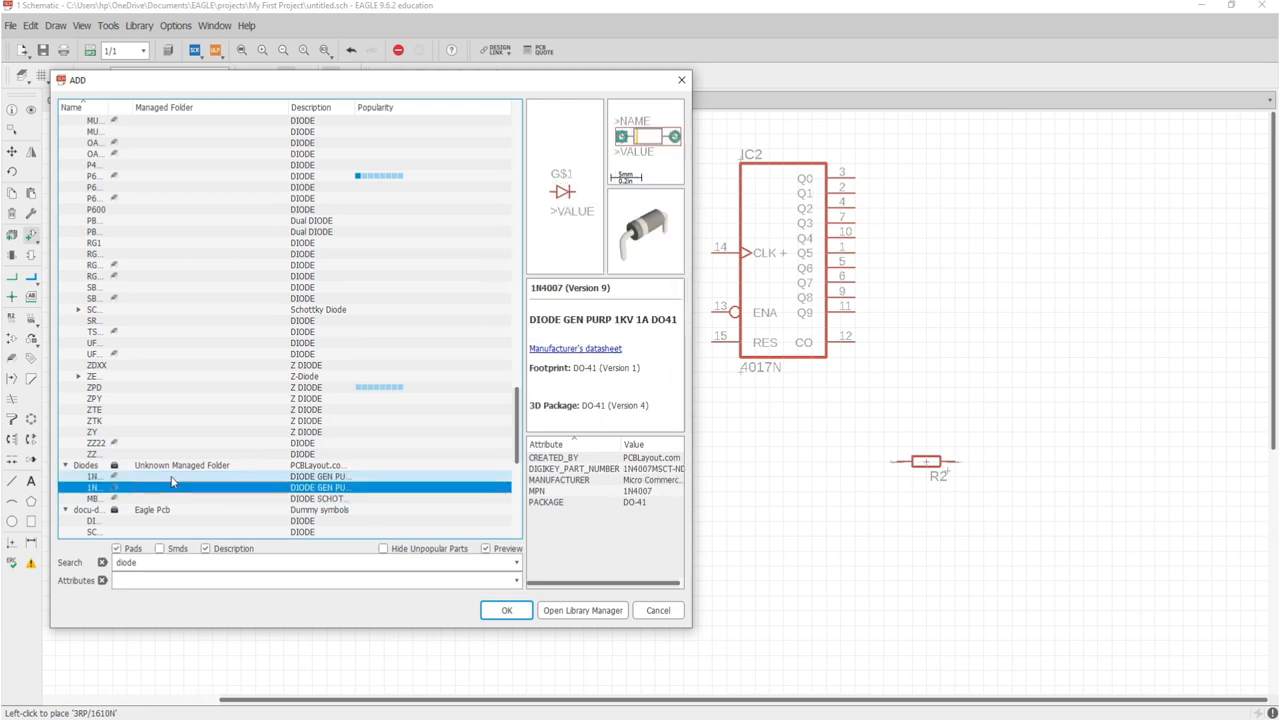
scroll(171, 482, "down", 6)
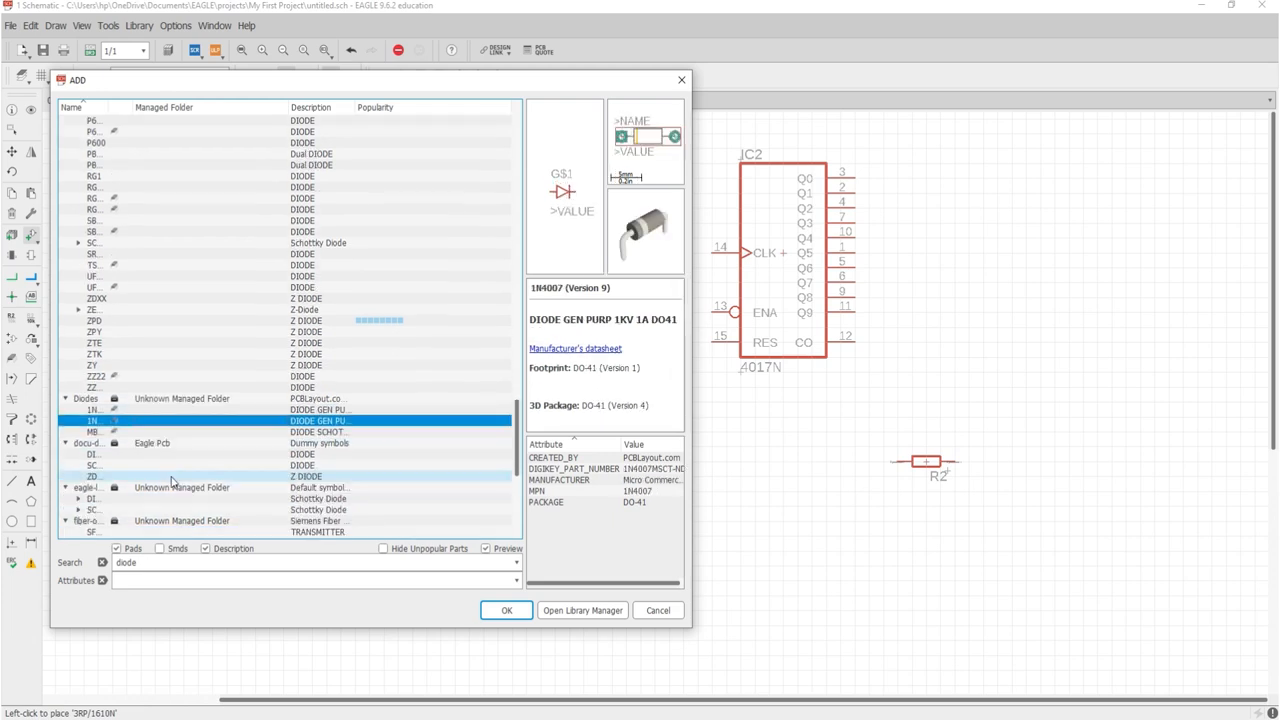
scroll(171, 482, "down", 5)
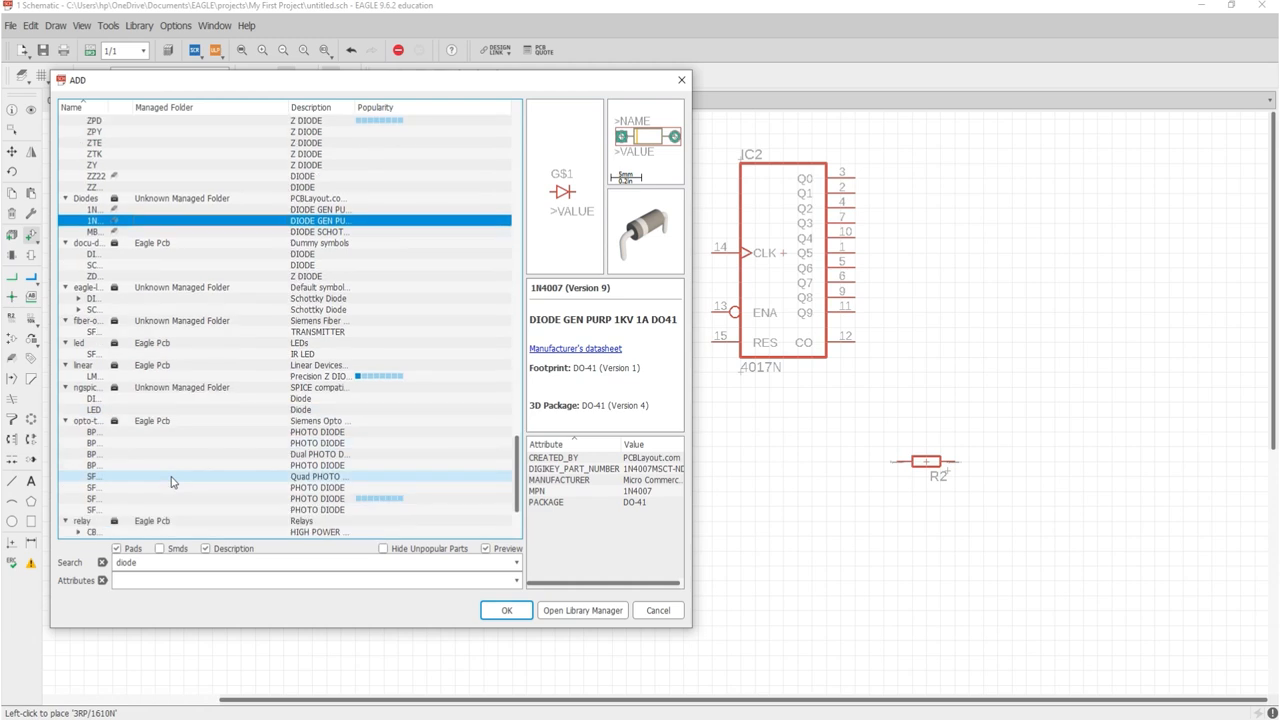
scroll(171, 482, "down", 2)
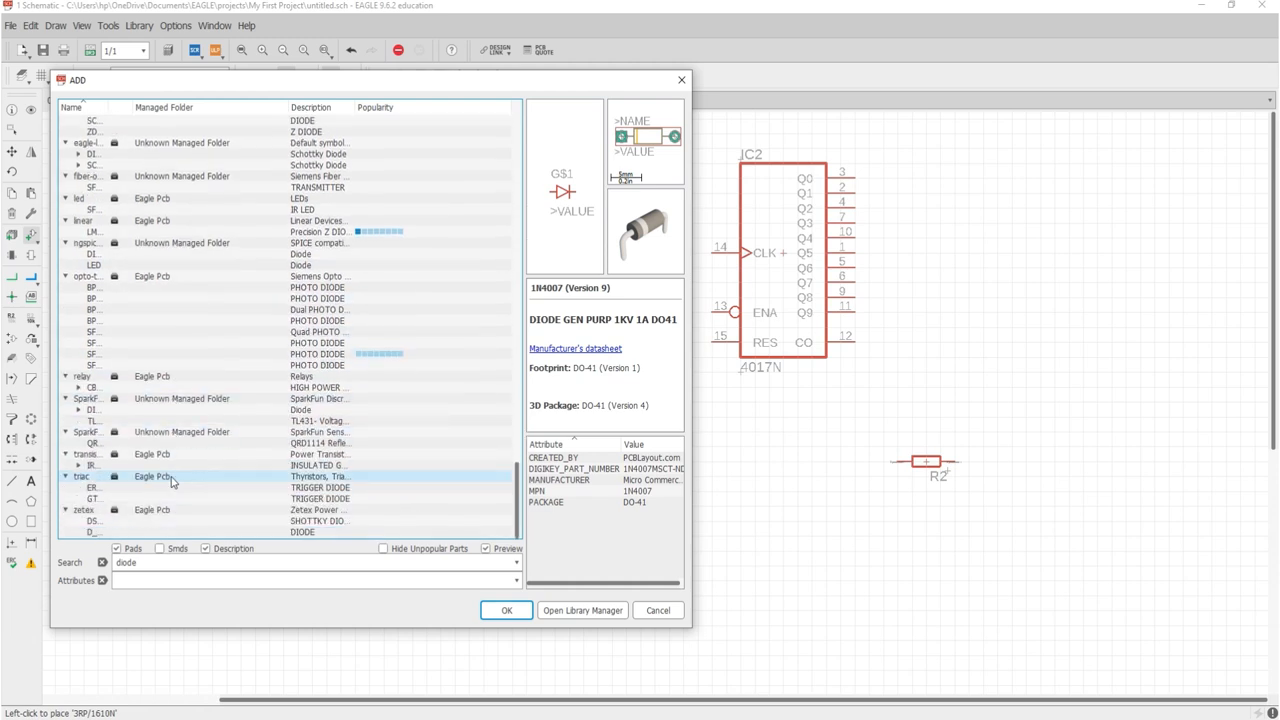
left_click(157, 532)
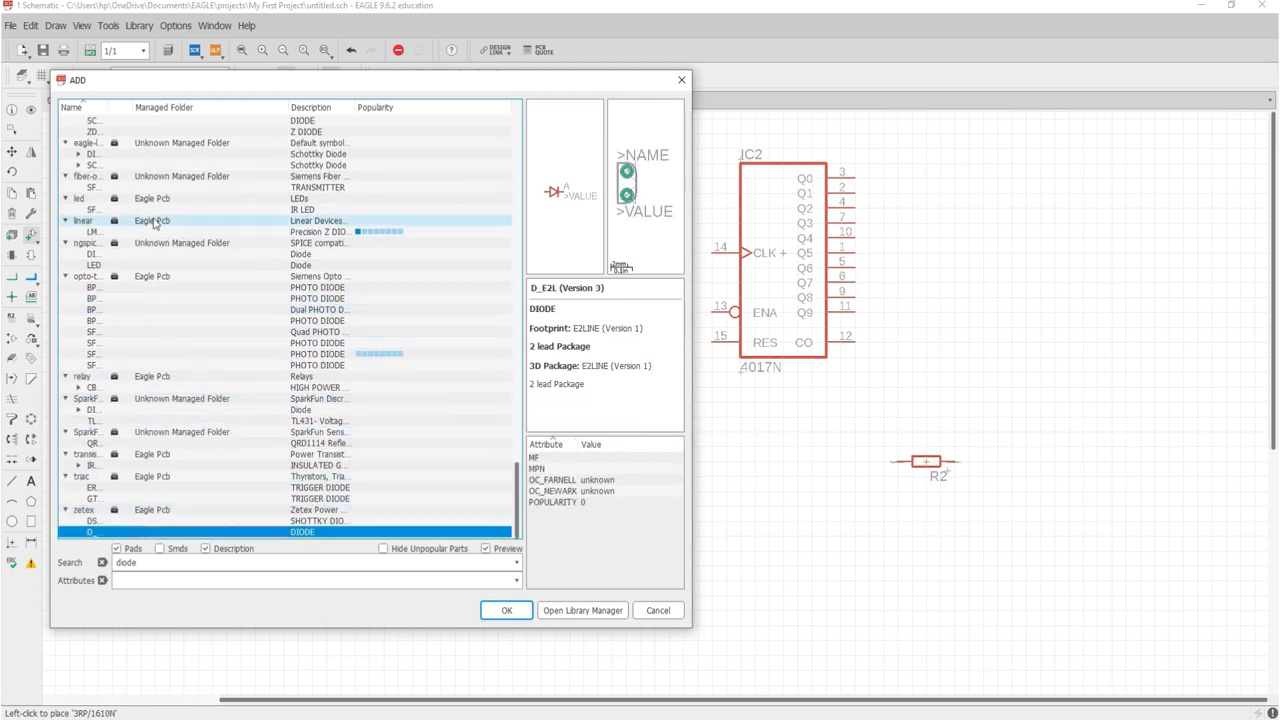
Compare the 1N4007 and 1N4004 in the Diodes library and choose the 1N4004 with the DO-41 package for placement.
scroll(155, 224, "up", 5)
left_click(157, 243)
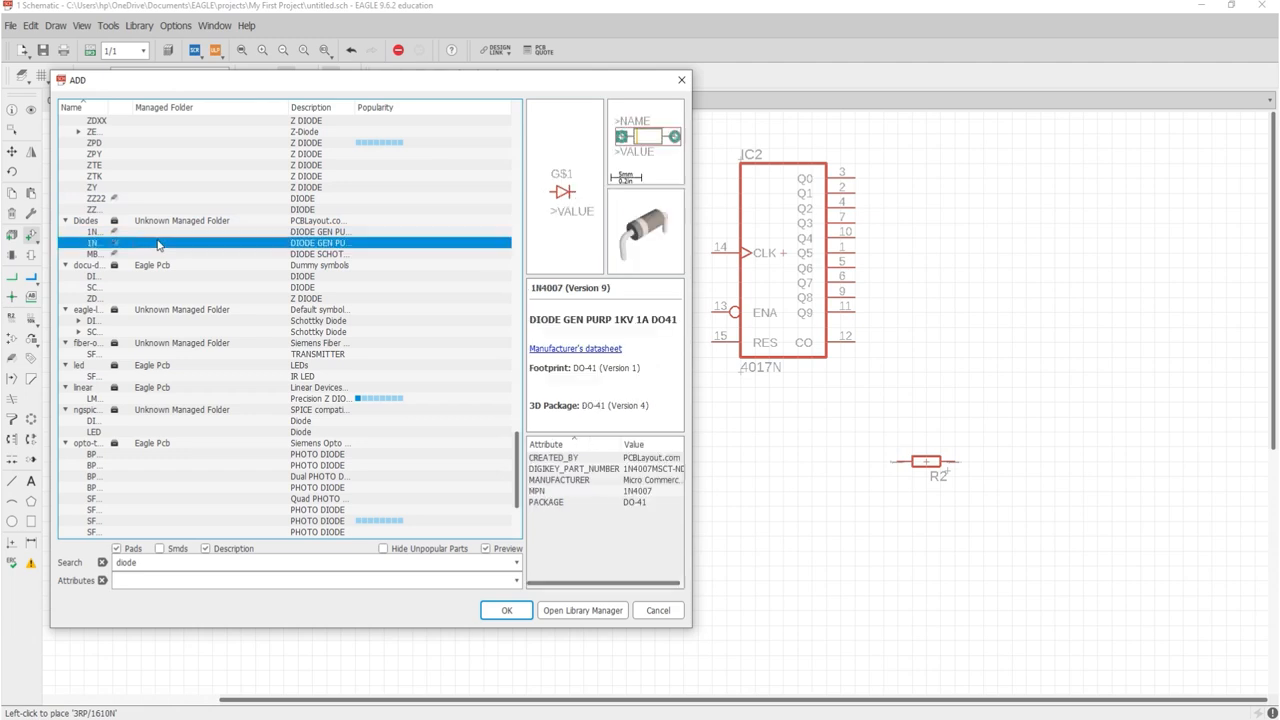
left_click(165, 223)
left_click(167, 233)
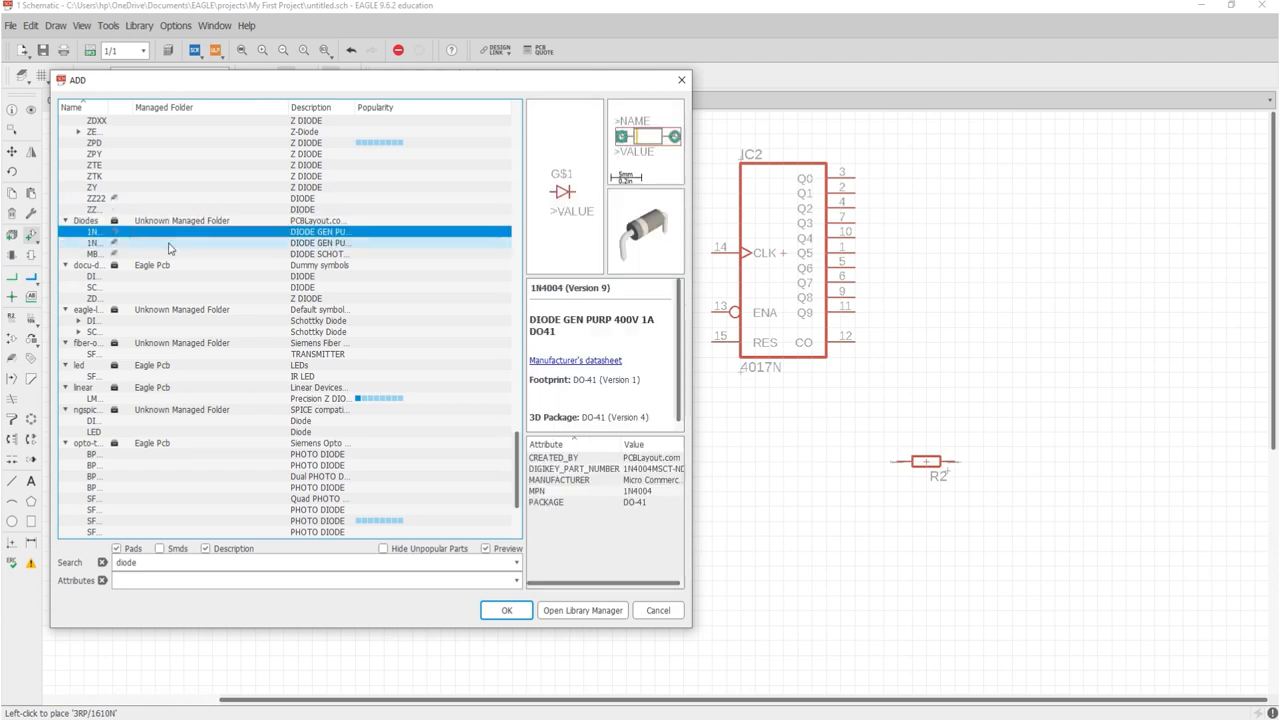
left_click(170, 243)
left_click(170, 233)
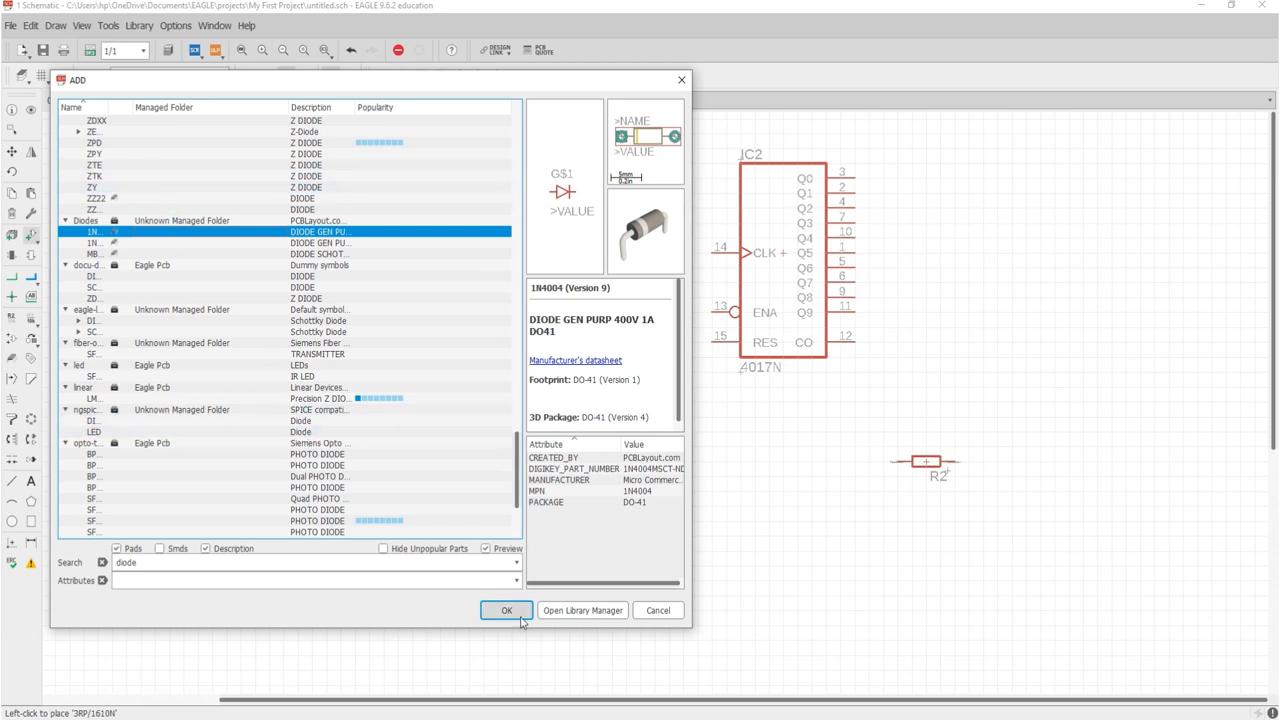
left_click(517, 616)
Place the first 1N4004 diode horizontally beside IC2, level with output Q5 and with its cathode facing away from the chip.
right_click(512, 578)
right_click(511, 568)
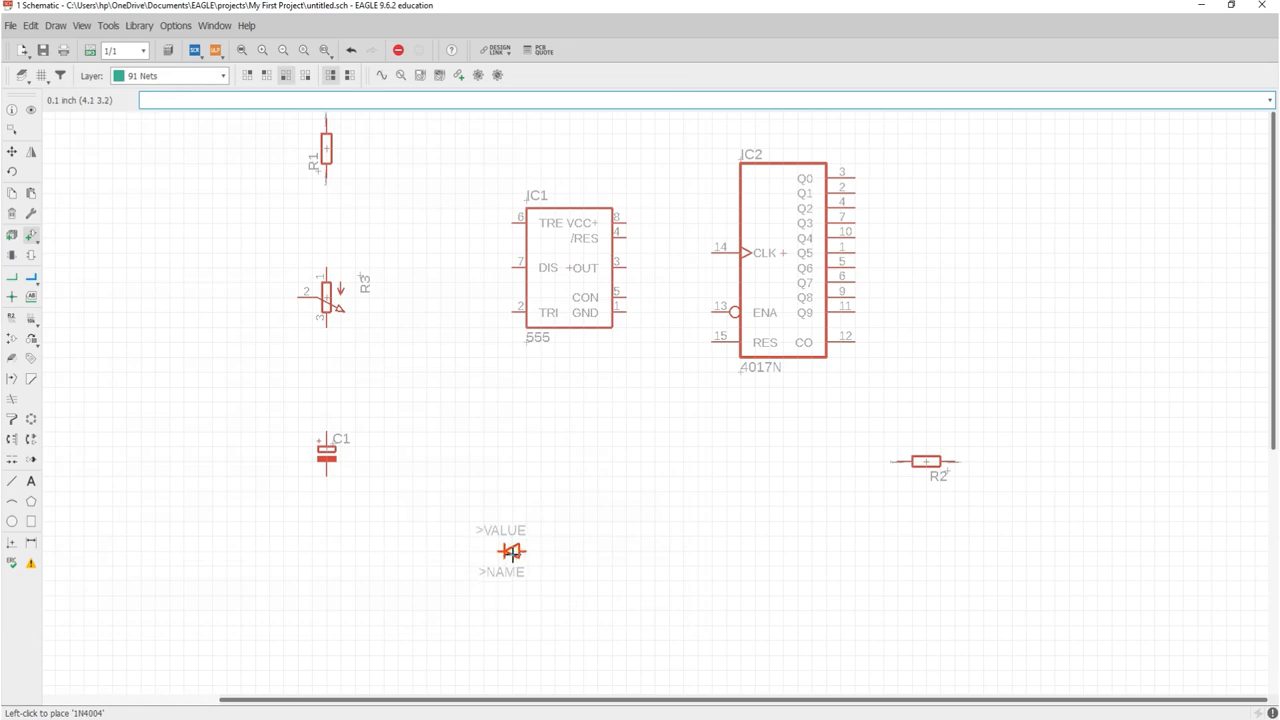
right_click(521, 536)
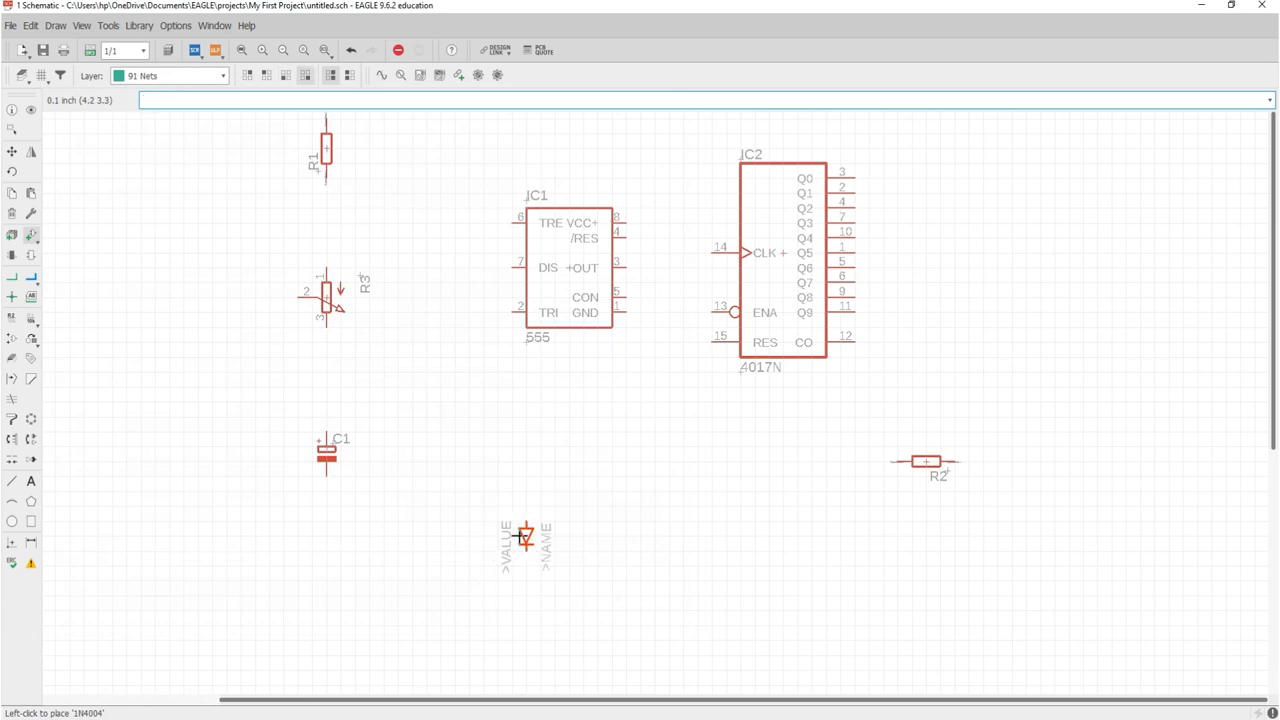
right_click(520, 537)
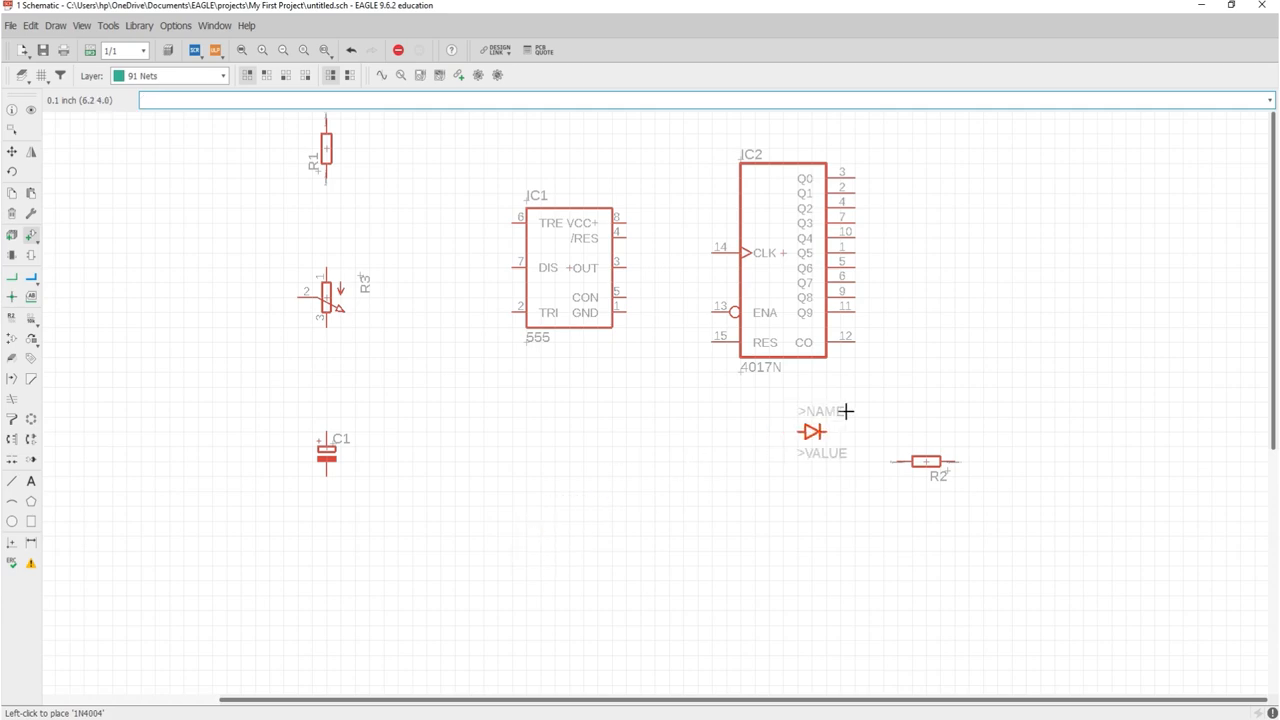
scroll(680, 490, "down", 2)
scroll(891, 380, "up", 3)
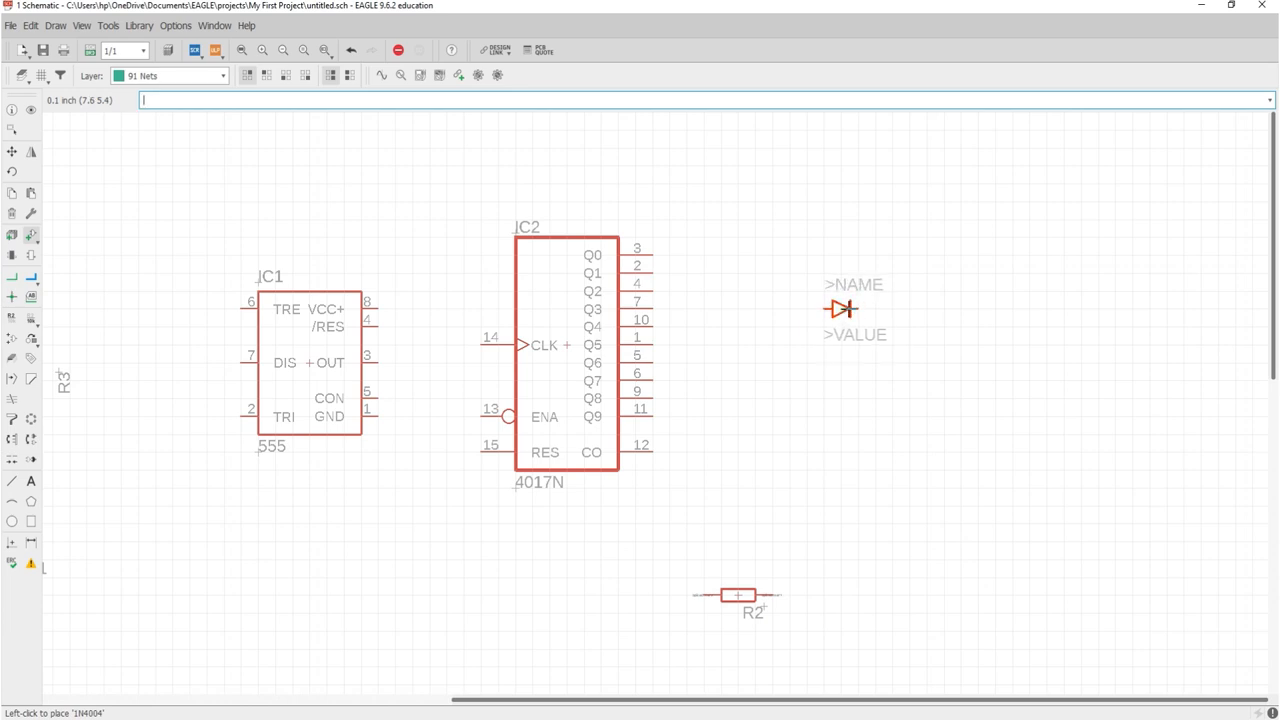
scroll(840, 310, "up", 2)
scroll(834, 323, "up", 1)
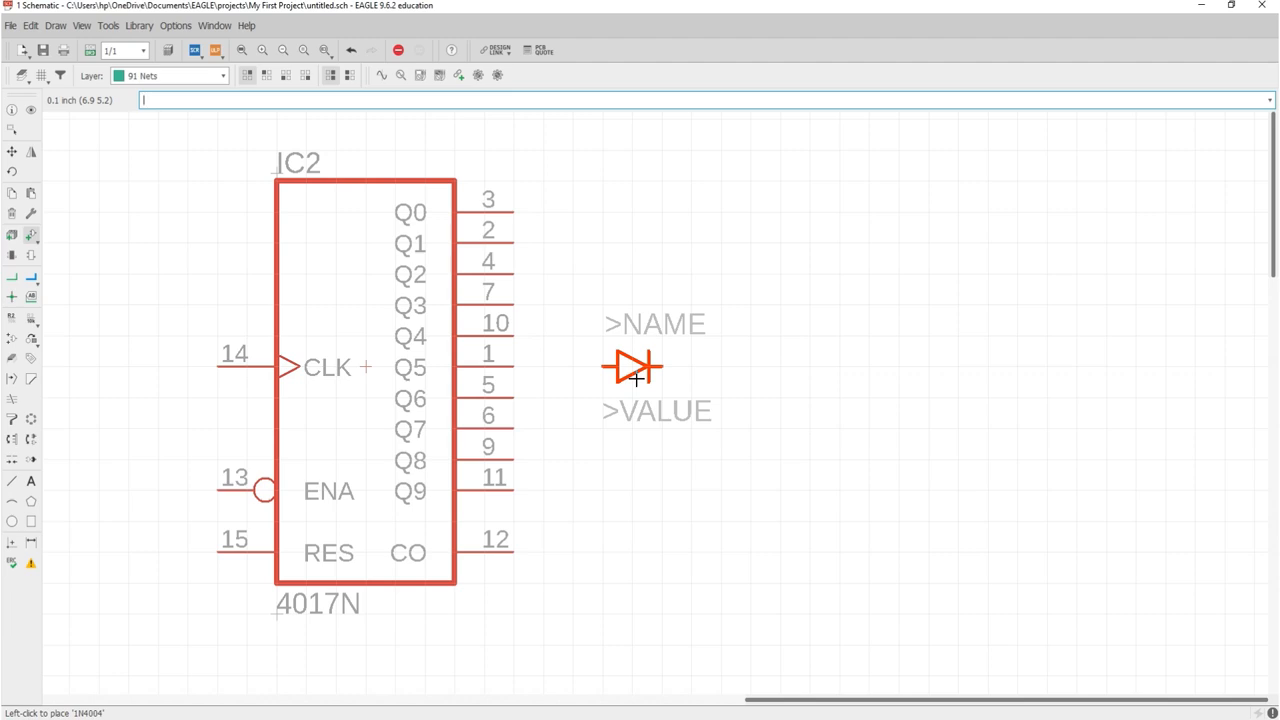
left_click(636, 379)
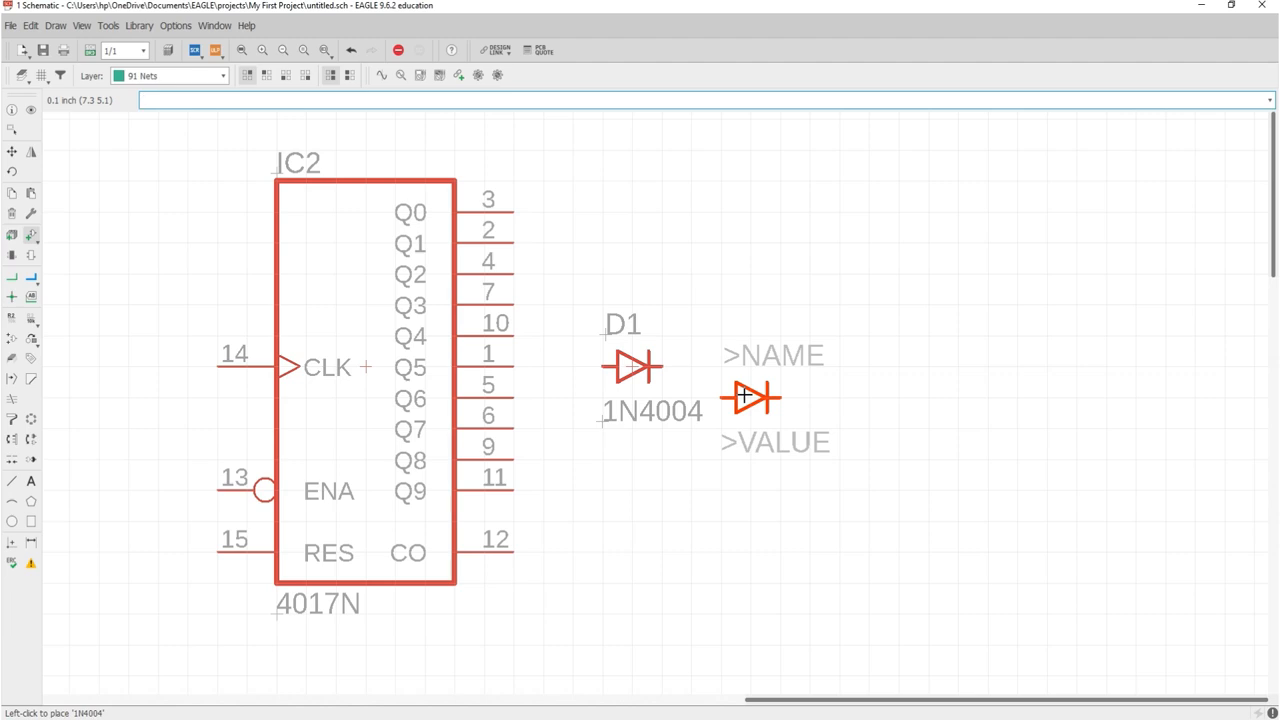
Place four more horizontal 1N4004 diodes in a descending diagonal from D1, level with IC2 outputs Q6, Q7, Q8 and Q9.
left_click(744, 397)
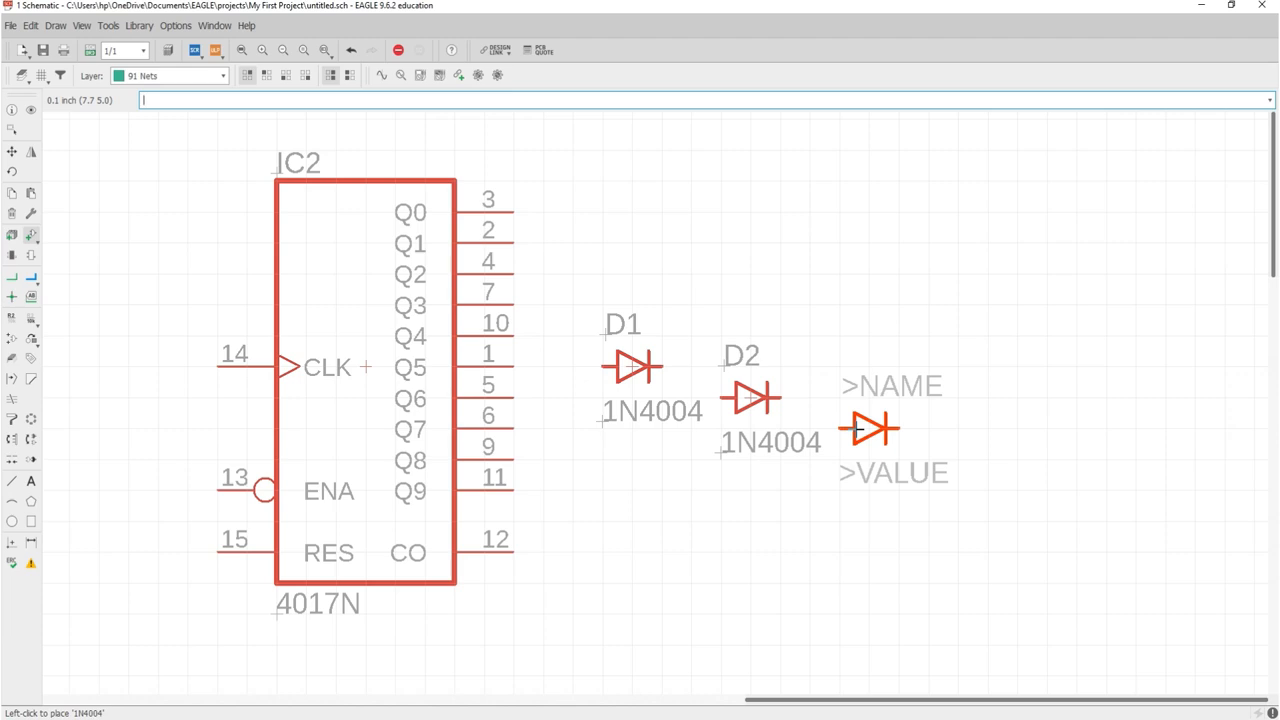
left_click(858, 428)
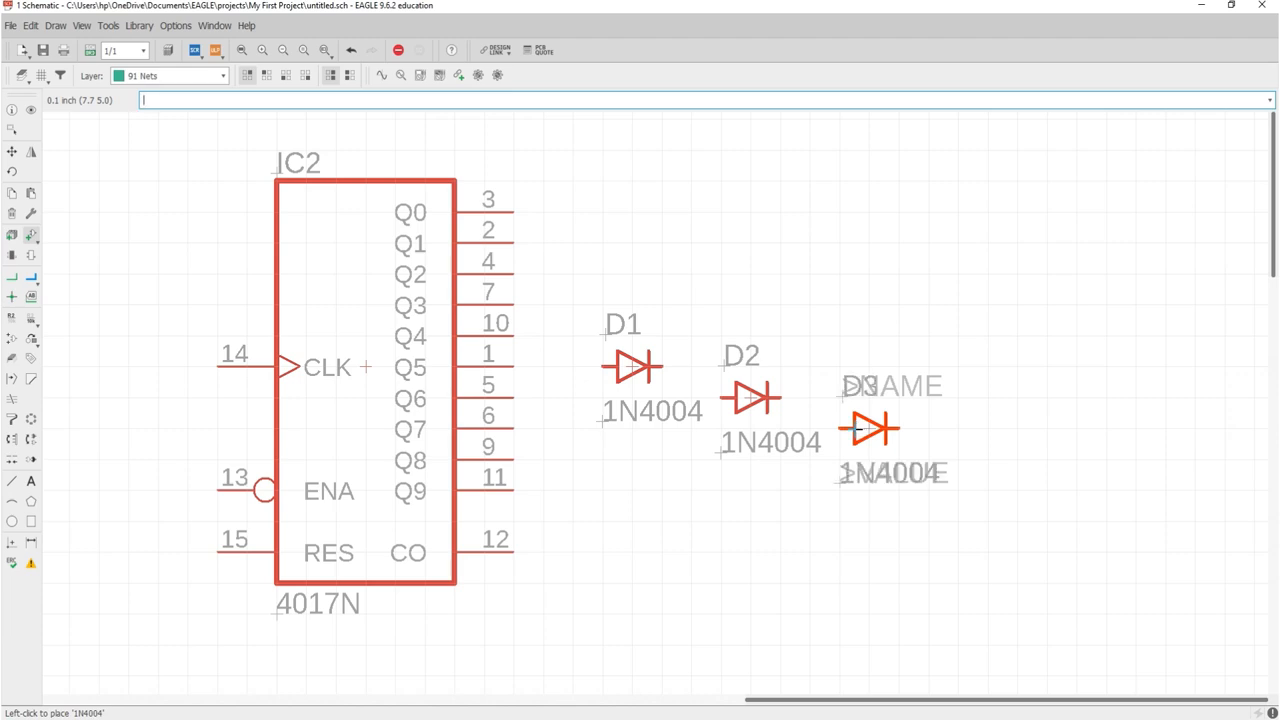
left_click(987, 459)
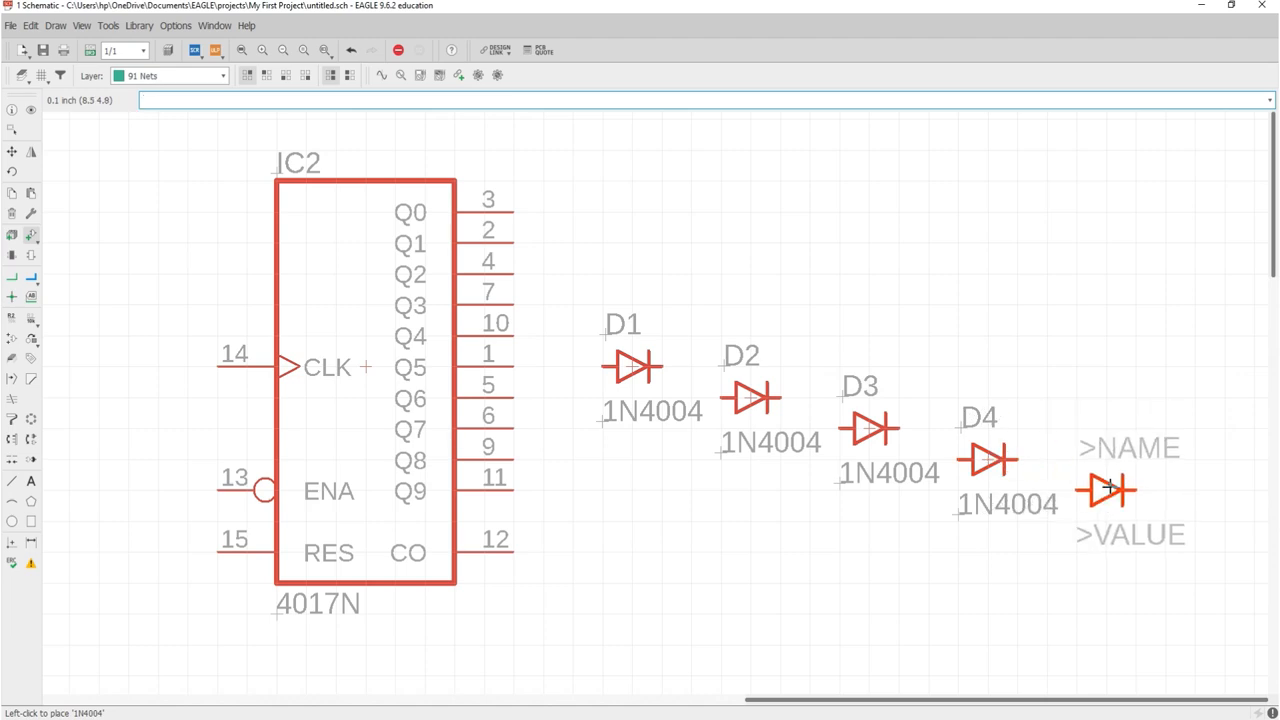
left_click(1107, 488)
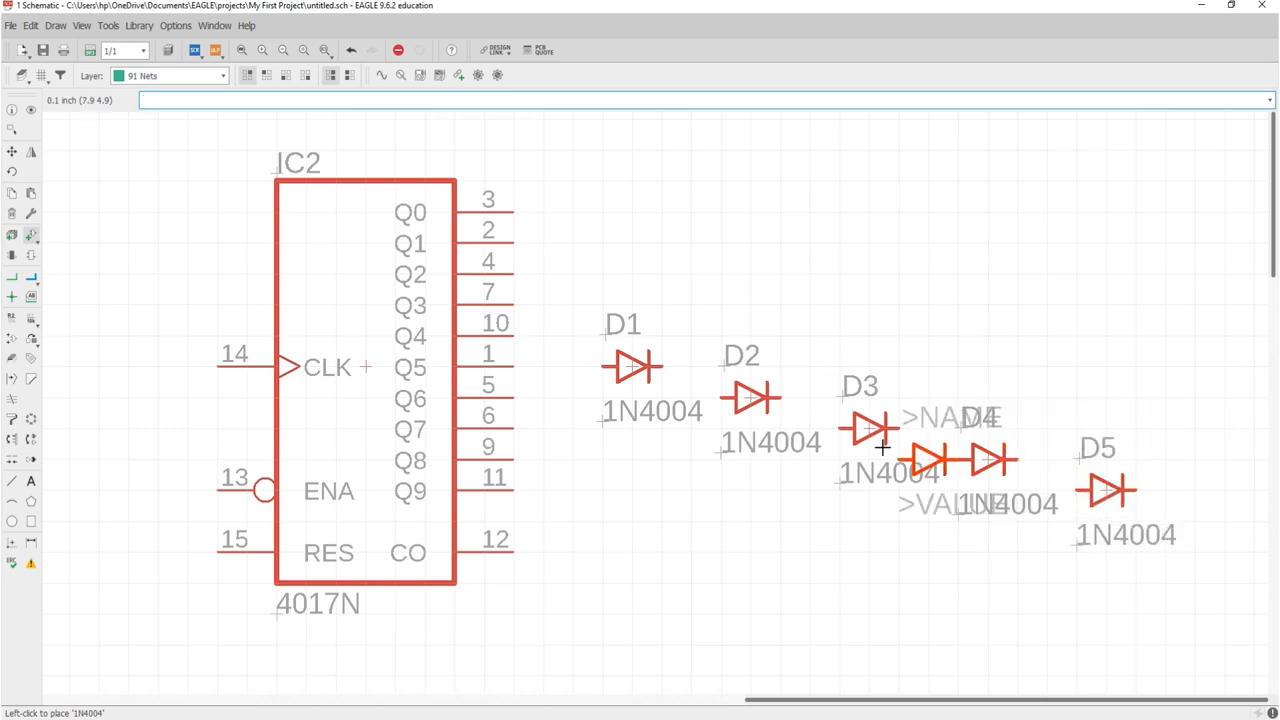
Place four 1N4004 diodes rotated to point downward in an evenly spaced row above D2 to D5, level with IC2 output Q4.
scroll(668, 462, "down", 1)
scroll(668, 462, "down", 1)
scroll(700, 420, "up", 2)
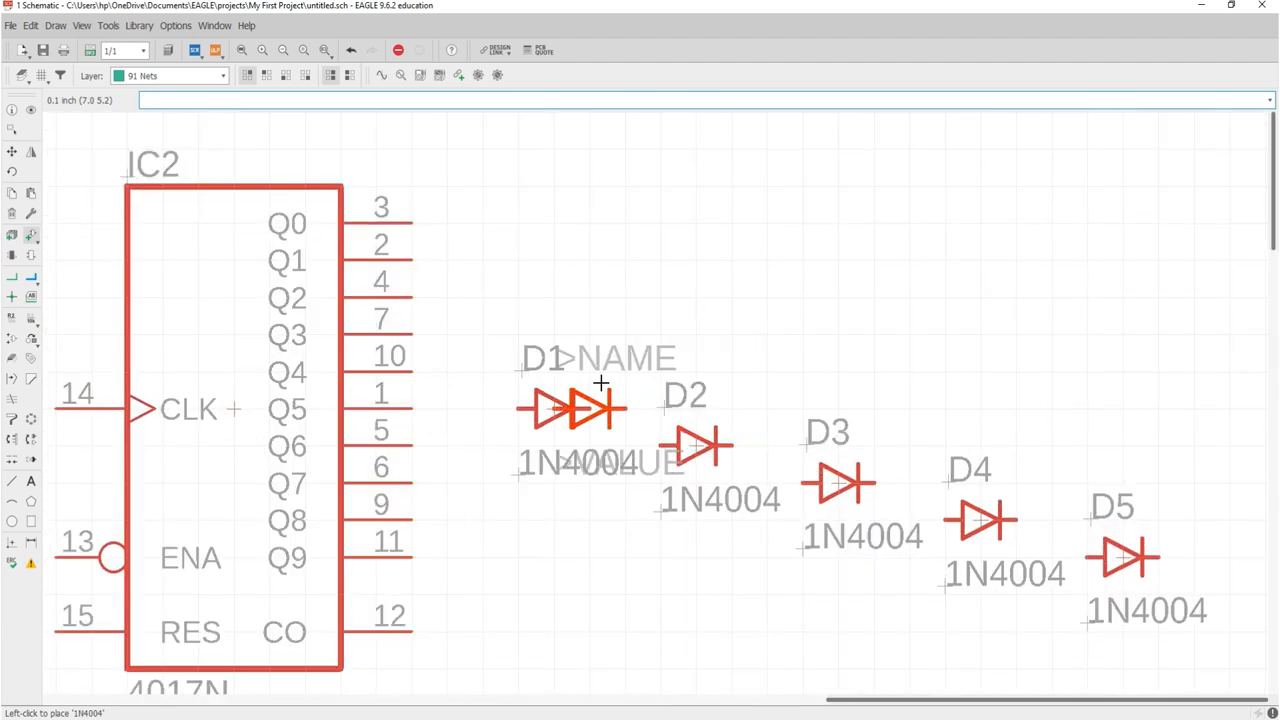
right_click(590, 395)
right_click(592, 360)
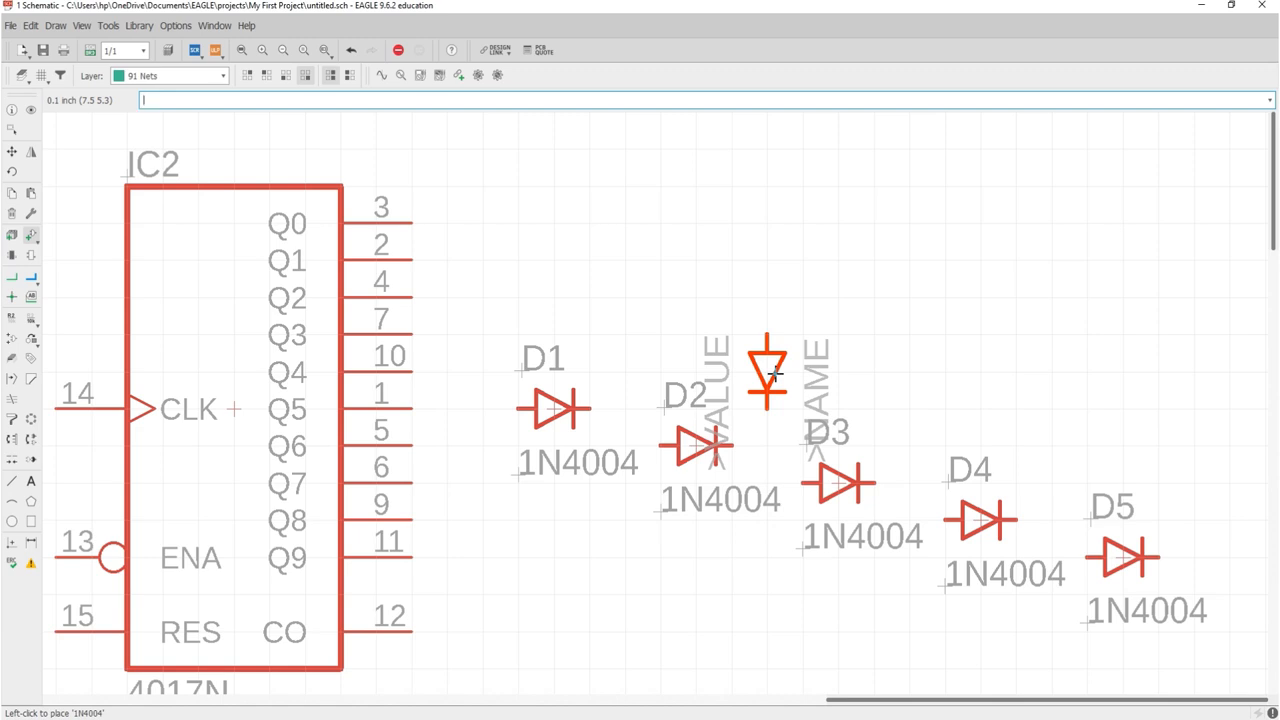
left_click(774, 374)
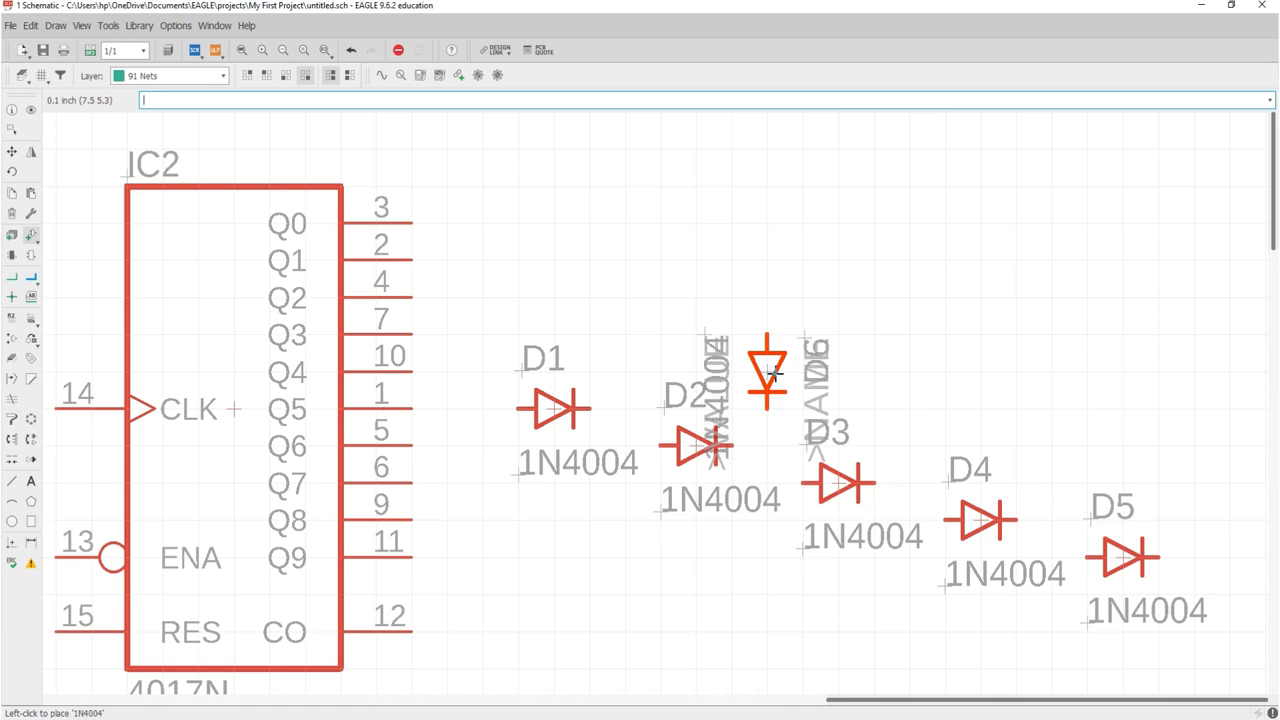
left_click(900, 380)
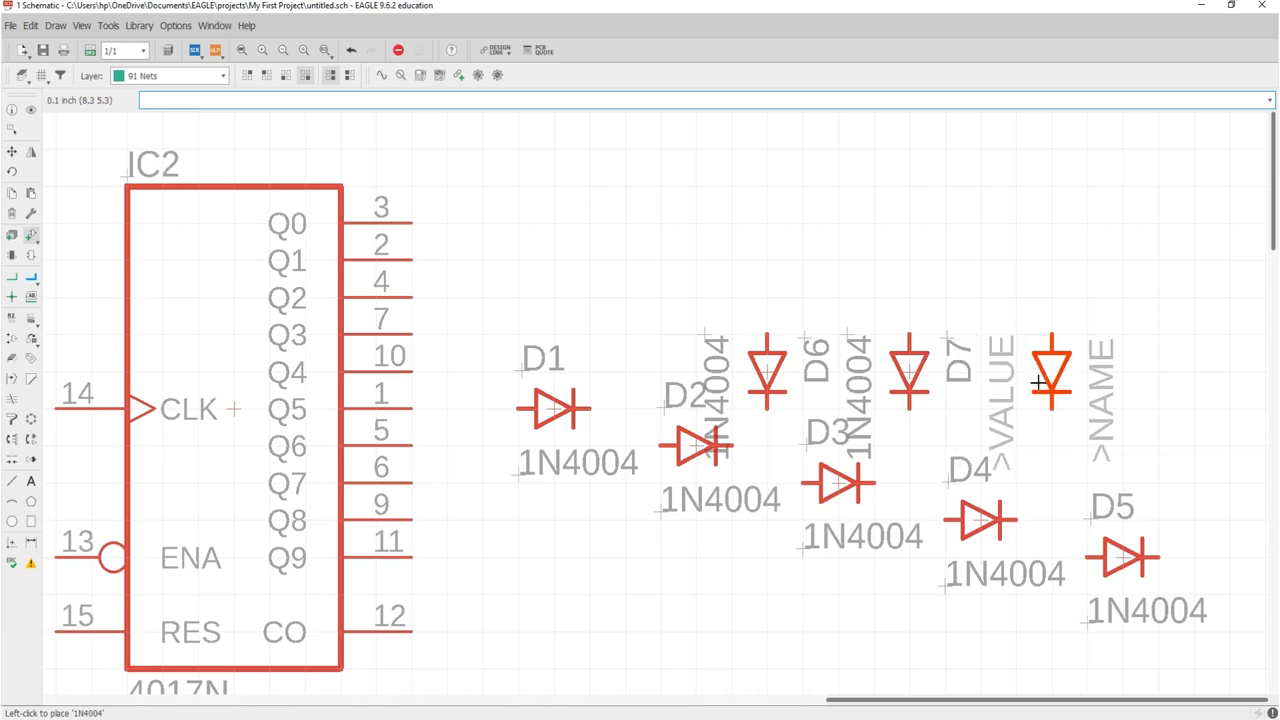
left_click(1048, 380)
scroll(755, 400, "down", 3)
scroll(988, 388, "up", 3)
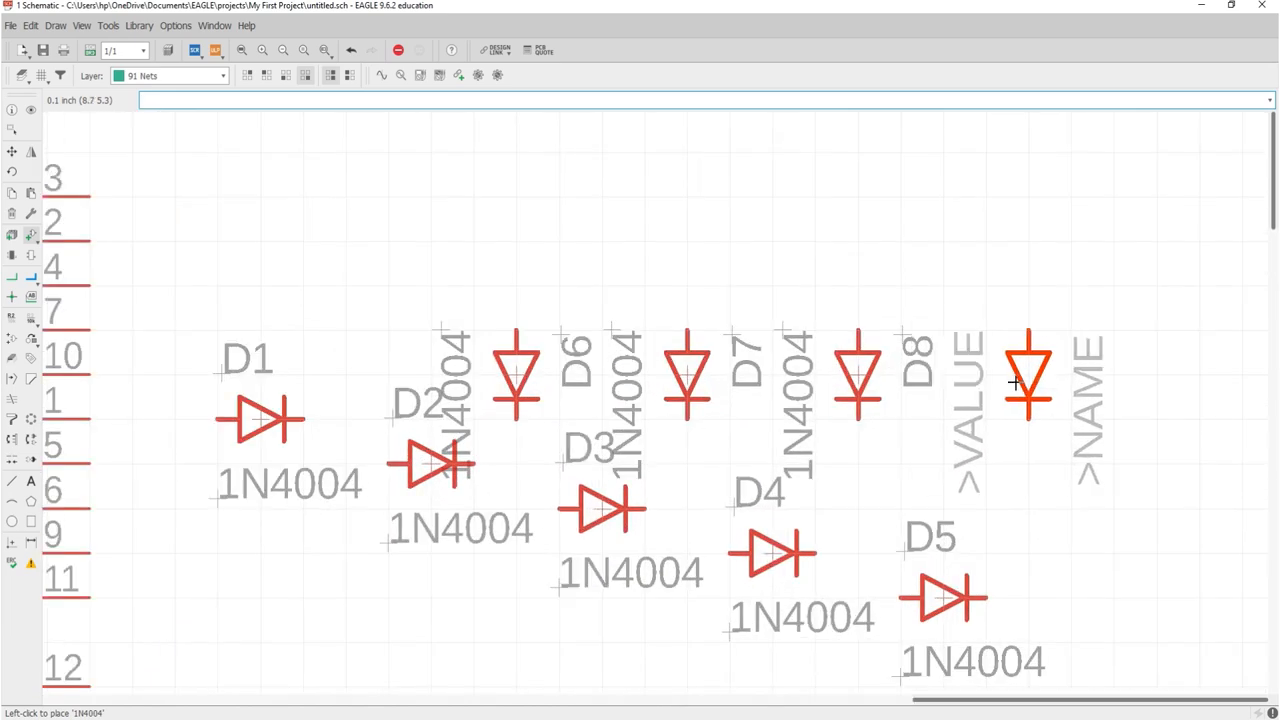
left_click(1026, 388)
scroll(900, 414, "down", 5)
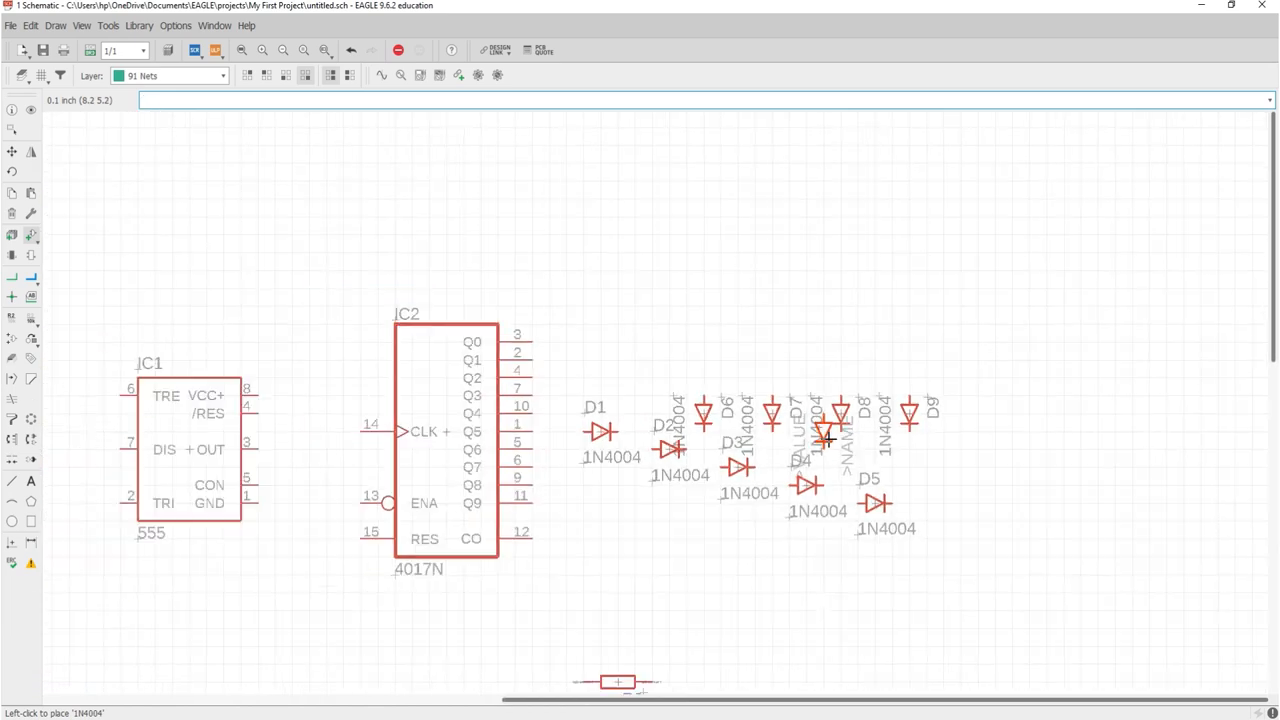
Rotate the 1N4004 back to horizontal and place one above and beyond D9, level with IC2 output Q0.
scroll(932, 376, "up", 3)
right_click(932, 376)
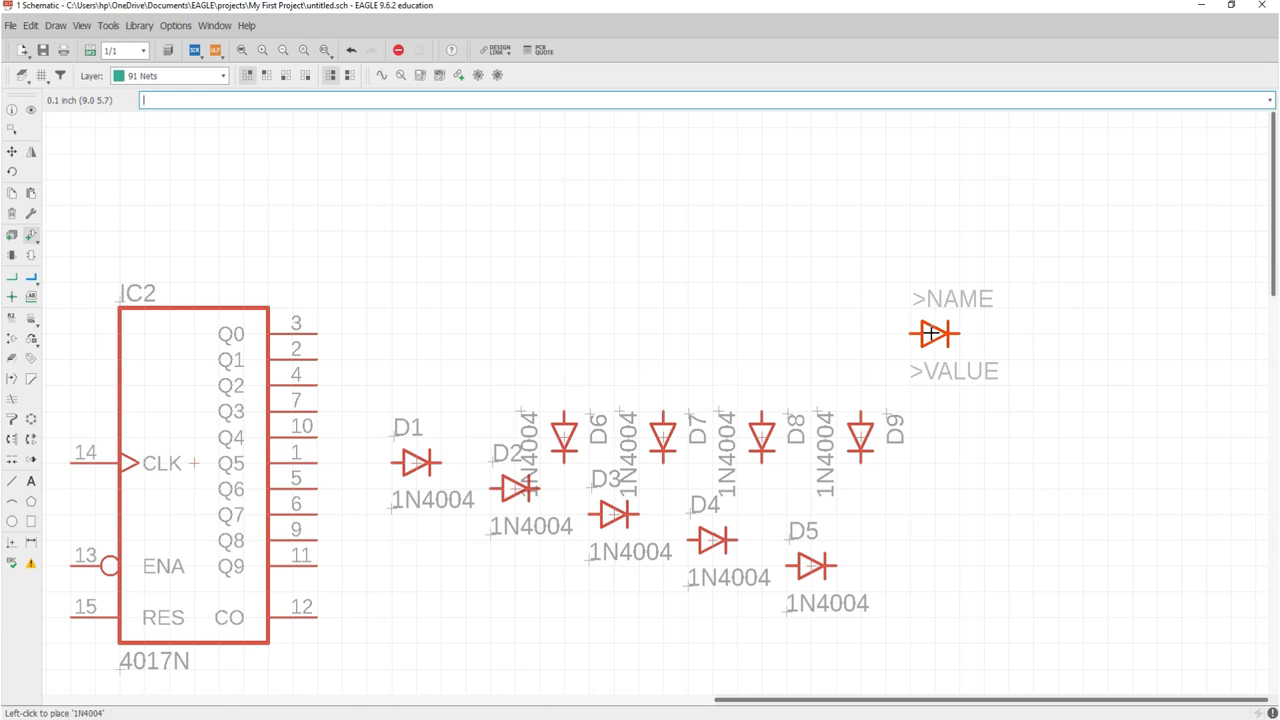
left_click(932, 334)
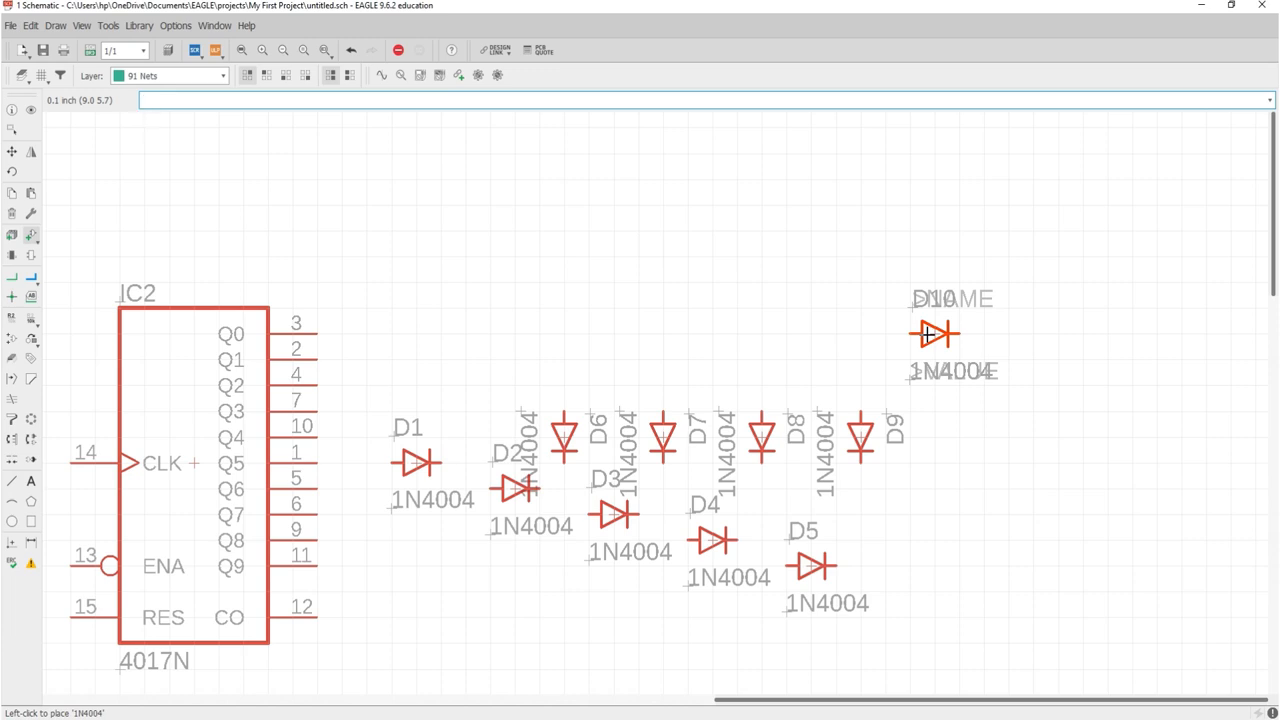
left_click(928, 334)
scroll(640, 340, "down", 2)
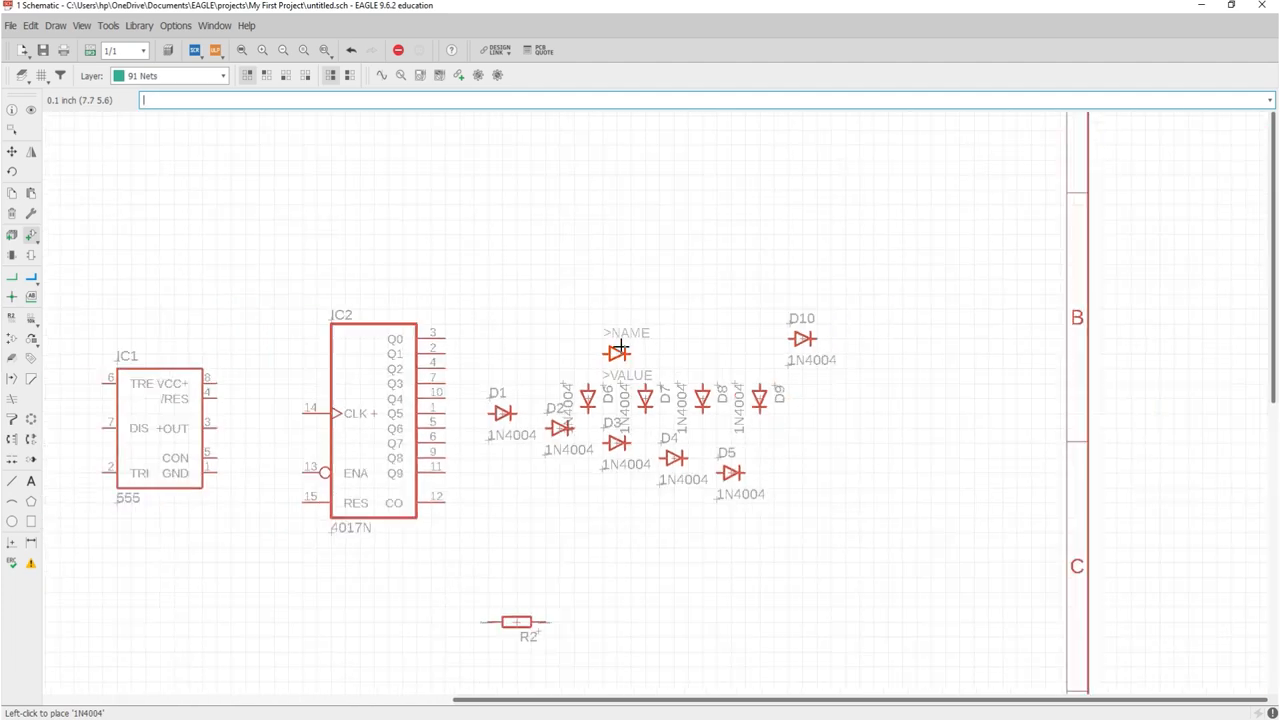
Search the component library for LED and select the LED5MM variant from the adafruit library for placement.
scroll(632, 360, "down", 1)
scroll(641, 393, "up", 2)
key("Escape")
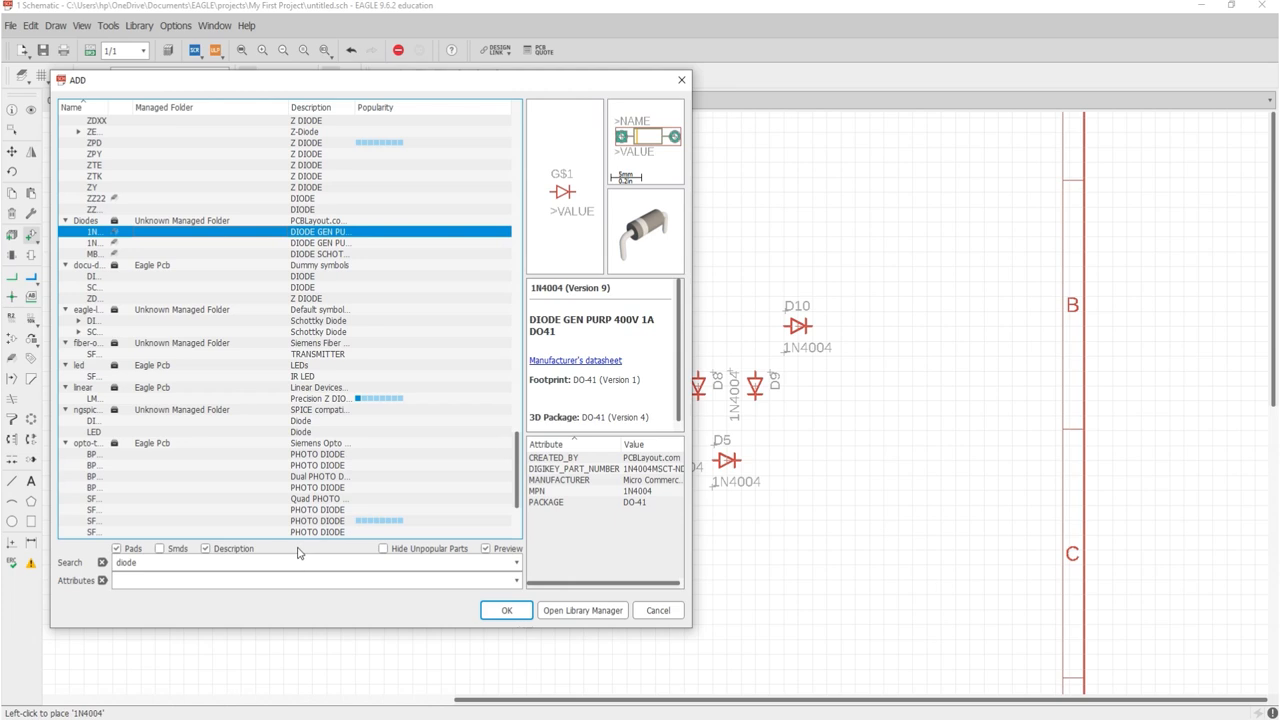
left_click(250, 567)
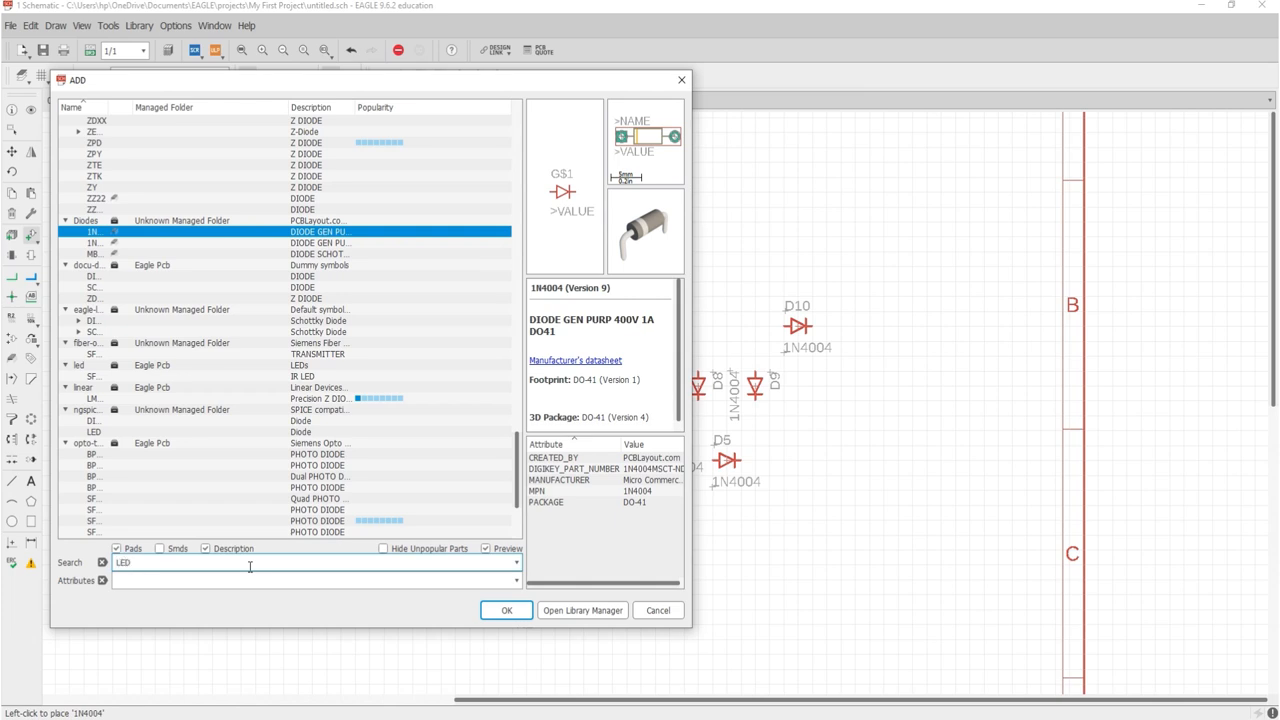
key("Return")
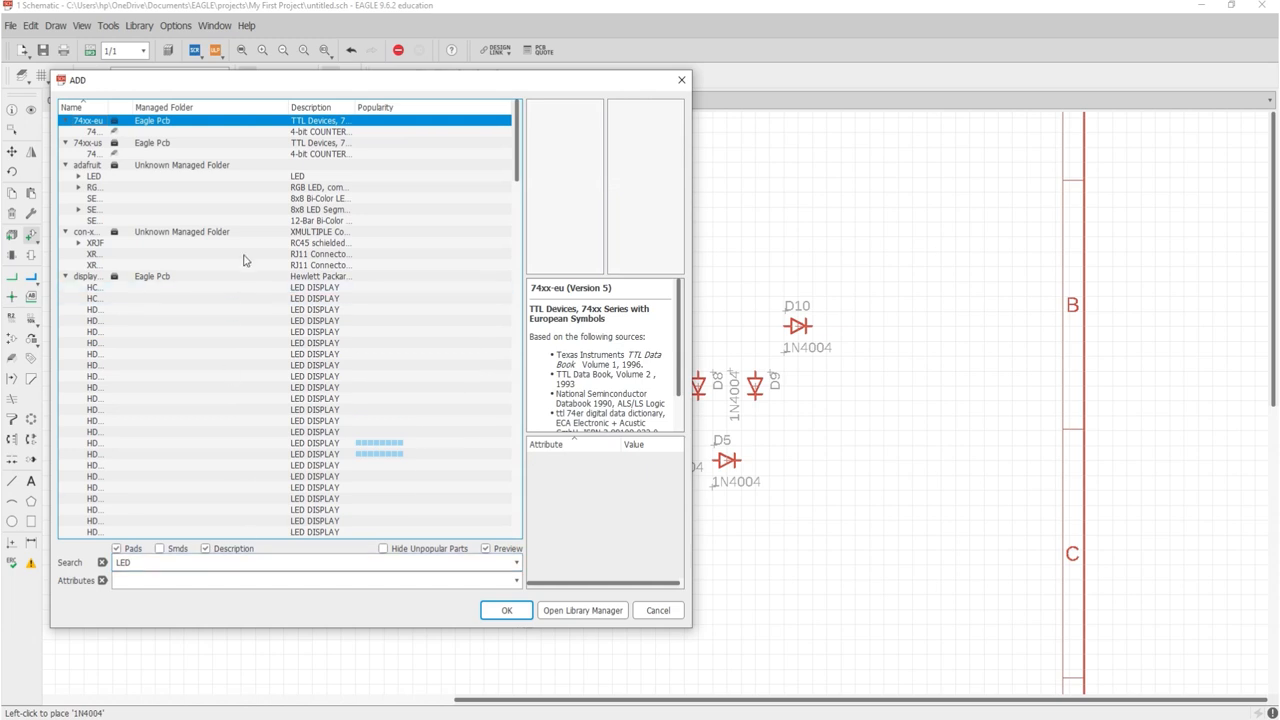
left_click(109, 178)
left_click(78, 176)
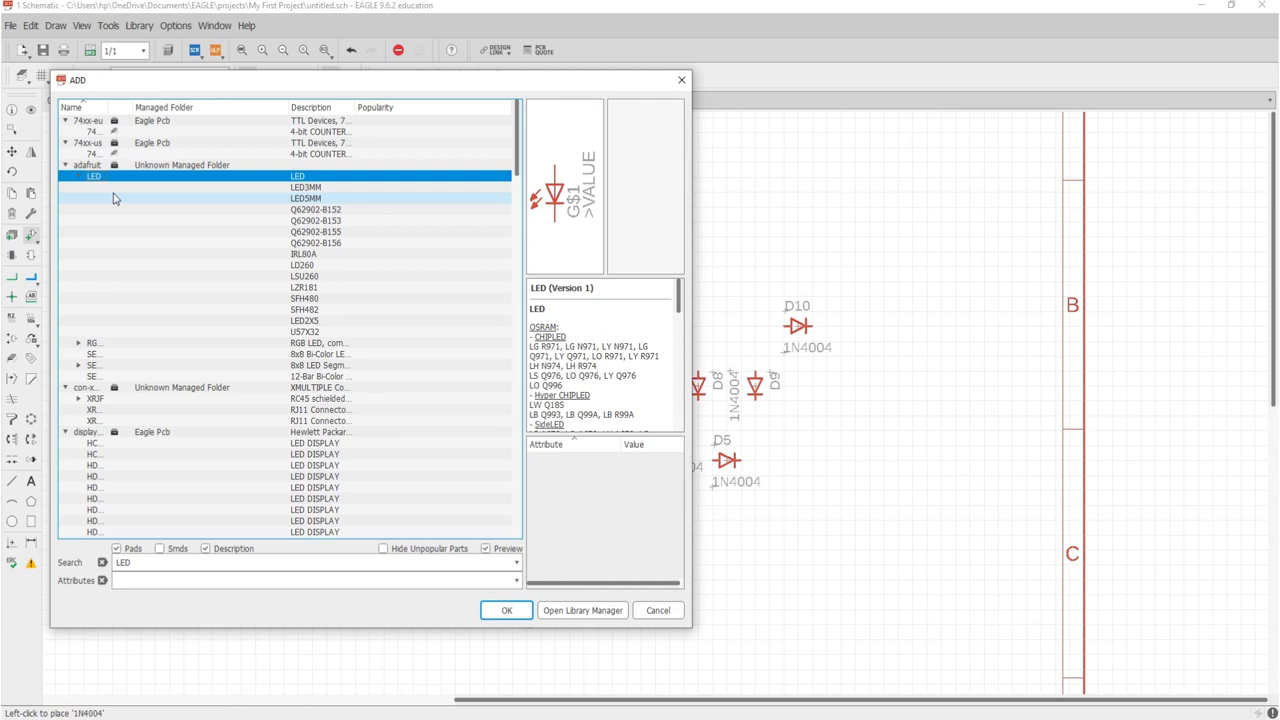
left_click(113, 188)
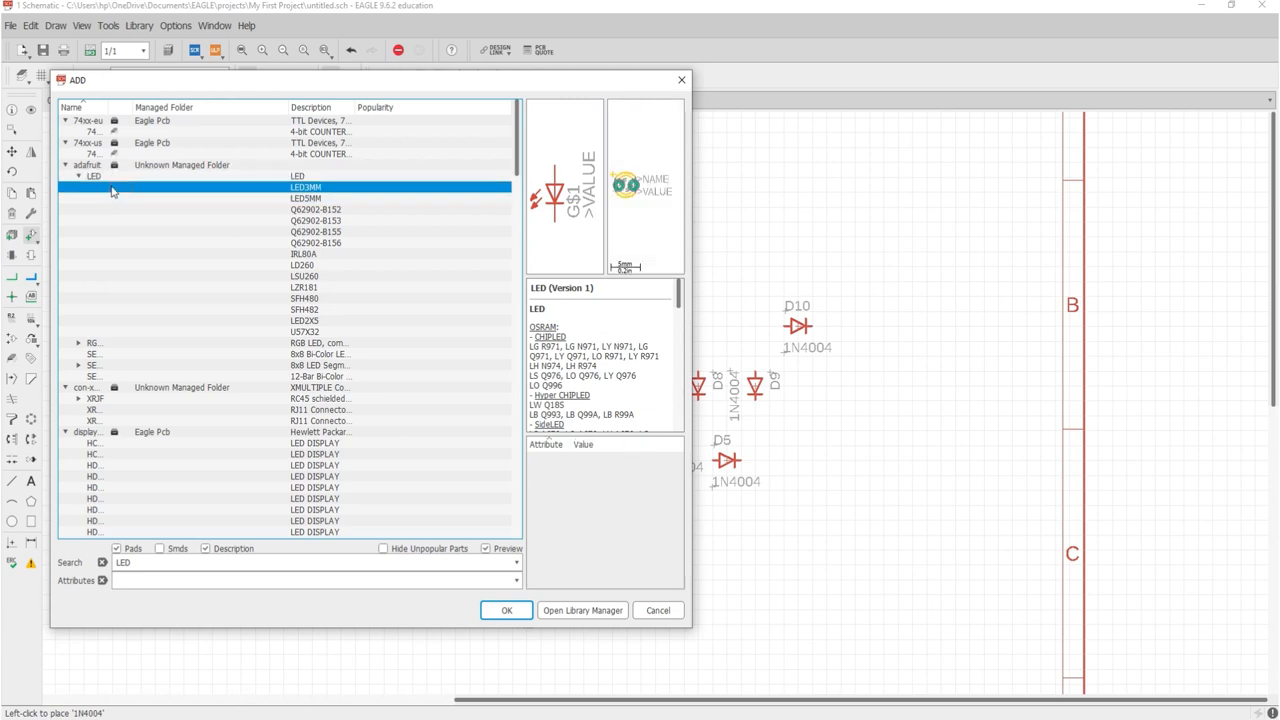
left_click(125, 197)
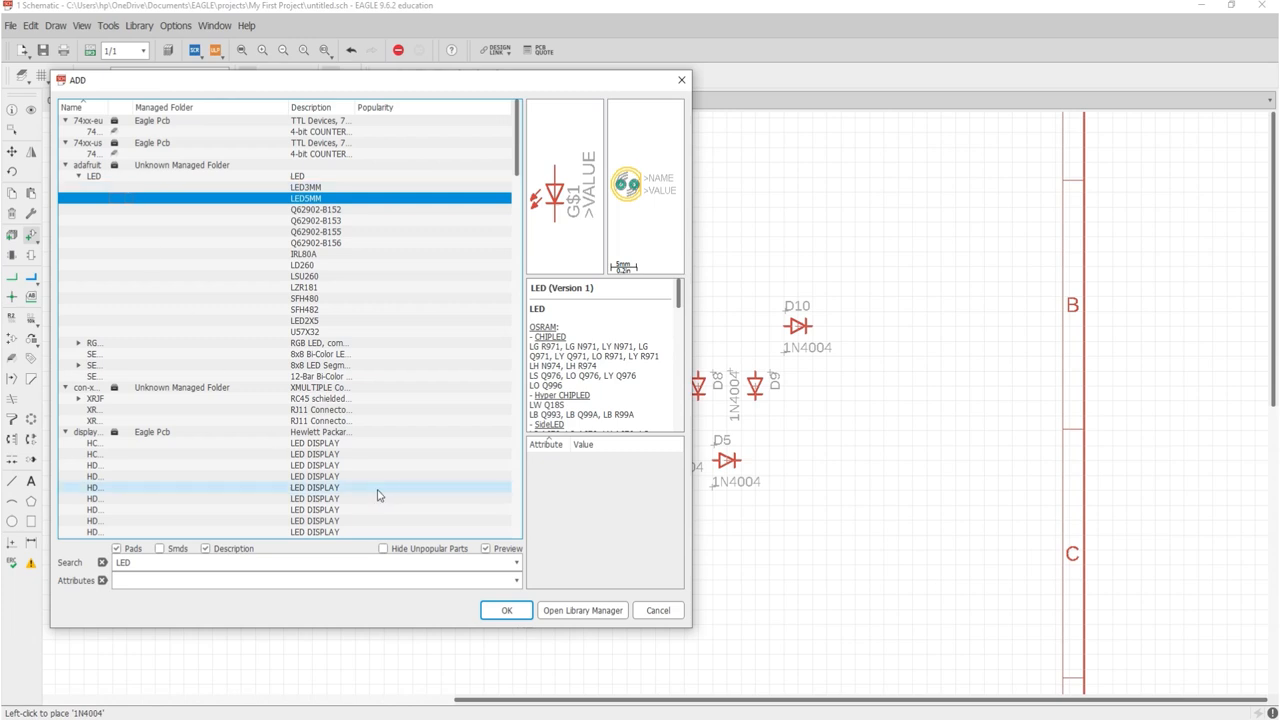
left_click(495, 607)
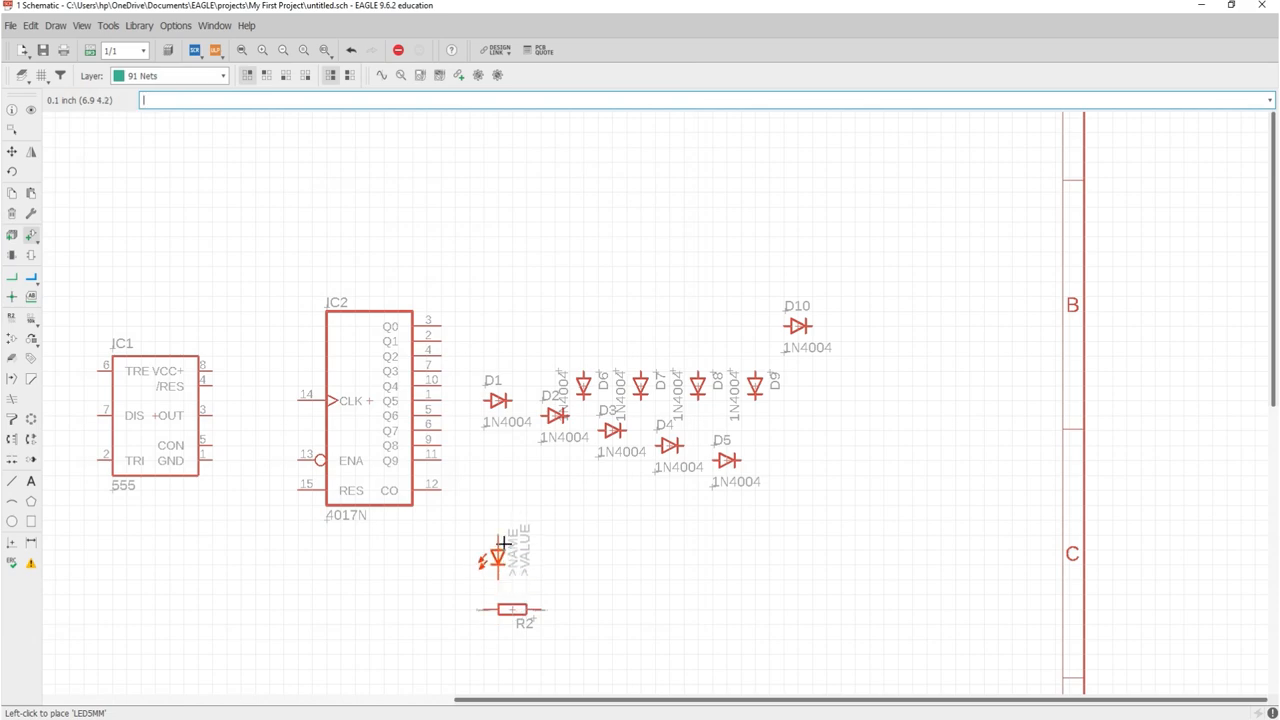
Place six downward-pointing LED5MM parts 0.4 inch apart in a horizontal row between the 1N4004 diodes and resistor R2.
scroll(515, 490, "up", 3)
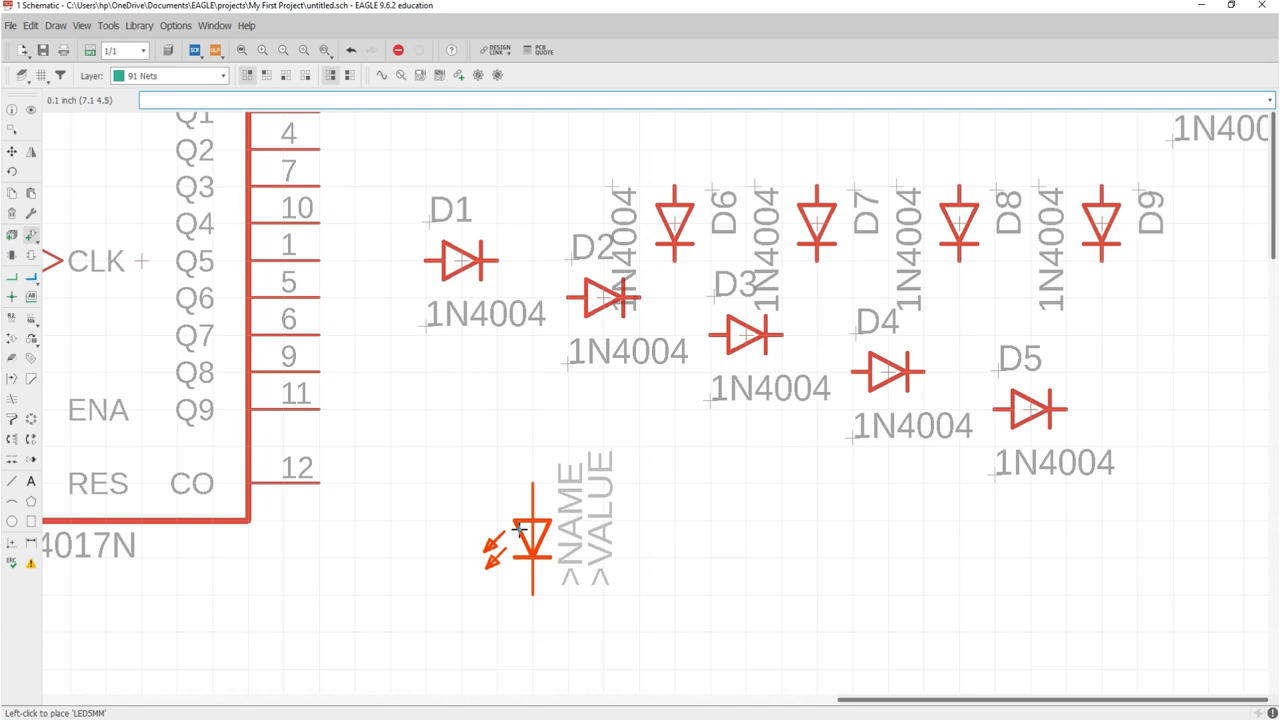
left_click(518, 539)
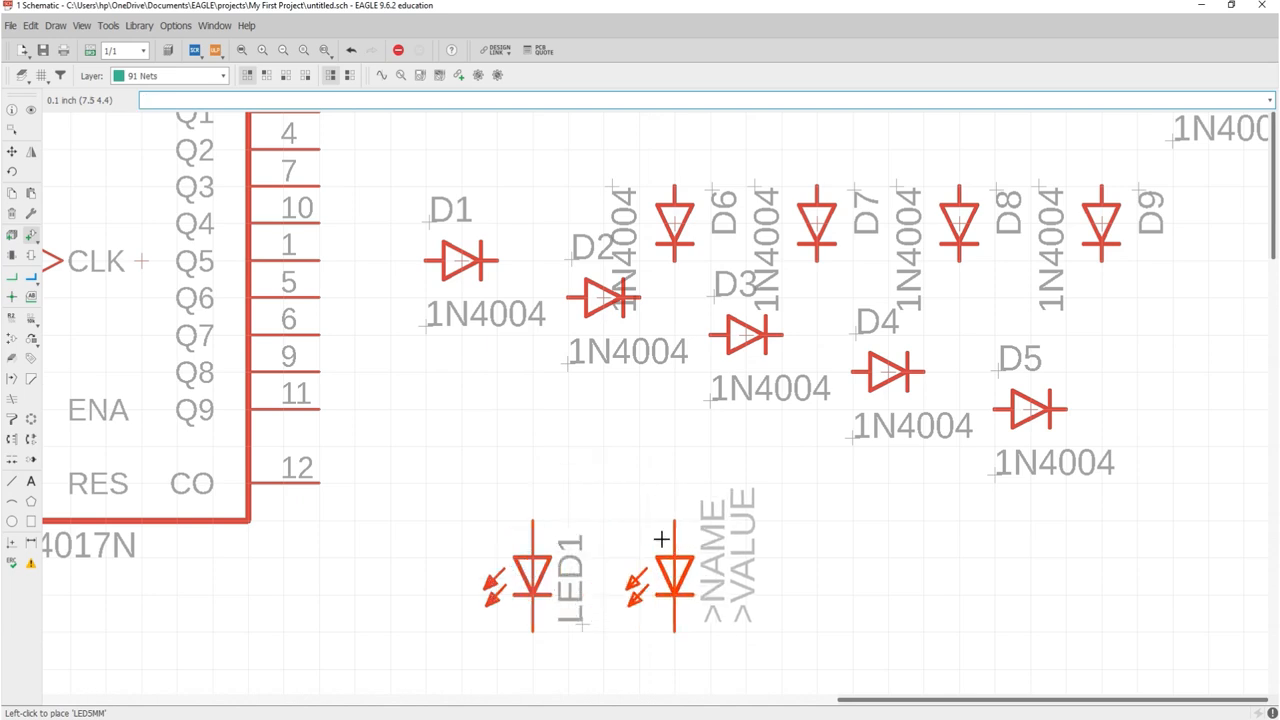
left_click(662, 539)
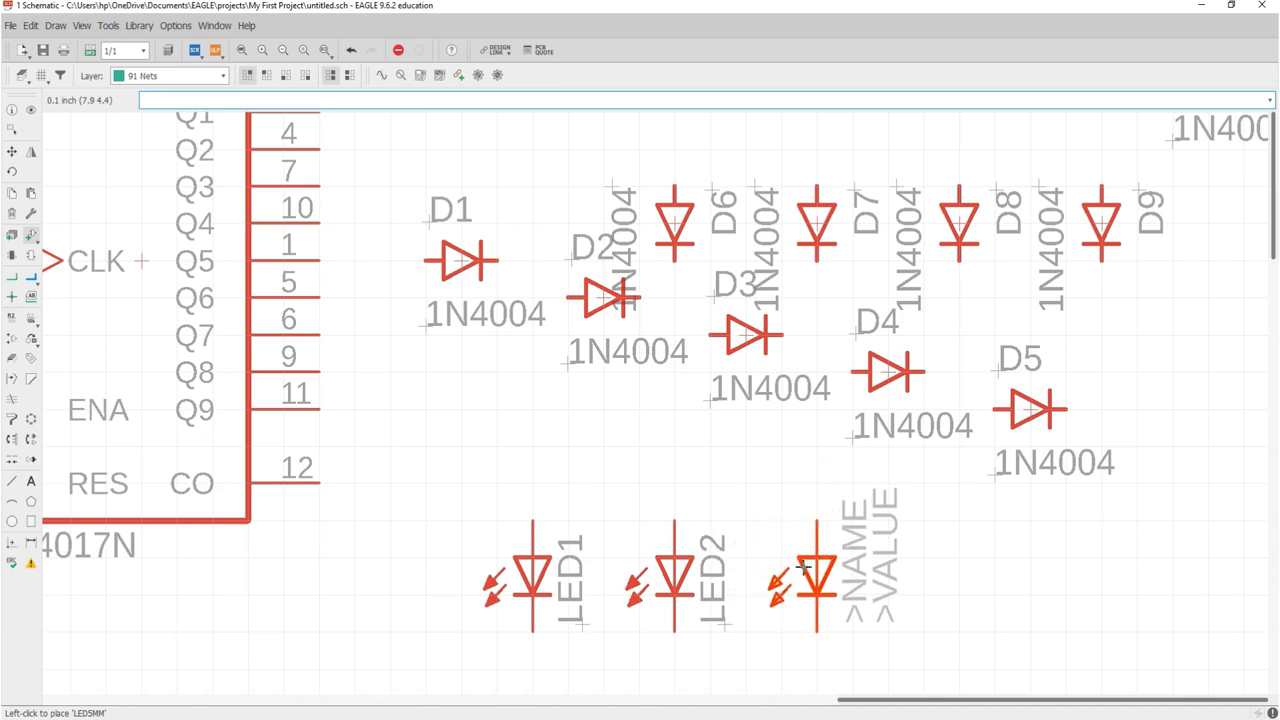
left_click(815, 568)
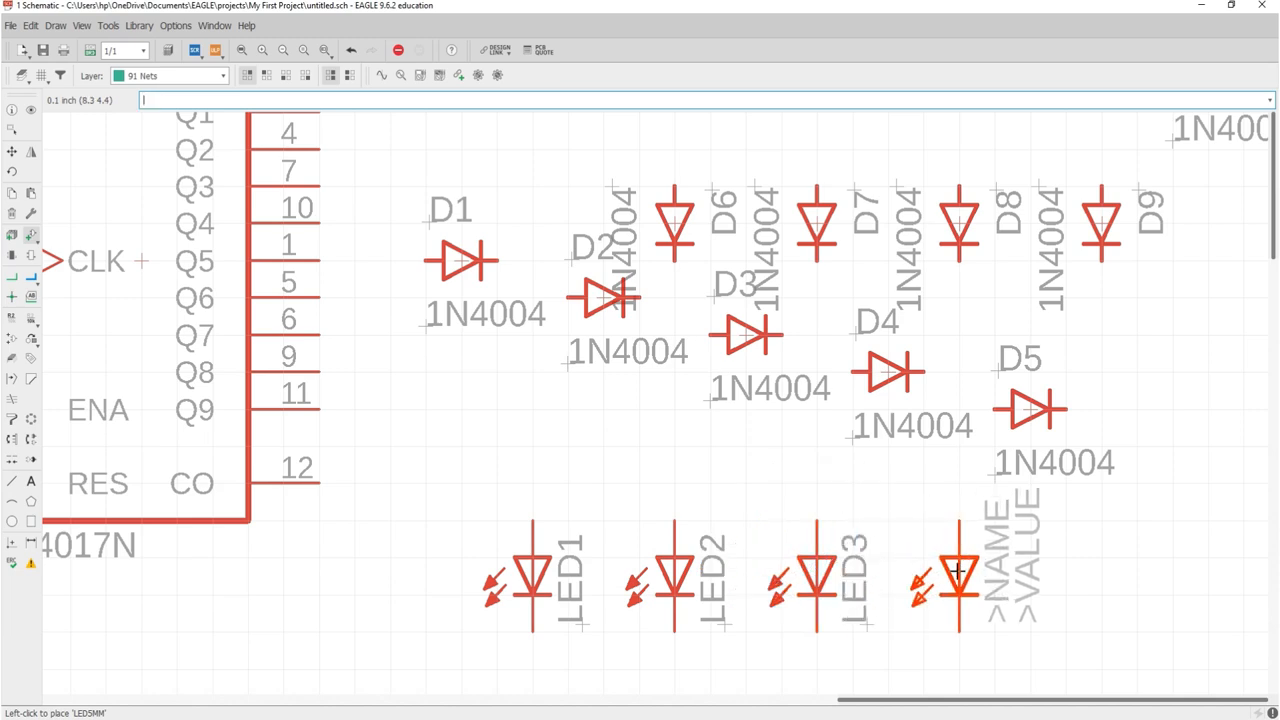
left_click(958, 570)
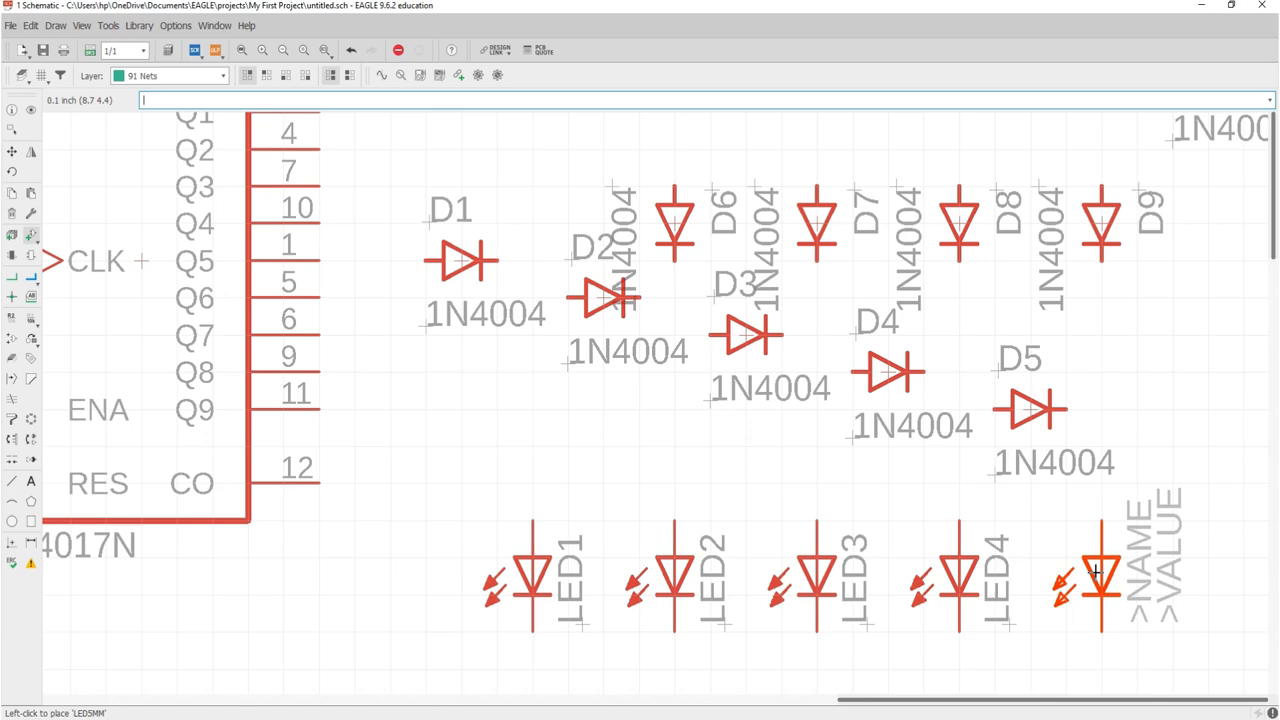
left_click(1101, 570)
scroll(1100, 572, "down", 3)
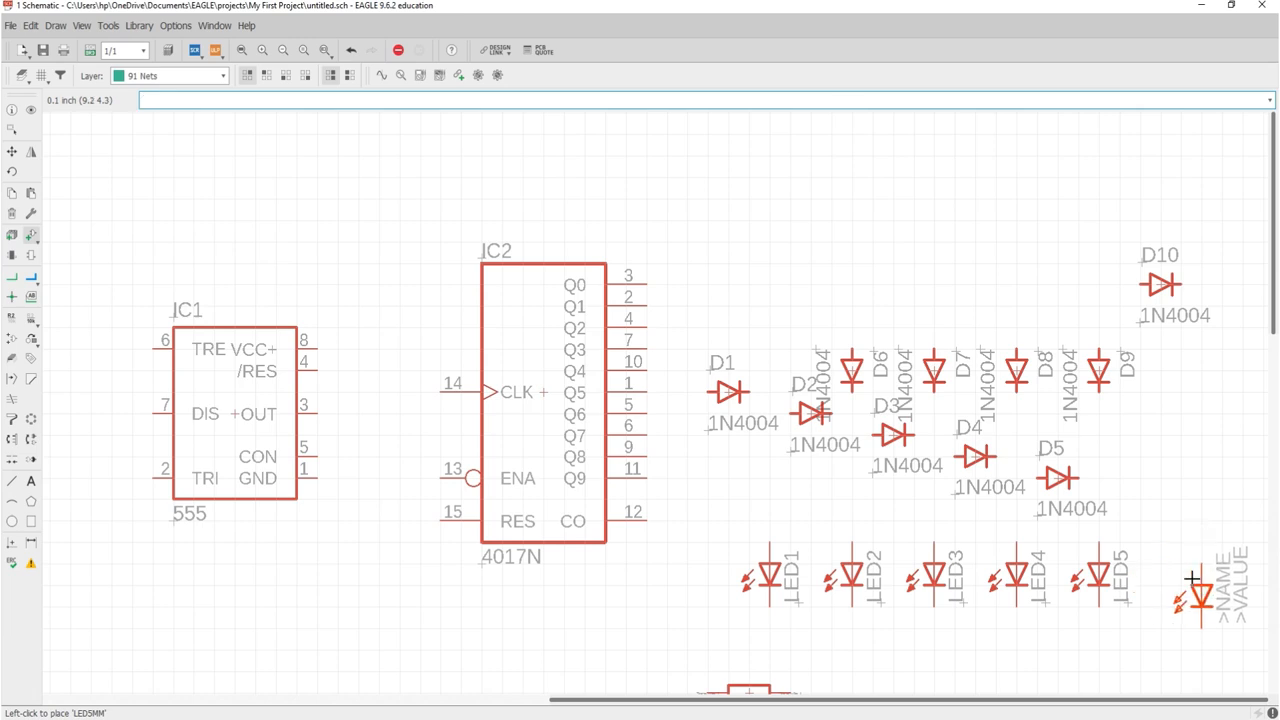
left_click(1181, 570)
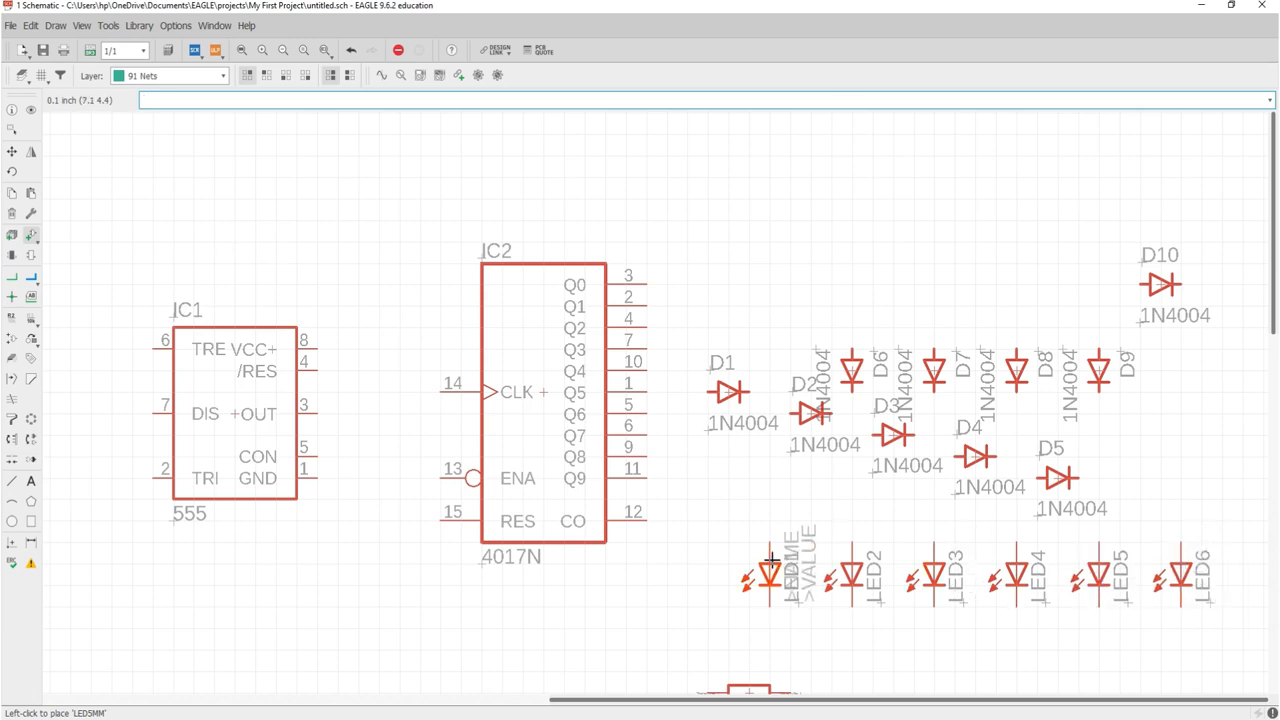
End the LED placement and search the component library for switch.
scroll(777, 557, "down", 2)
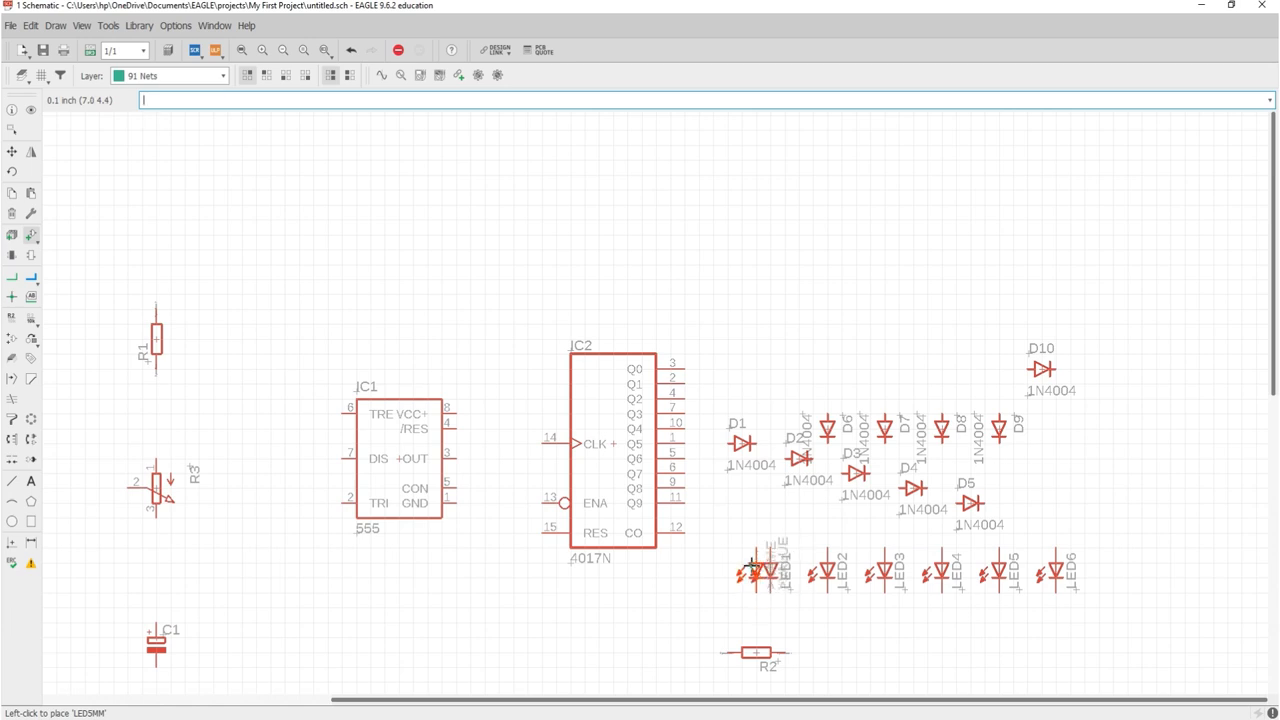
scroll(720, 571, "down", 1)
key("Escape")
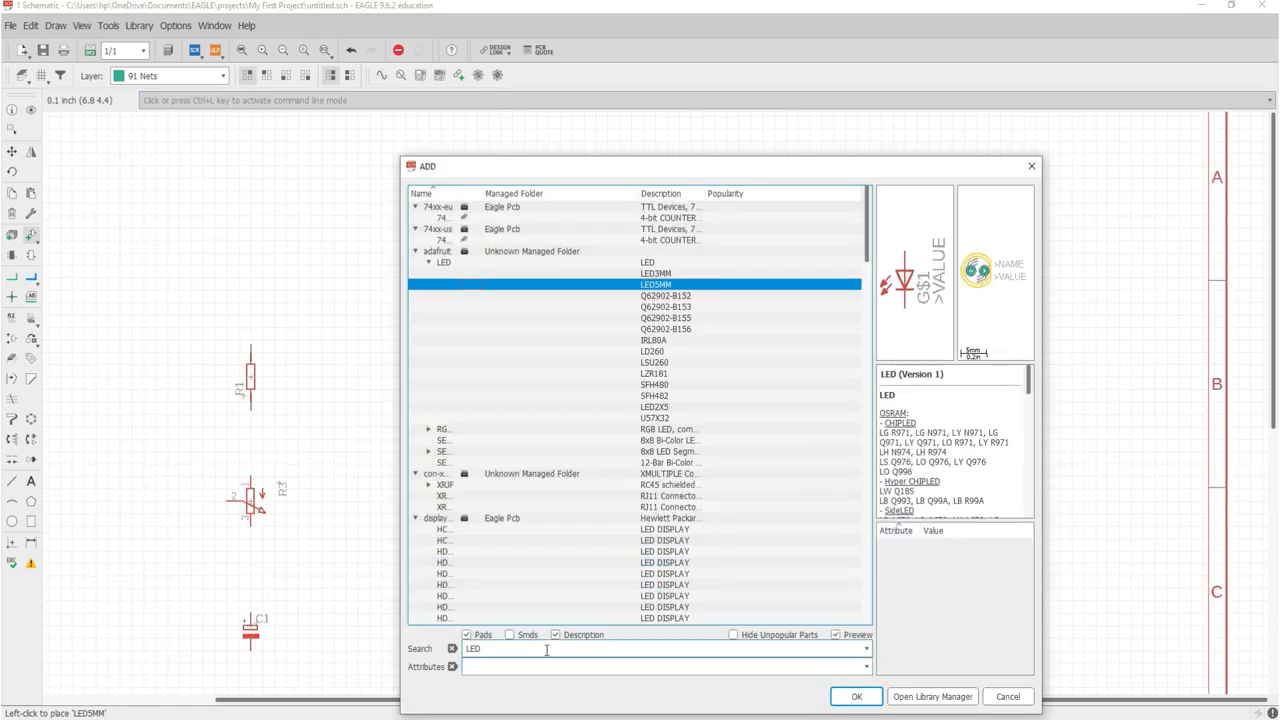
left_click(546, 650)
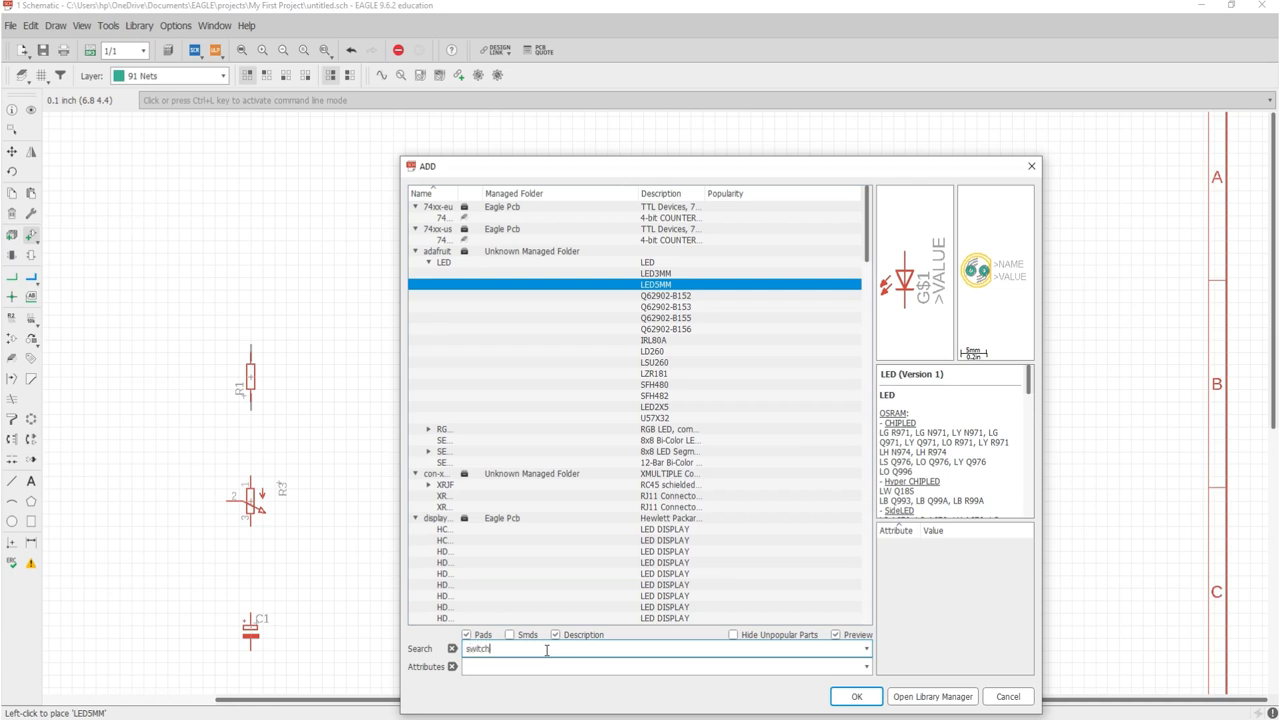
key("Return")
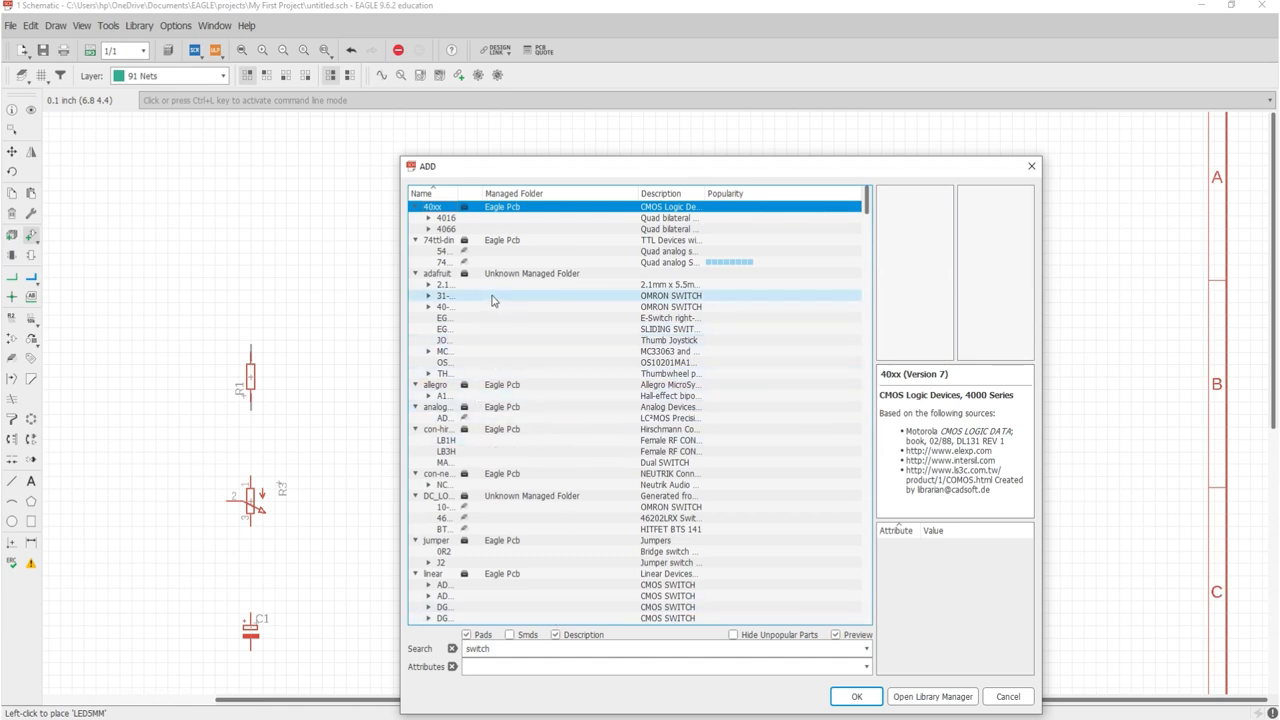
Examine the switch parts in the 40xx, 74ttl-din and adafruit libraries, including the OMRON switch variants and the thumbwheel pot.
left_click(448, 219)
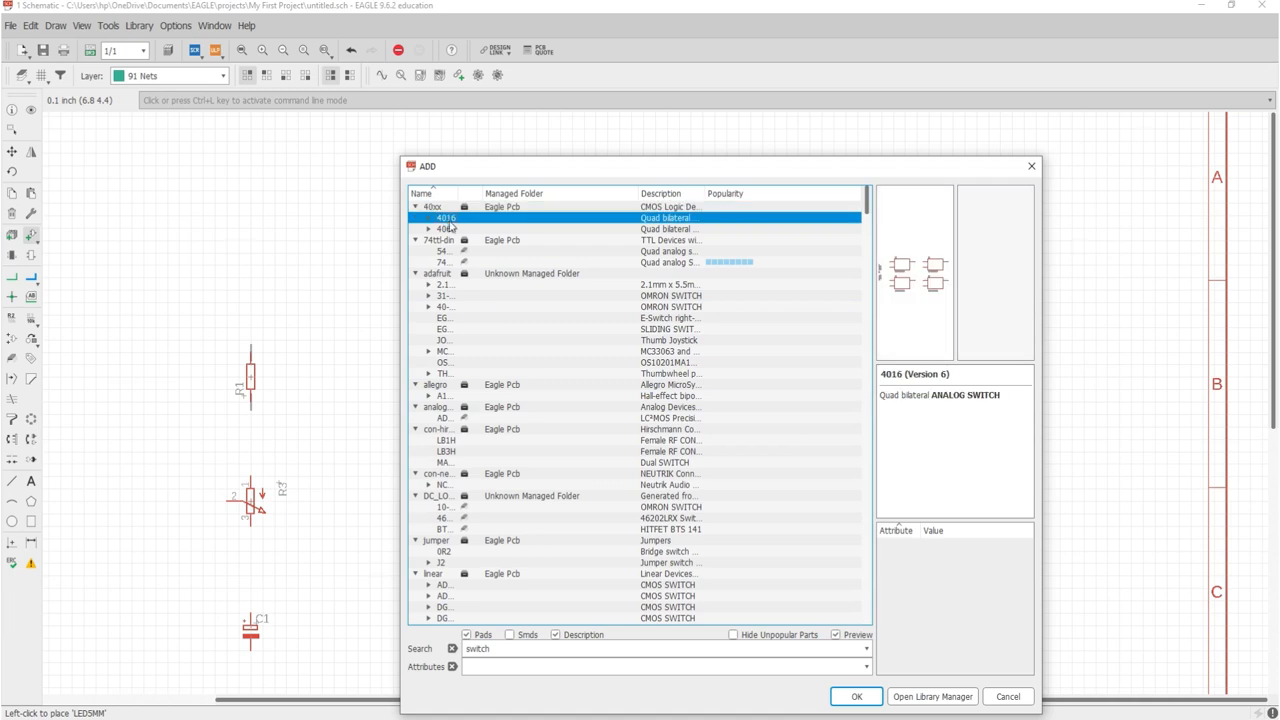
left_click(453, 240)
left_click(457, 251)
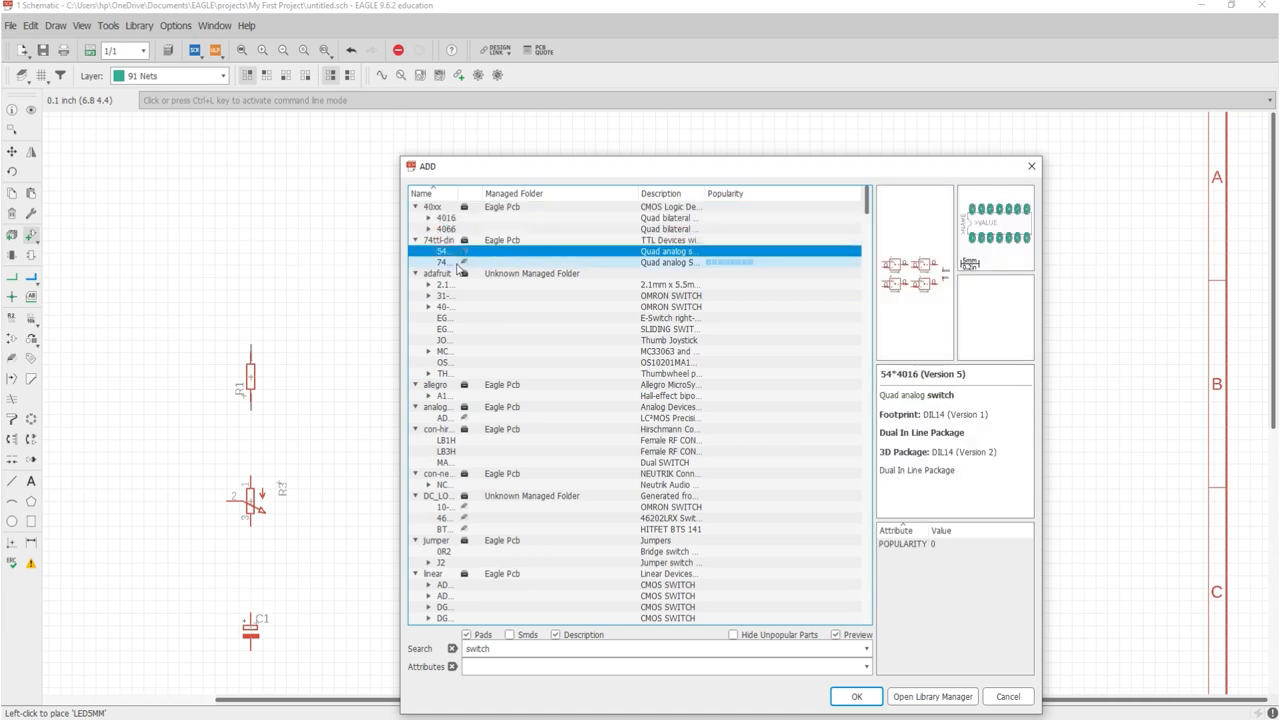
left_click(457, 263)
left_click(467, 286)
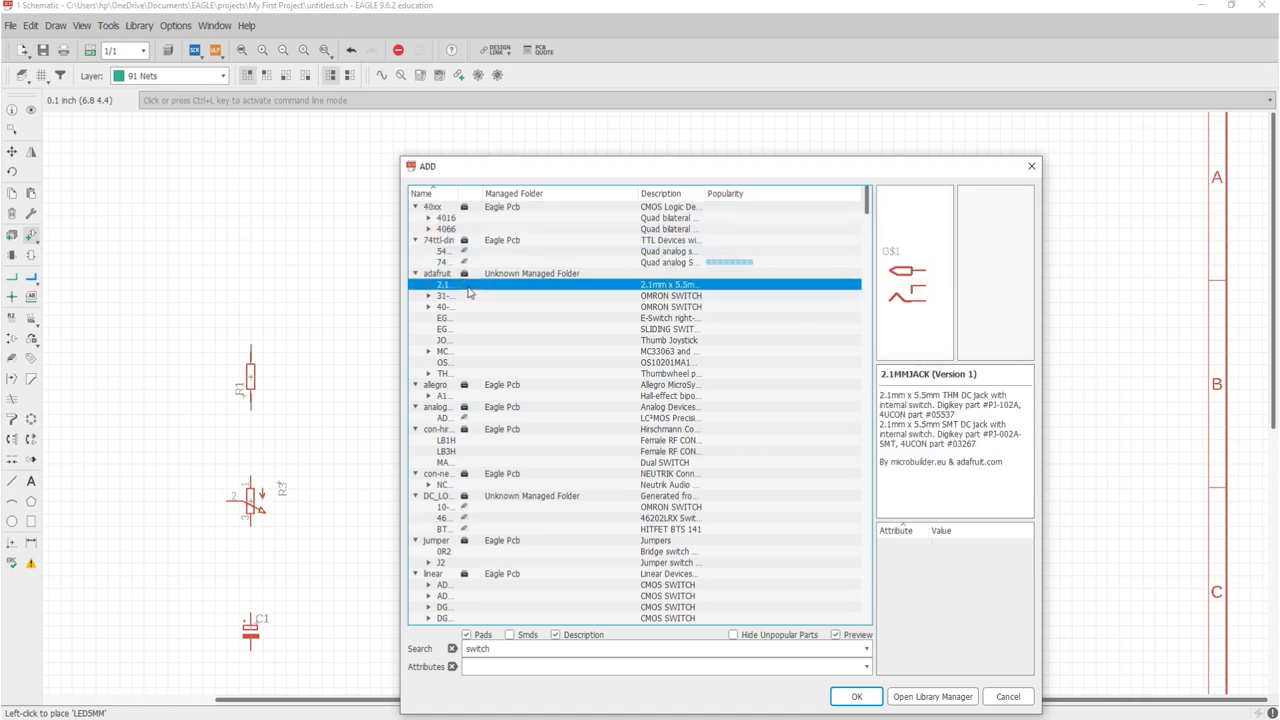
double_click(467, 287)
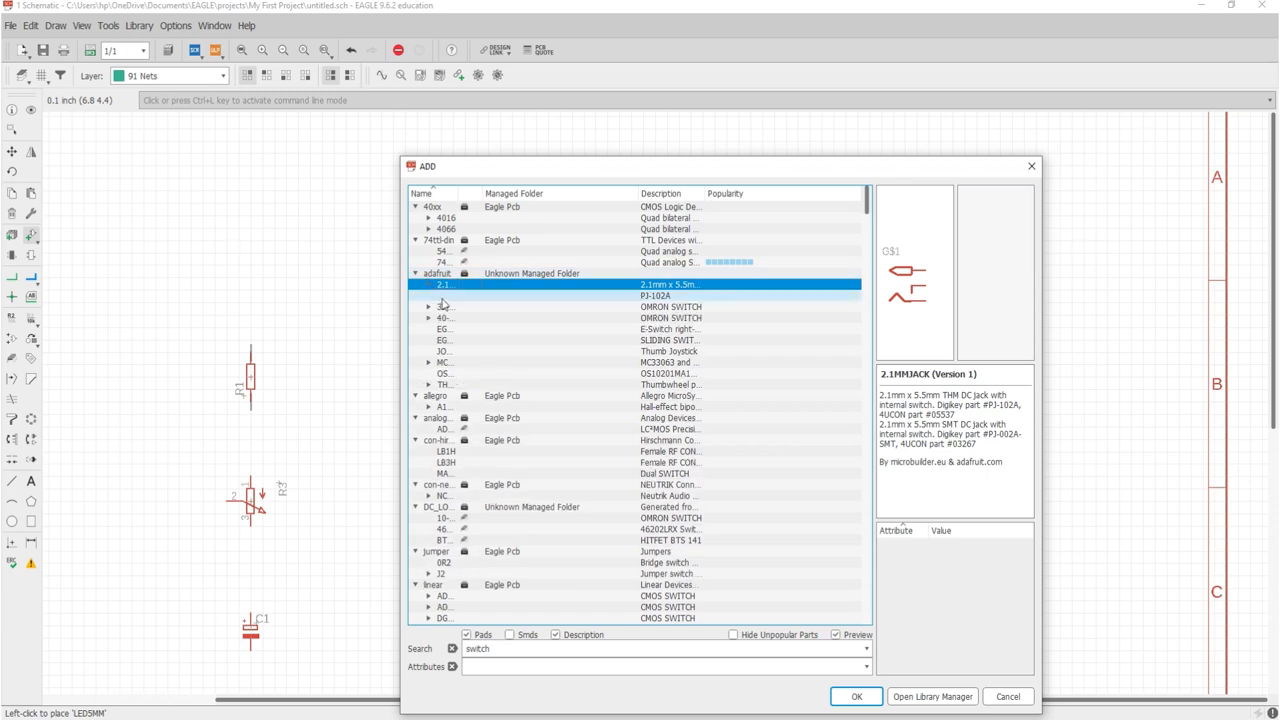
left_click(445, 296)
double_click(445, 307)
left_click(443, 318)
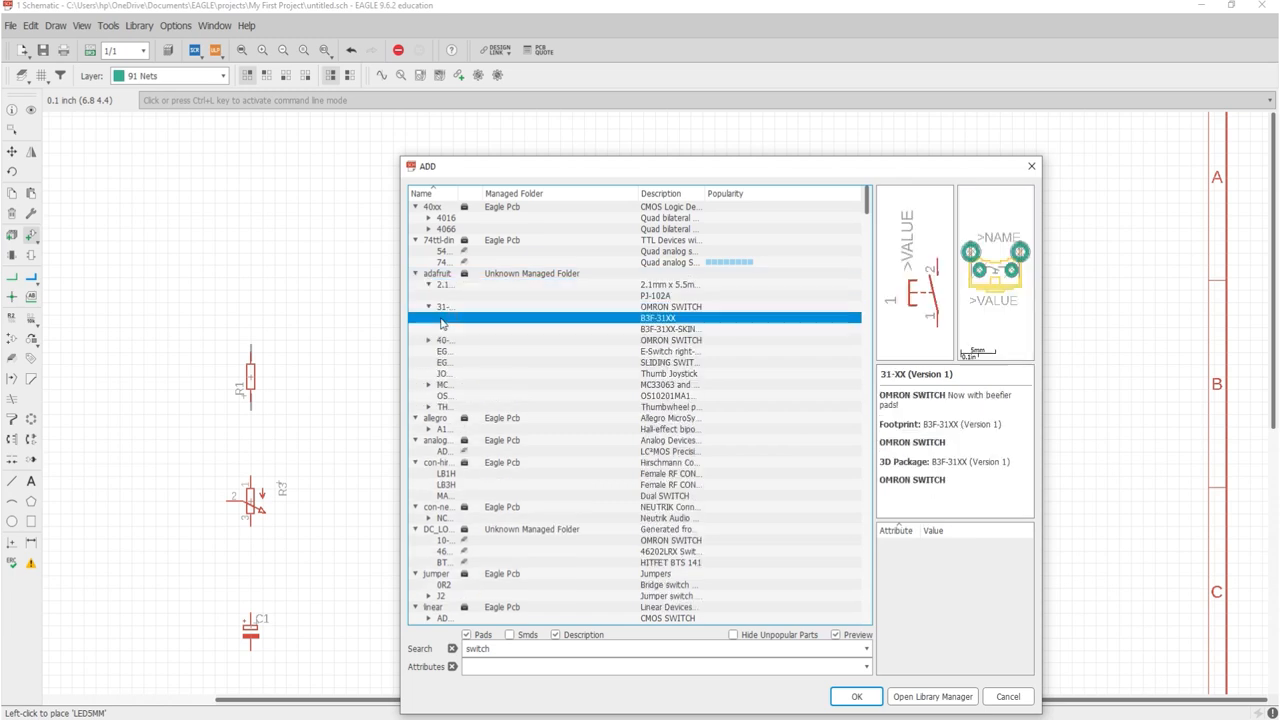
left_click(443, 329)
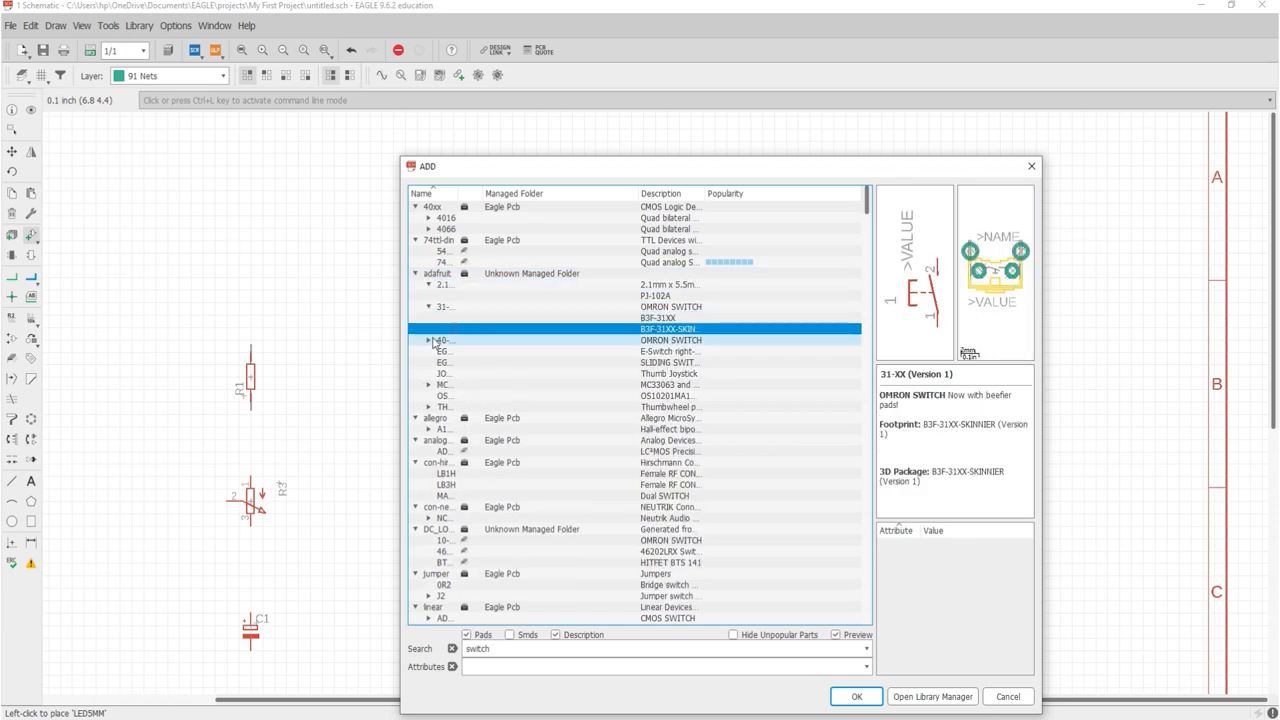
double_click(432, 341)
left_click(434, 351)
scroll(438, 350, "down", 2)
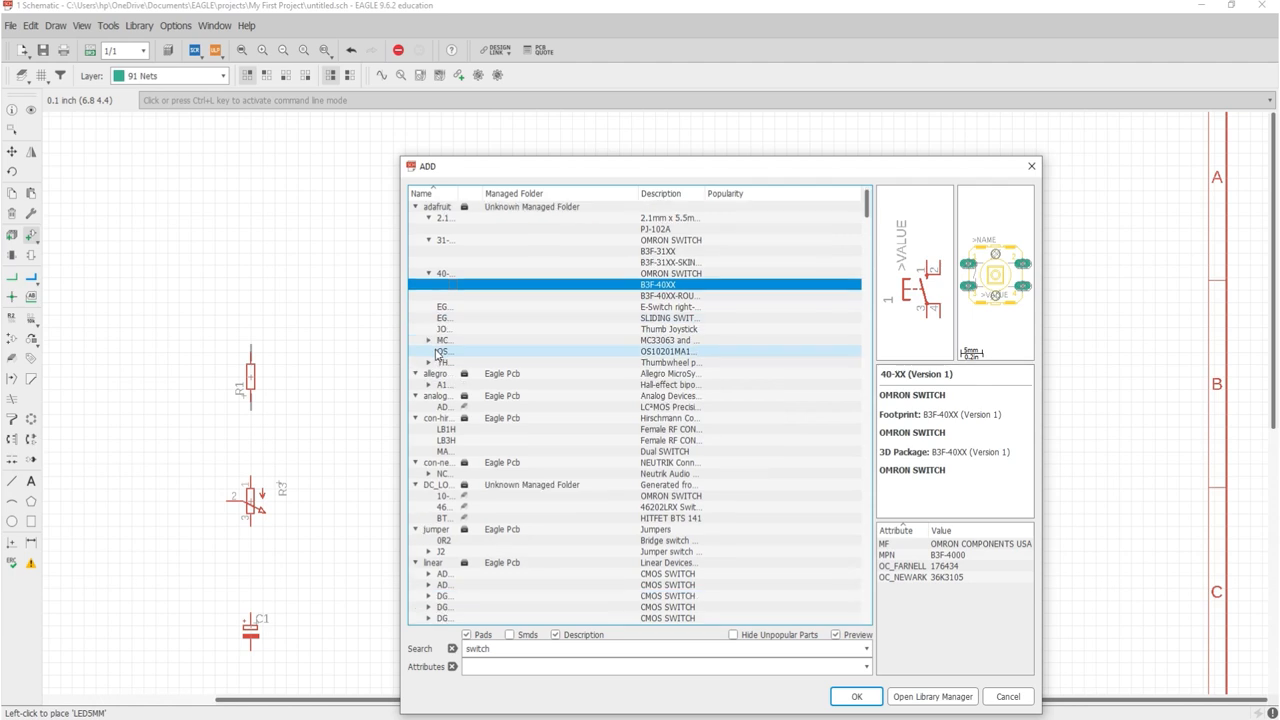
left_click(439, 351)
left_click(439, 340)
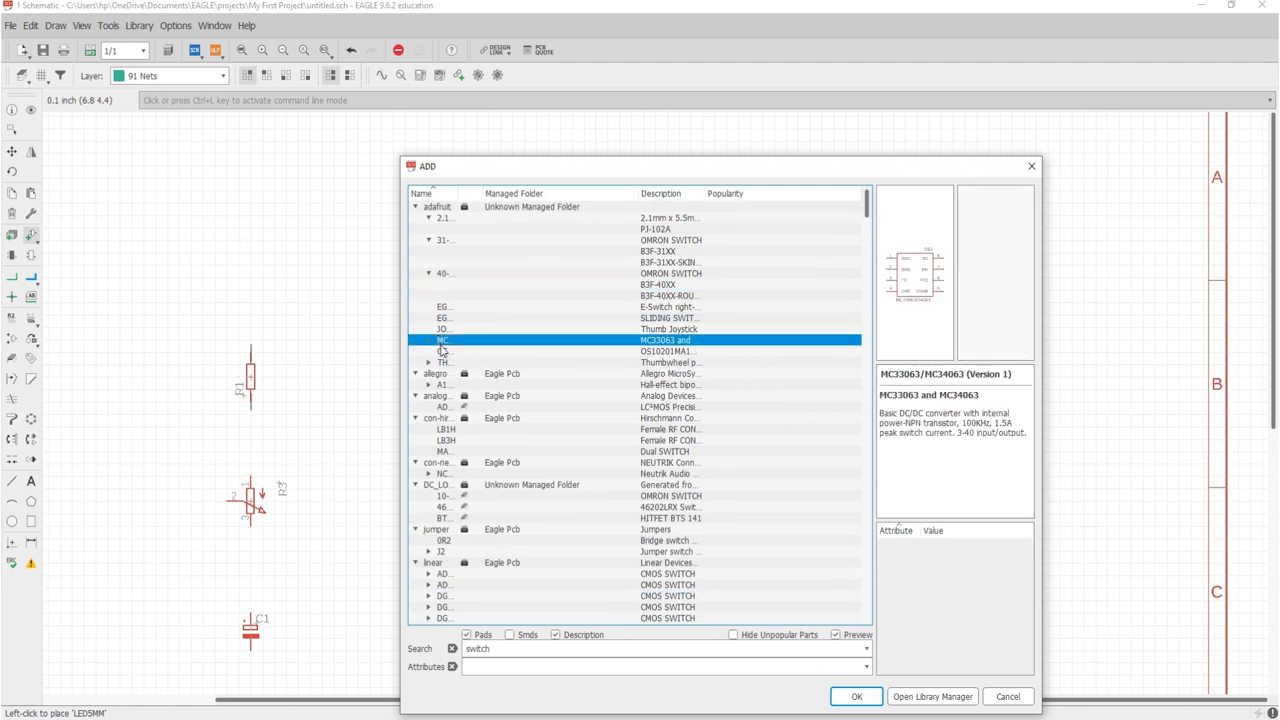
left_click(440, 351)
left_click(441, 362)
scroll(441, 365, "down", 1)
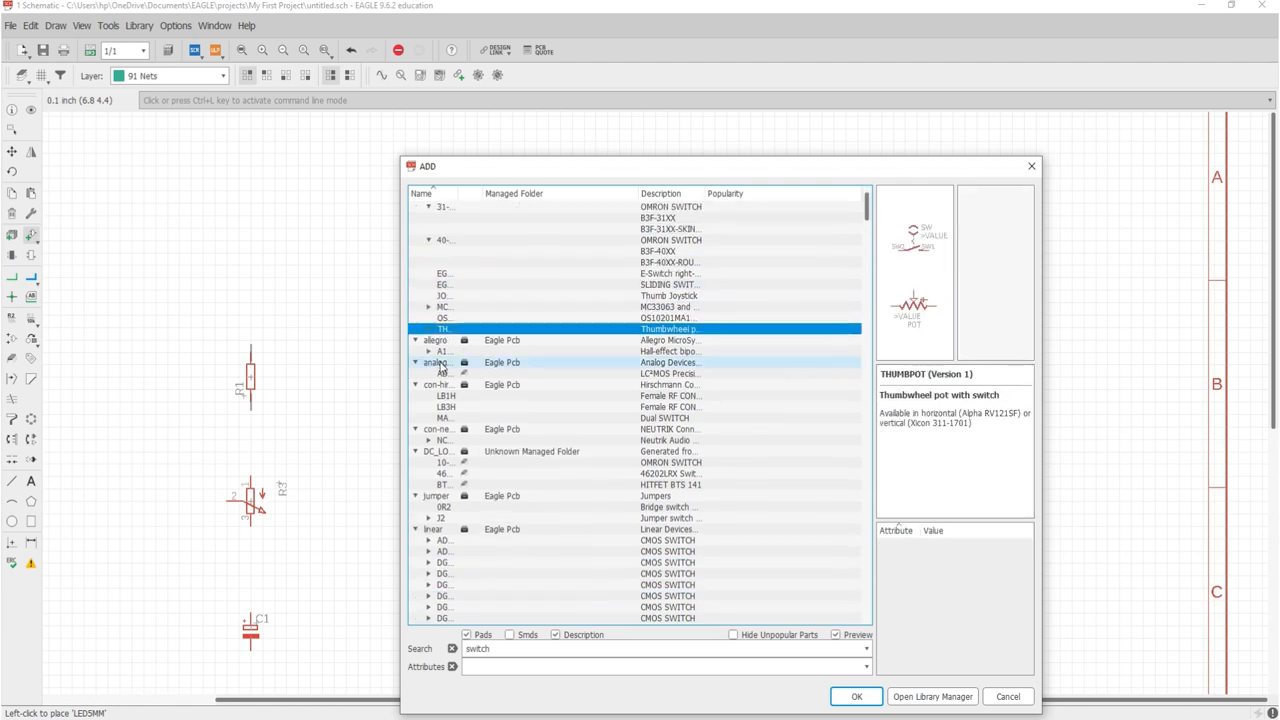
Examine the switch parts in the allegro, analog devices, connector, jumper, linear and maxim libraries for a suitable symbol and package.
double_click(438, 351)
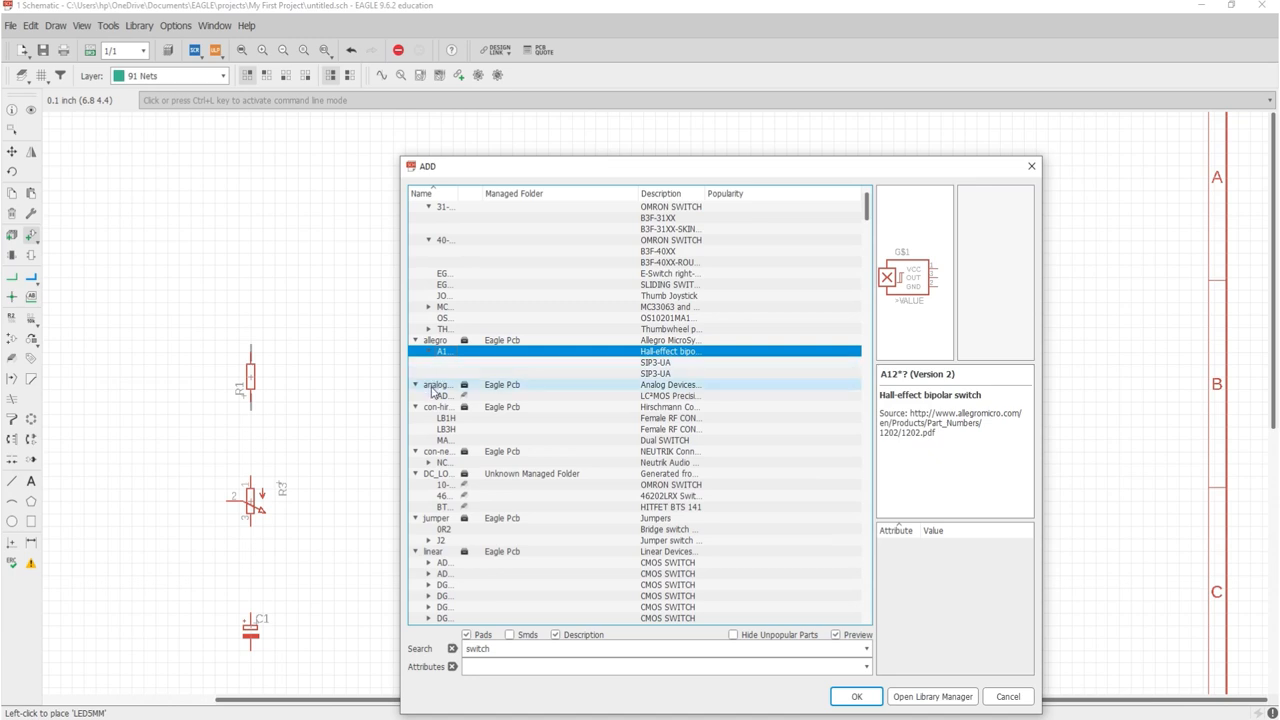
left_click(434, 386)
left_click(440, 398)
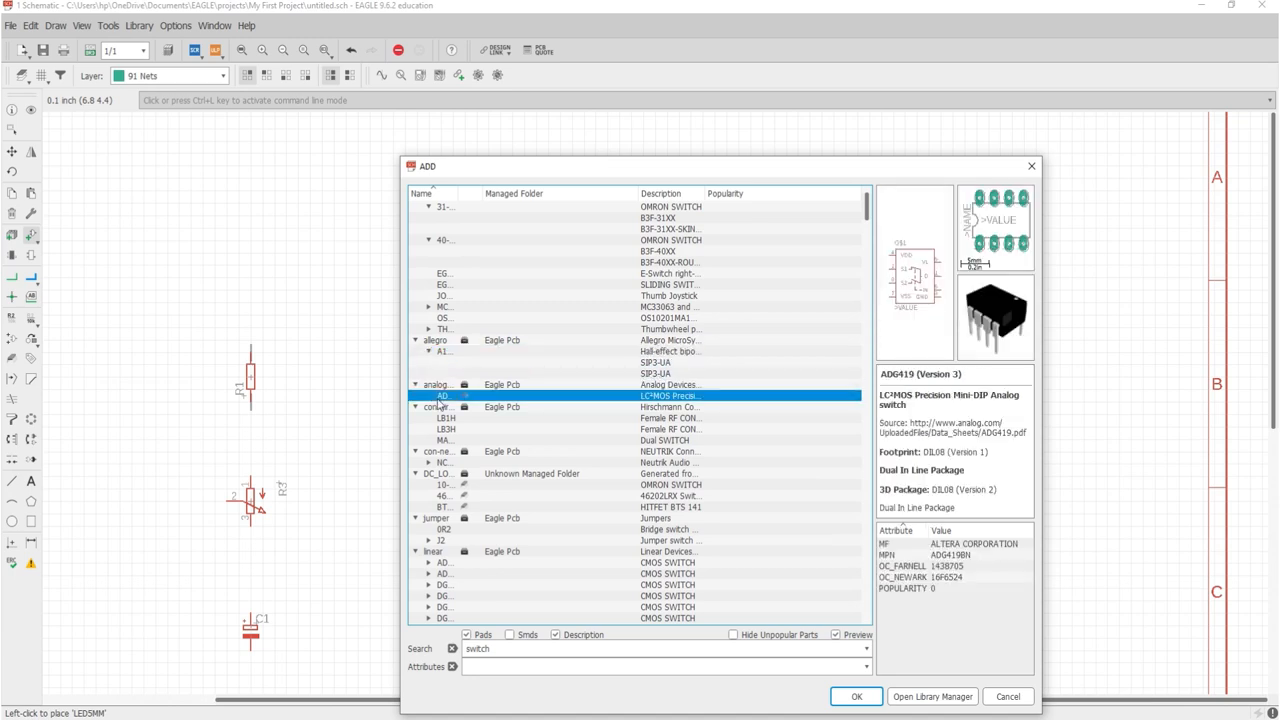
scroll(440, 403, "down", 1)
left_click(443, 385)
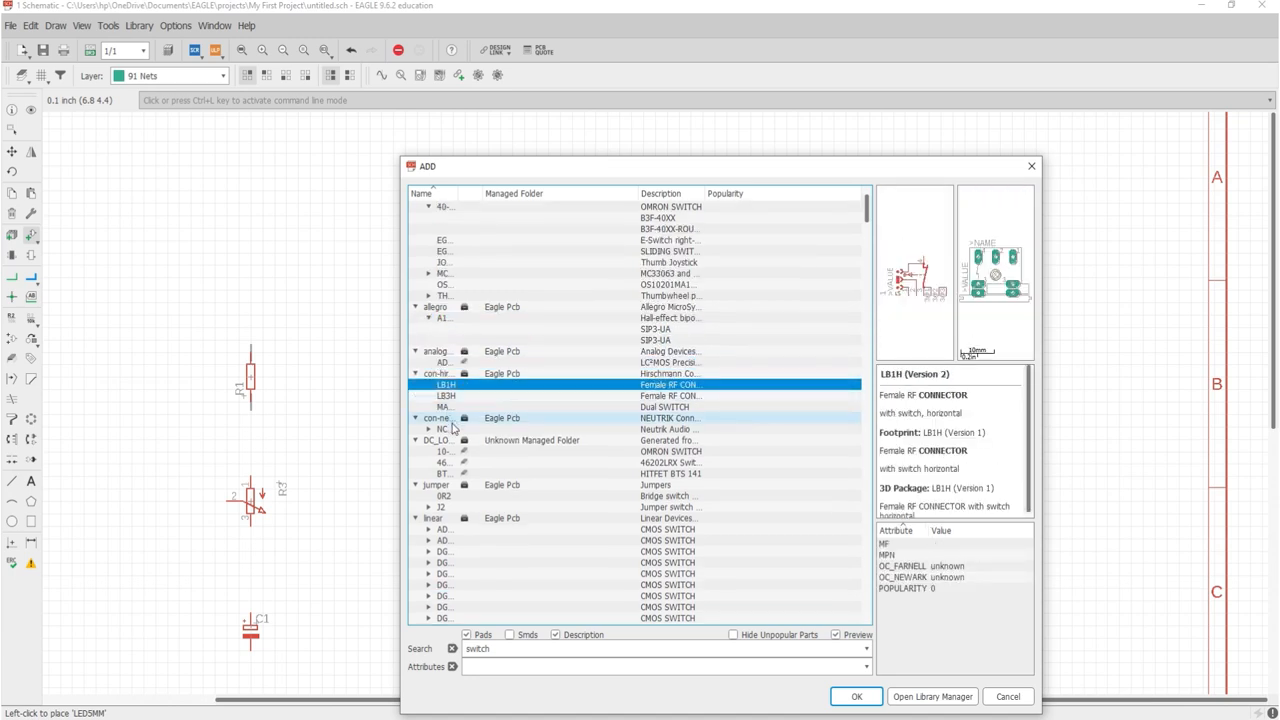
left_click(443, 429)
scroll(452, 427, "down", 1)
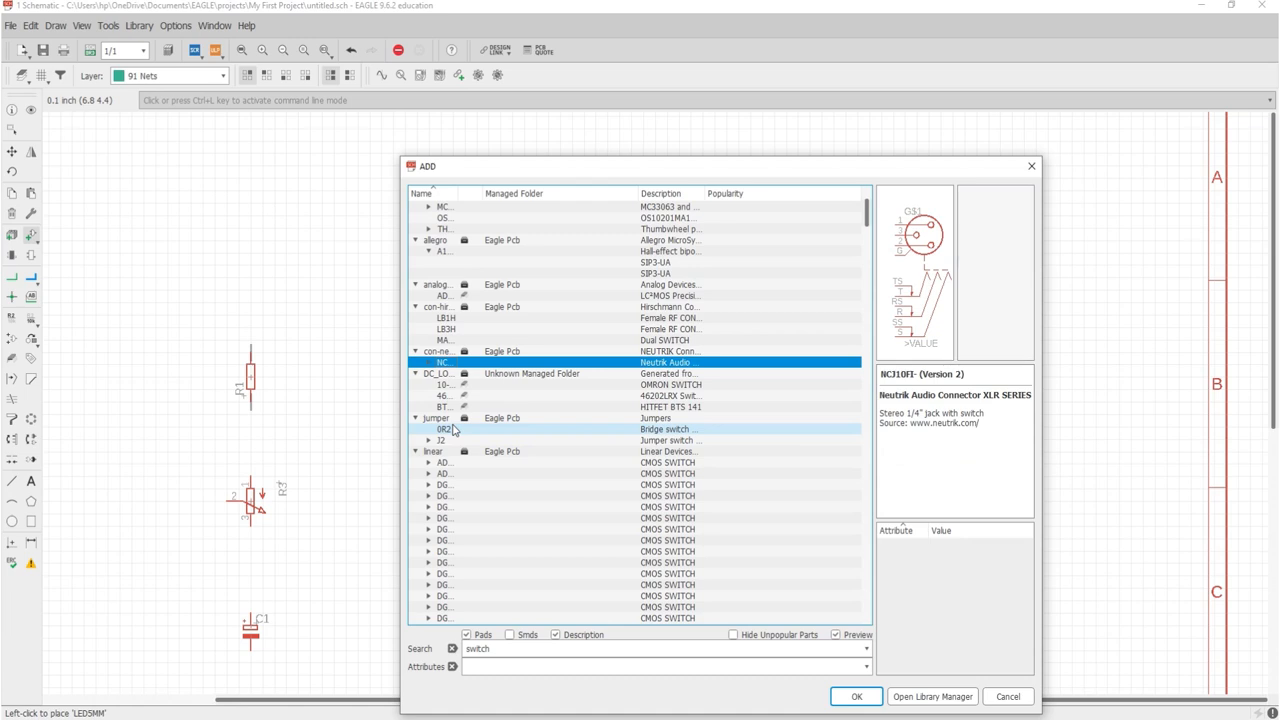
left_click(454, 430)
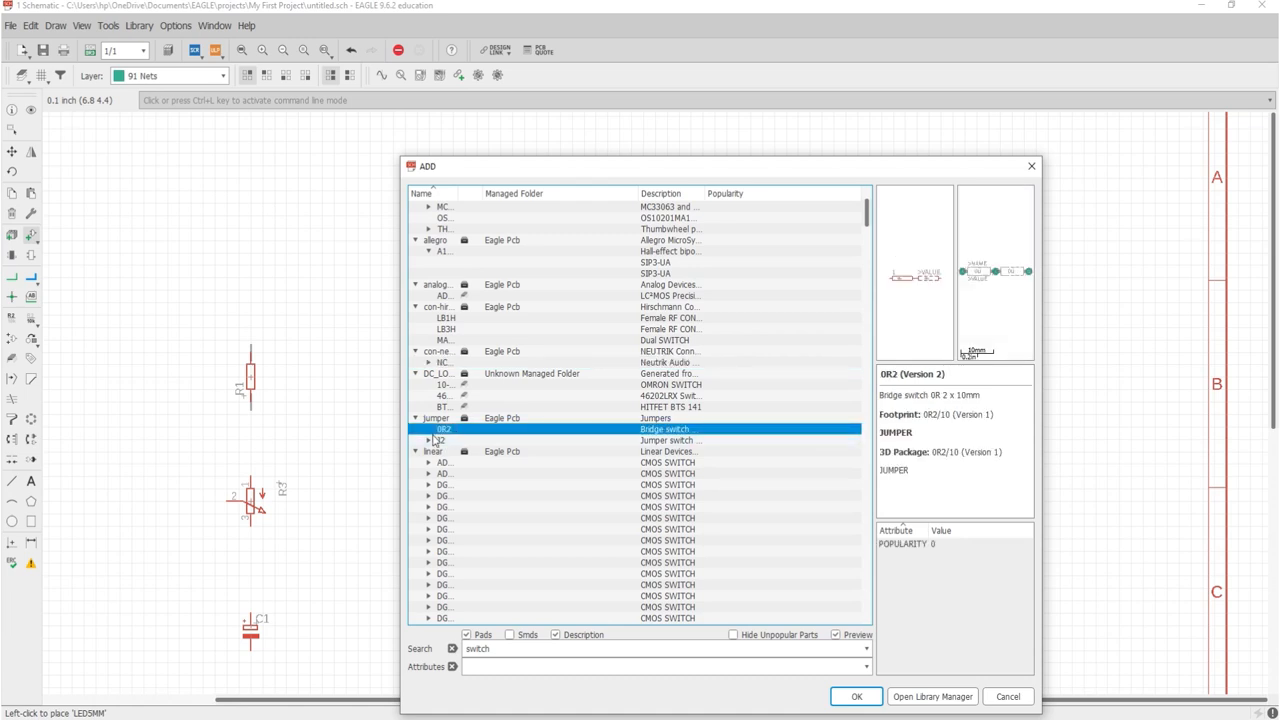
left_click(429, 440)
left_click(449, 451)
scroll(449, 455, "down", 2)
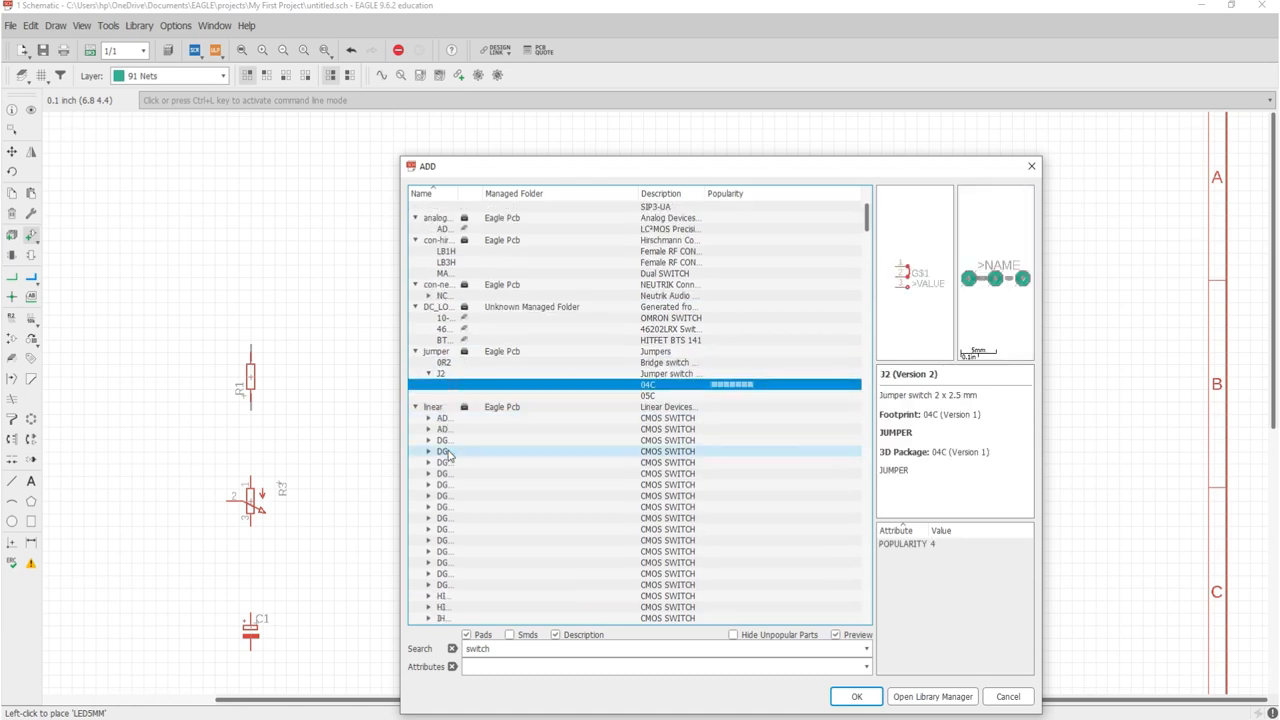
left_click(449, 452)
scroll(449, 455, "down", 7)
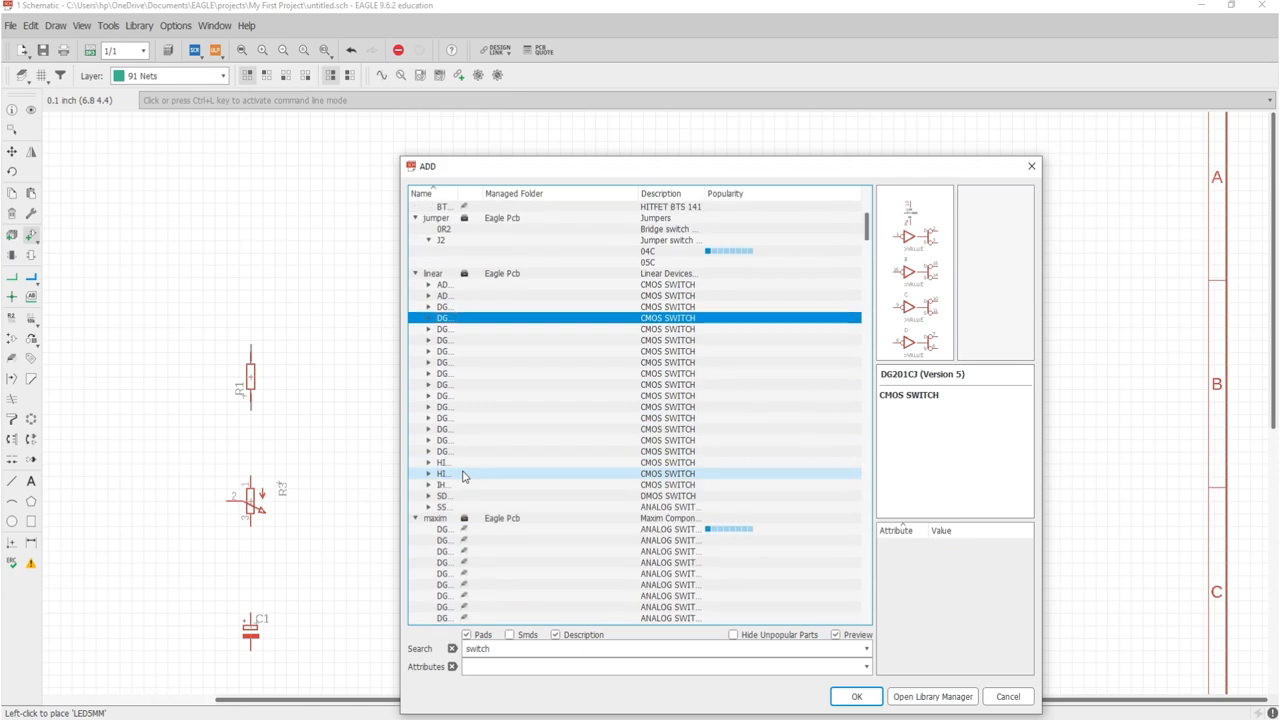
left_click(462, 466)
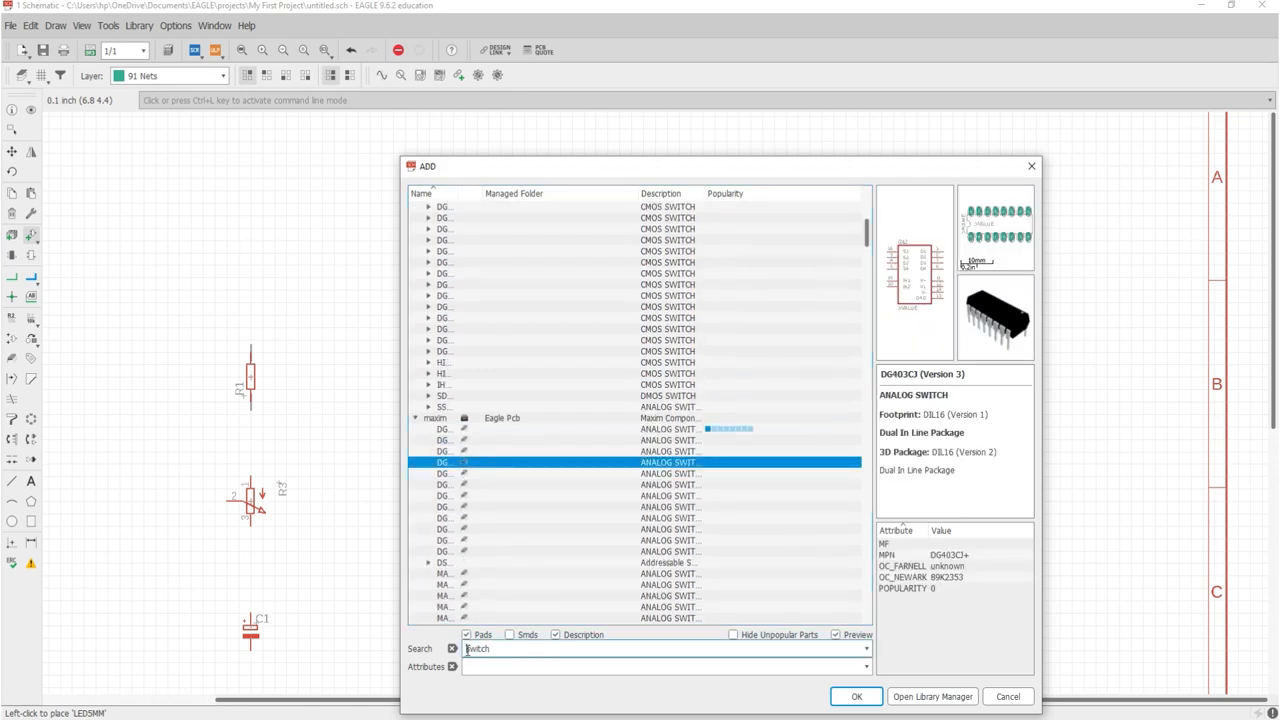
Search the component library for rocker switch and examine the WS-RSTV variants in the first Wurth Elektronik library.
type("rocker")
key("Return")
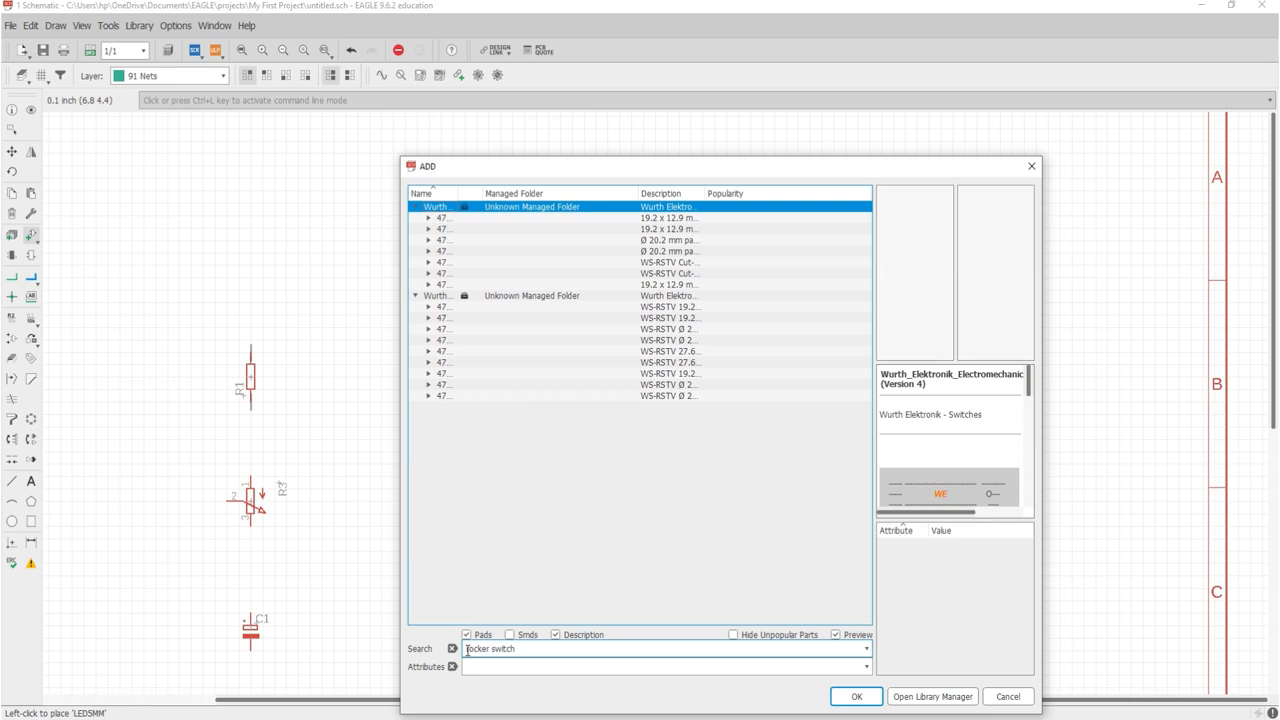
left_click(586, 219)
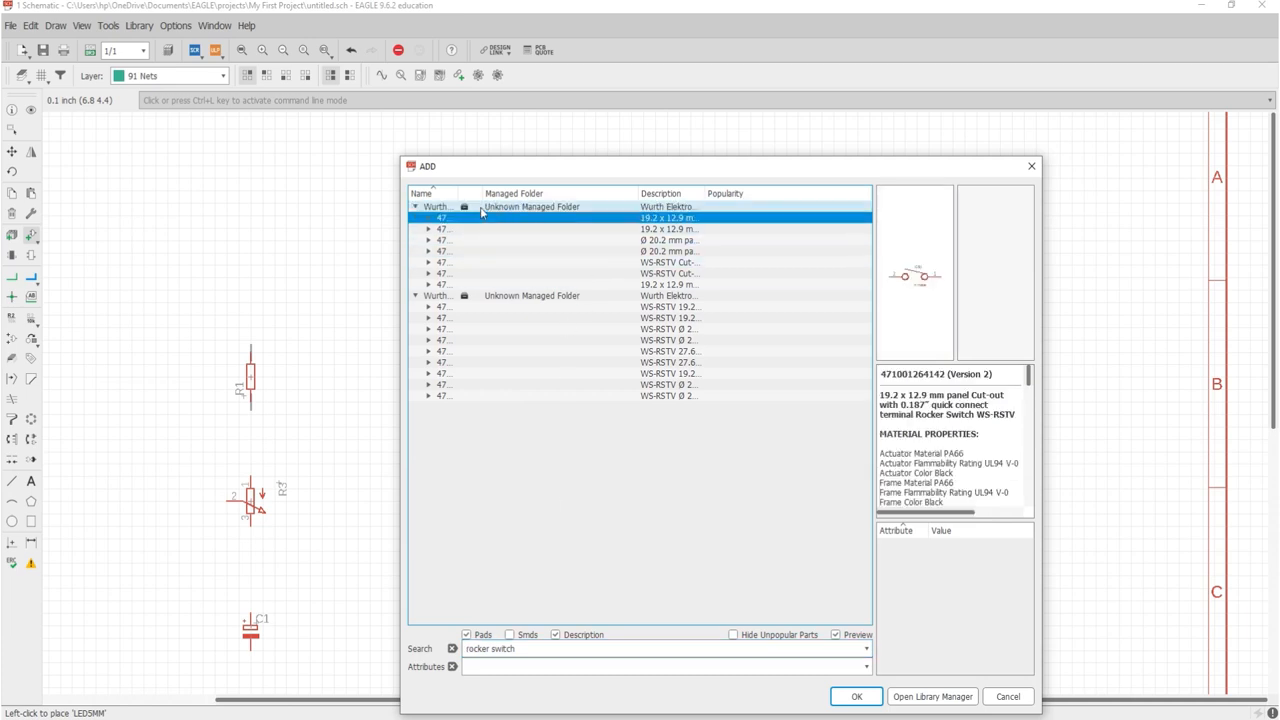
left_click(429, 217)
left_click(443, 230)
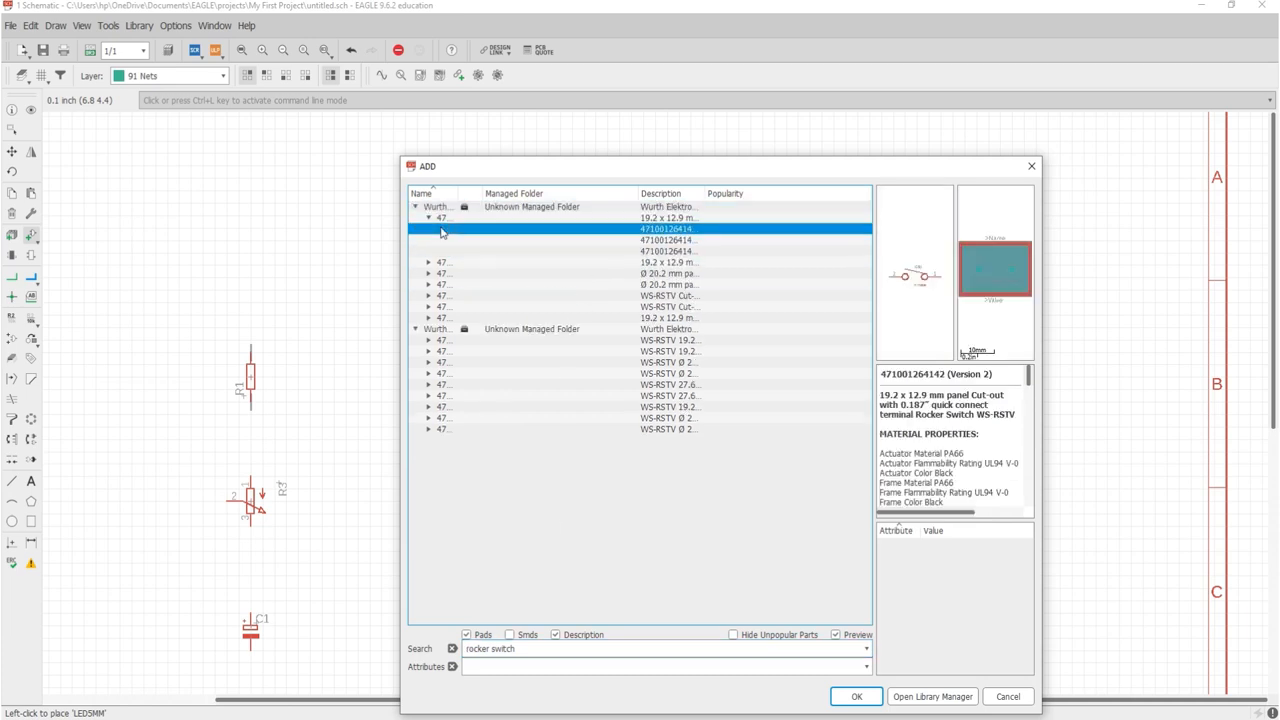
key("Down")
key("Down")
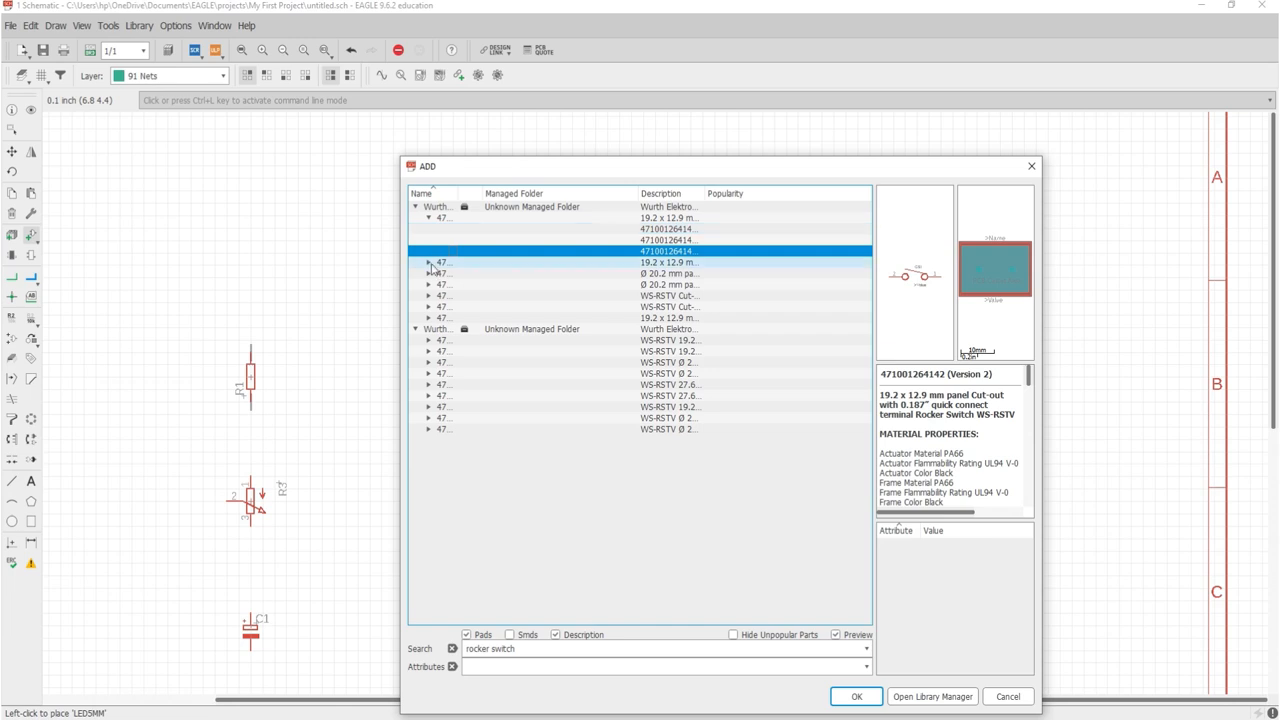
left_click(430, 263)
left_click(439, 273)
key("Down")
key("Down")
key("Down")
key("Down")
key("Down")
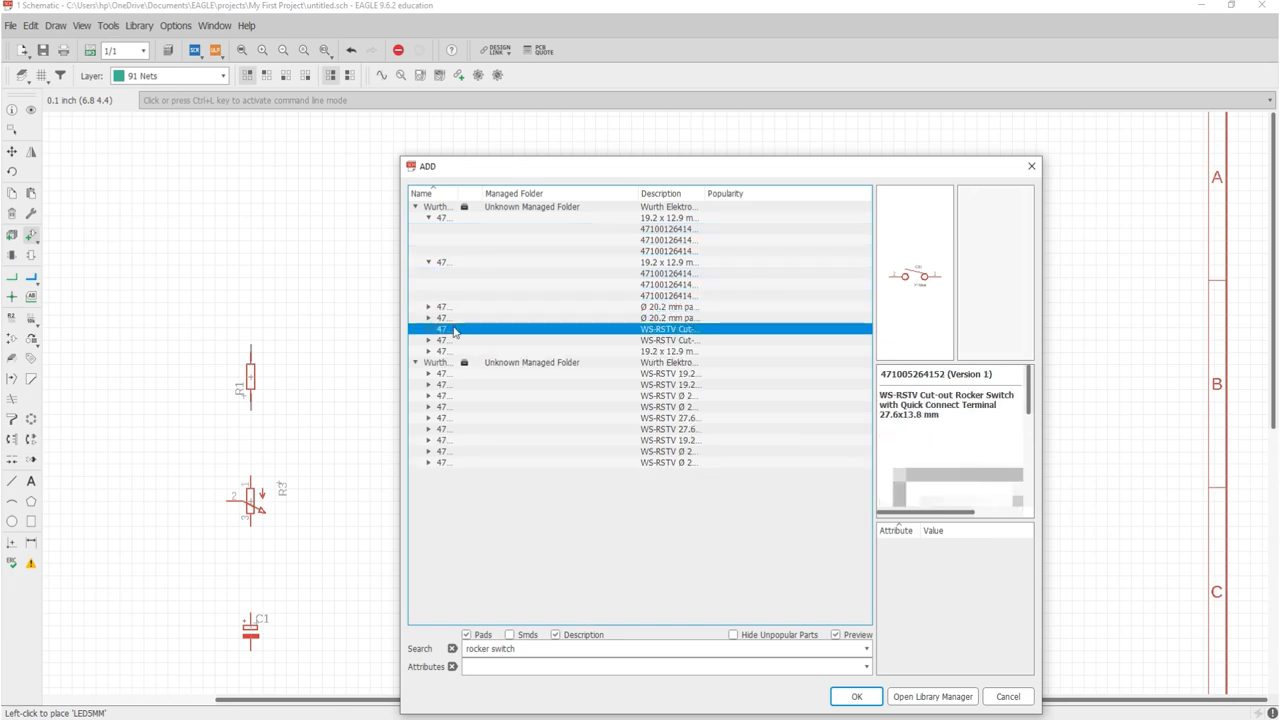
left_click(466, 376)
left_click(428, 374)
left_click(437, 385)
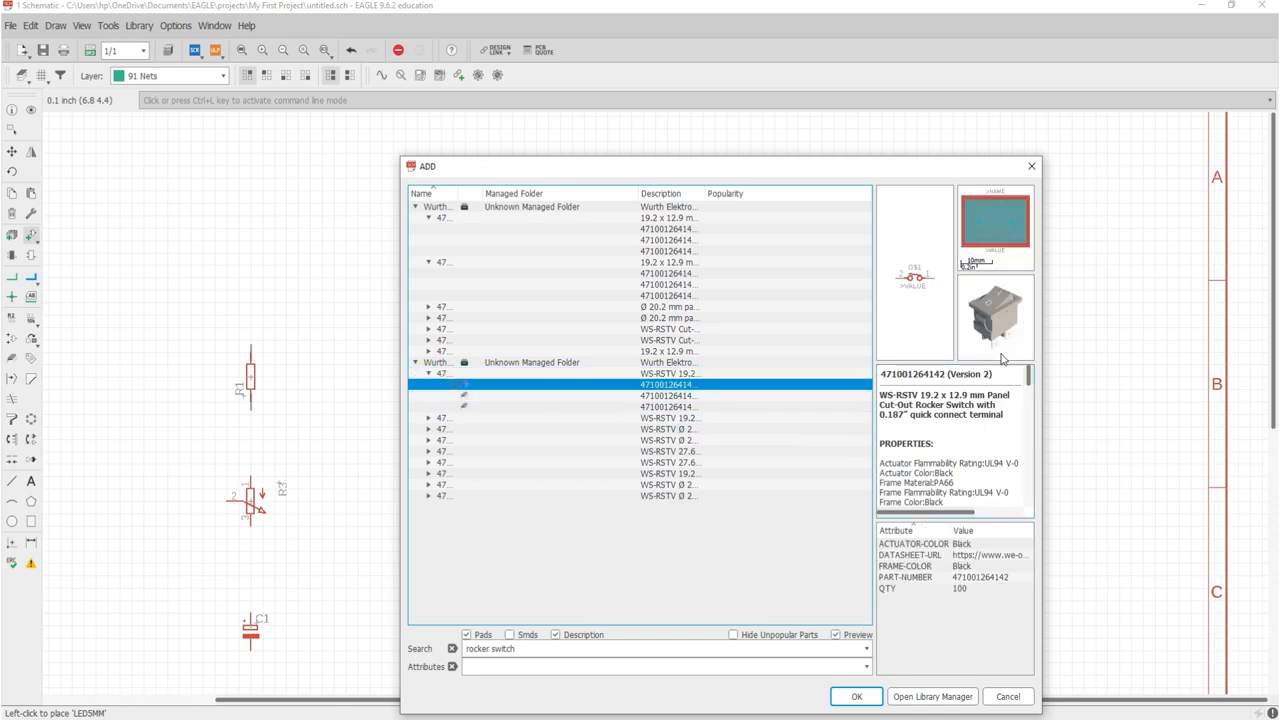
left_click(748, 396)
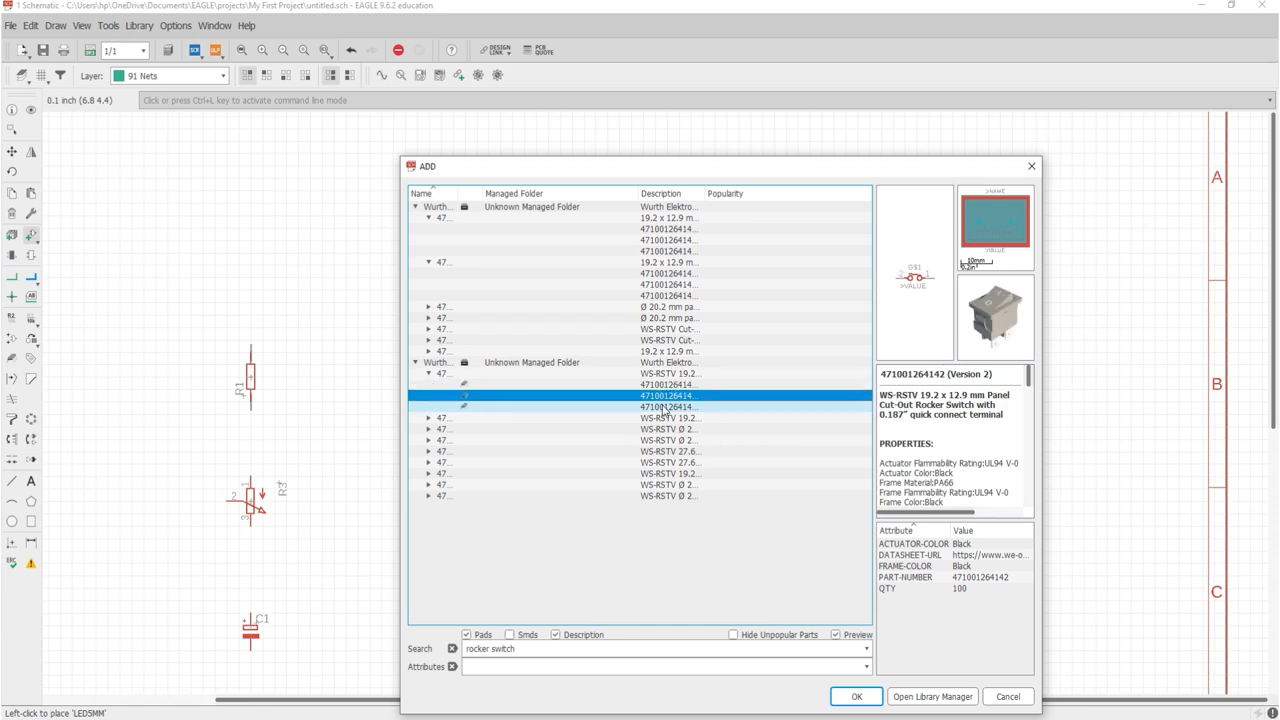
left_click(664, 407)
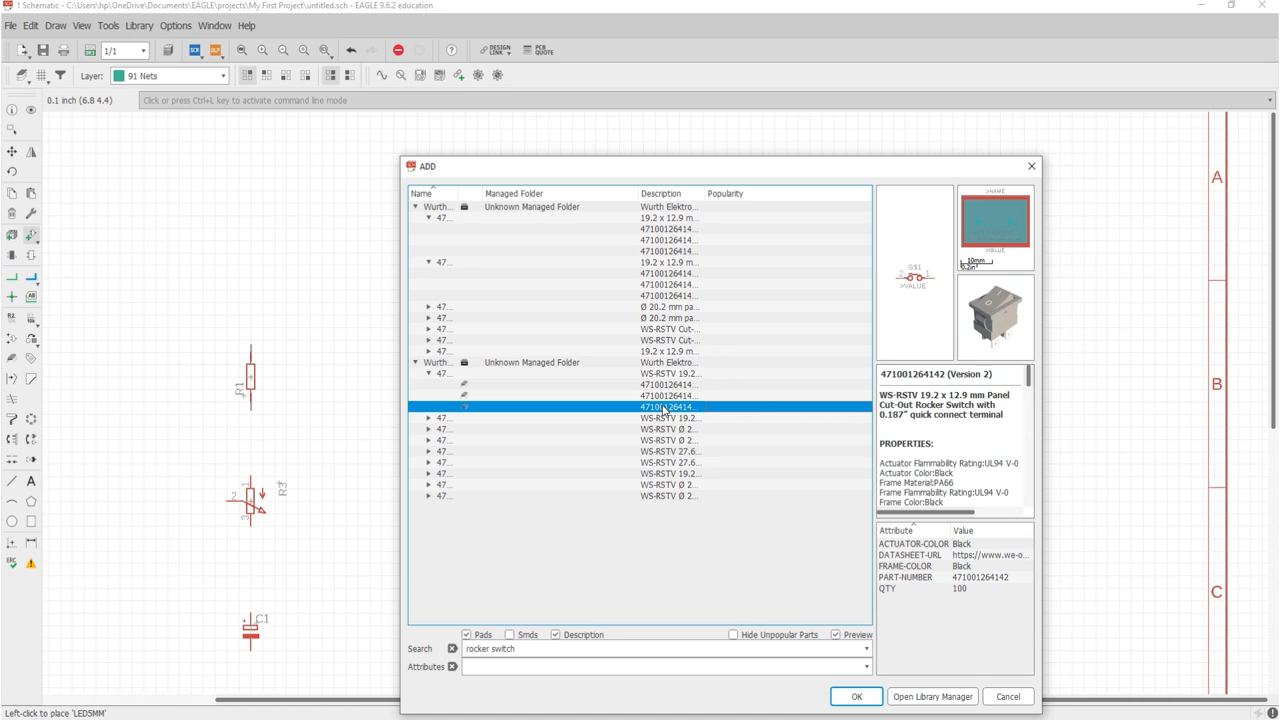
left_click(667, 419)
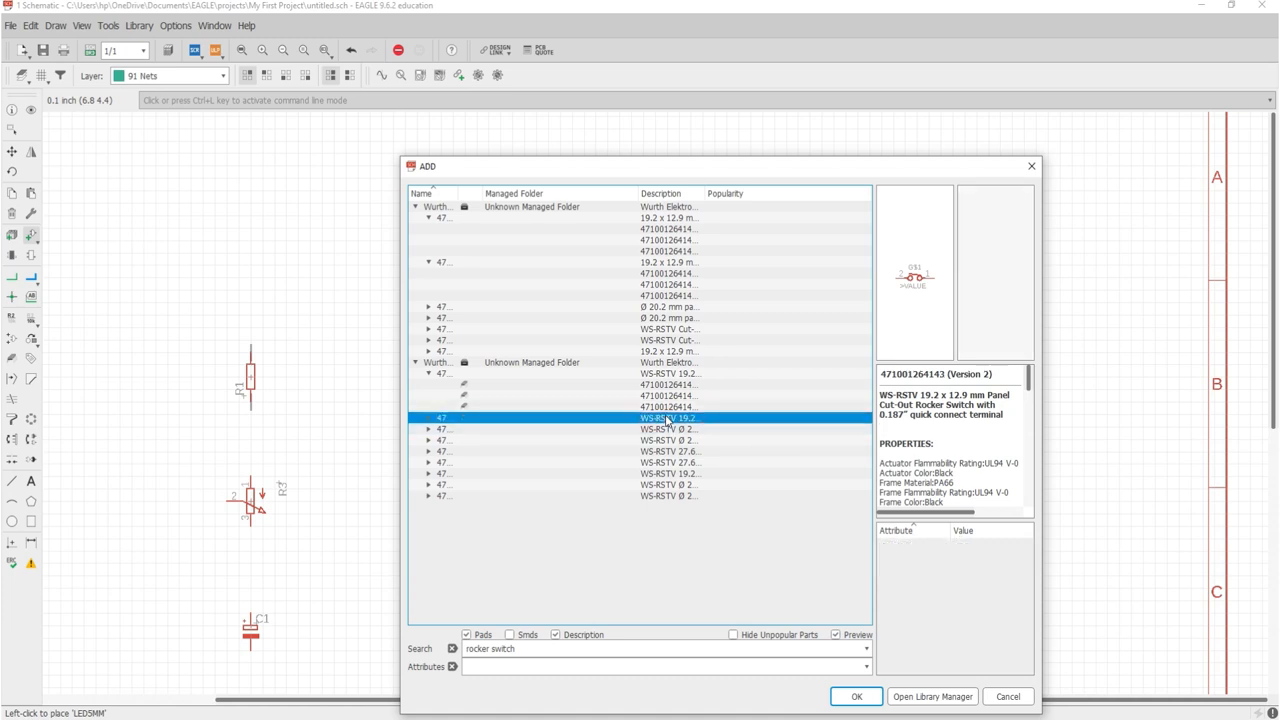
left_click(428, 418)
left_click(444, 431)
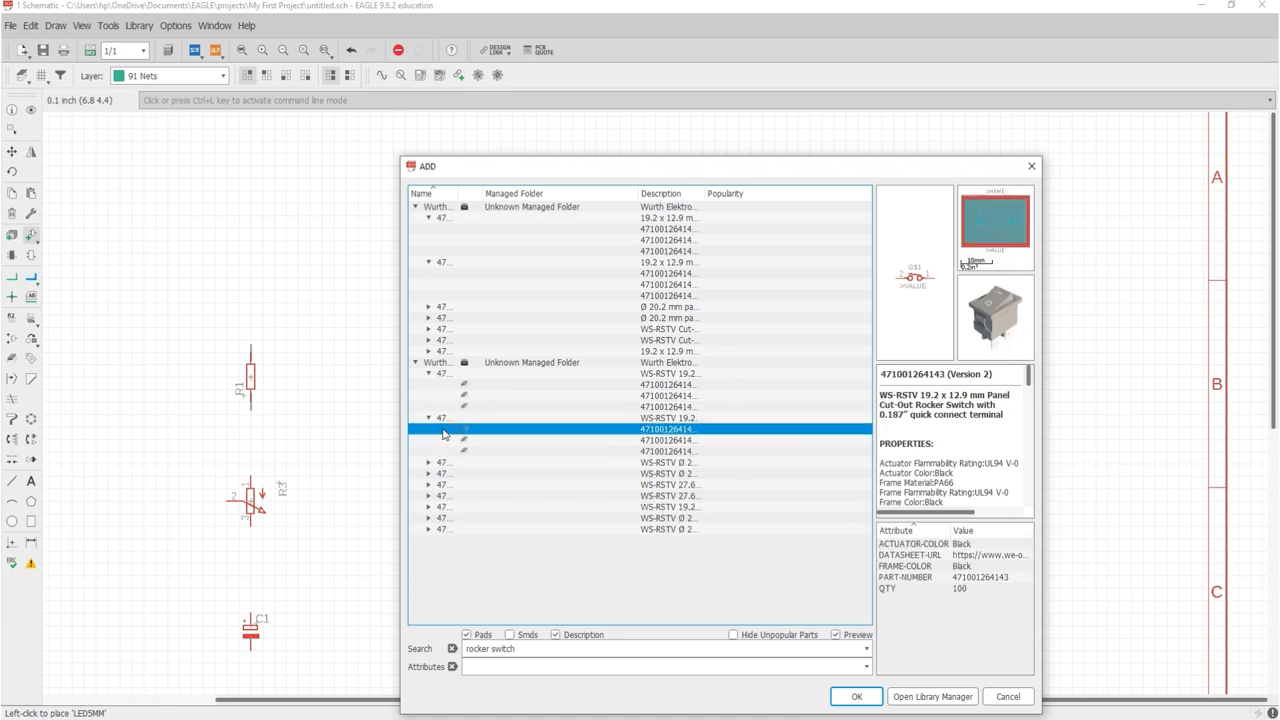
Examine the 20.2 mm diameter and 27.6x13.8 mm cut-out rocker switches in the first Wurth Elektronik library.
left_click(446, 307)
double_click(446, 308)
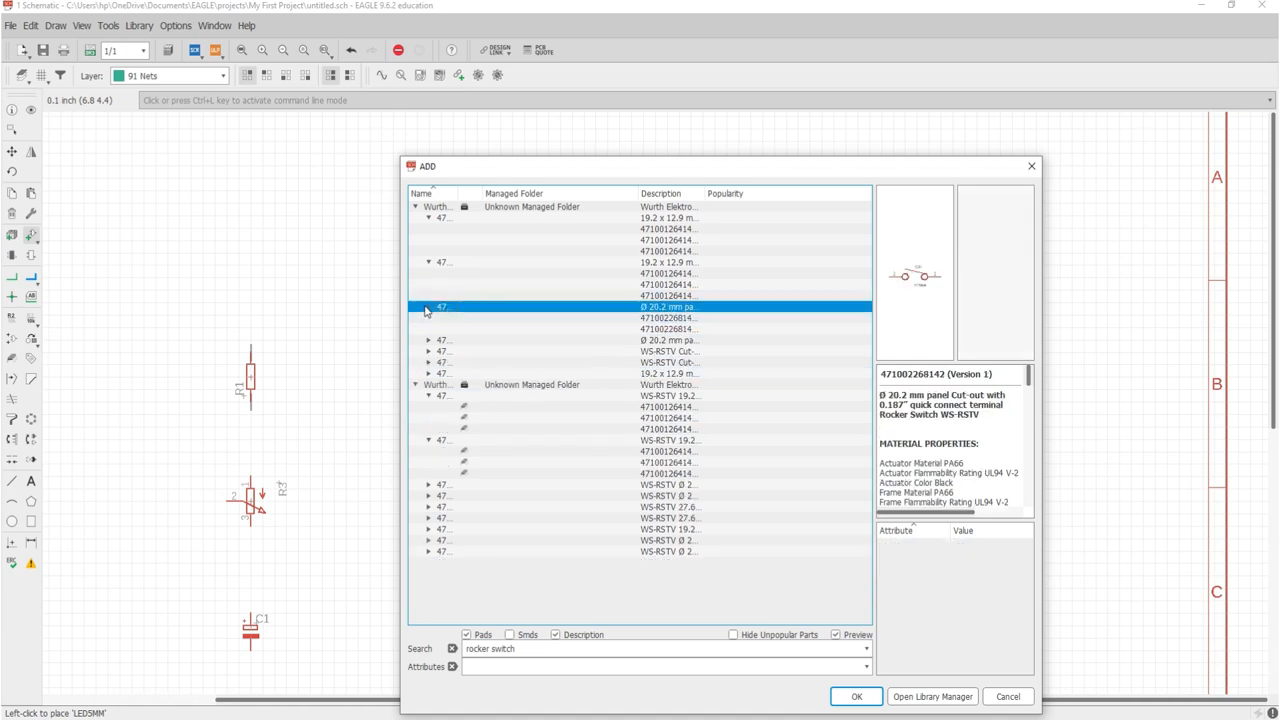
left_click(441, 318)
double_click(441, 340)
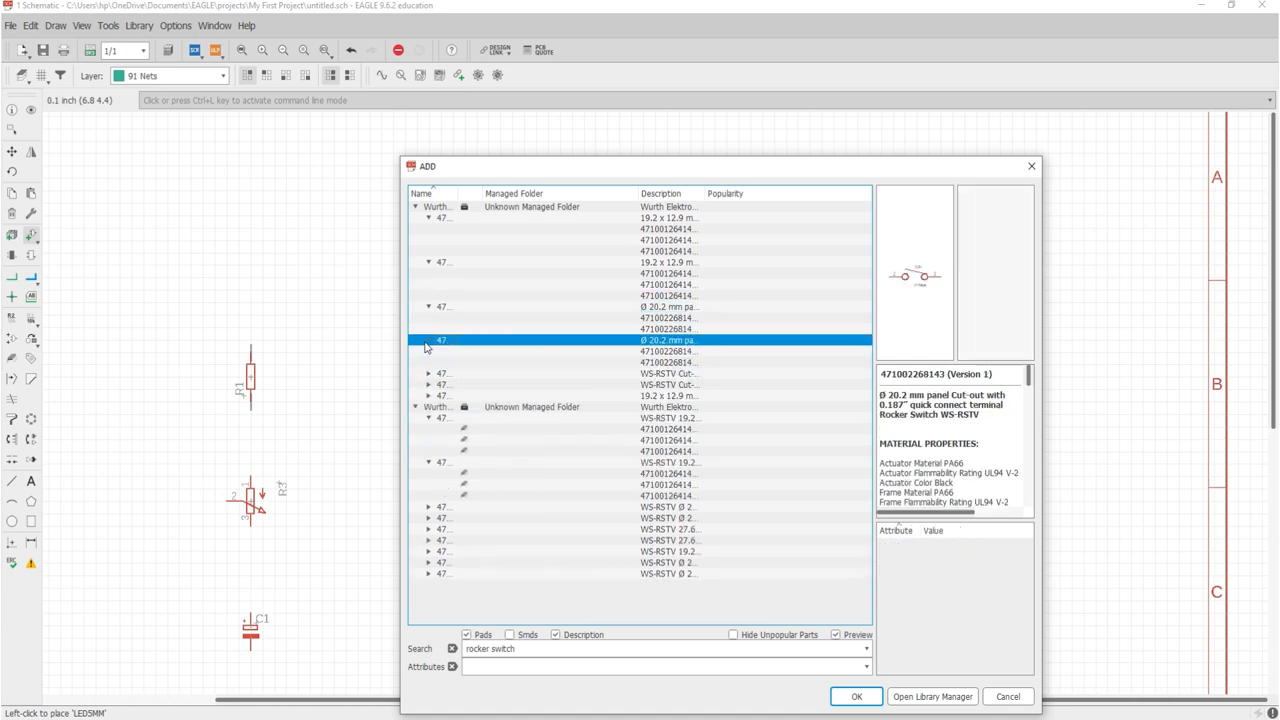
left_click(439, 352)
double_click(440, 373)
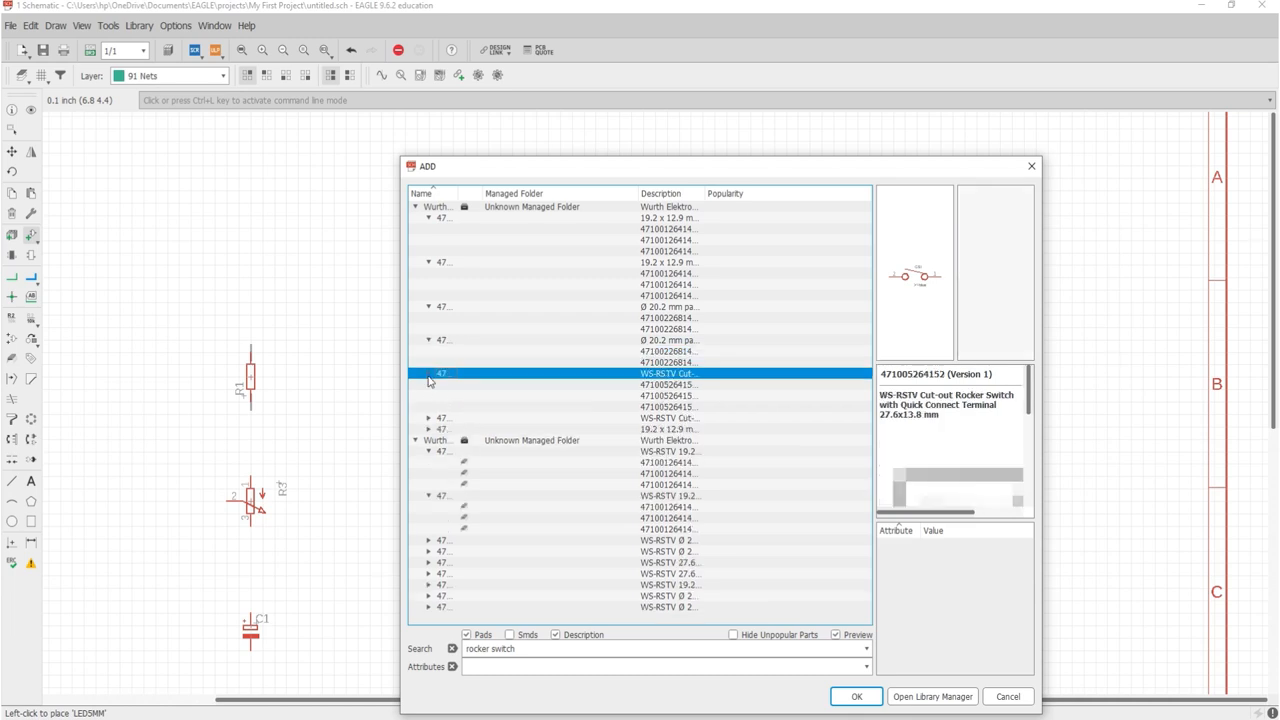
left_click(445, 385)
left_click(463, 463)
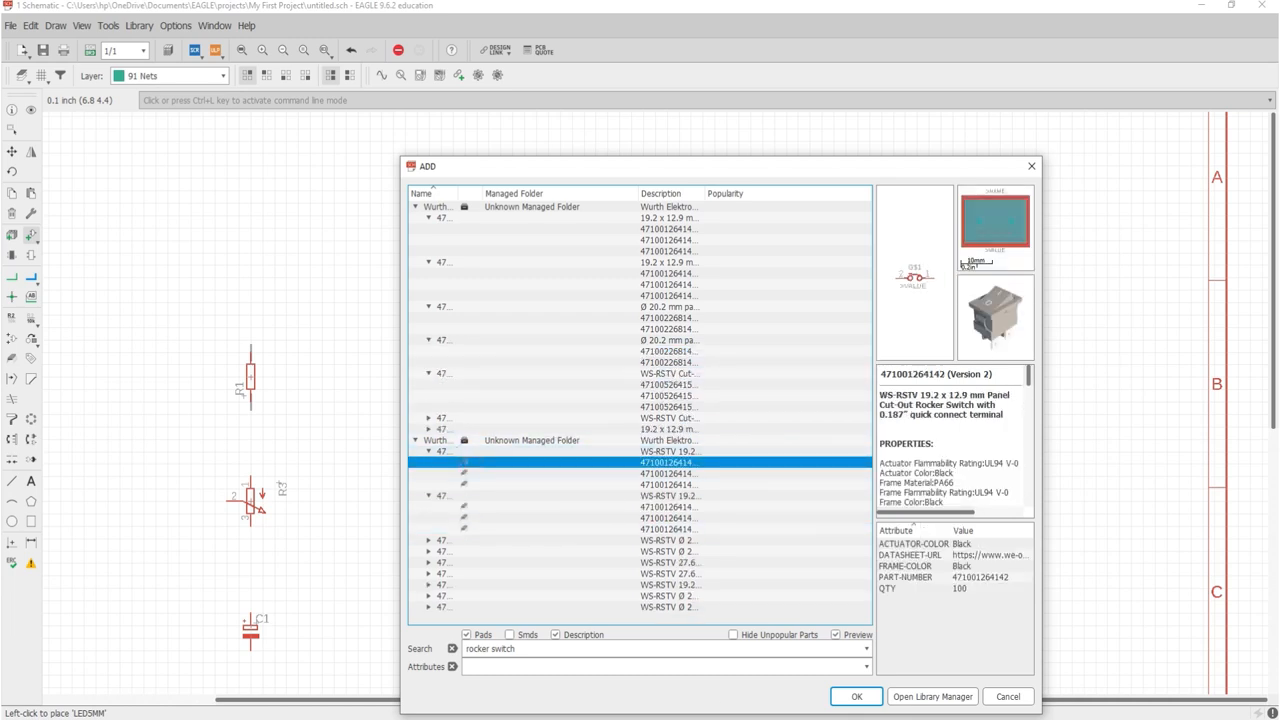
left_click(855, 695)
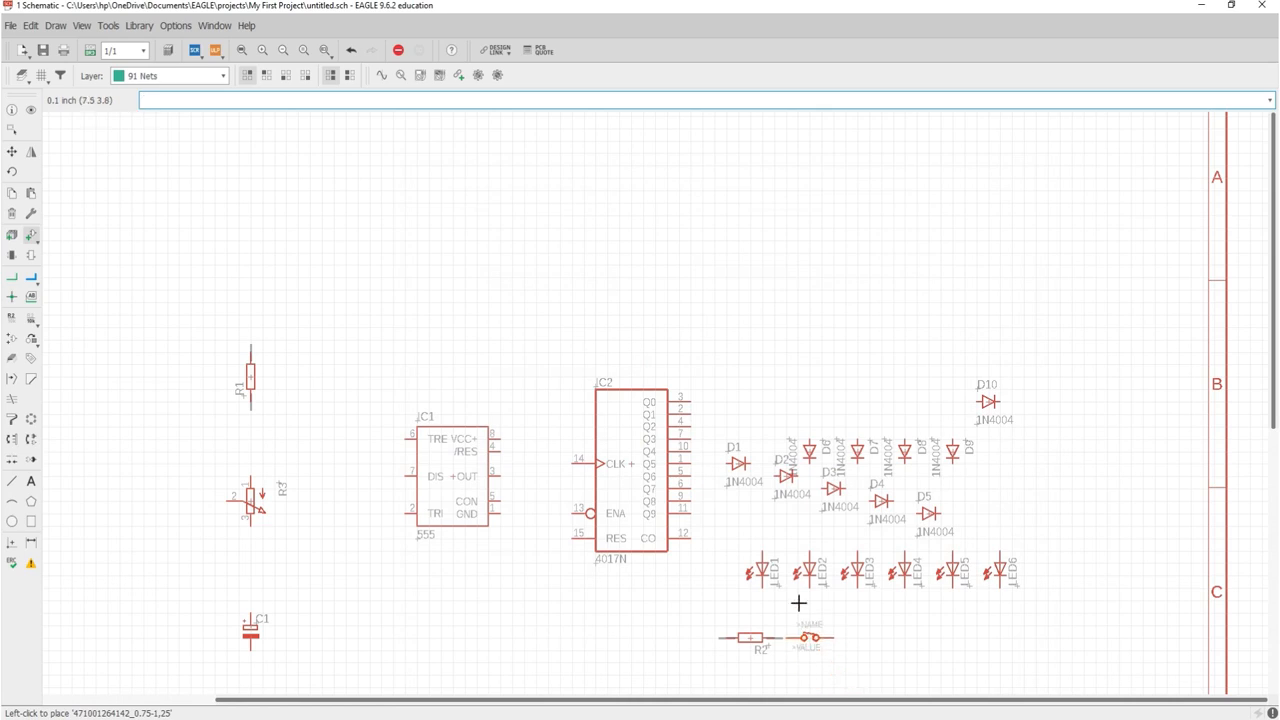
scroll(802, 325, "up", 3)
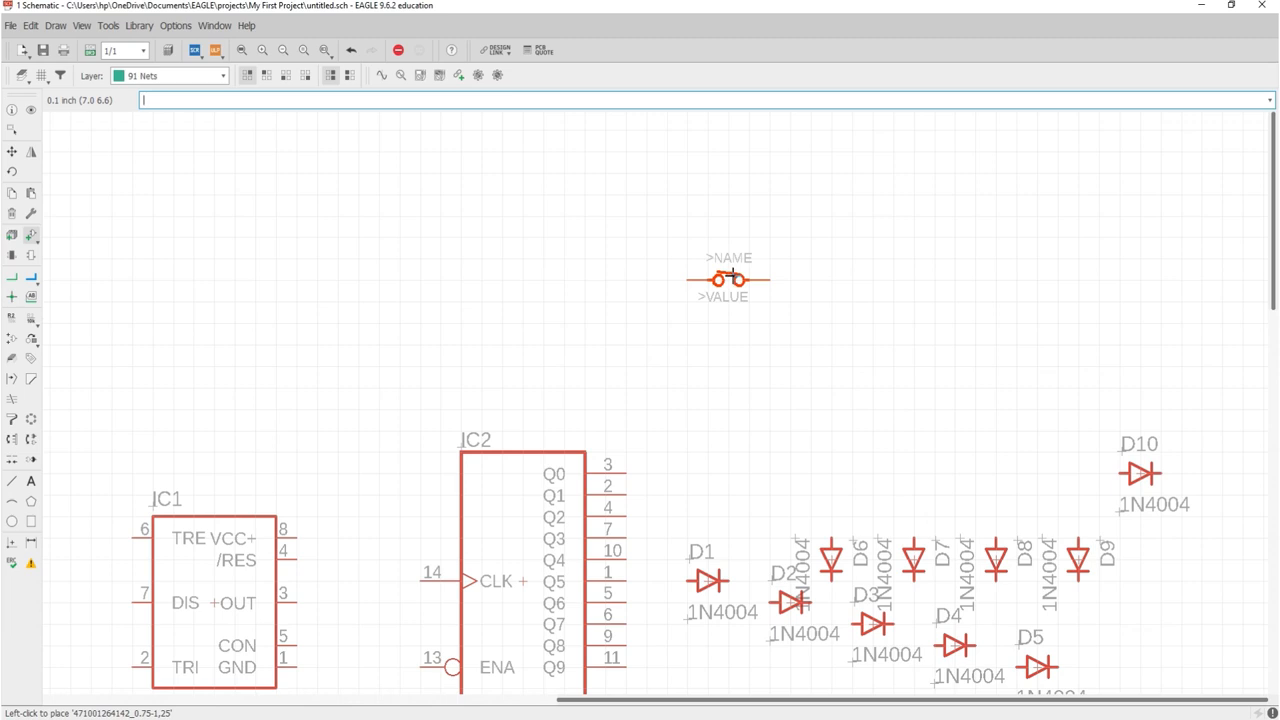
scroll(710, 278, "down", 3)
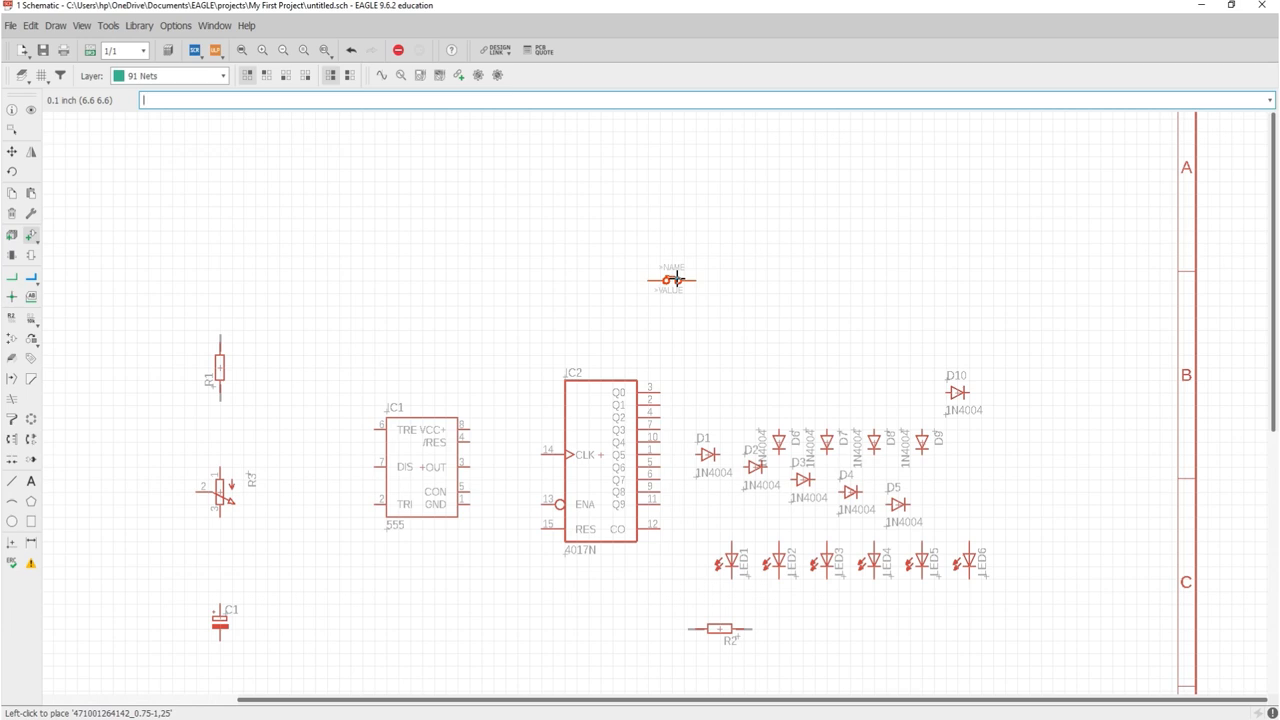
left_click(676, 279)
key("Escape")
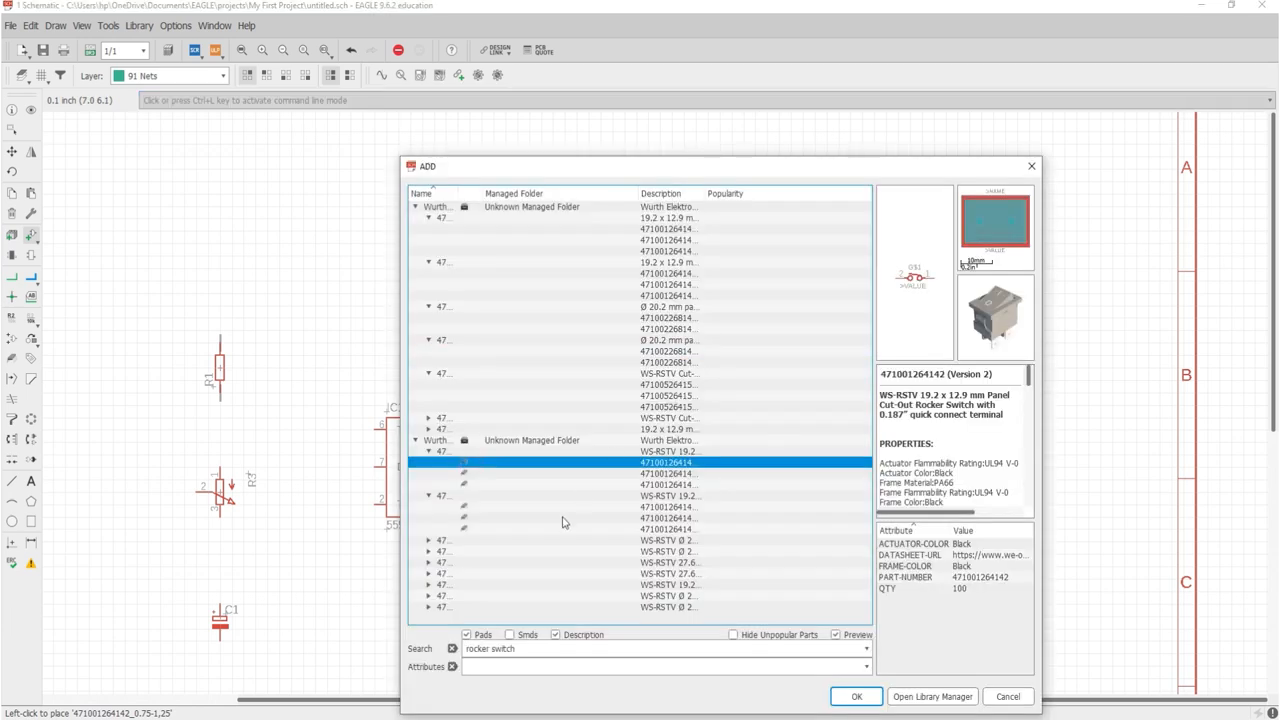
Search the component library for header* and examine the HIROSE DF11 header and the female headers in the con-lsta library.
left_click_drag(540, 646, 449, 648)
type("header*")
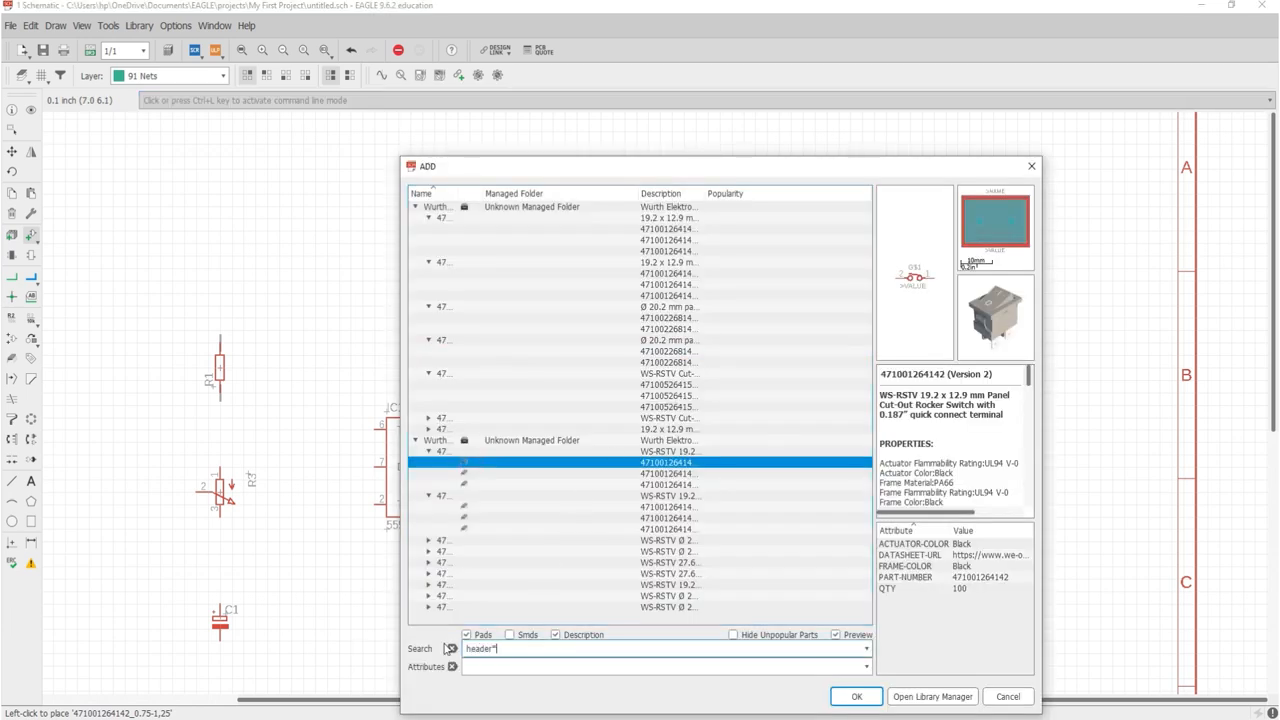
key("Return")
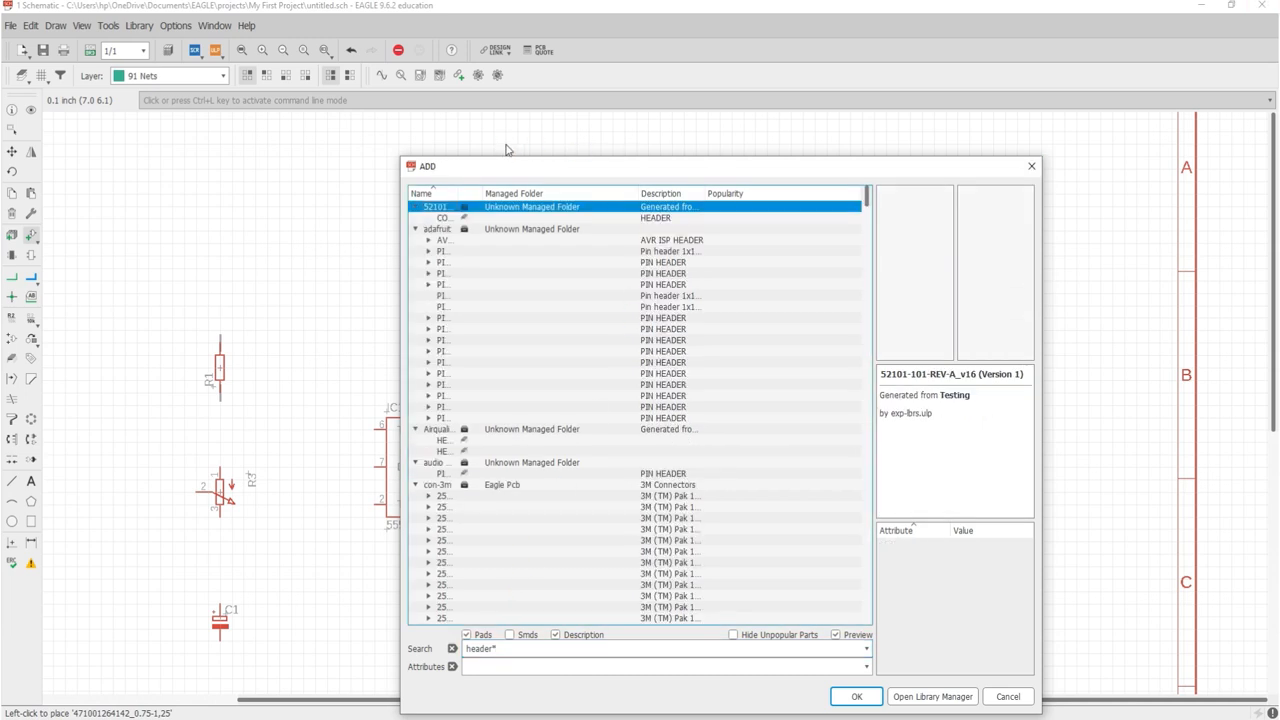
left_click(536, 218)
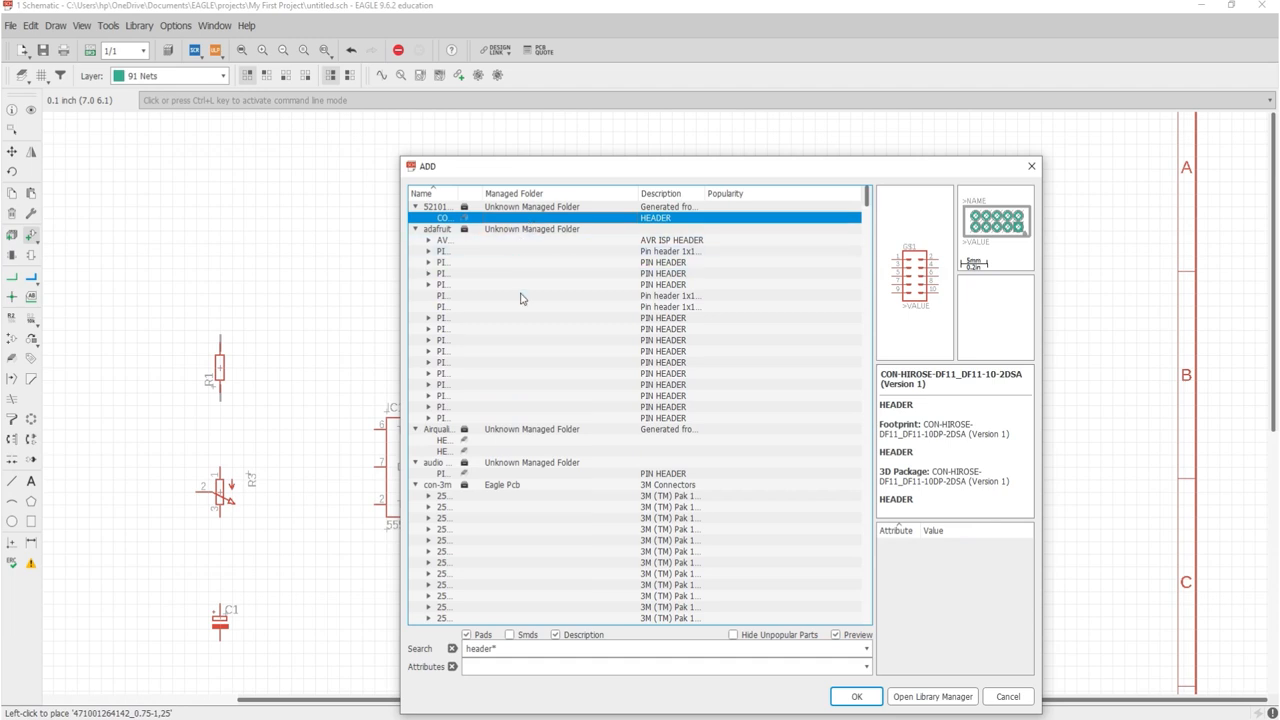
scroll(520, 298, "down", 9)
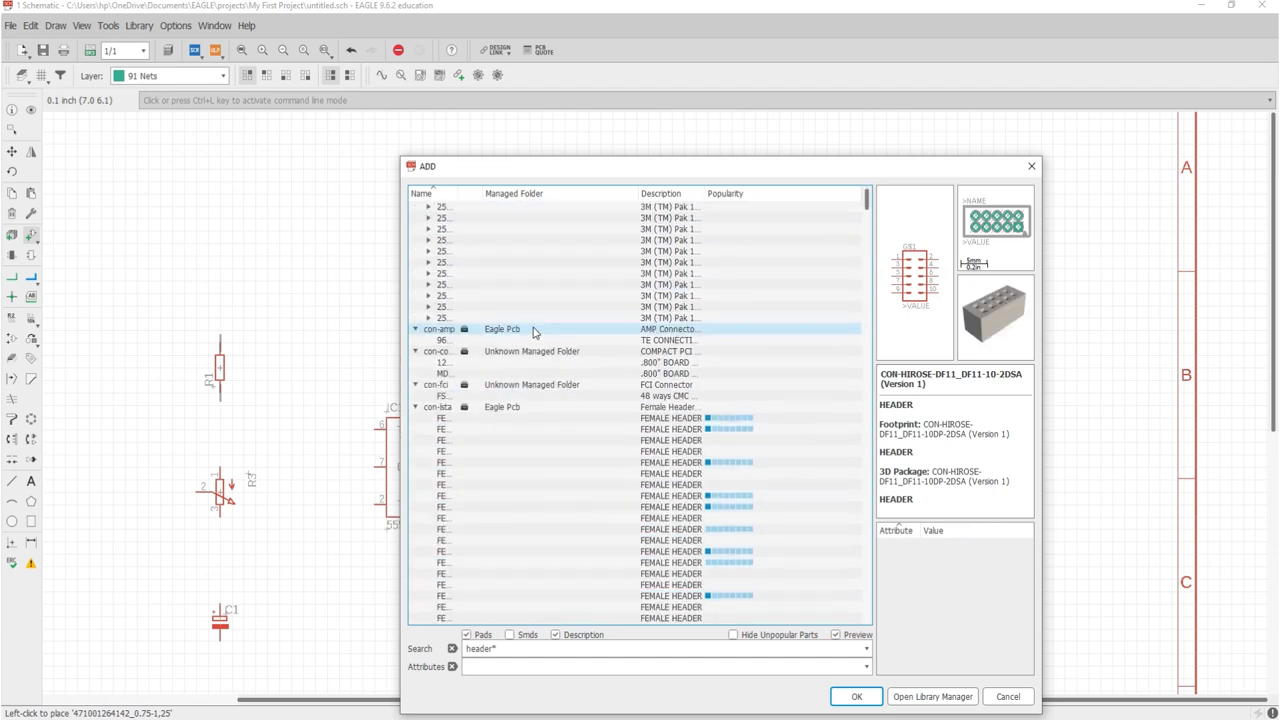
scroll(533, 332, "down", 3)
left_click(635, 342)
scroll(639, 345, "down", 9)
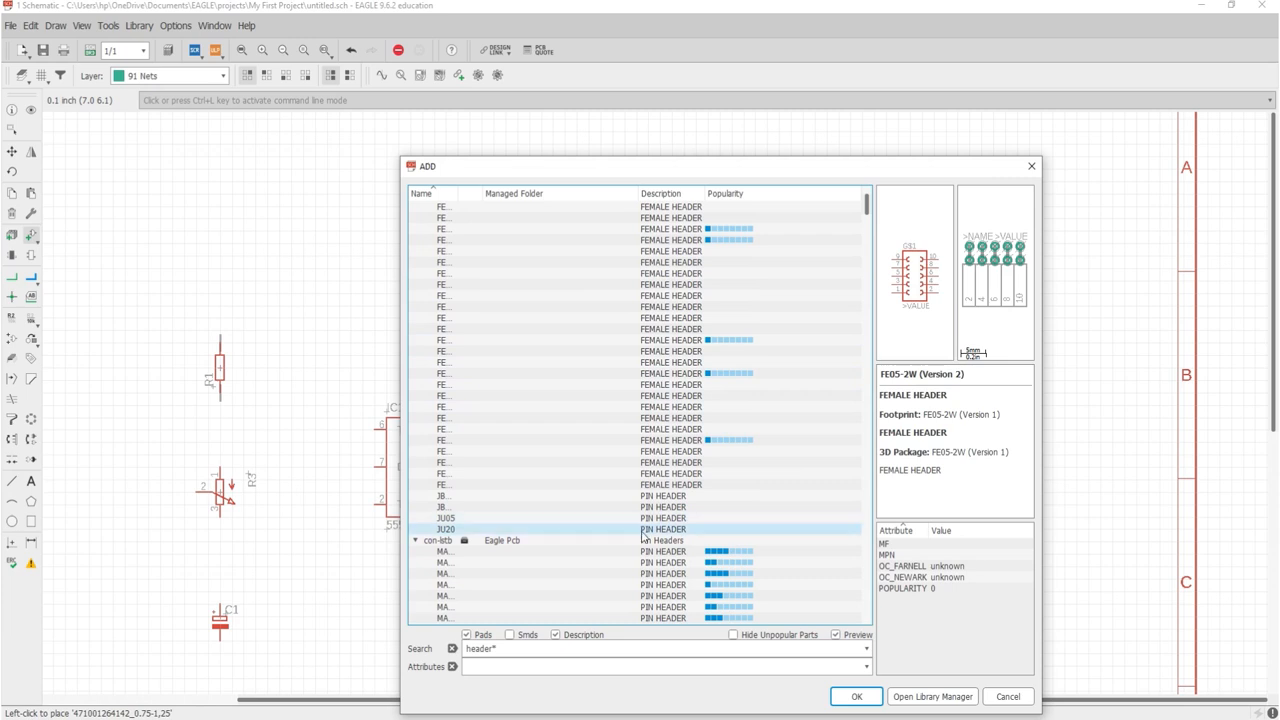
Examine the pin headers in the con-lstb library from MA03-1 through MA18-2, comparing symbols and footprints.
left_click(645, 551)
scroll(645, 551, "down", 3)
scroll(645, 551, "down", 1)
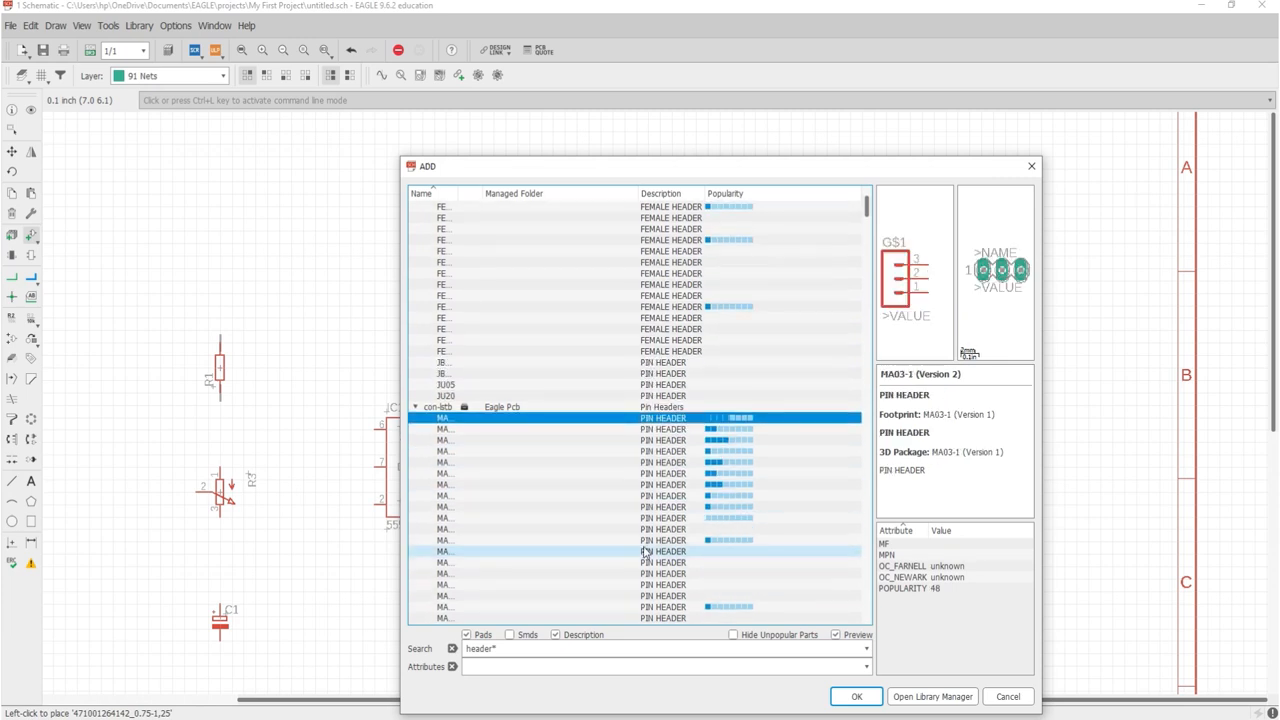
left_click(663, 430)
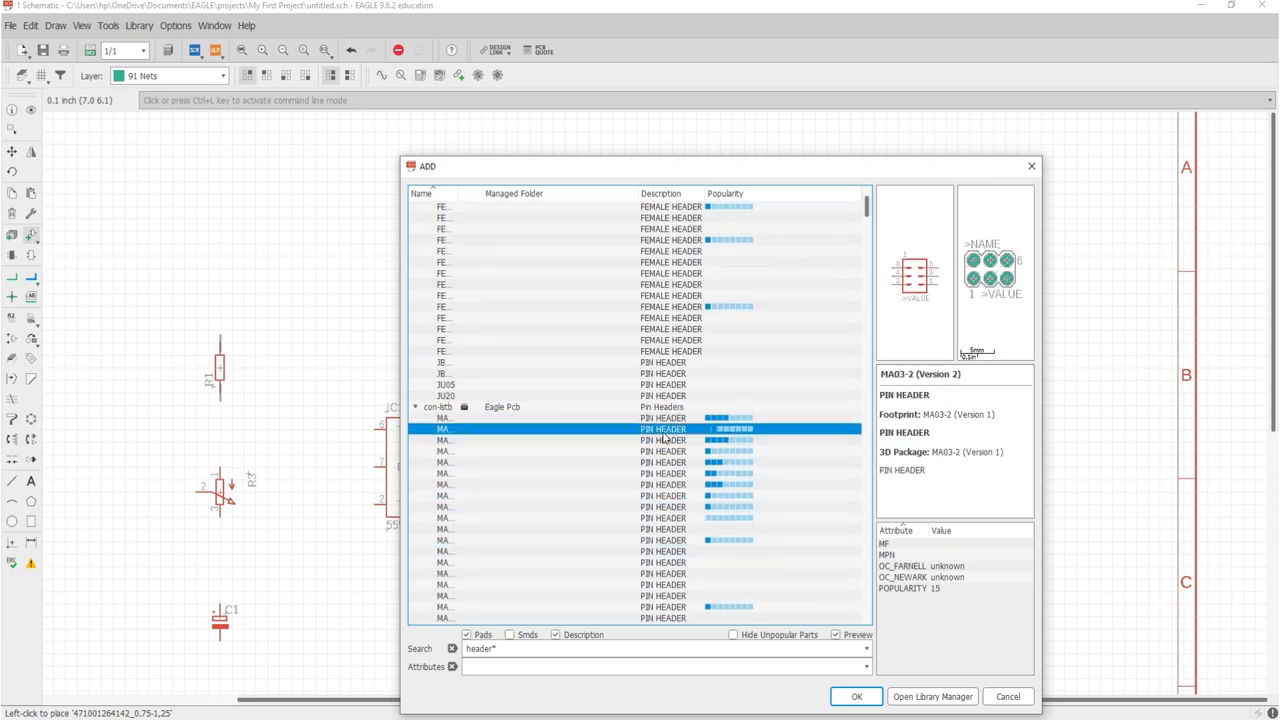
left_click(664, 442)
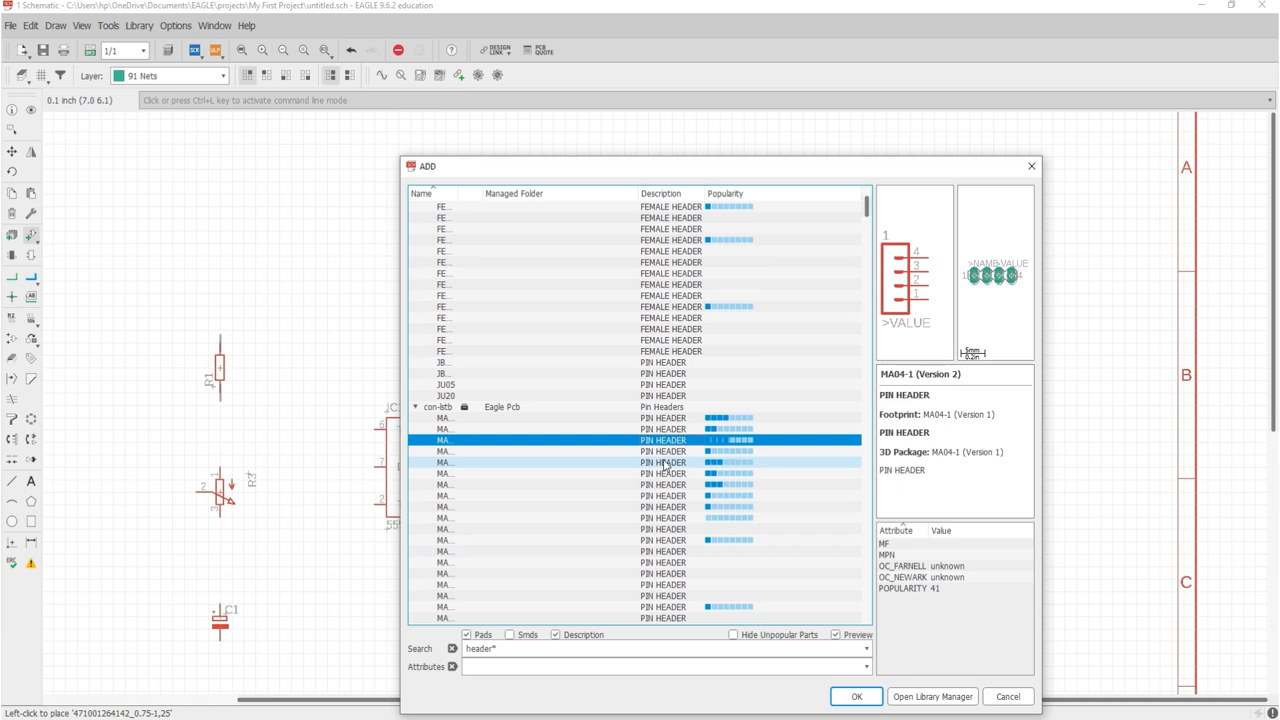
key("Down")
key("Down")
key("Down")
key("Down")
key("Down")
key("Down")
key("Down")
key("Down")
key("Down")
key("Down")
key("Down")
key("Down")
key("Down")
key("Down")
key("Down")
key("Down")
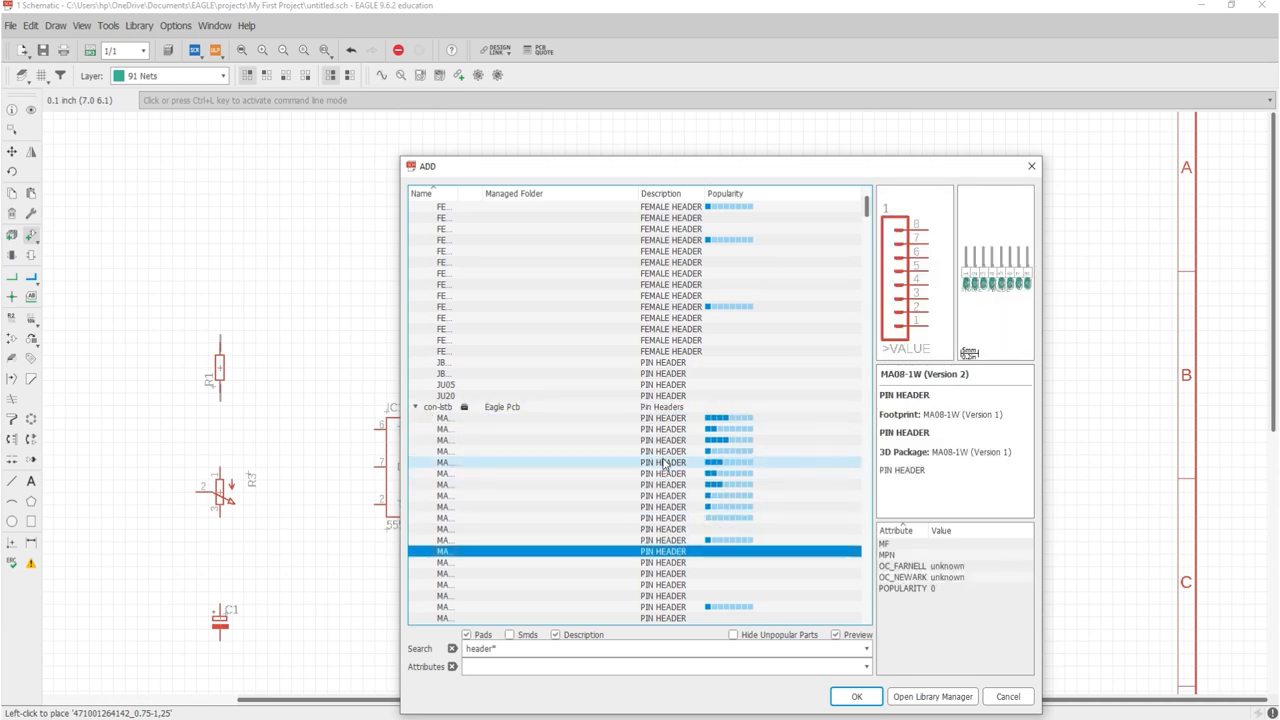
key("Down")
key("Down")
key("Down")
key("Down")
key("Down")
key("Down")
key("Down")
key("Down")
key("Down")
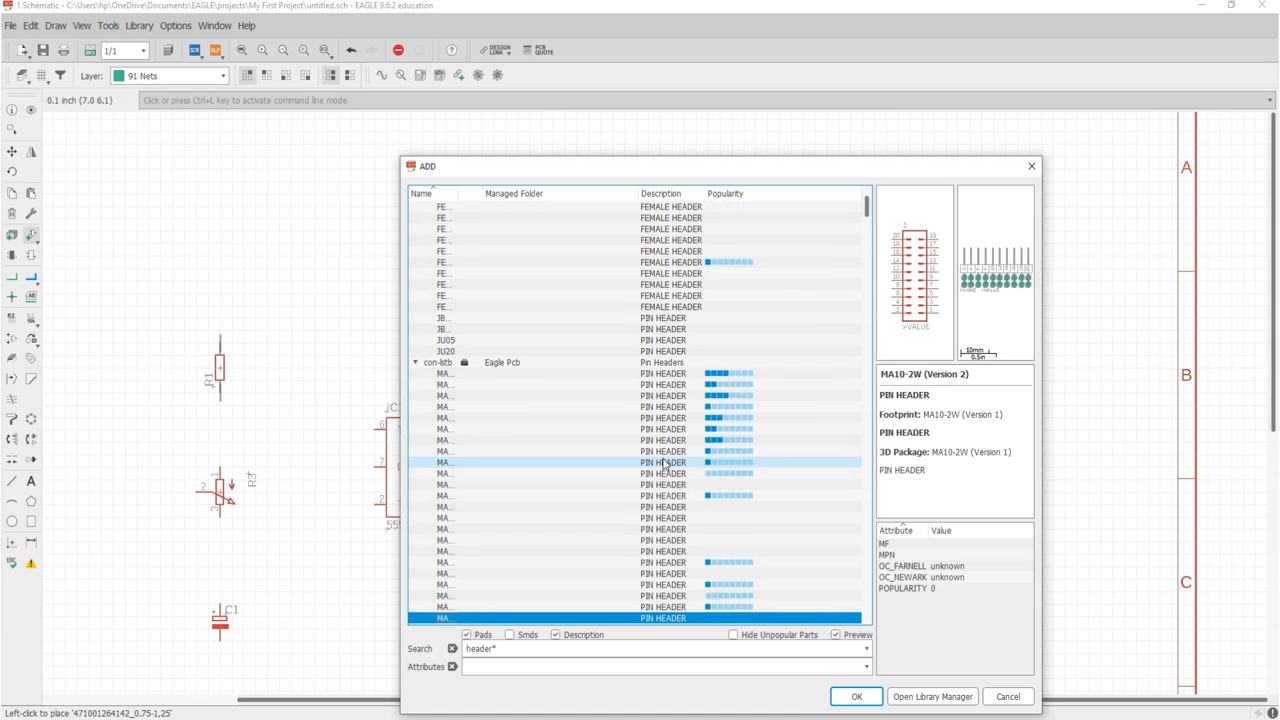
key("Down")
key("Down")
key("Down")
key("Down")
key("Down")
key("Down")
key("Down")
key("Down")
key("Down")
key("Down")
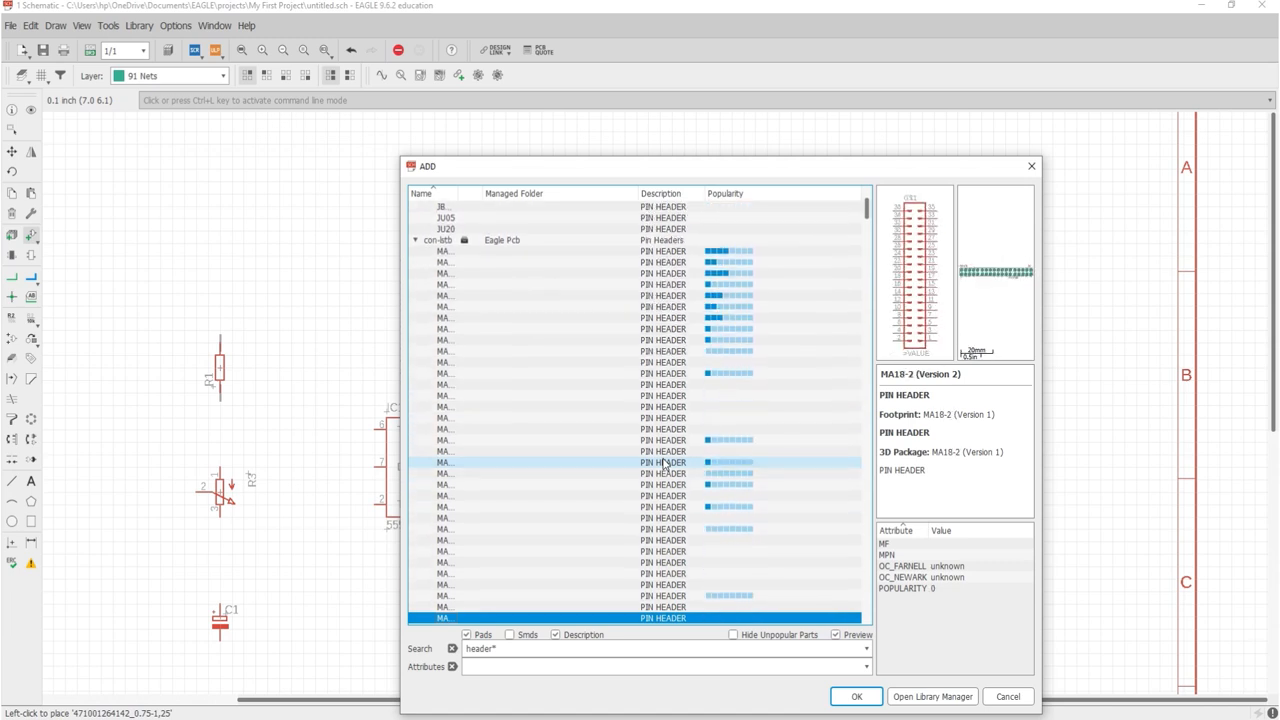
Examine the Molex connector library's headers, including the 2-pin 22-23-2021 and the 7395-03 variant of the 3-pin 22-?-03.
scroll(665, 465, "down", 7)
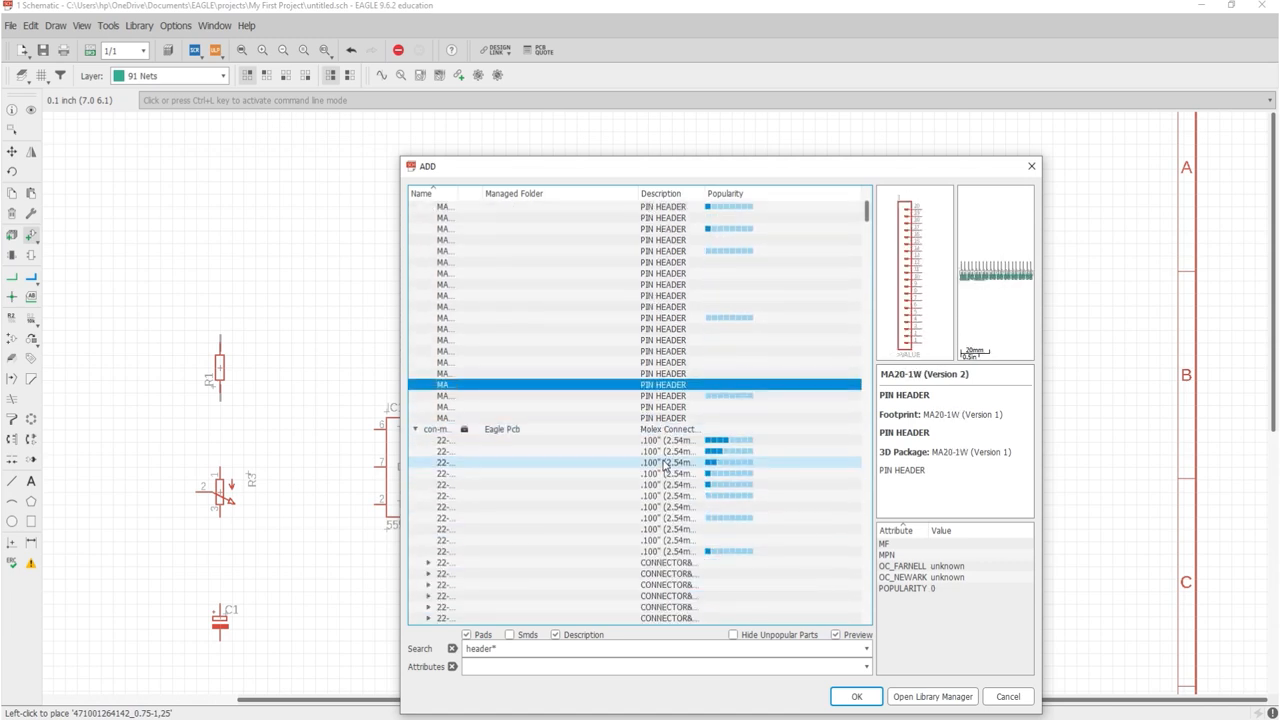
scroll(665, 467, "down", 2)
left_click(670, 374)
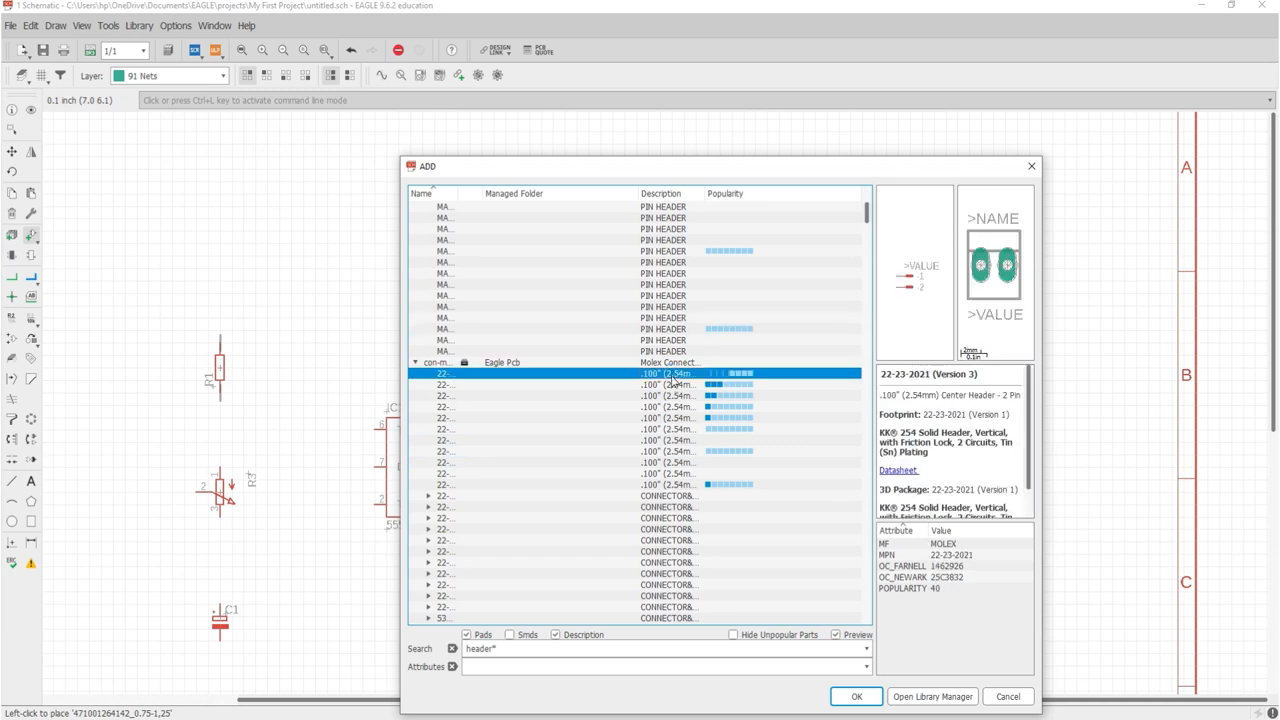
left_click(673, 385)
left_click(673, 374)
scroll(673, 378, "down", 6)
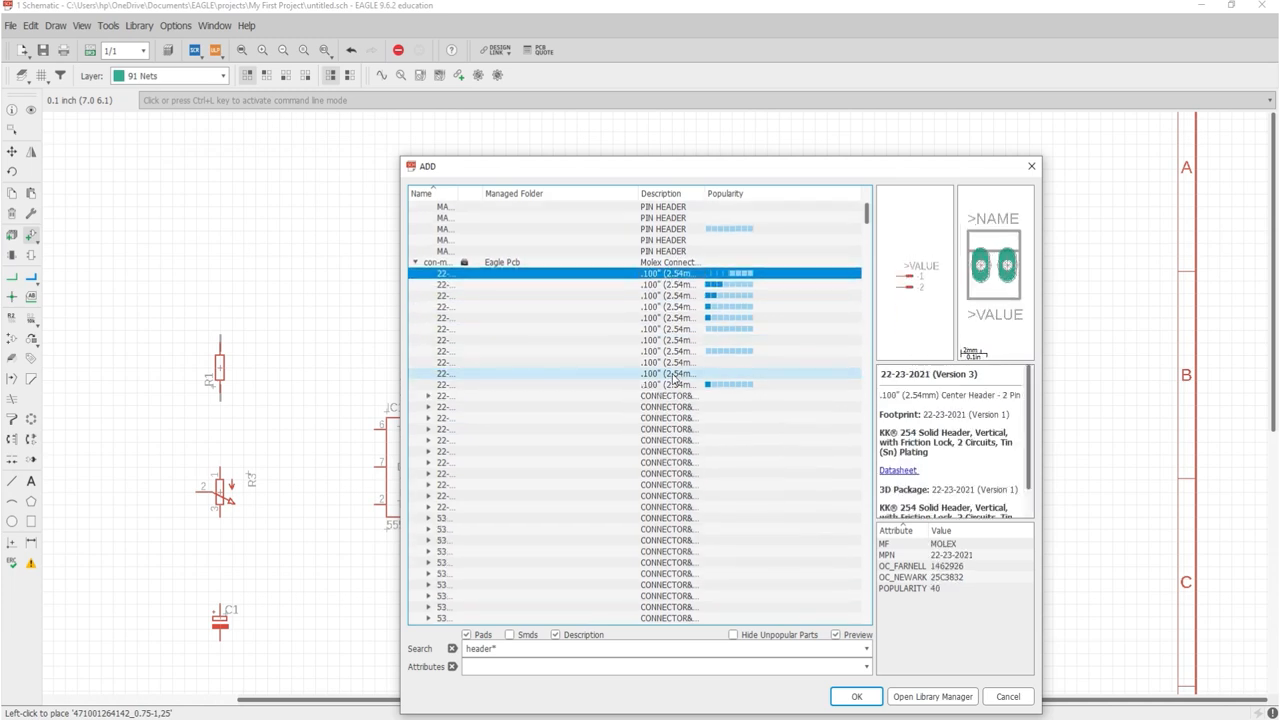
left_click(673, 374)
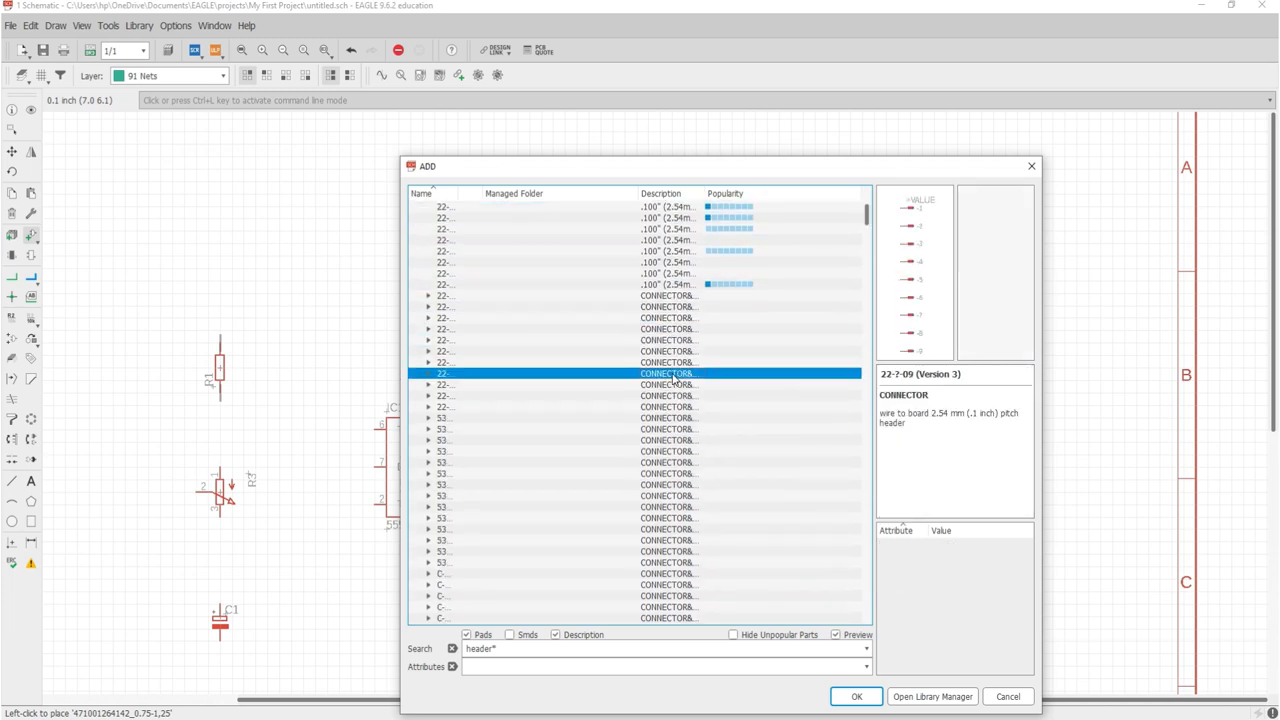
left_click(673, 306)
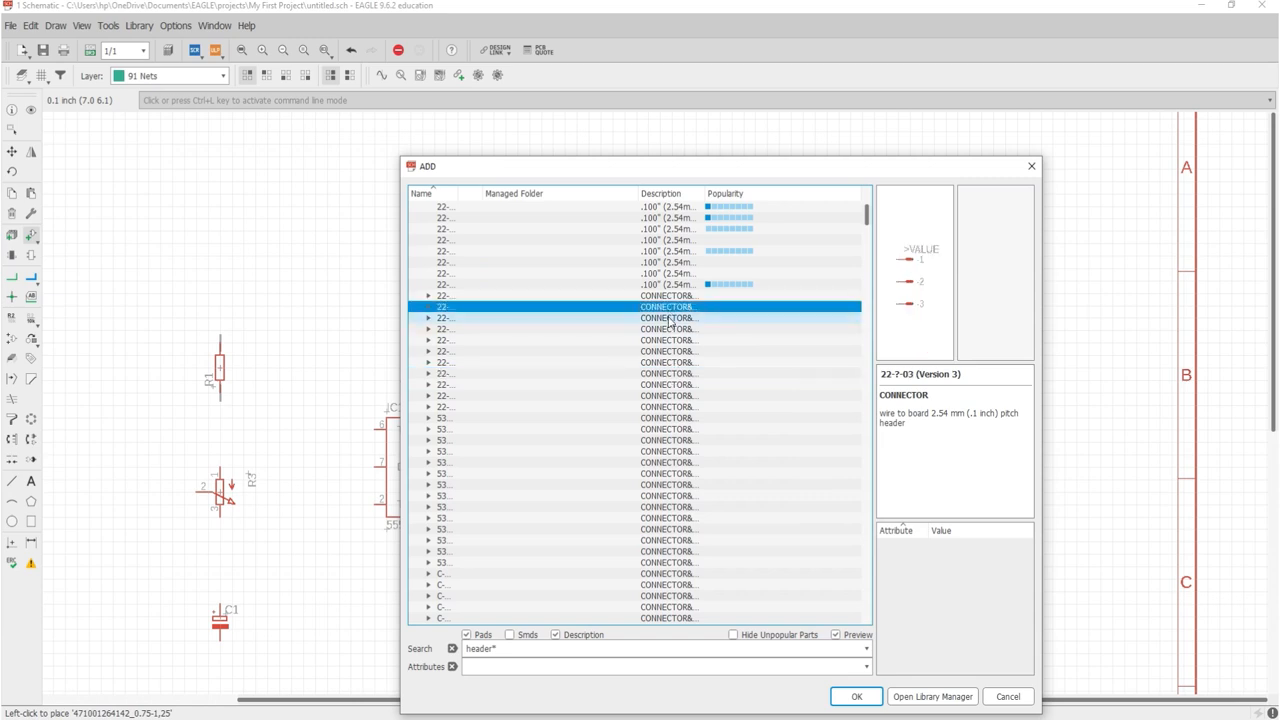
left_click(429, 307)
left_click(433, 318)
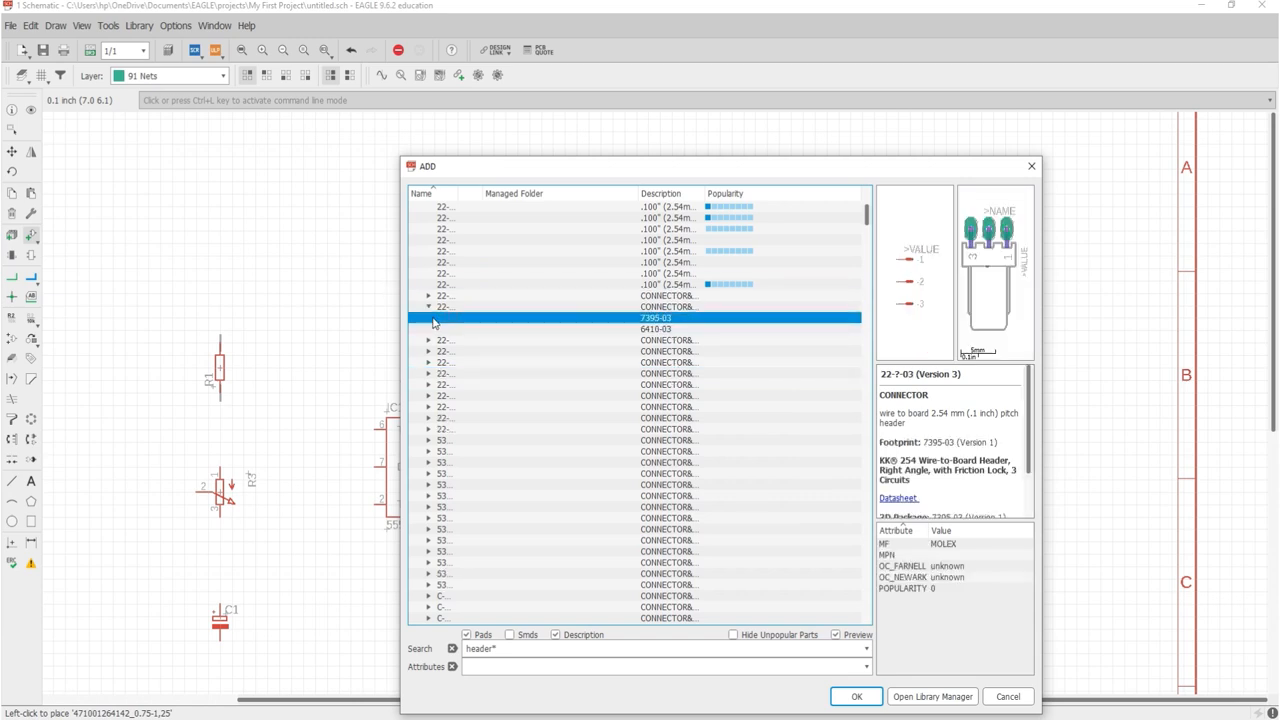
Examine the Samtec TSW through-hole post headers, comparing the TSW-111, TSW-103 and TSW-102 variants.
scroll(435, 325, "down", 12)
scroll(440, 337, "down", 10)
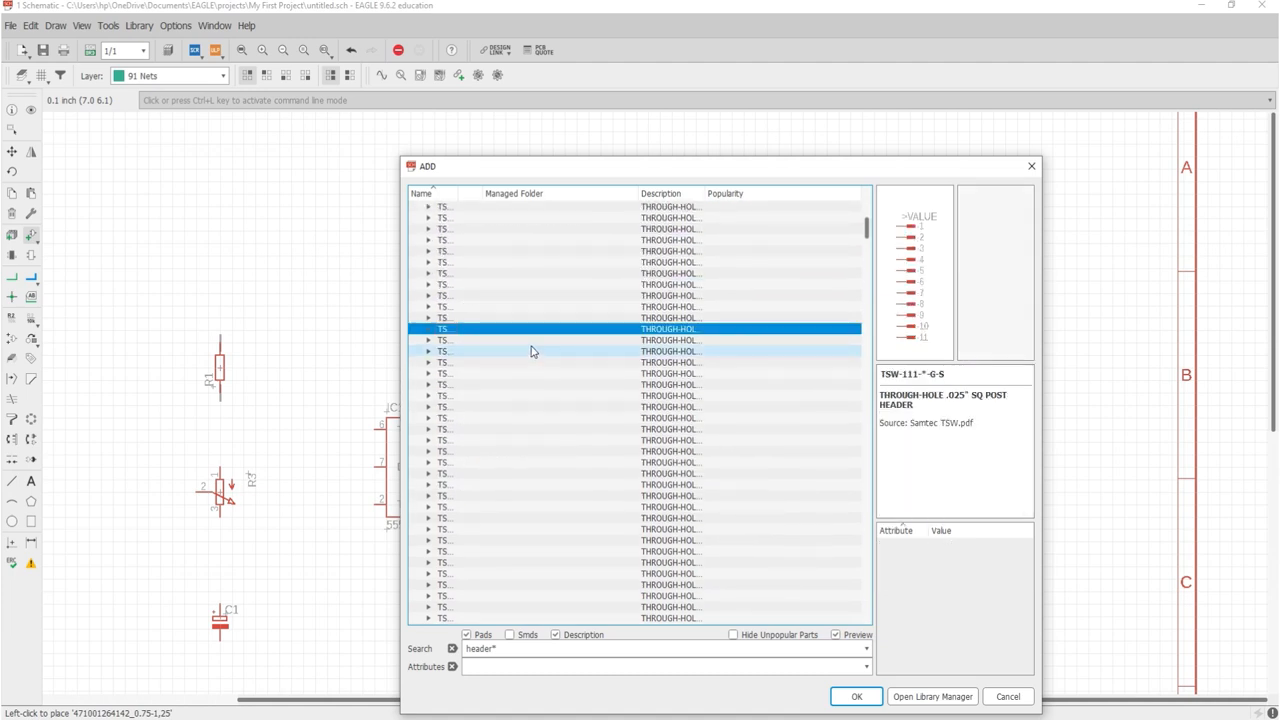
left_click(430, 329)
left_click(445, 340)
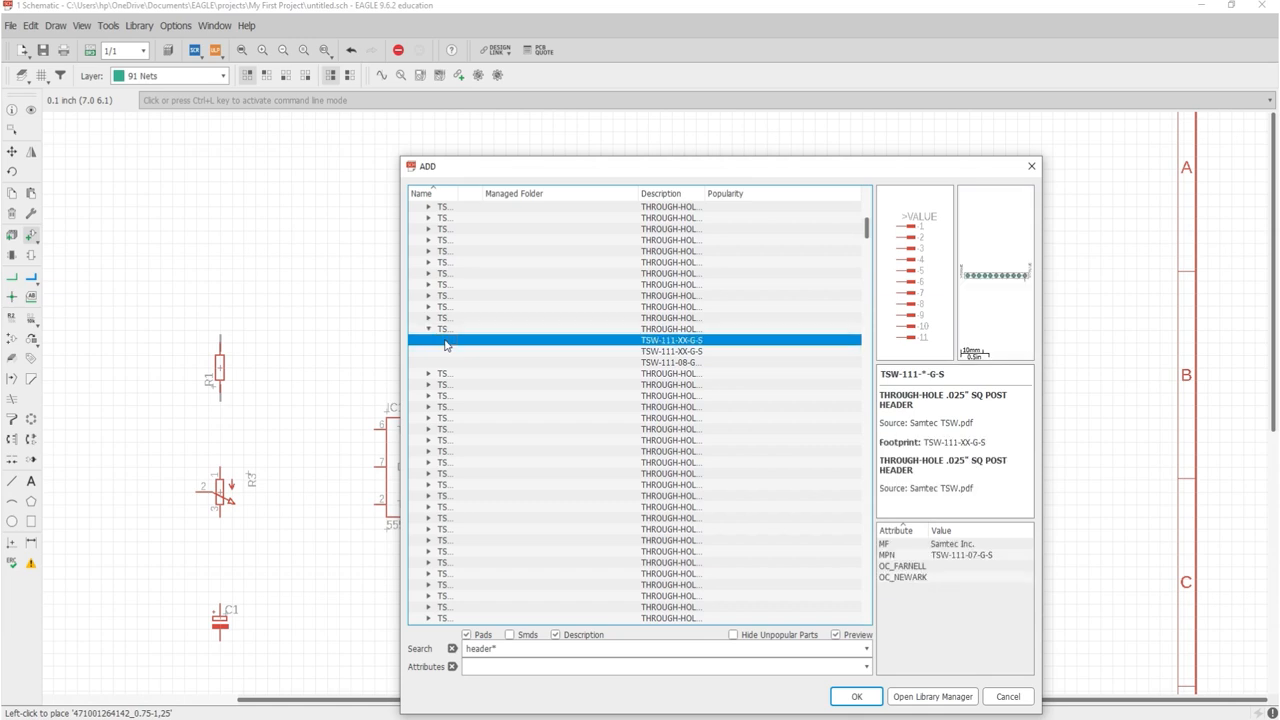
scroll(445, 343, "down", 2)
scroll(445, 343, "up", 8)
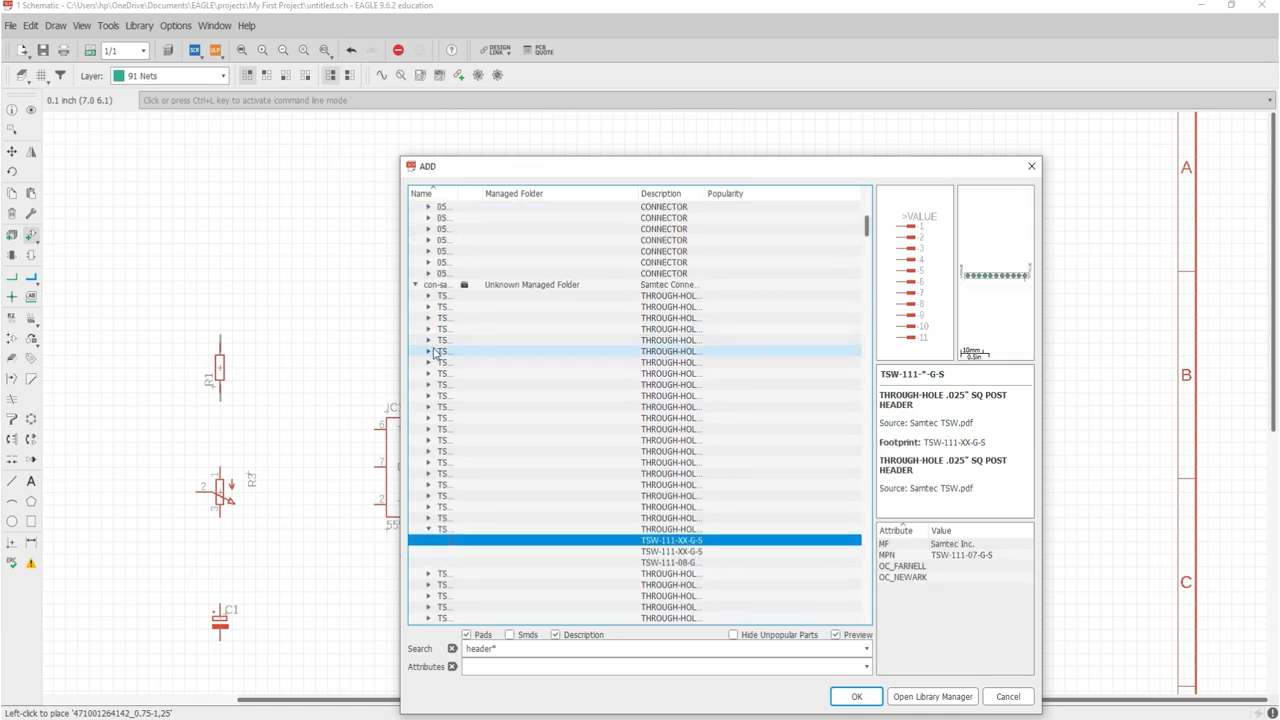
left_click(430, 352)
left_click(430, 343)
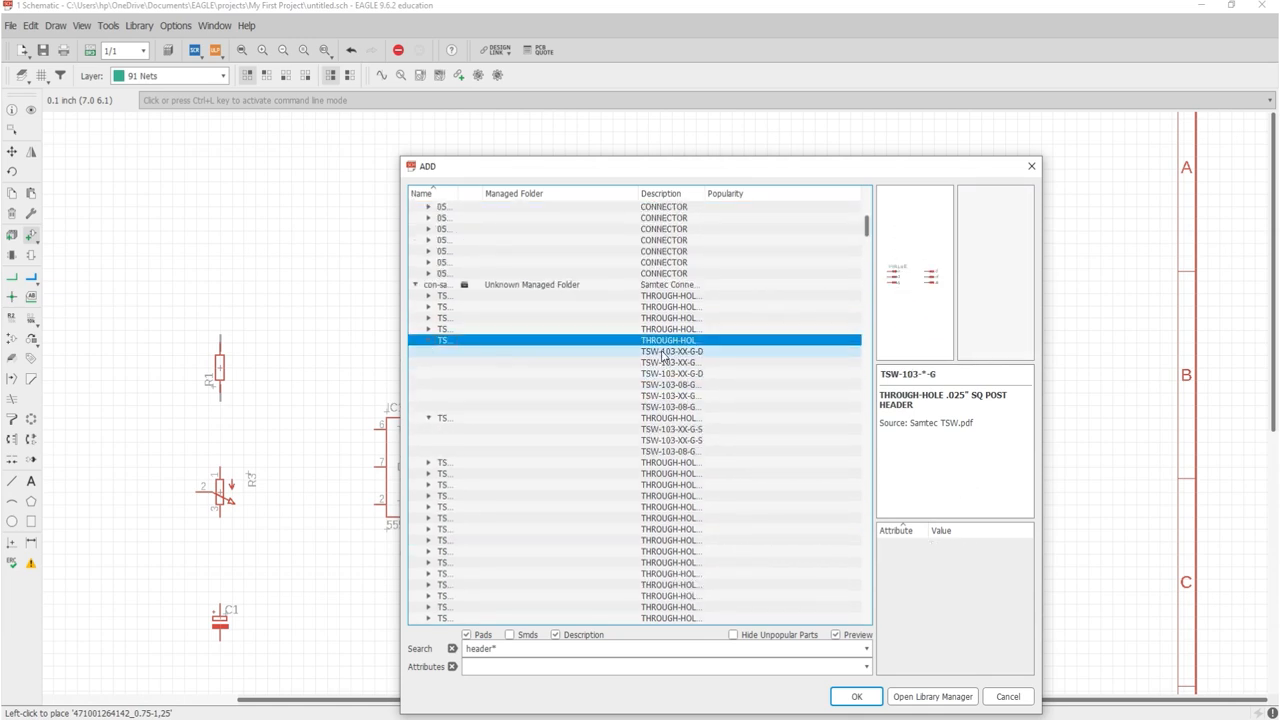
left_click(432, 329)
left_click(672, 341)
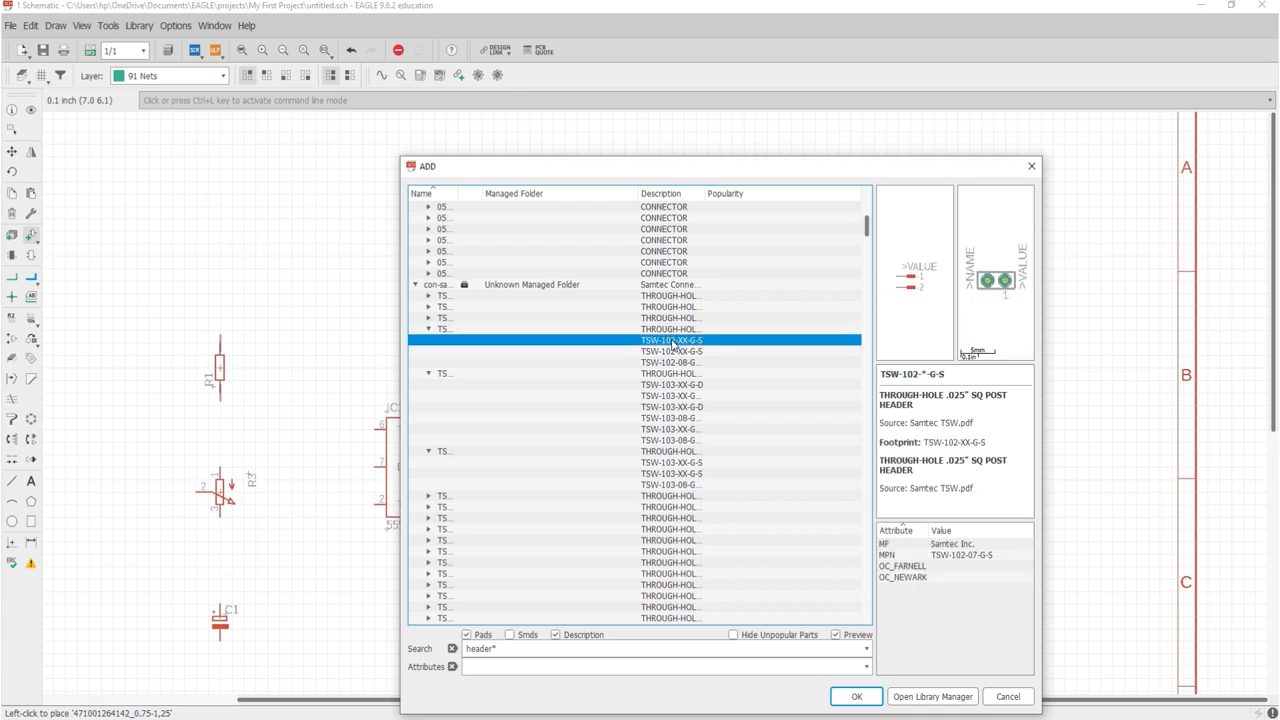
Place one PINHD-1X2 pin header at about (10.0 5.1), to the right of the diodes, and end component placement.
scroll(678, 357, "down", 5)
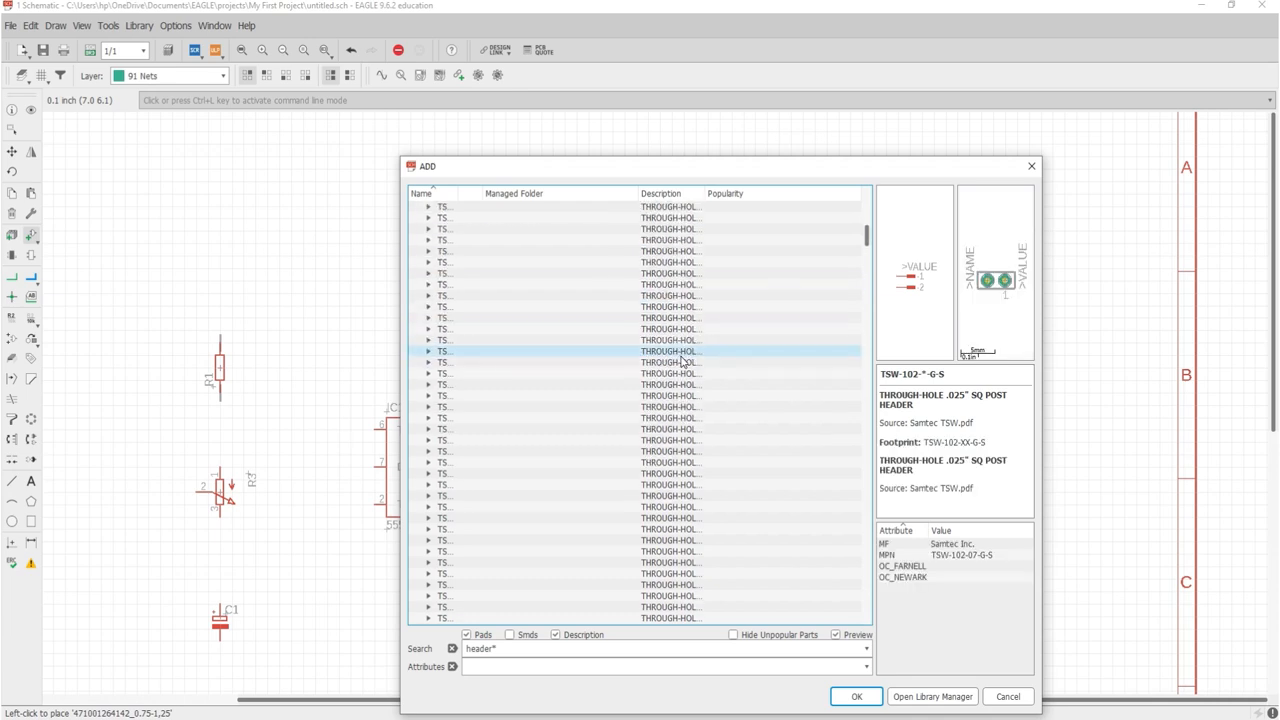
scroll(678, 355, "down", 3)
left_click(677, 341)
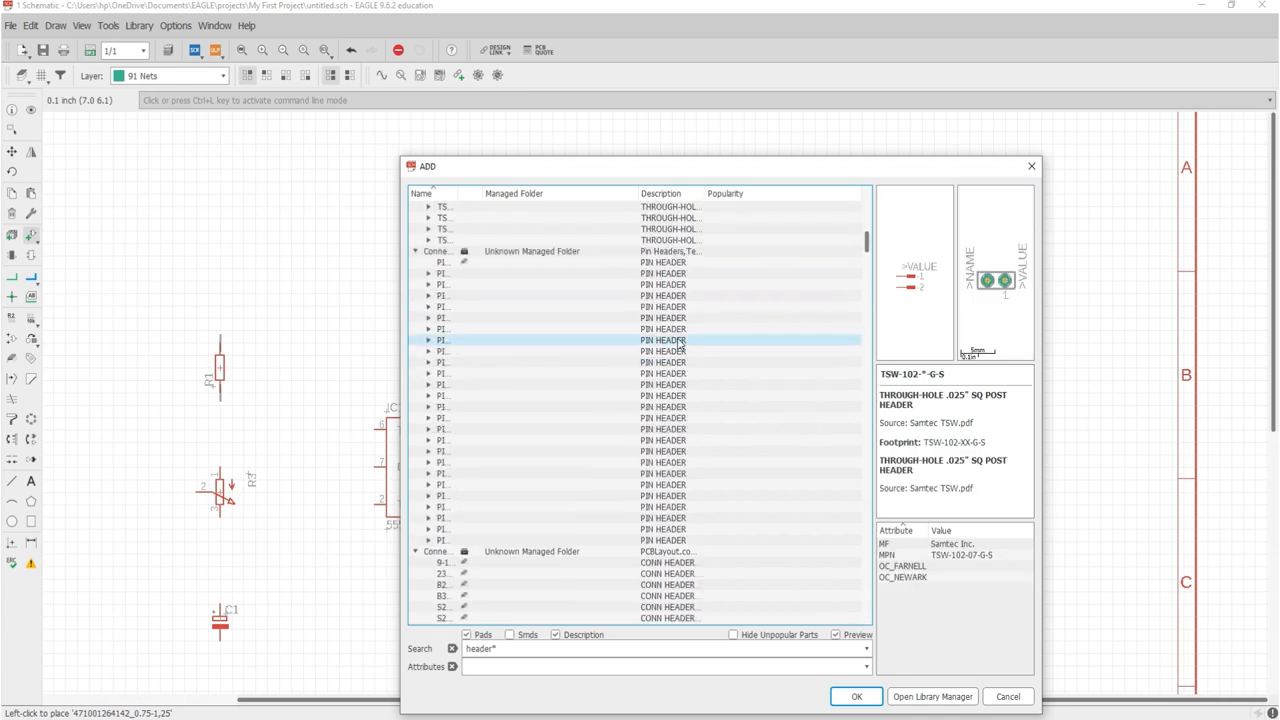
left_click(431, 273)
left_click(624, 285)
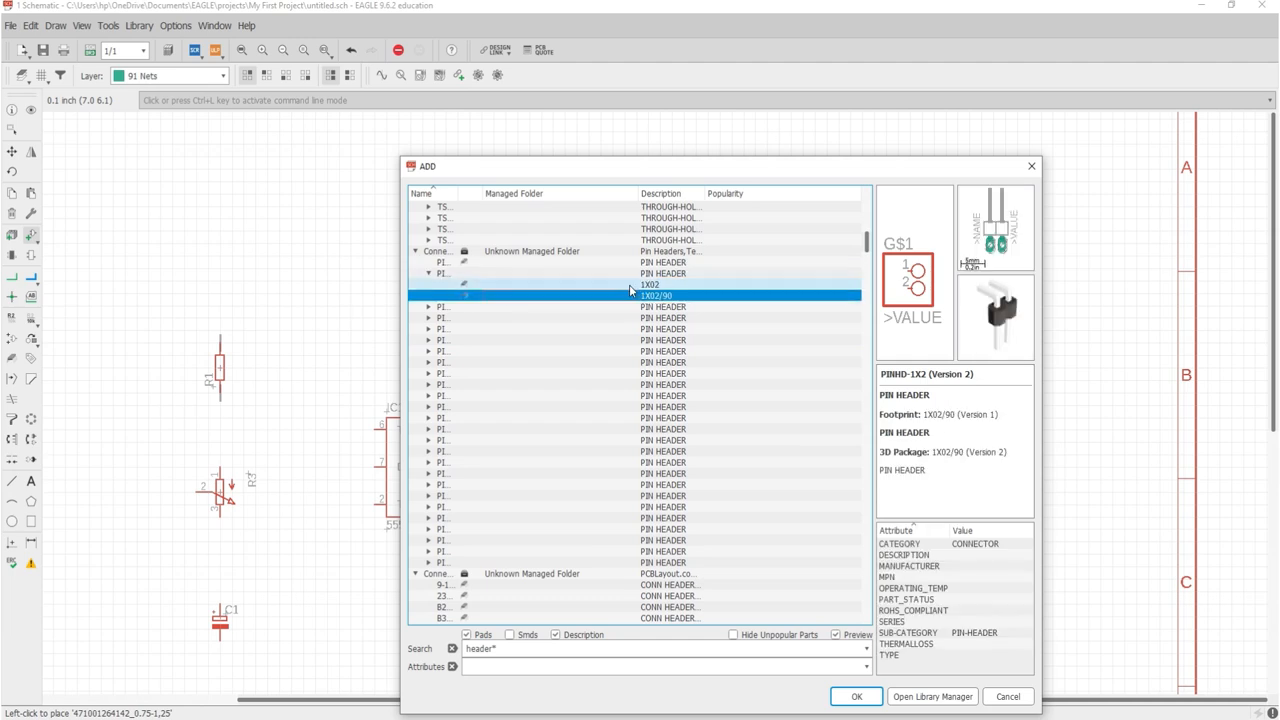
left_click(856, 696)
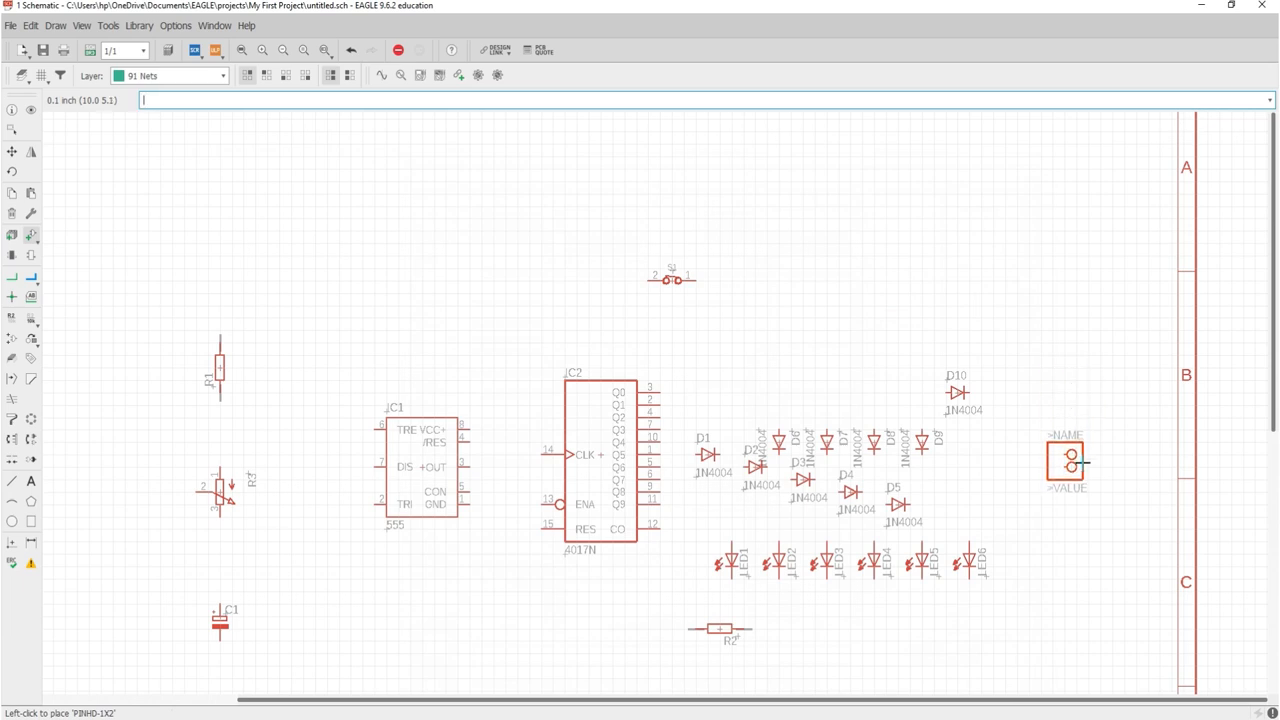
left_click(1075, 462)
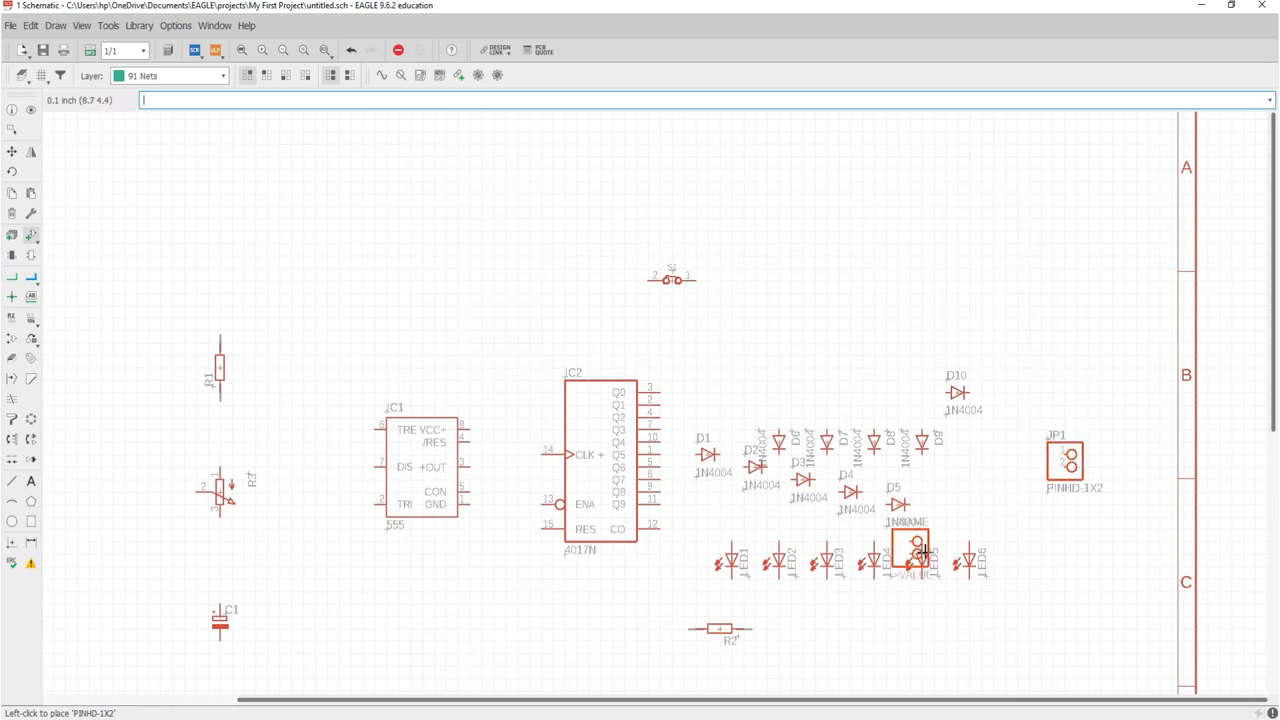
key("Escape")
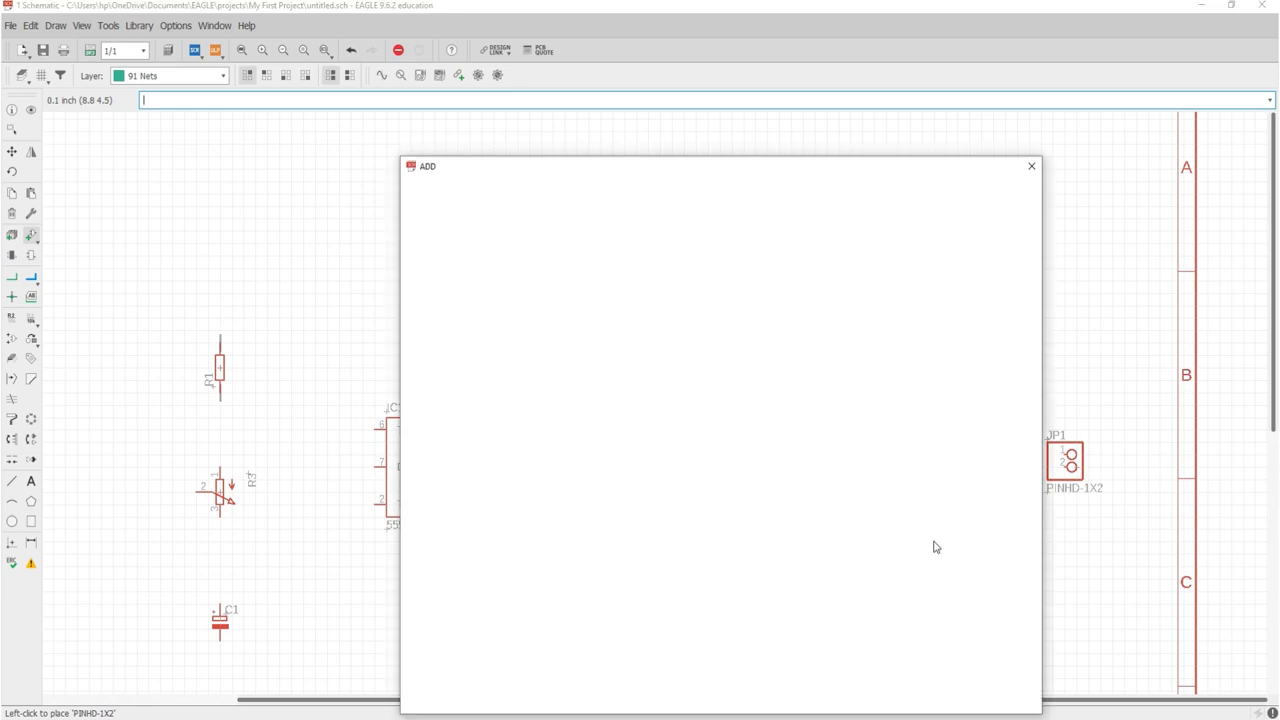
key("Escape")
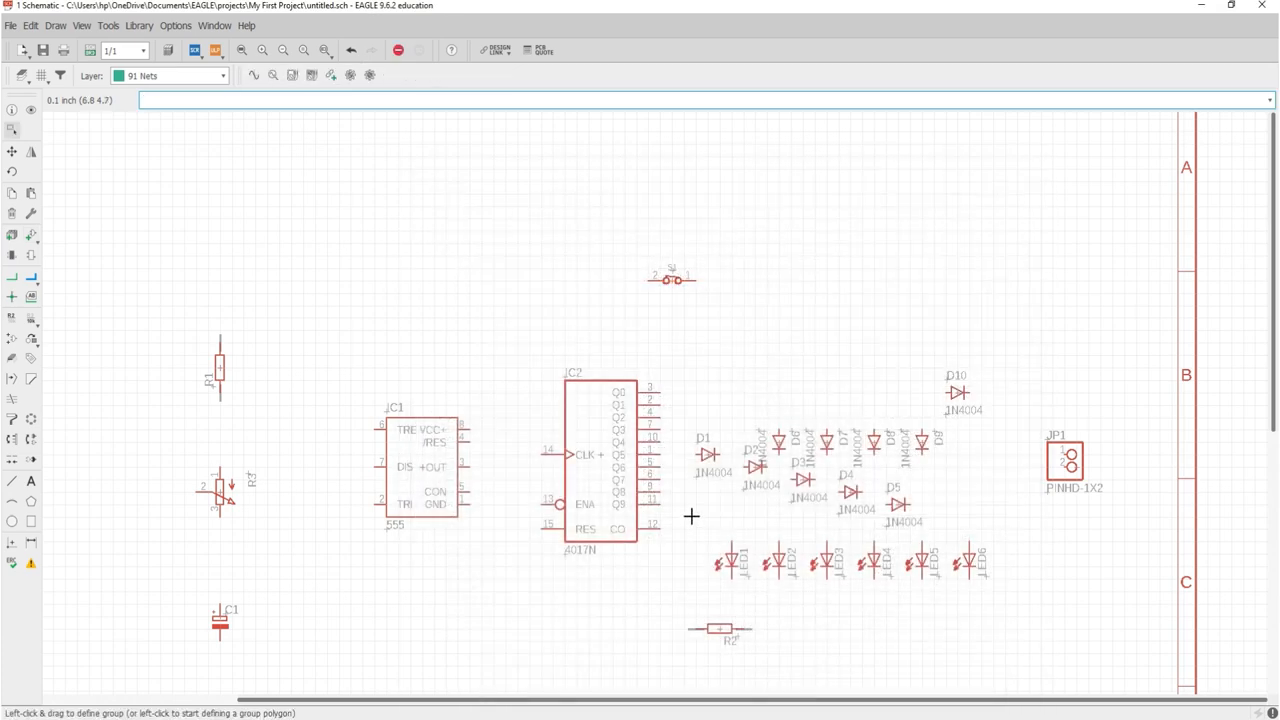
Inspect the properties of resistor R1 with the Info tool and close them without changes.
scroll(680, 505, "down", 3)
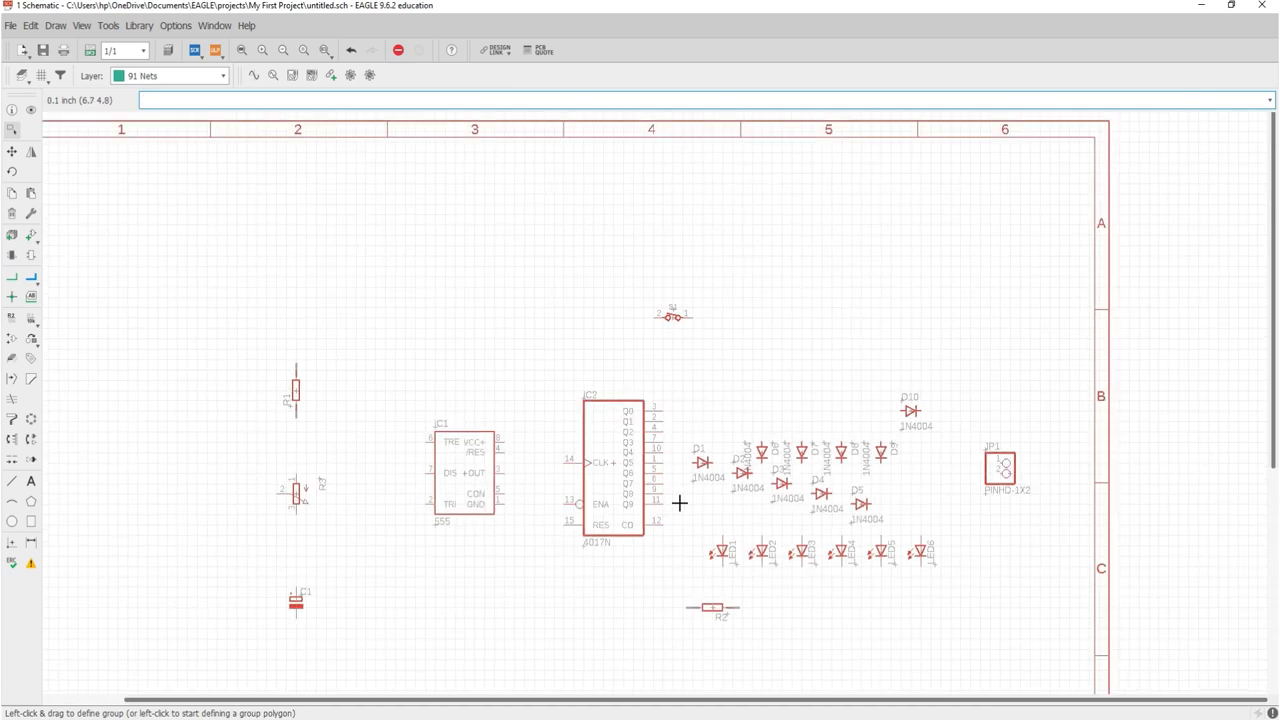
scroll(386, 420, "up", 5)
scroll(323, 414, "up", 4)
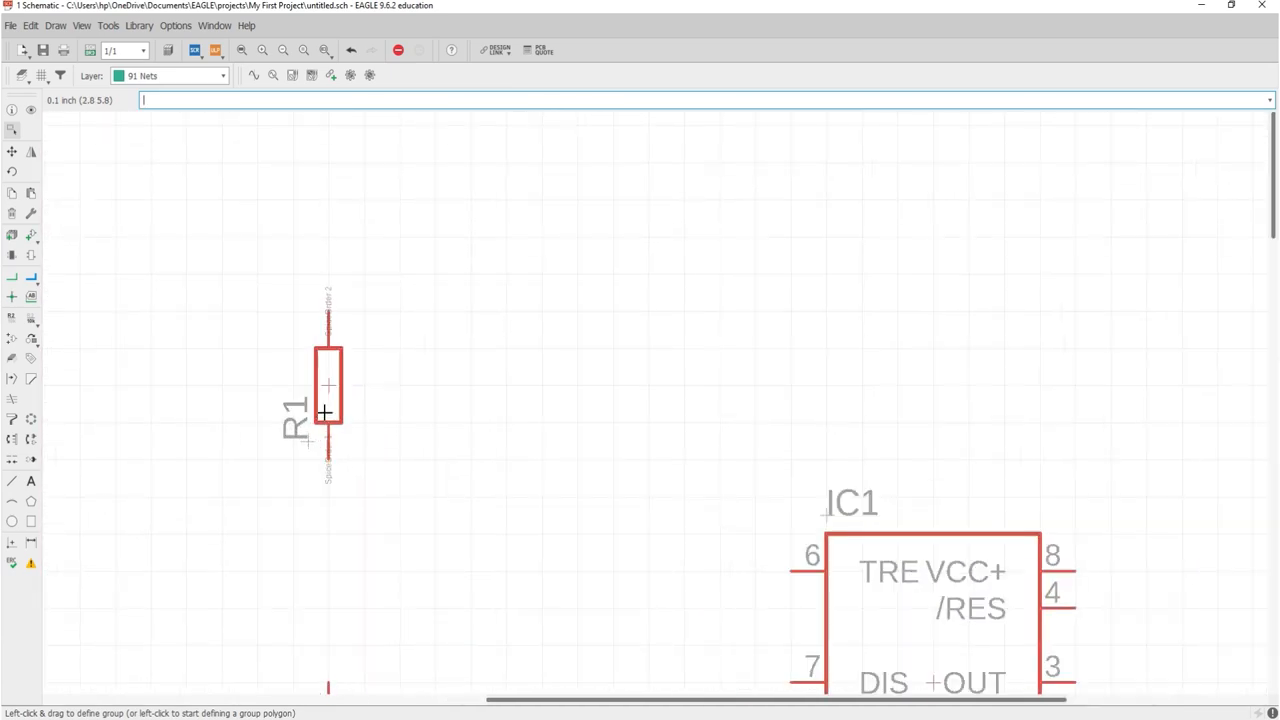
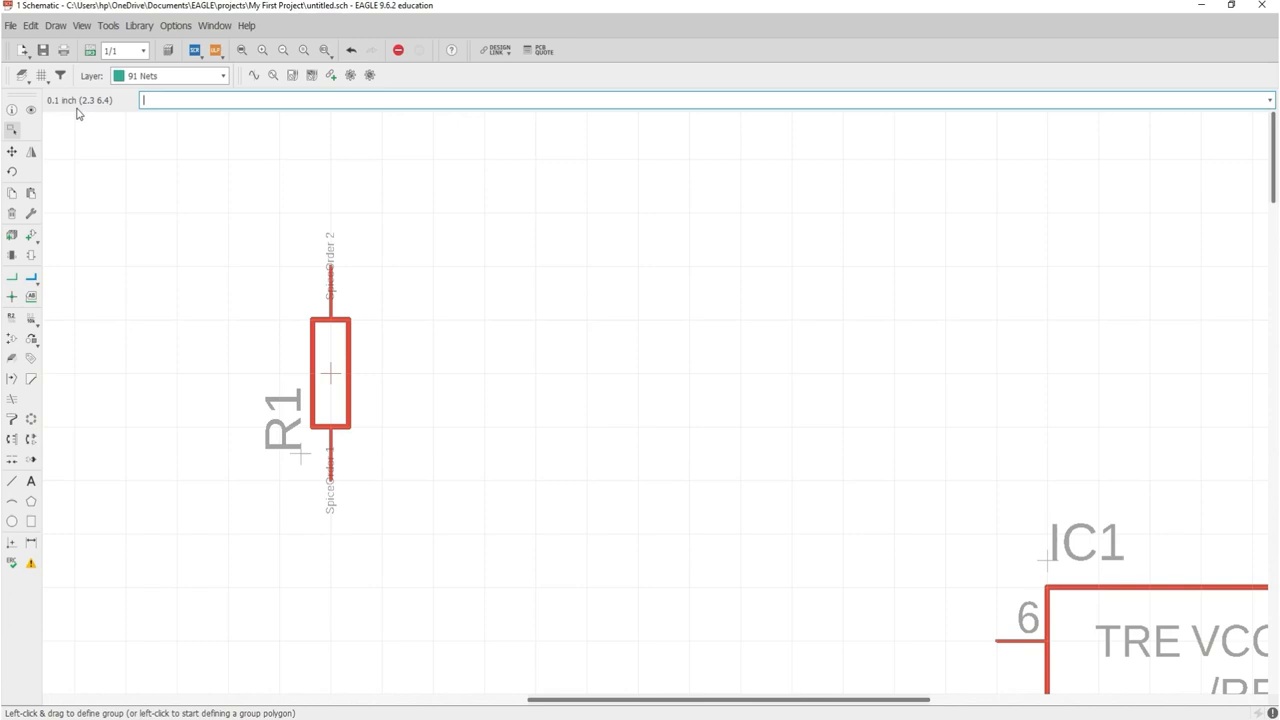
left_click(11, 109)
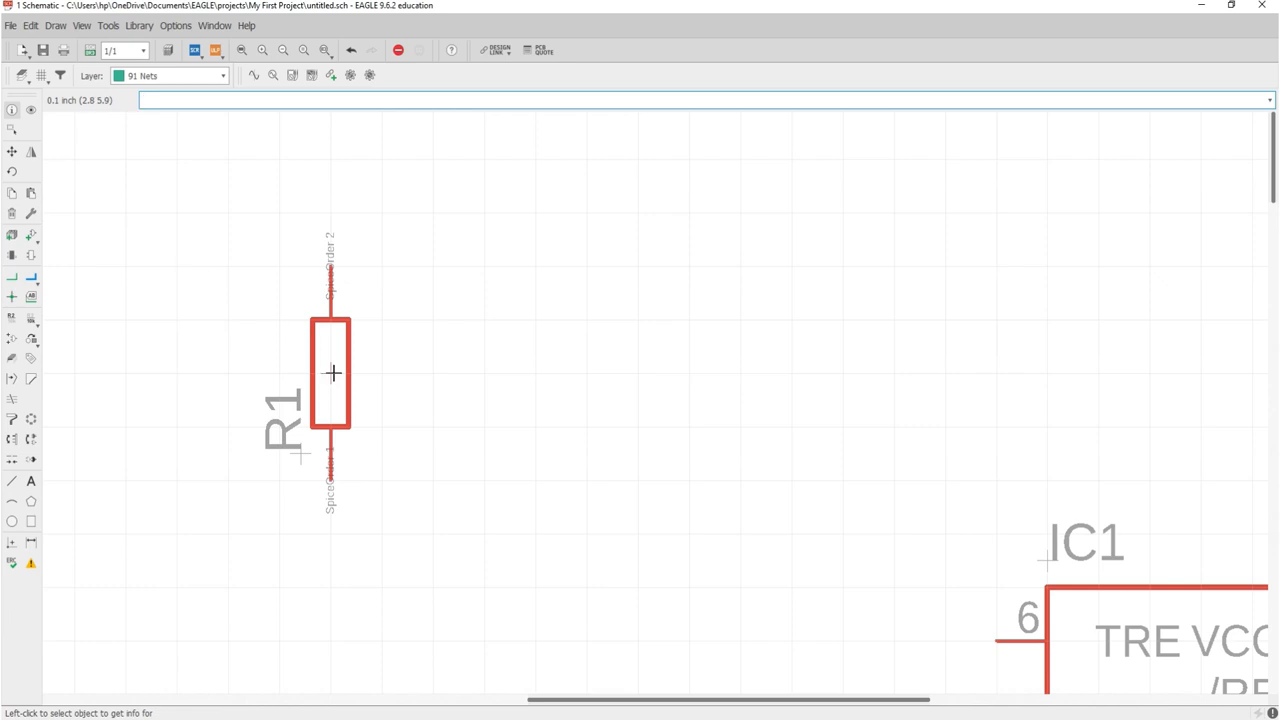
left_click(332, 380)
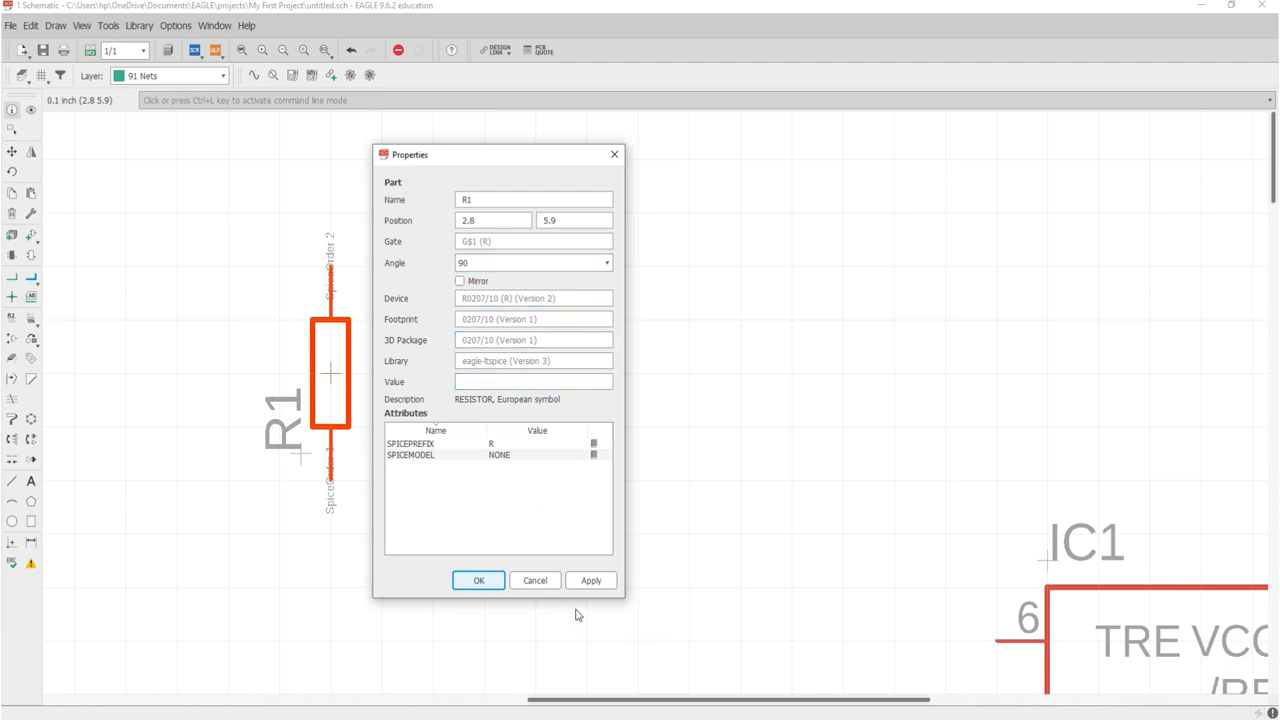
left_click(540, 581)
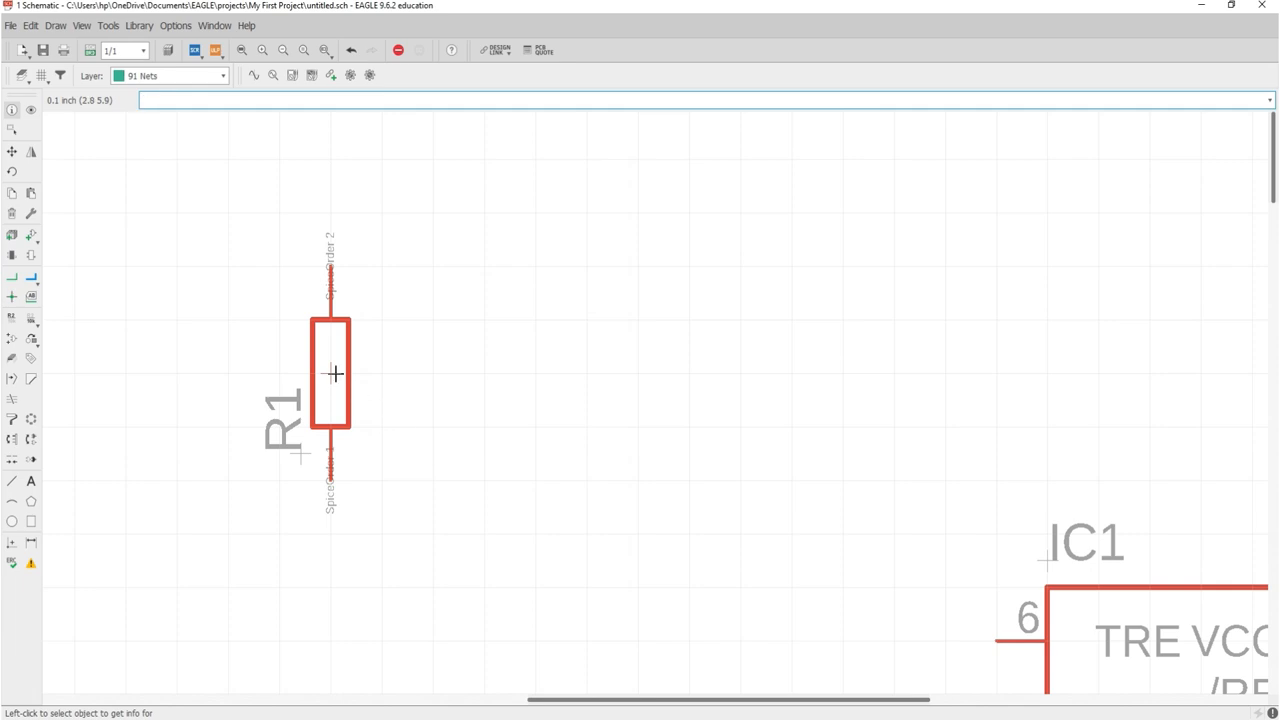
Set the value of resistor R1 to 22k in its properties.
right_click(335, 375)
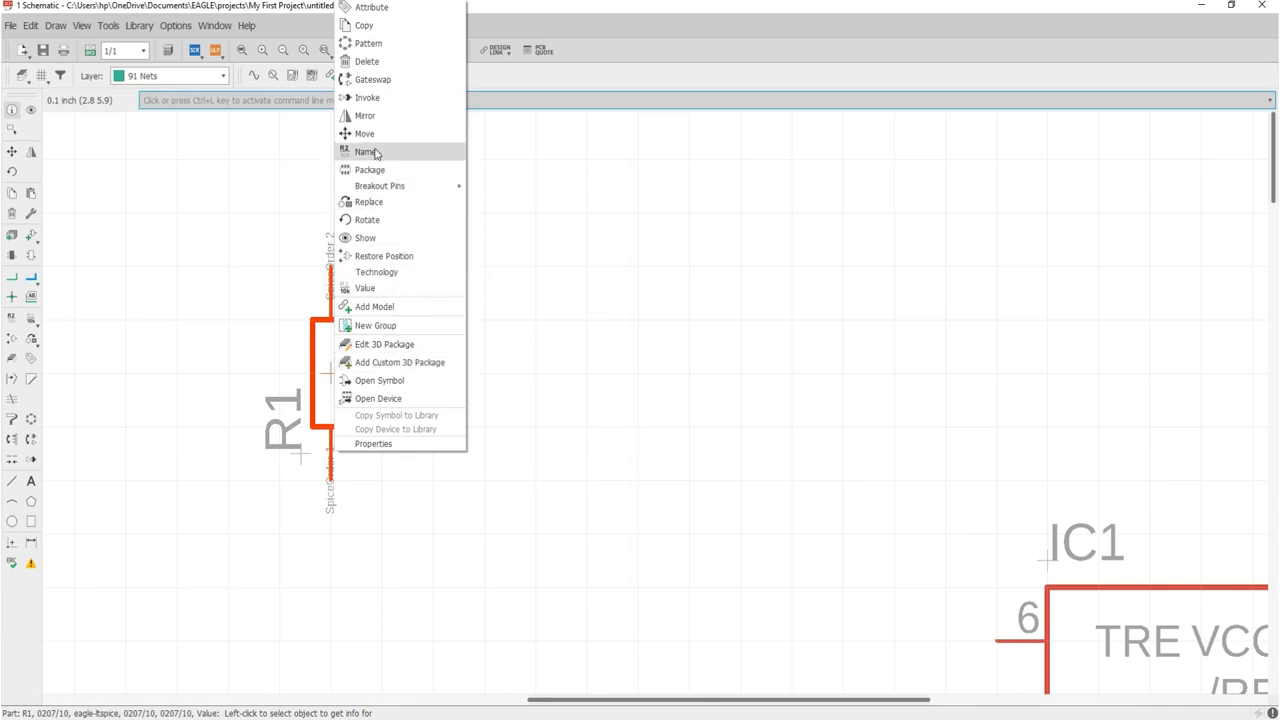
left_click(392, 444)
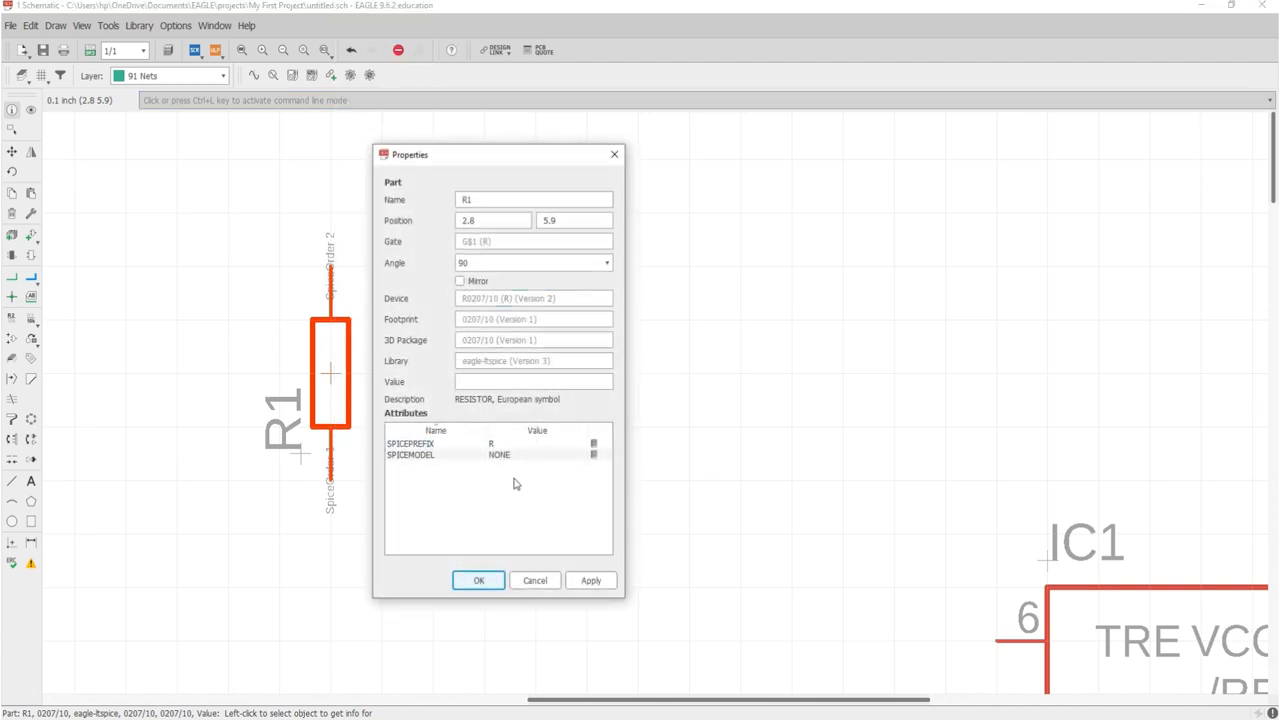
left_click(493, 382)
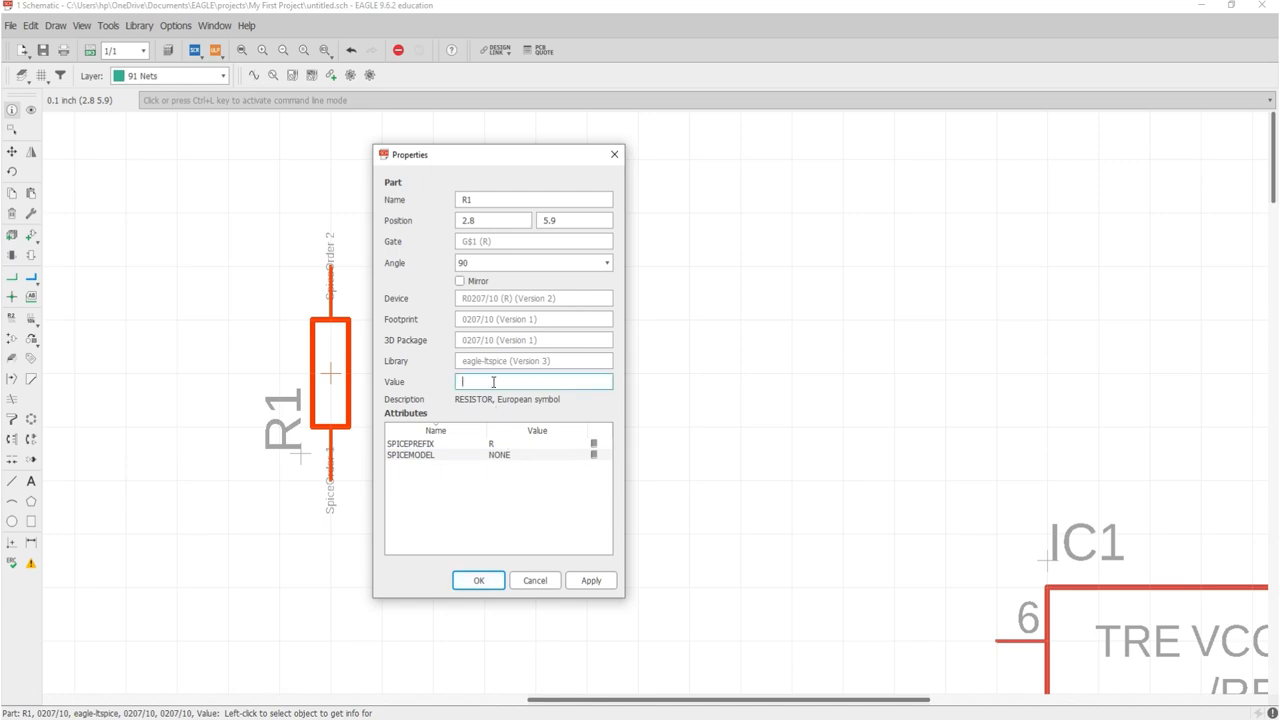
type("22k")
left_click(479, 580)
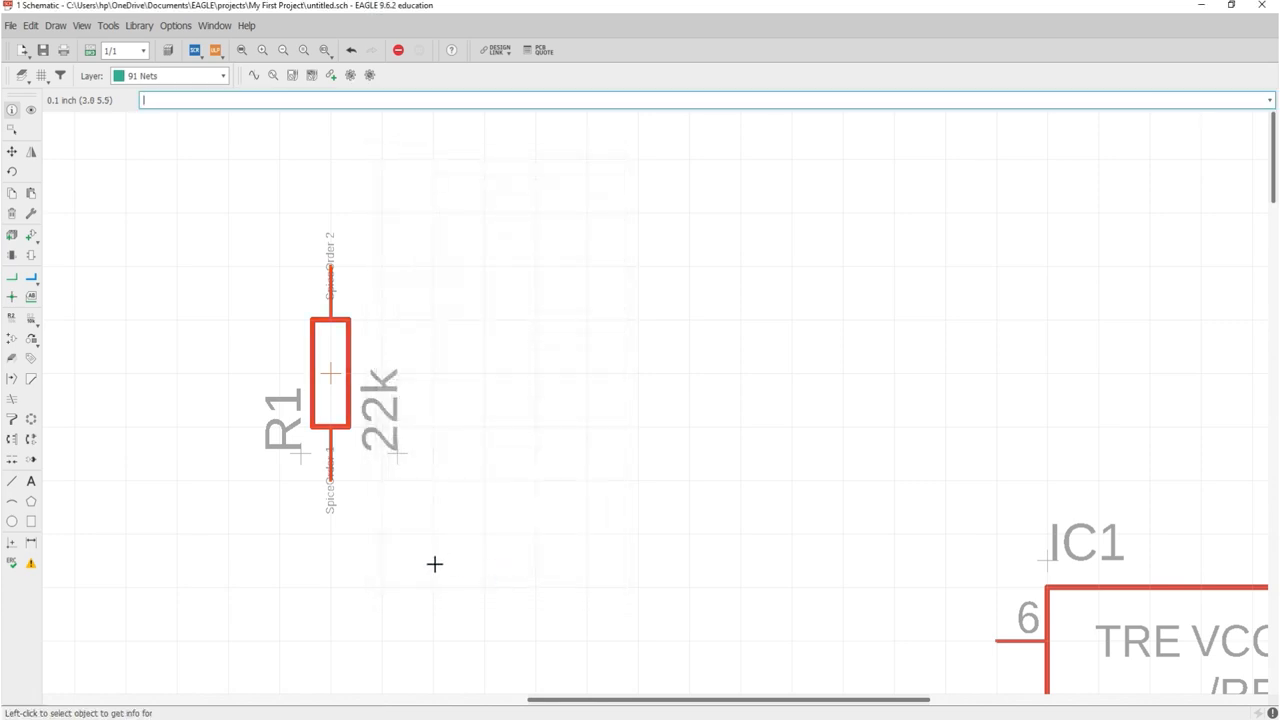
Check resistor R1's value with the Value tool and accept it as it is.
left_click(33, 321)
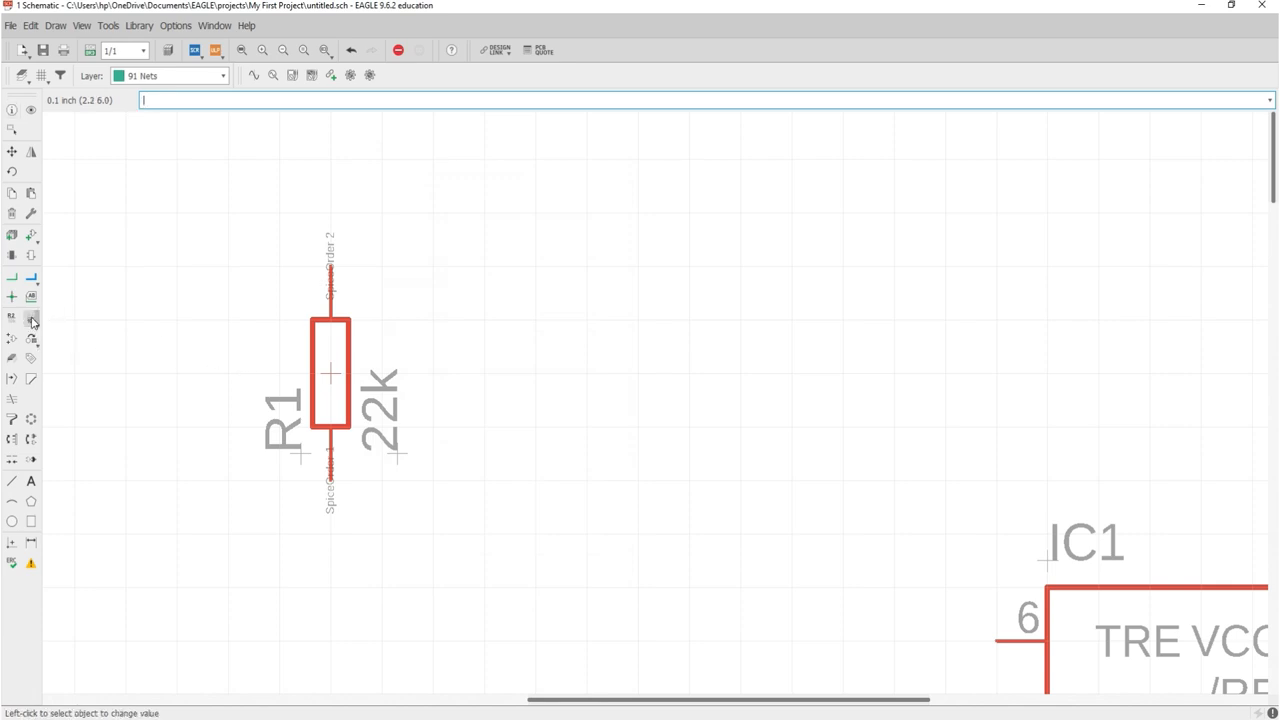
left_click(331, 374)
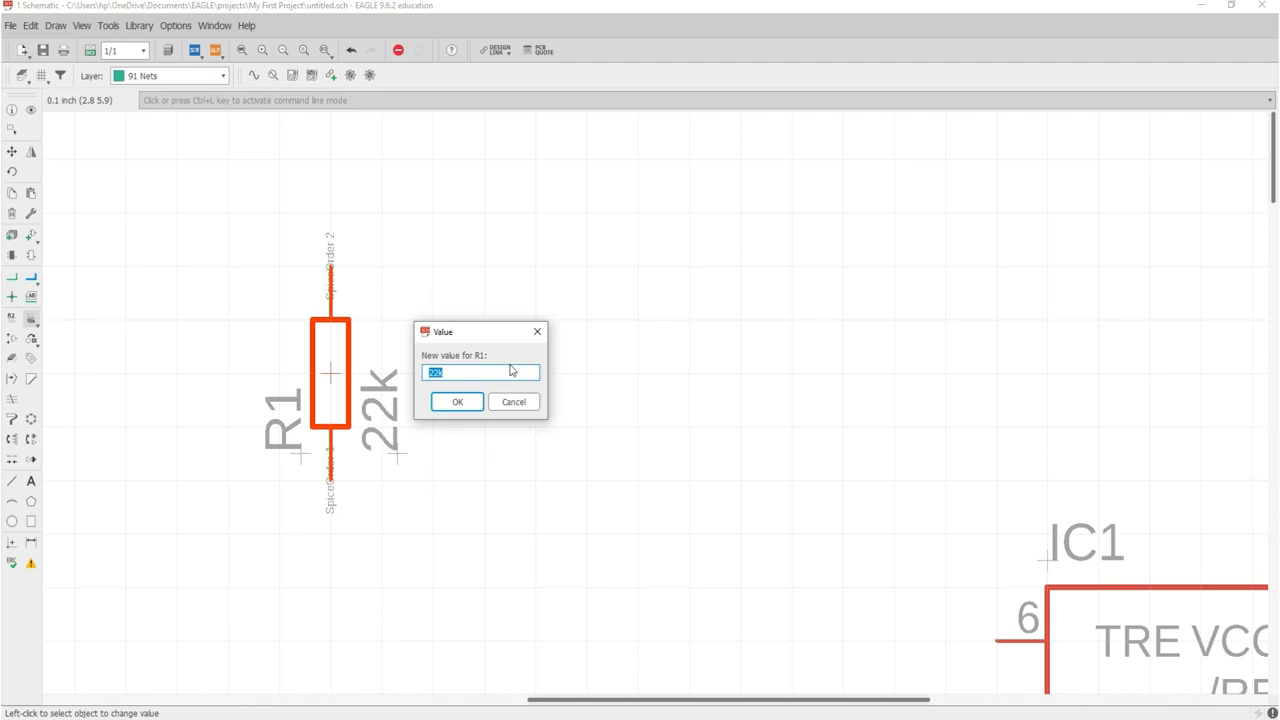
left_click(458, 402)
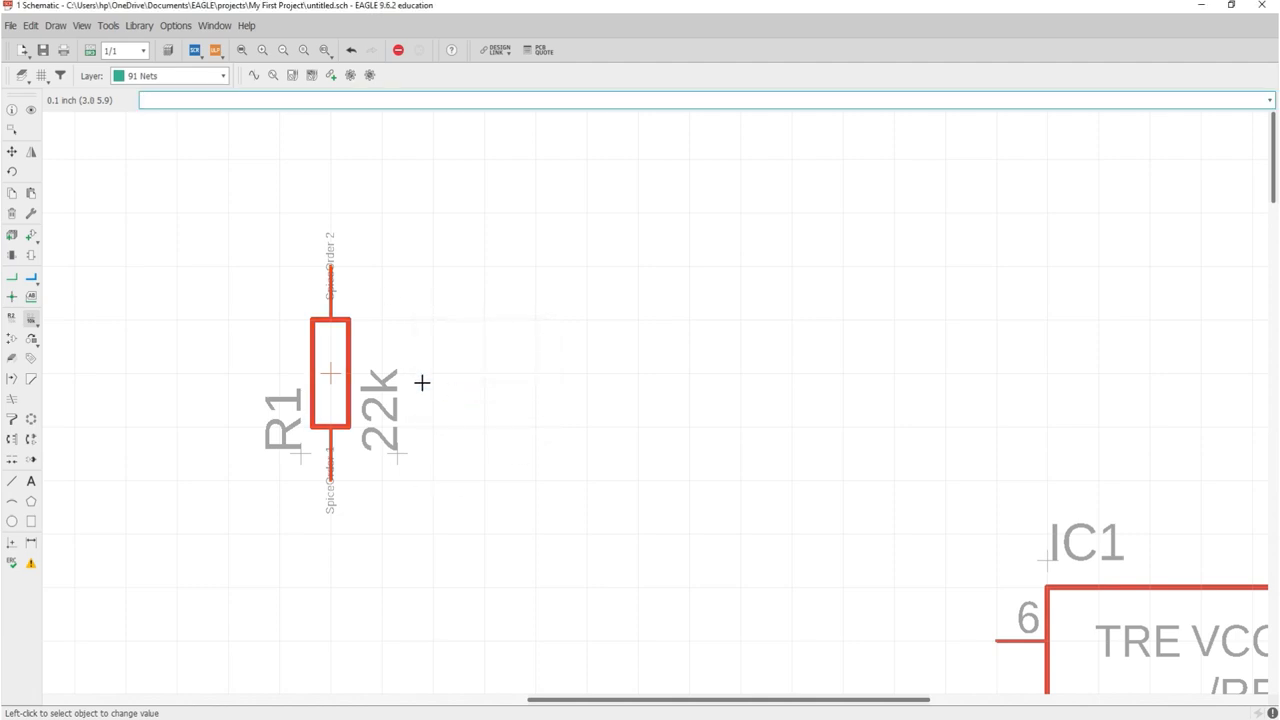
Set the value of potentiometer R3 to 500k with the Value tool.
scroll(423, 380, "down", 6)
scroll(423, 381, "down", 3)
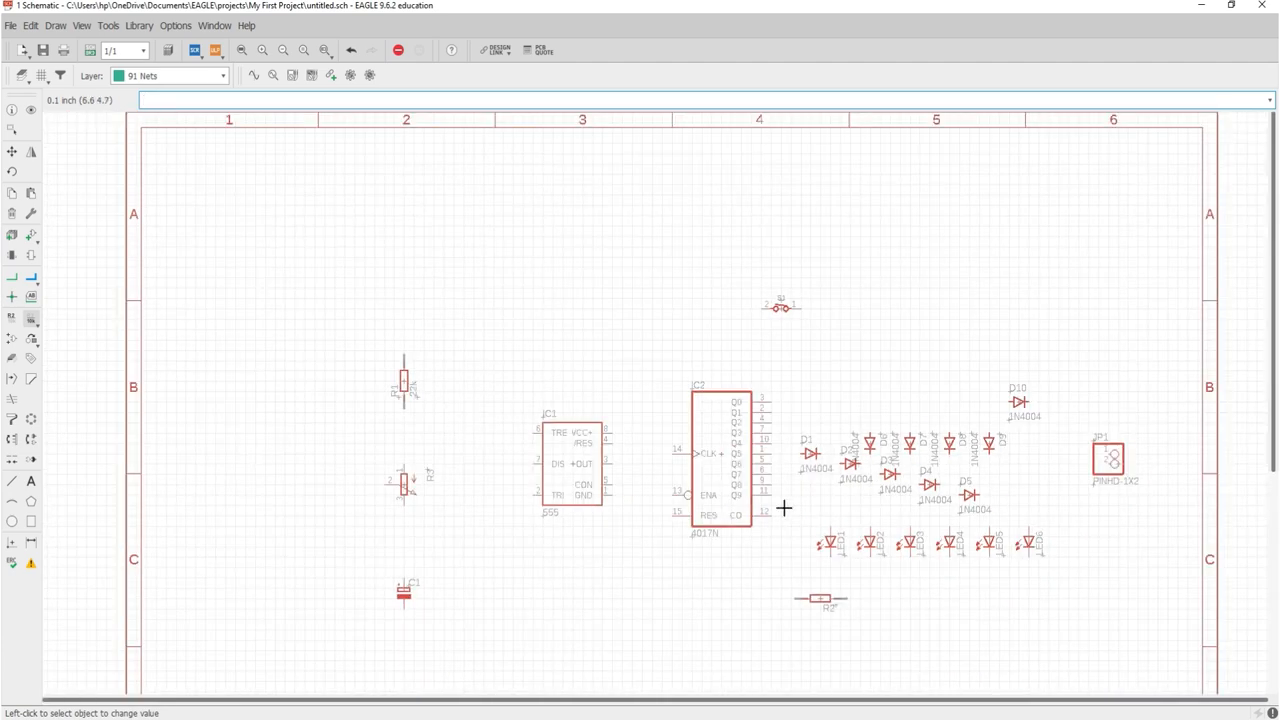
scroll(791, 514, "up", 1)
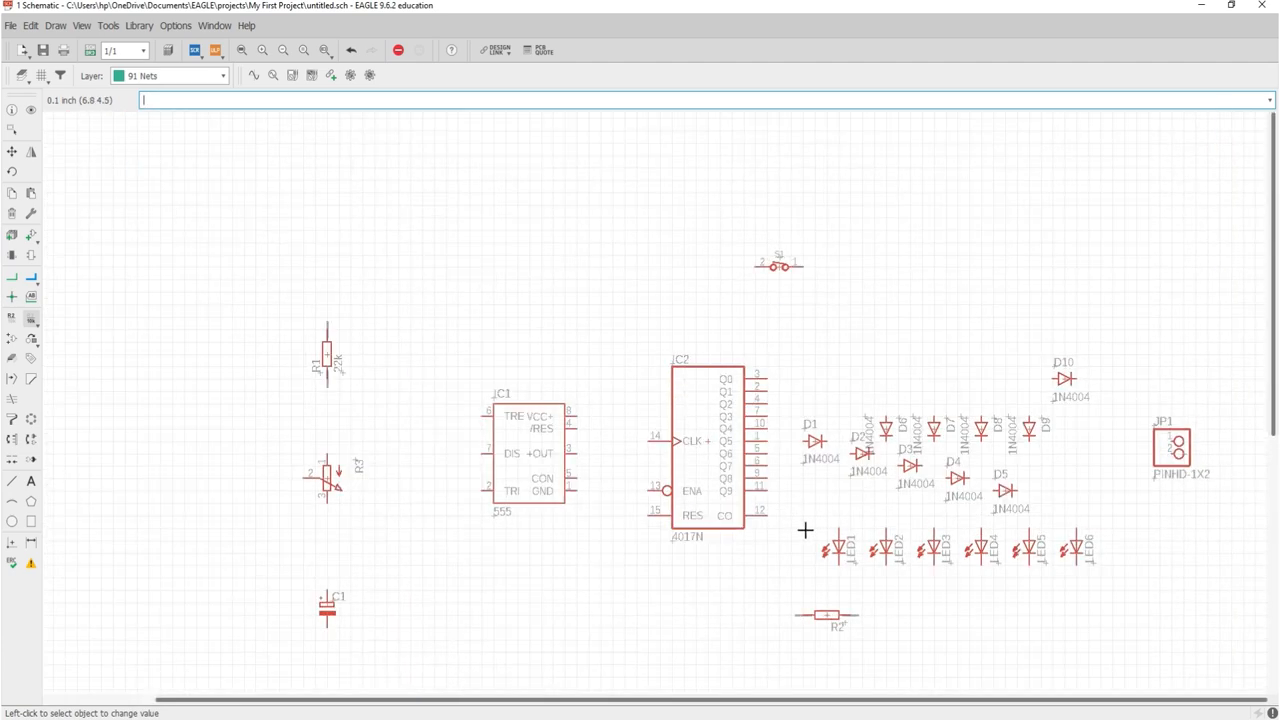
scroll(363, 498, "up", 3)
scroll(363, 498, "up", 2)
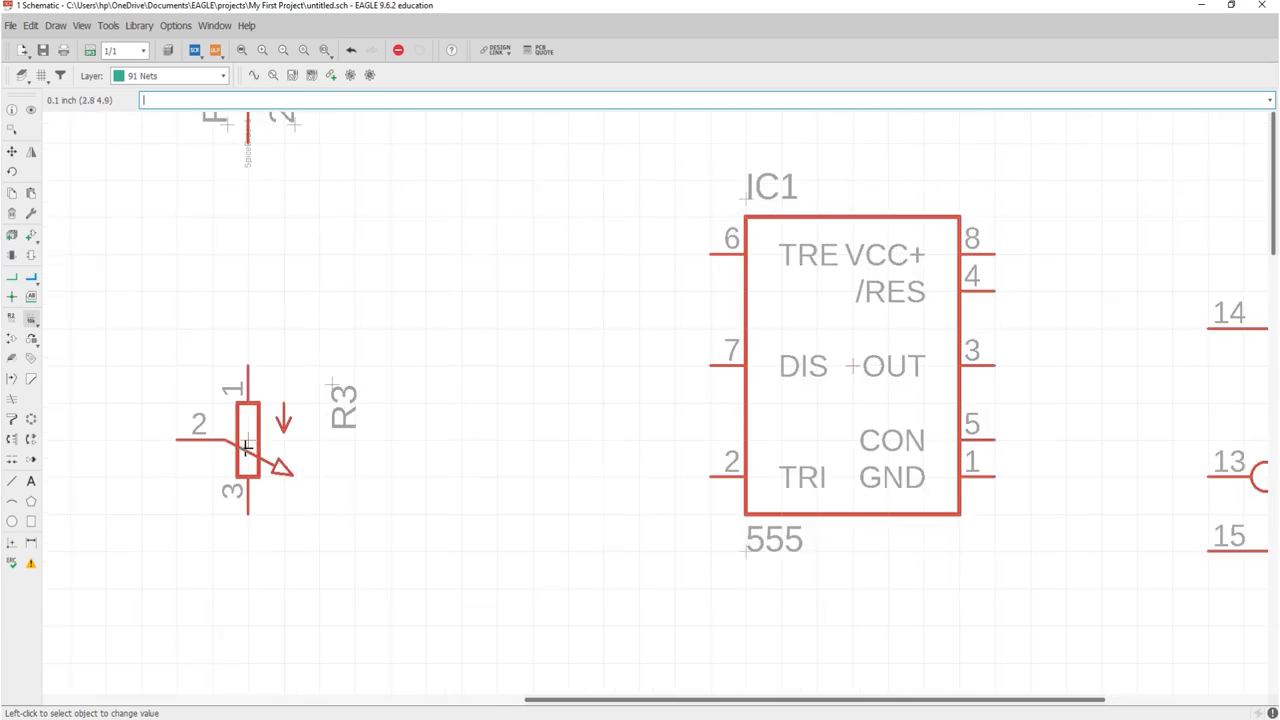
left_click(248, 437)
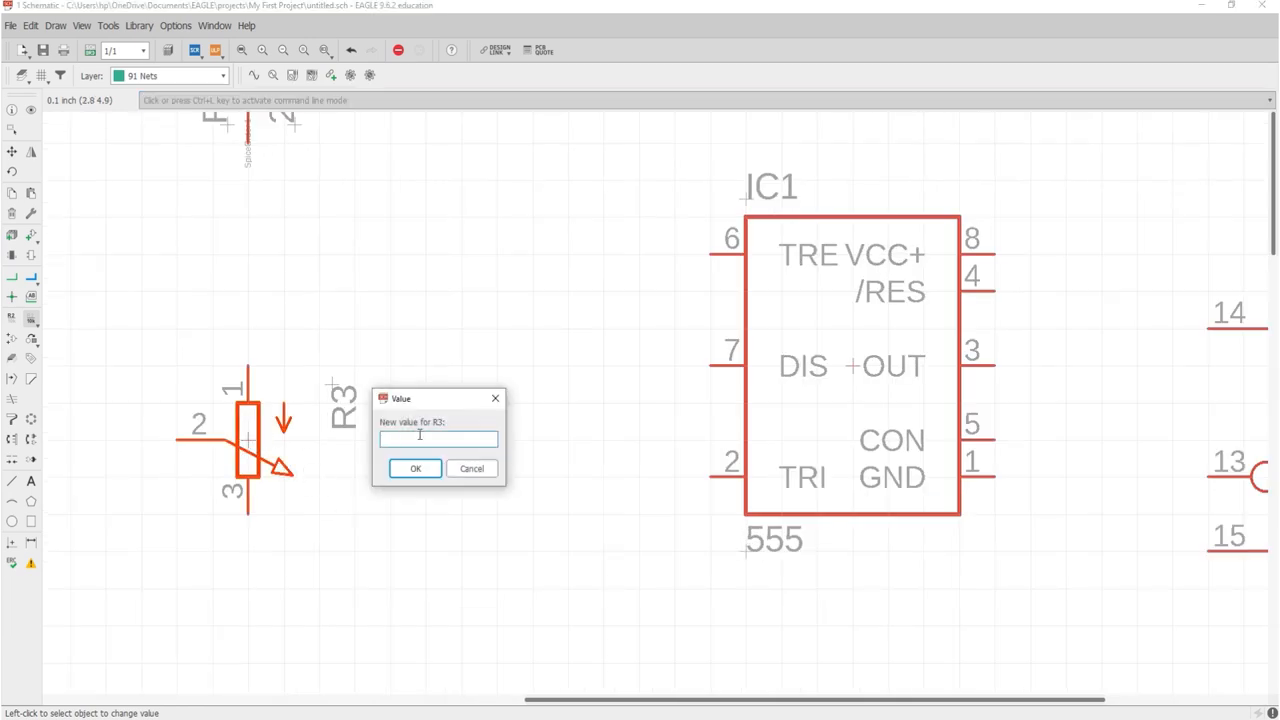
type("500k")
key("Return")
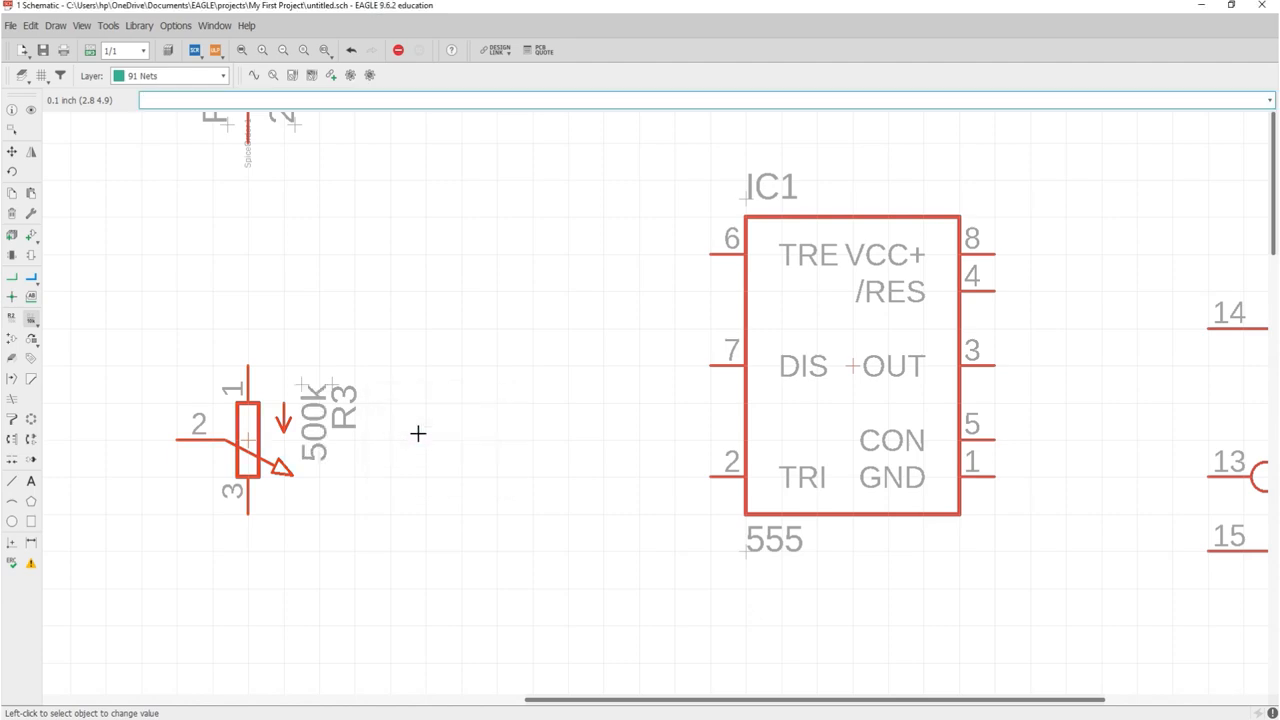
Set the value of capacitor C1 to 1uF.
scroll(418, 430, "down", 5)
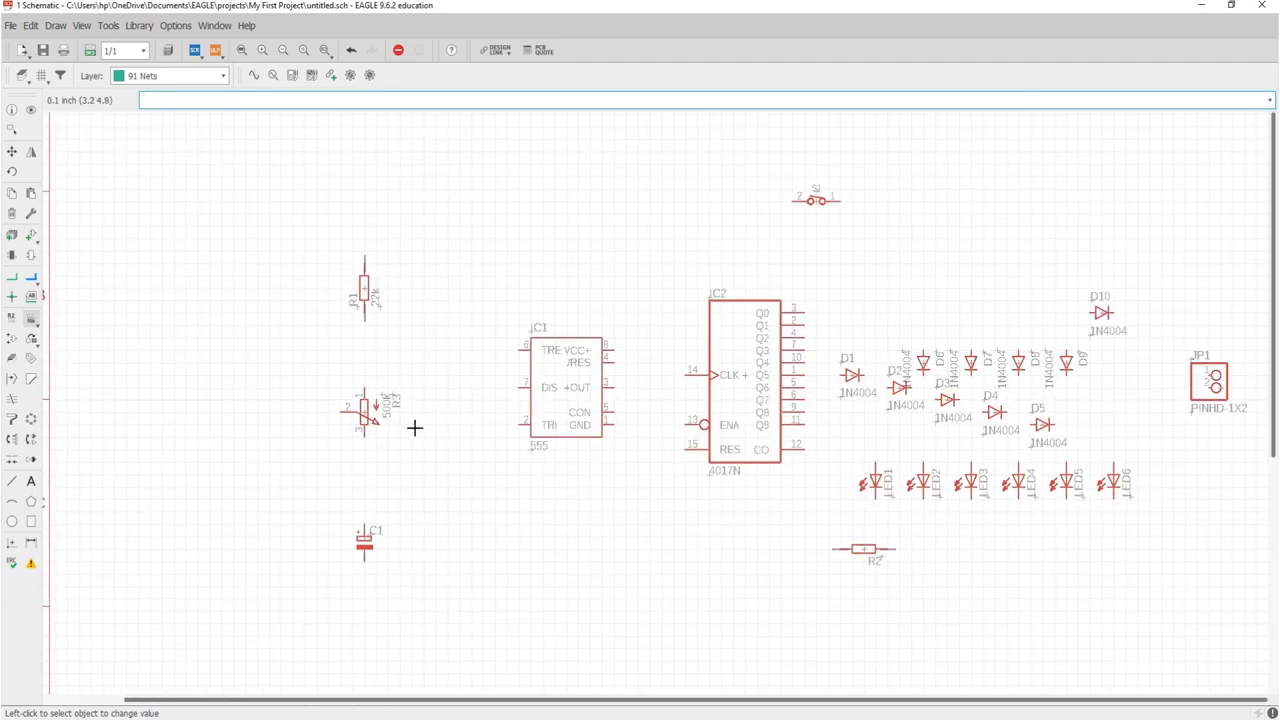
scroll(378, 528, "up", 5)
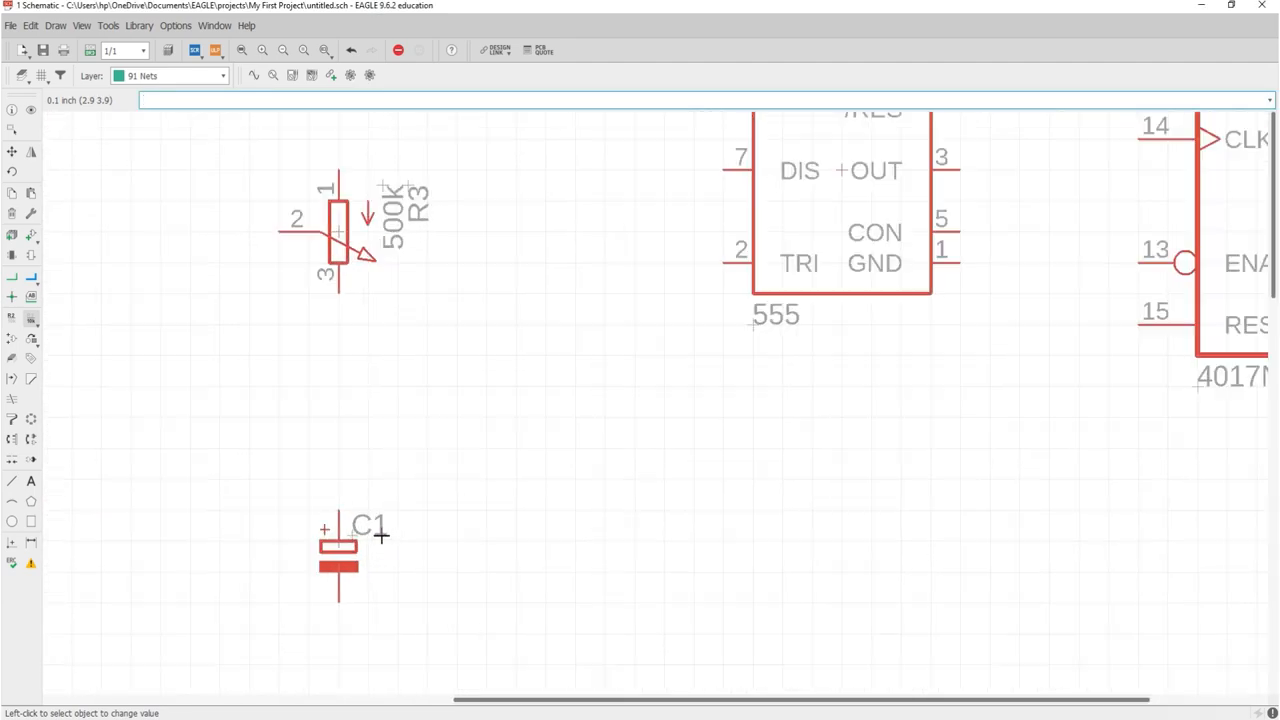
left_click(326, 546)
type("1")
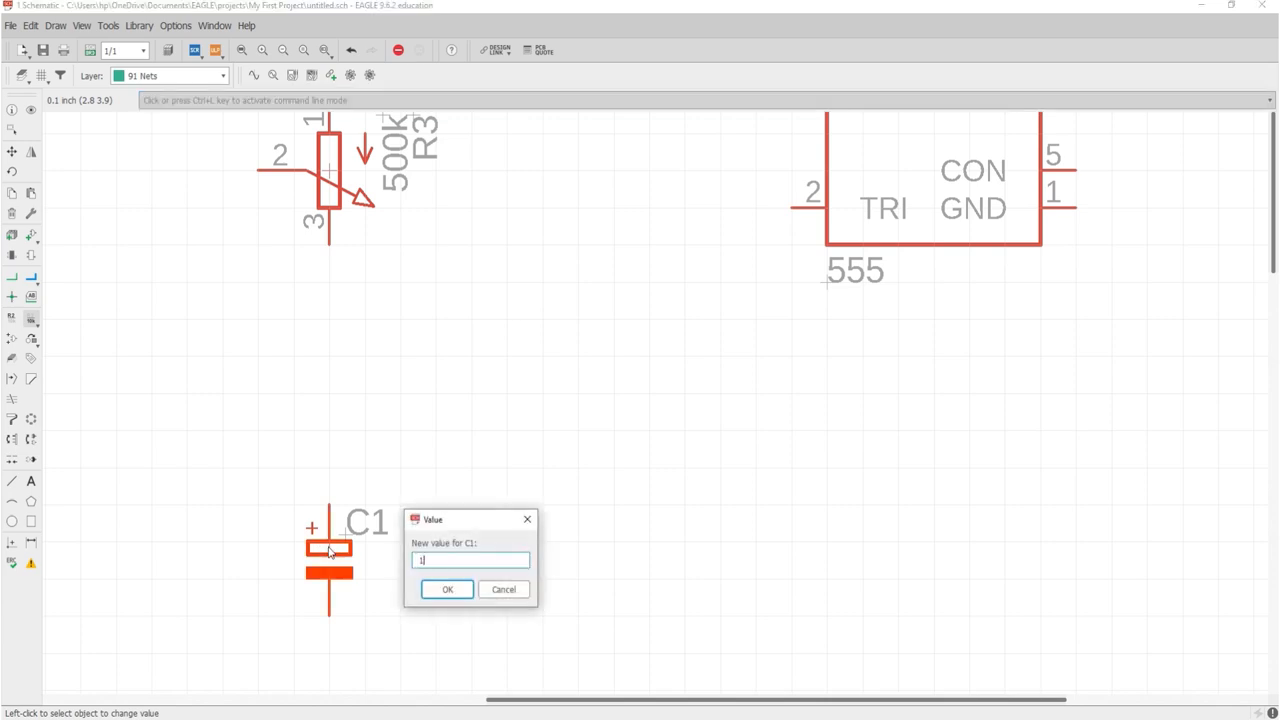
type("uF")
key("Return")
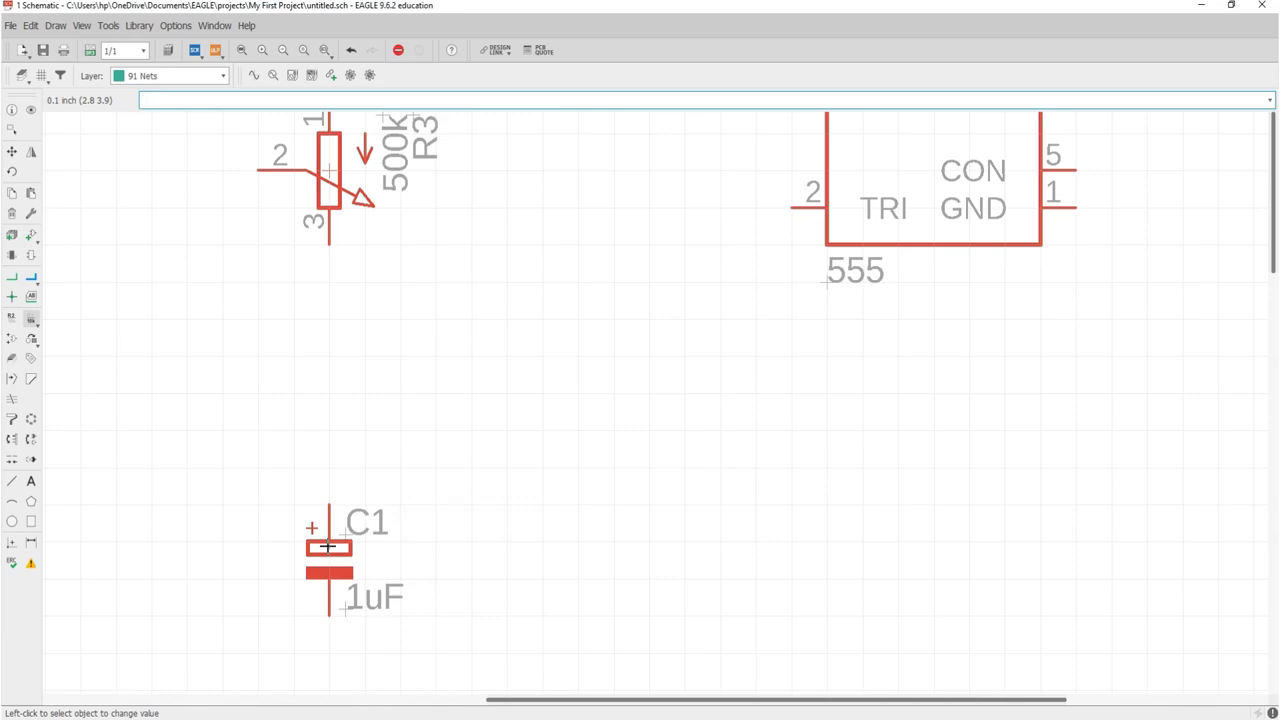
Set the value of resistor R2 below the LEDs to 330.
scroll(327, 545, "down", 5)
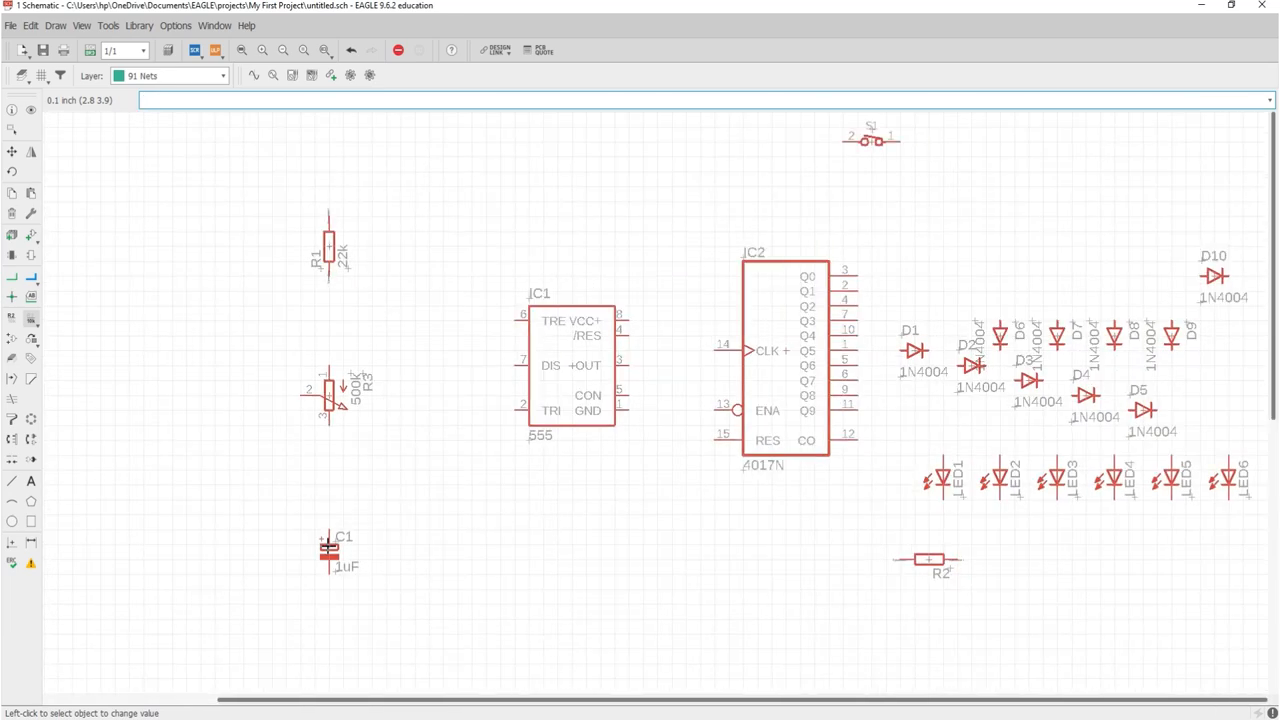
scroll(327, 545, "down", 2)
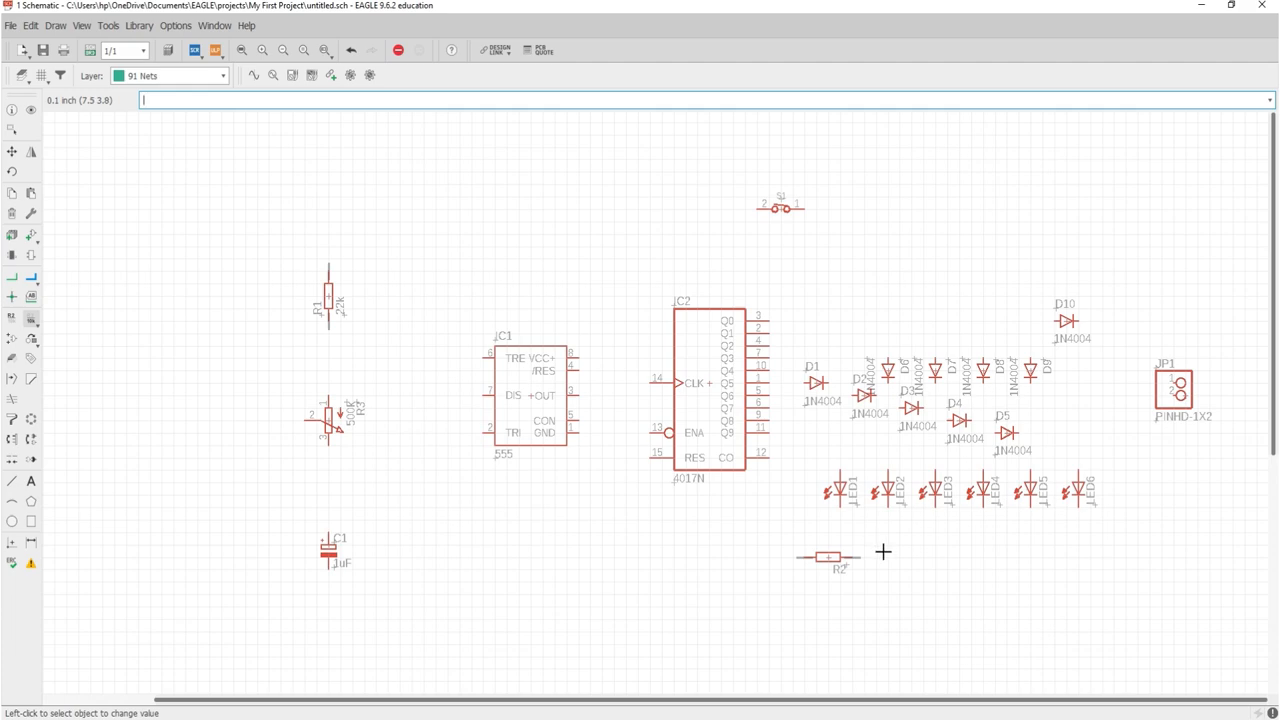
scroll(883, 551, "up", 1)
scroll(1080, 495, "up", 4)
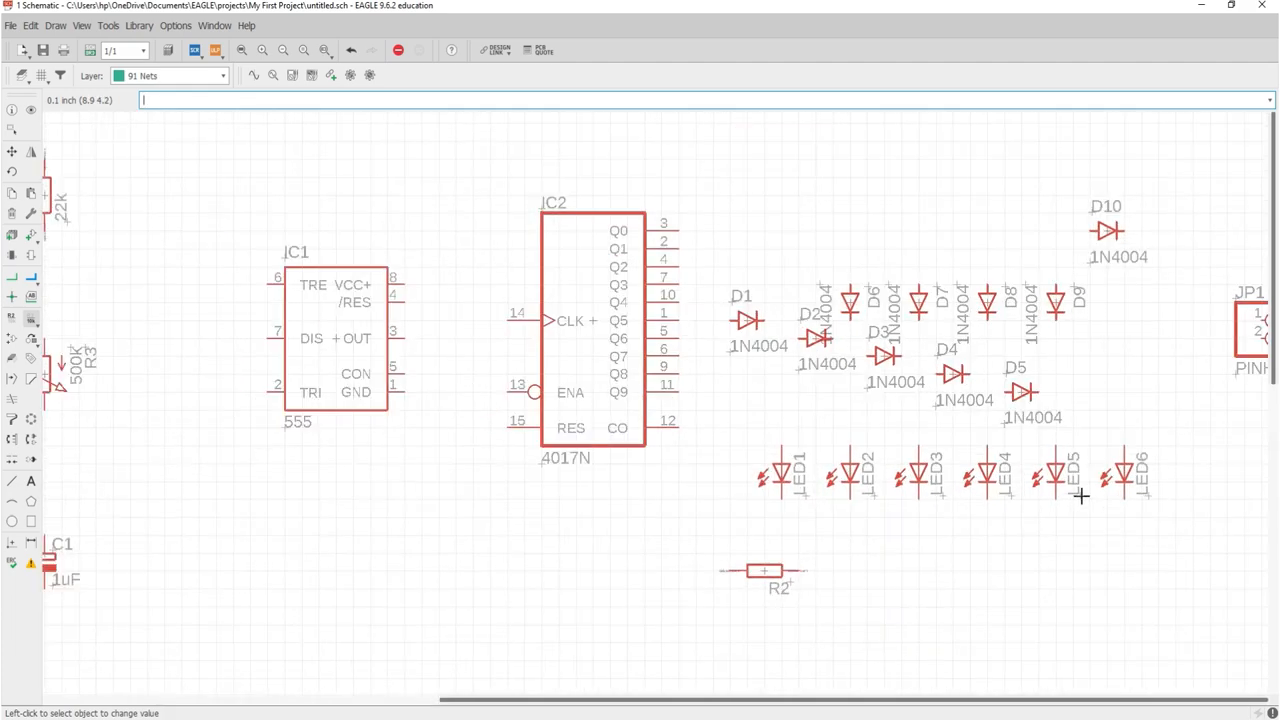
scroll(730, 622, "up", 1)
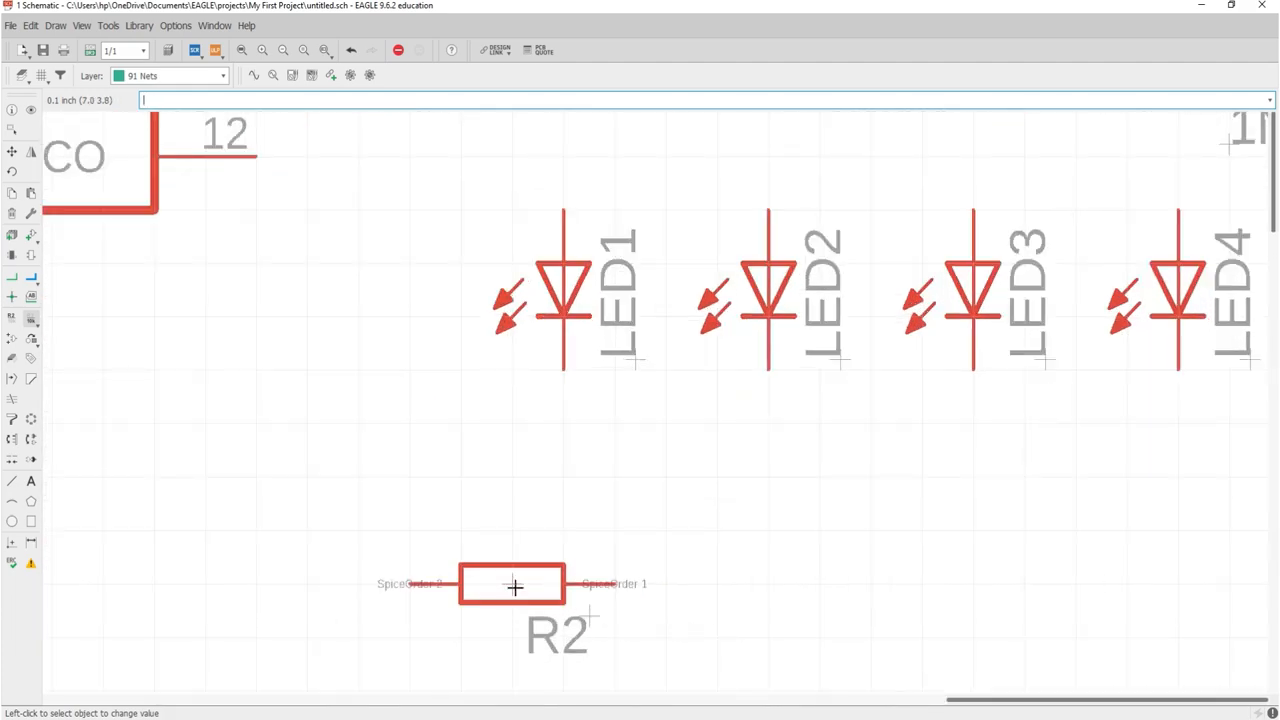
left_click(513, 586)
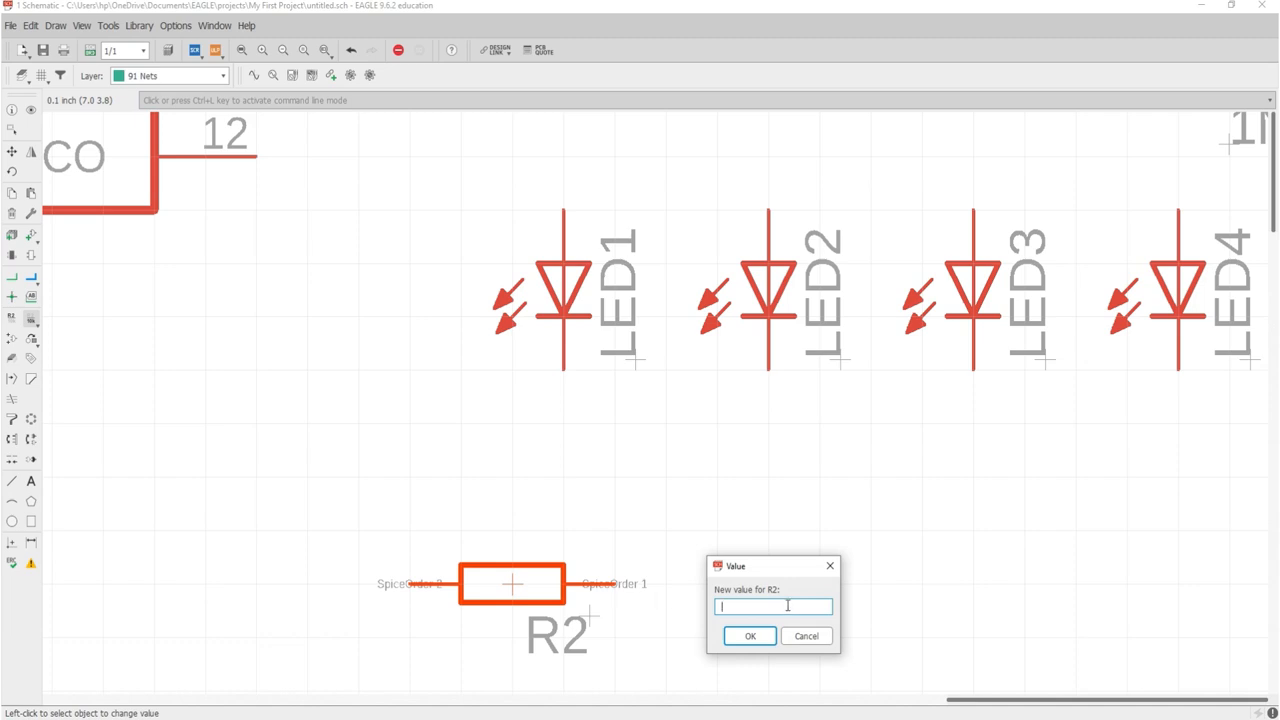
type("330")
key("Return")
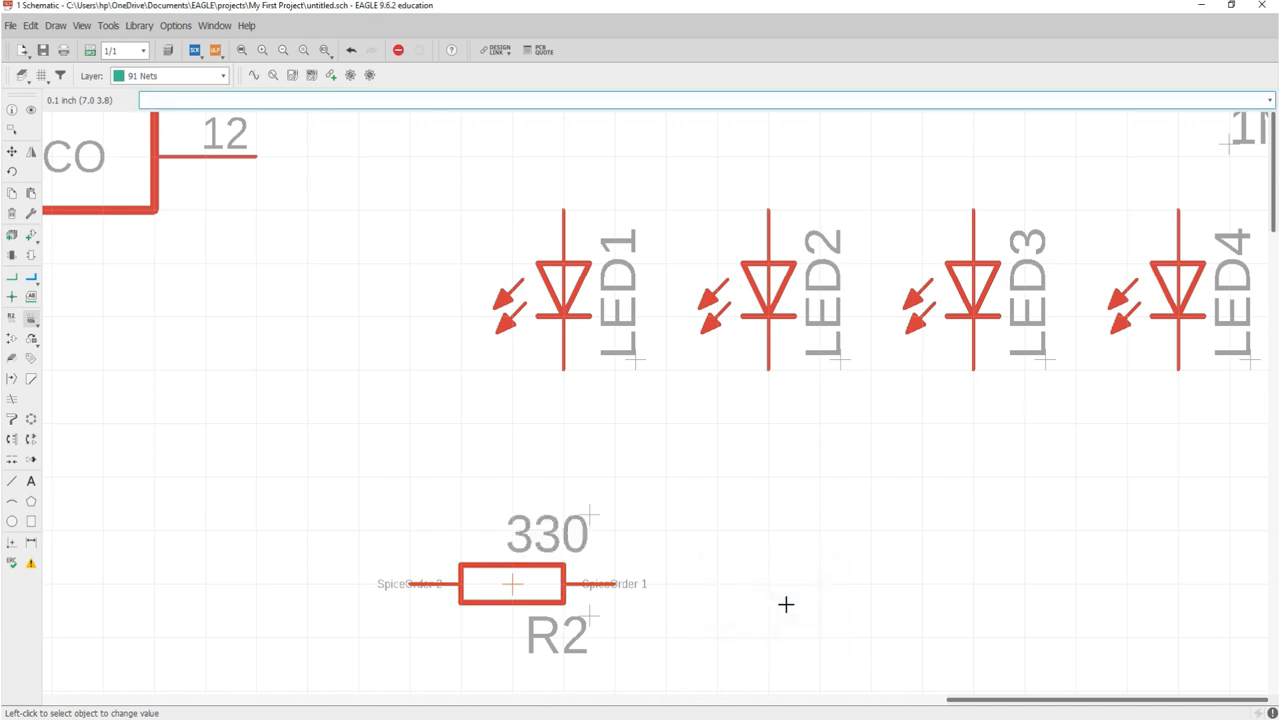
Draw a net wire from the lower end of resistor R1 straight down to pin 1 of potentiometer R3.
scroll(706, 552, "down", 5)
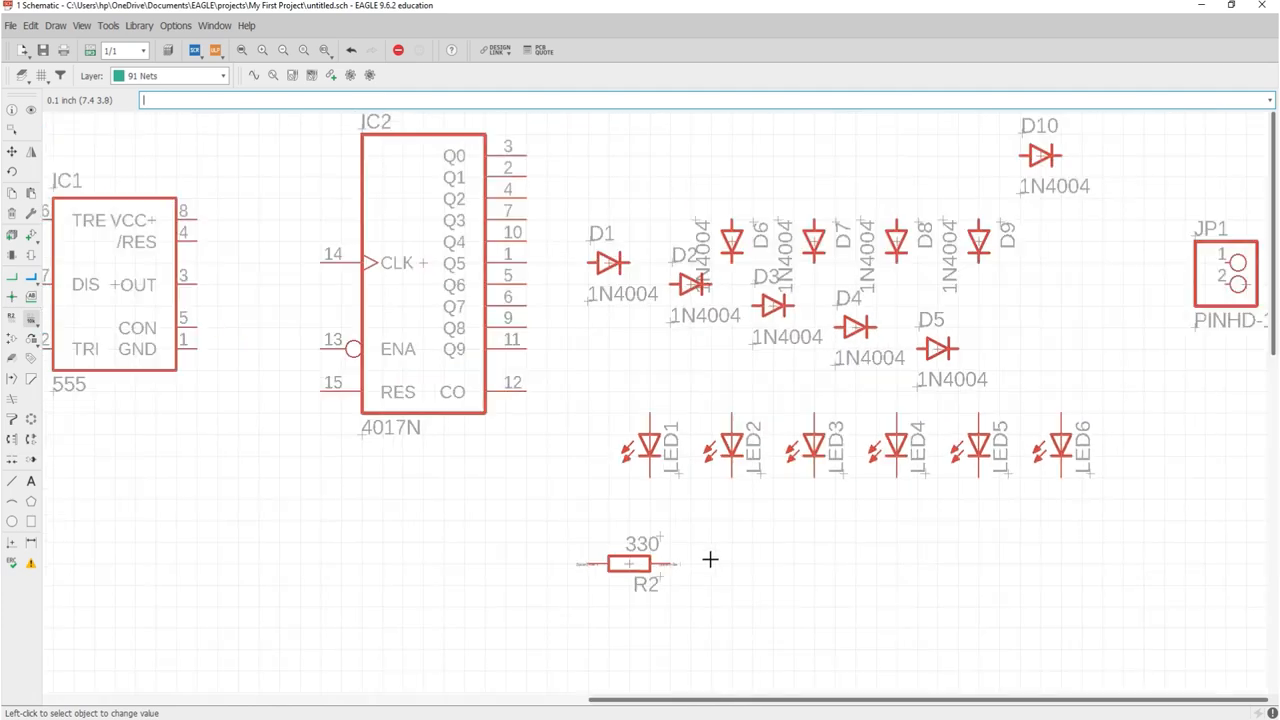
scroll(715, 510, "up", 1)
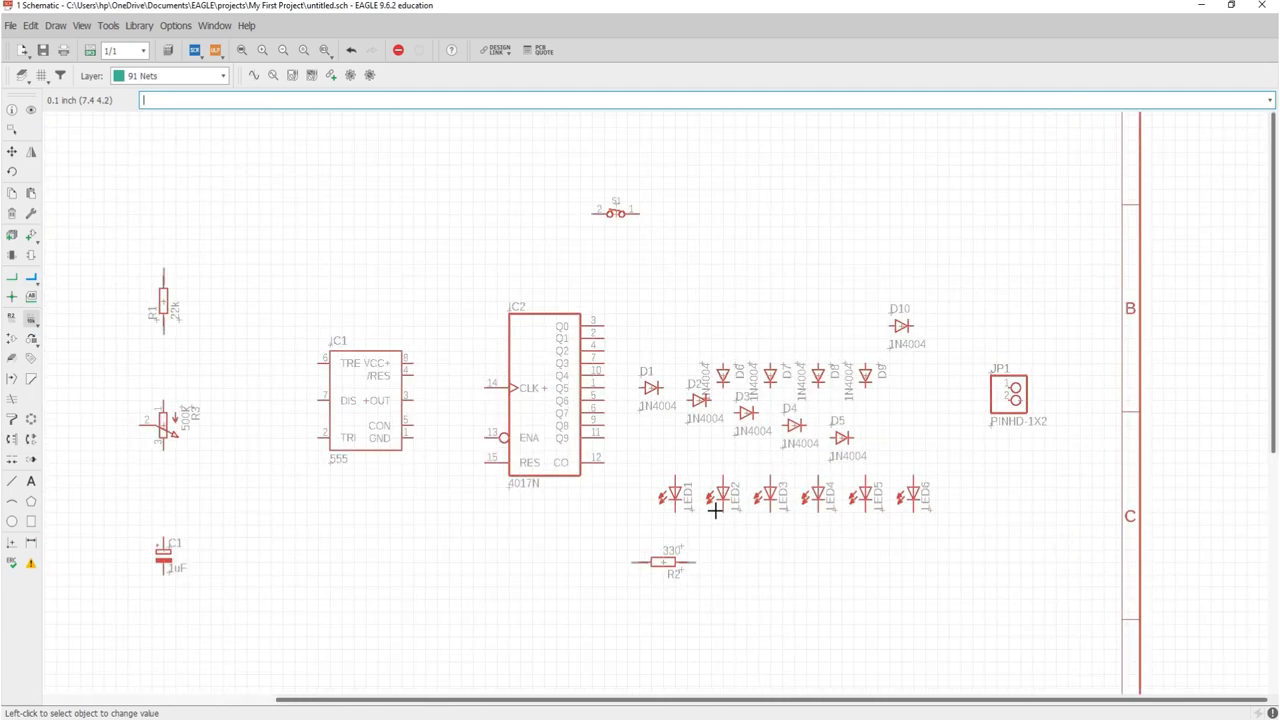
scroll(715, 510, "down", 3)
scroll(715, 510, "up", 3)
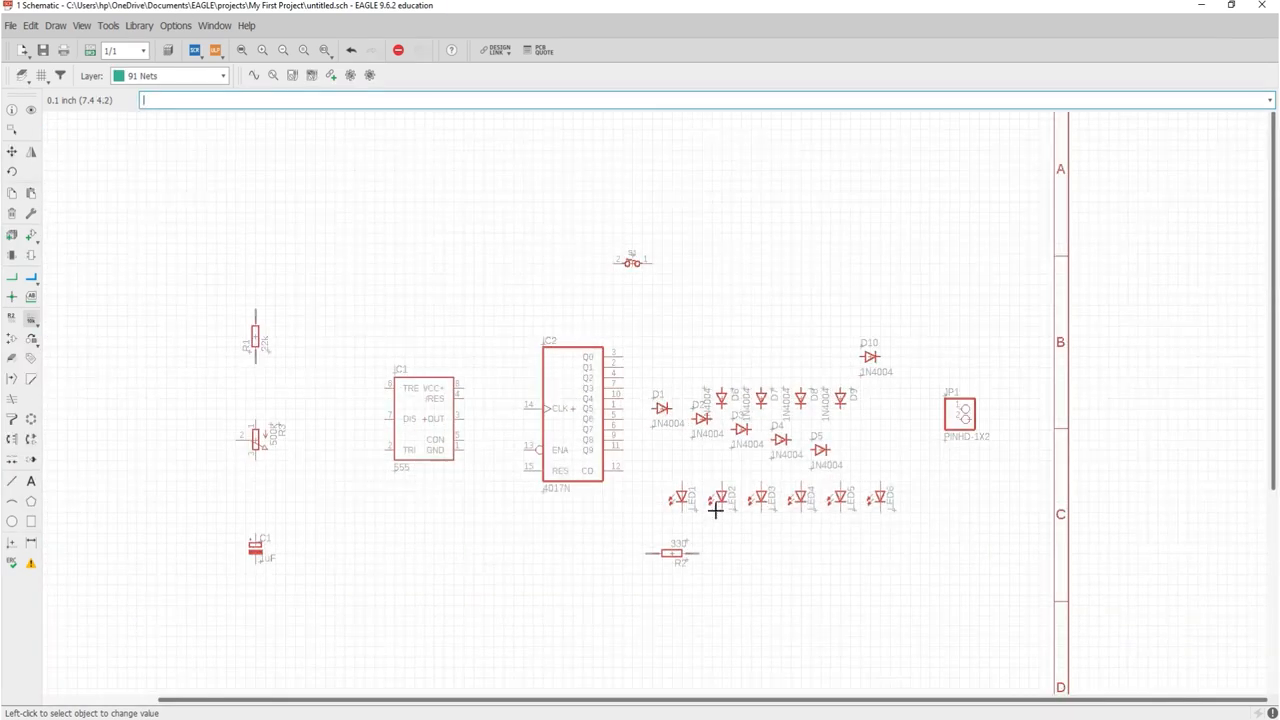
left_click(14, 282)
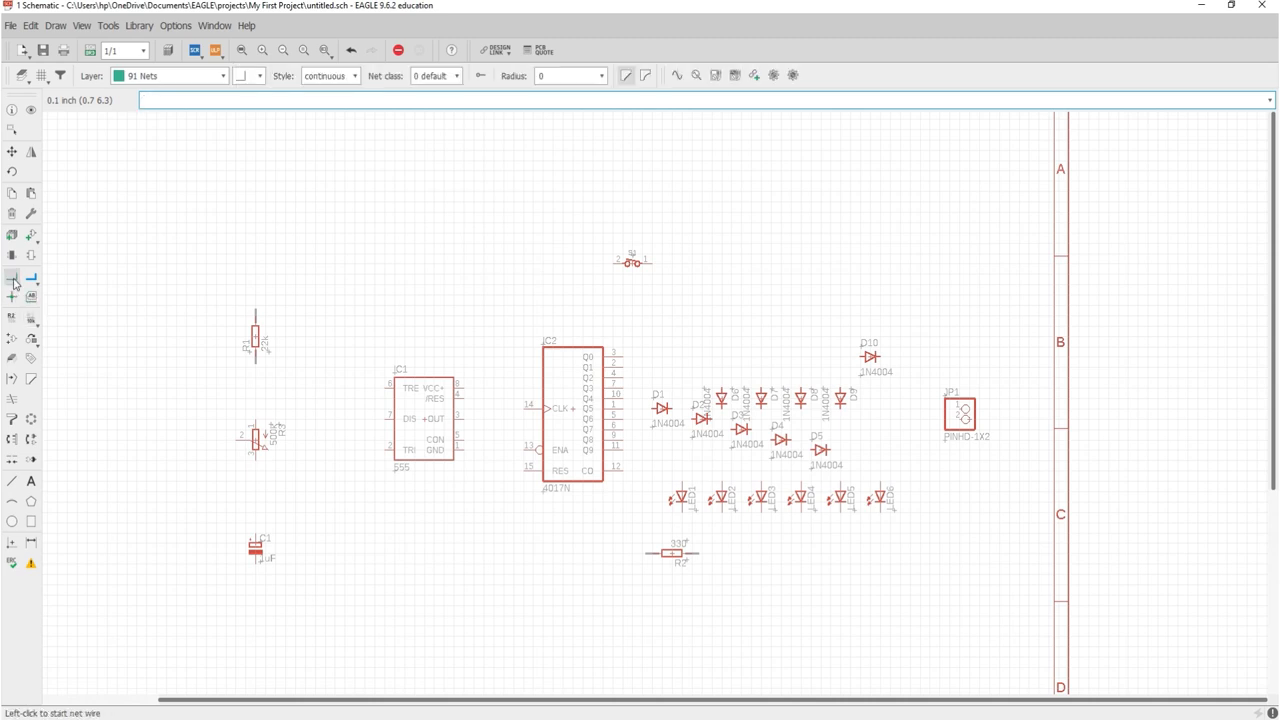
scroll(171, 369, "down", 2)
scroll(323, 374, "up", 1)
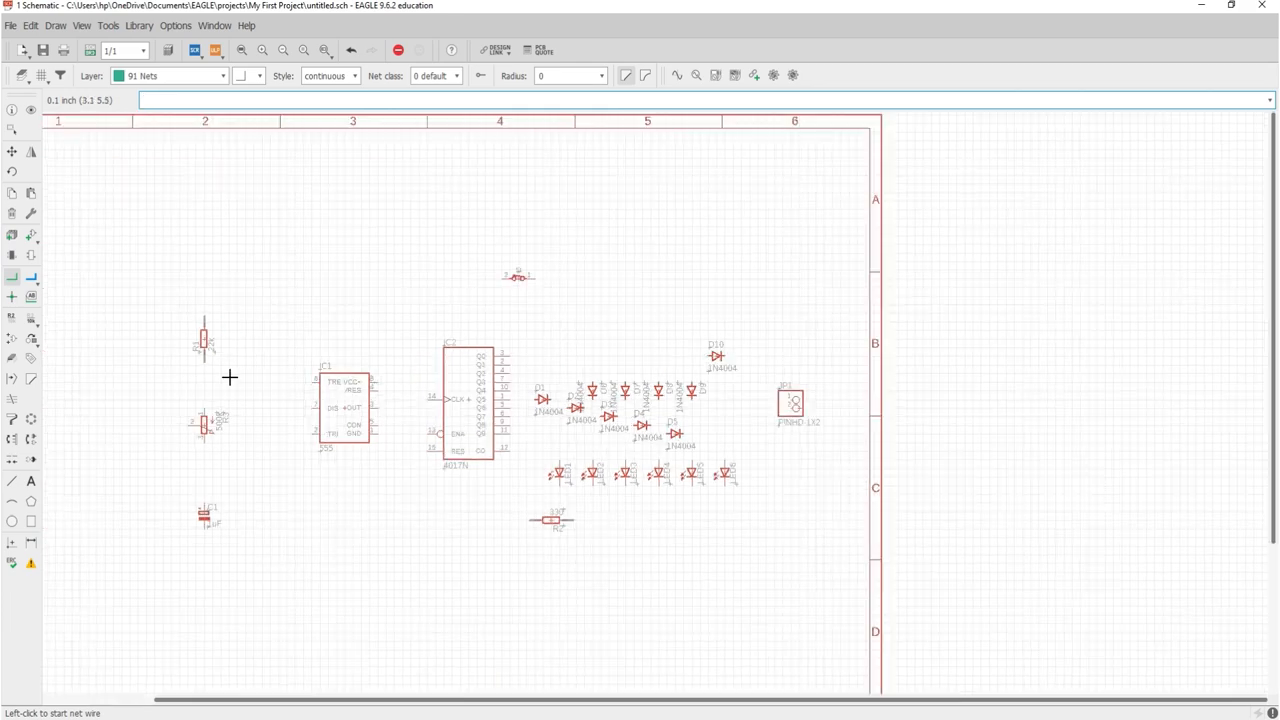
scroll(229, 376, "up", 3)
left_click(165, 328)
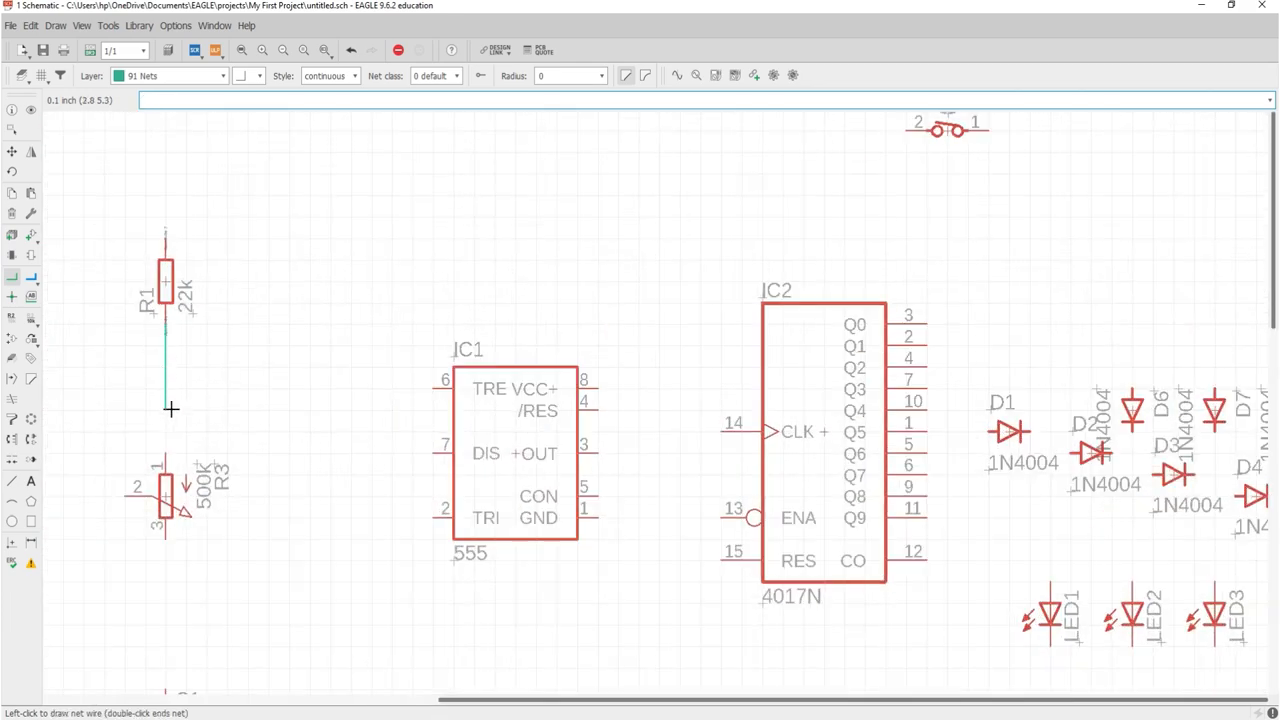
left_click(166, 453)
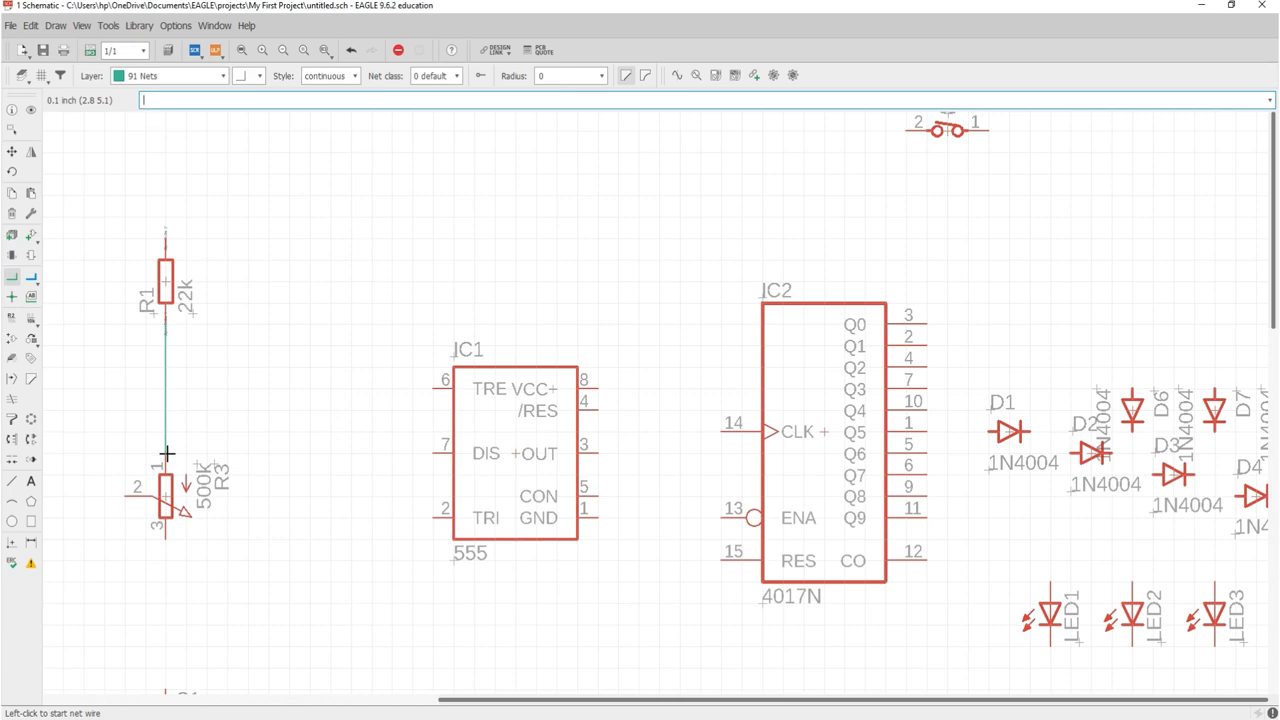
Move the 555 timer IC1 up by 0.1 inch so its OUT pin lines up with the CLK pin of IC2.
scroll(680, 446, "up", 4)
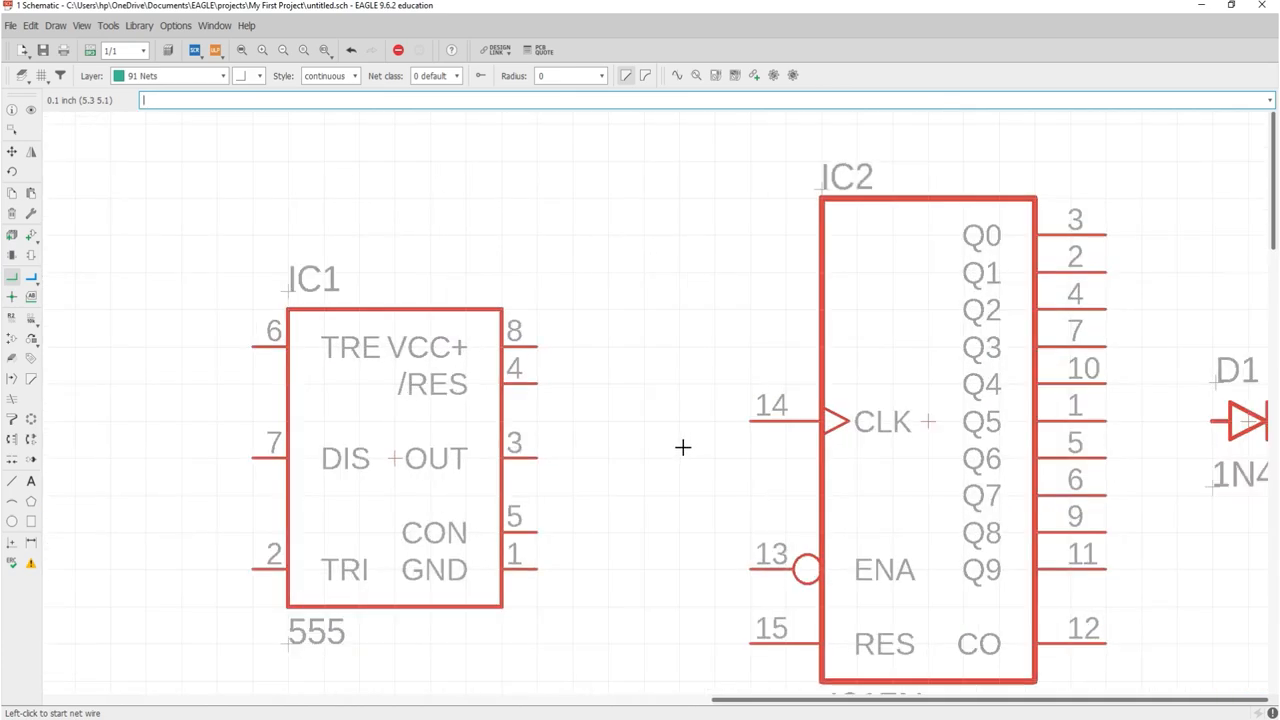
scroll(660, 446, "down", 4)
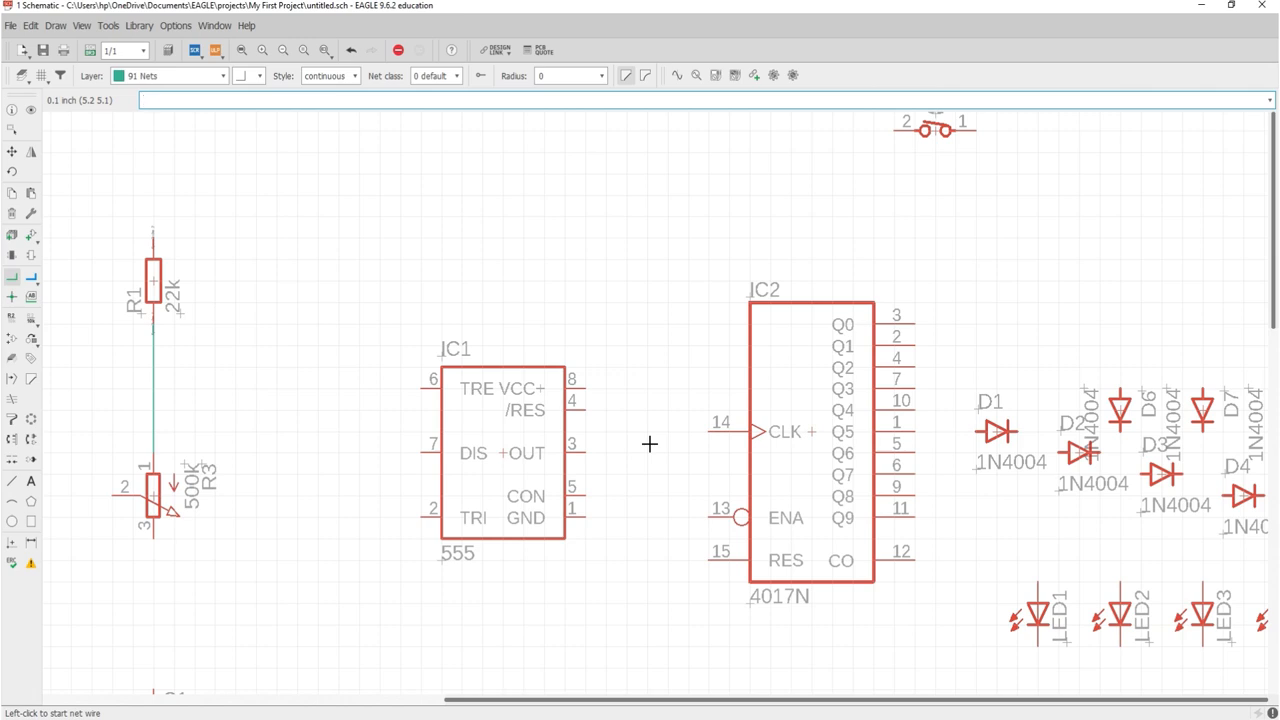
key("Escape")
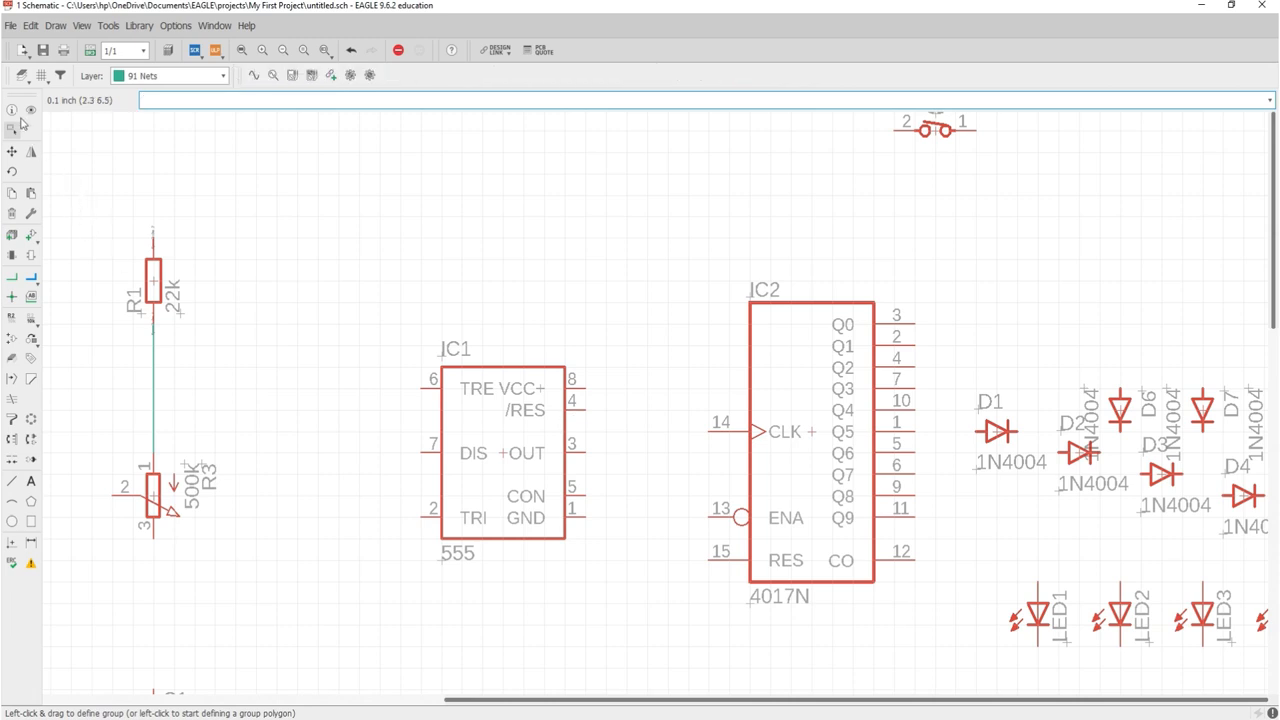
left_click(14, 151)
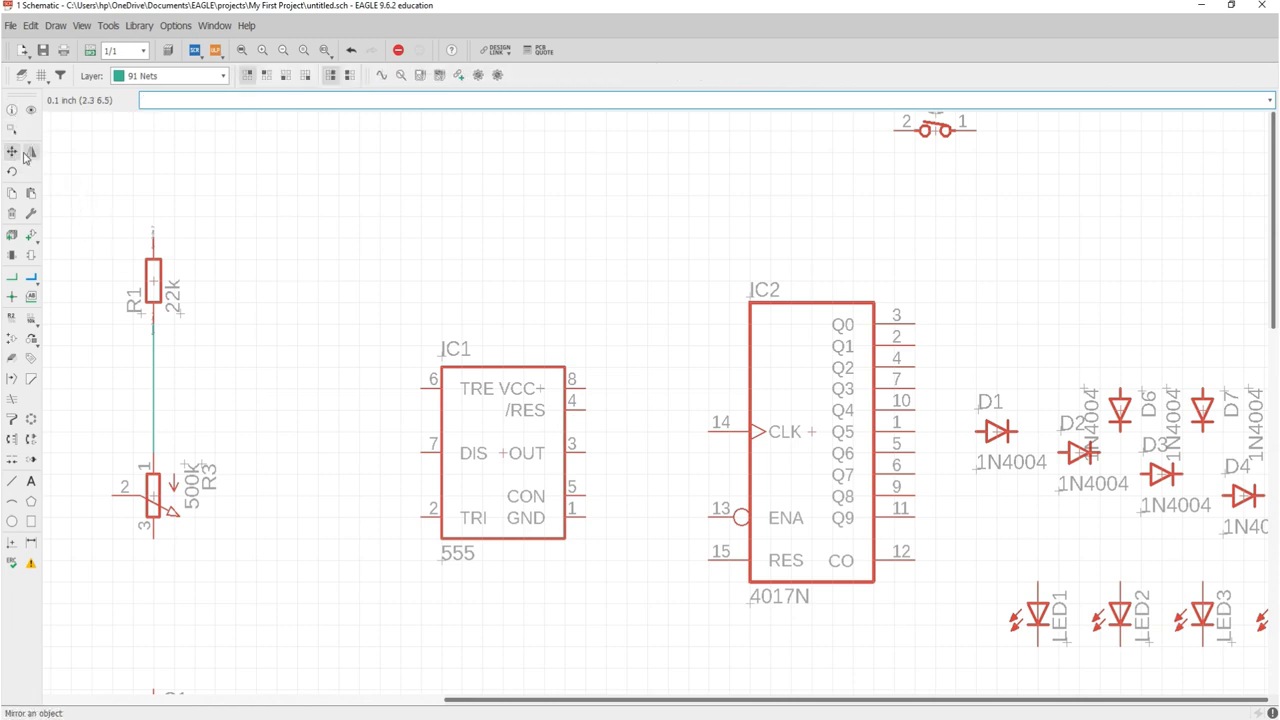
left_click(503, 453)
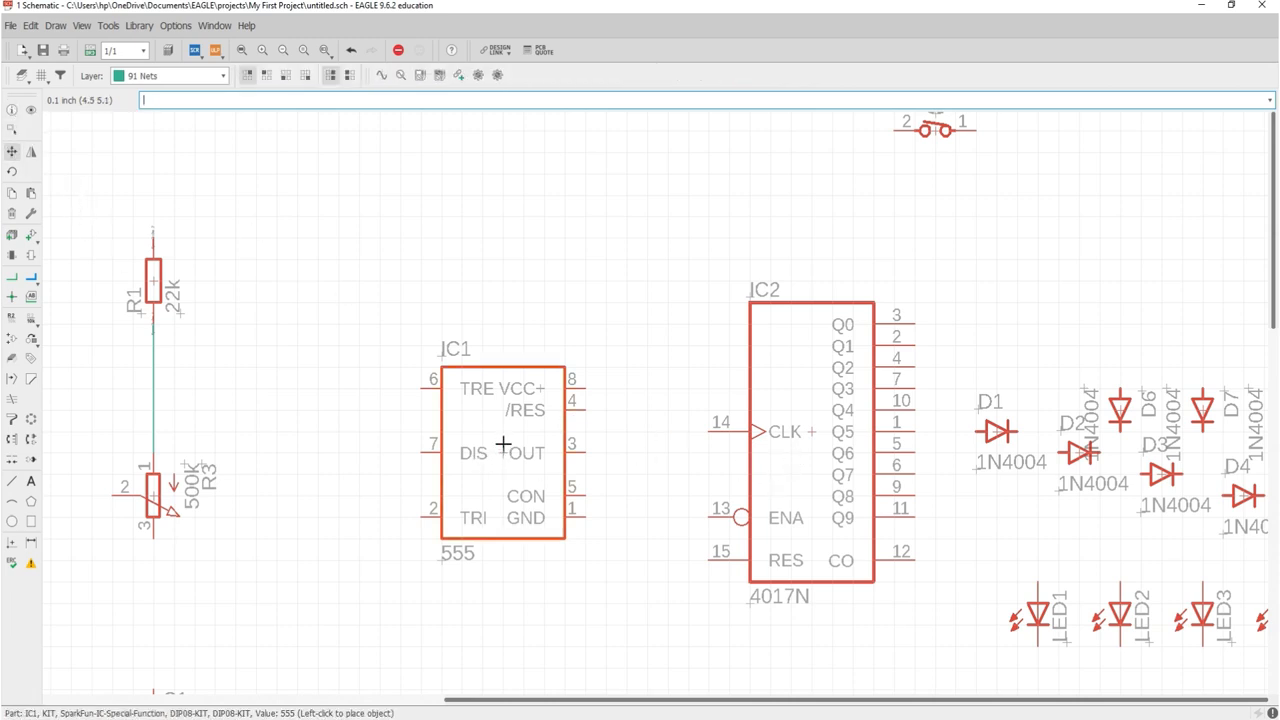
left_click(506, 435)
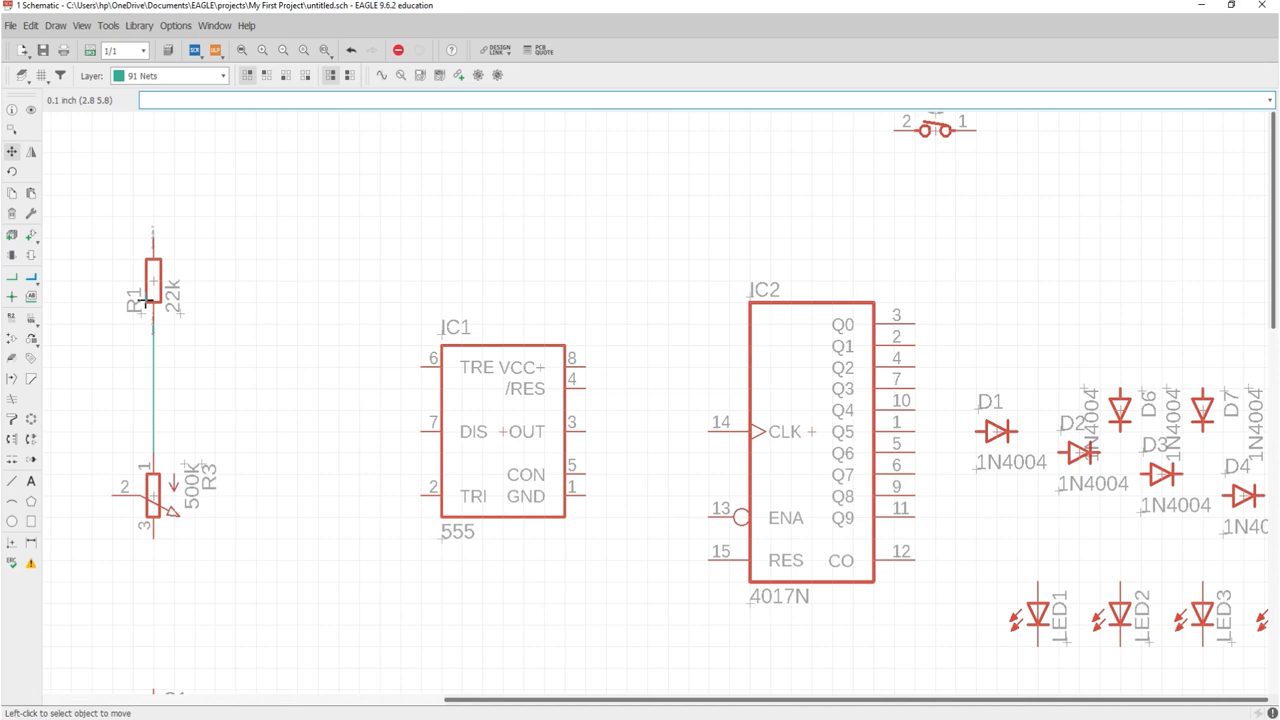
Draw a net wire from the OUT pin 3 of IC1 to the CLK pin 14 of IC2.
left_click(11, 277)
left_click(584, 431)
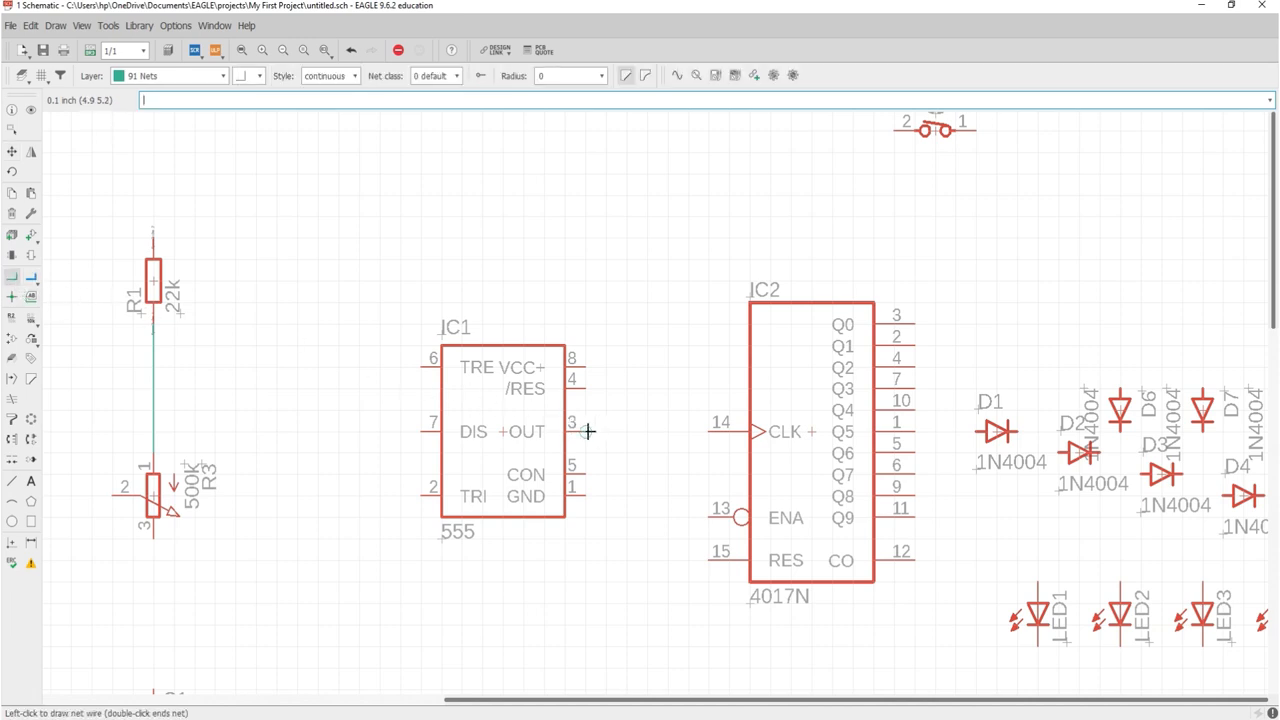
left_click(706, 431)
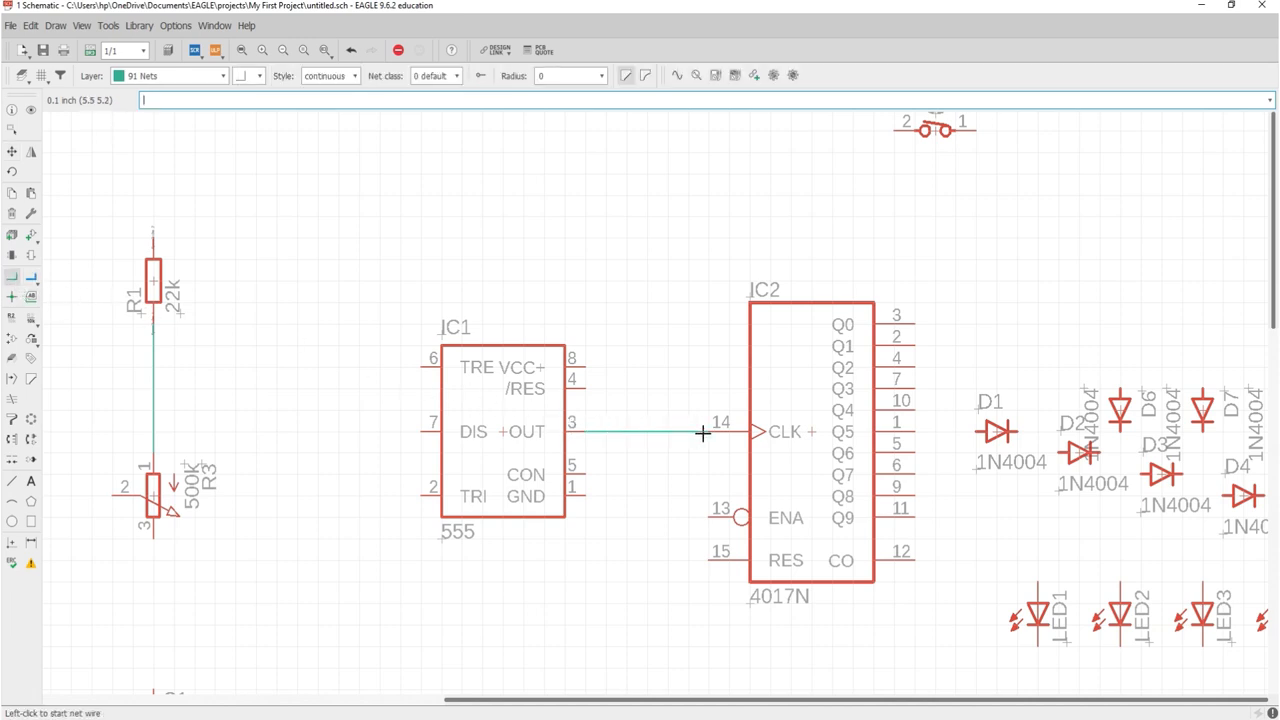
Move potentiometer R3 up by 0.2 inch towards resistor R1, to about (2.8 5.1).
scroll(164, 427, "down", 2)
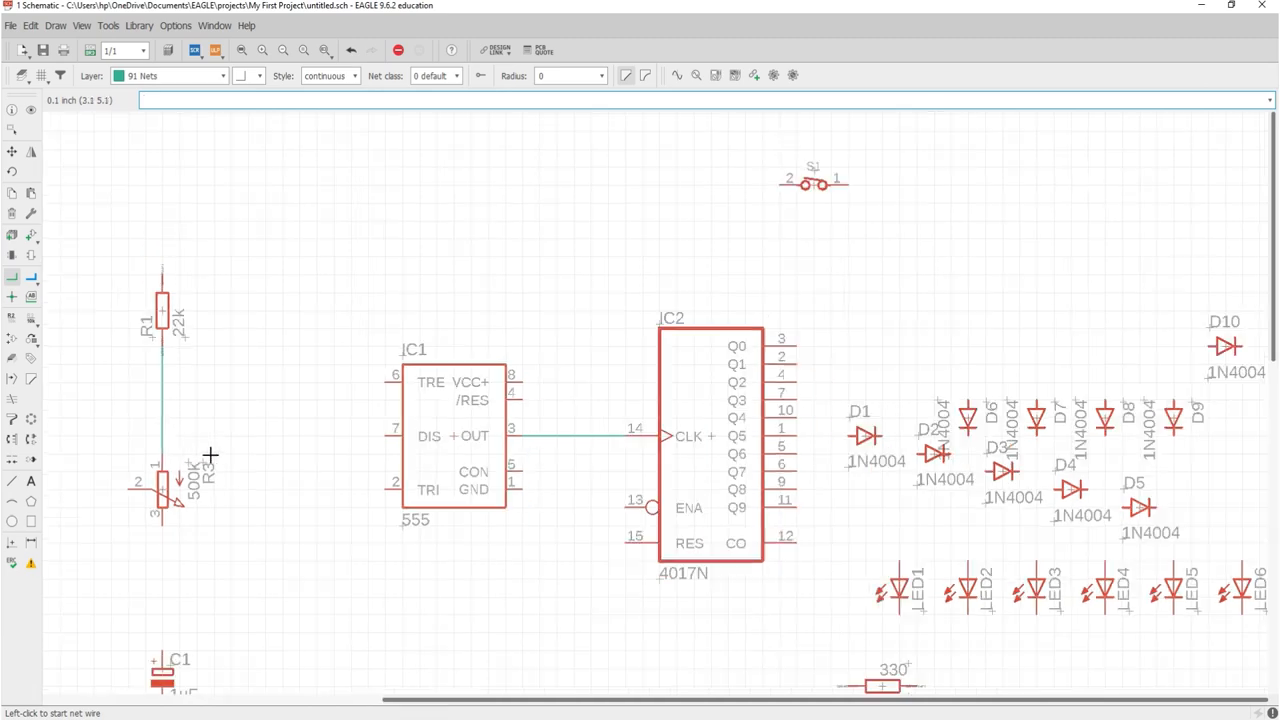
left_click(11, 152)
scroll(170, 460, "up", 3)
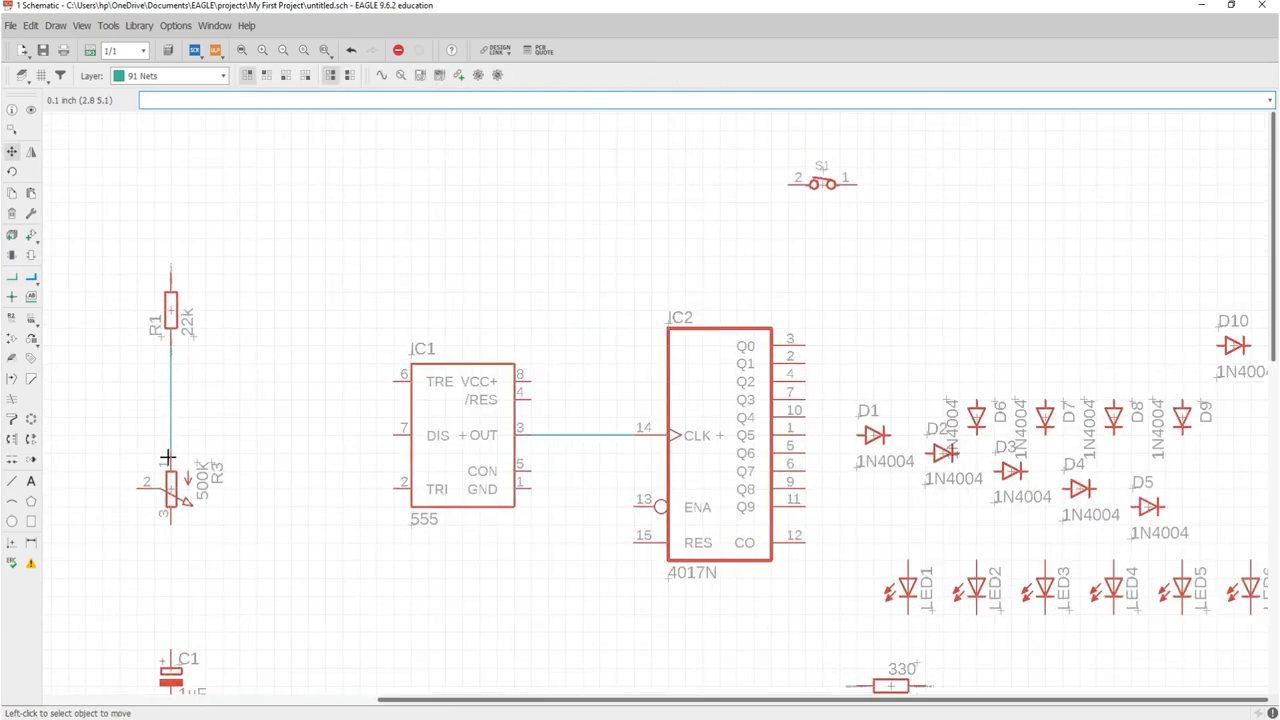
left_click(172, 482)
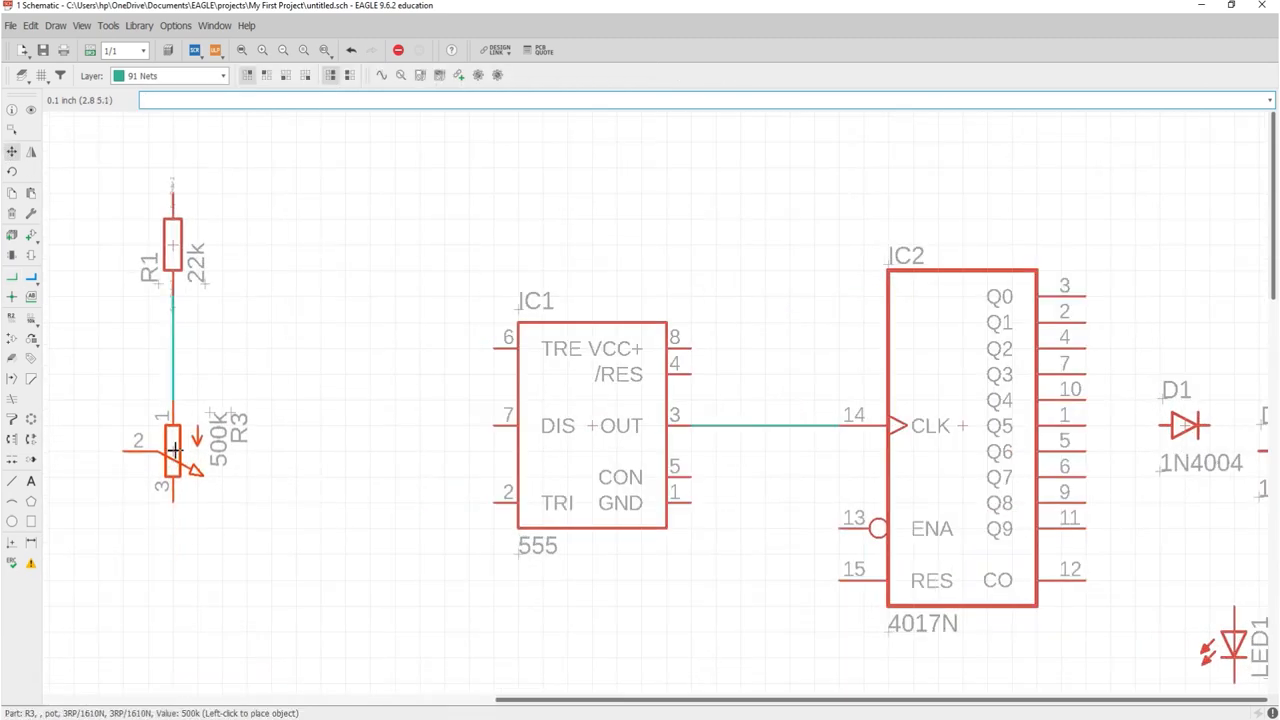
left_click(172, 450)
Move capacitor C1 up by 0.2 inch towards potentiometer R3, keeping it directly below R3.
scroll(226, 455, "down", 3)
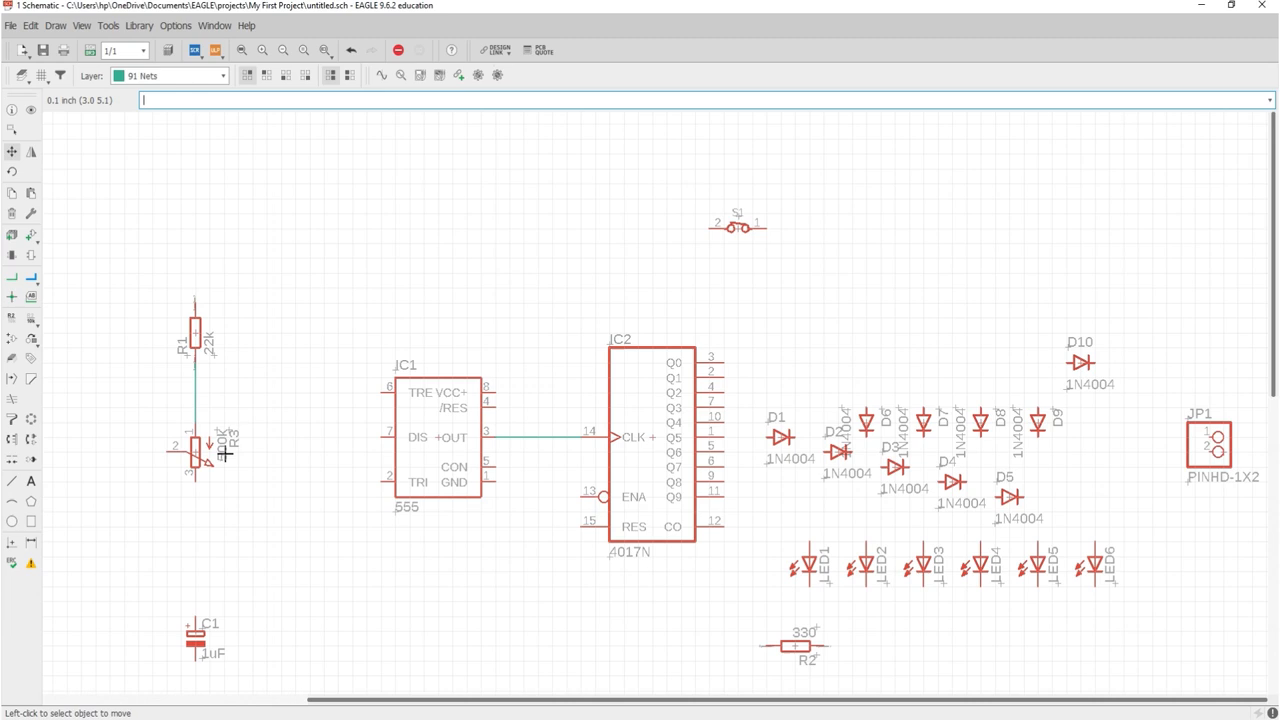
scroll(203, 617, "up", 2)
left_click(192, 622)
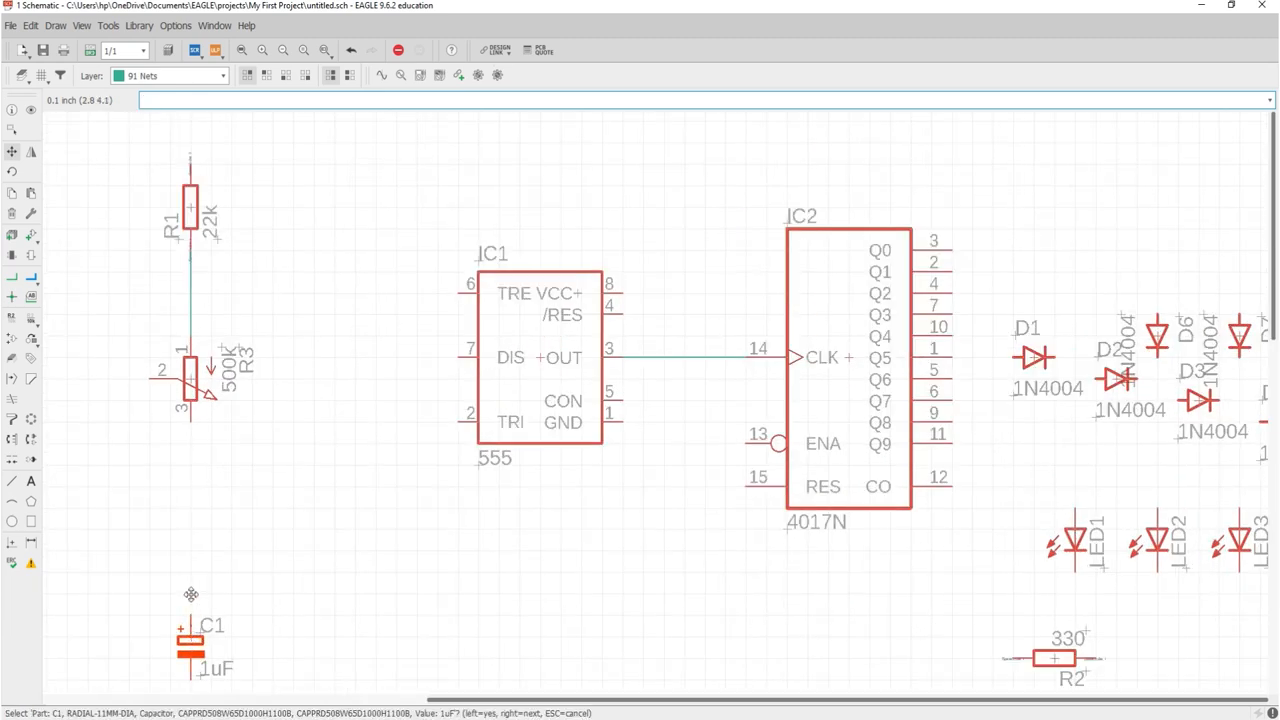
left_click(191, 594)
left_click(189, 589)
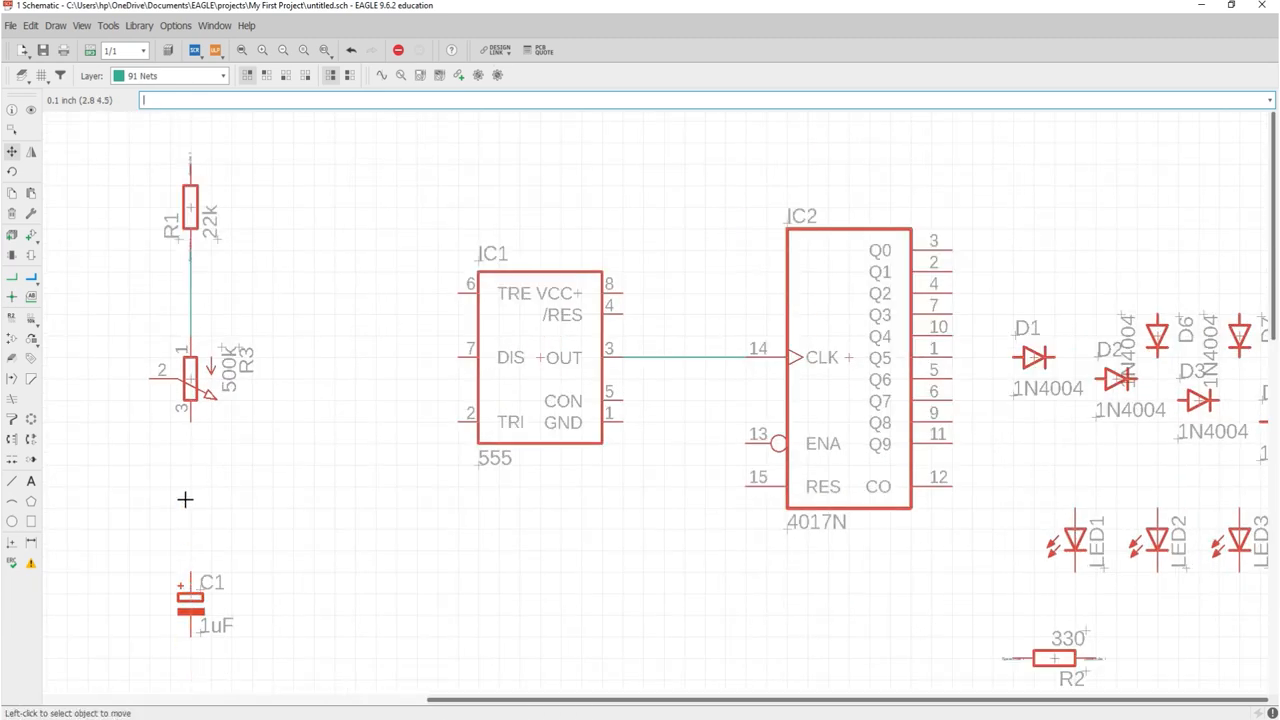
Draw a net wire from pin 3 of potentiometer R3 straight down to the positive pin of capacitor C1.
left_click(31, 277)
scroll(173, 403, "up", 3)
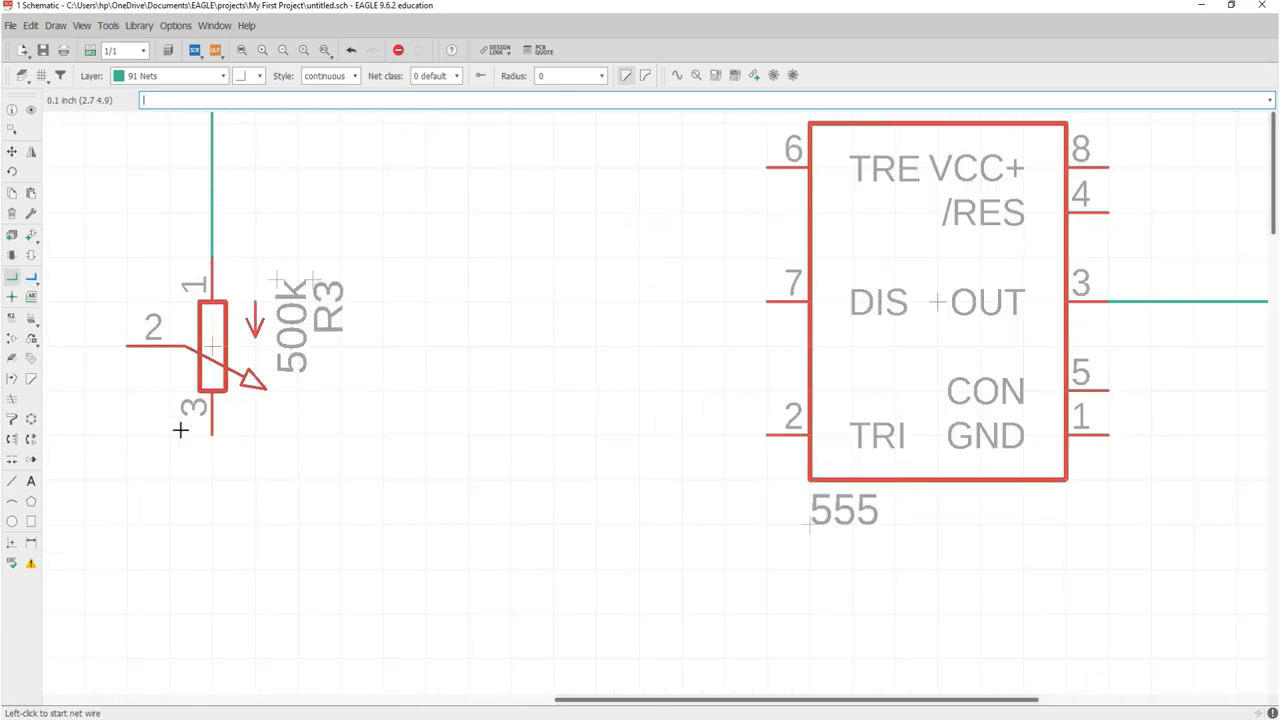
left_click(189, 418)
scroll(209, 470, "down", 5)
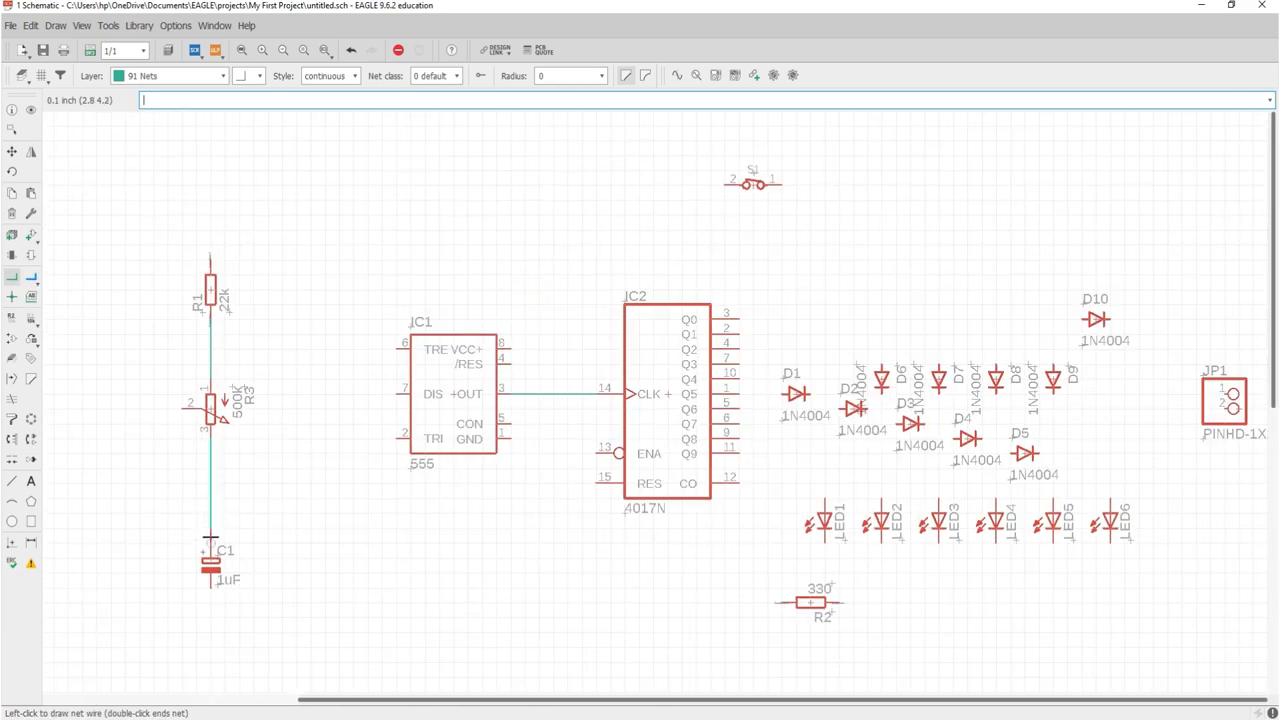
left_click(210, 545)
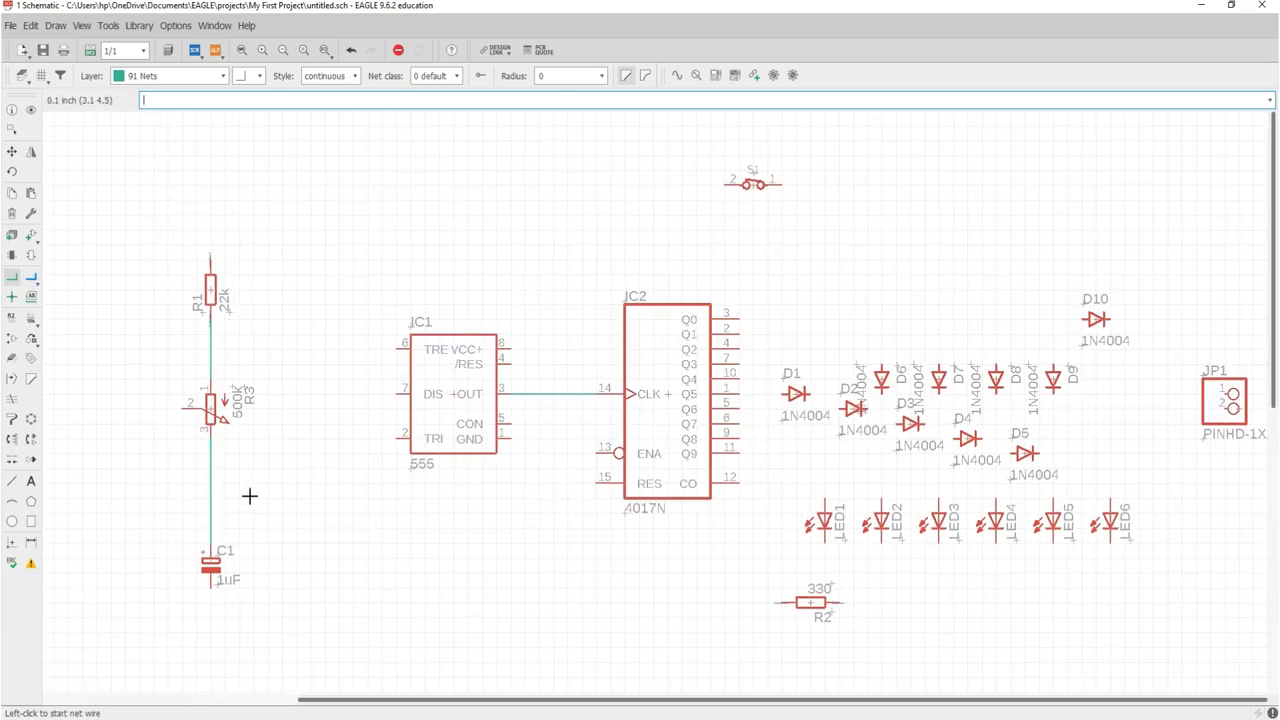
Draw a net wire from pin 2 of potentiometer R3 around to the wire between R1 and pin 1 of R3.
scroll(178, 393, "up", 2)
scroll(177, 393, "up", 2)
left_click(192, 445)
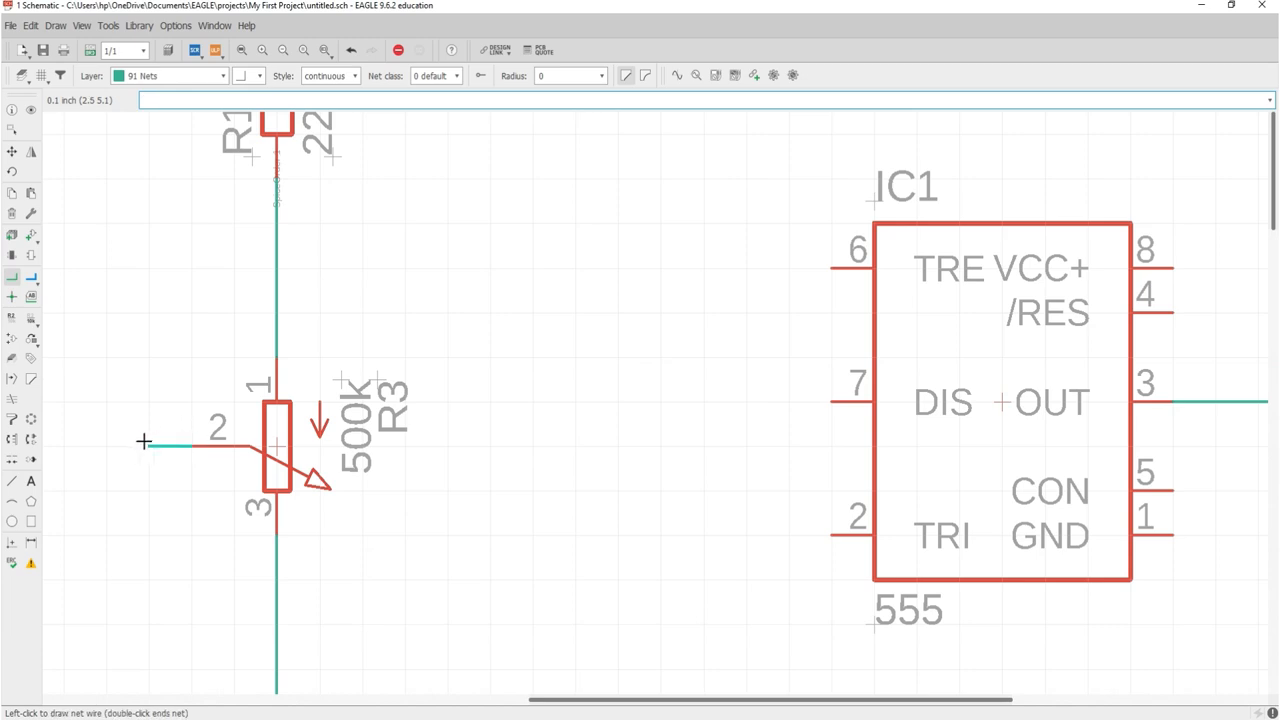
left_click(143, 444)
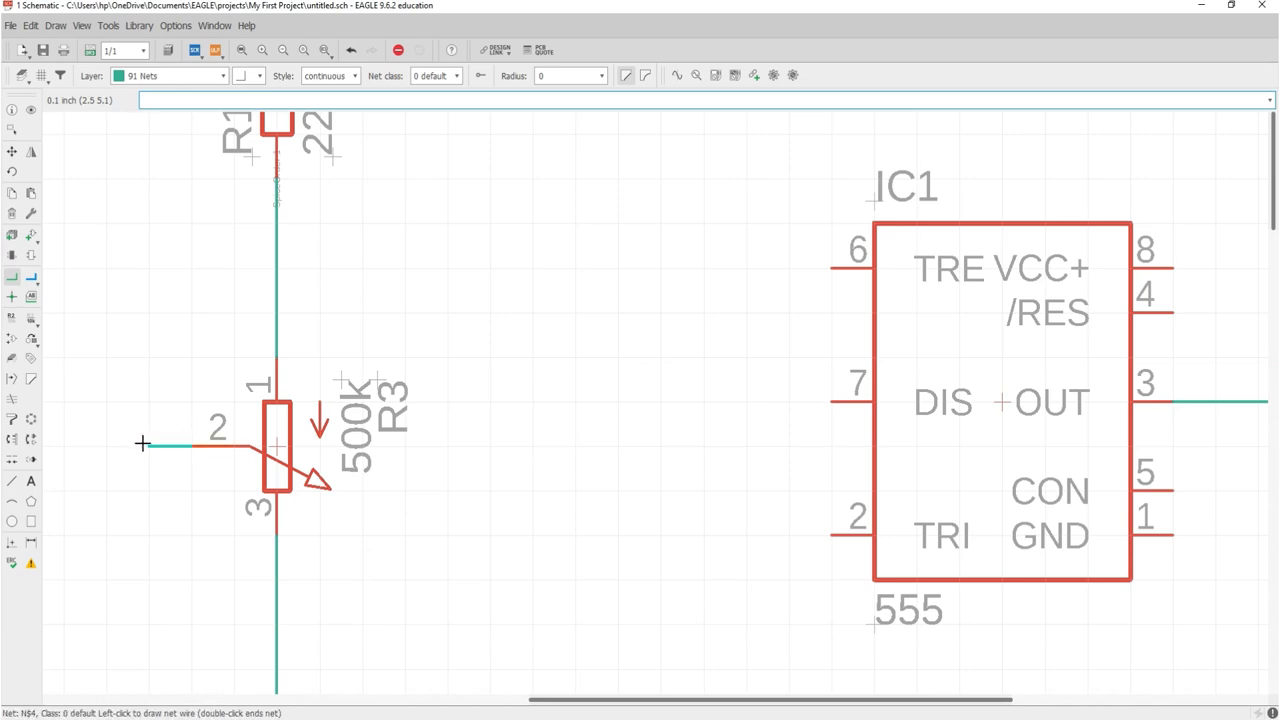
left_click(274, 312)
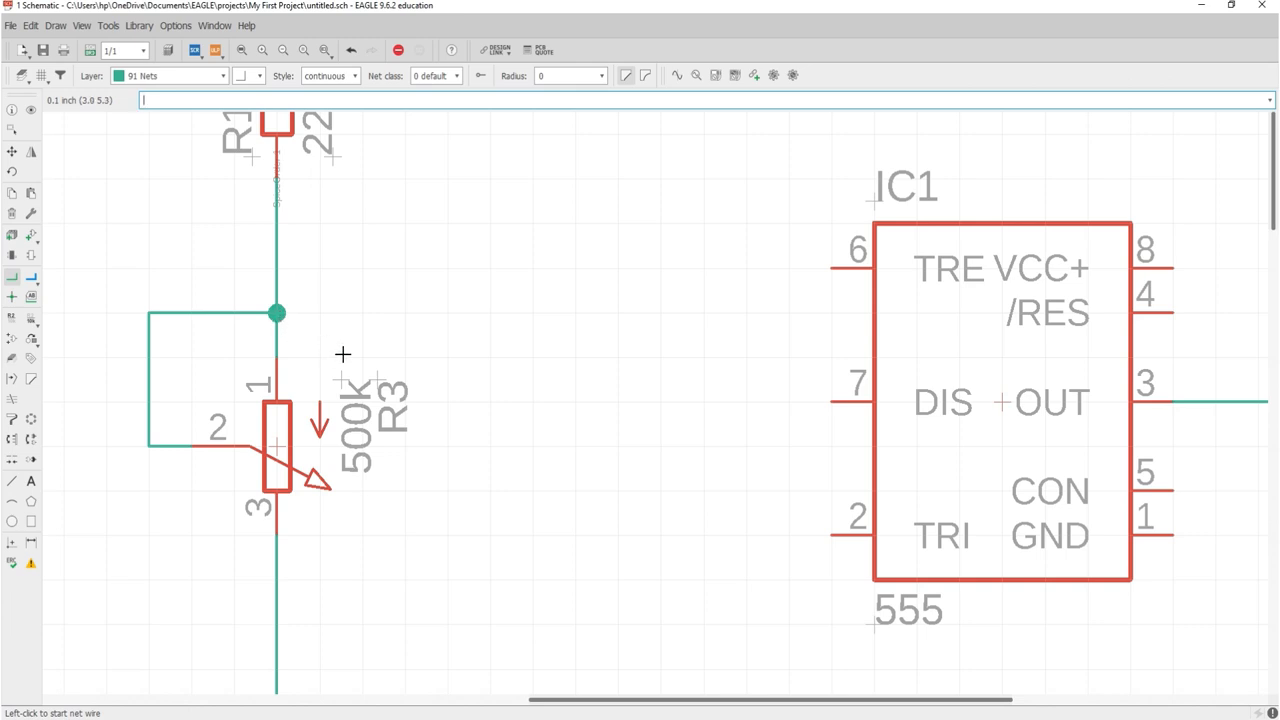
Draw a net wire from the DIS pin 7 of IC1 to the junction between R1 and R3.
left_click(817, 406)
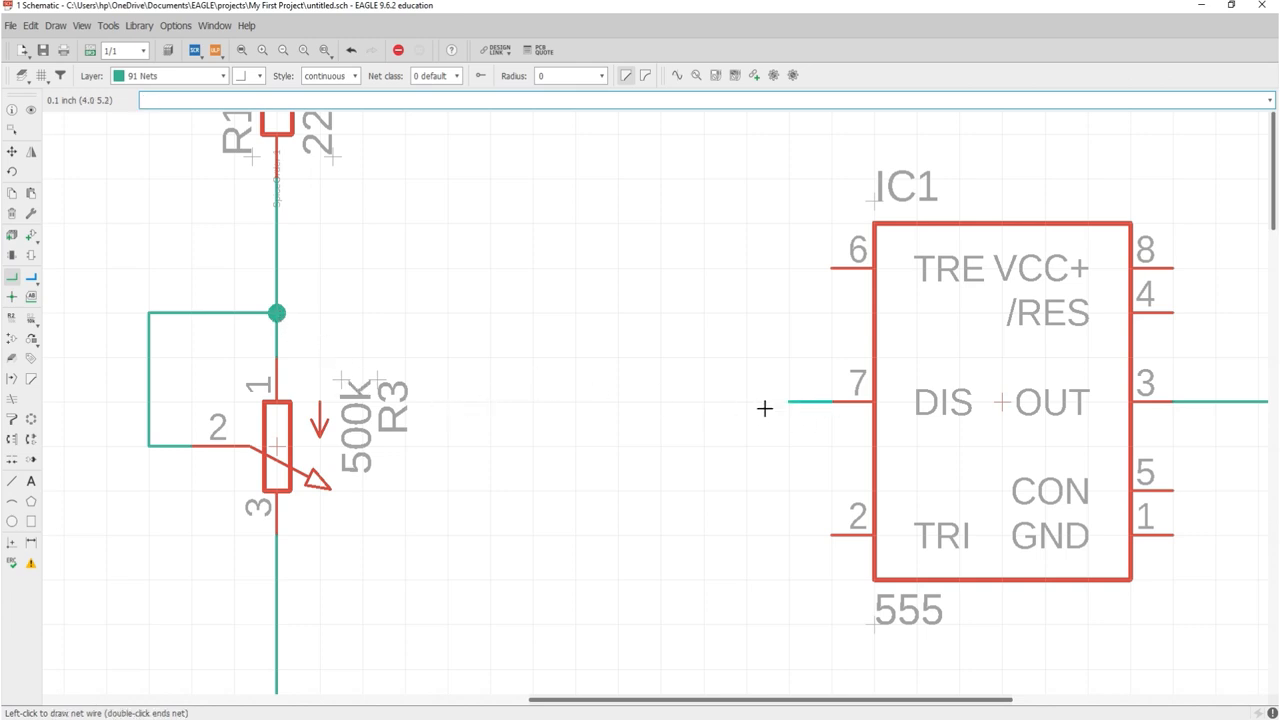
left_click(577, 313)
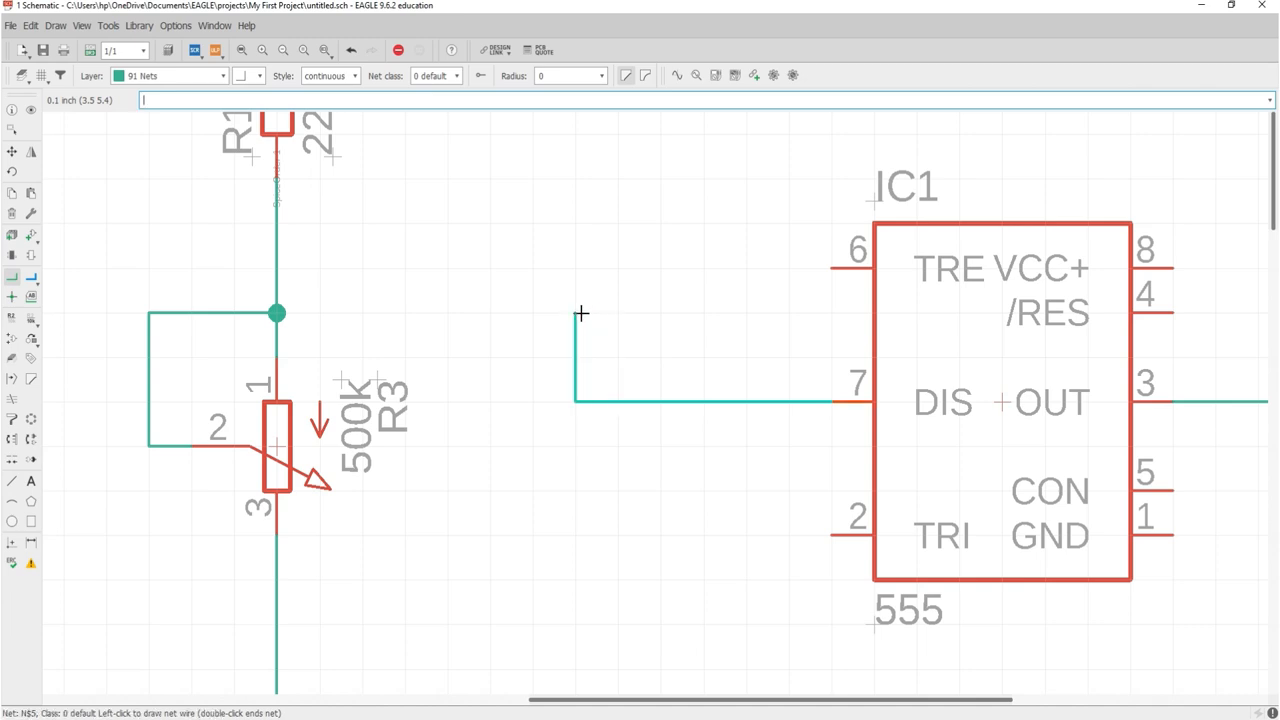
left_click(288, 312)
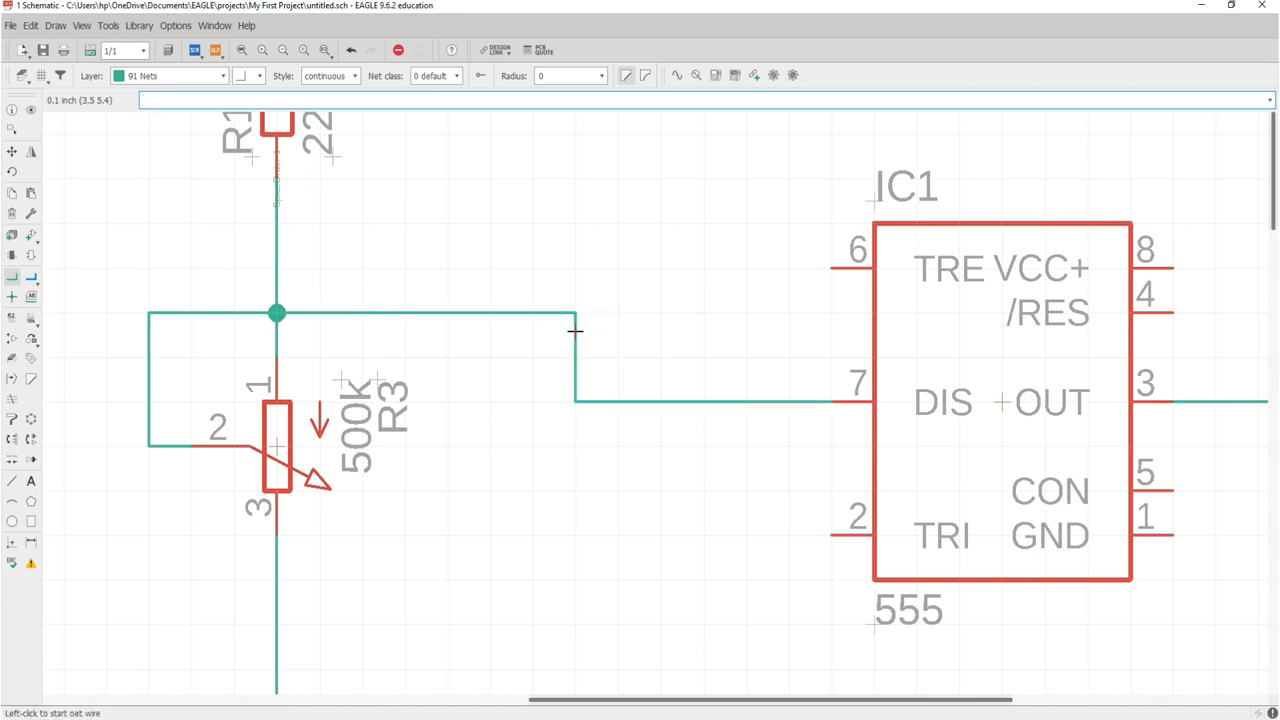
Draw a net wire from the TRE pin 6 of IC1 to the wire just below pin 3 of R3.
left_click(825, 266)
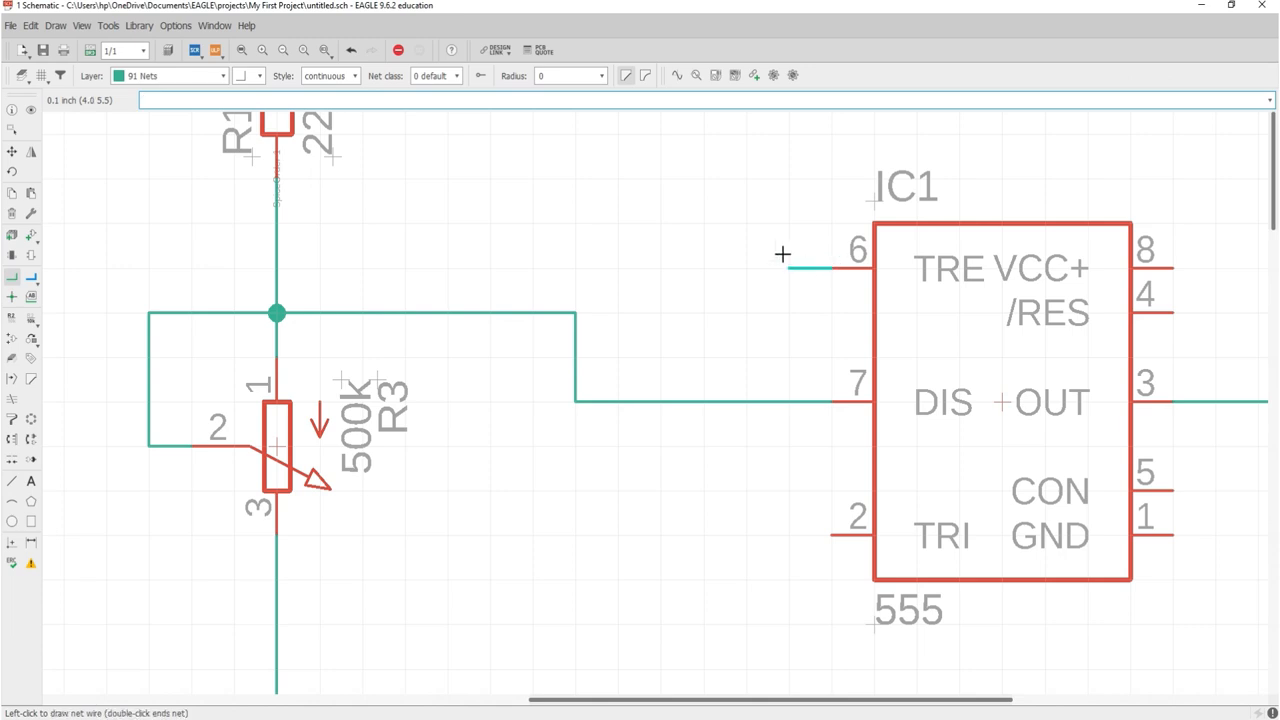
left_click(447, 579)
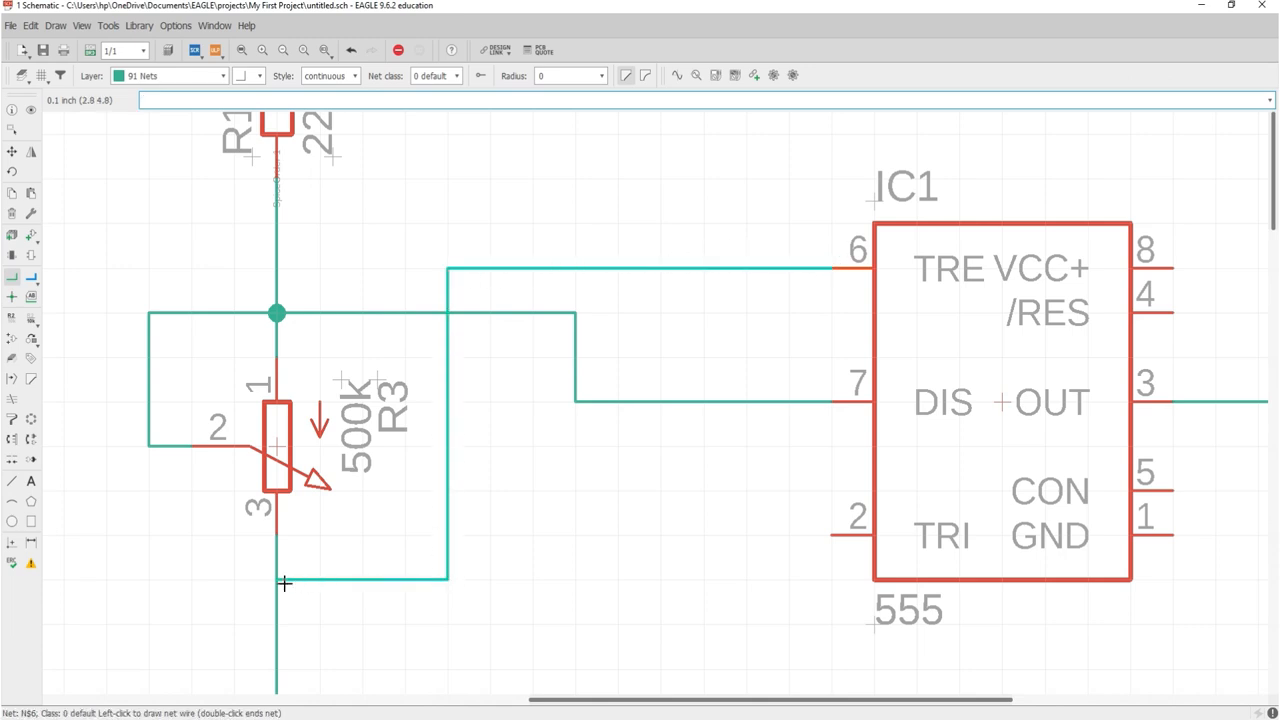
left_click(284, 583)
Draw a net wire from the TRI pin 2 of IC1 to the R3–C1 wire, just below the pin 6 connection.
left_click(830, 535)
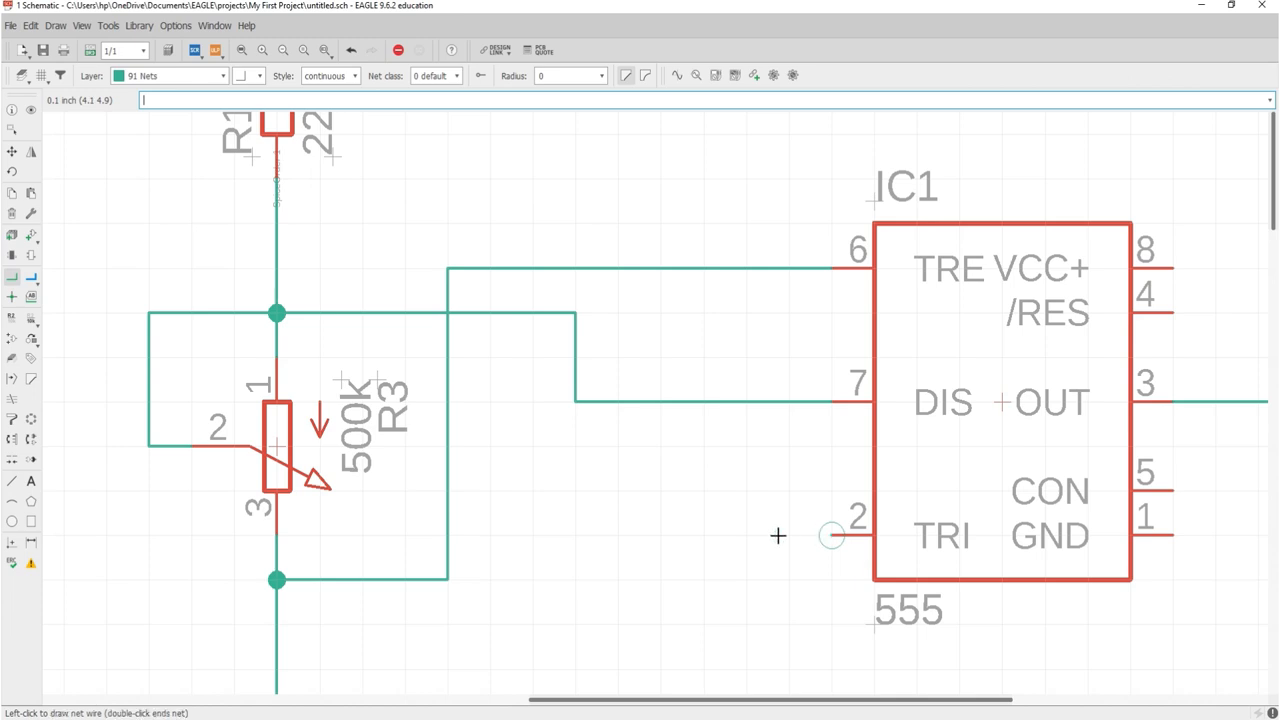
left_click(532, 668)
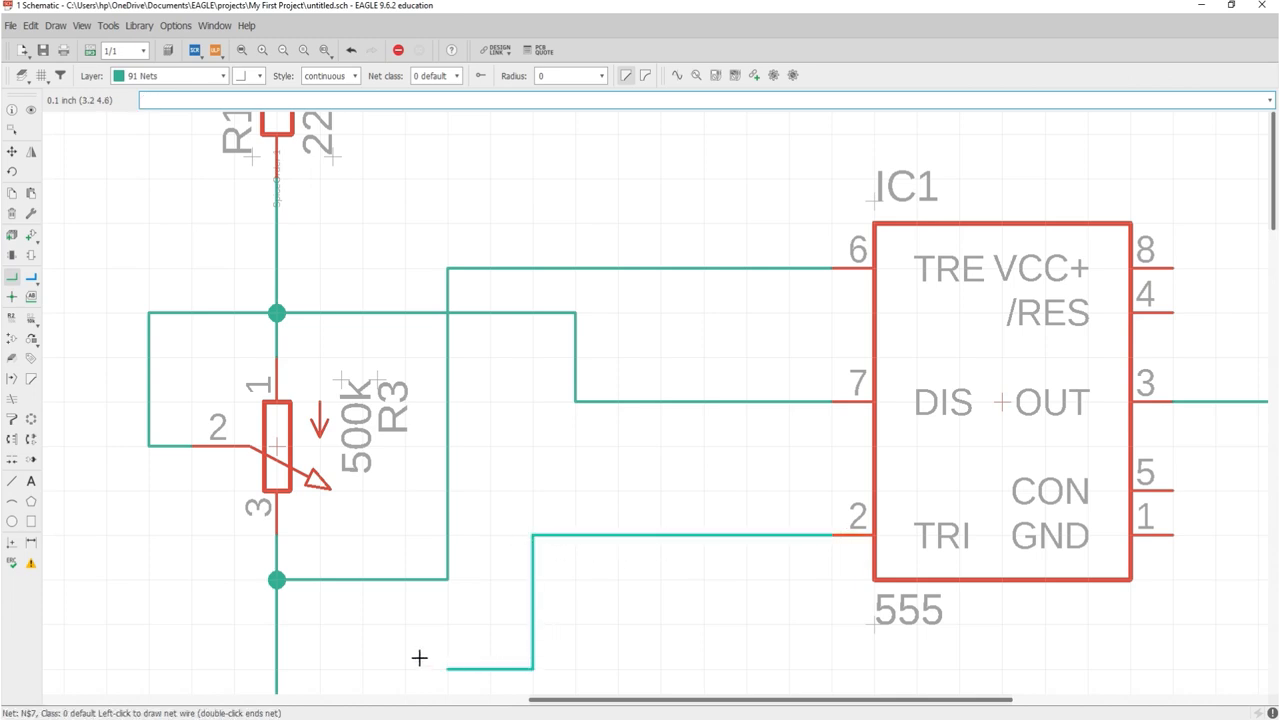
left_click(279, 668)
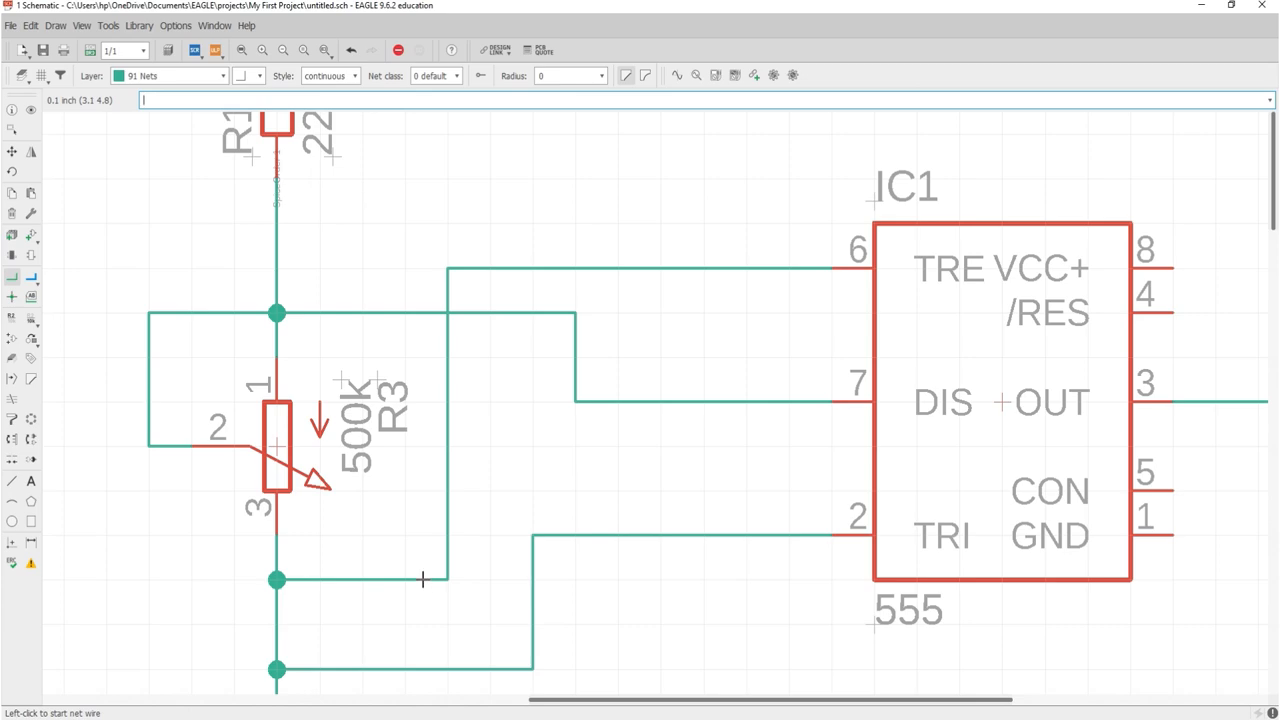
Invoke the PWRN power gate P of IC2 and place it just above the chip at (6.0 5.9).
scroll(422, 579, "down", 2)
scroll(436, 540, "down", 2)
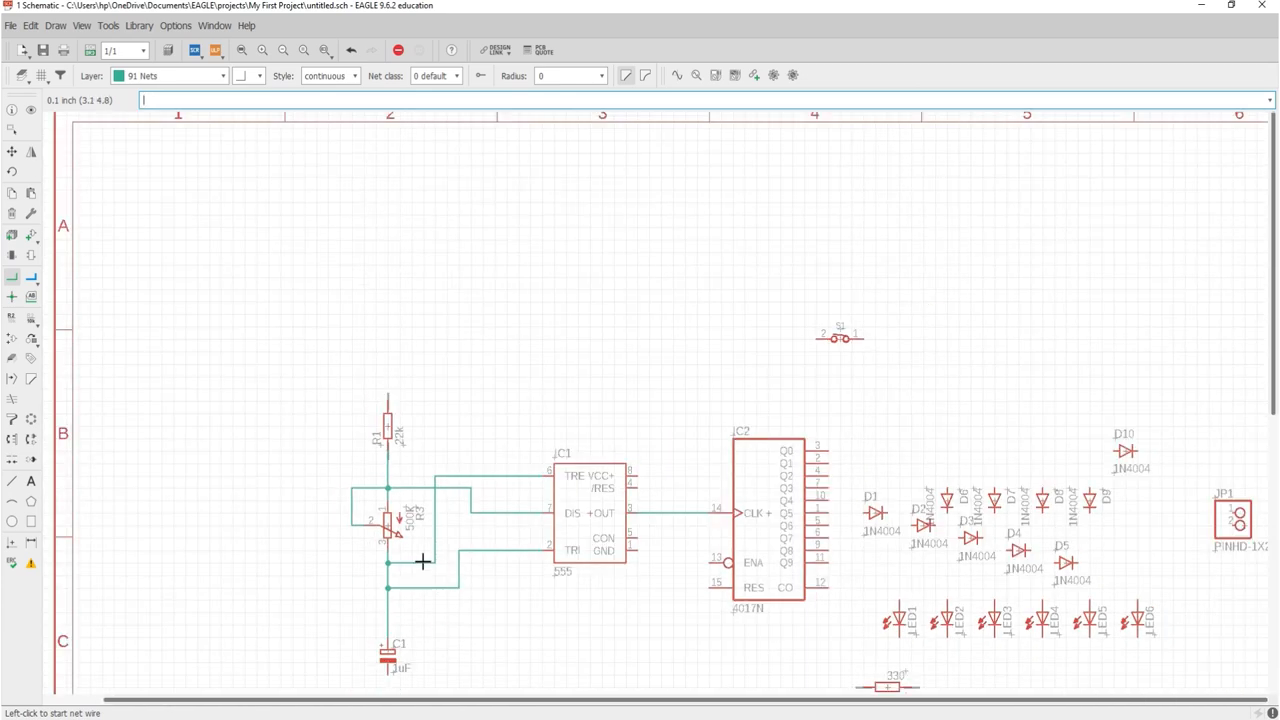
scroll(422, 562, "down", 1)
scroll(437, 683, "up", 2)
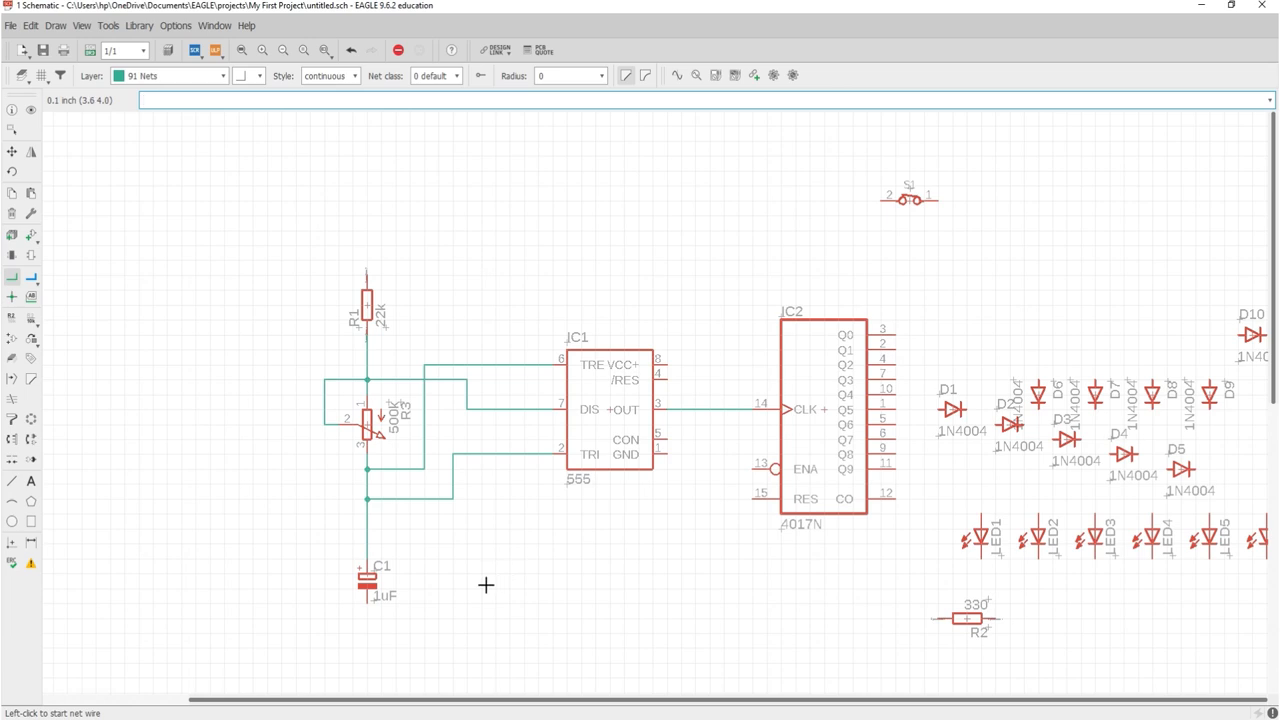
scroll(486, 585, "up", 1)
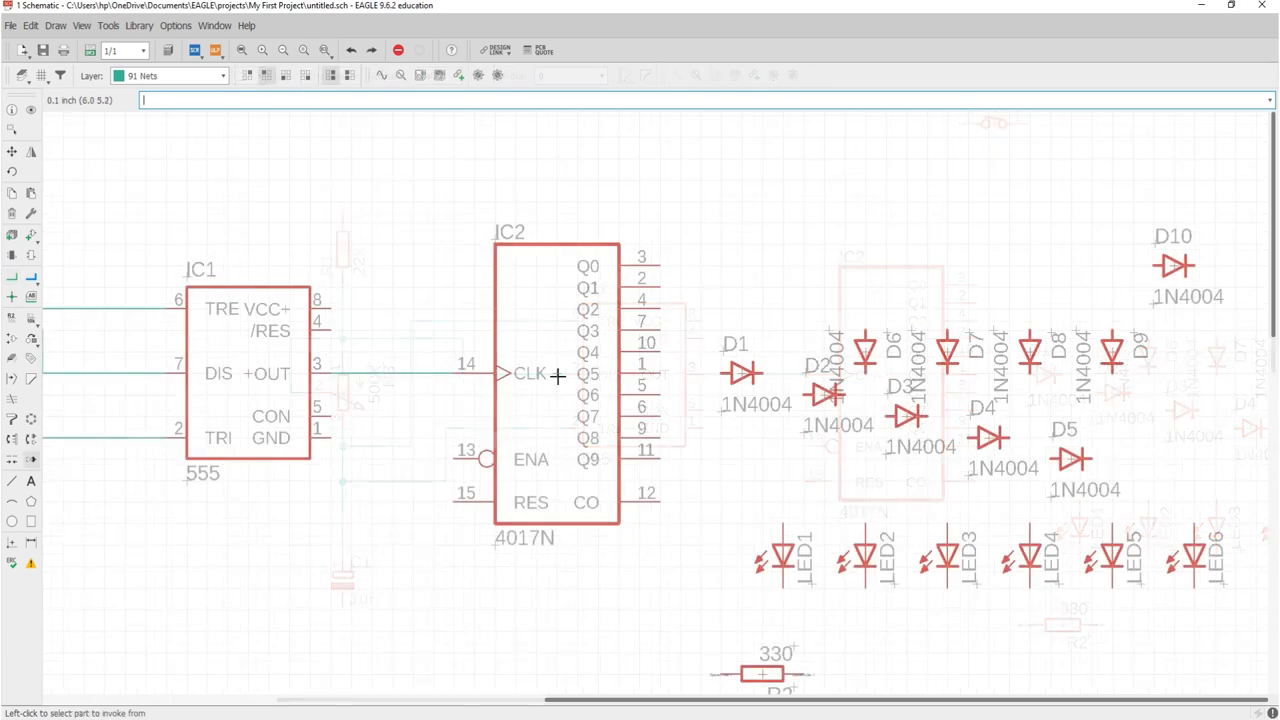
right_click(558, 376)
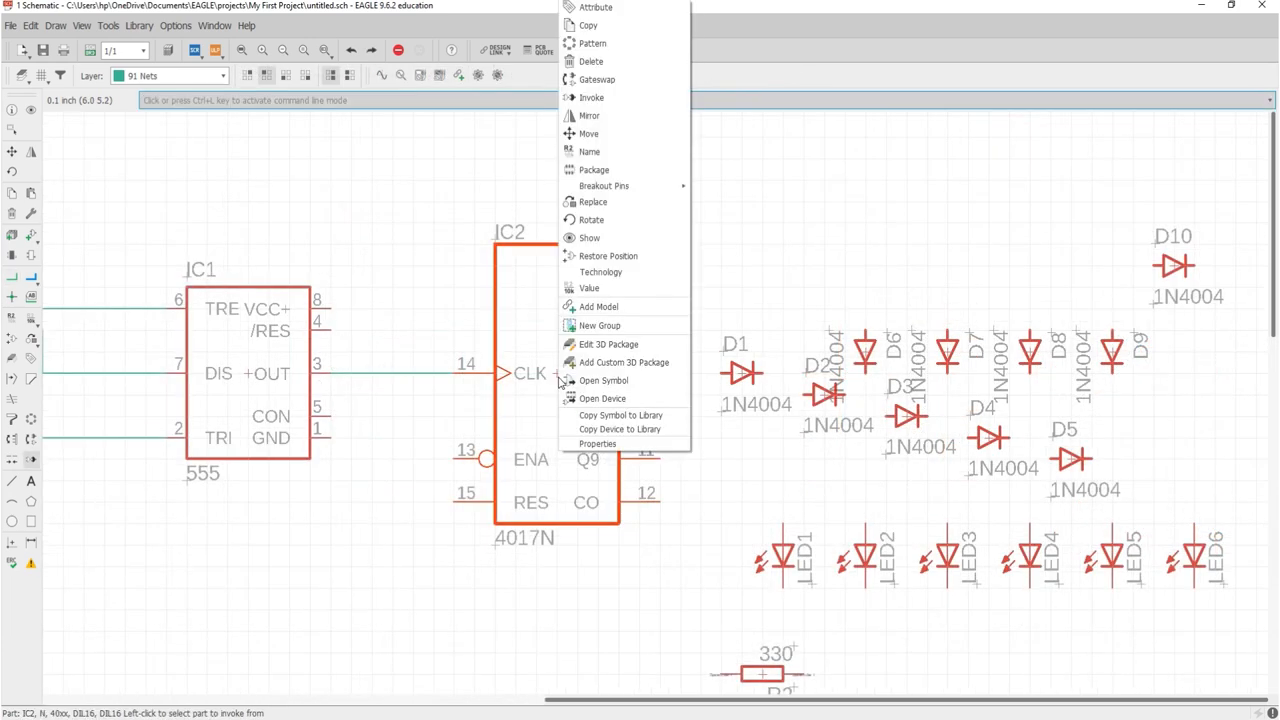
left_click(600, 98)
left_click(585, 61)
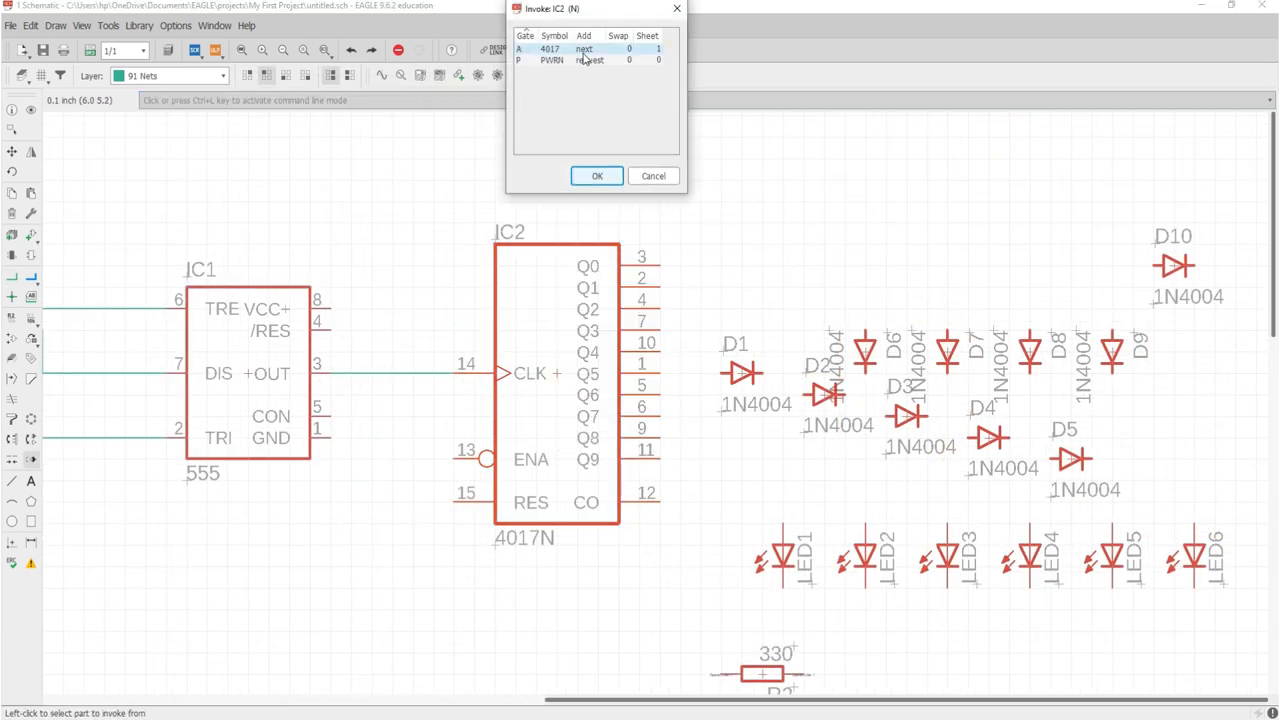
left_click(598, 174)
scroll(548, 250, "up", 3)
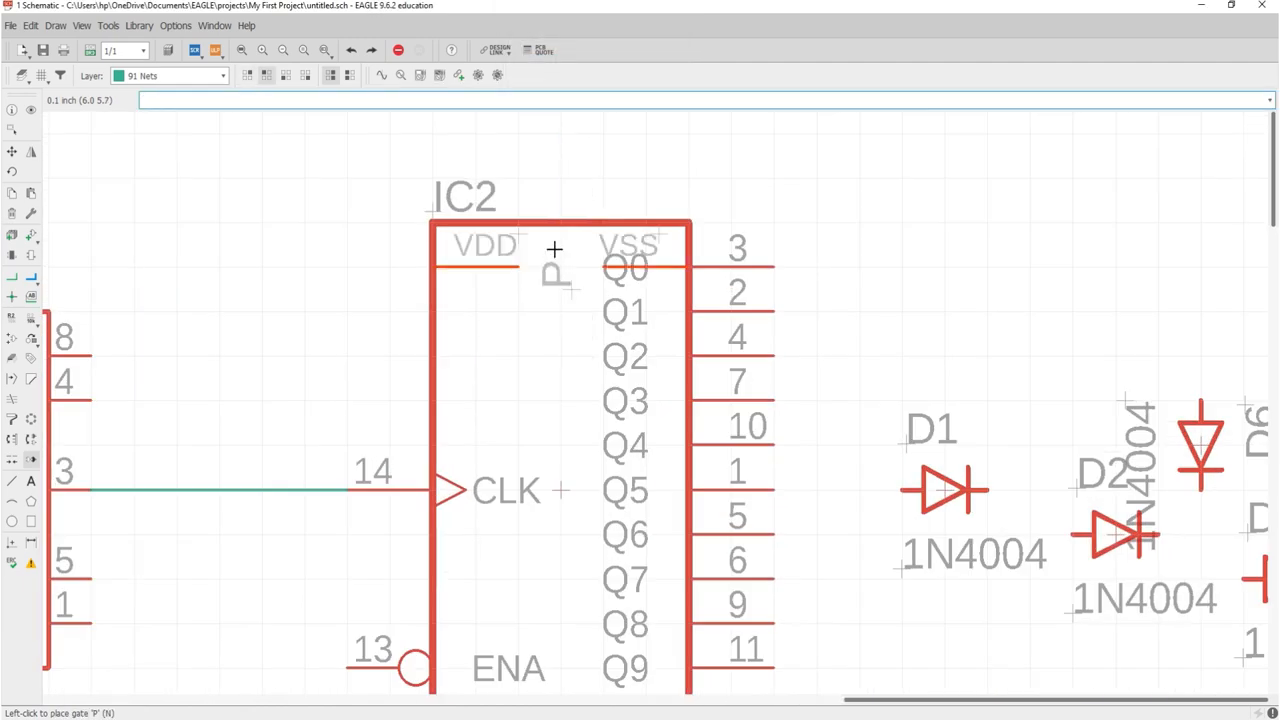
scroll(563, 190, "down", 3)
scroll(563, 190, "up", 6)
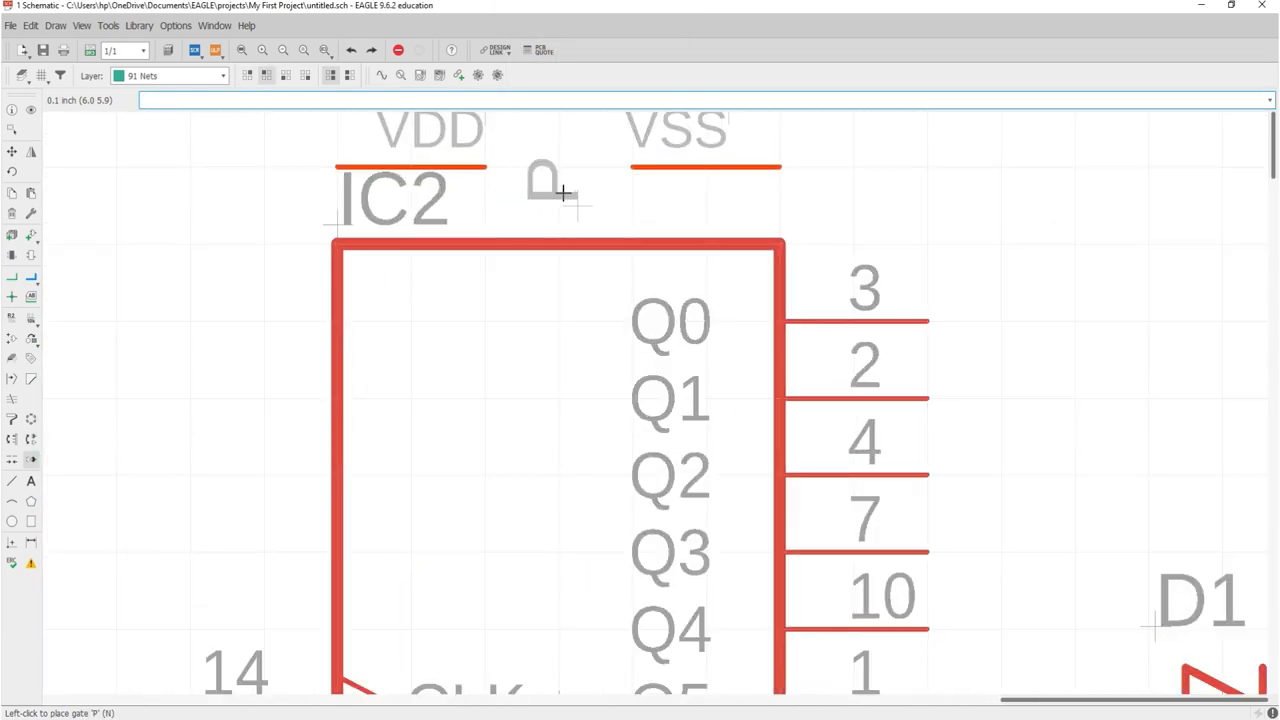
scroll(563, 191, "down", 3)
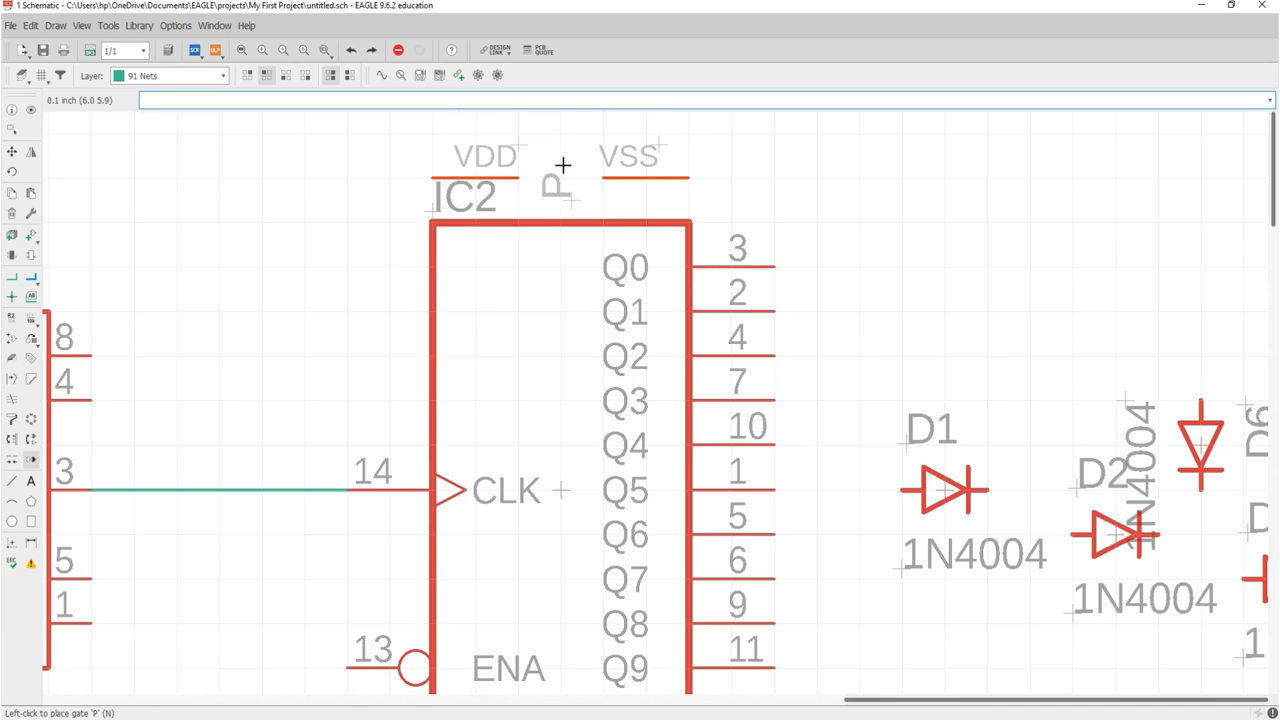
left_click(563, 178)
scroll(651, 309, "down", 3)
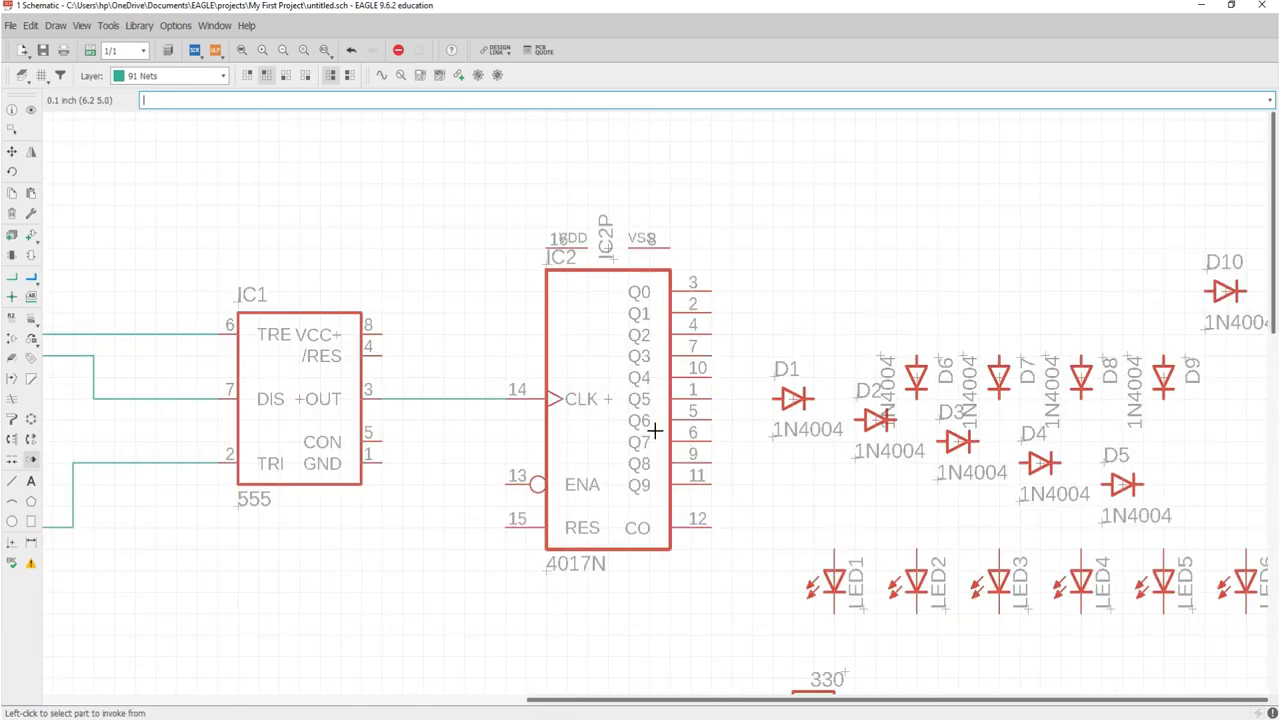
scroll(655, 430, "up", 1)
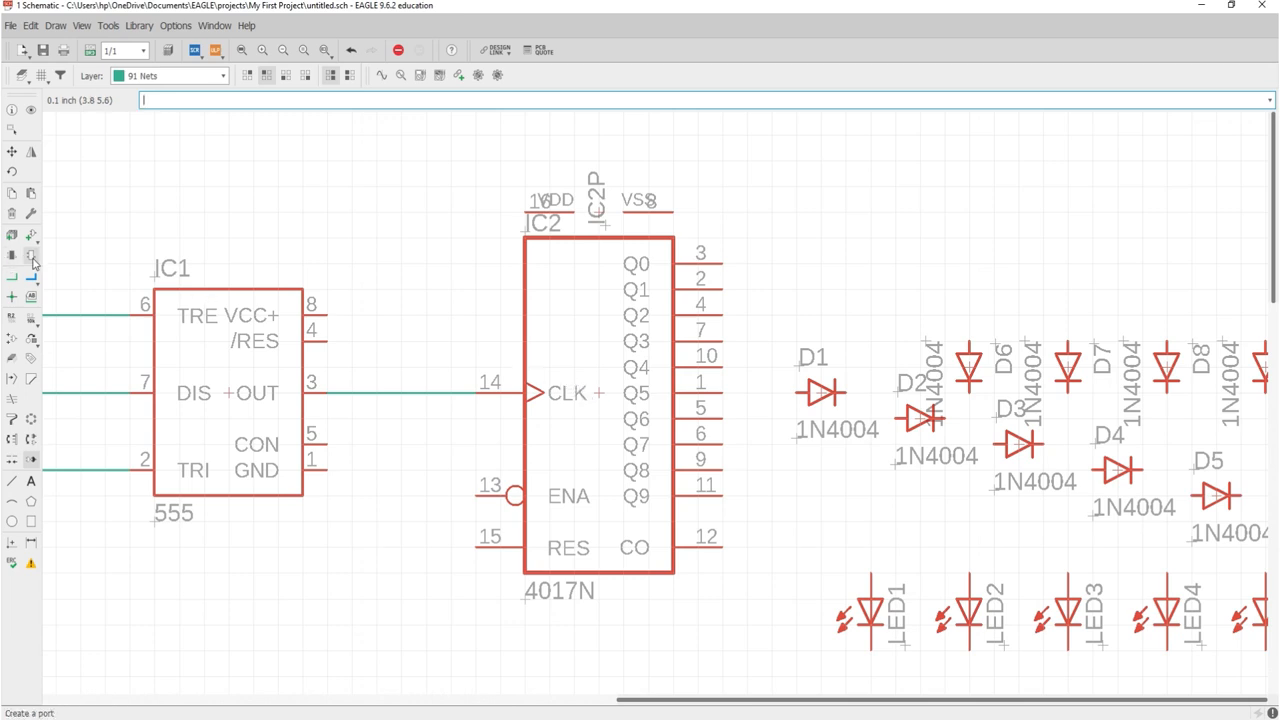
left_click(13, 287)
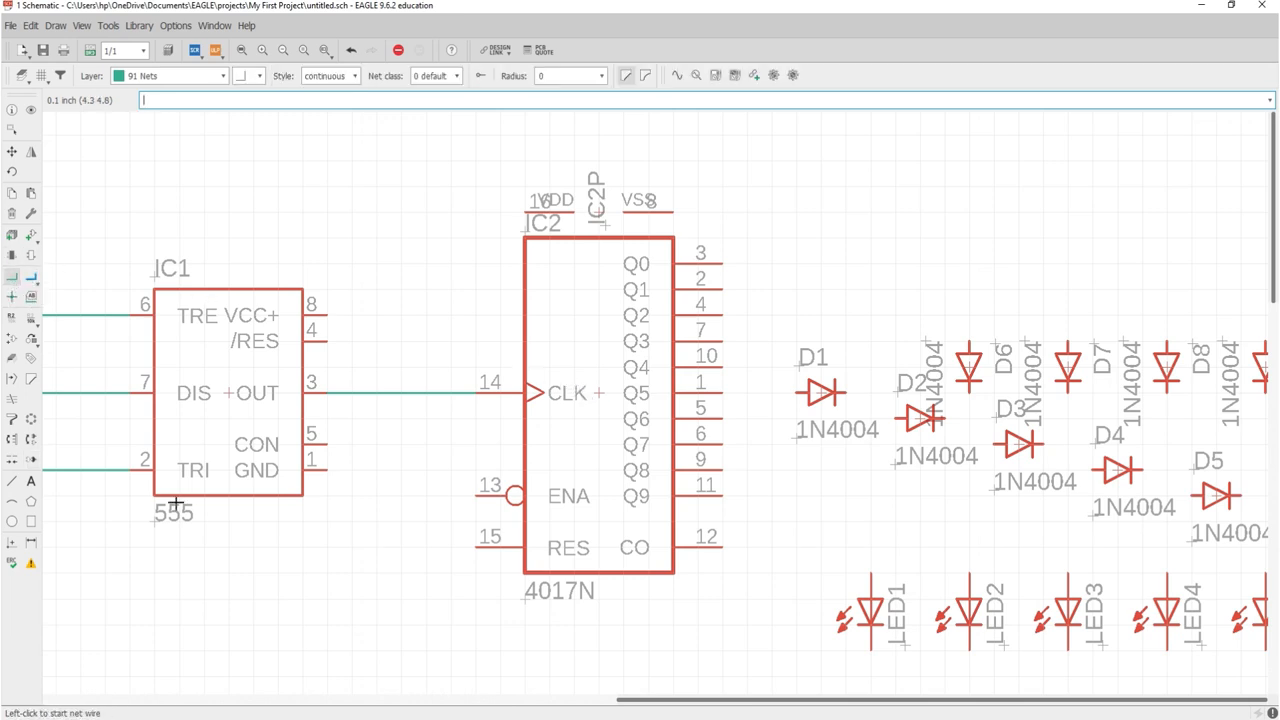
scroll(320, 537, "down", 1)
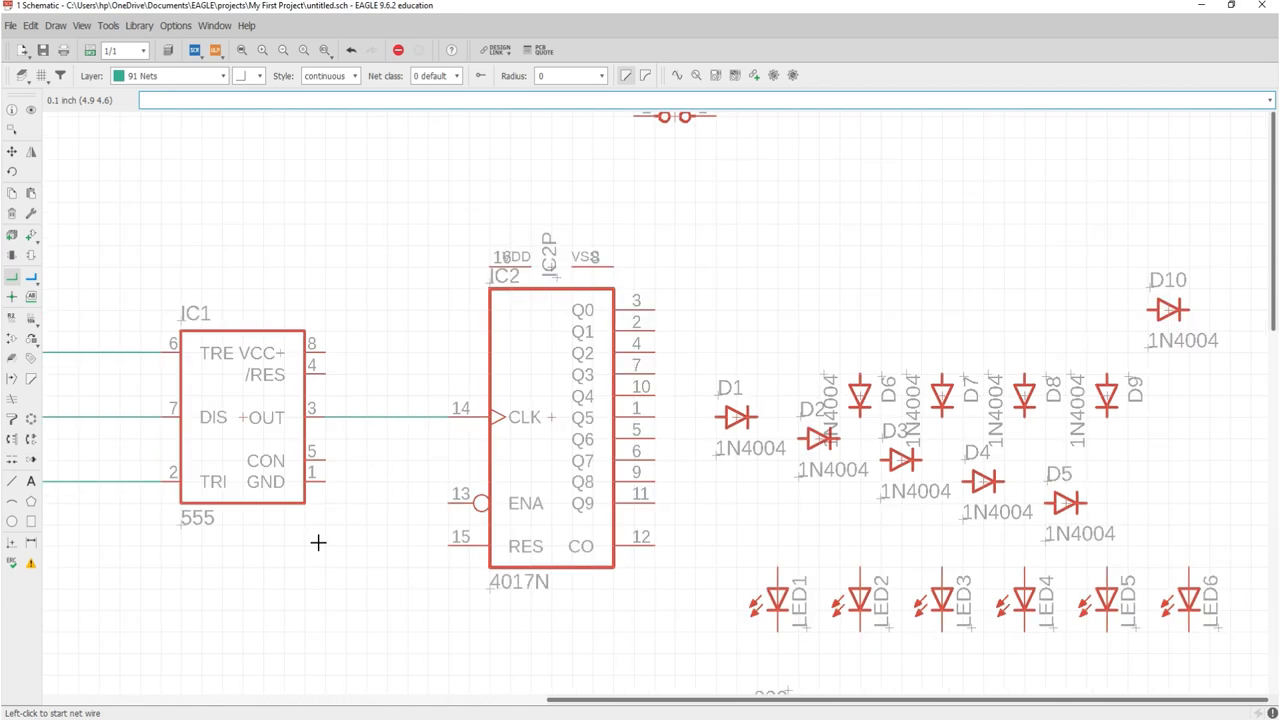
left_click(611, 268)
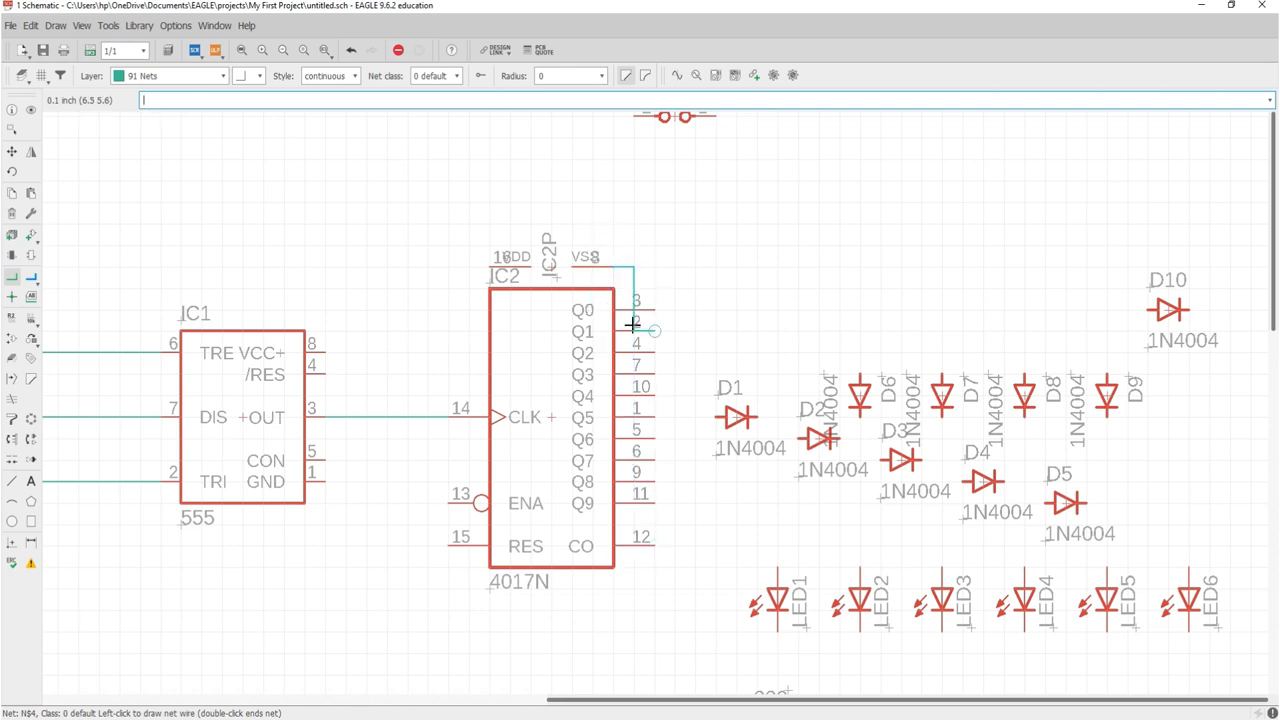
double_click(627, 275)
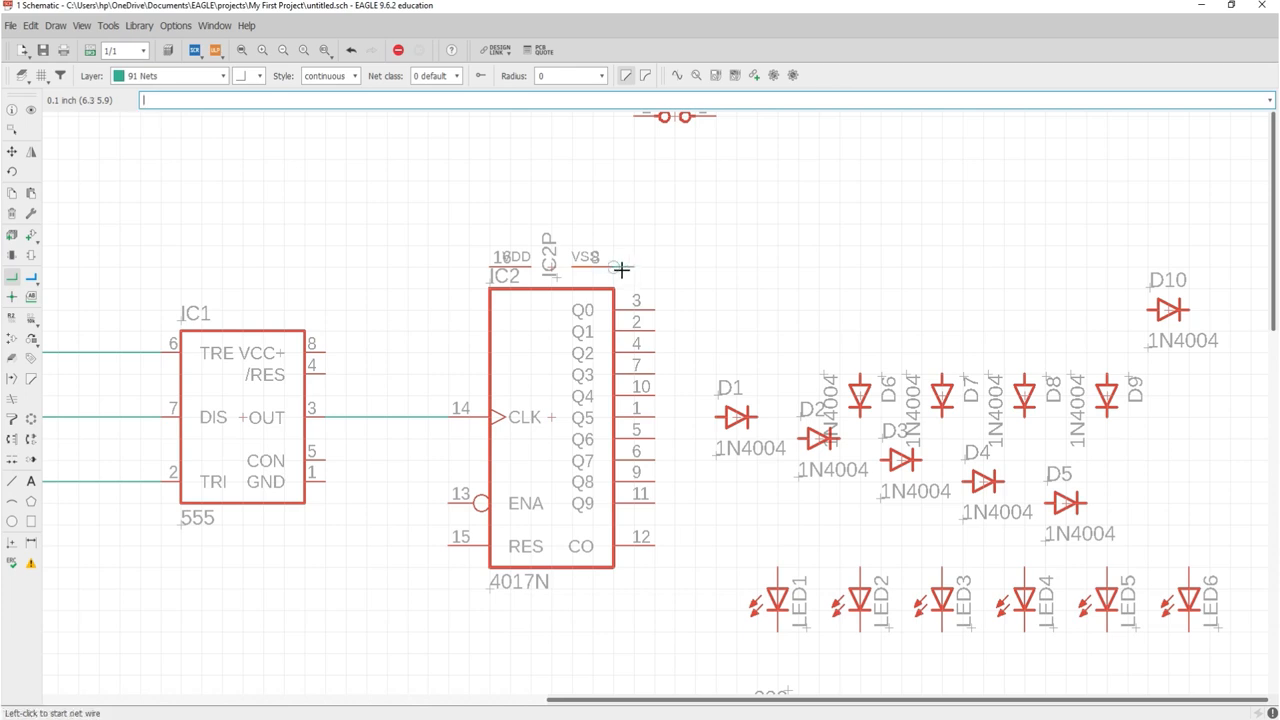
key("ctrl+z")
Draw a net wire from the VSS pin 8 of IC2 down below the chip and across to beneath capacitor C1.
left_click(610, 268)
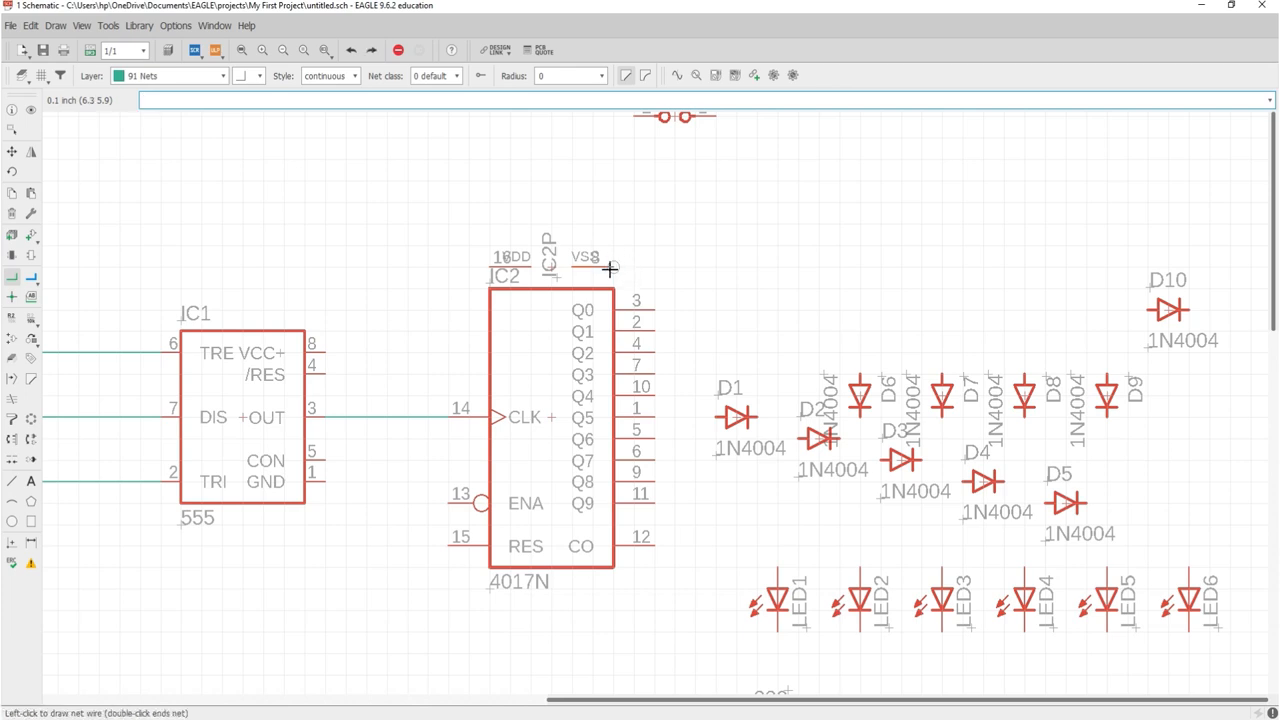
scroll(608, 590, "down", 2)
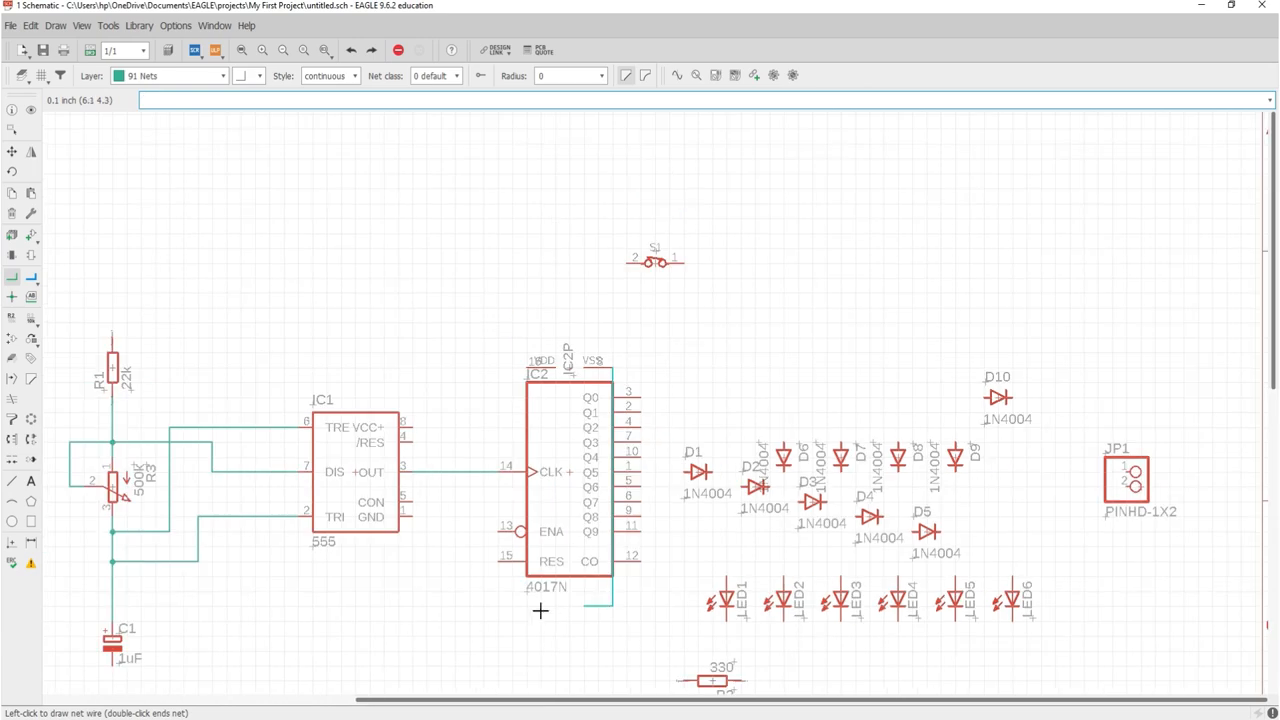
scroll(466, 652, "down", 2)
scroll(400, 676, "up", 5)
scroll(283, 667, "down", 4)
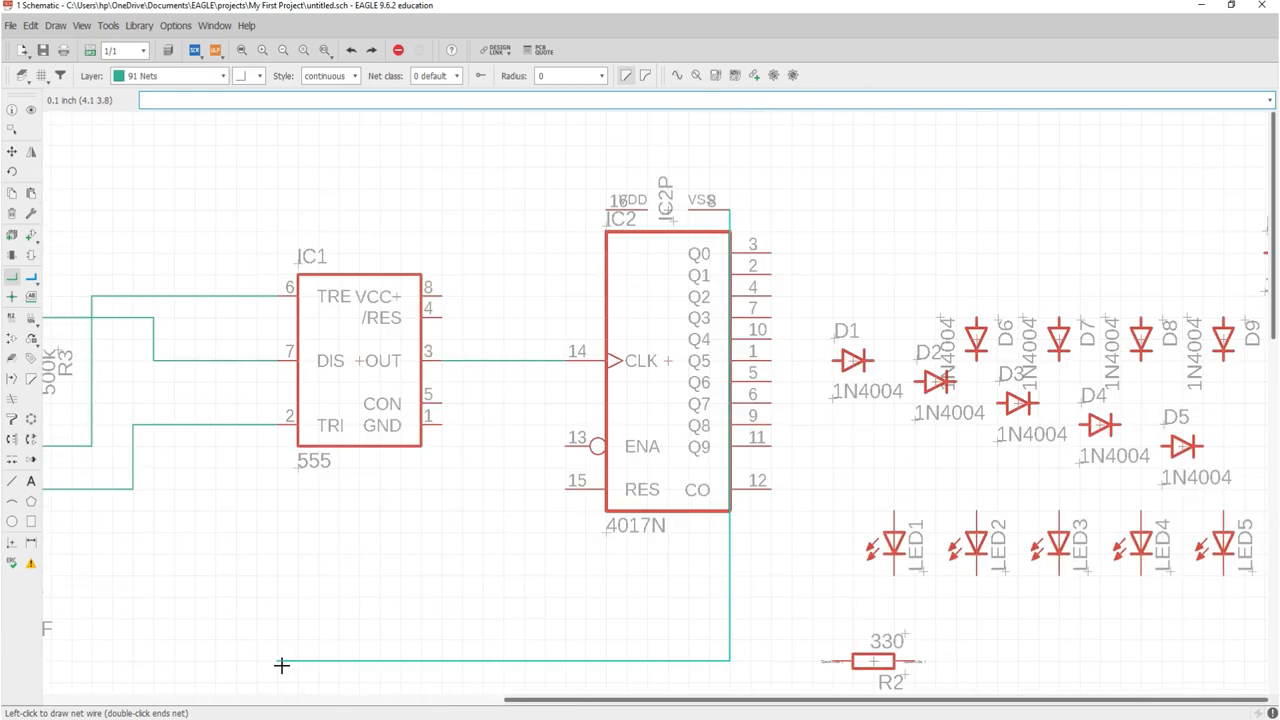
scroll(148, 671, "up", 4)
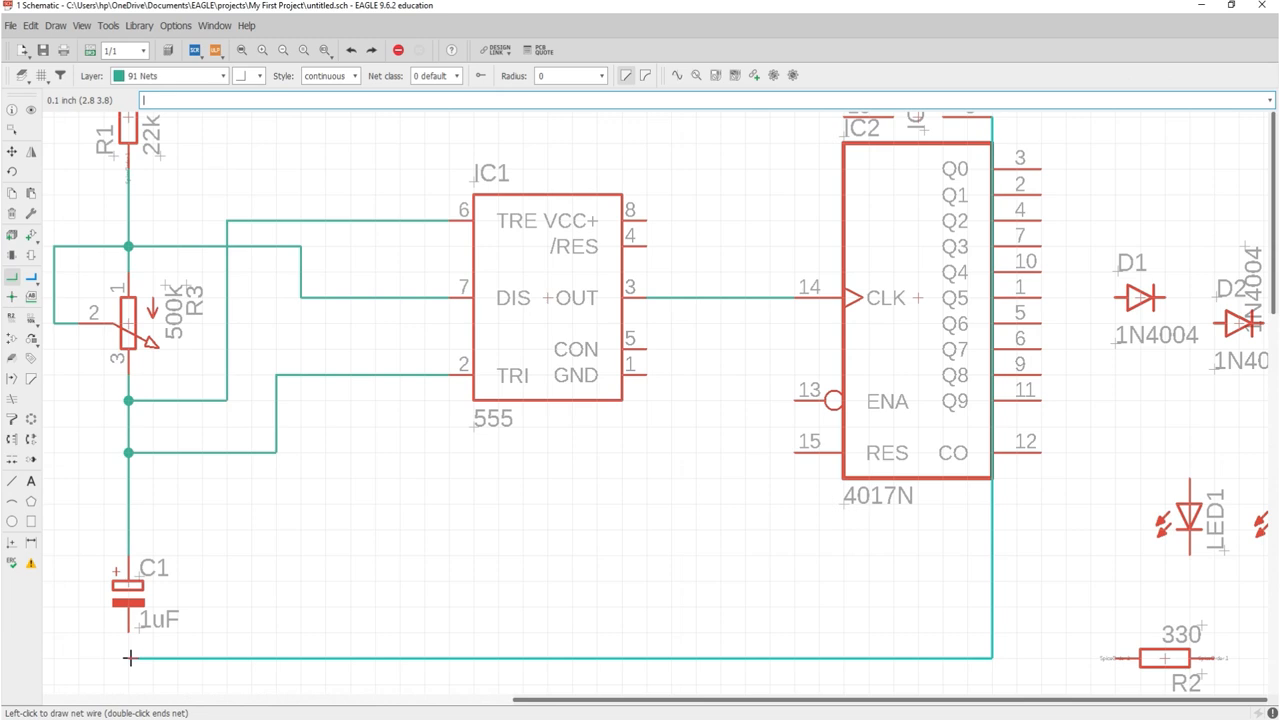
Complete the ground rail from IC2's VSS to C1's lower pin, tying in 4017N pins RES and ENA and the 555's GND.
left_click(128, 657)
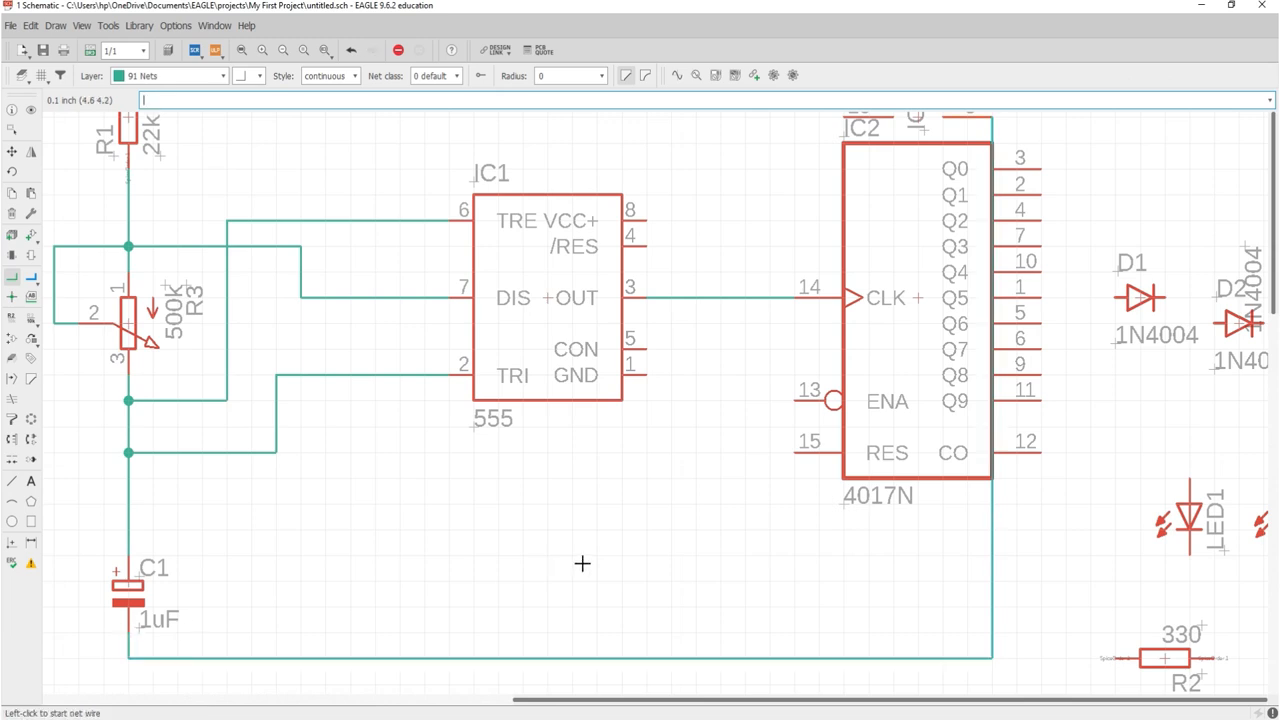
left_click(794, 453)
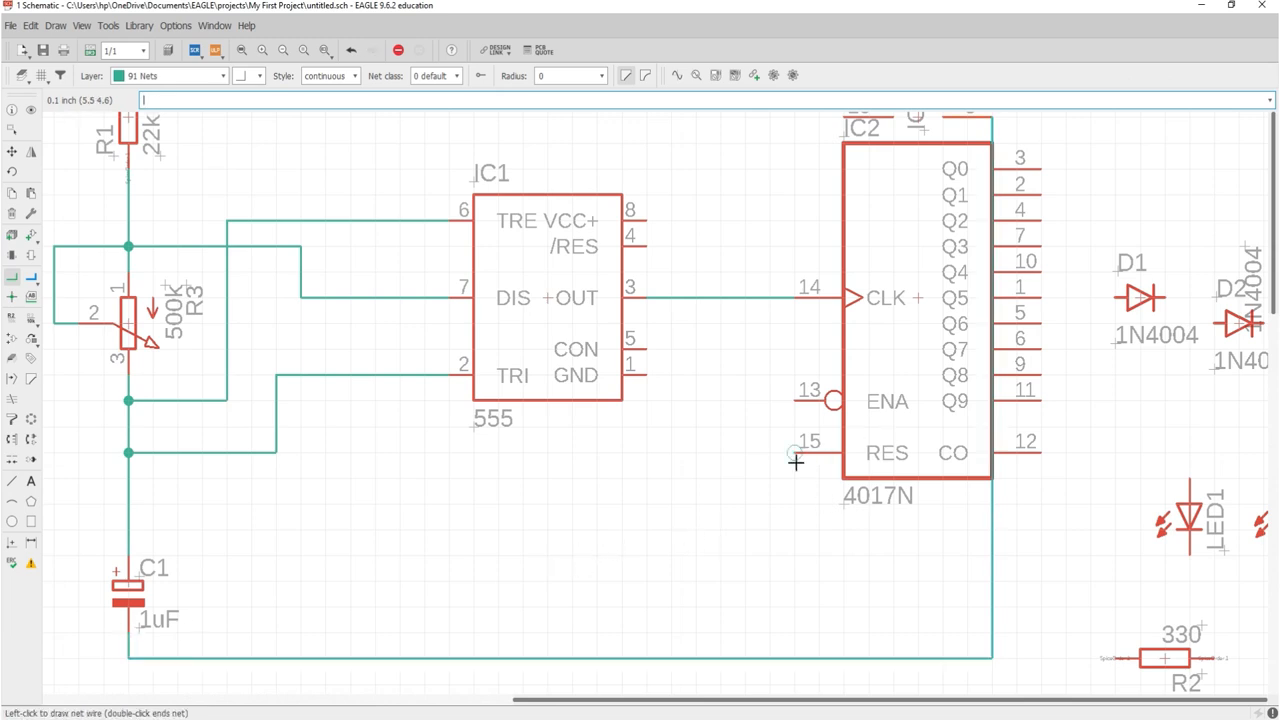
left_click(794, 657)
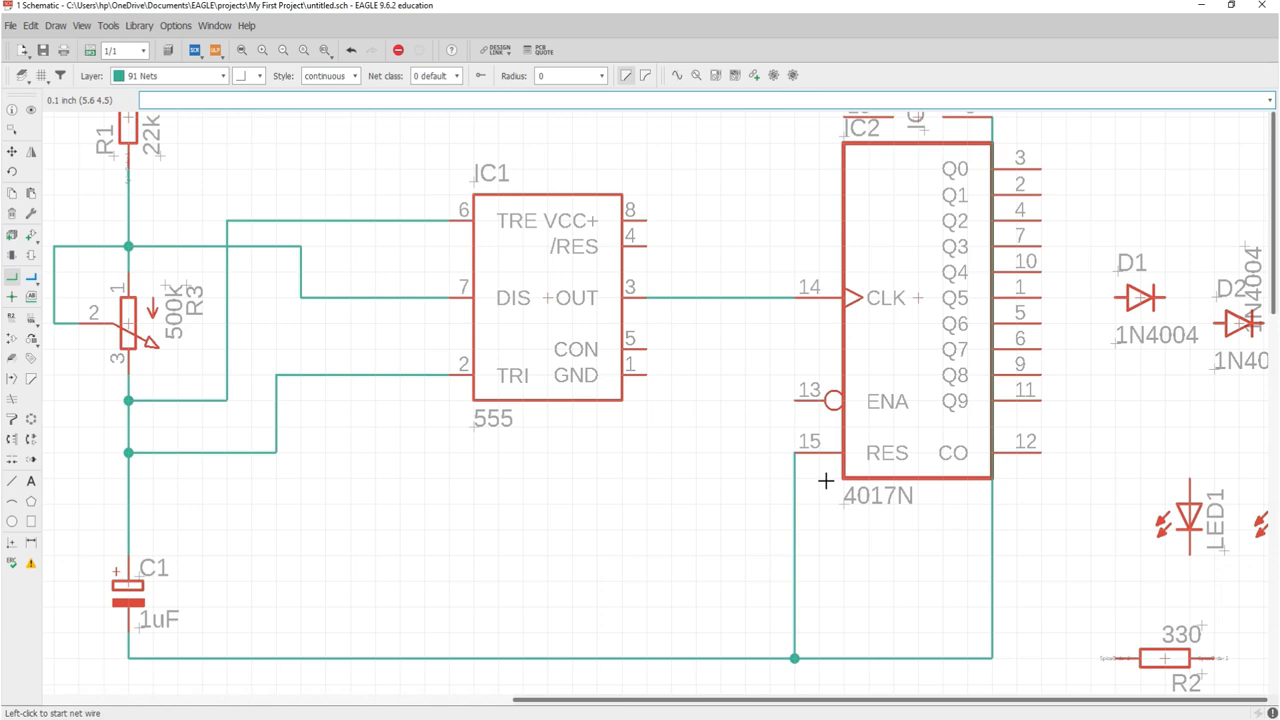
left_click(797, 400)
left_click(745, 657)
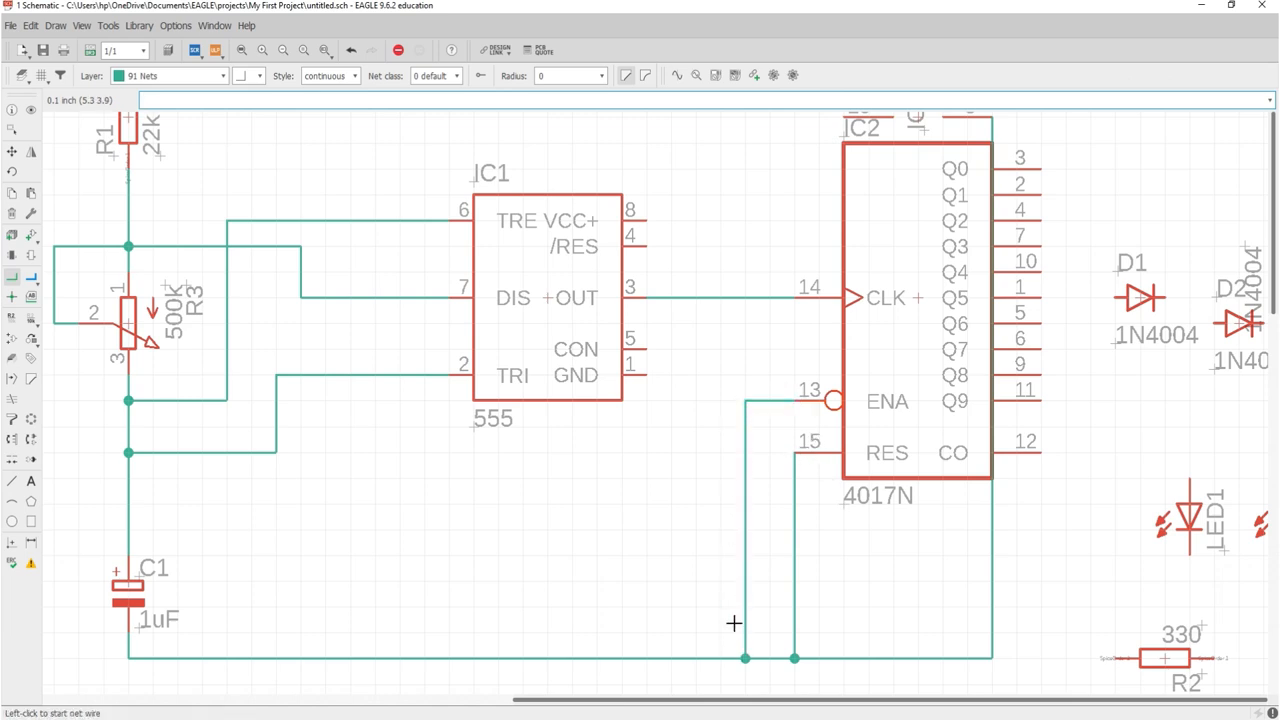
left_click(647, 376)
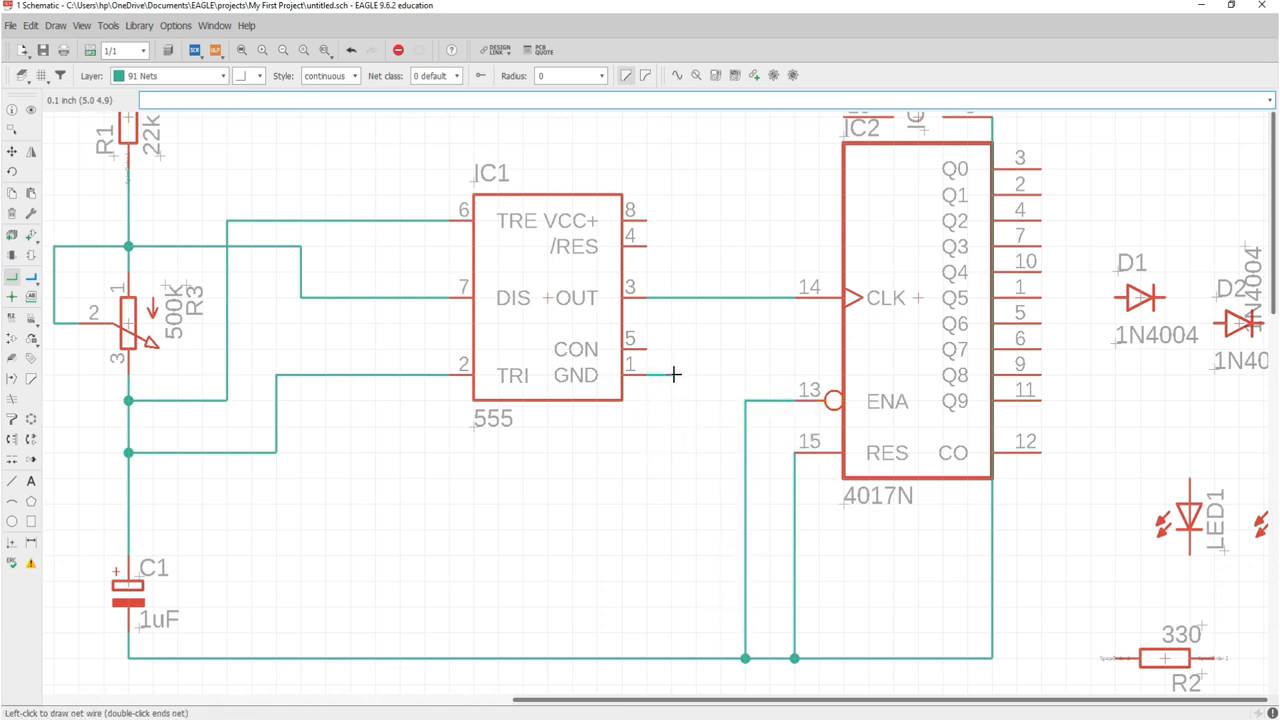
left_click(690, 659)
Route a supply net from IC2's VDD pin 16 up and across to R1's upper end.
scroll(507, 499, "down", 2)
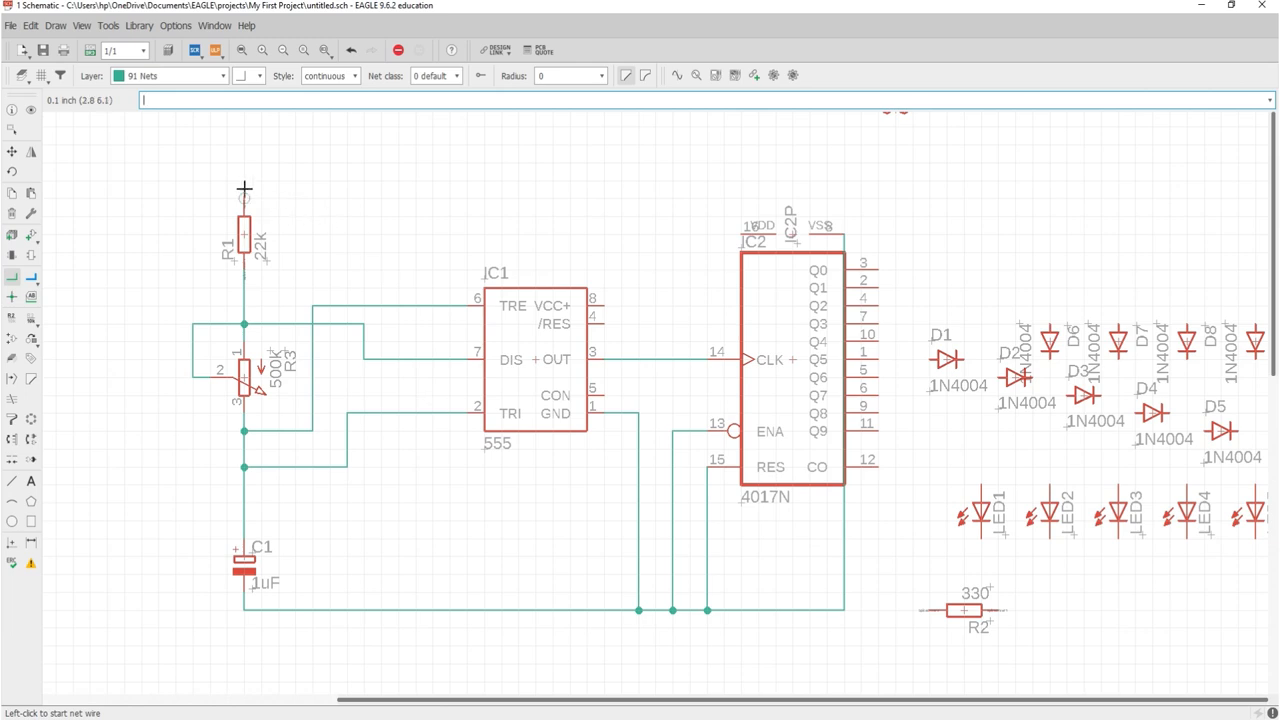
left_click(744, 229)
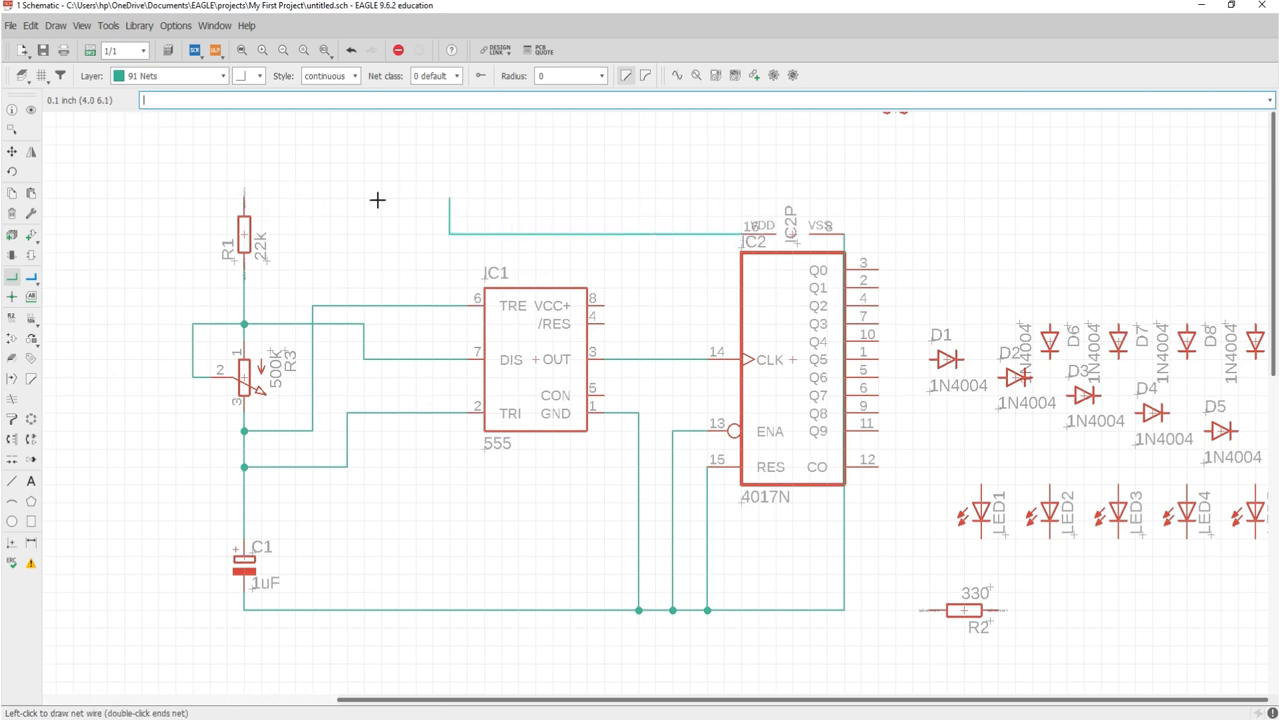
left_click(742, 197)
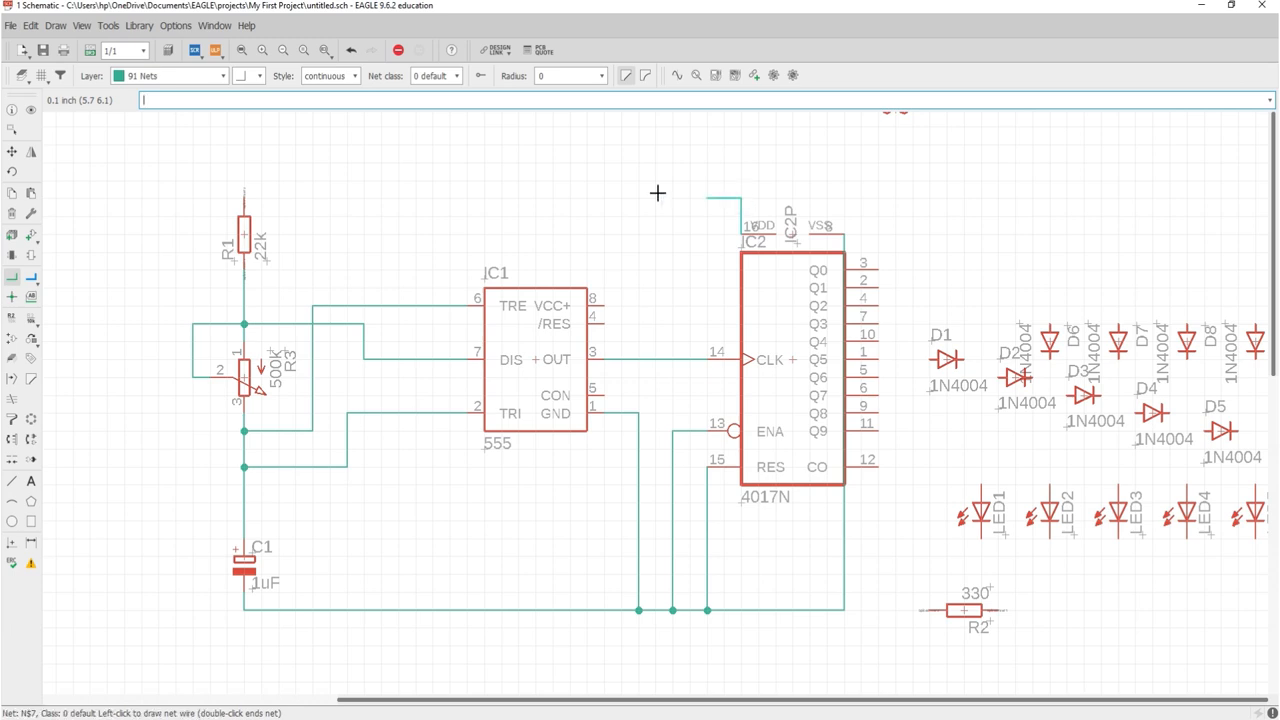
left_click(244, 197)
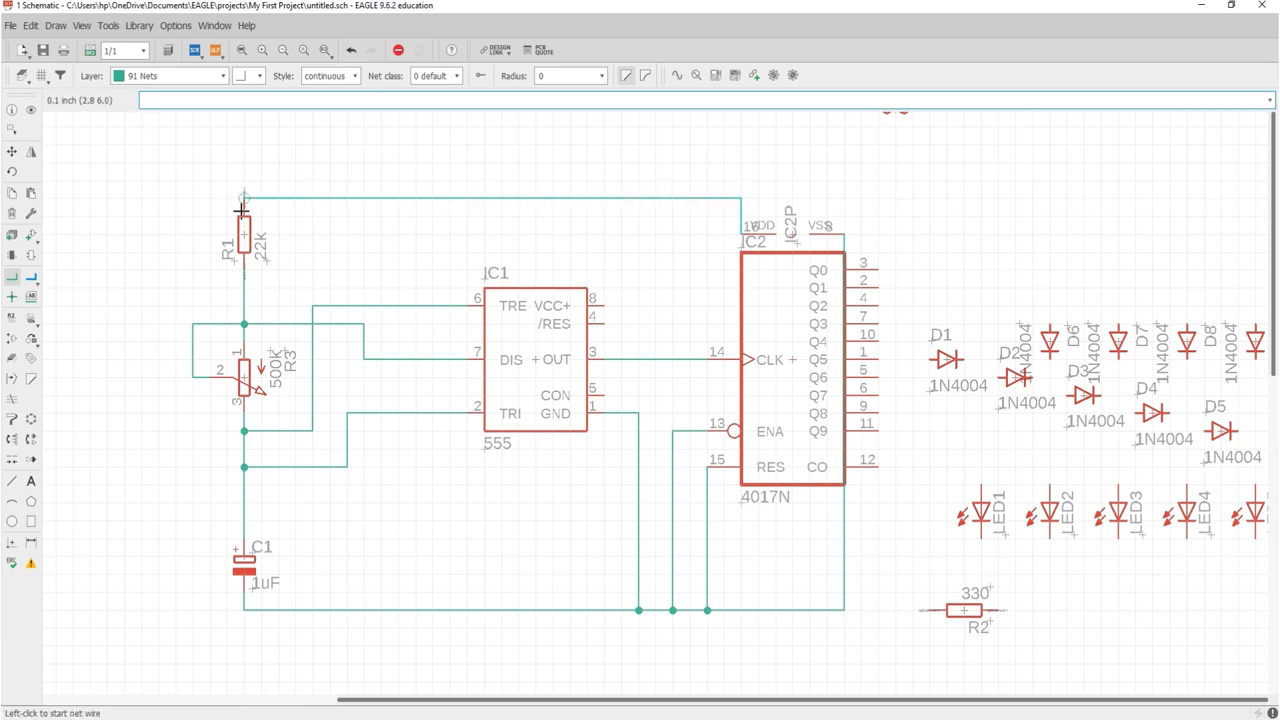
Connect the 555's VCC+ pin 8 and /RES pin 4 to the supply net running above it.
left_click(601, 299)
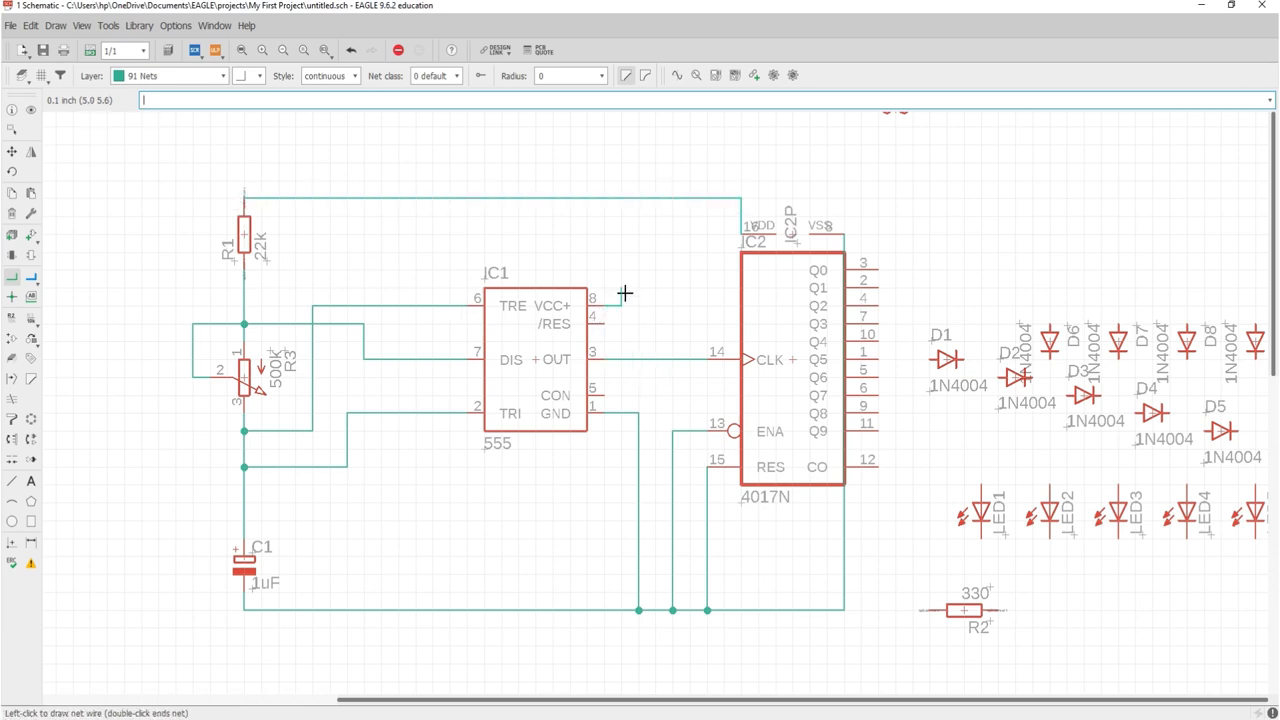
left_click(600, 199)
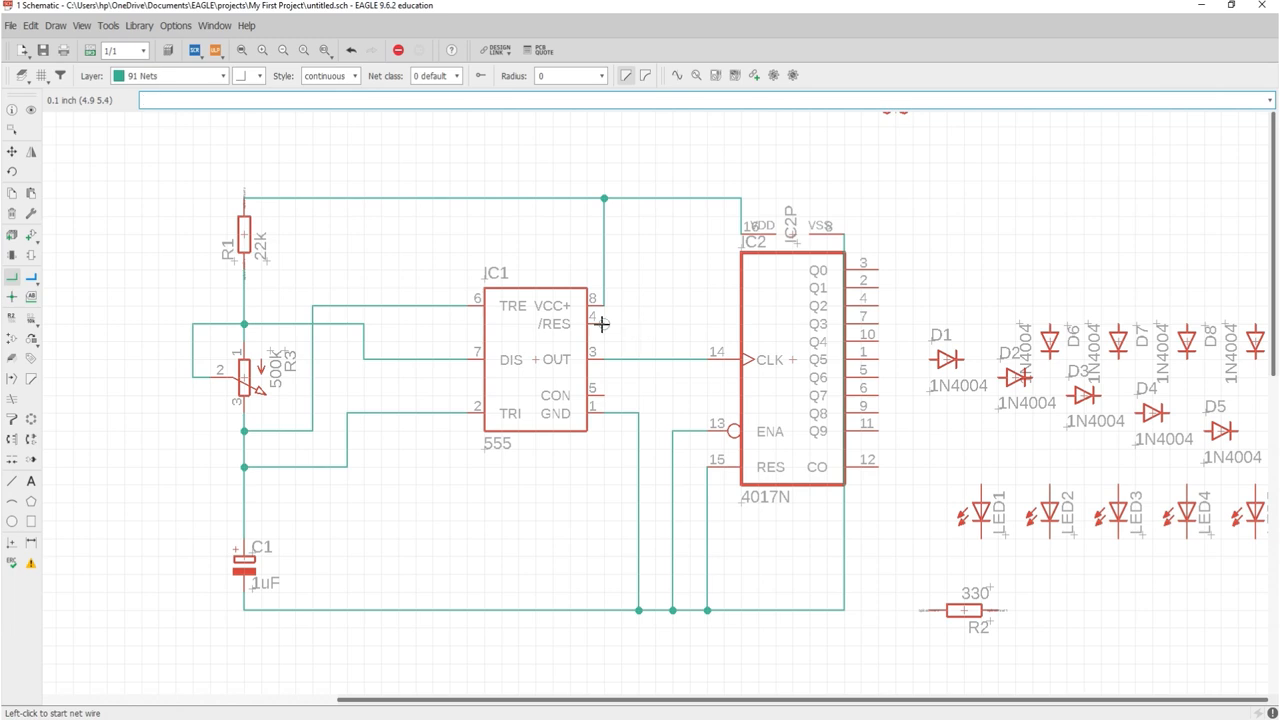
left_click(597, 323)
left_click(655, 198)
Move switch S1 down and to the right in the schematic, to about (6.8, 6.3) inch.
scroll(800, 280, "down", 3)
scroll(835, 238, "up", 4)
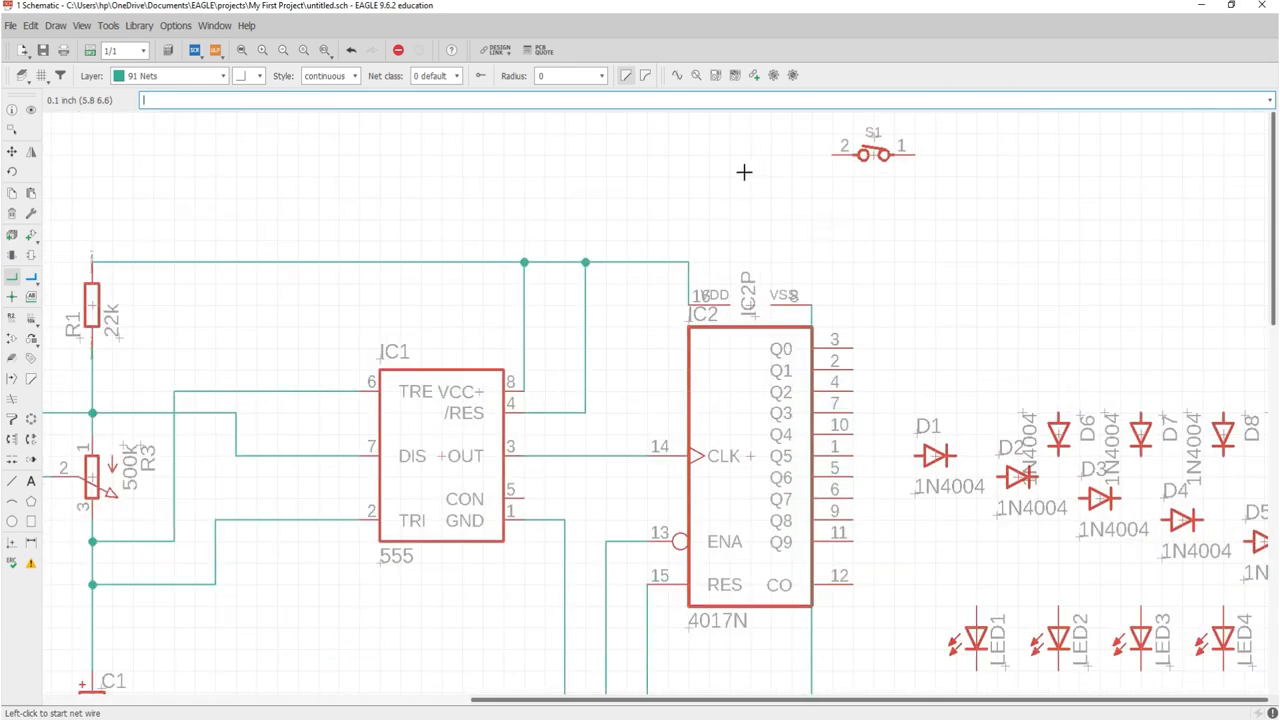
left_click(11, 151)
left_click(874, 153)
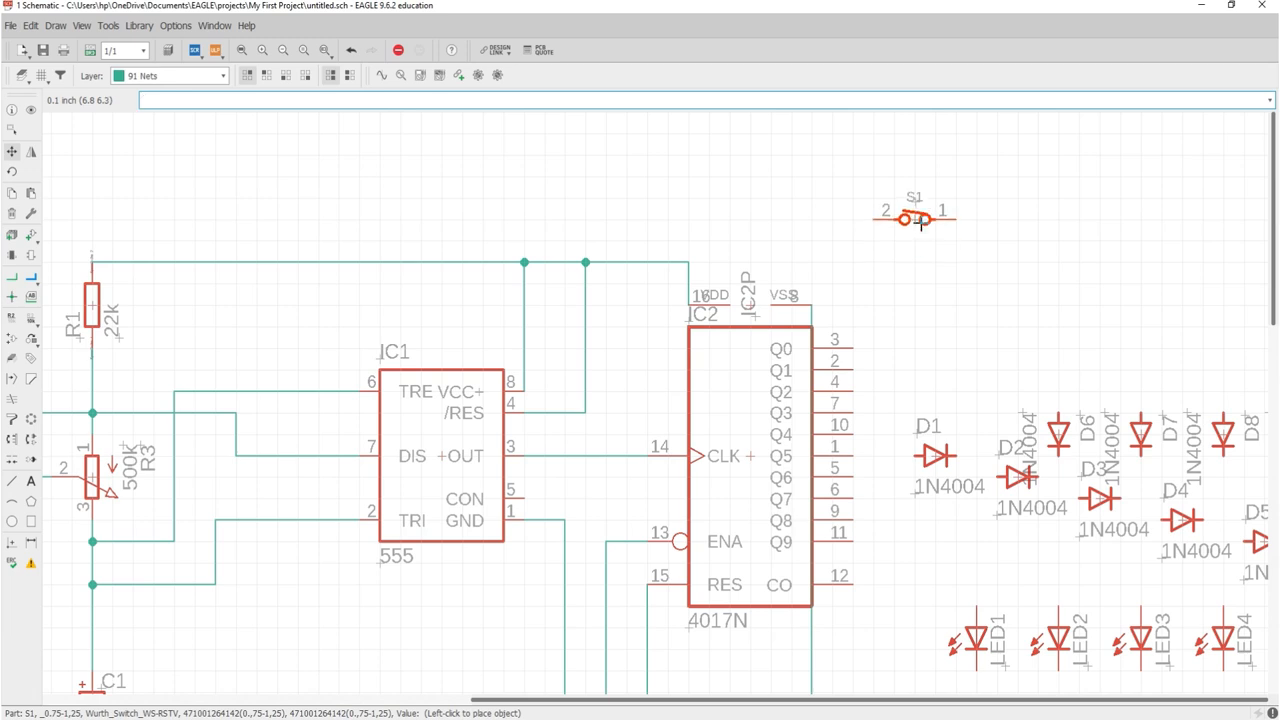
left_click(921, 222)
Wire S1's pin 2 to the supply net between the 555's /RES junction and IC2's VDD.
left_click(11, 277)
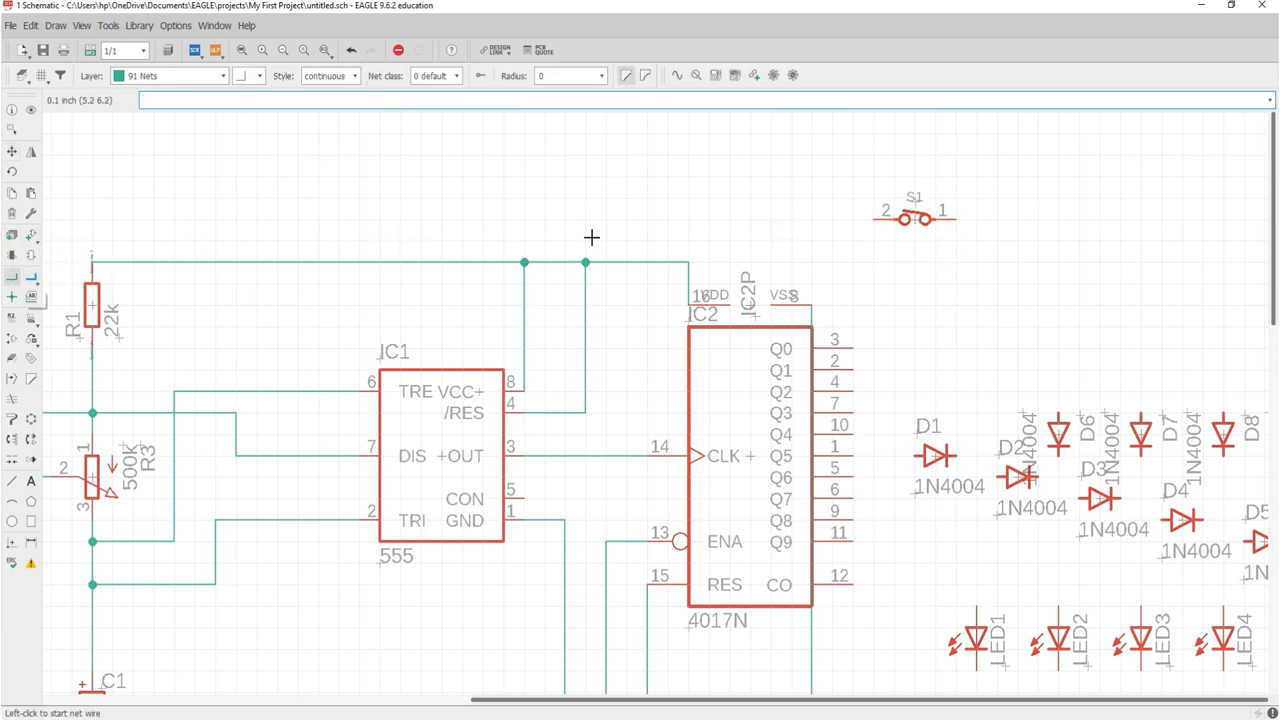
left_click(872, 219)
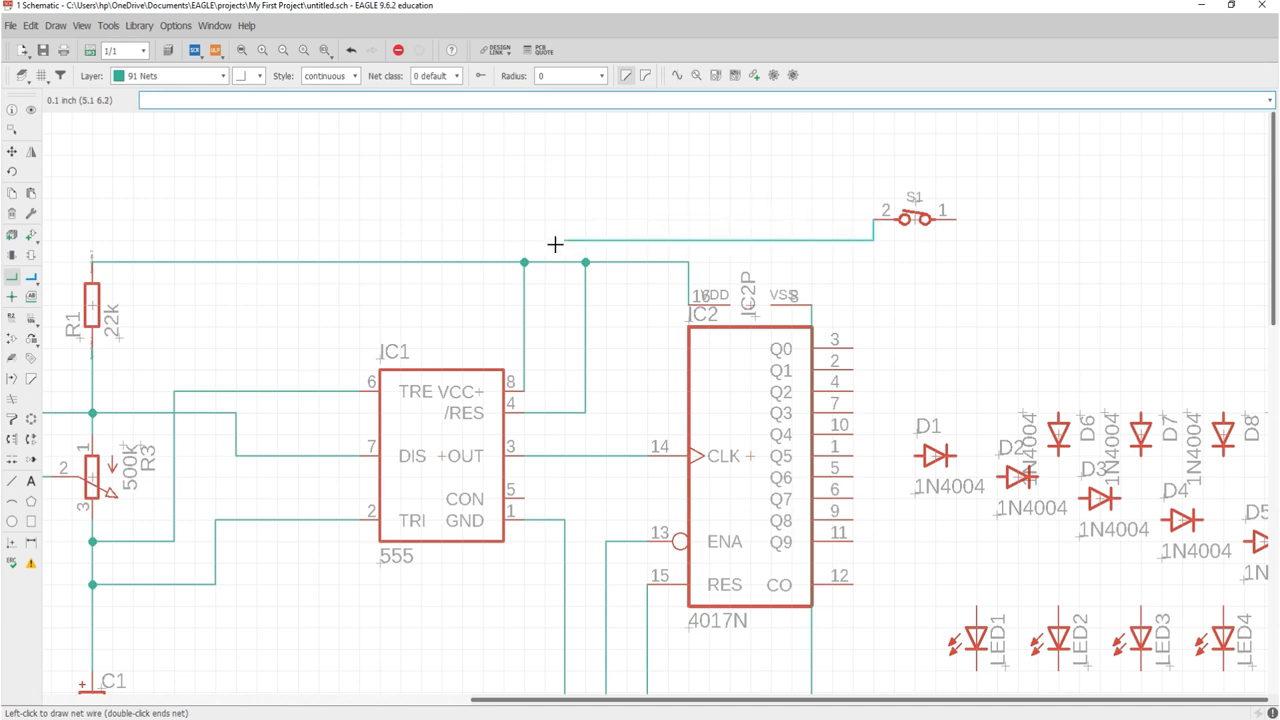
left_click(647, 260)
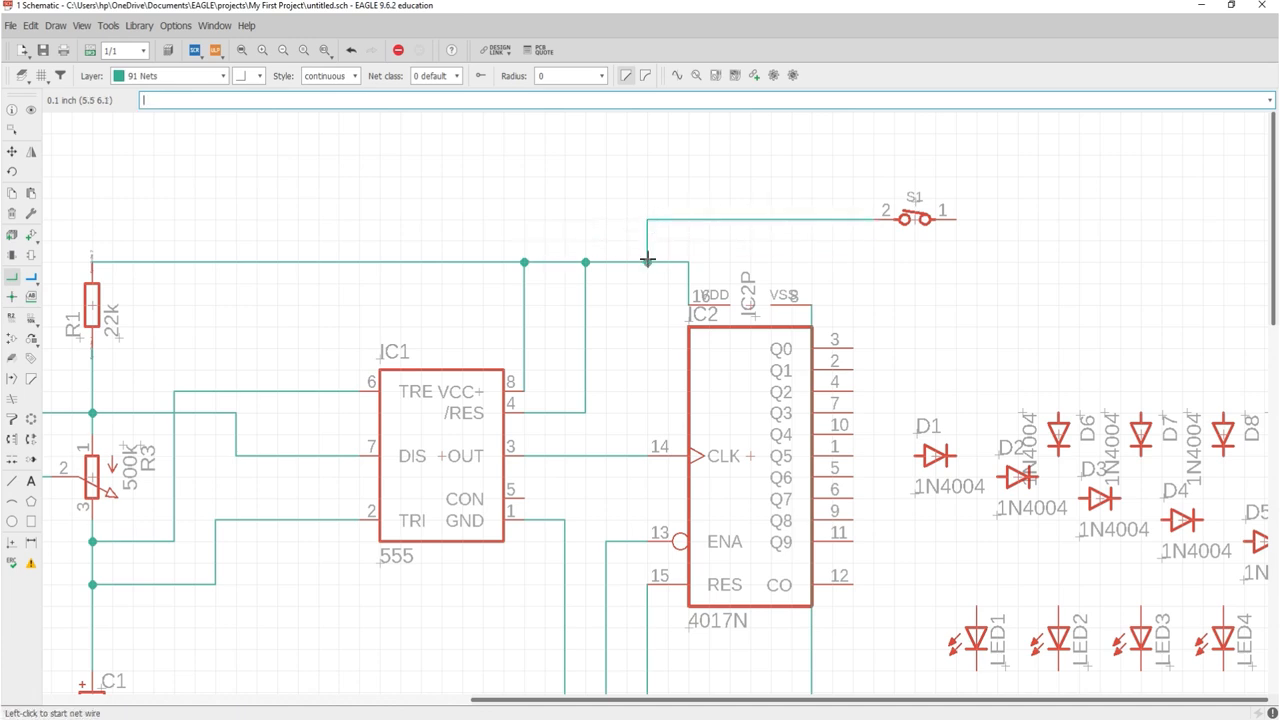
Connect R2's left lead to the corner of the ground rail below the 4017N.
scroll(771, 266, "down", 3)
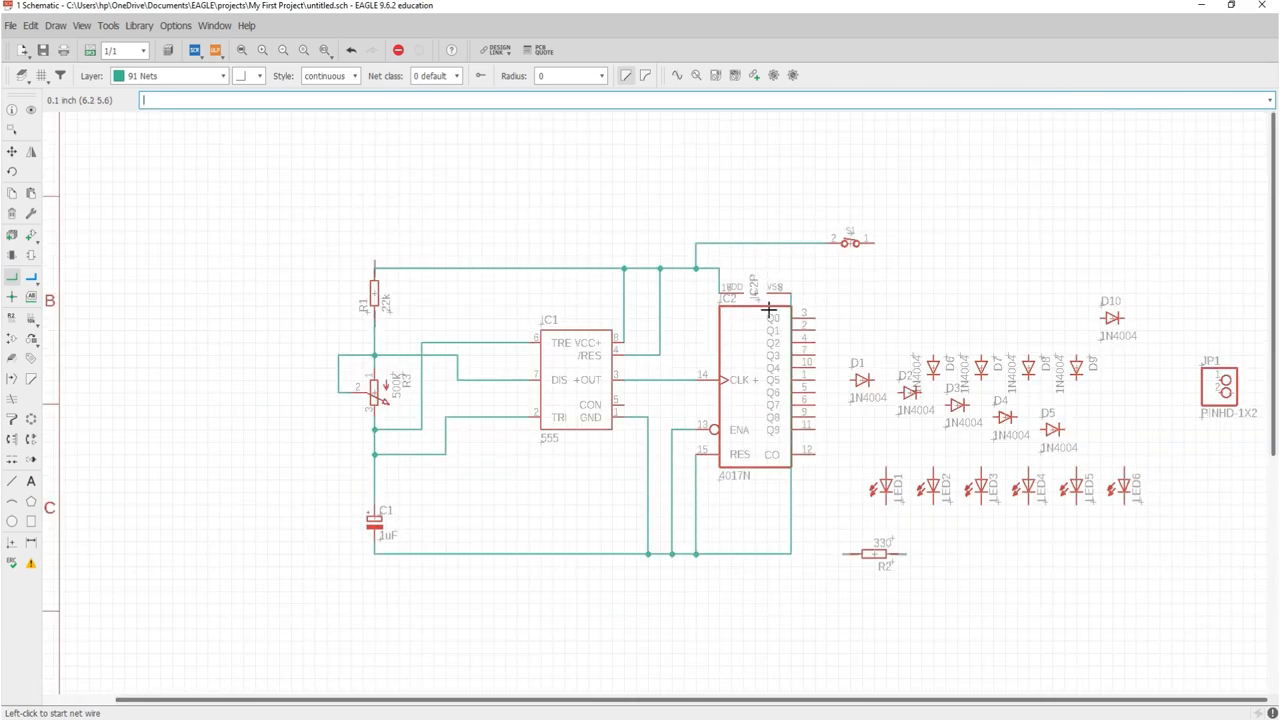
scroll(866, 571, "up", 4)
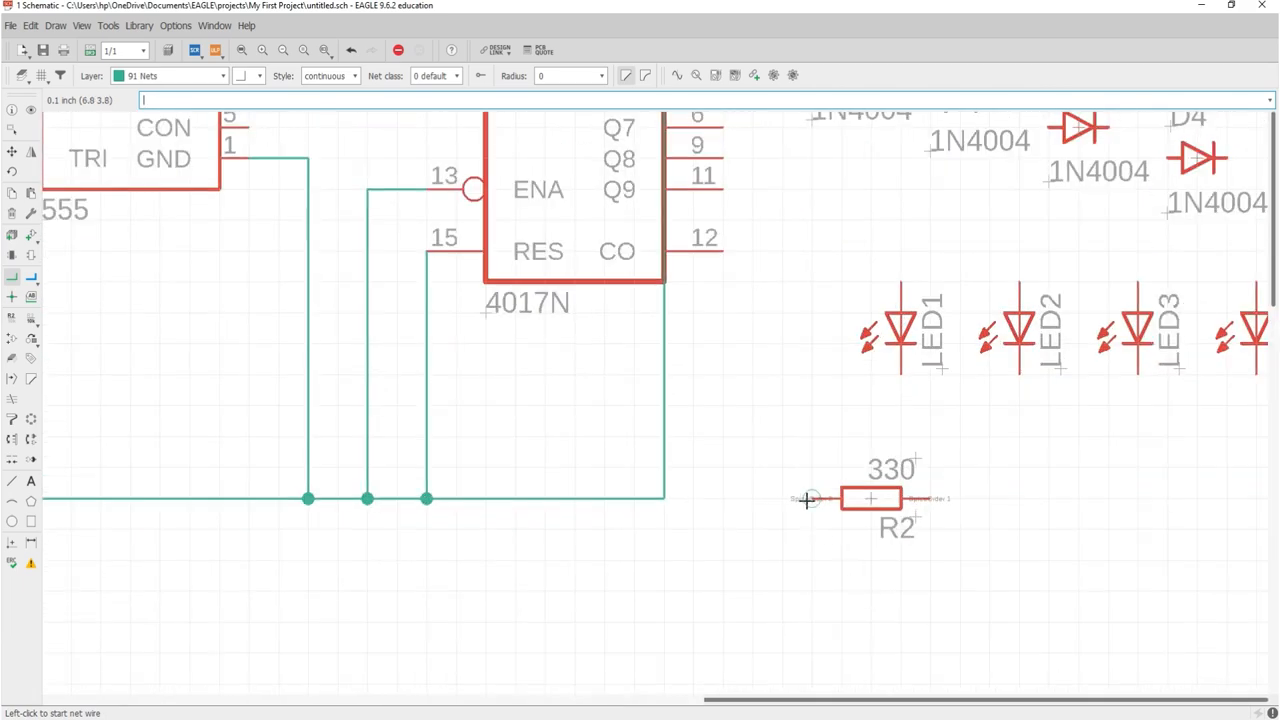
left_click(807, 499)
left_click(664, 498)
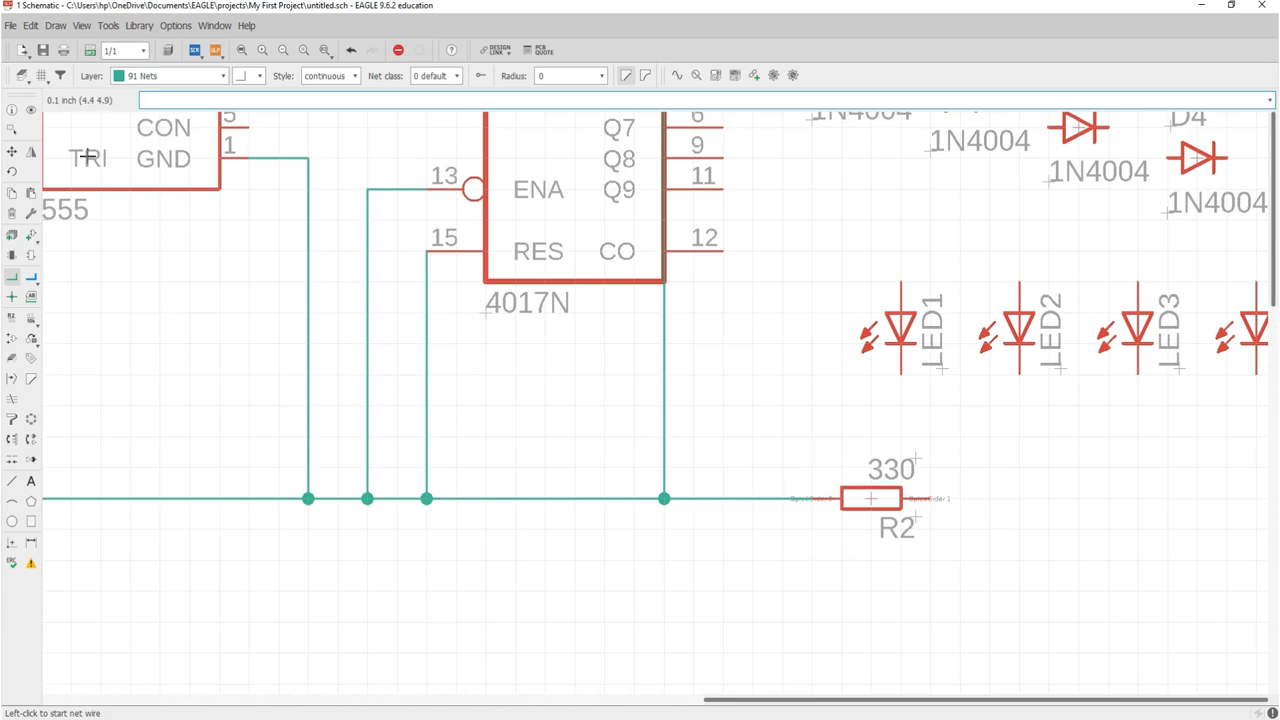
Move resistor R2 about 0.3 inch left along its net, closer to the ground rail corner.
left_click(11, 151)
left_click(868, 498)
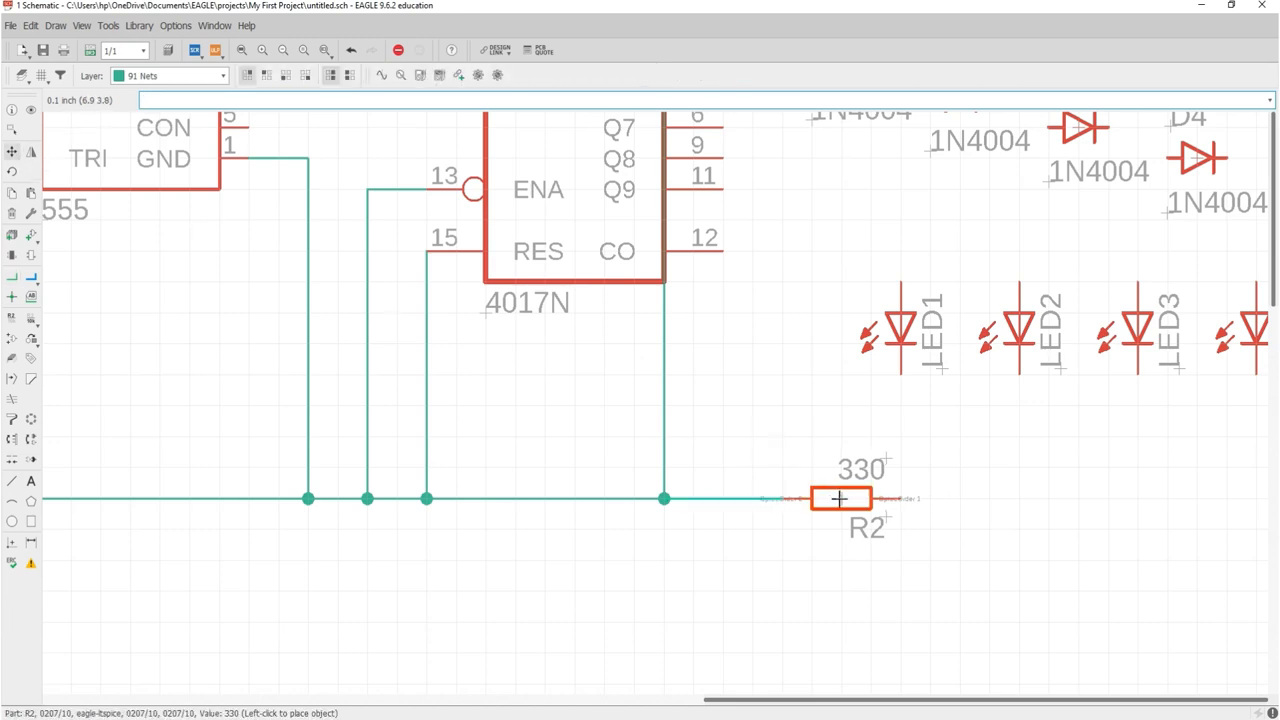
left_click(782, 498)
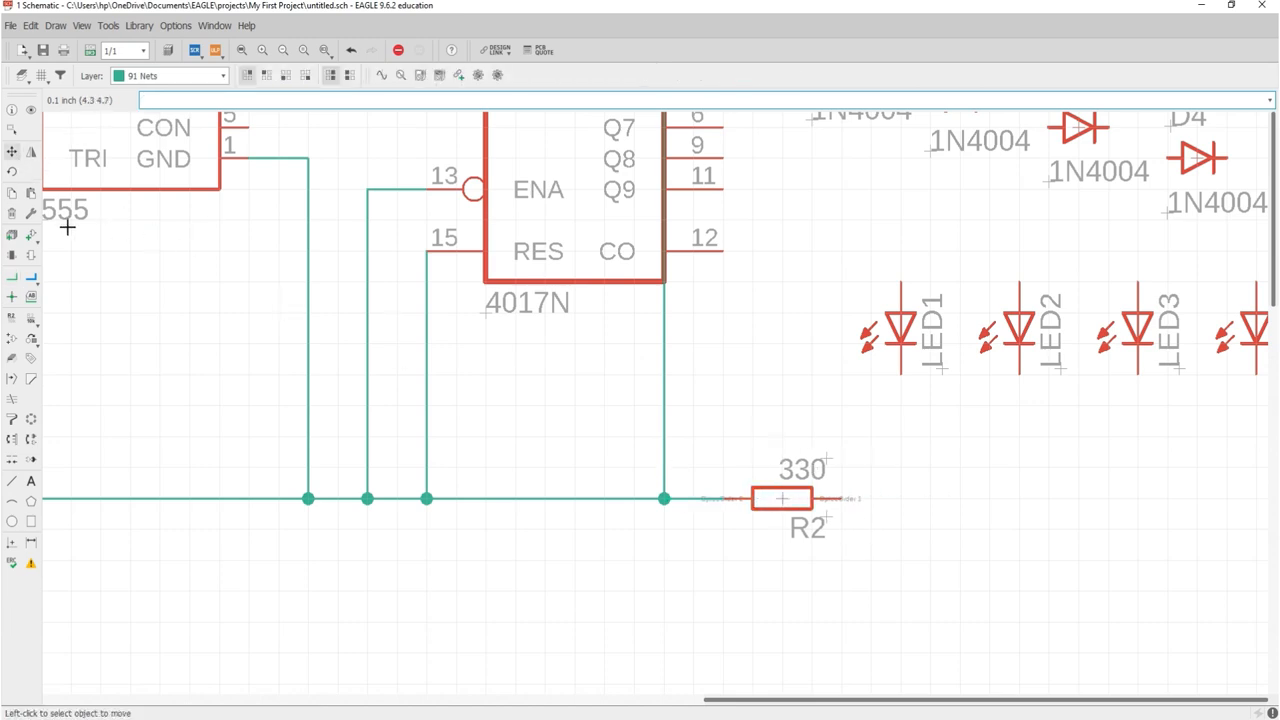
Wire R2's free right lead to the cathode of LED1.
left_click(11, 276)
left_click(850, 500)
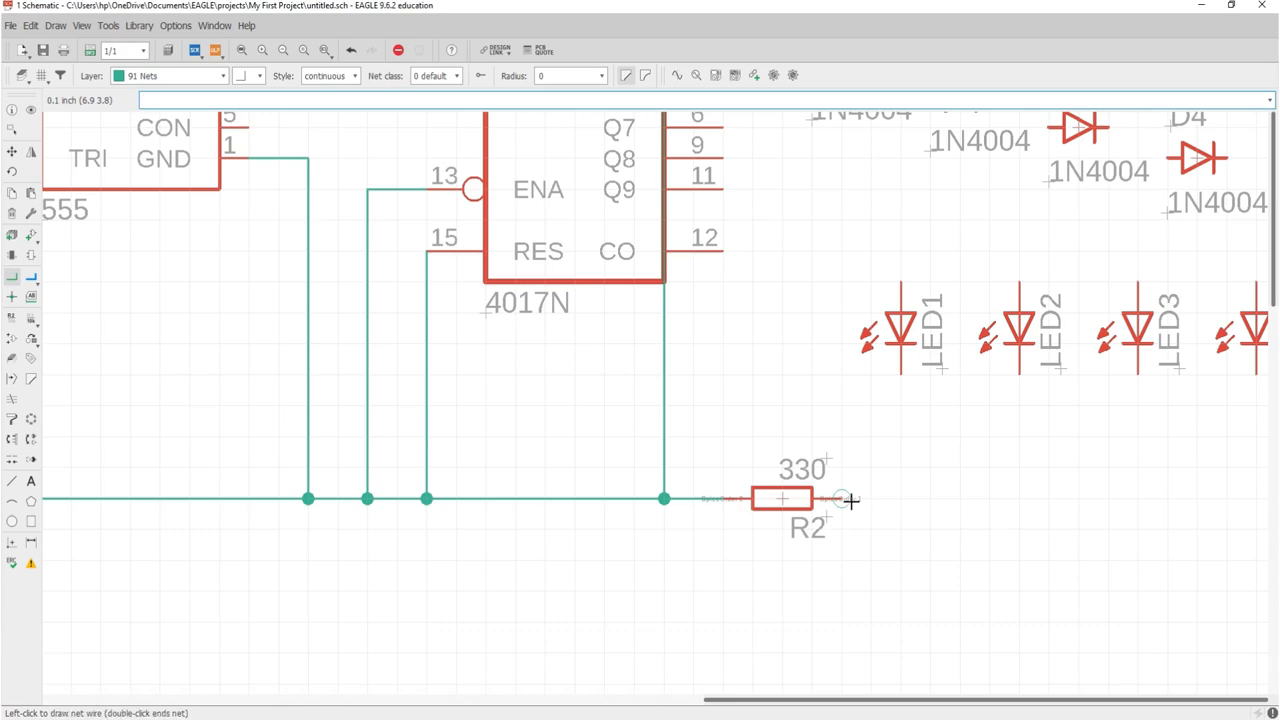
left_click(898, 374)
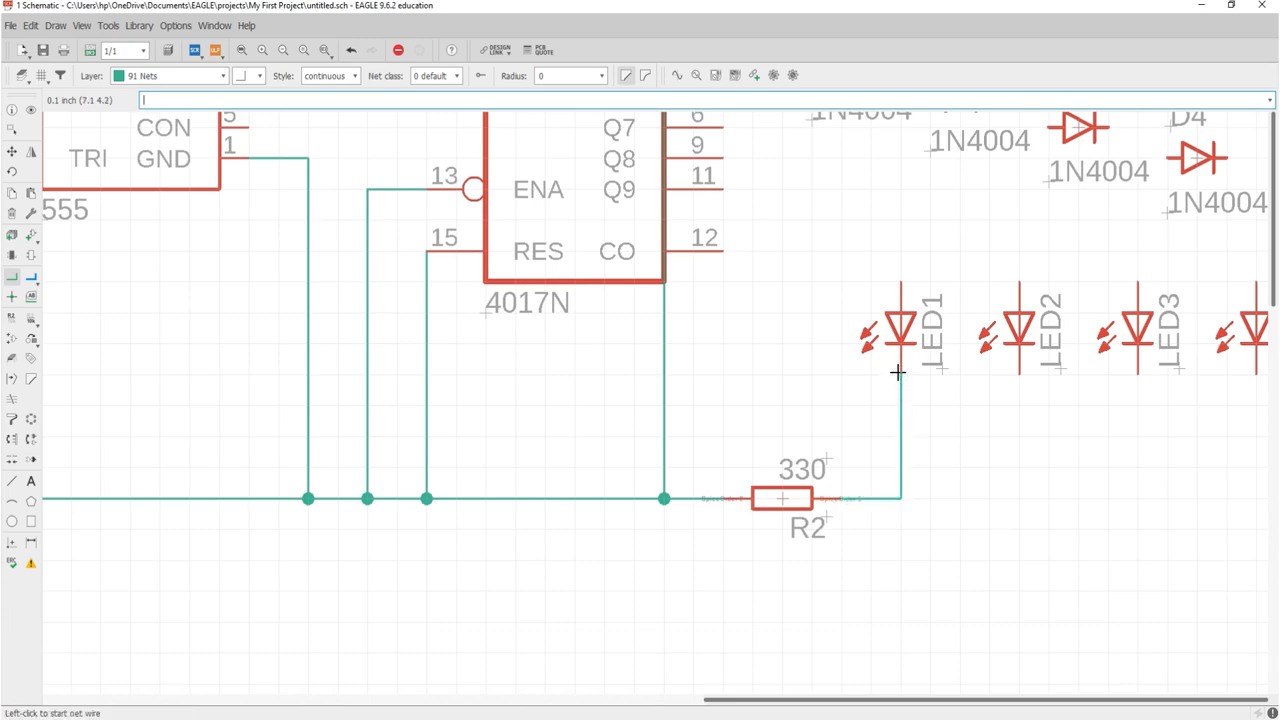
Connect 4017N outputs Q5, Q6, Q7 and Q8 to the anodes of D1, D2, D3 and D4 respectively.
scroll(863, 386, "down", 5)
scroll(934, 277, "up", 7)
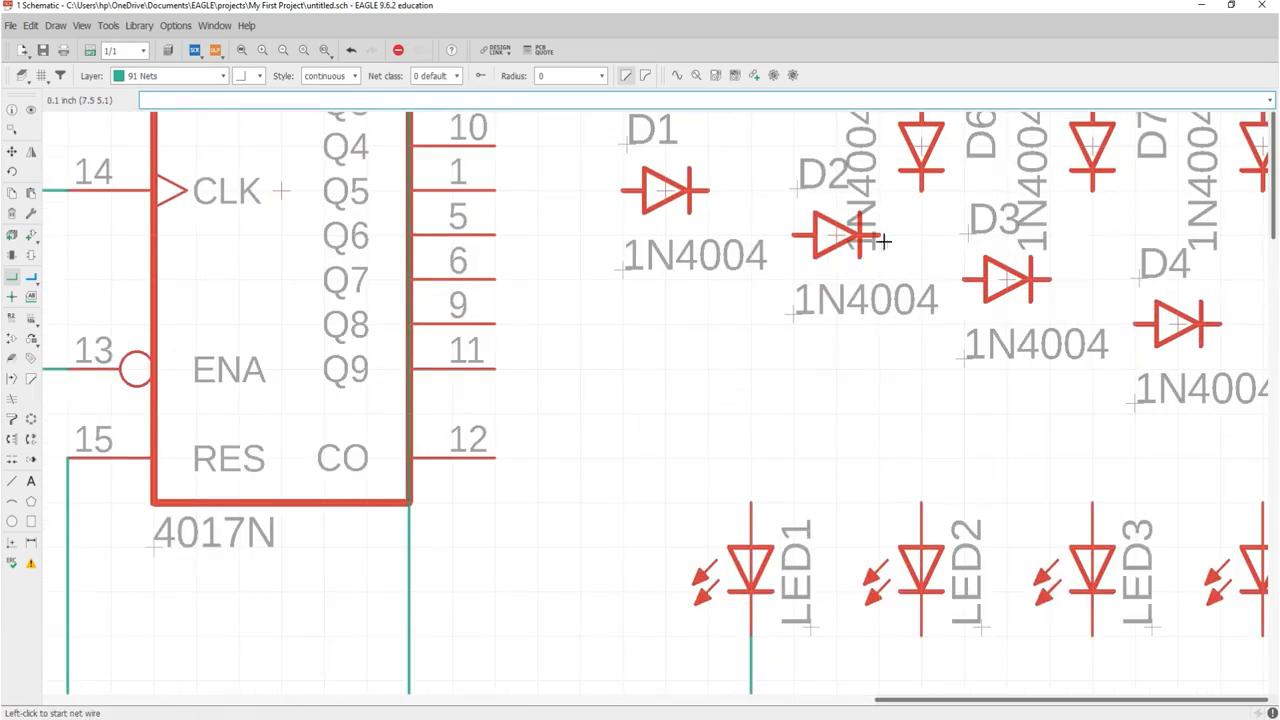
left_click(496, 190)
left_click(620, 190)
left_click(498, 234)
left_click(794, 234)
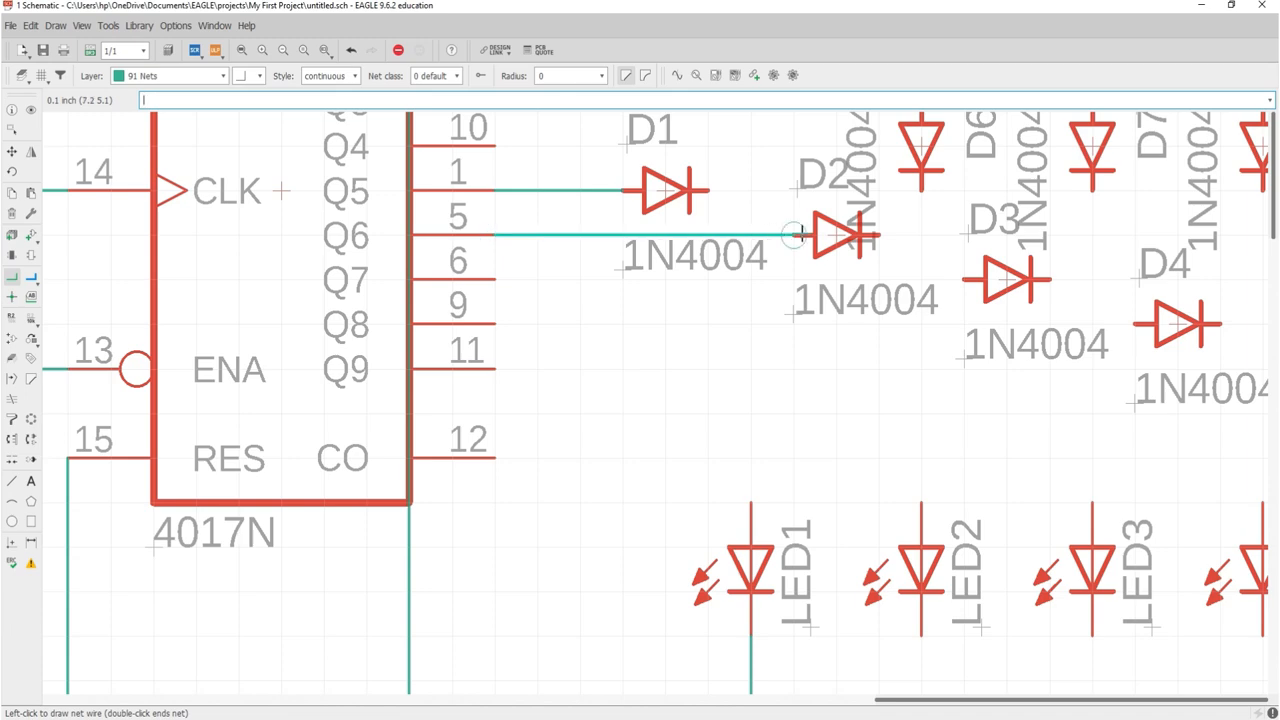
left_click(496, 278)
left_click(963, 278)
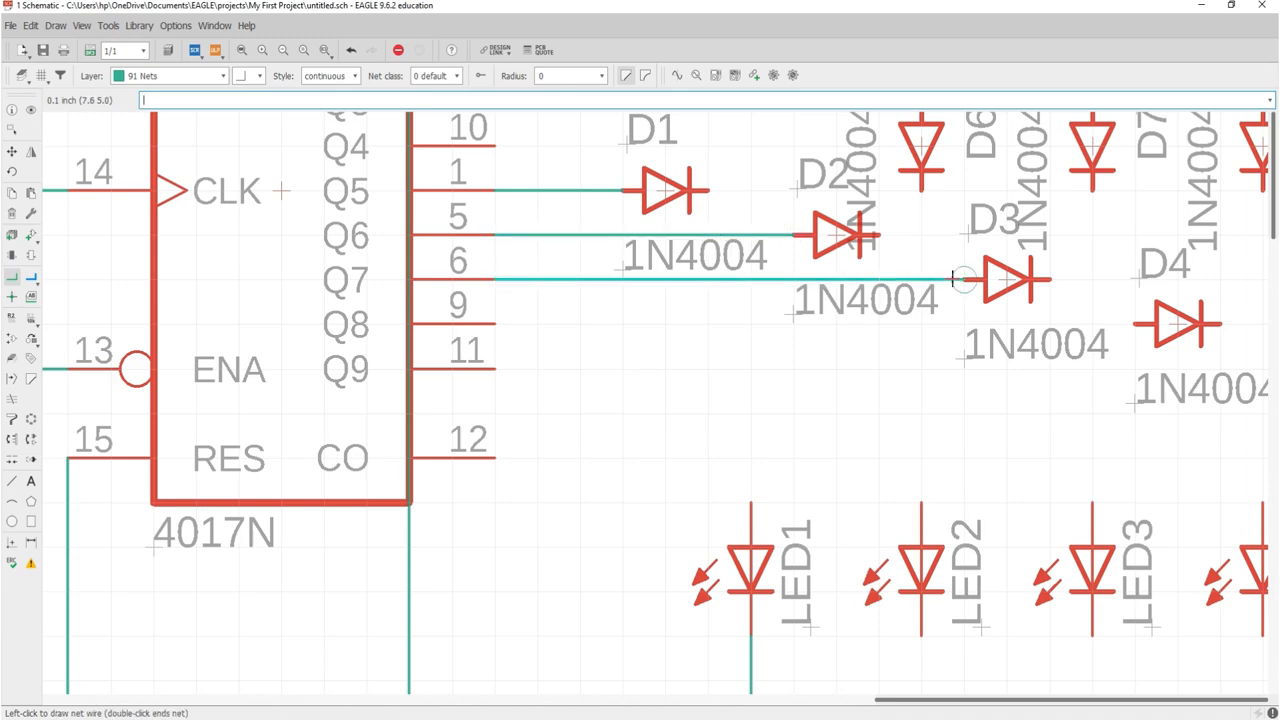
left_click(496, 323)
left_click(1134, 323)
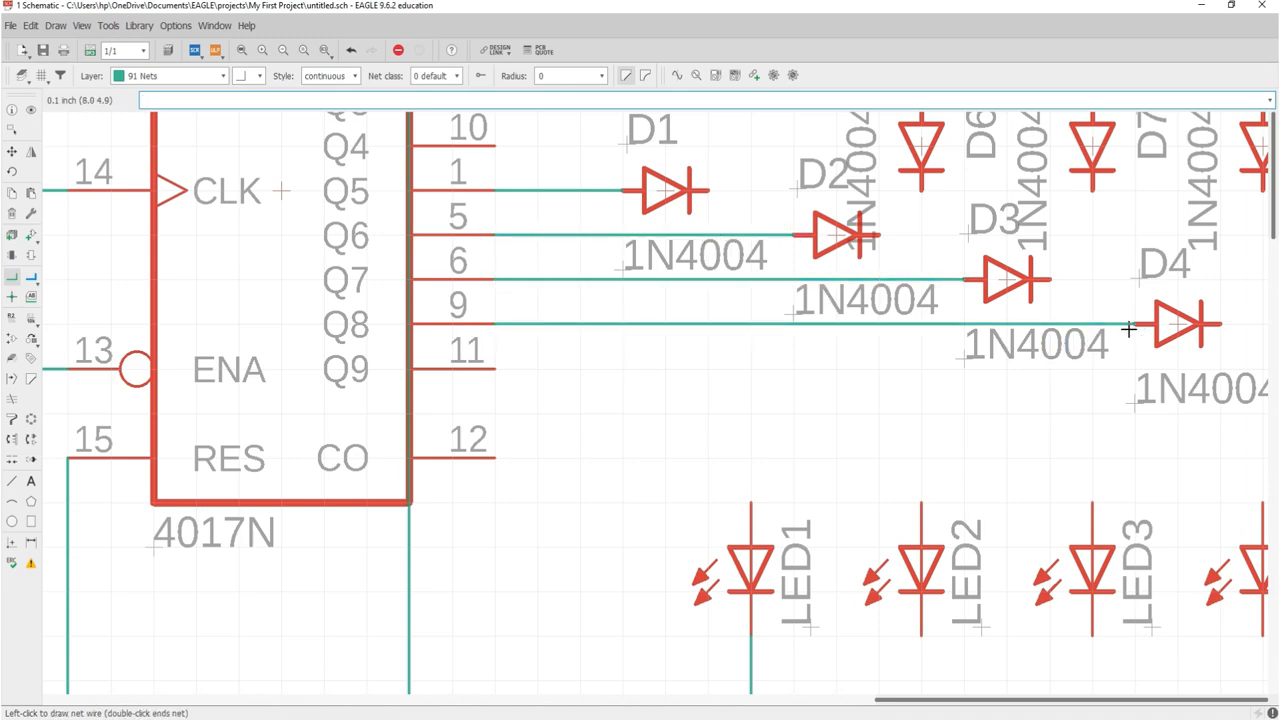
Connect the 4017N's Q9 output, pin 11, to the anode of D5.
scroll(677, 403, "down", 3)
scroll(1026, 380, "down", 1)
scroll(262, 398, "up", 5)
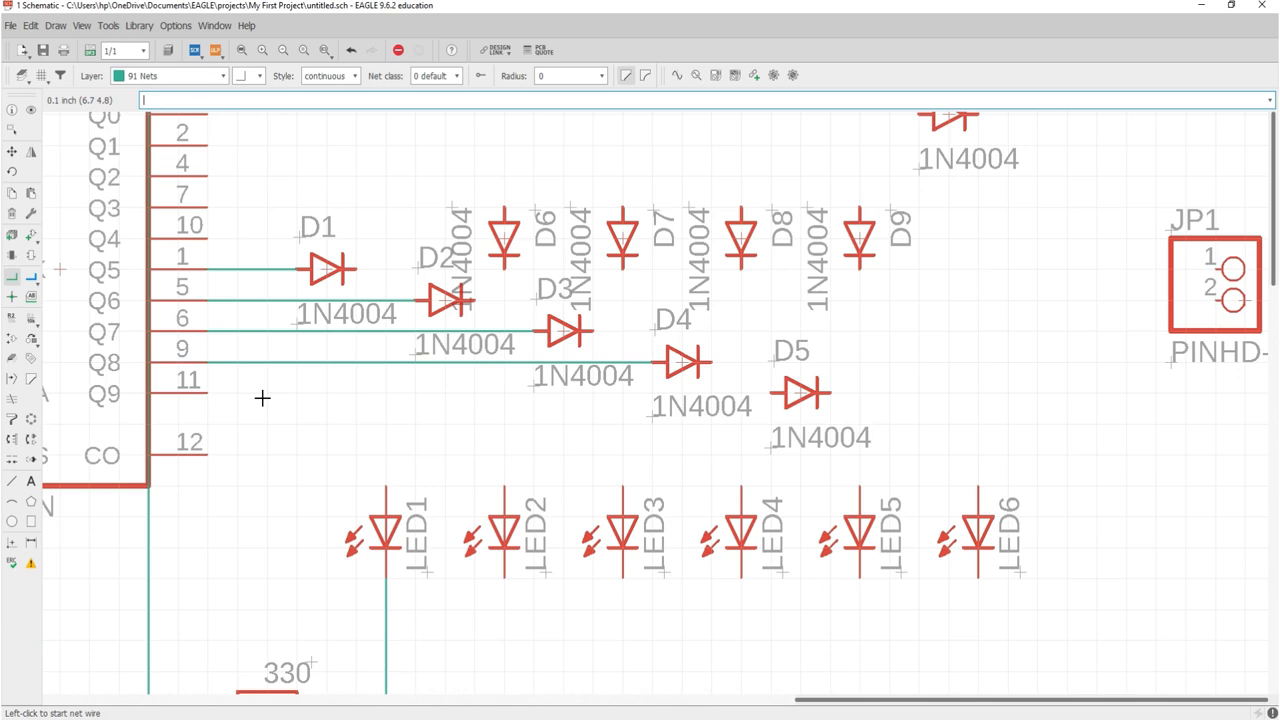
left_click(206, 393)
left_click(766, 394)
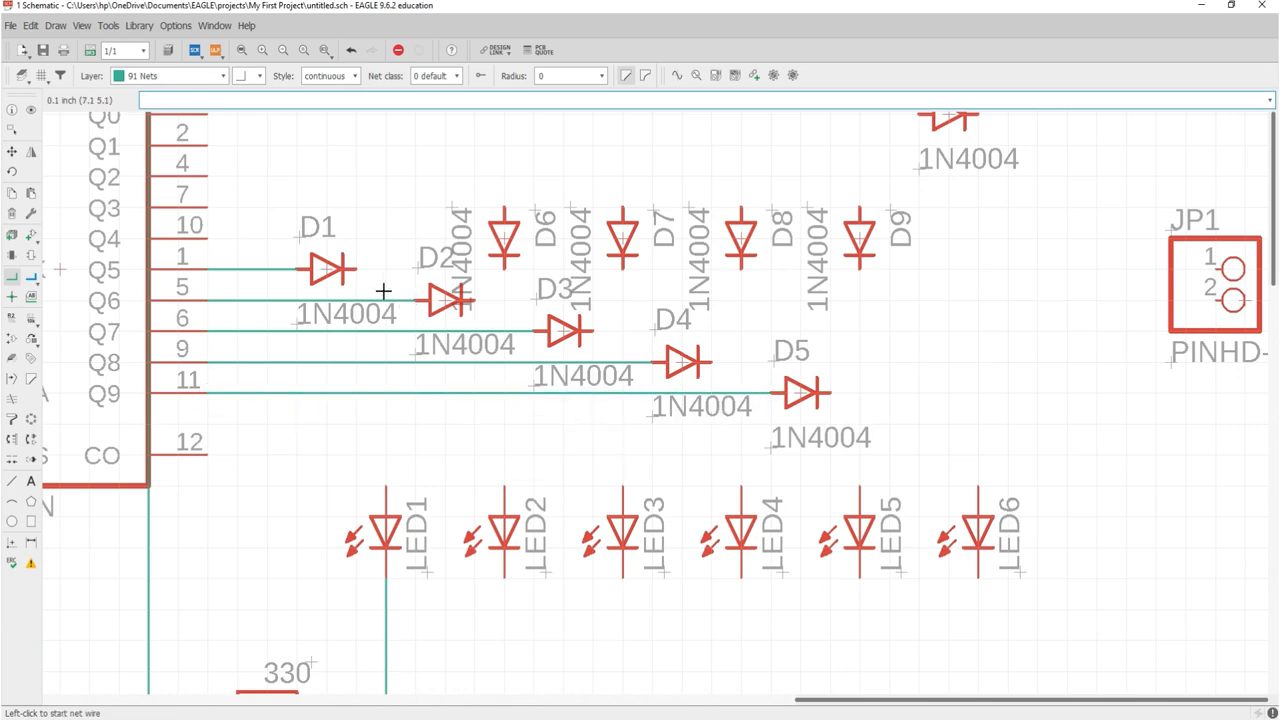
Wire D1's cathode to LED1's anode, and the cathodes of D2 and D6 to LED2's anode.
left_click(356, 269)
left_click(385, 486)
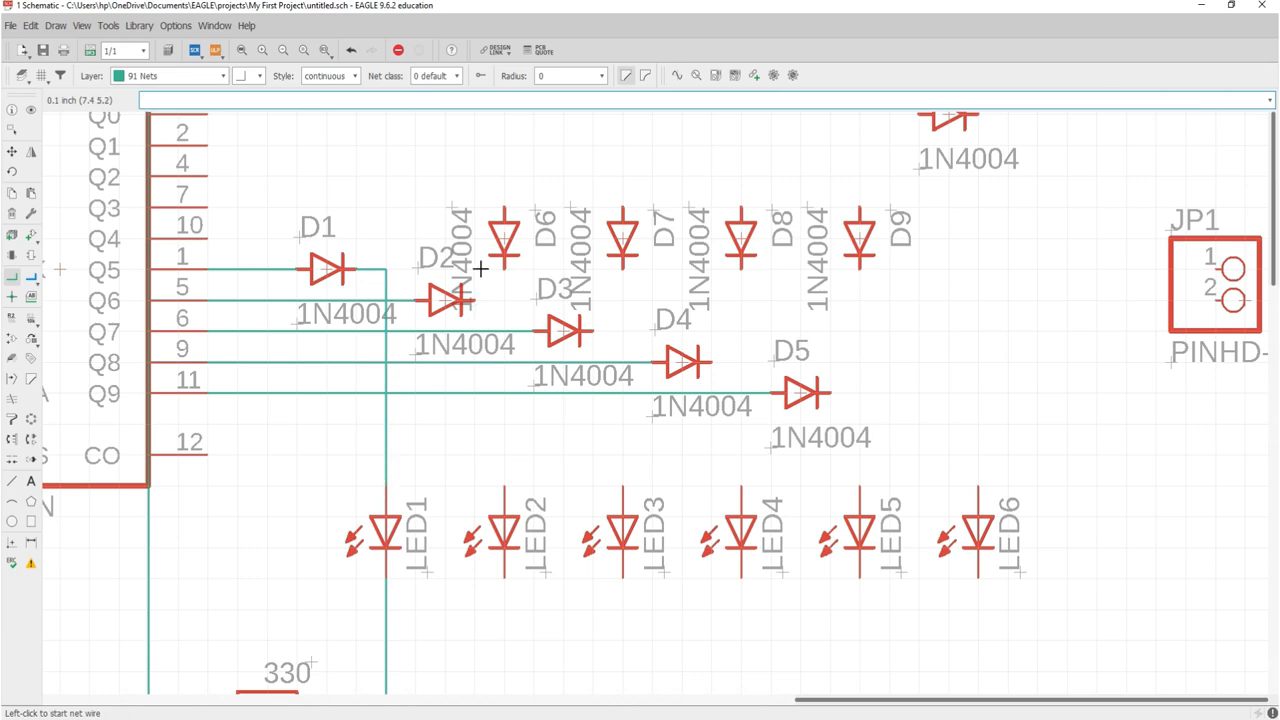
left_click(474, 299)
left_click(505, 486)
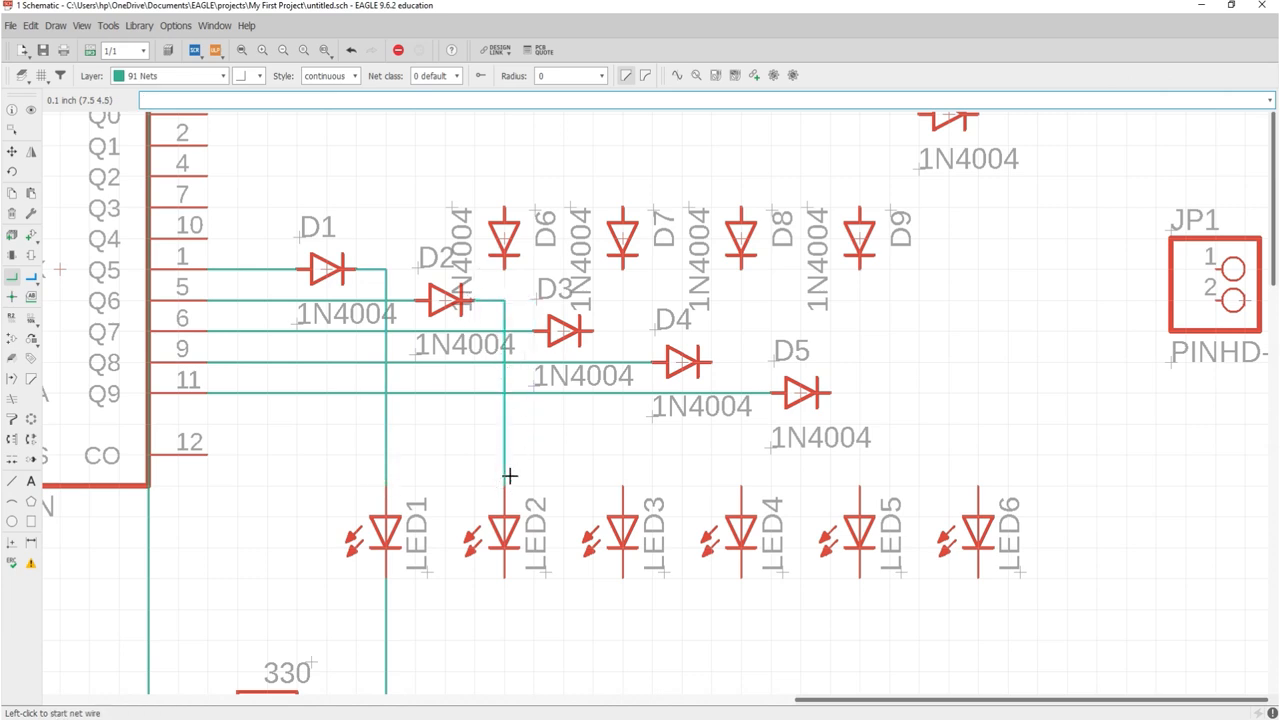
left_click(504, 268)
left_click(504, 300)
Wire D3's cathode to LED3's anode and join D7's cathode to that net.
left_click(593, 331)
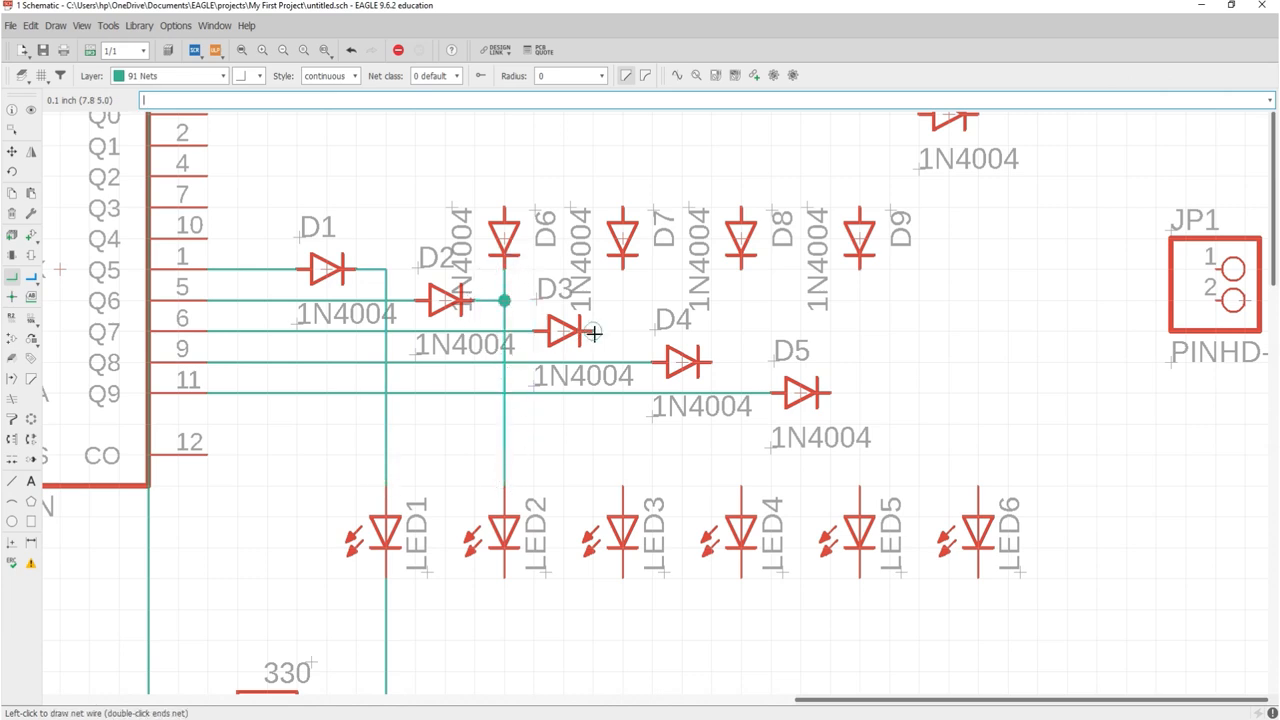
left_click(622, 486)
left_click(622, 268)
left_click(622, 331)
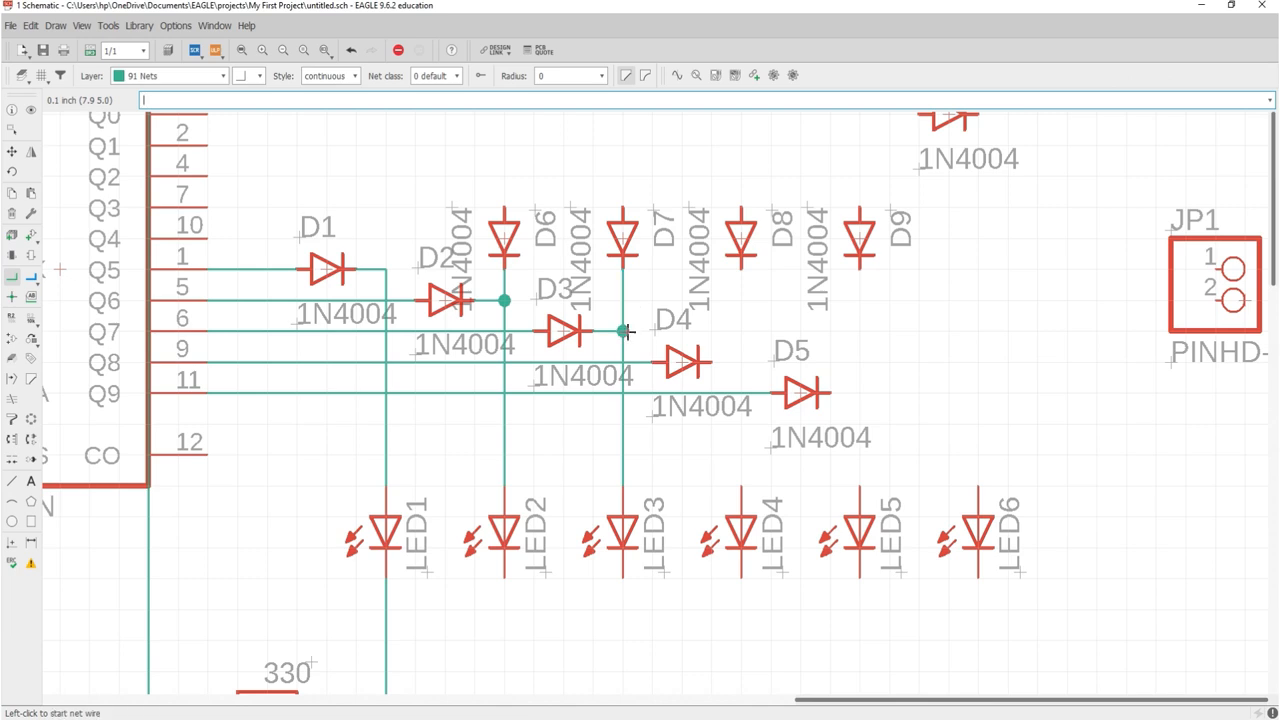
Wire D4's cathode to LED4's anode and join D8's cathode to that net.
left_click(703, 362)
left_click(741, 486)
left_click(741, 268)
left_click(741, 362)
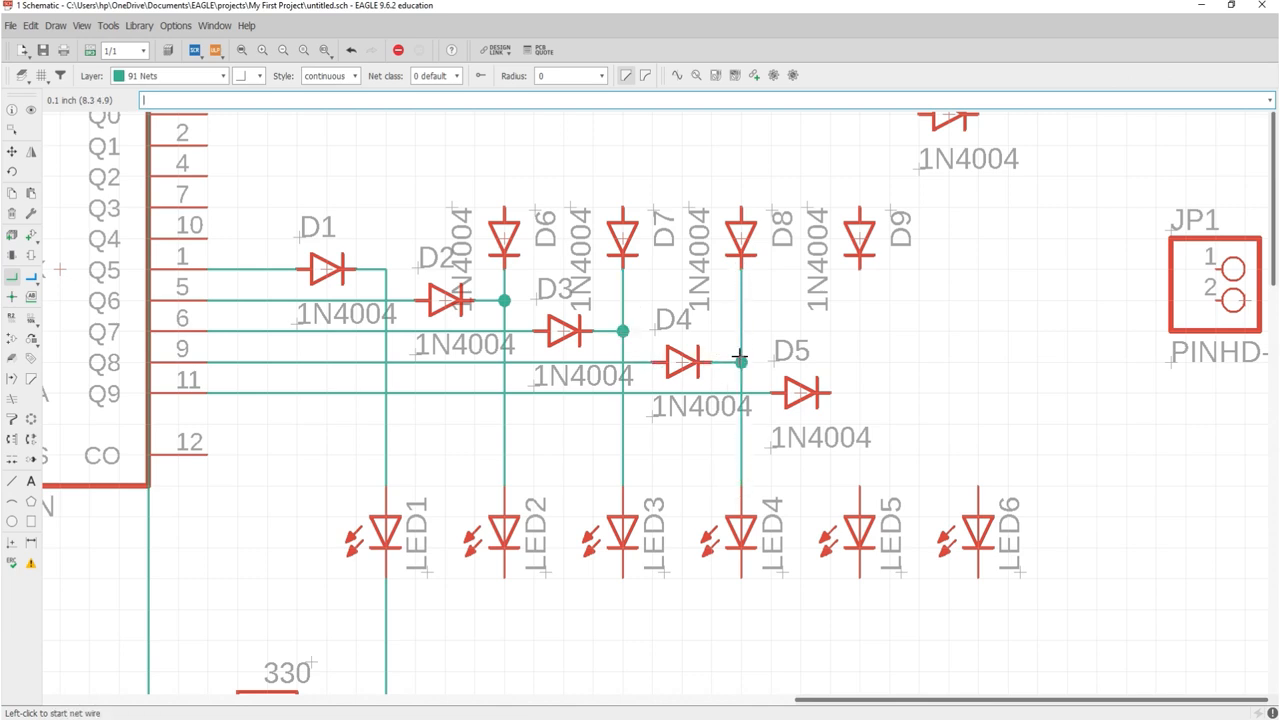
Wire D5's cathode to LED5's anode and join D9's cathode to that net.
left_click(822, 393)
left_click(859, 486)
left_click(859, 268)
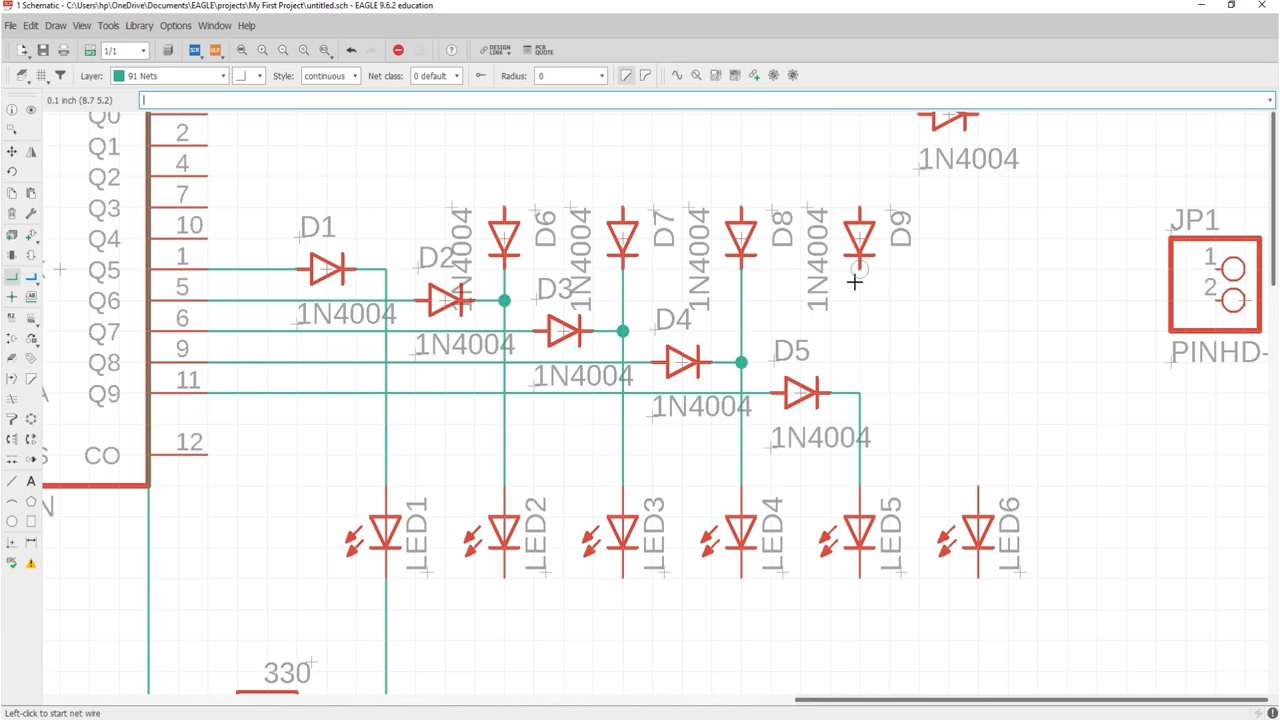
left_click(860, 392)
scroll(937, 197, "down", 3)
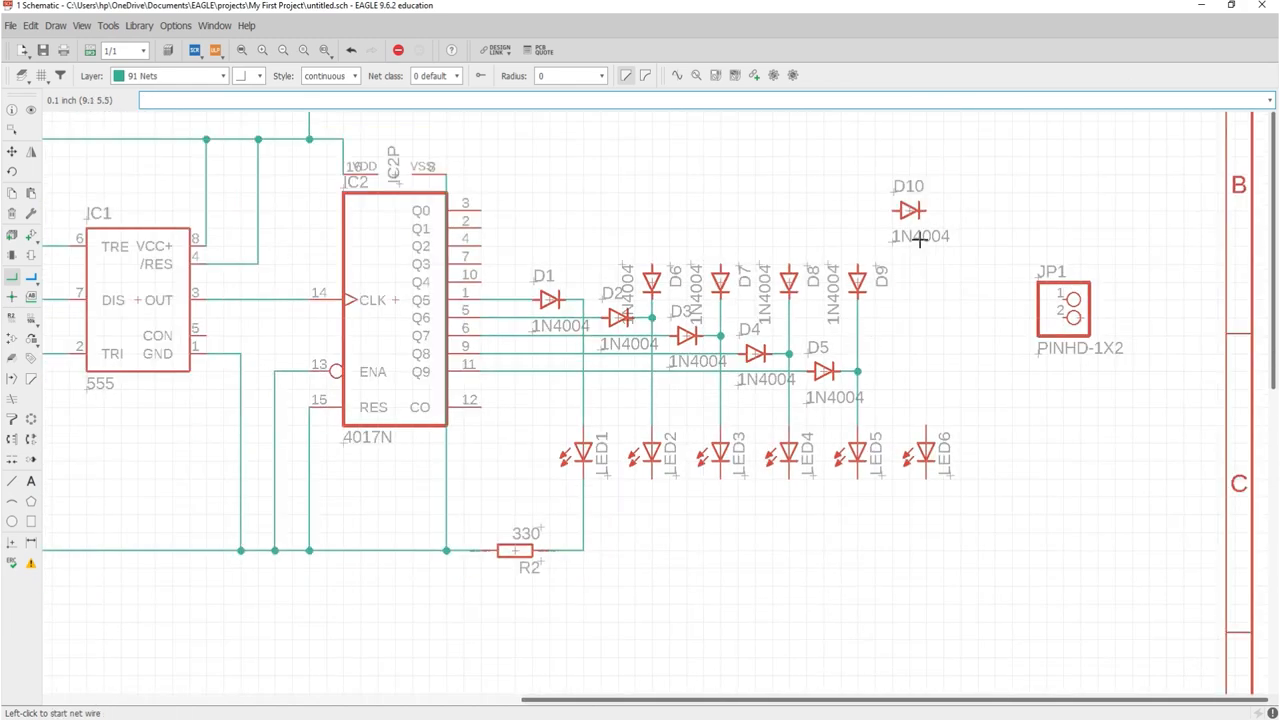
Connect the cathode of D10 to the anode of LED6.
scroll(934, 177, "up", 3)
left_click(930, 197)
left_click(929, 515)
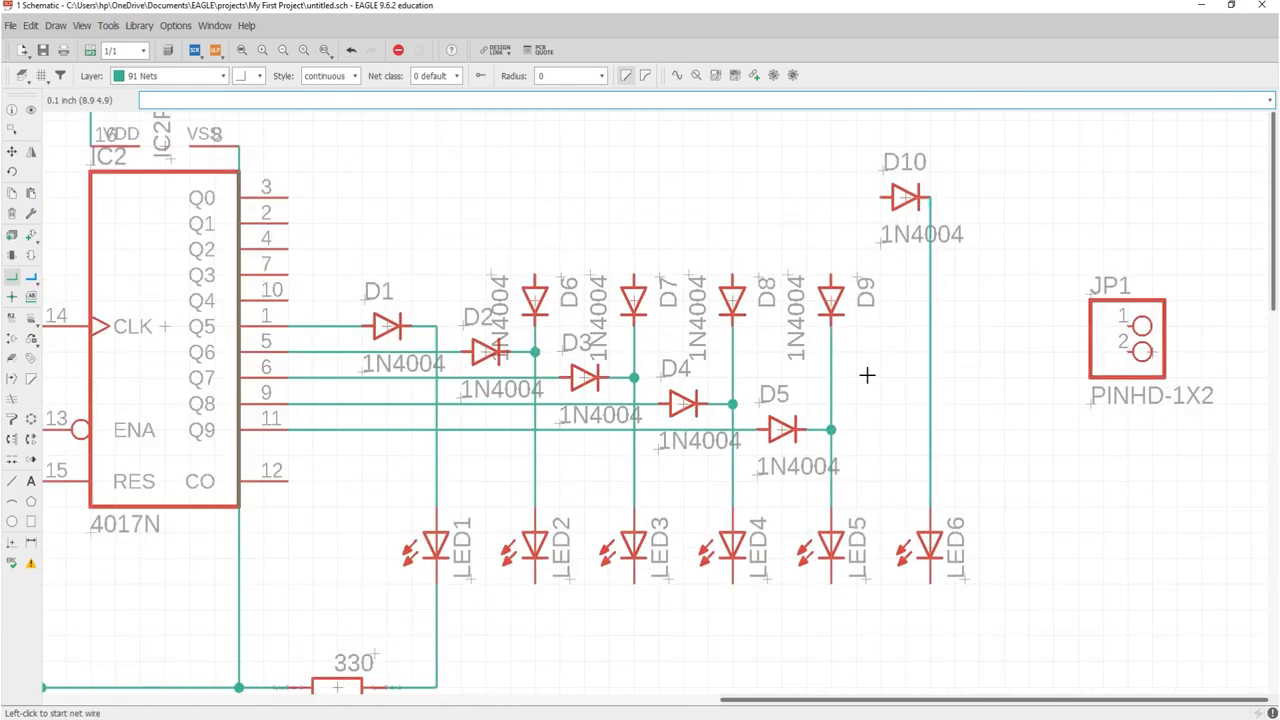
Move diodes D6, D7, D8 and D9 down by 0.1 inch so their anodes line up with the 4017N's Q4 pin.
scroll(508, 186, "up", 3)
scroll(414, 281, "down", 2)
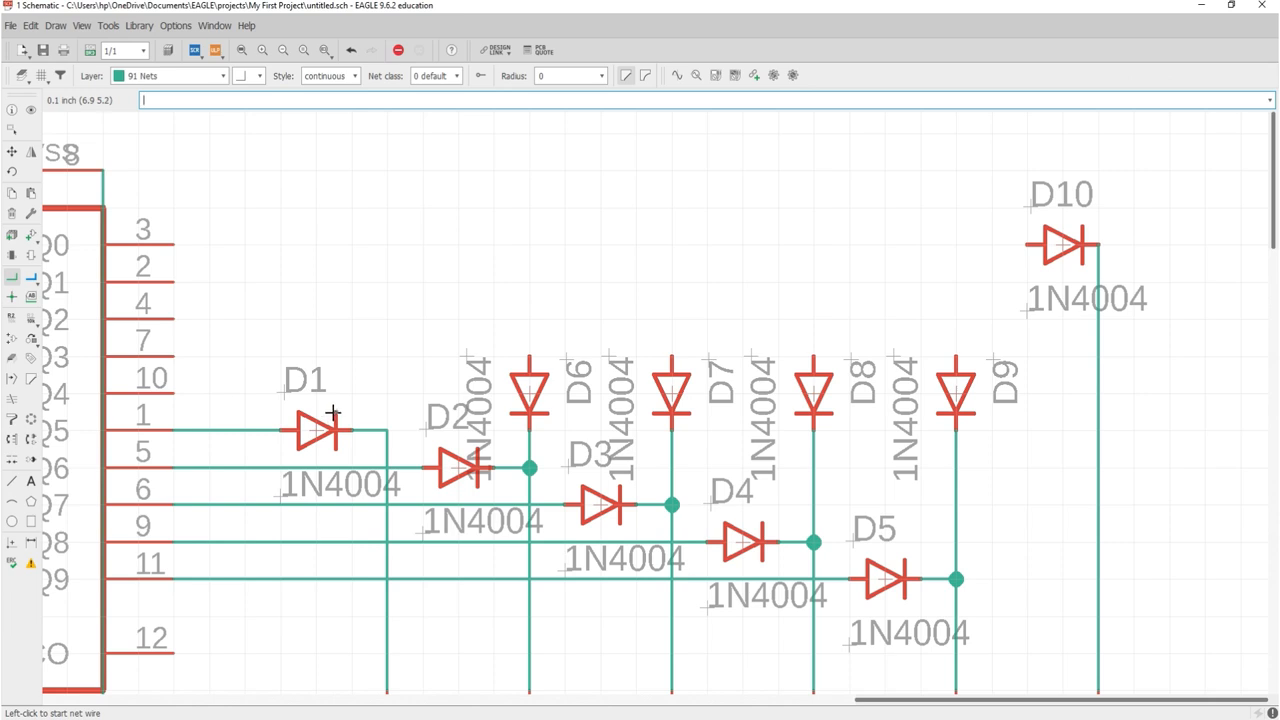
left_click(11, 151)
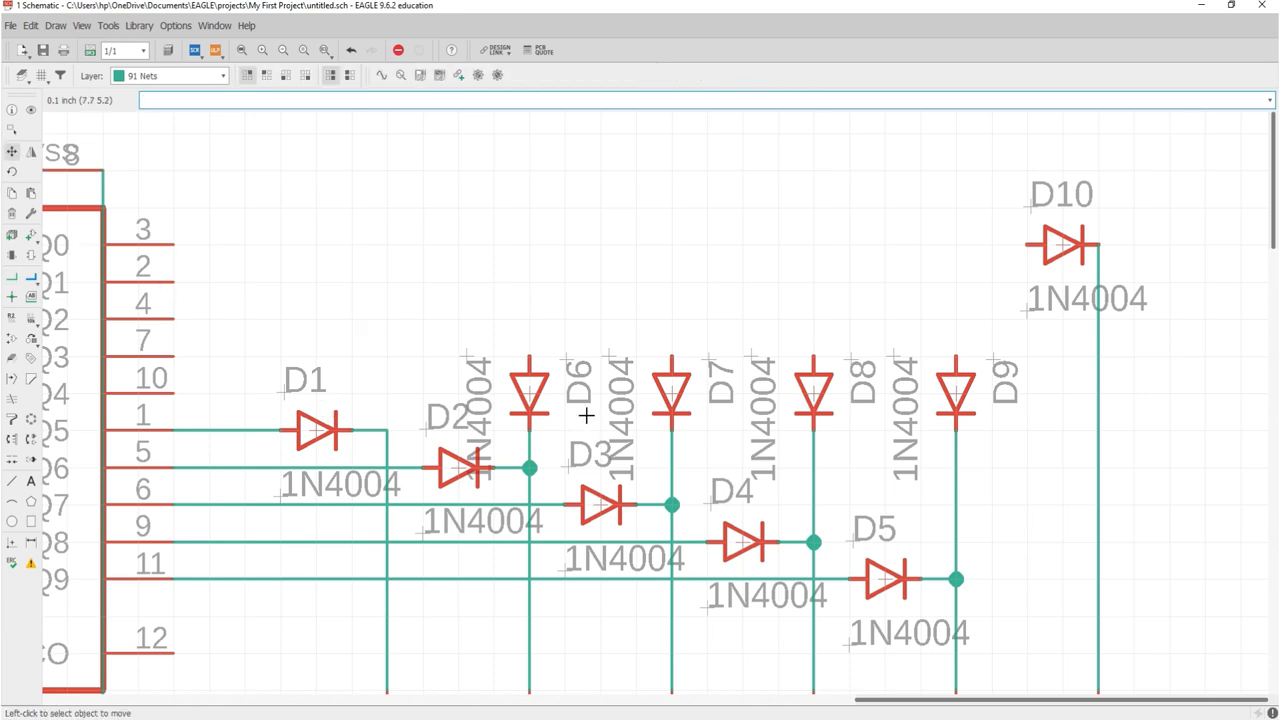
left_click(530, 393)
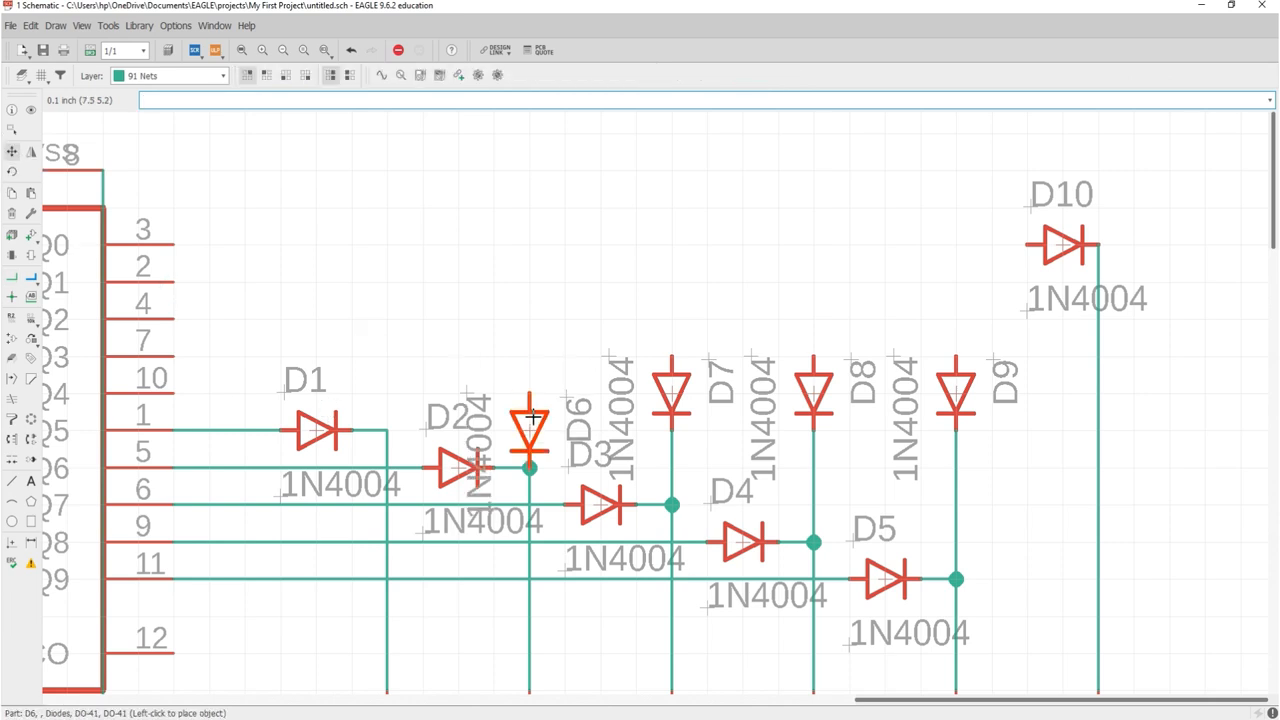
left_click(533, 417)
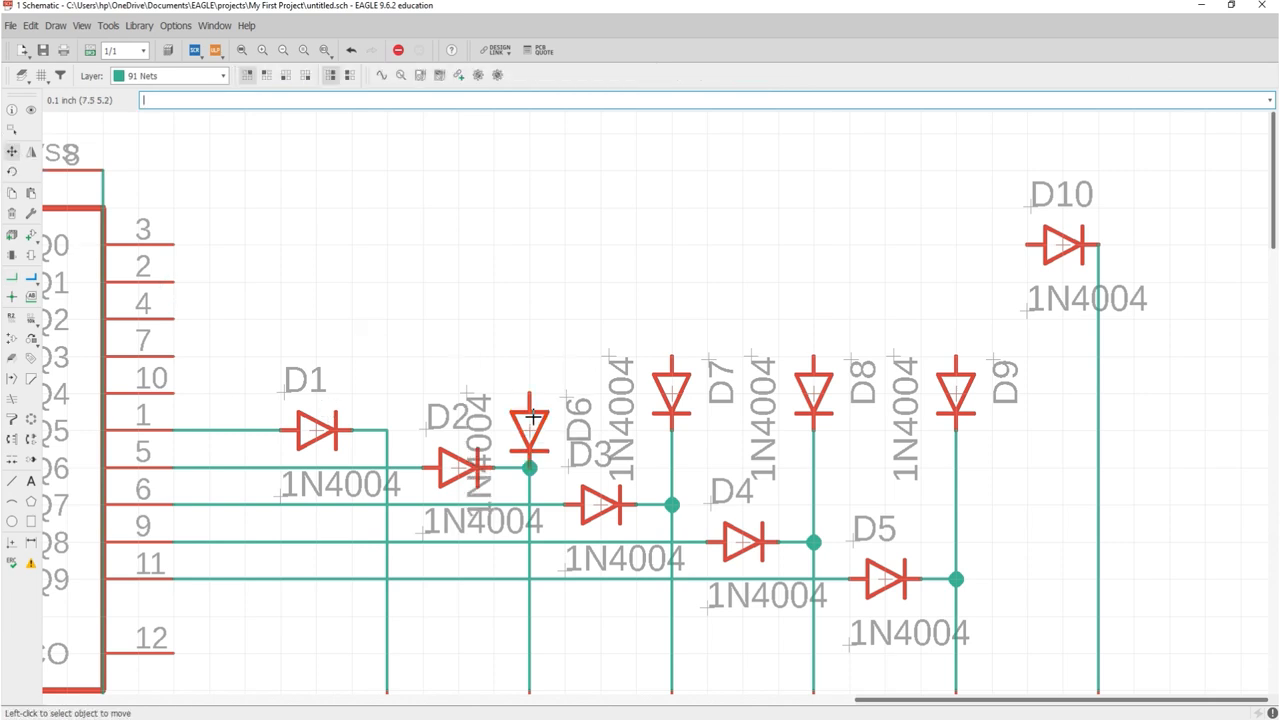
left_click(671, 402)
left_click(672, 428)
left_click(818, 405)
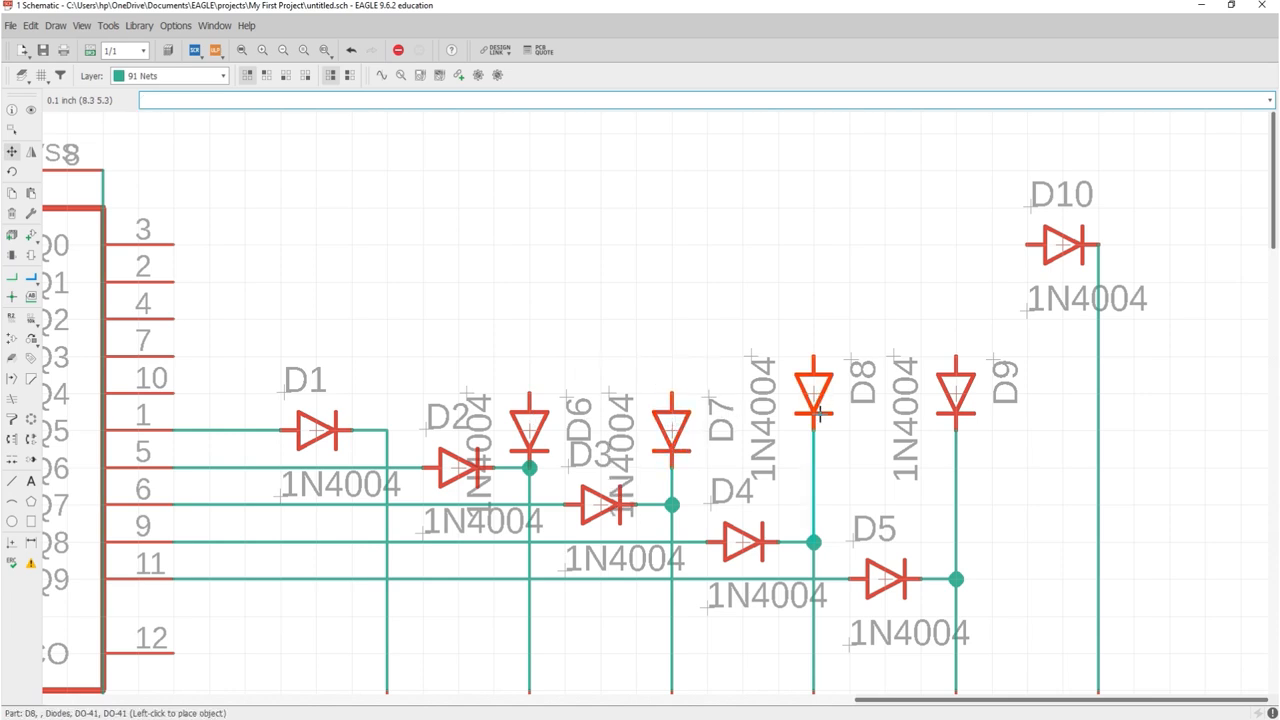
left_click(814, 430)
left_click(955, 398)
left_click(956, 428)
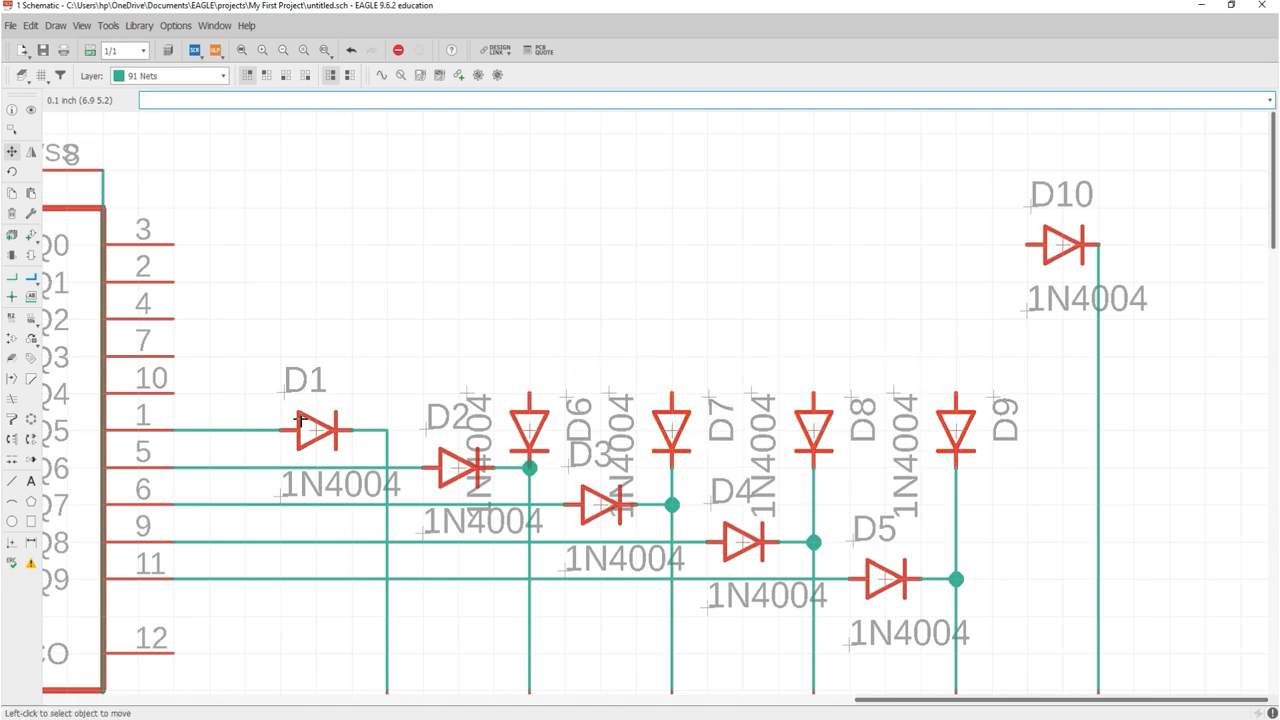
Wire the 4017N's Q4 output, pin 10, to D6's anode and Q3, pin 7, to D7's anode.
left_click(11, 277)
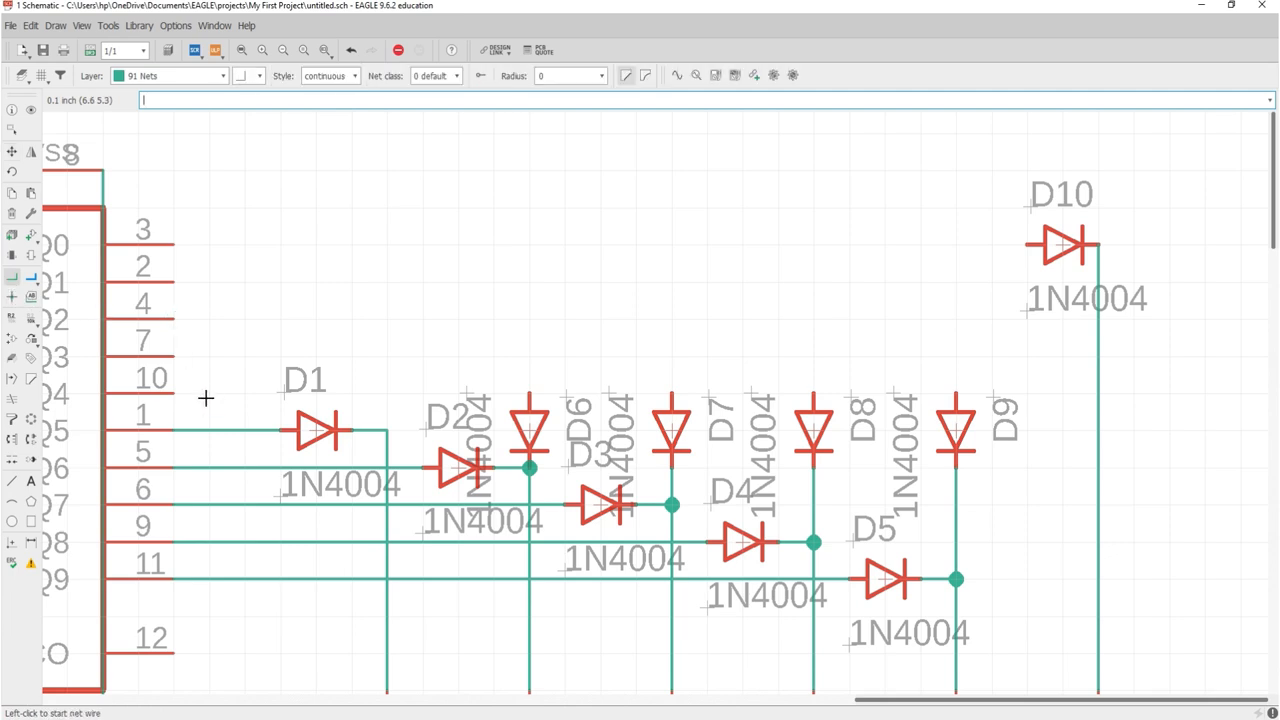
left_click(174, 393)
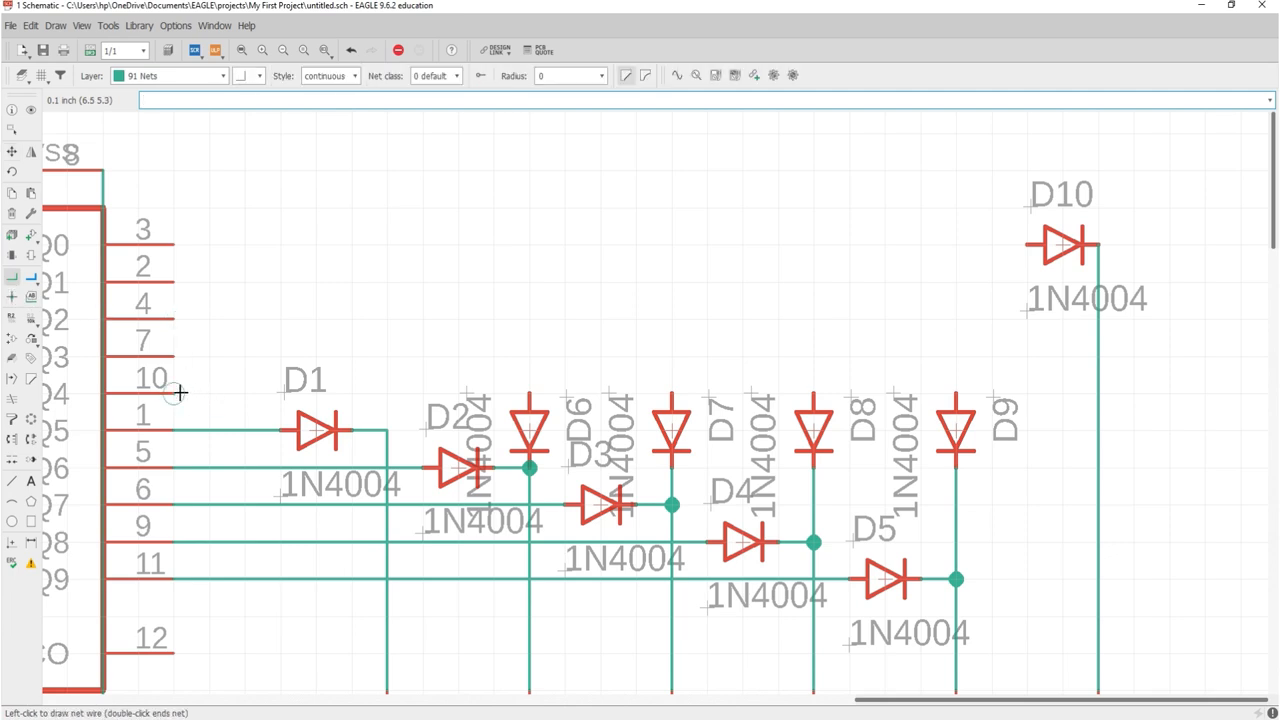
left_click(528, 393)
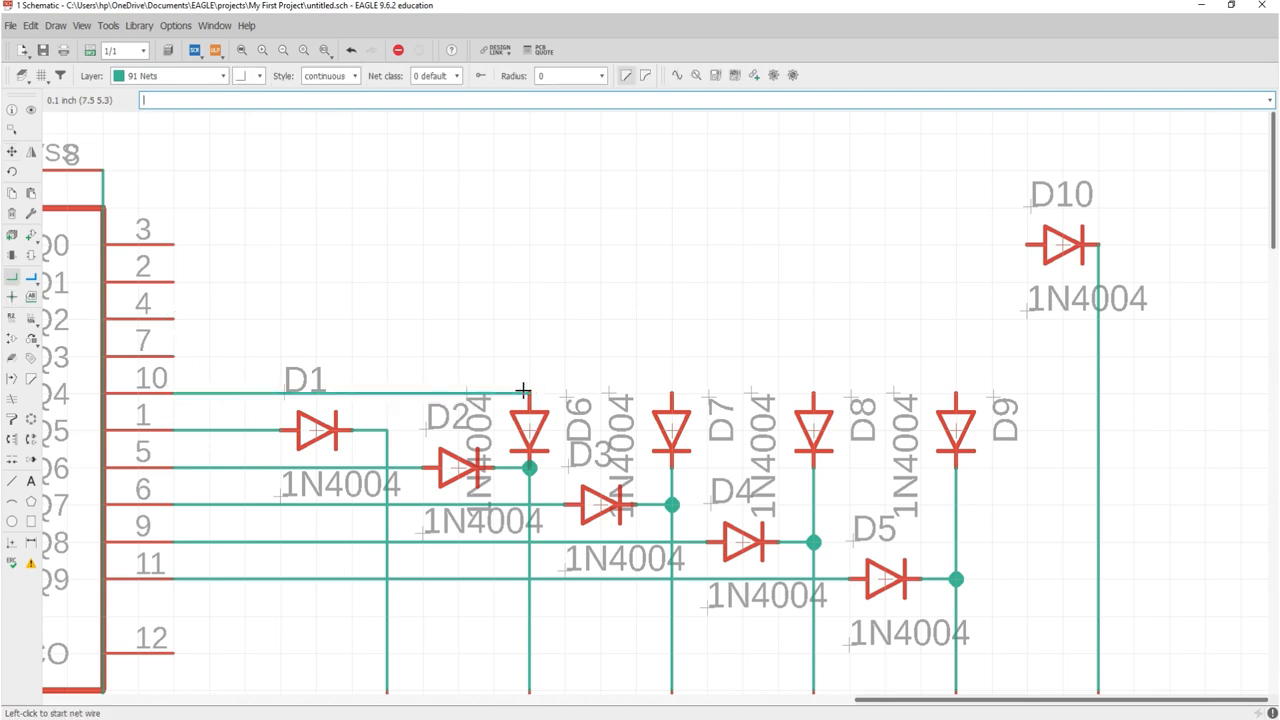
left_click(174, 356)
left_click(529, 393)
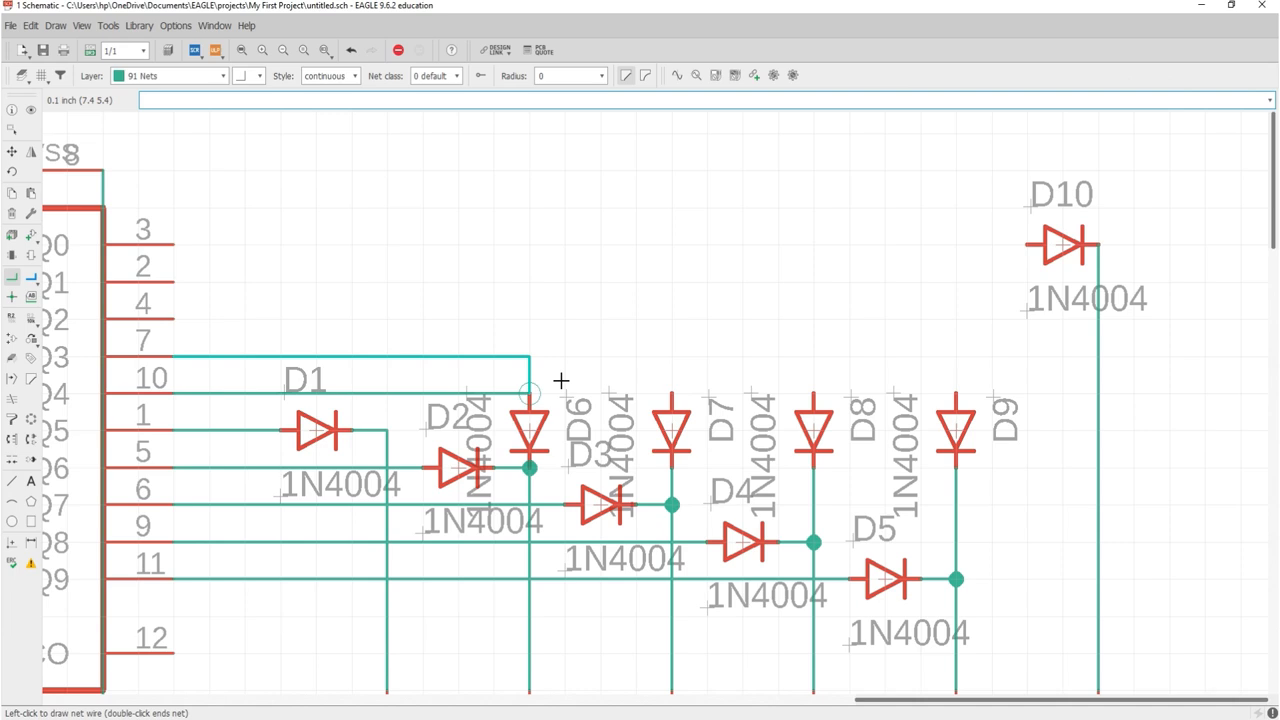
left_click(671, 393)
Wire the 4017N's Q2, Q1 and Q0 outputs, pins 4, 2 and 3, to the anodes of D8, D9 and D10 respectively.
left_click(174, 319)
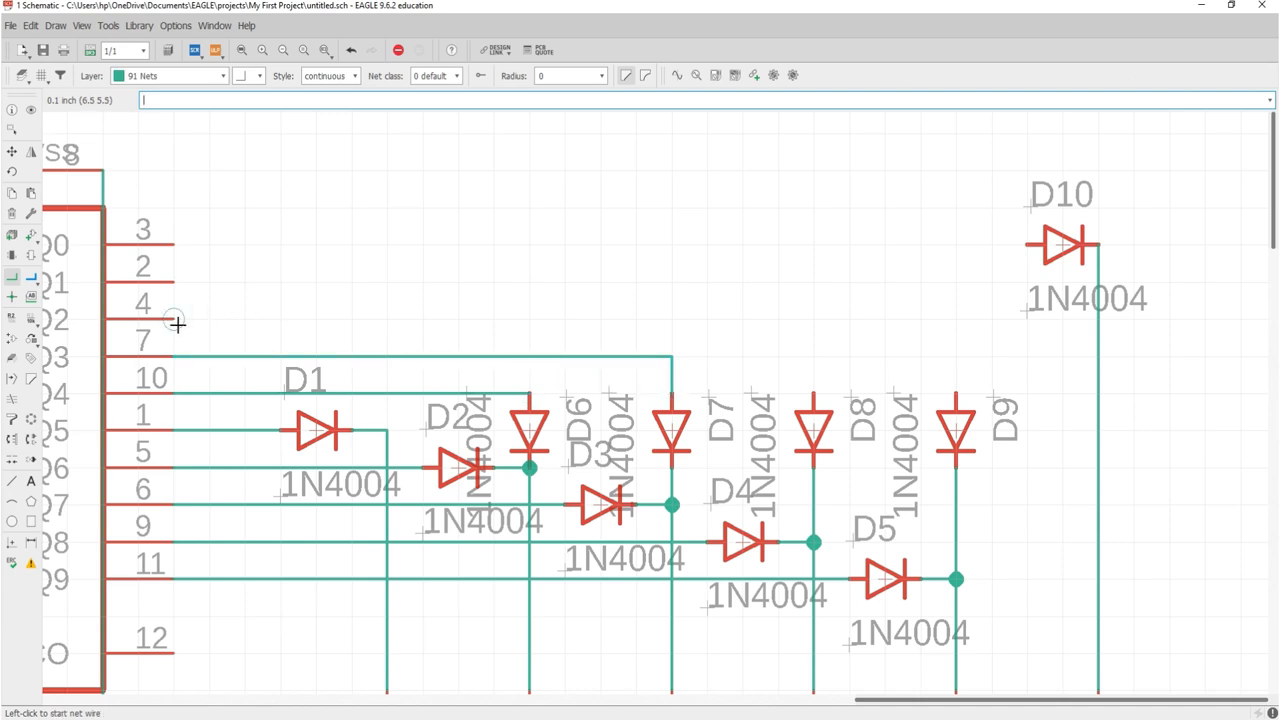
left_click(814, 393)
left_click(174, 282)
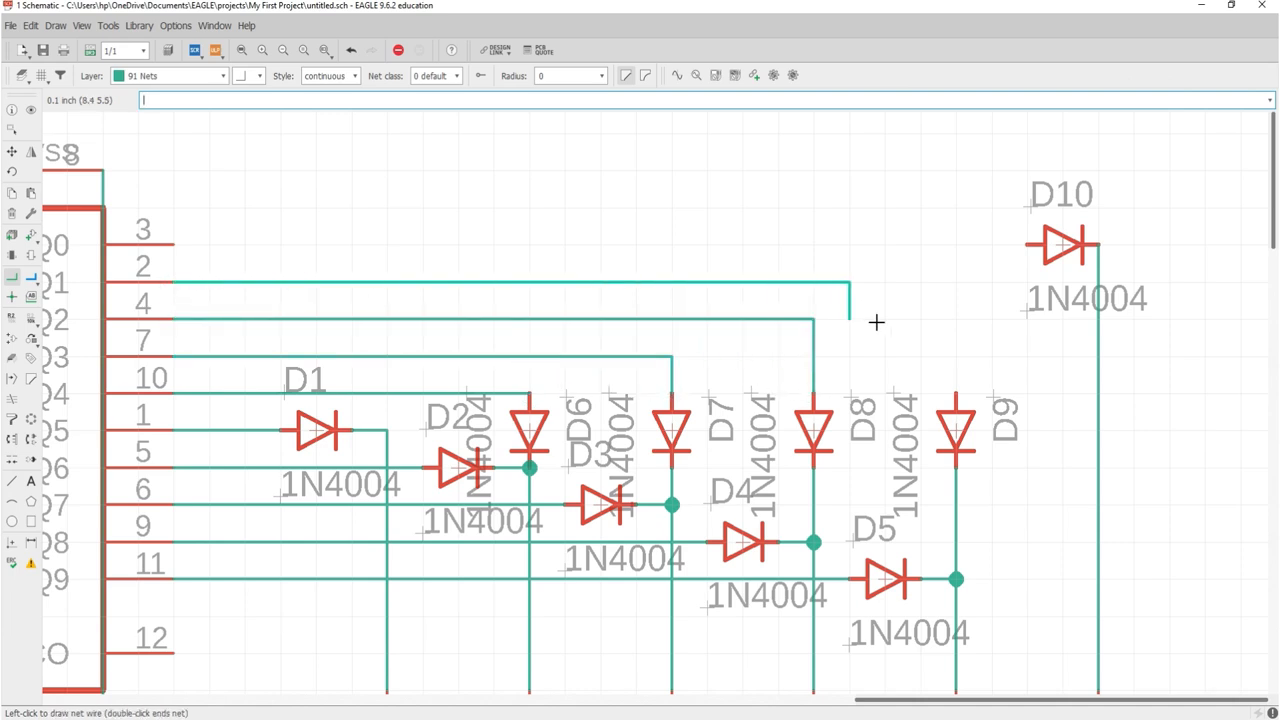
left_click(956, 393)
left_click(174, 244)
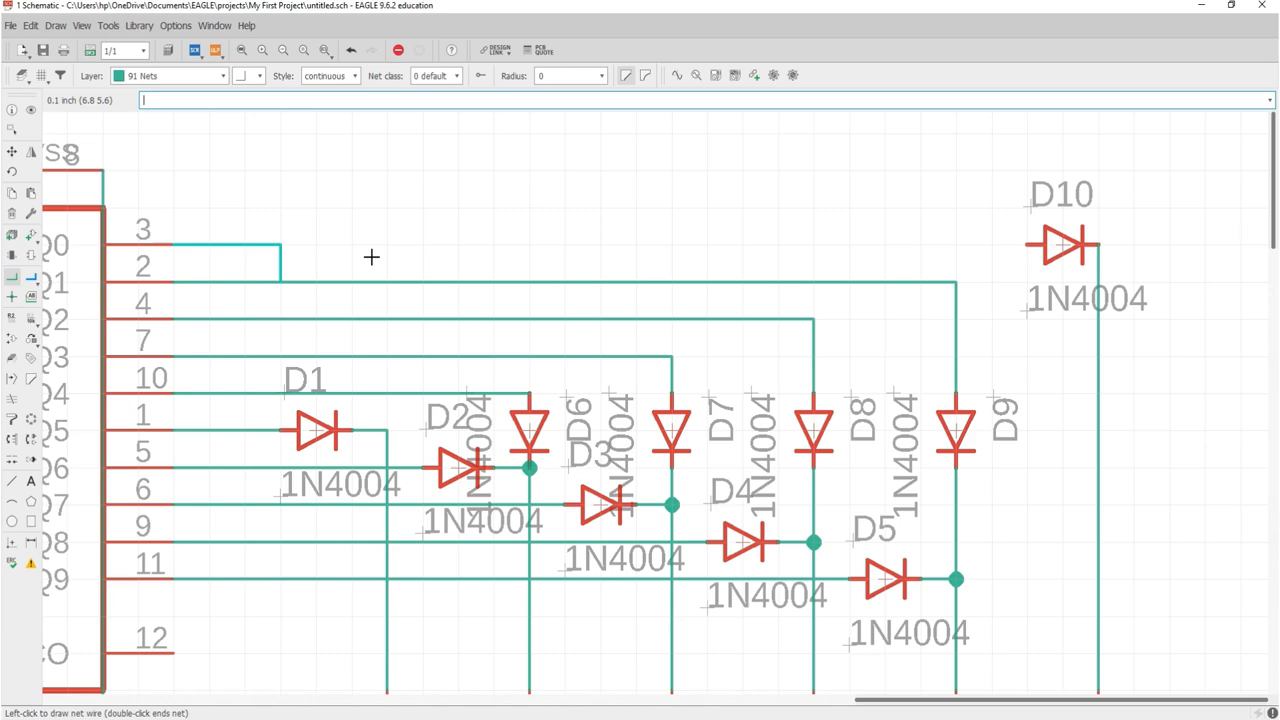
left_click(1010, 244)
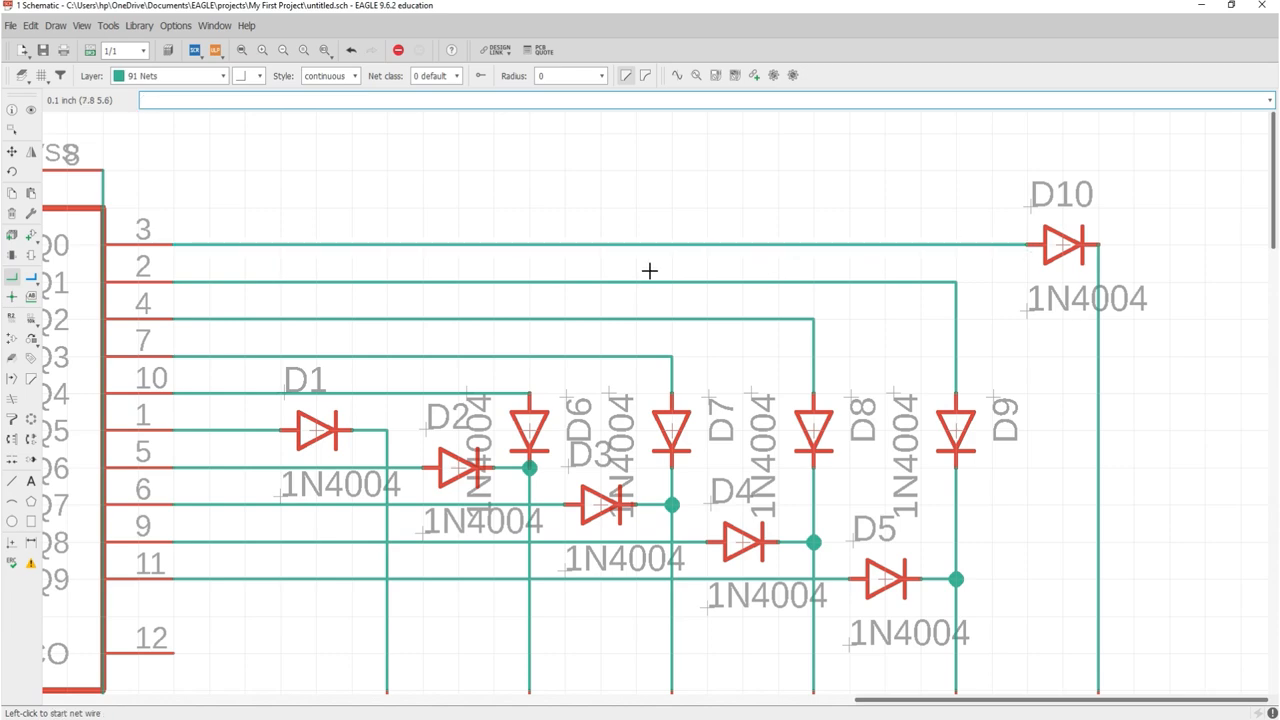
Connect the cathodes of LED2 and LED3 to the net joining LED1's cathode and the 330 resistor R2.
scroll(649, 270, "down", 5)
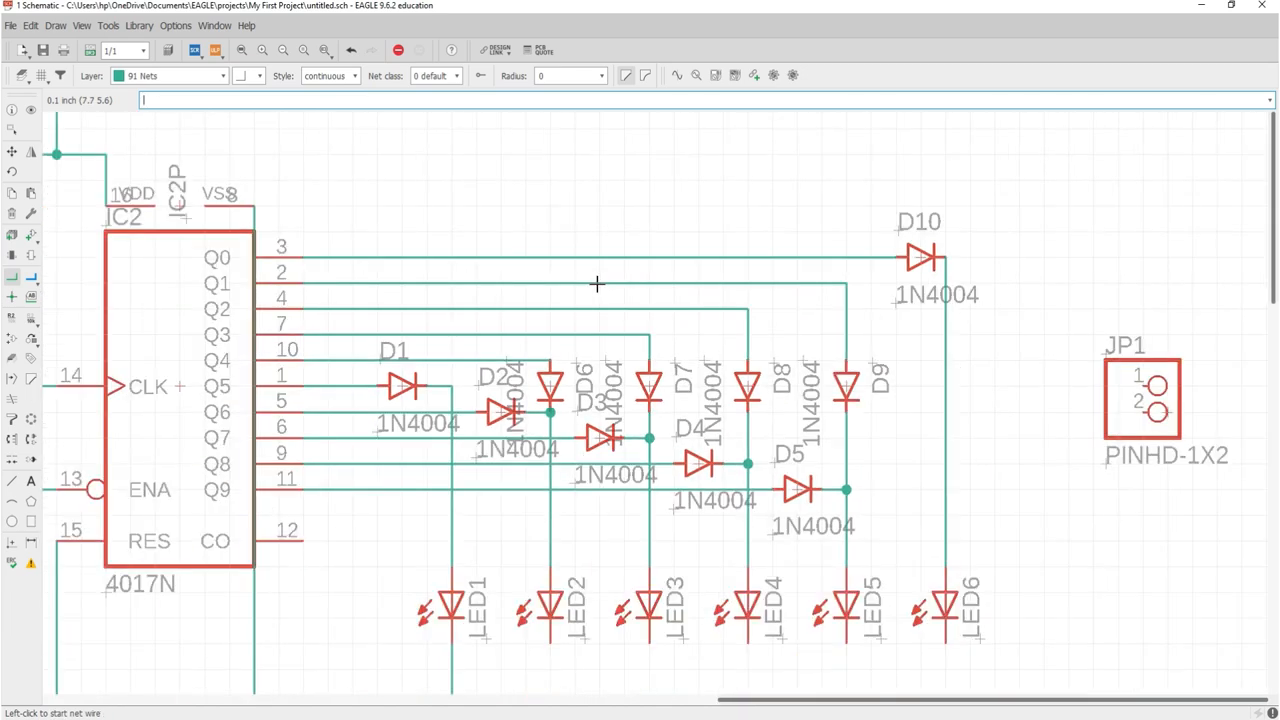
scroll(566, 533, "up", 2)
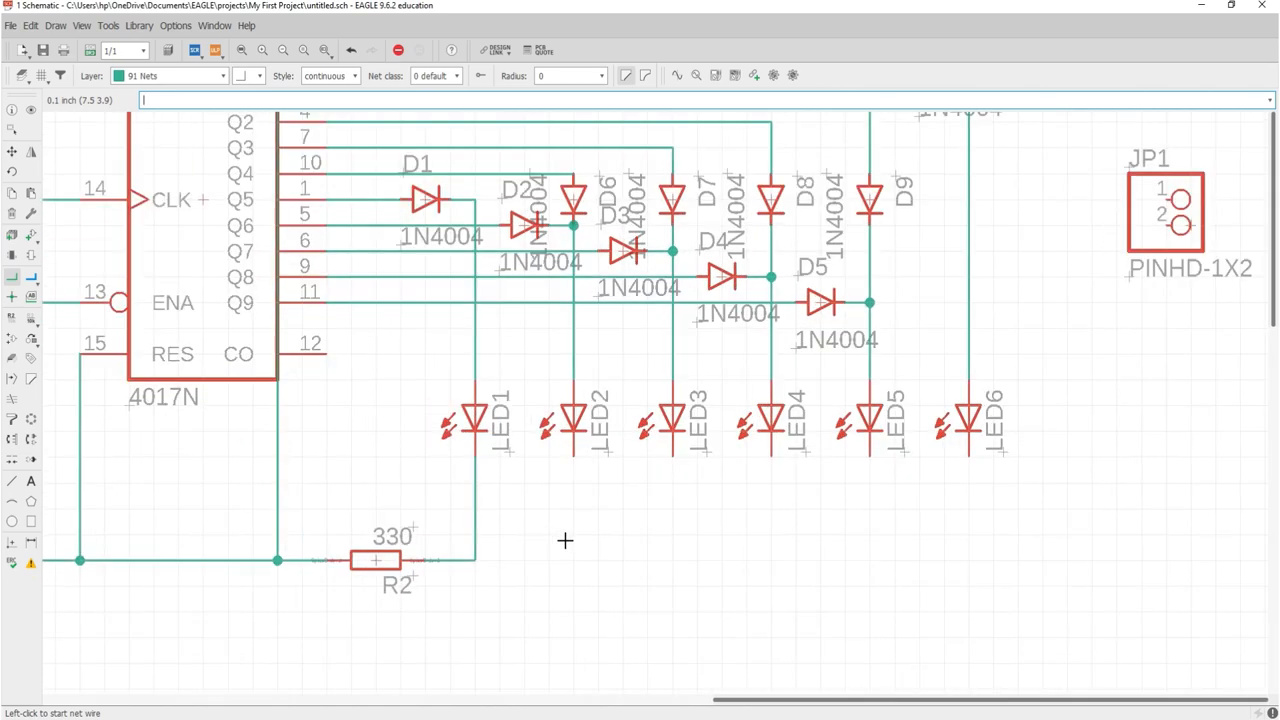
left_click(577, 457)
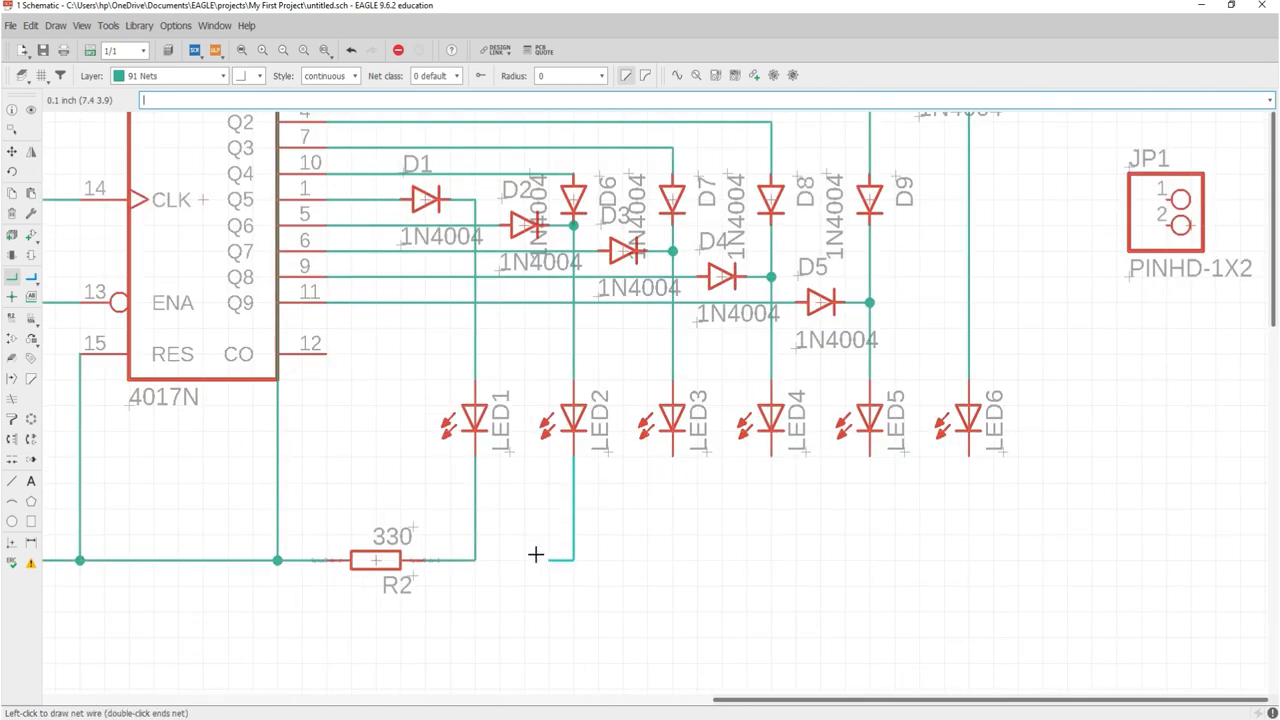
left_click(475, 560)
left_click(672, 458)
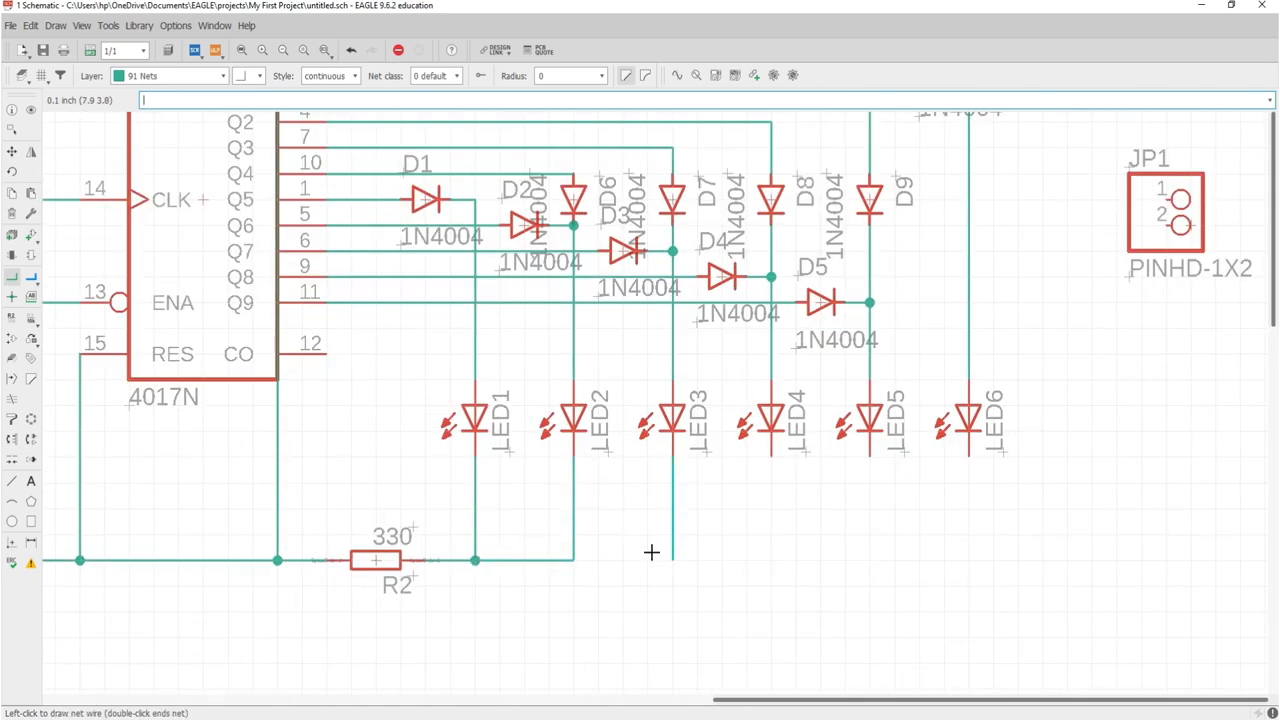
left_click(573, 560)
Extend the common cathode net at R2 to the cathodes of LED4, LED5 and LED6.
left_click(770, 458)
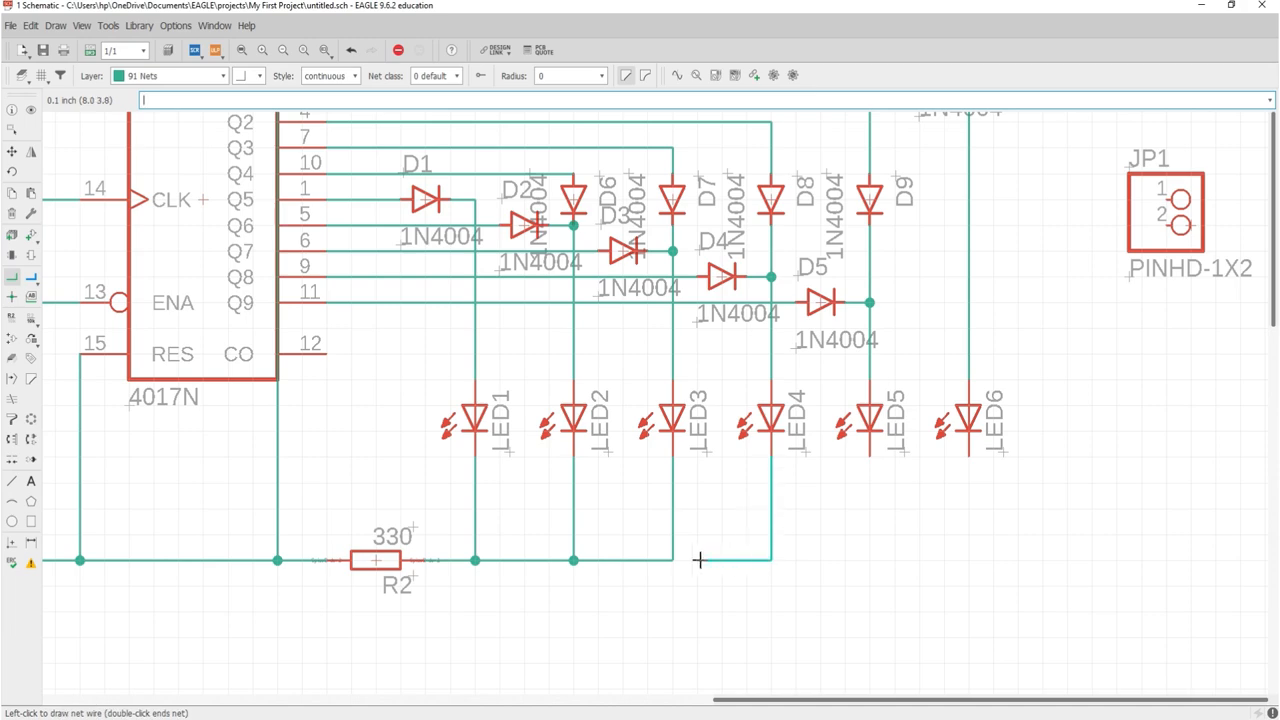
left_click(672, 560)
left_click(870, 458)
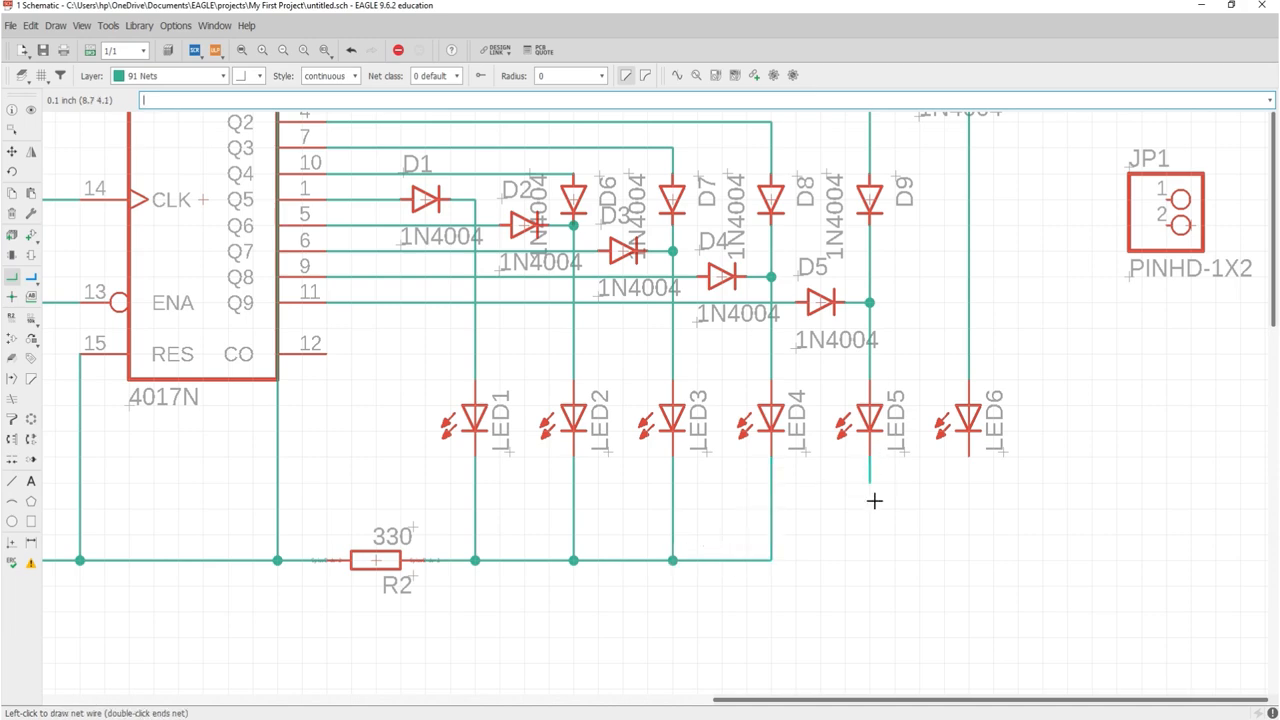
left_click(772, 560)
left_click(968, 458)
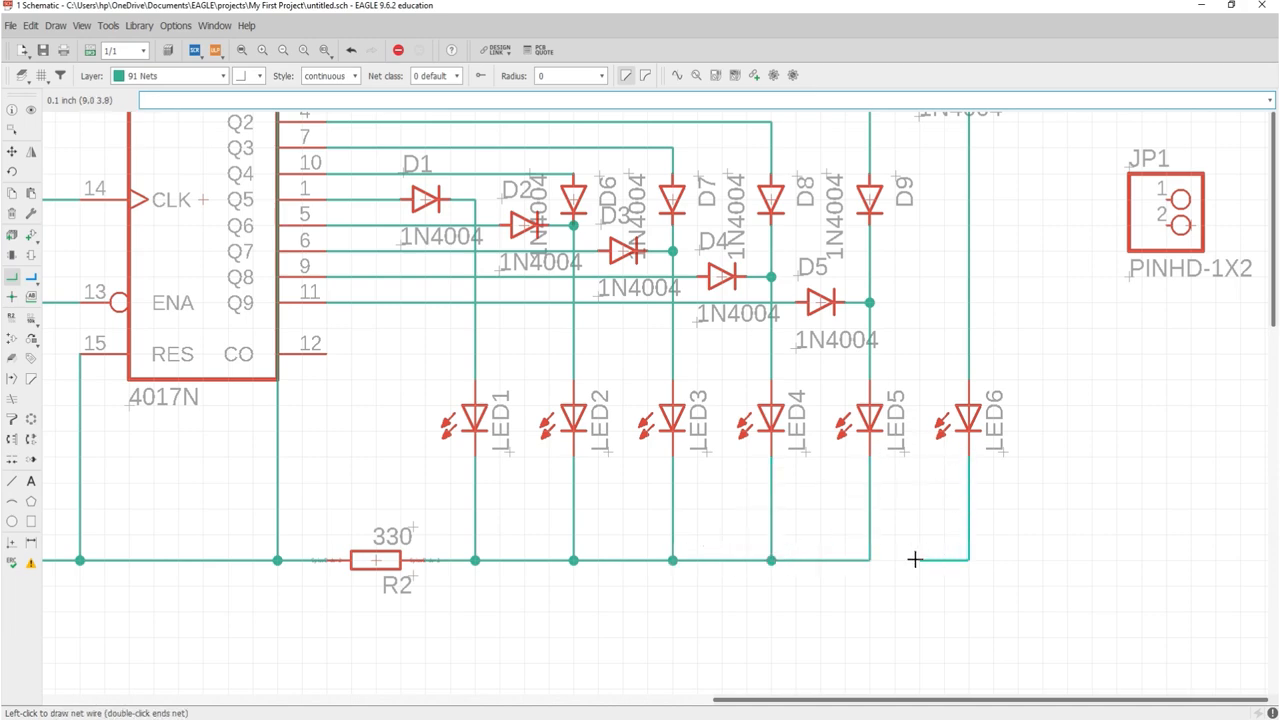
left_click(870, 560)
Wire JP1's pin 1 to pin 1 of switch S1, and JP1's pin 2 to the common LED cathode net at LED6.
scroll(785, 500, "down", 2)
scroll(783, 503, "down", 2)
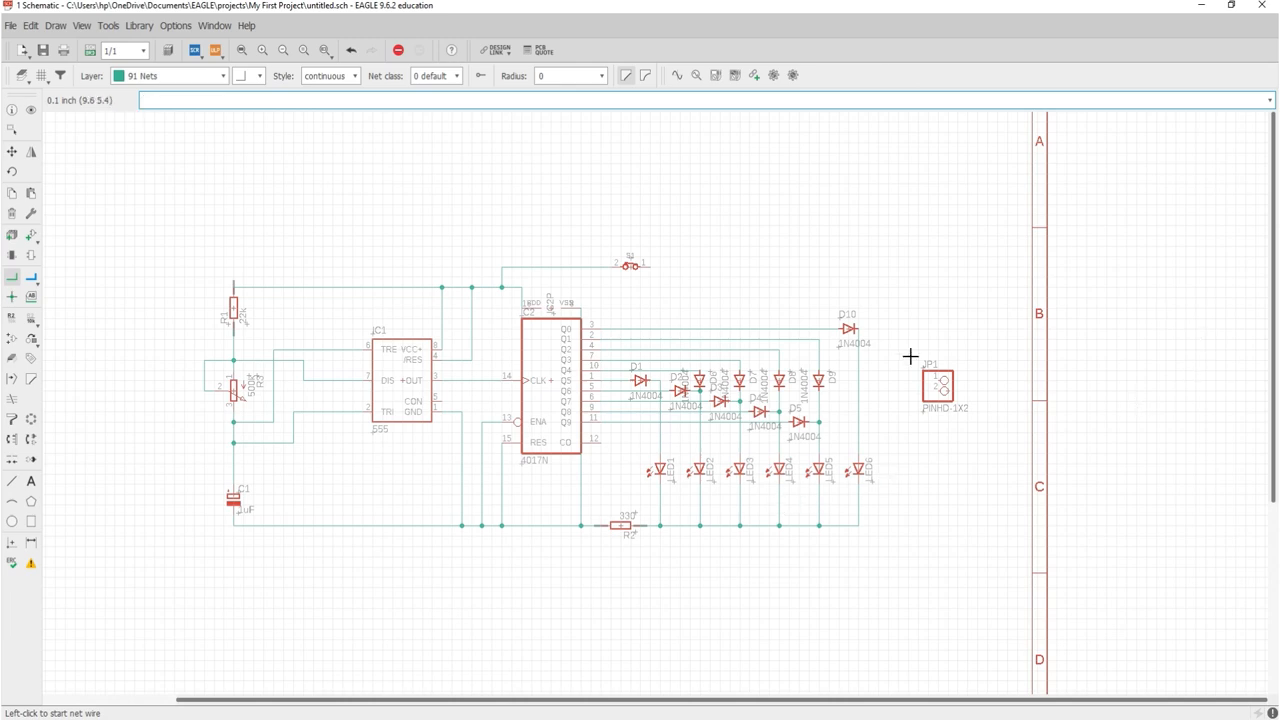
scroll(910, 356, "up", 3)
left_click(987, 405)
scroll(991, 380, "down", 4)
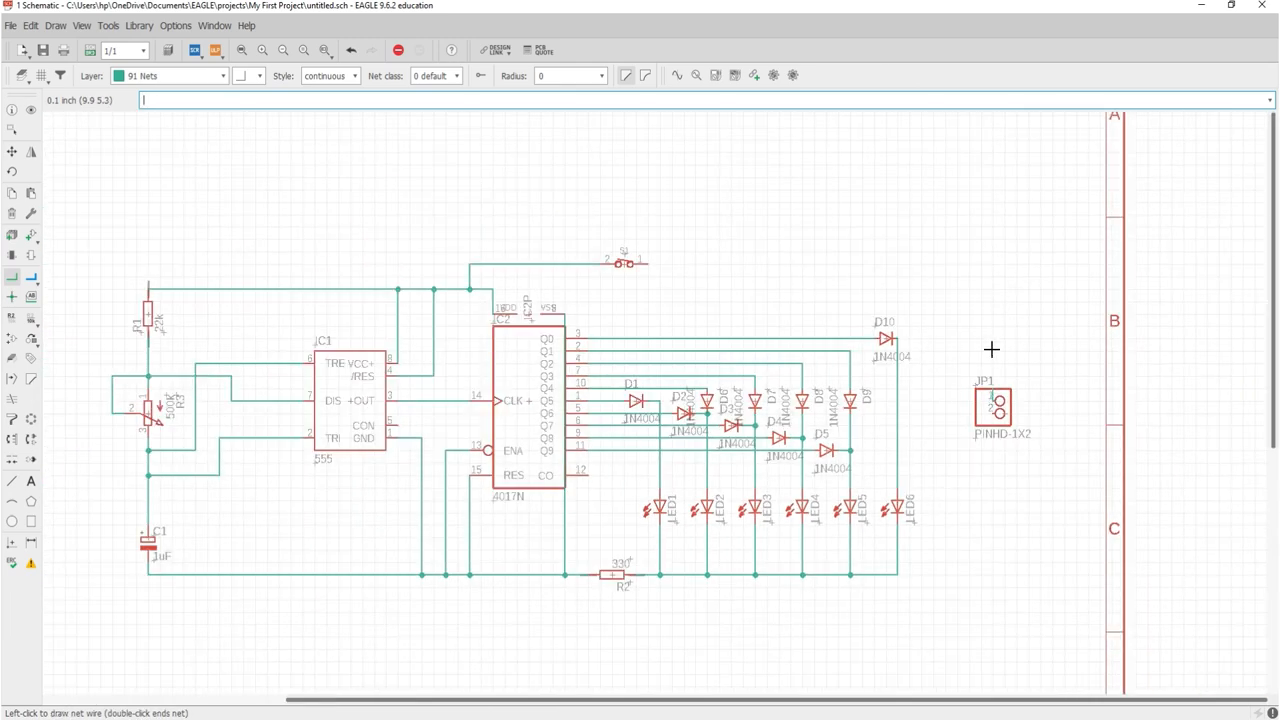
scroll(911, 257, "up", 1)
left_click(1007, 295)
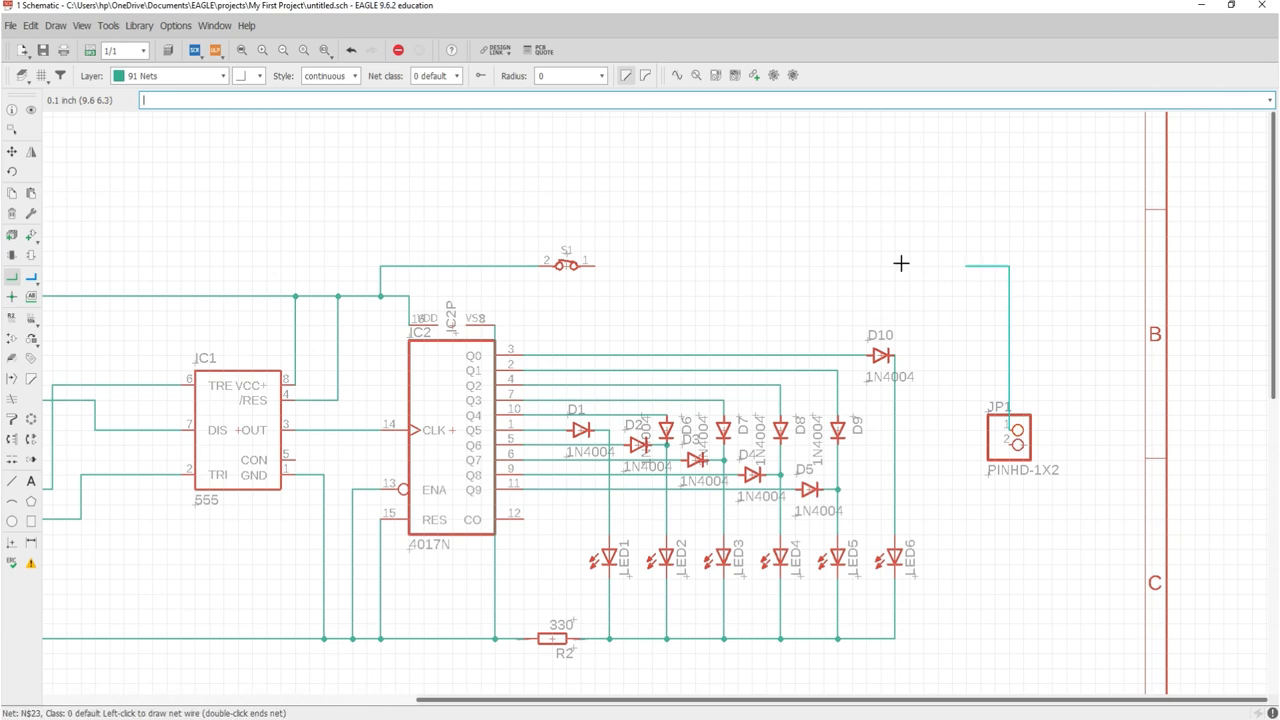
left_click(597, 267)
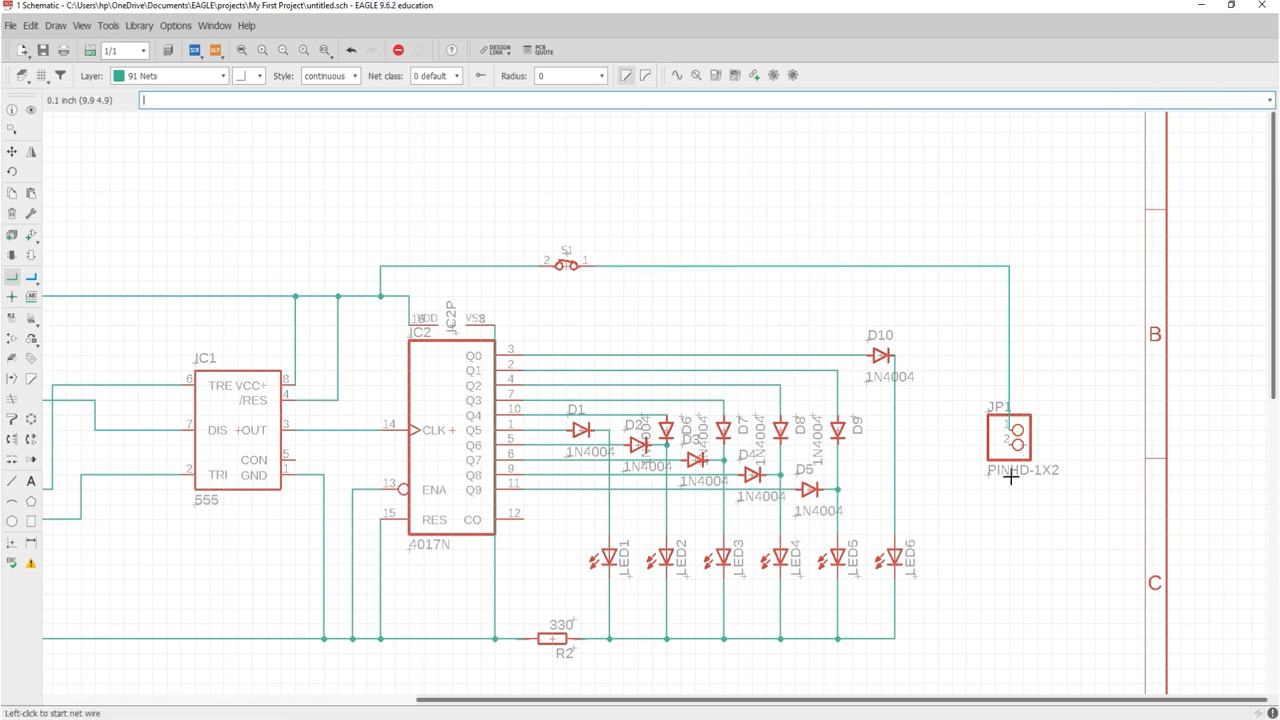
left_click(1017, 455)
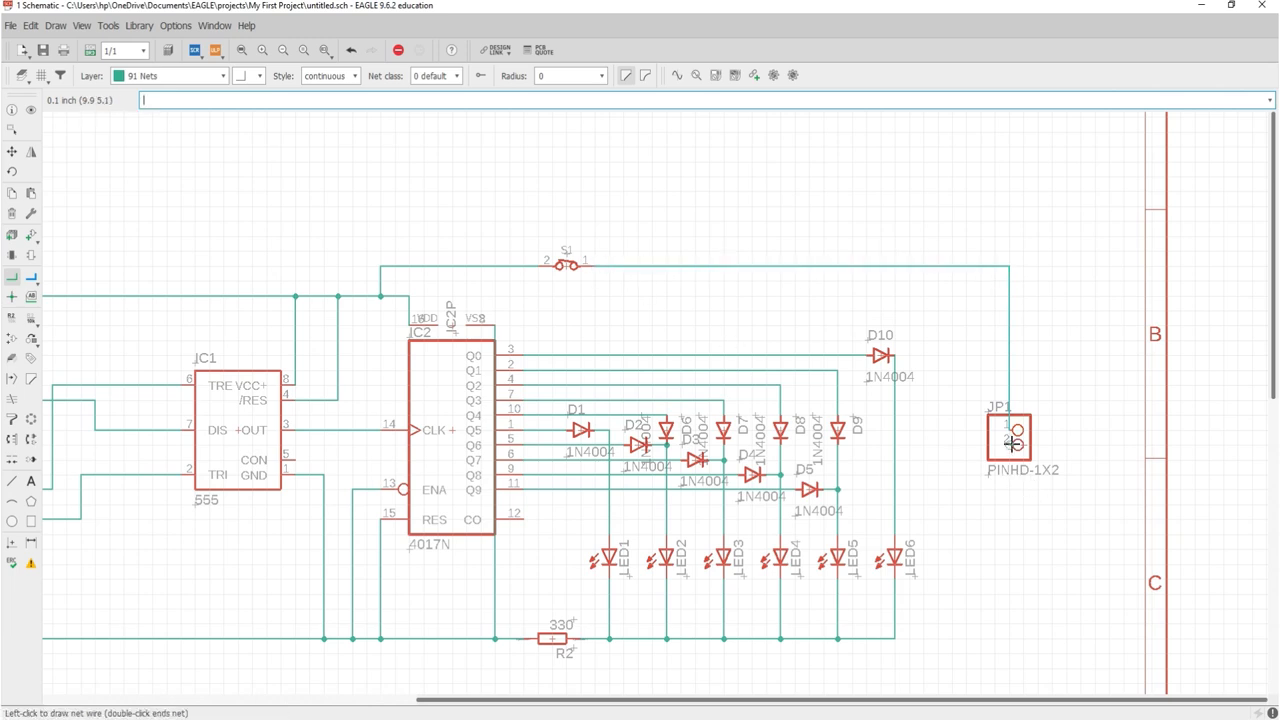
left_click(900, 633)
Group the whole circuit and move it to the centre of the drawing frame.
scroll(805, 540, "down", 2)
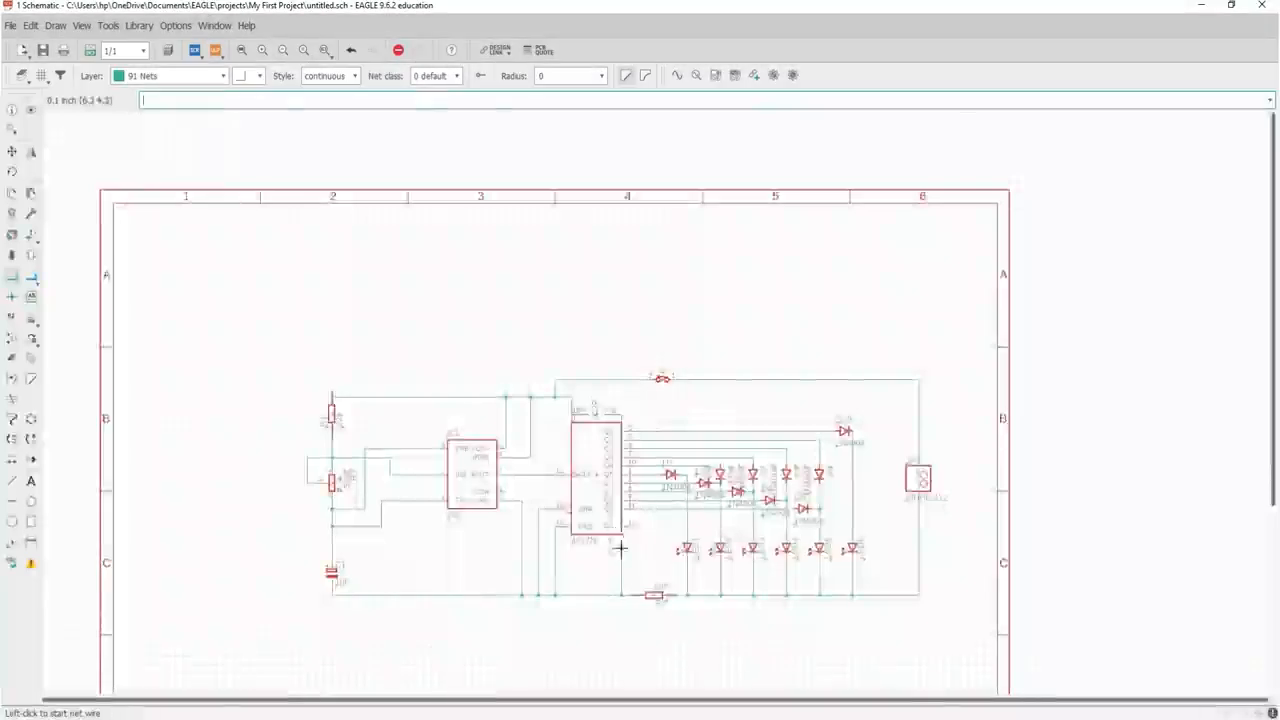
left_click(11, 130)
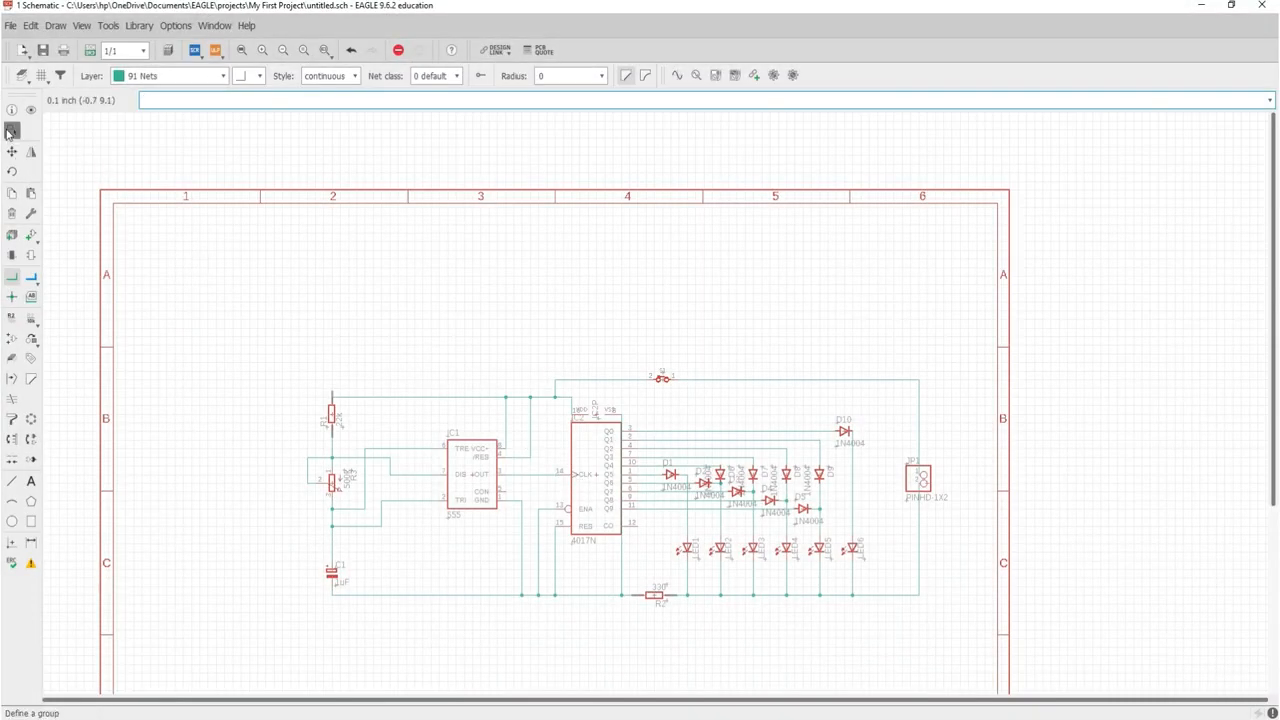
left_click_drag(262, 328, 966, 631)
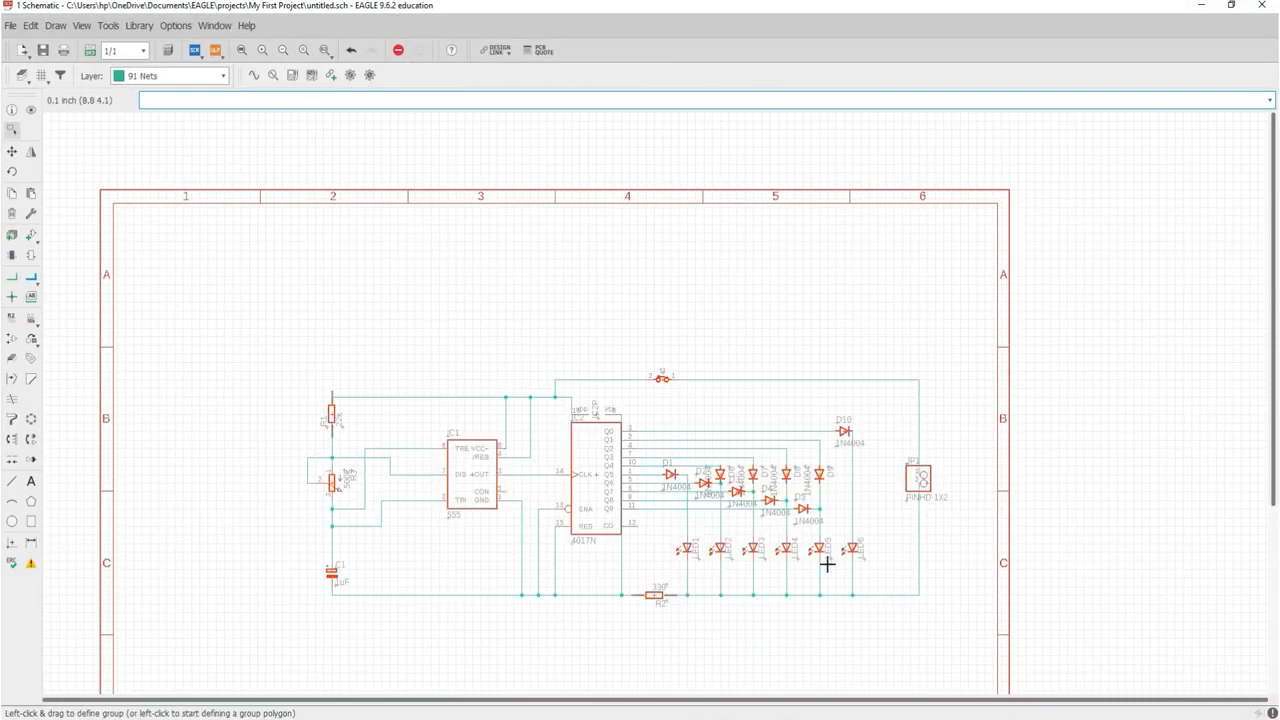
scroll(557, 526, "down", 2)
scroll(637, 554, "up", 1)
scroll(655, 565, "down", 3)
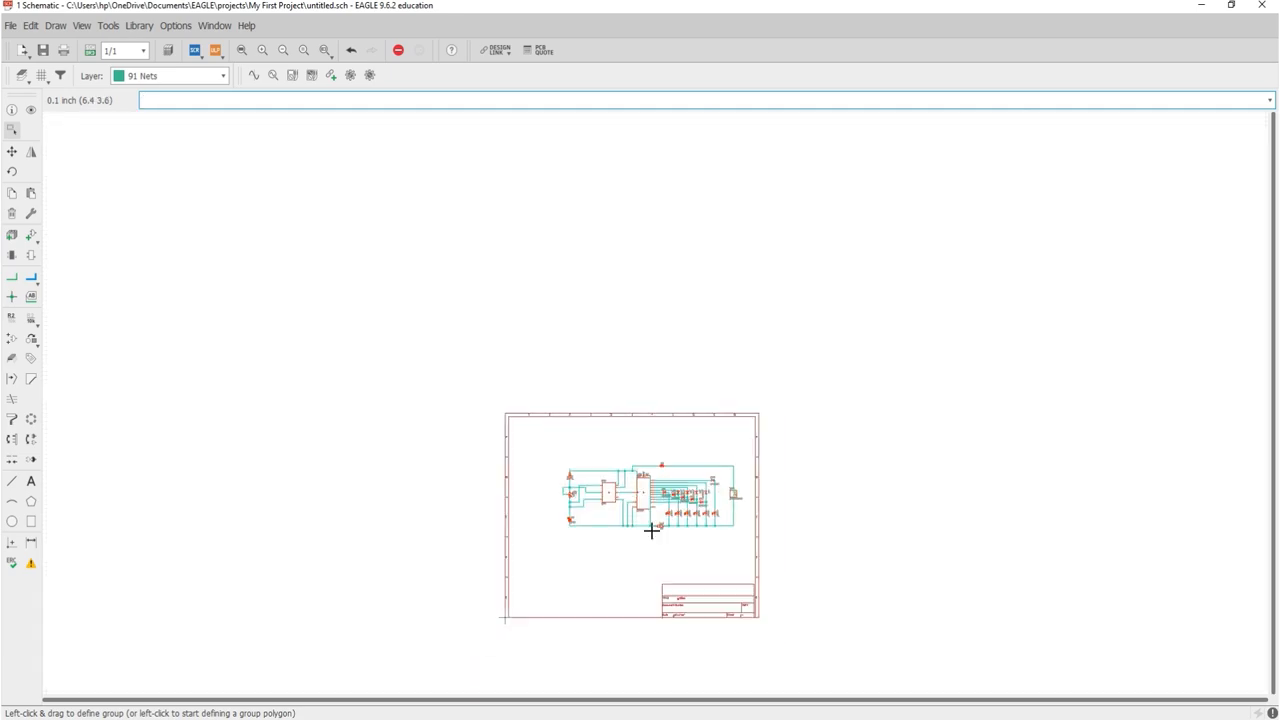
scroll(651, 600, "up", 2)
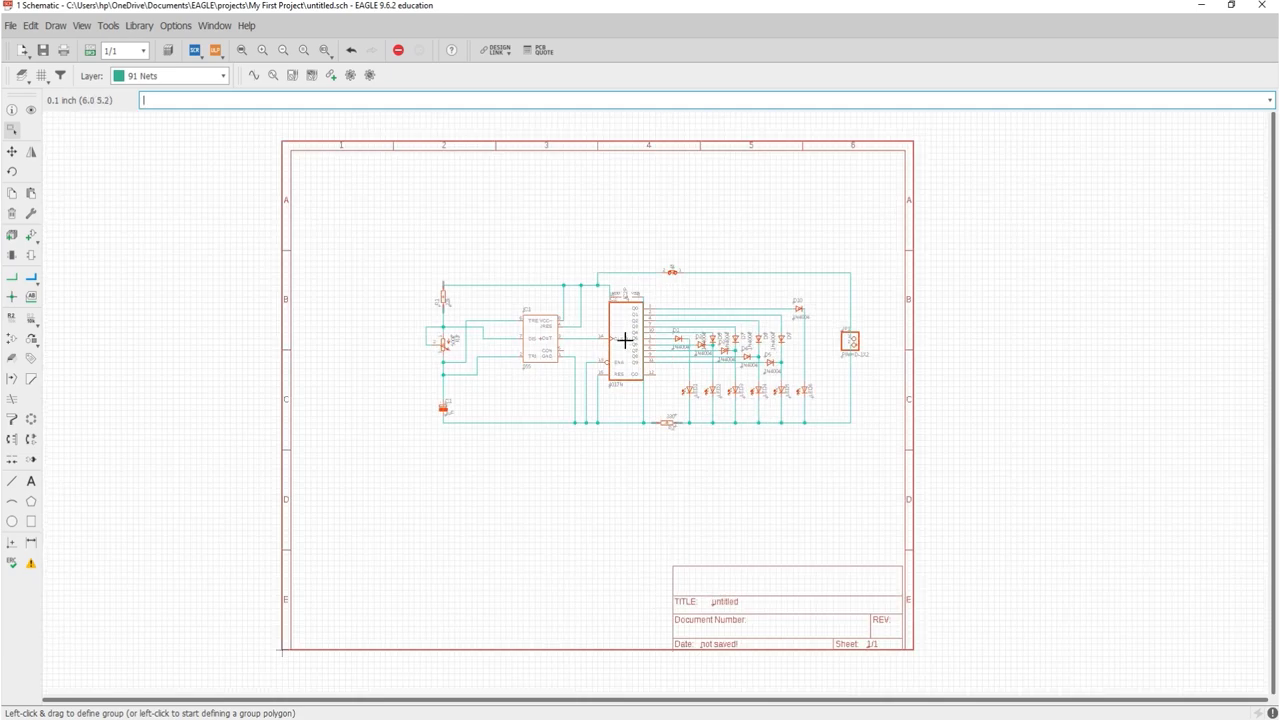
left_click_drag(625, 340, 578, 356)
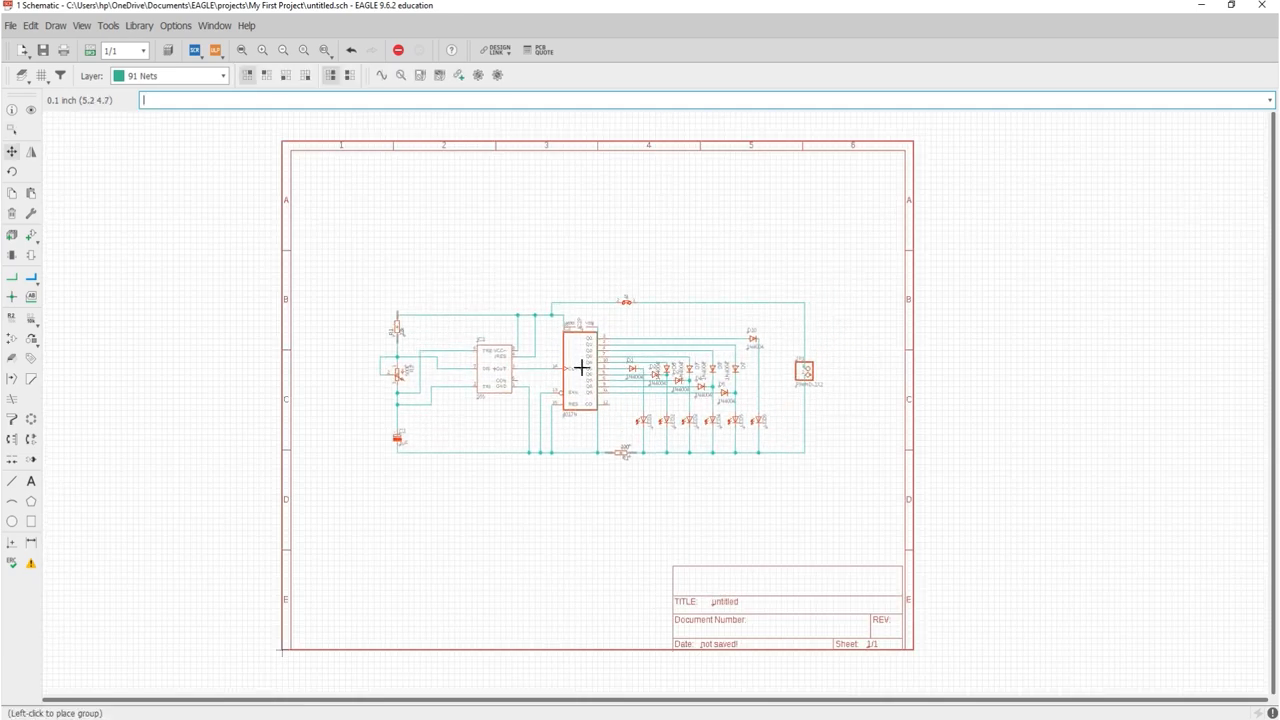
left_click(584, 370)
left_click(680, 263)
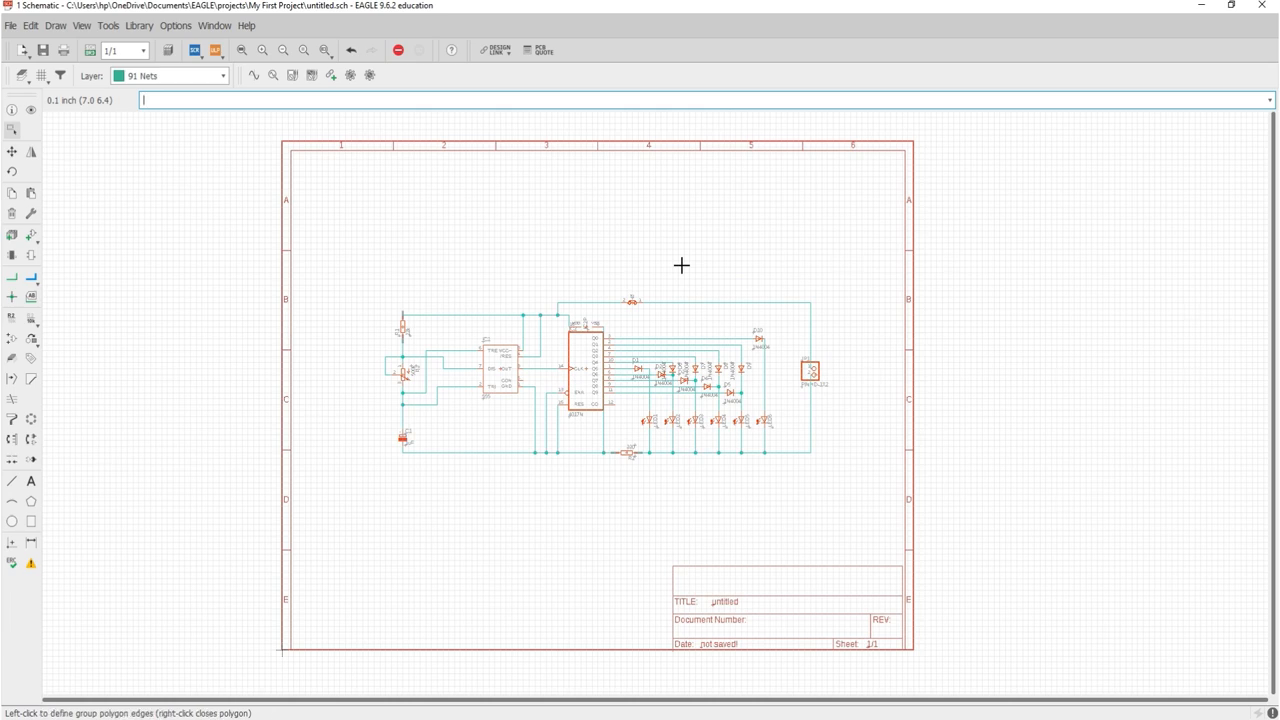
Save the schematic in the My First Project folder under the file name My First Project.
scroll(683, 287, "up", 3)
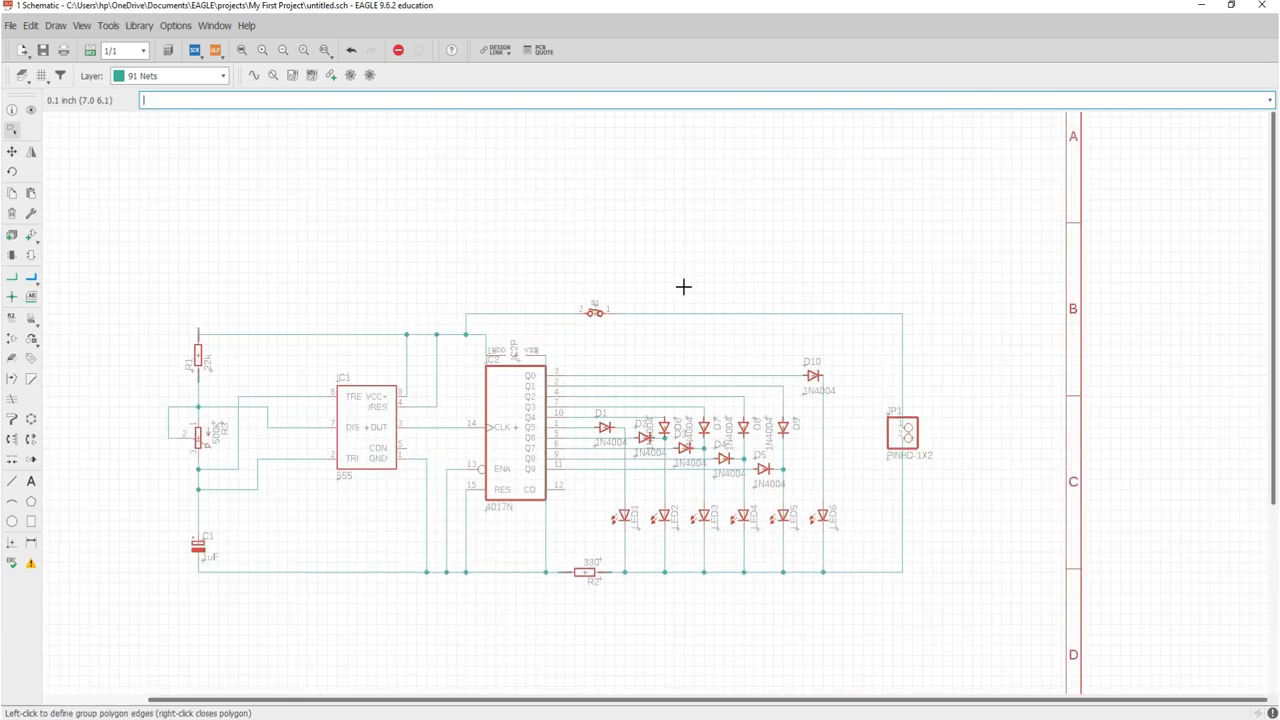
key("ctrl+s")
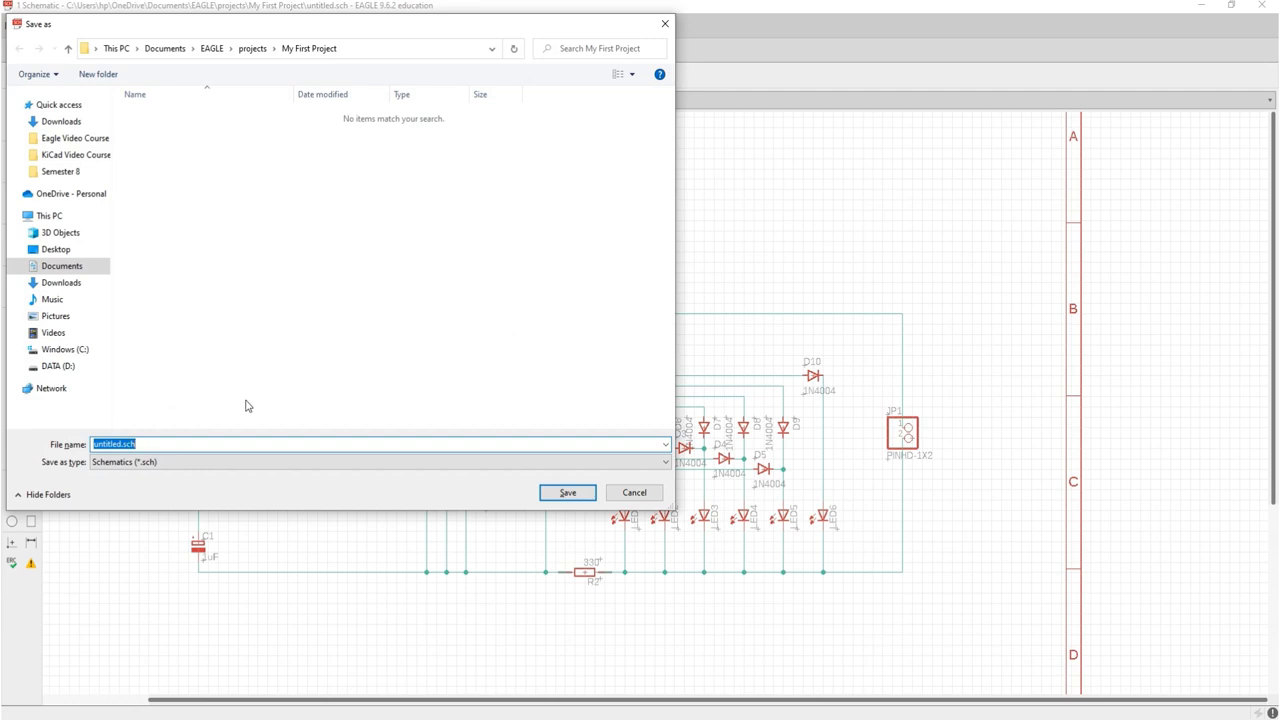
type("My First Project")
left_click(564, 489)
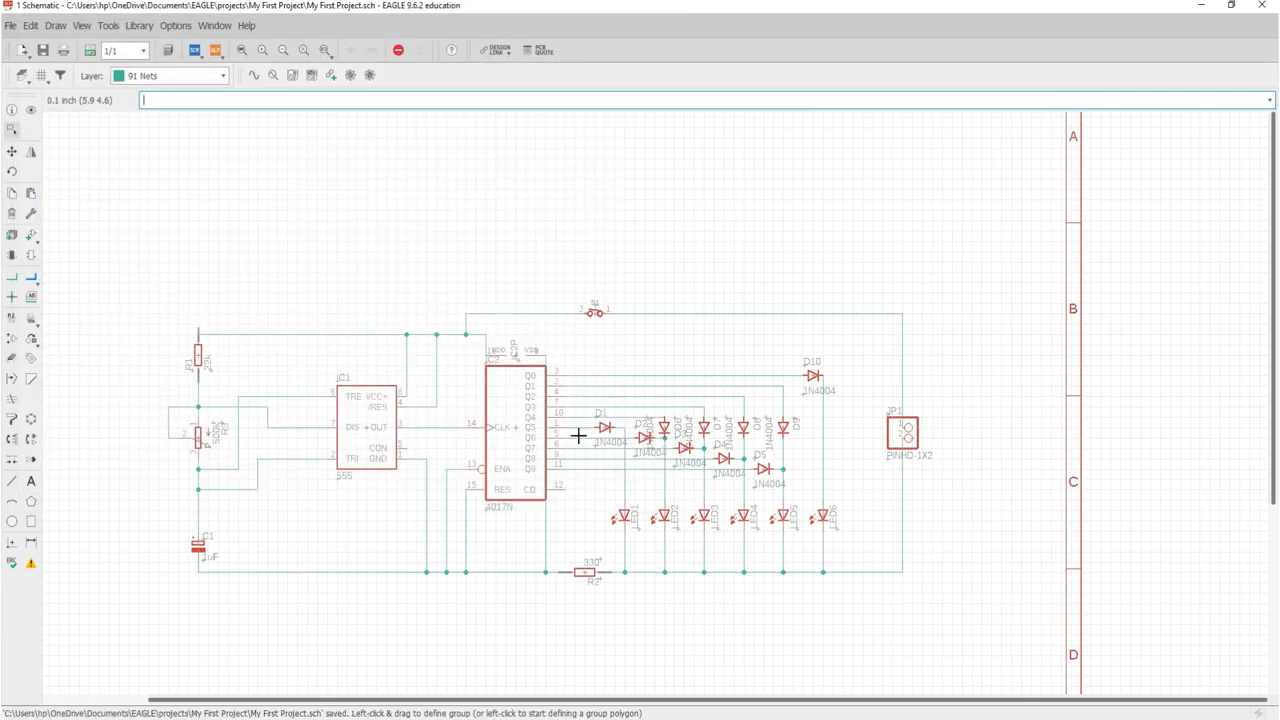
Review the title block in the frame and save the schematic as My First Project1.
scroll(578, 436, "down", 4)
scroll(660, 654, "up", 5)
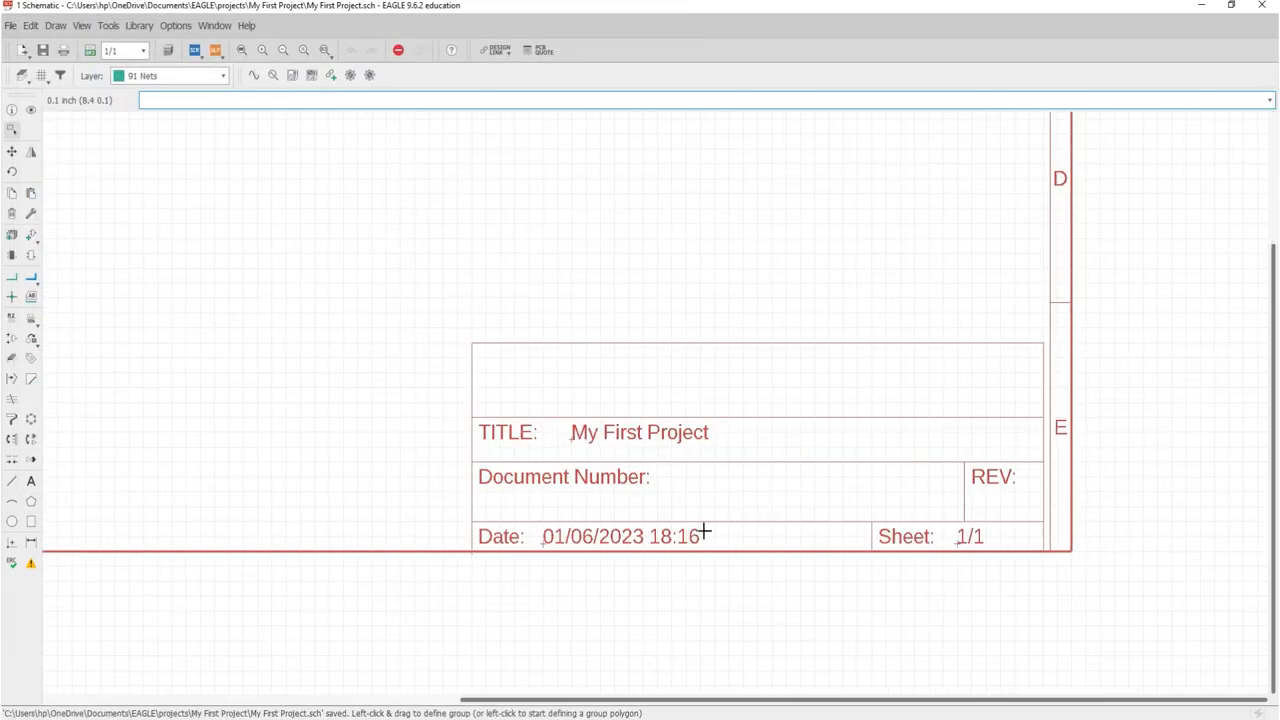
scroll(763, 511, "down", 2)
scroll(589, 289, "down", 1)
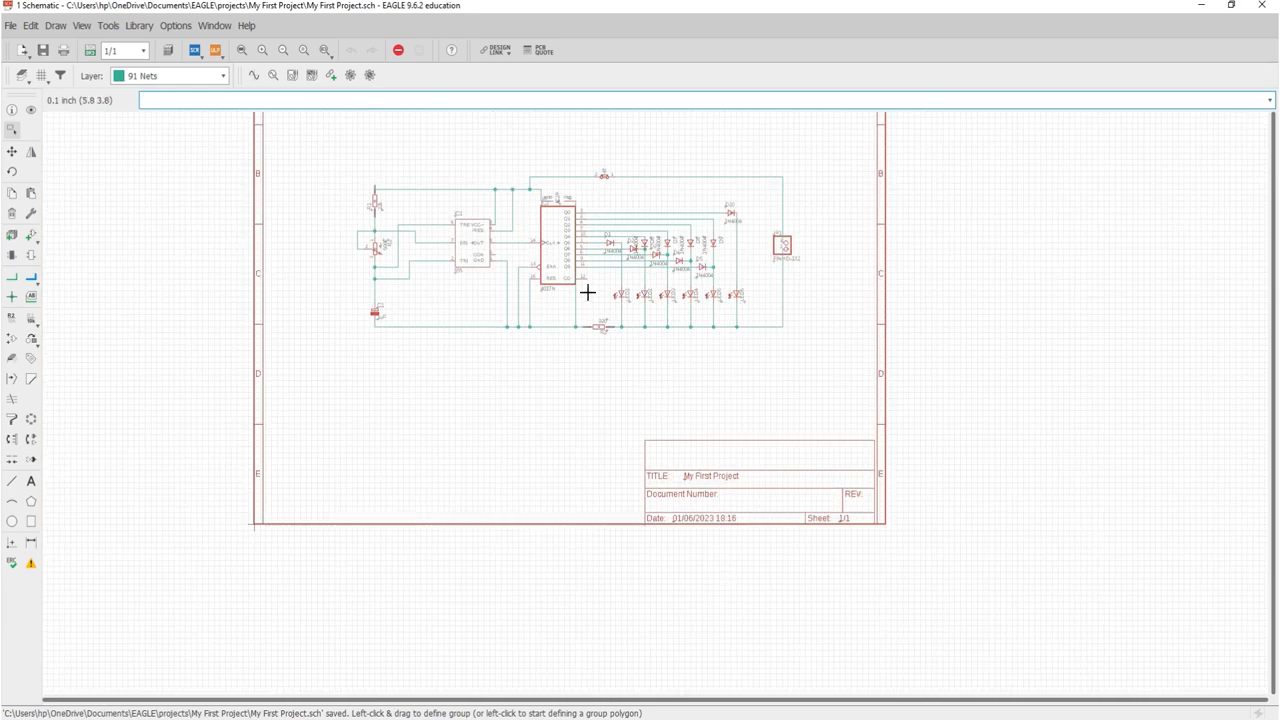
scroll(397, 233, "down", 1)
left_click(242, 50)
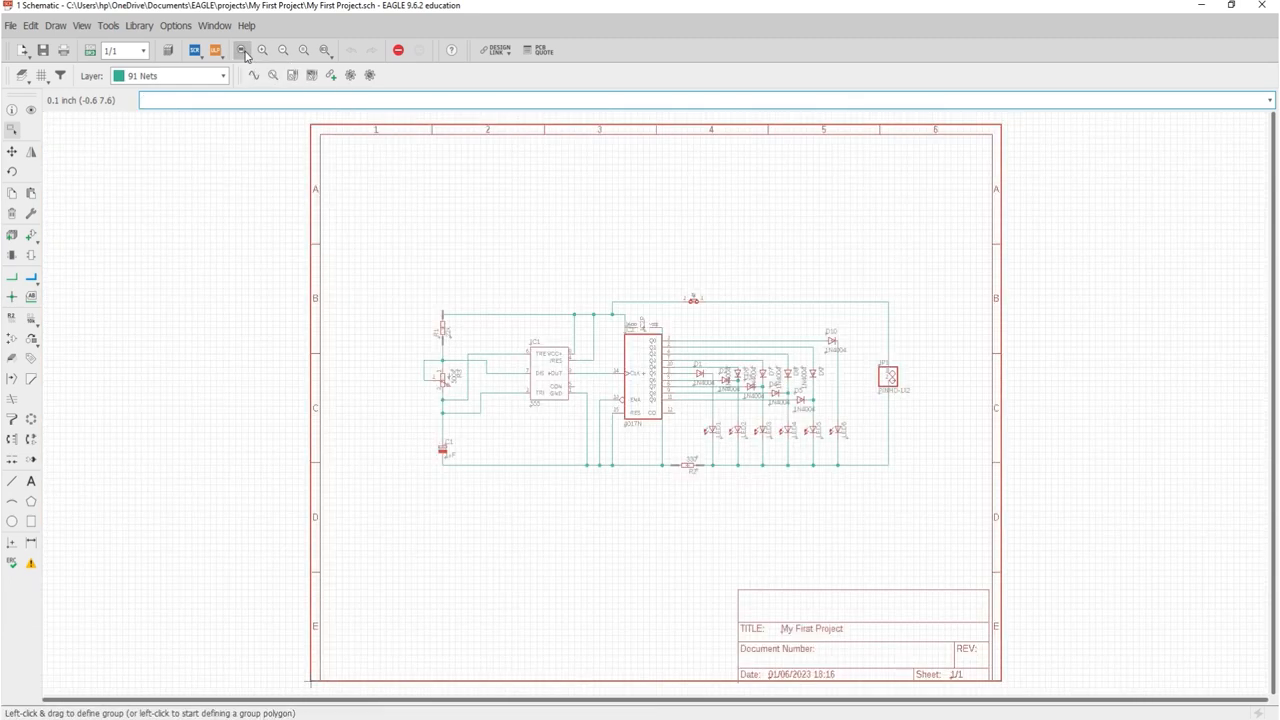
key("ctrl+s")
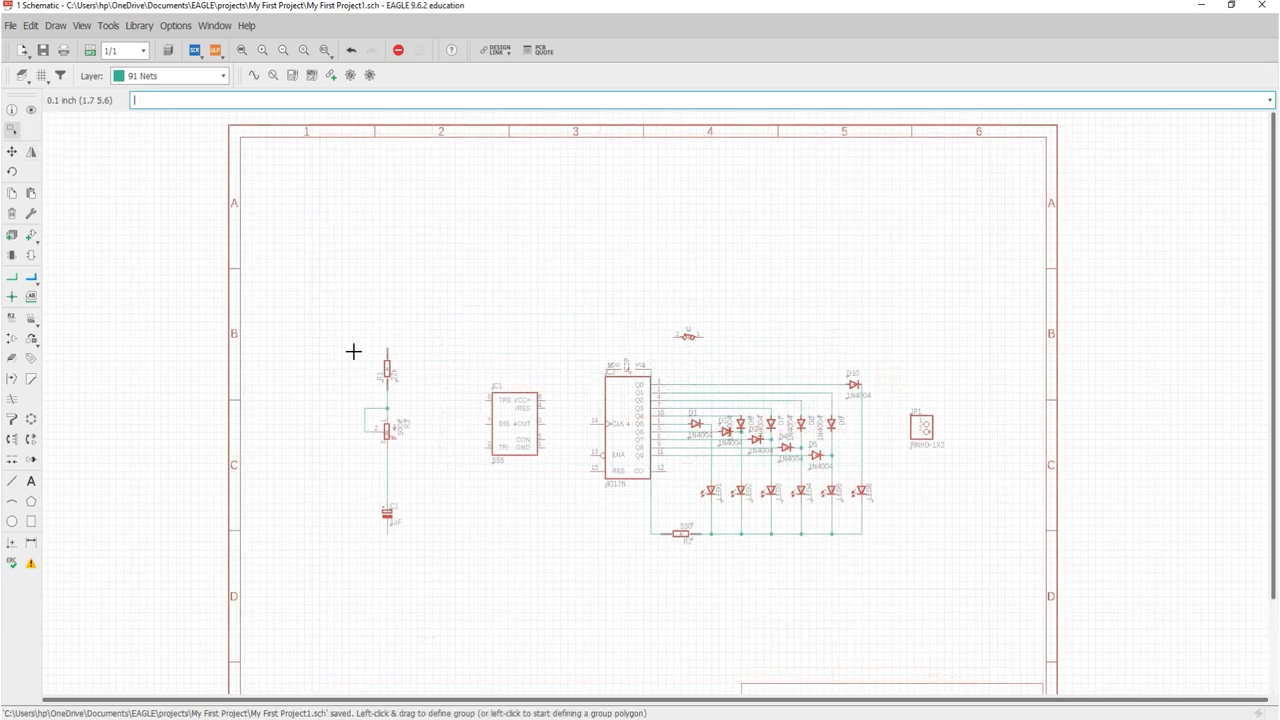
left_click_drag(361, 337, 426, 552)
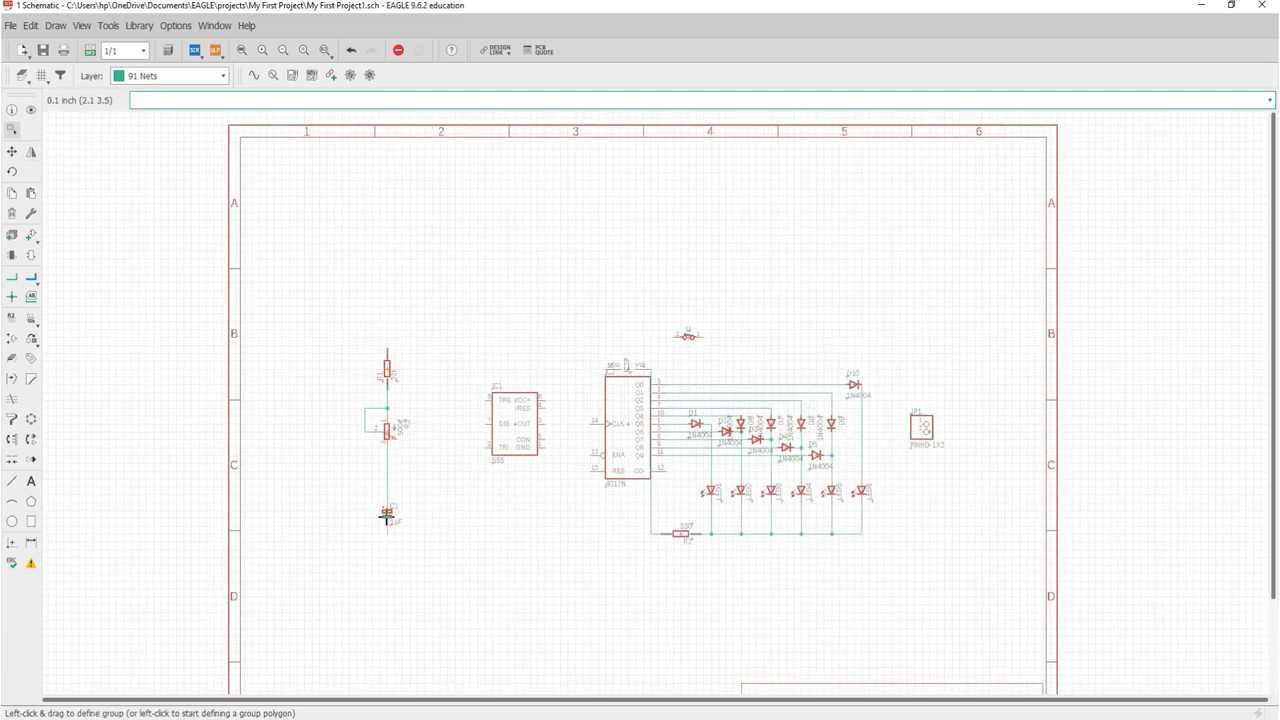
left_click_drag(386, 514, 354, 378)
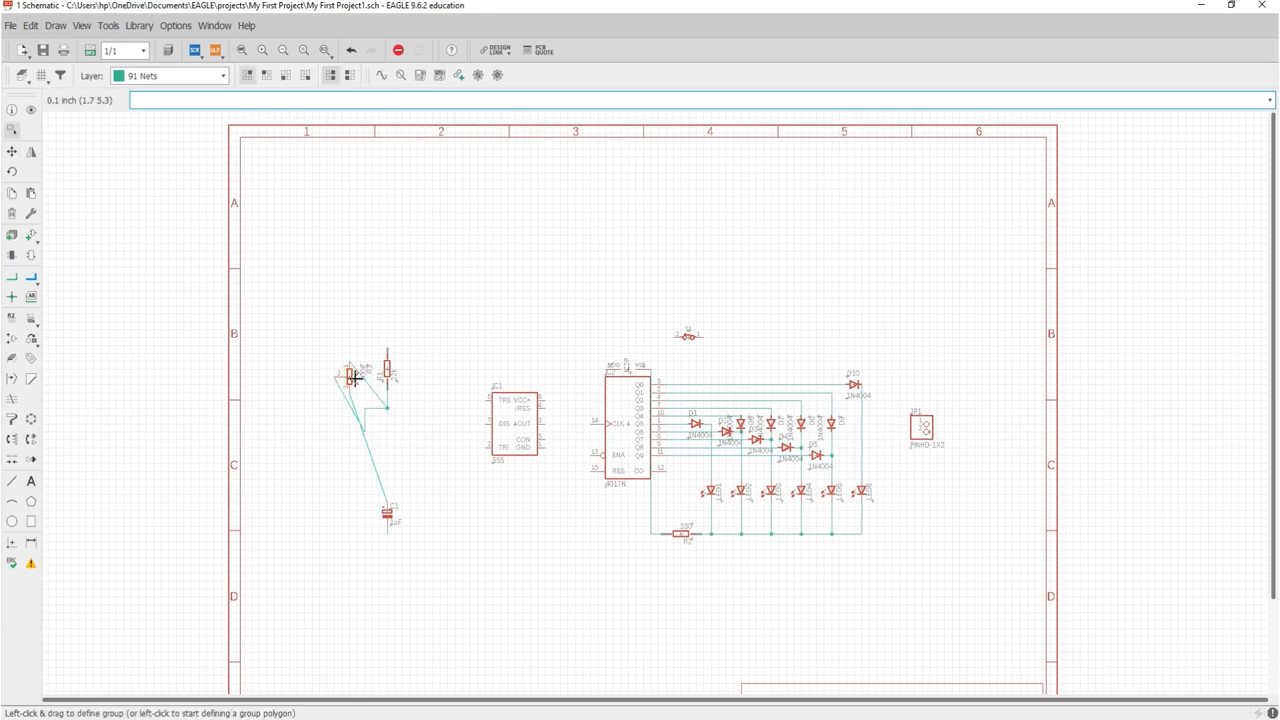
key("ctrl+z")
Group R1, R3 and C1 with their nets and move them to the frame's upper-left corner.
left_click_drag(320, 305, 470, 653)
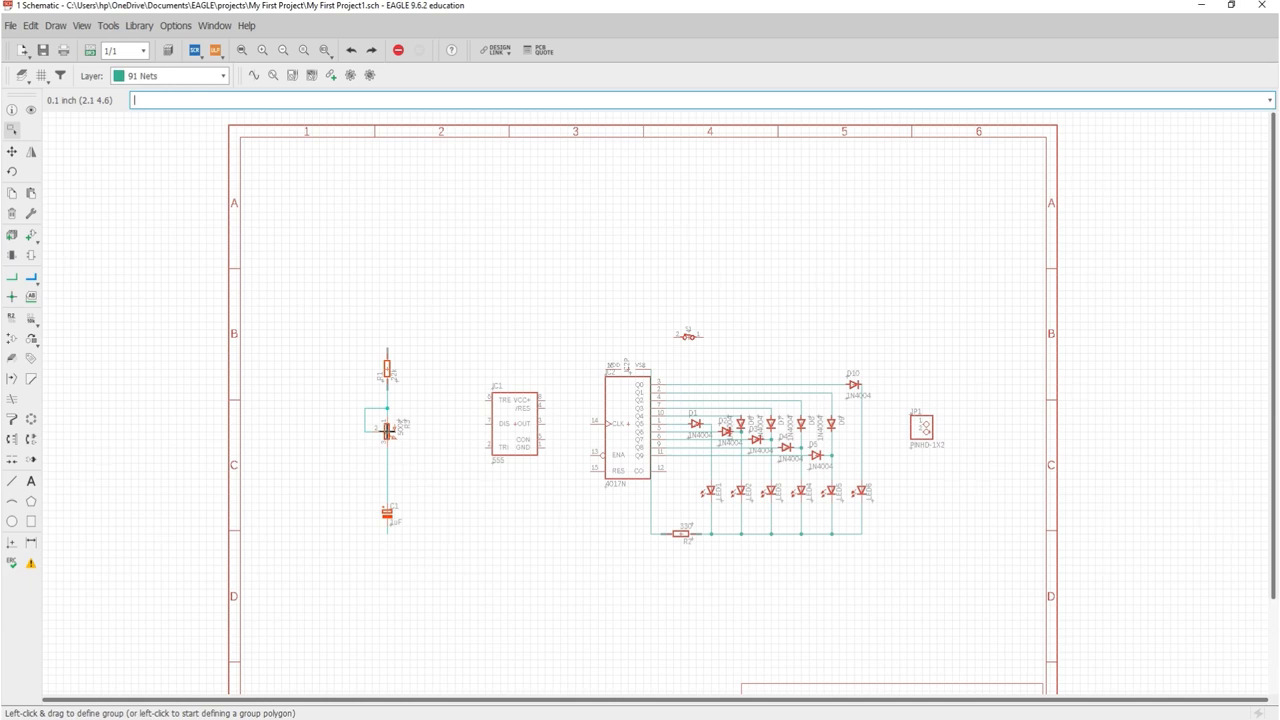
left_click_drag(388, 431, 301, 265)
left_click(301, 265)
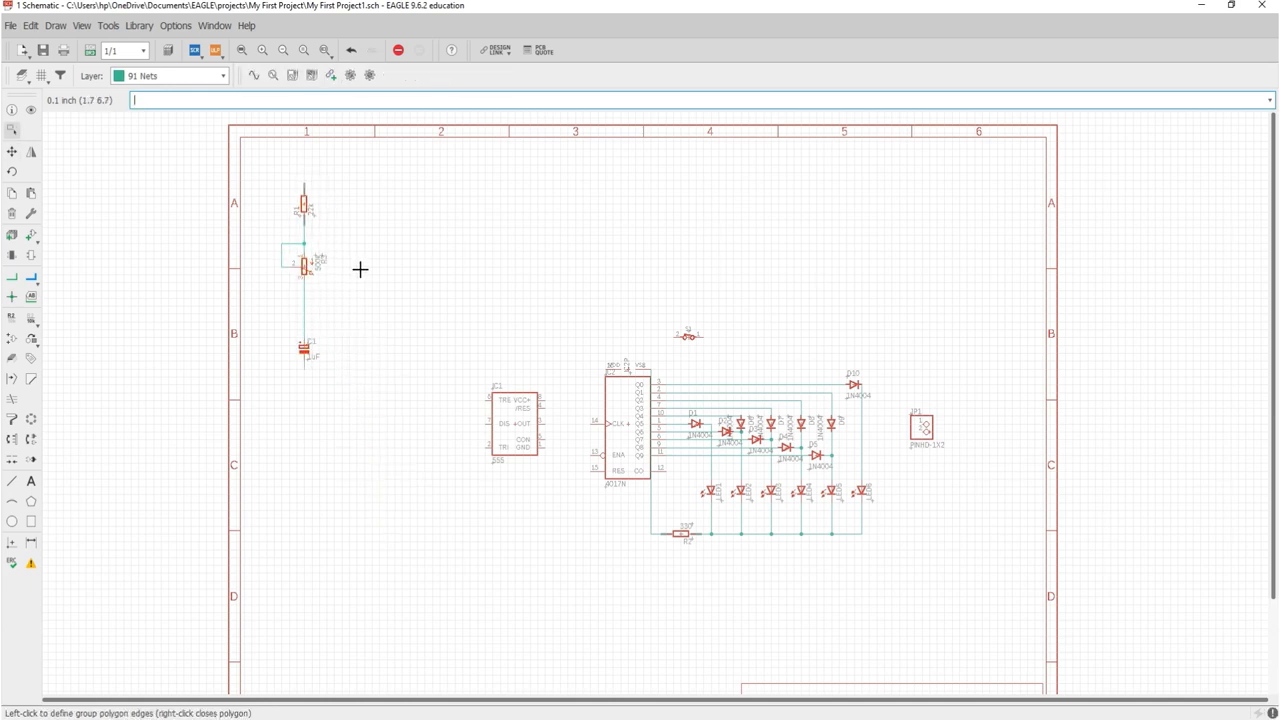
Add a plain THR label to the net stub between R3 and C1.
scroll(338, 263, "up", 3)
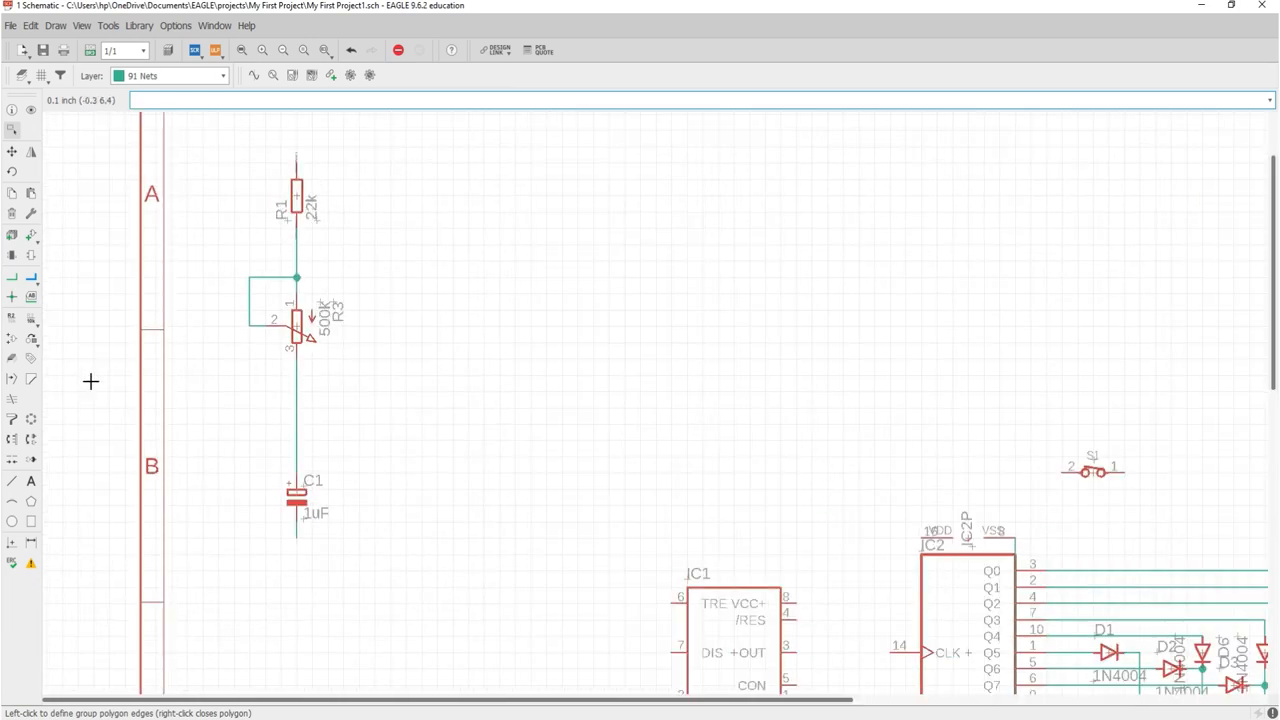
left_click(31, 297)
scroll(299, 160, "up", 5)
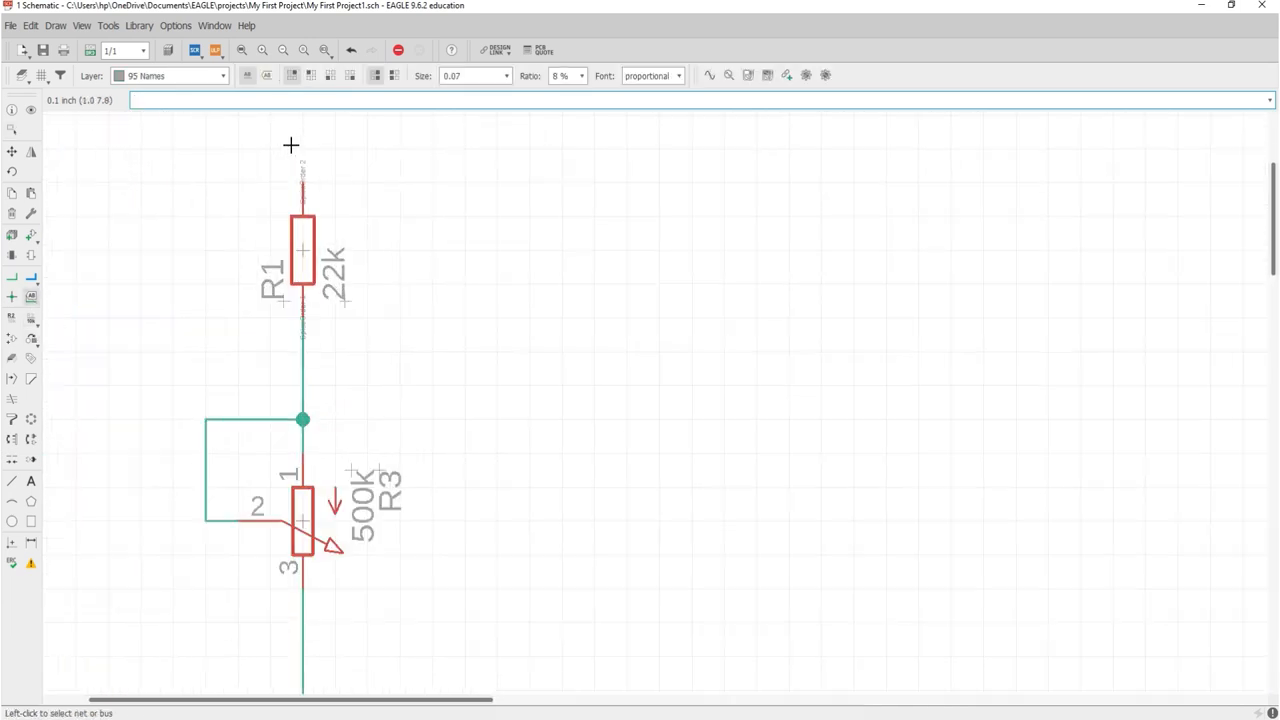
scroll(304, 161, "up", 5)
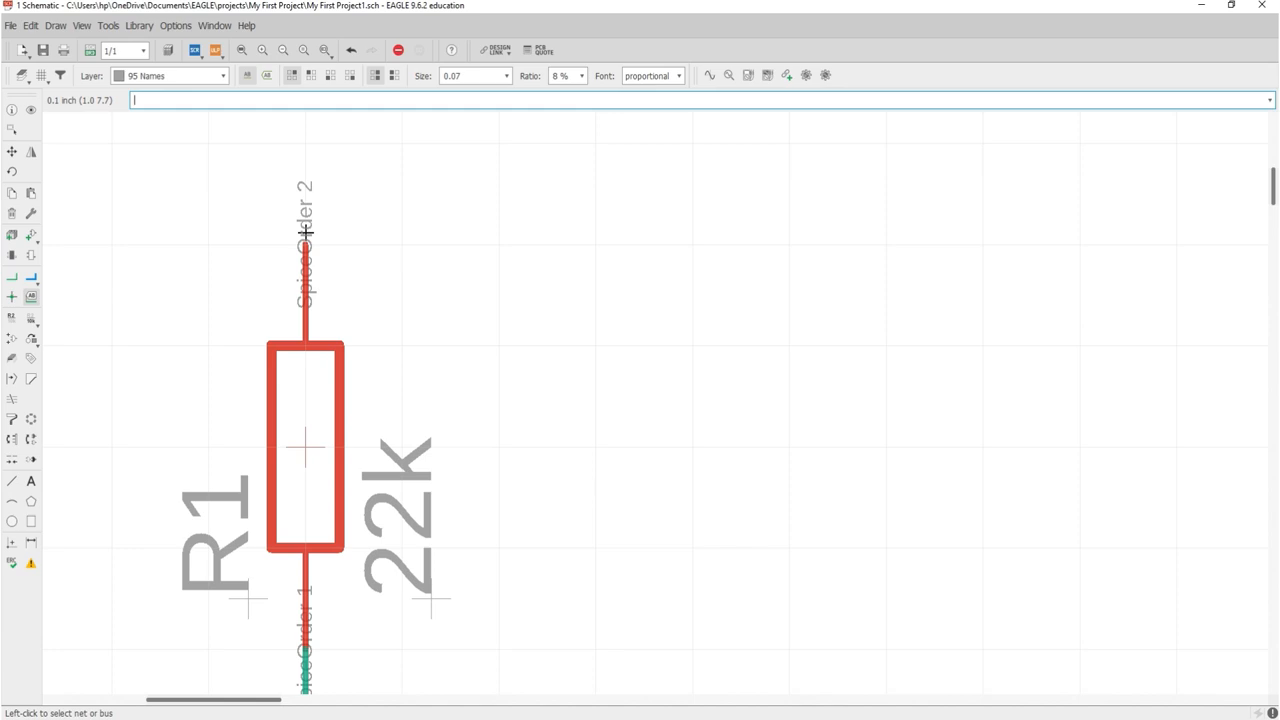
scroll(305, 232, "down", 7)
left_click(228, 470)
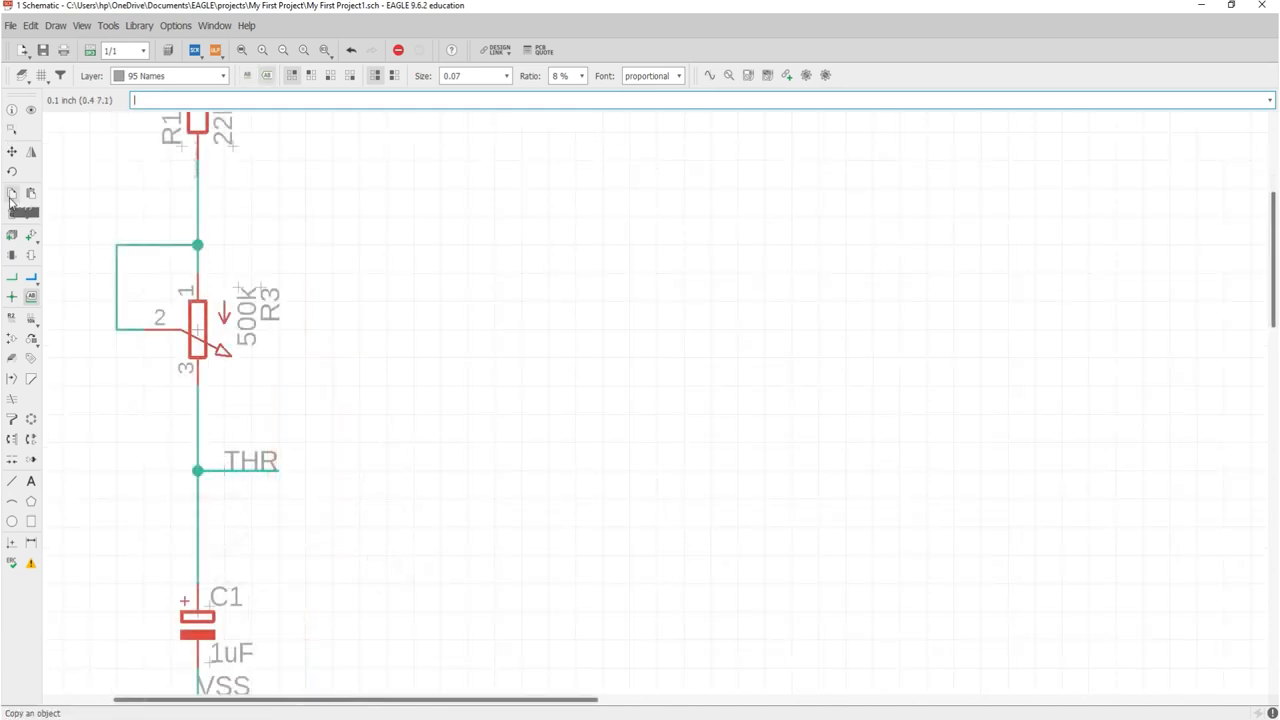
Replace the plain THR label with a cross-reference label attached to the open end of the stub between R3 and C1.
scroll(209, 477, "up", 2)
left_click(209, 477)
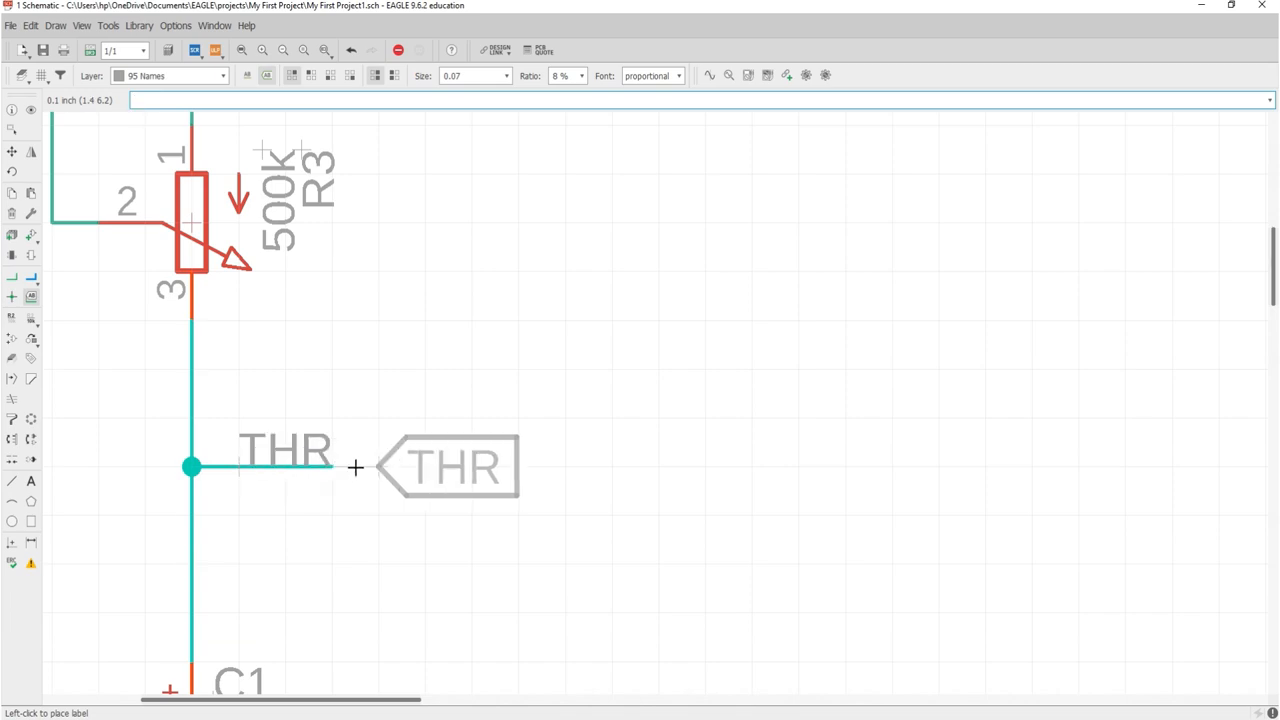
left_click(355, 467)
left_click(11, 213)
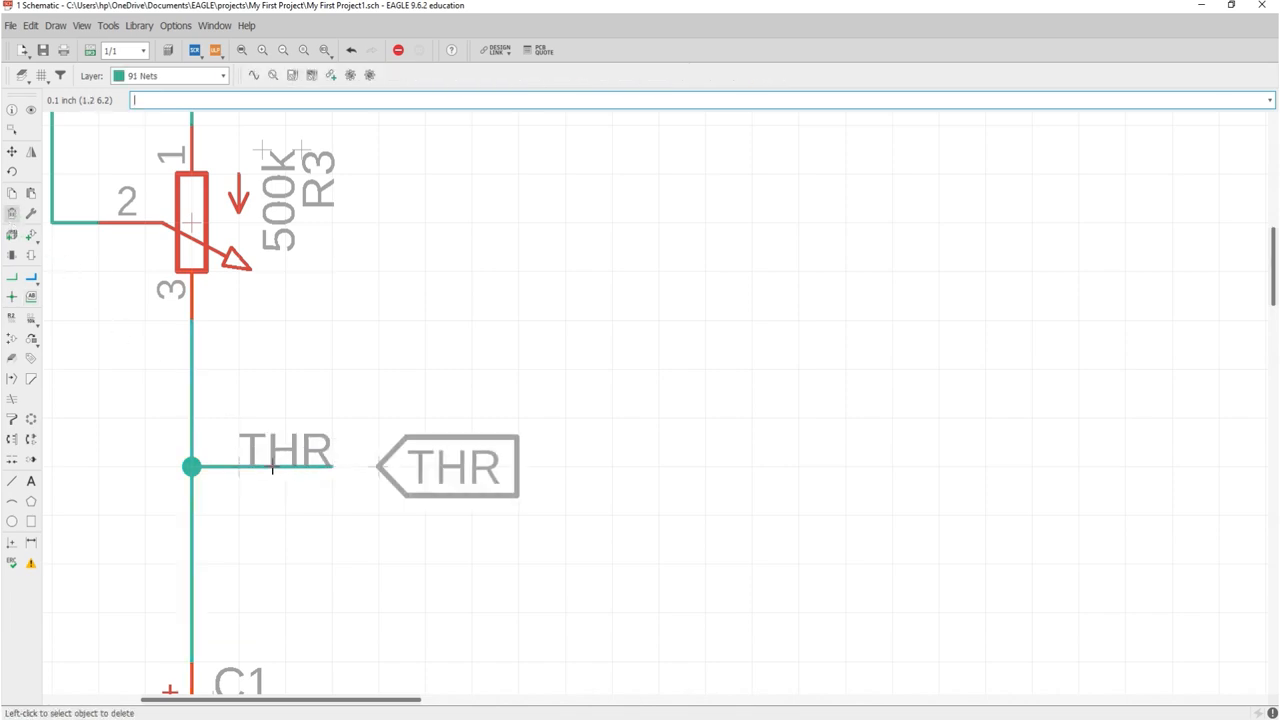
left_click(239, 465)
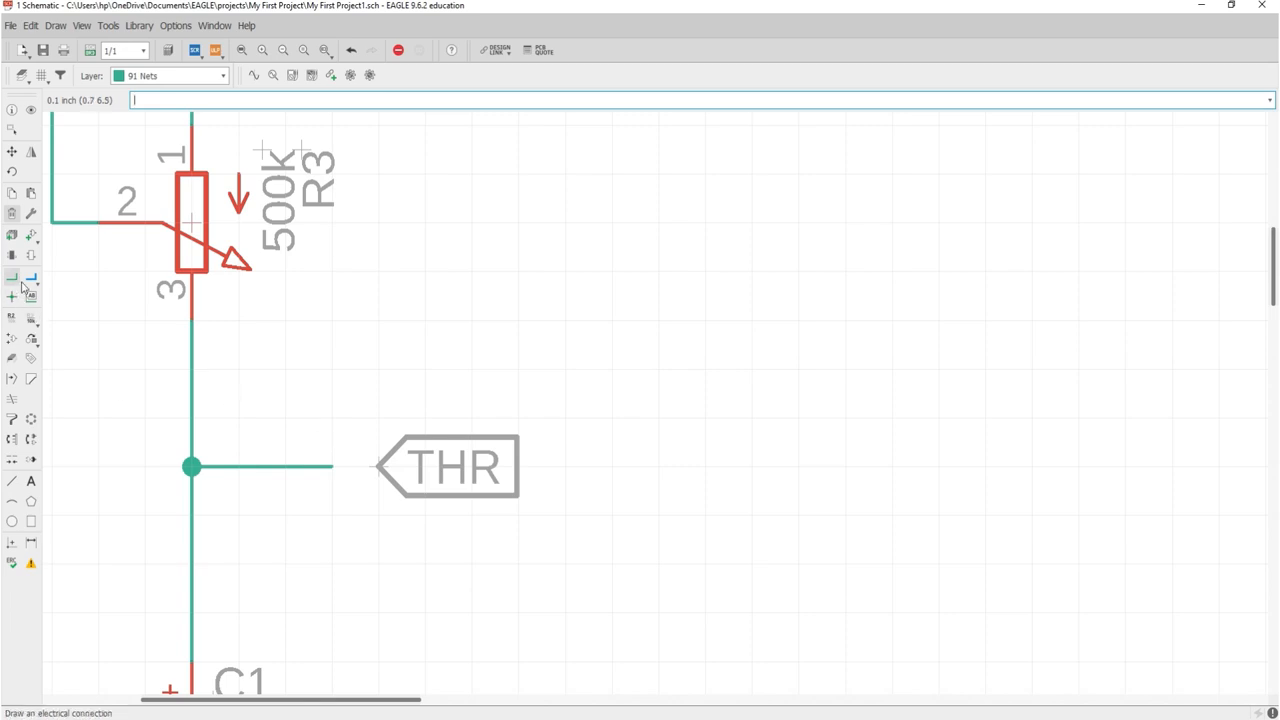
left_click(11, 151)
left_click(392, 474)
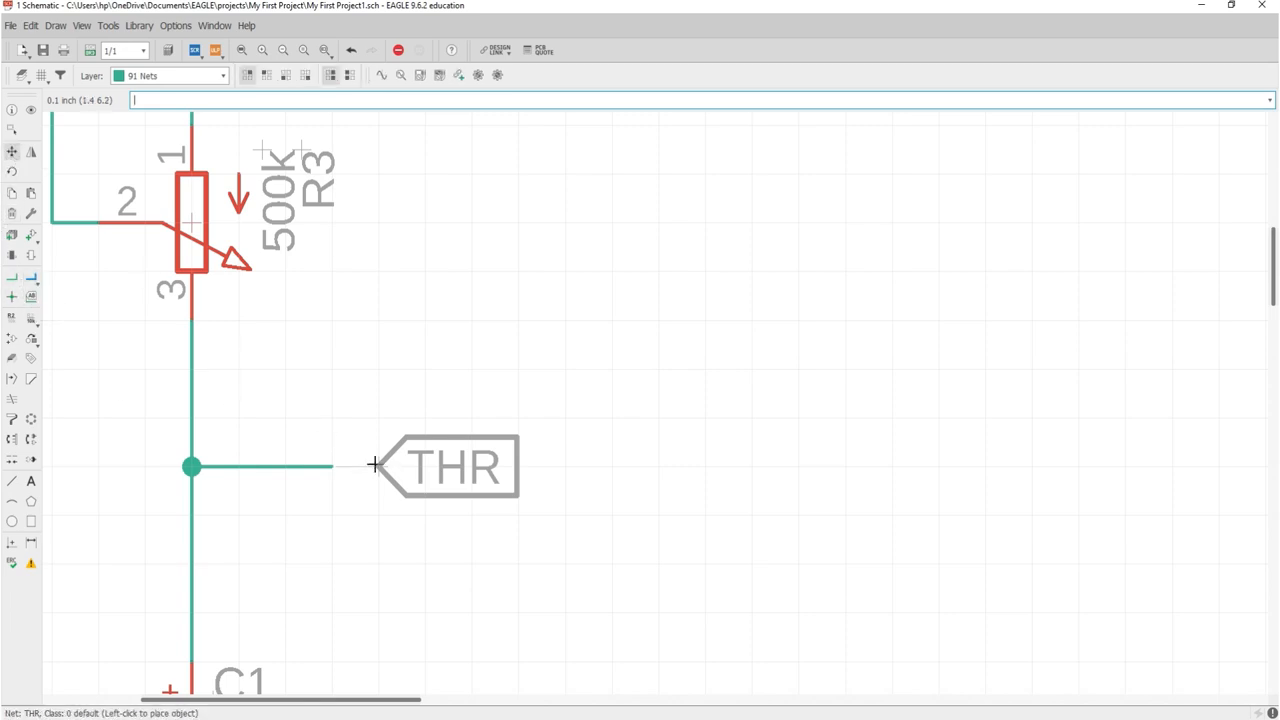
left_click(340, 465)
Replace the plain VDD label above R1 with a vertical cross-reference label at the net's upper end.
scroll(341, 464, "down", 5)
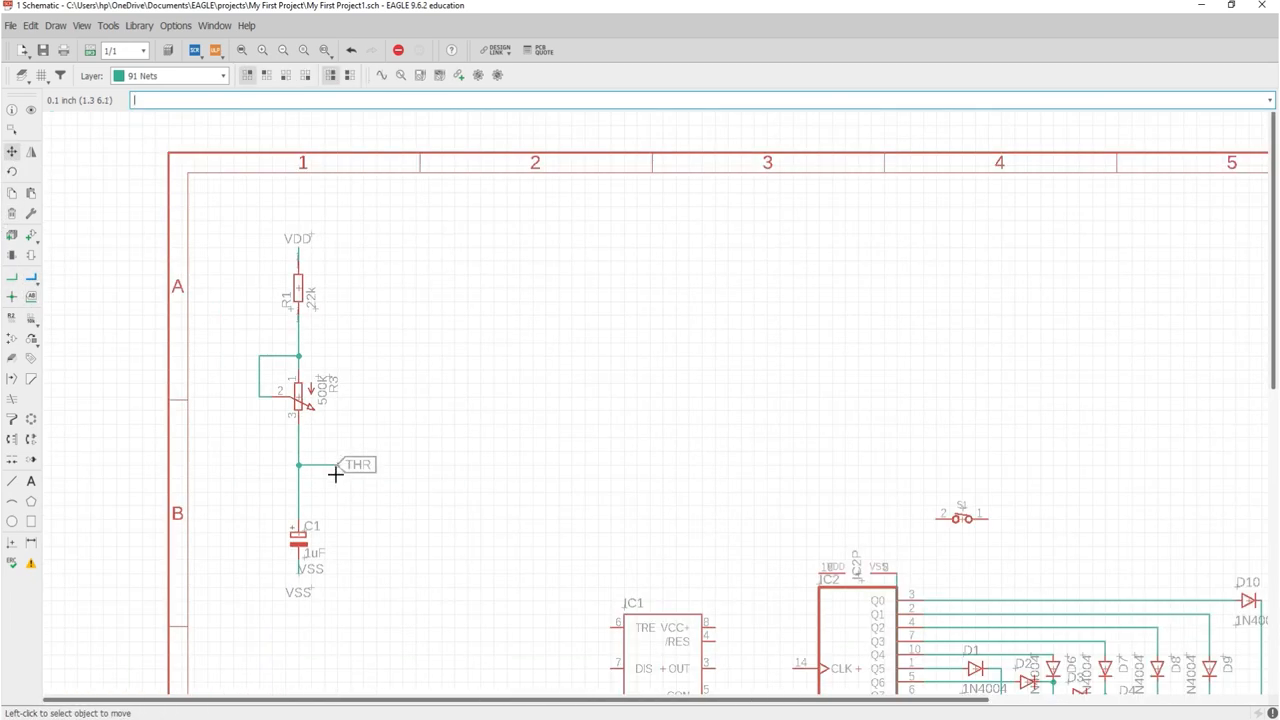
scroll(290, 246, "up", 4)
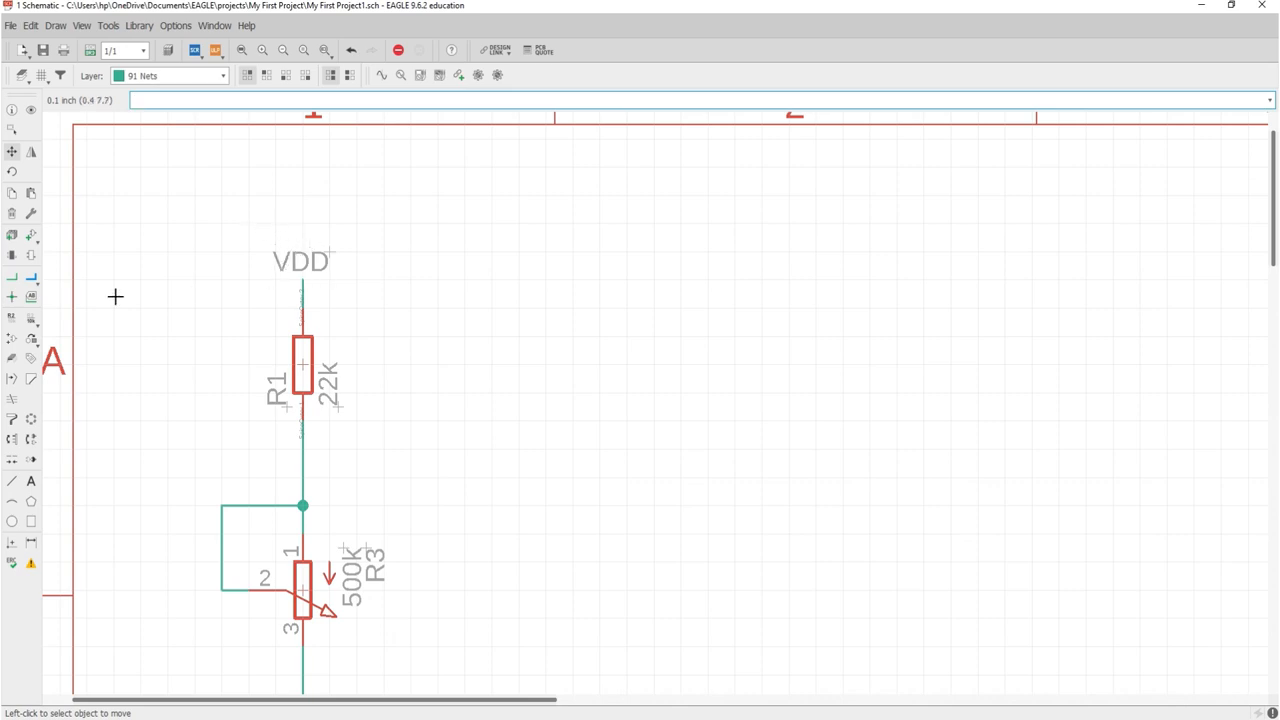
left_click(31, 296)
left_click(316, 256)
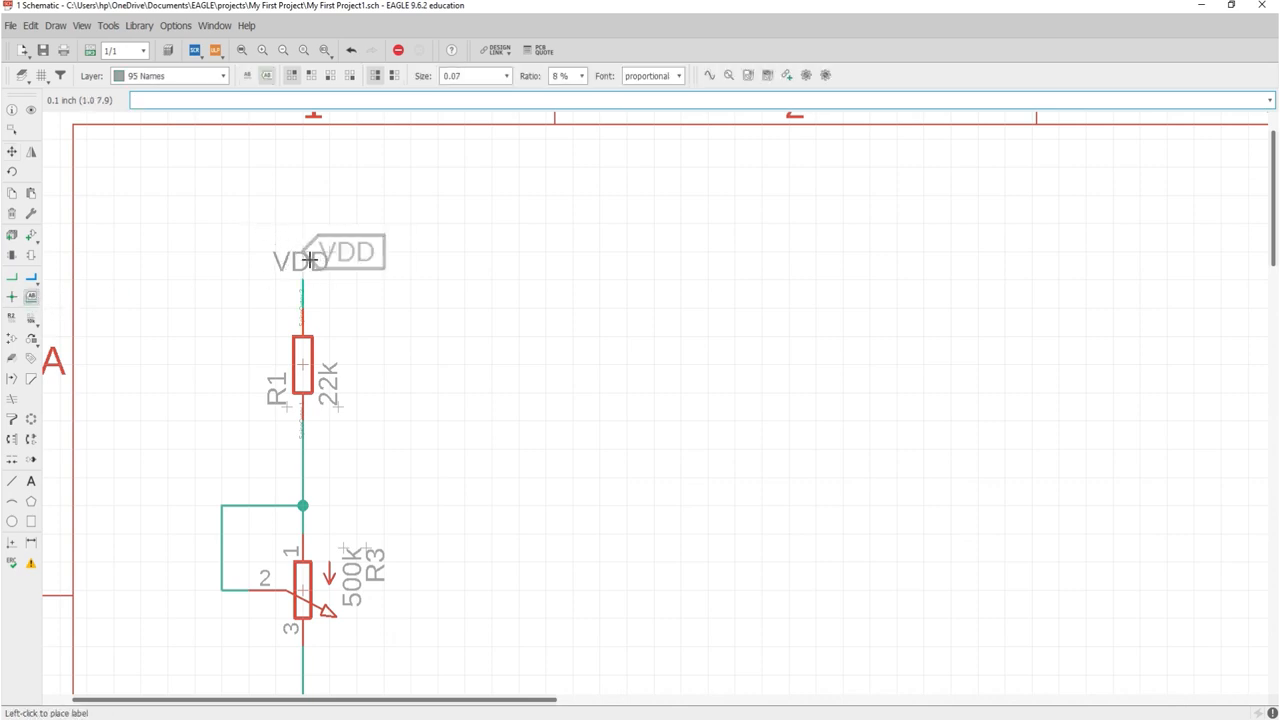
right_click(303, 260)
left_click(303, 286)
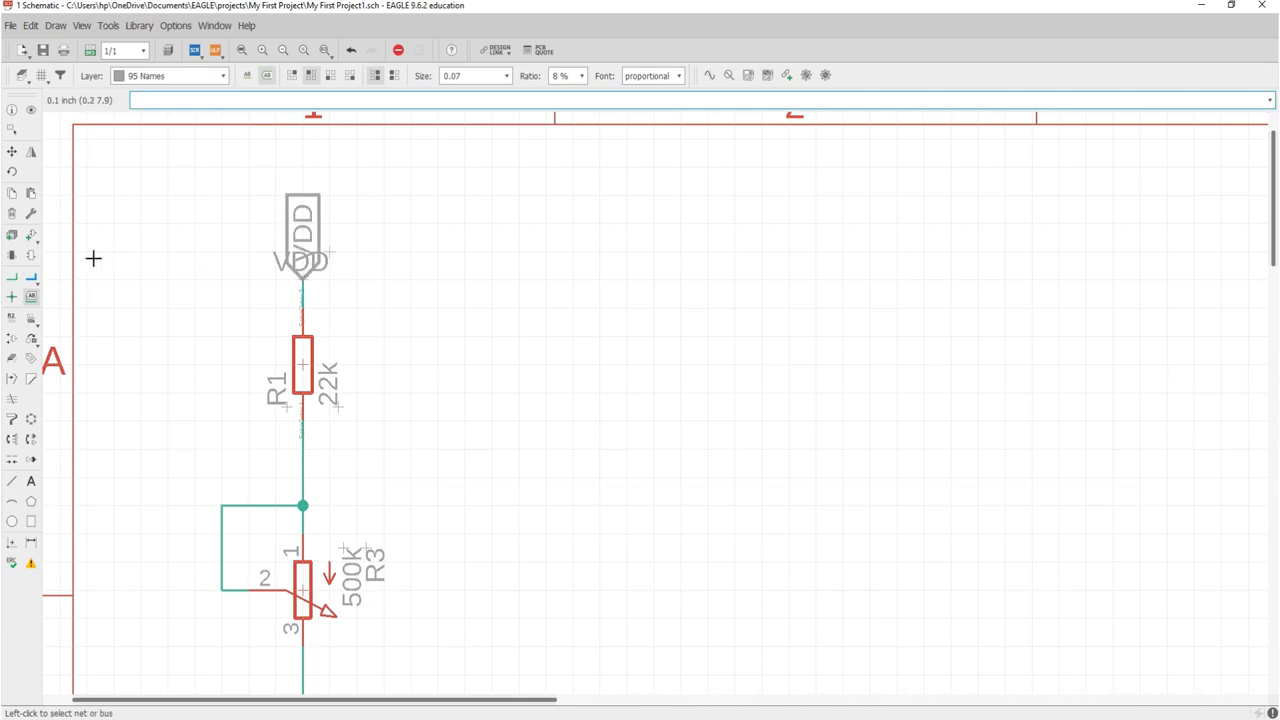
left_click(9, 216)
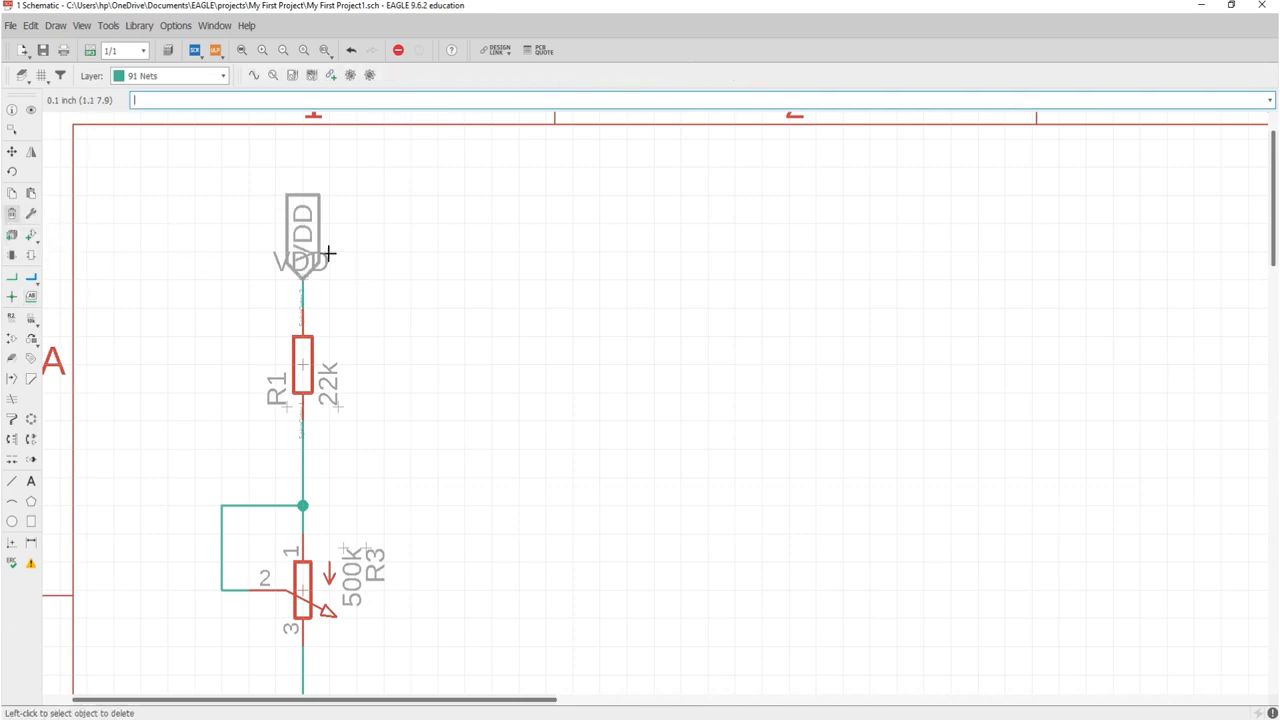
left_click(325, 256)
Delete both plain VSS labels below capacitor C1.
scroll(335, 252, "down", 3)
scroll(319, 500, "up", 2)
scroll(319, 505, "down", 2)
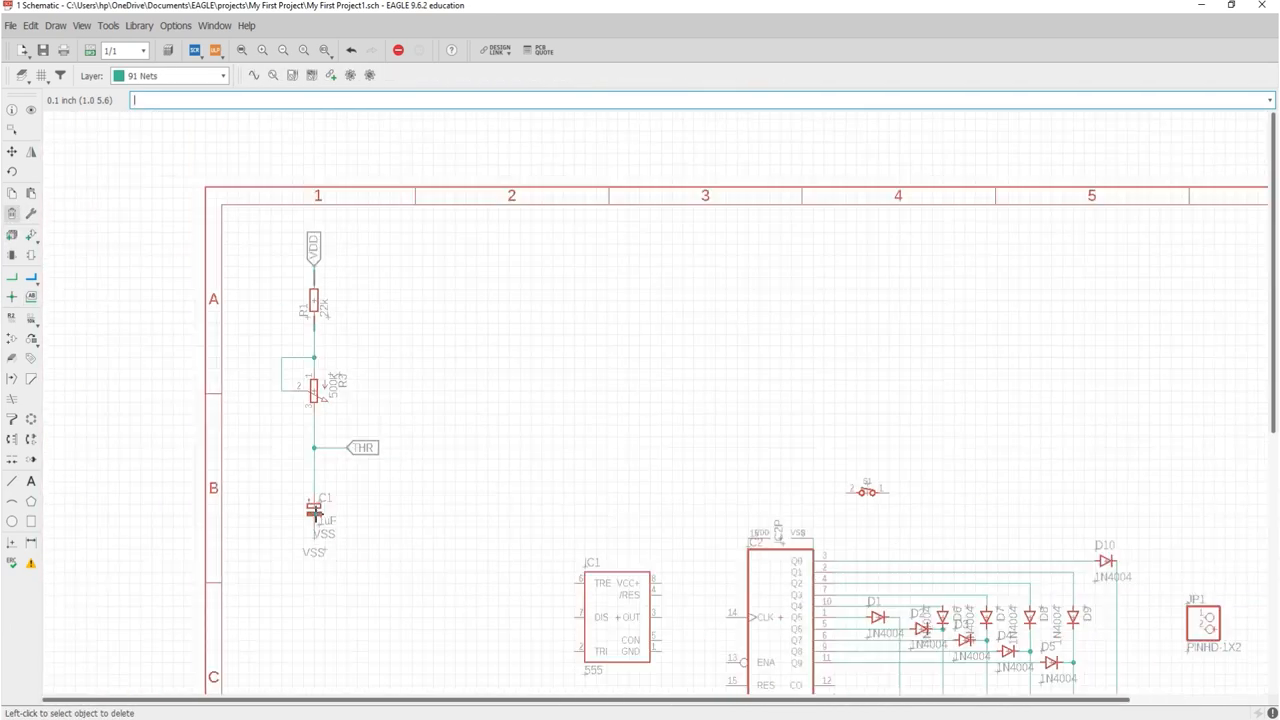
scroll(320, 596, "up", 3)
left_click(333, 452)
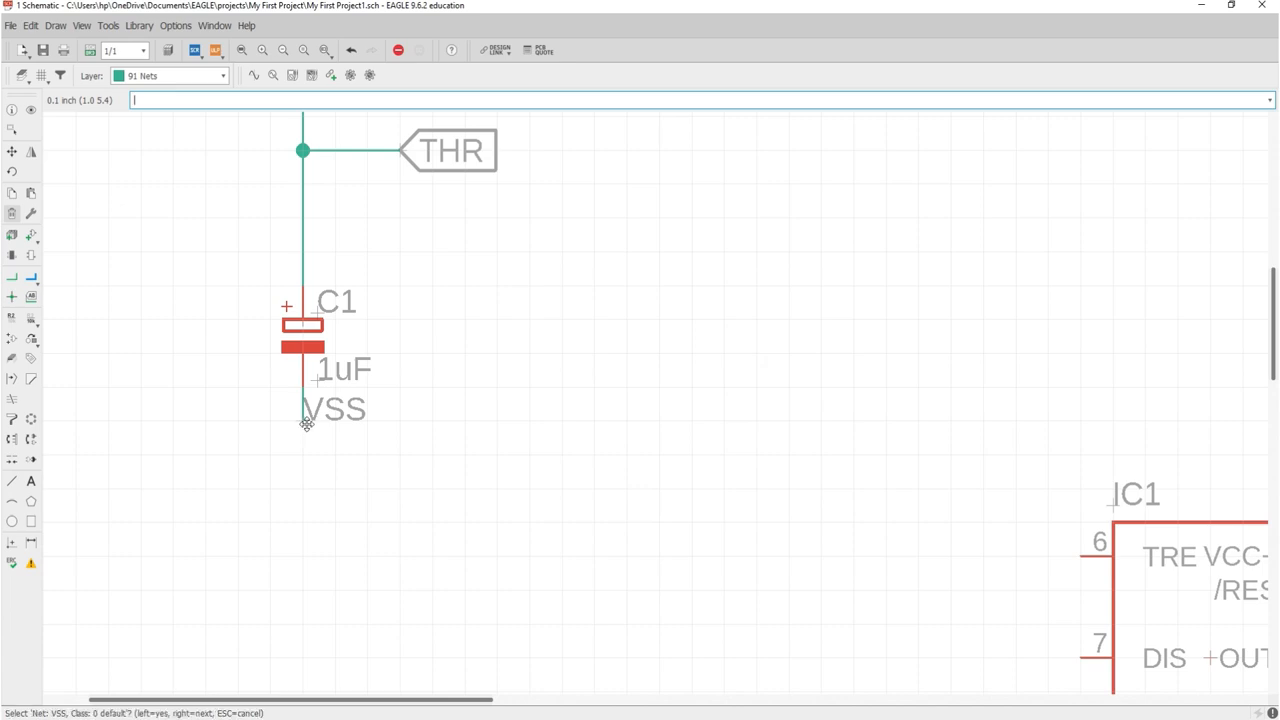
left_click(306, 423)
Attach a vertical VSS cross-reference label to the lower end of the net below capacitor C1.
left_click(31, 296)
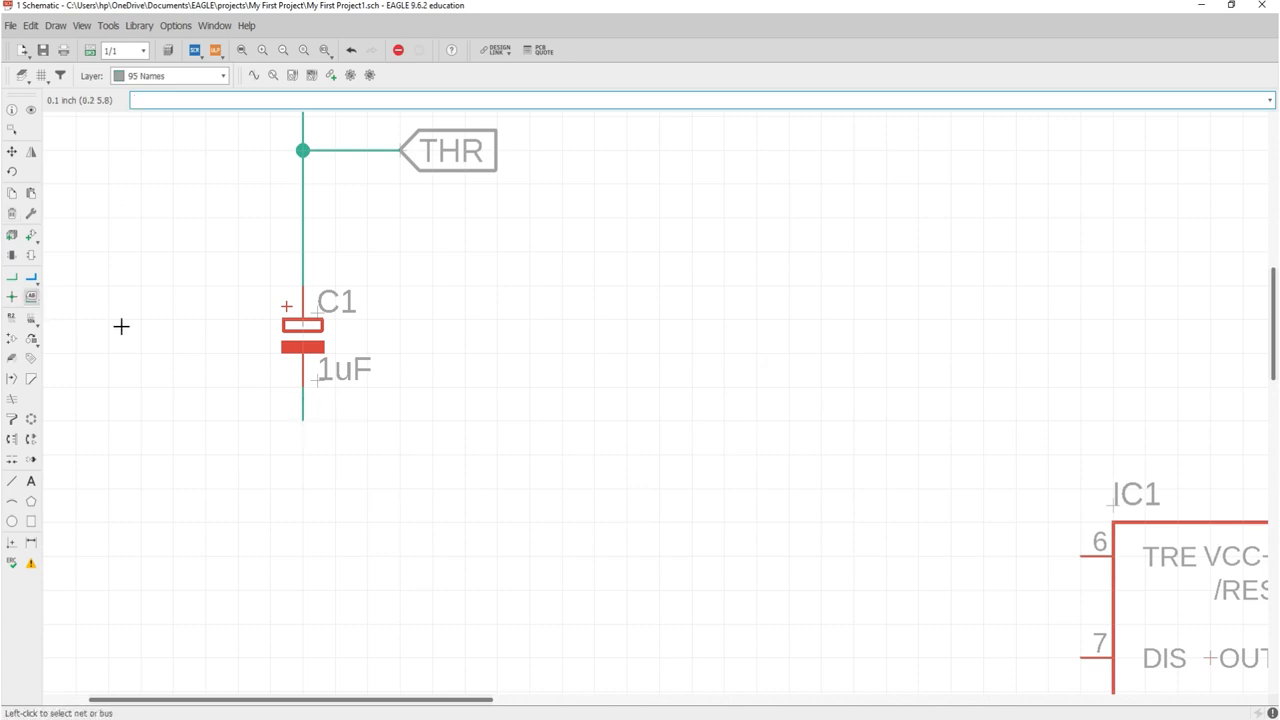
left_click(304, 410)
right_click(301, 458)
right_click(301, 458)
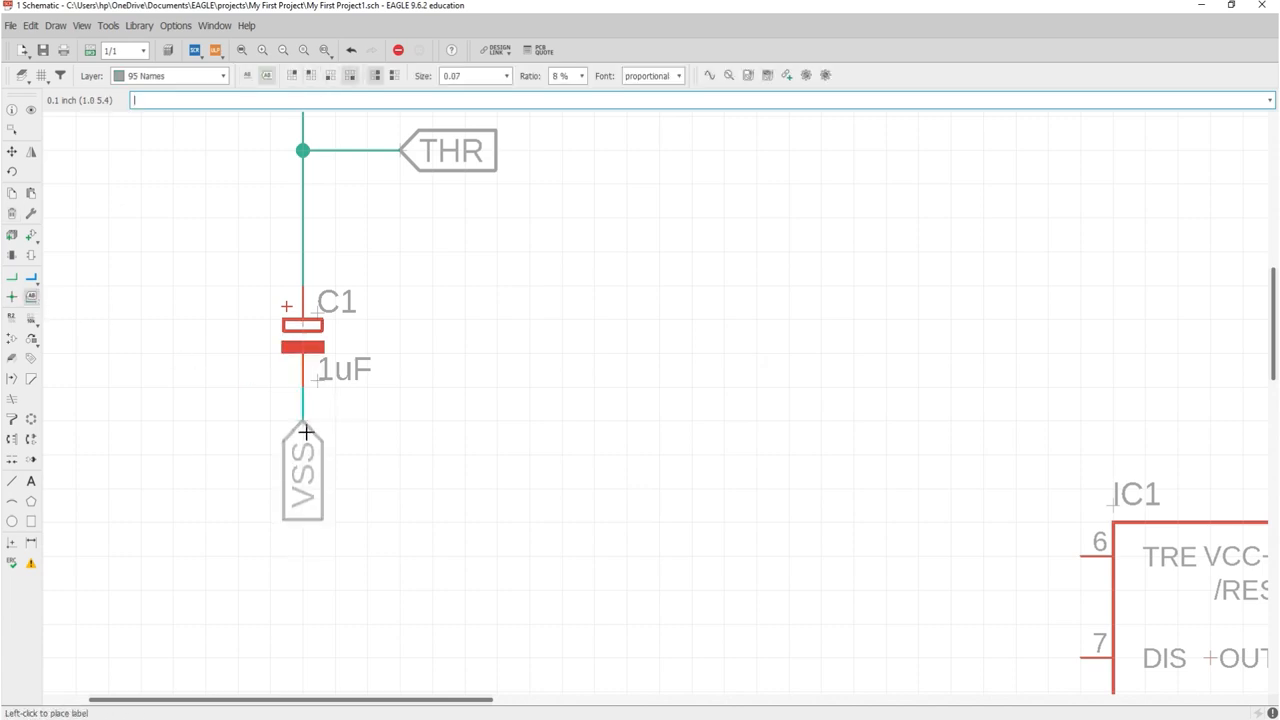
left_click(304, 429)
scroll(303, 450, "down", 6)
scroll(303, 450, "down", 3)
scroll(323, 271, "up", 8)
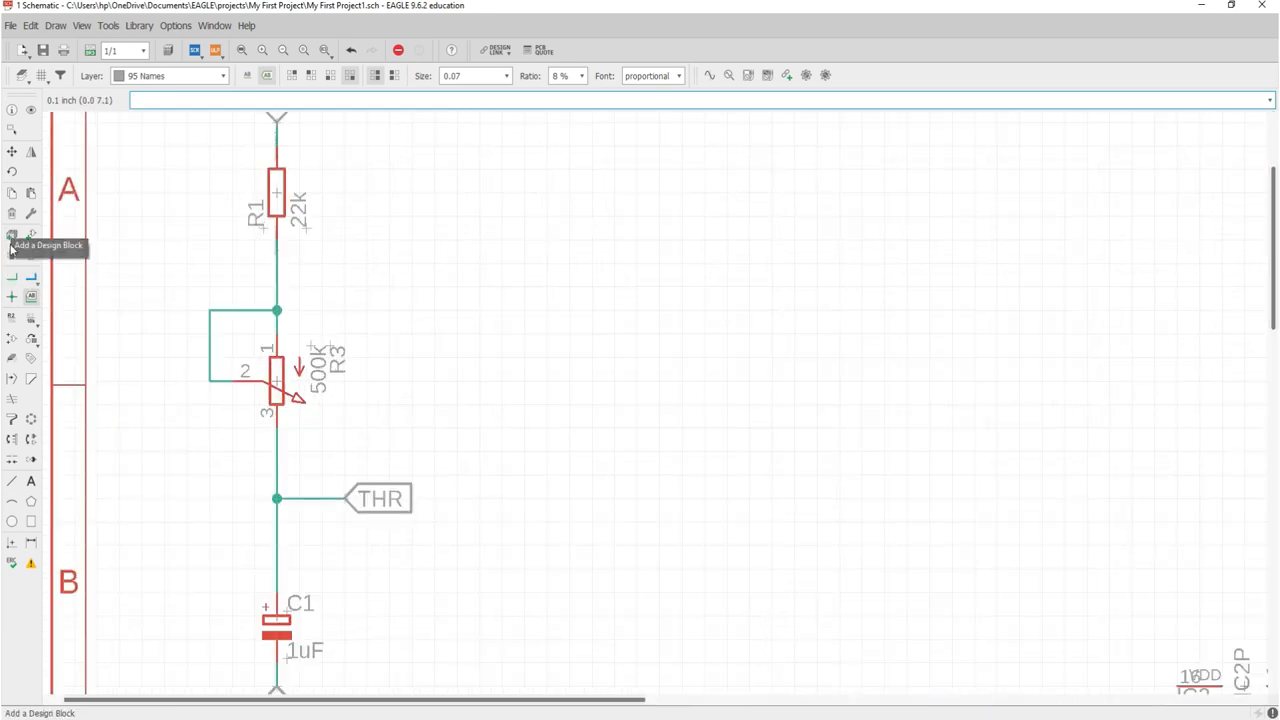
Draw a net stub about 0.3 inch long rightward from the junction between R1 and R3 and attach a cross-reference label to its open end.
left_click(12, 283)
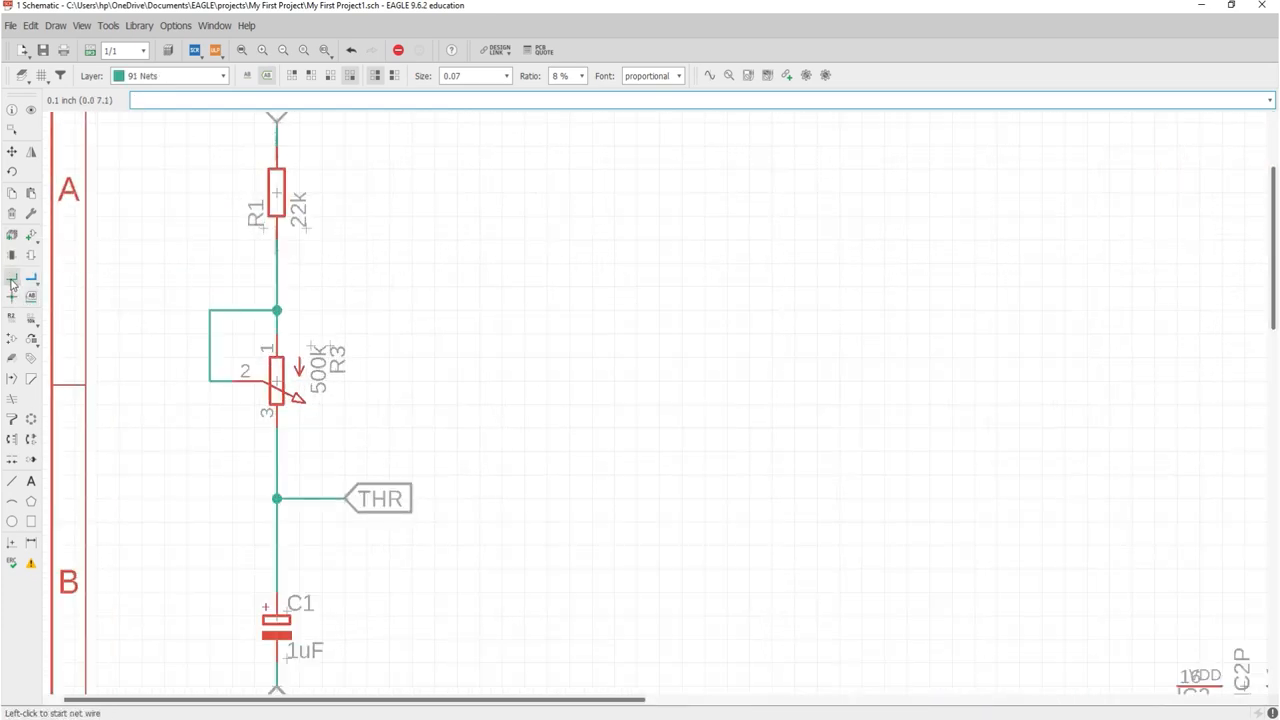
scroll(257, 252, "up", 2)
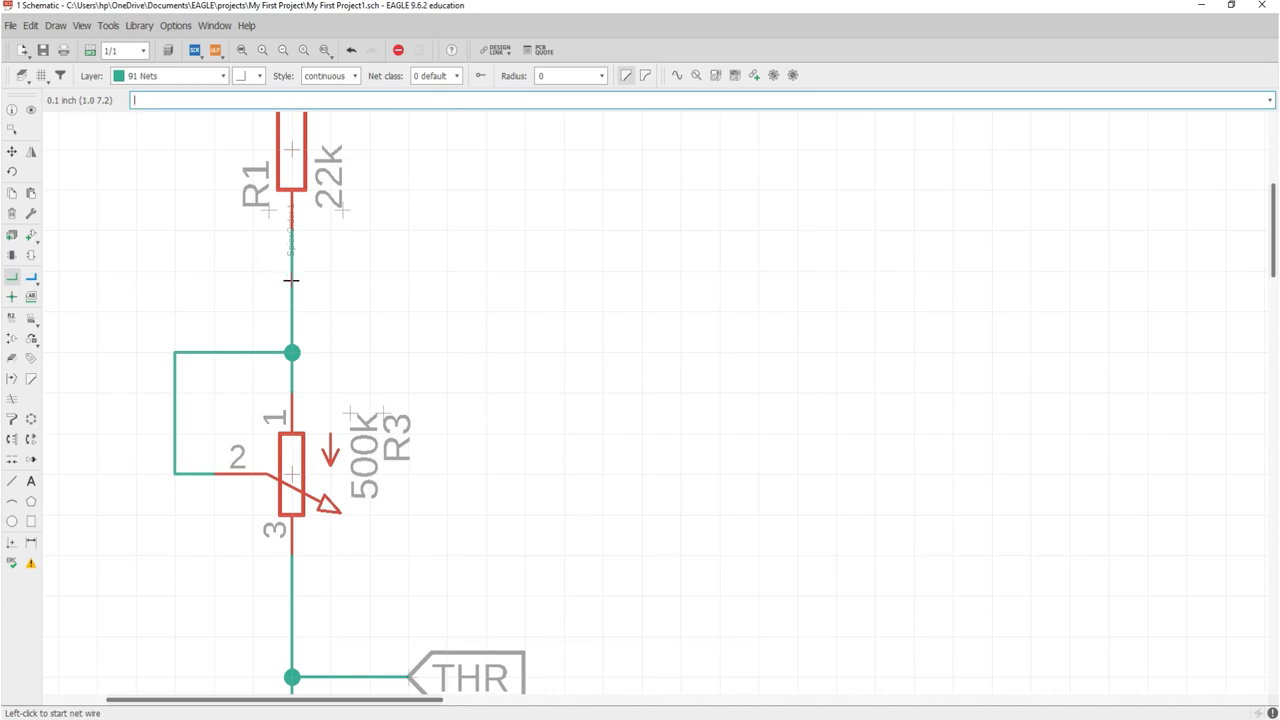
left_click(291, 352)
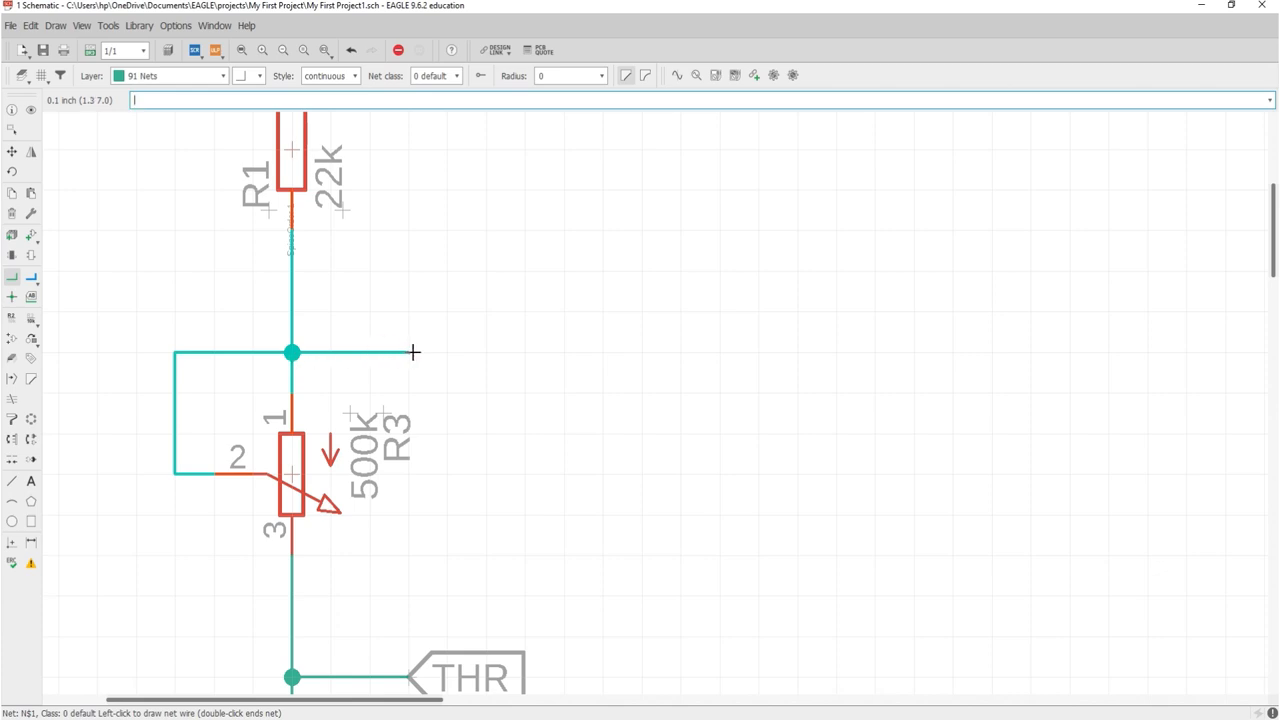
double_click(411, 352)
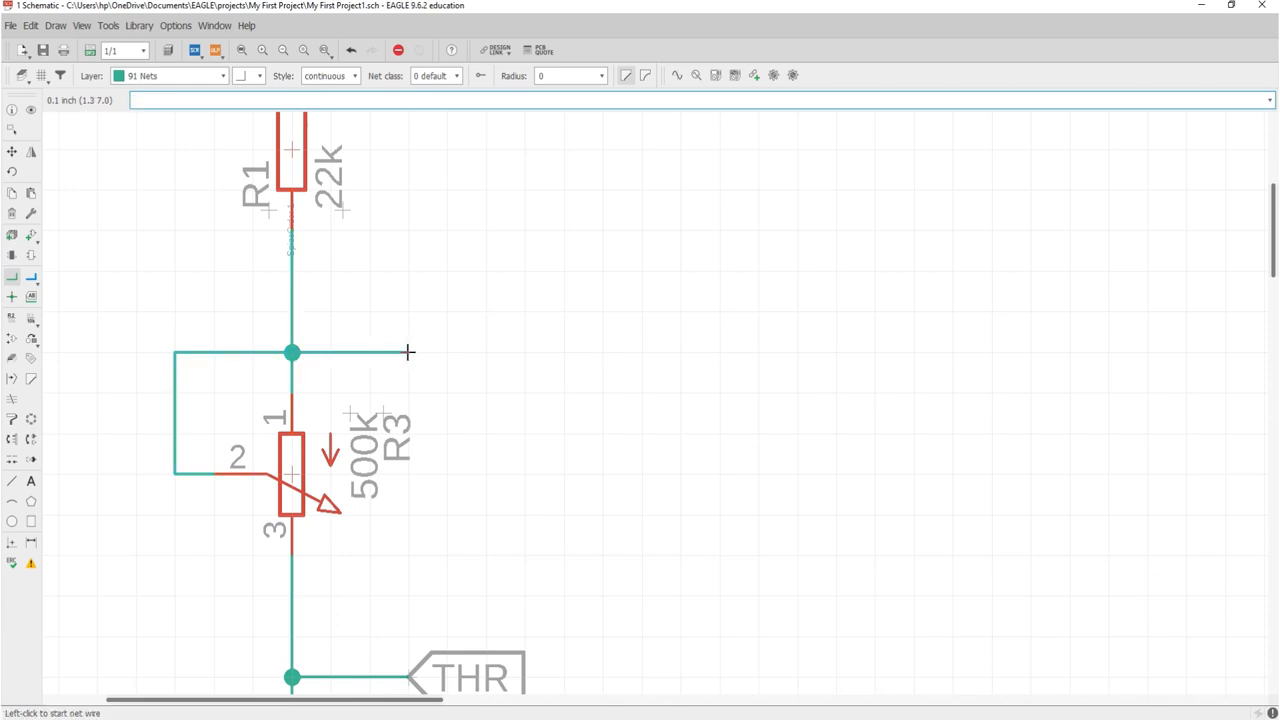
left_click(31, 296)
left_click(411, 352)
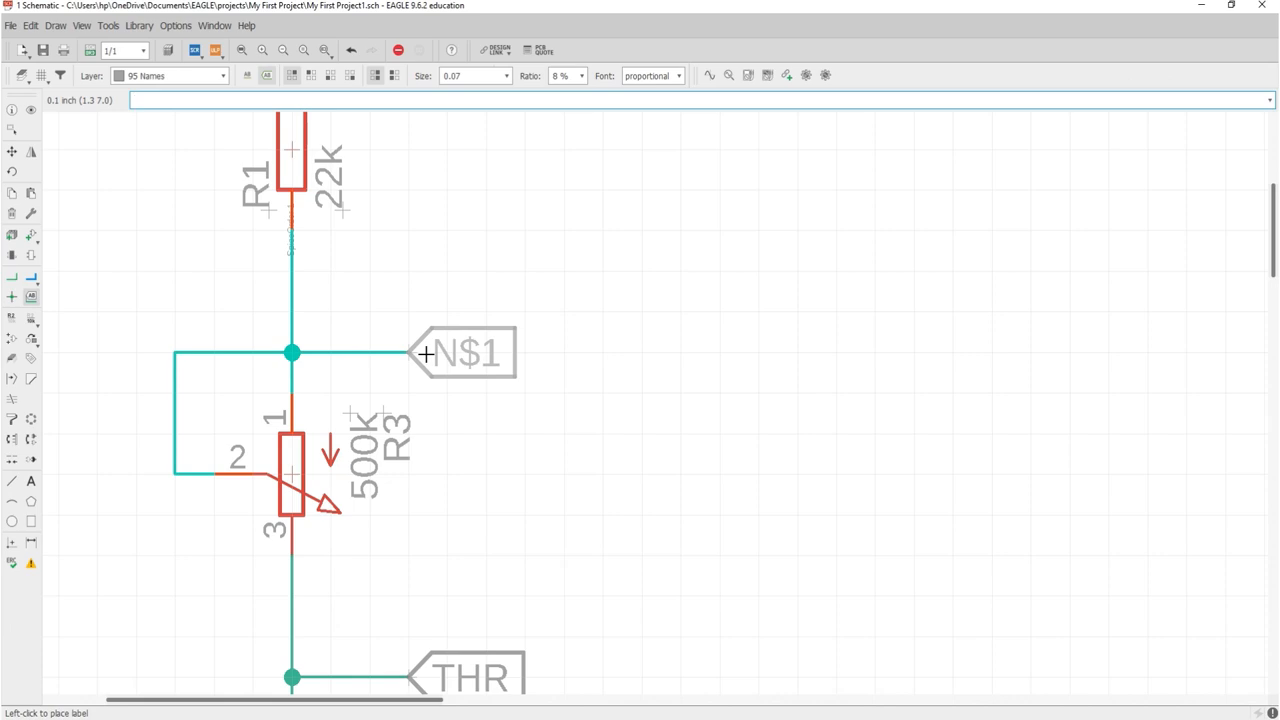
left_click(426, 354)
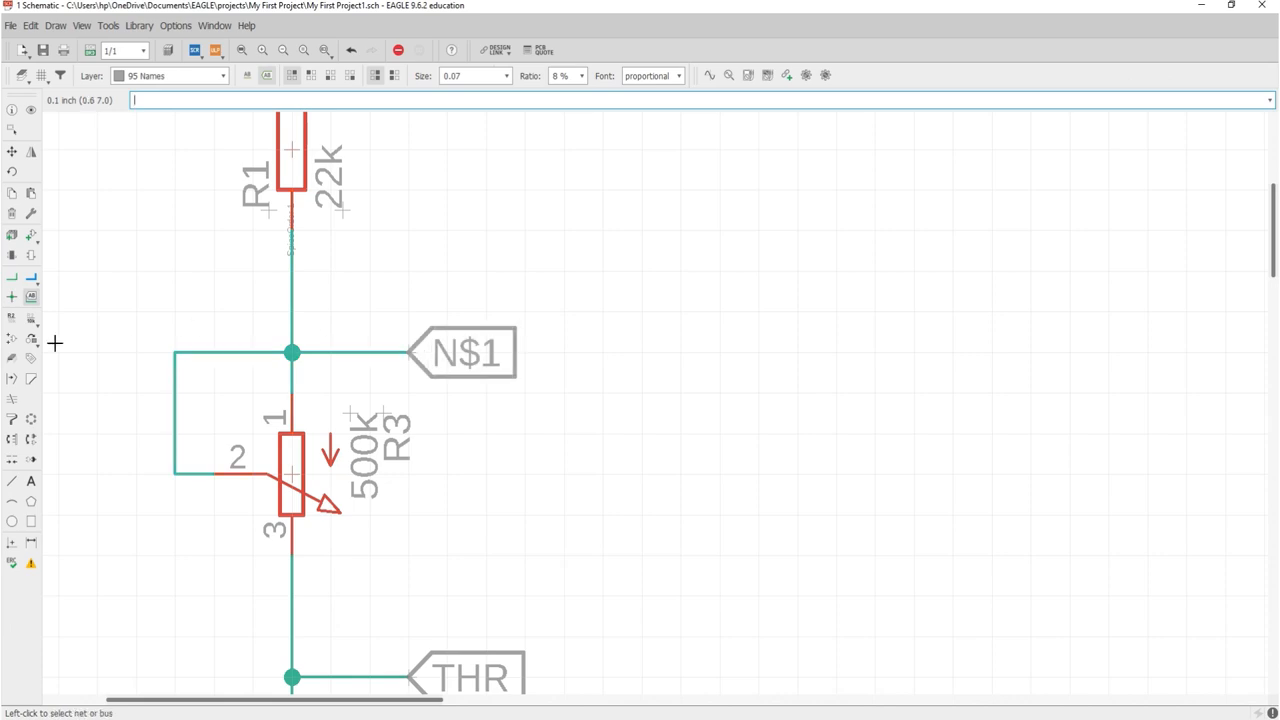
Rename the net between R1 and R3 to DIS.
left_click(10, 320)
left_click(408, 358)
left_click(408, 358)
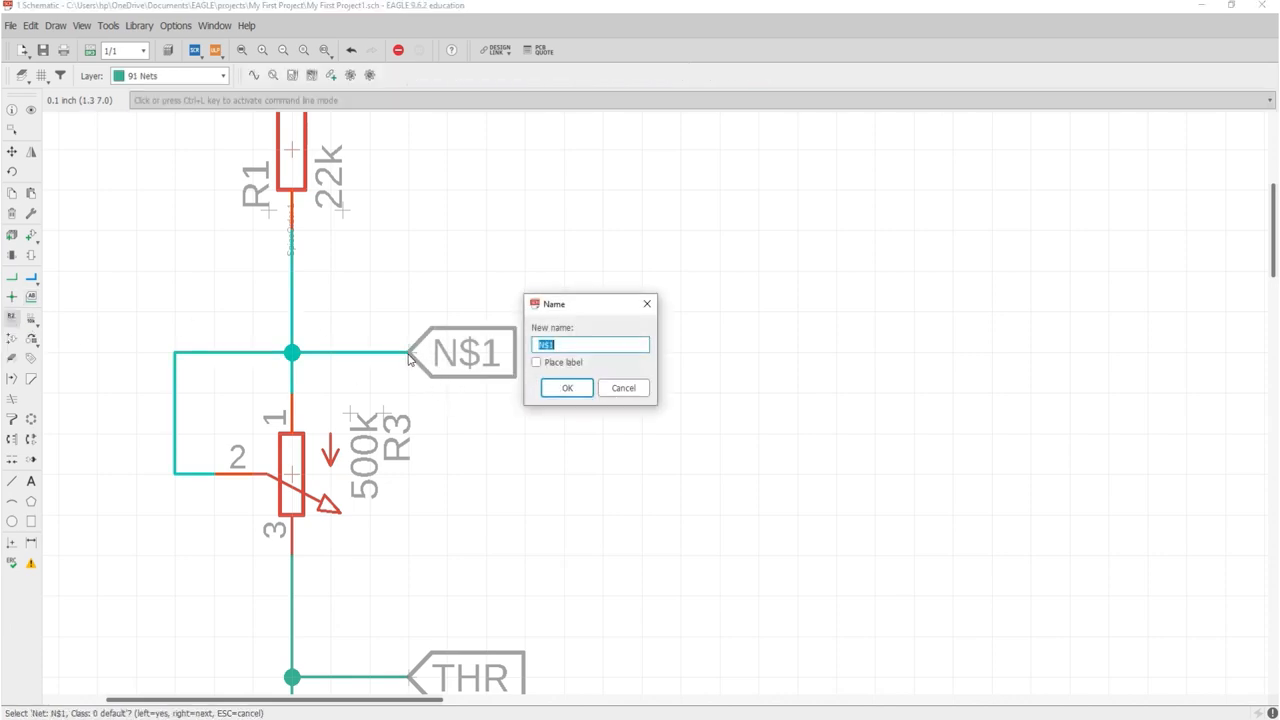
type("DIS")
key("Return")
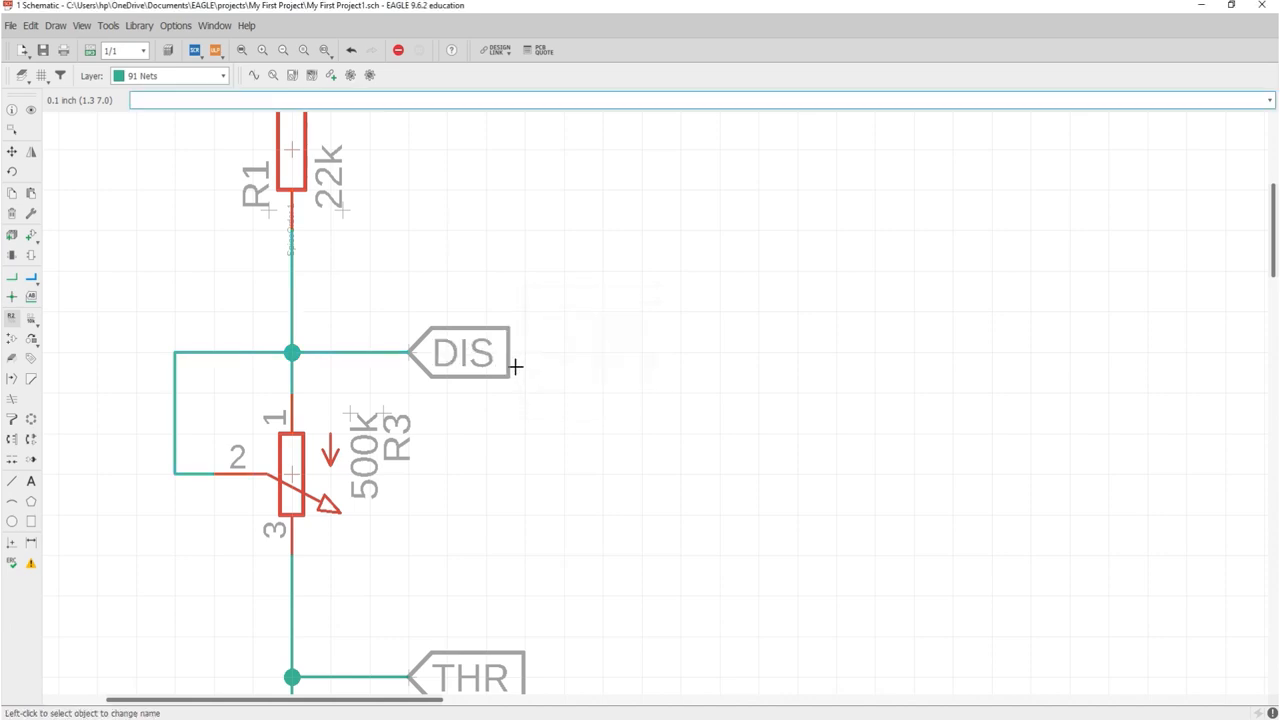
Draw a closed rectangular line frame about 1.6 by 3.6 inches around the R1, R3 and C1 circuit.
scroll(400, 410, "down", 5)
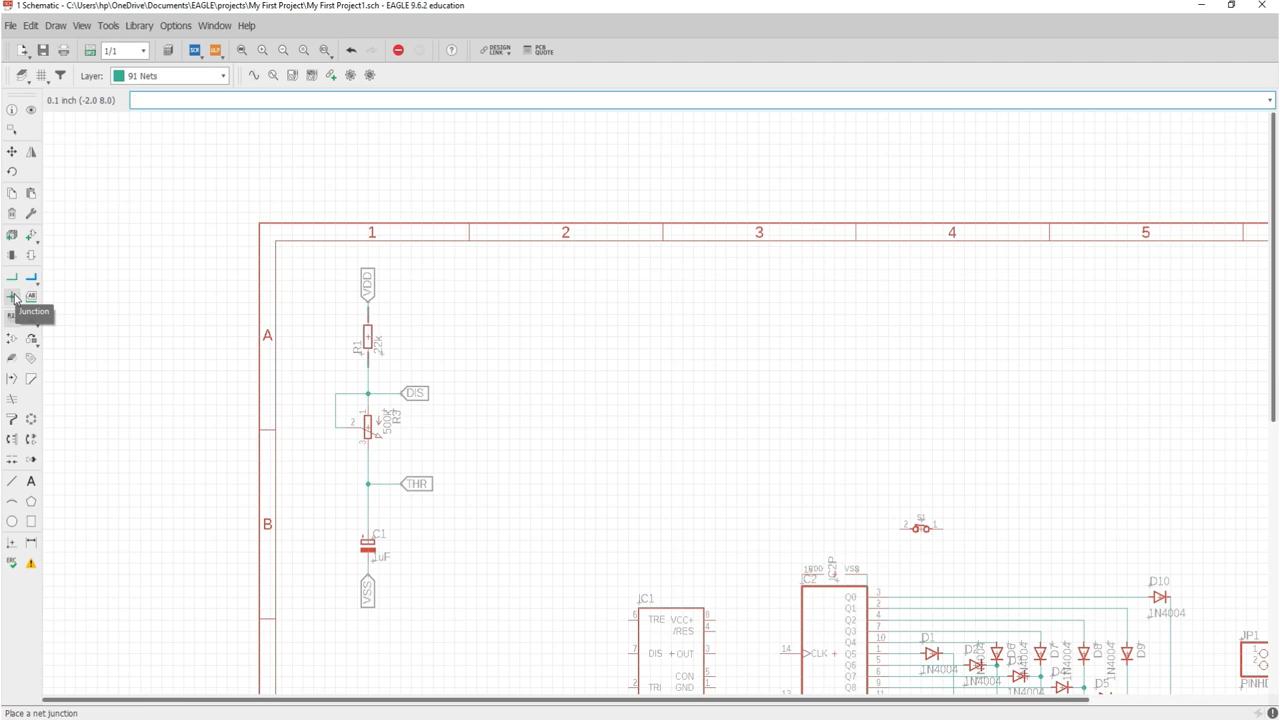
left_click(12, 481)
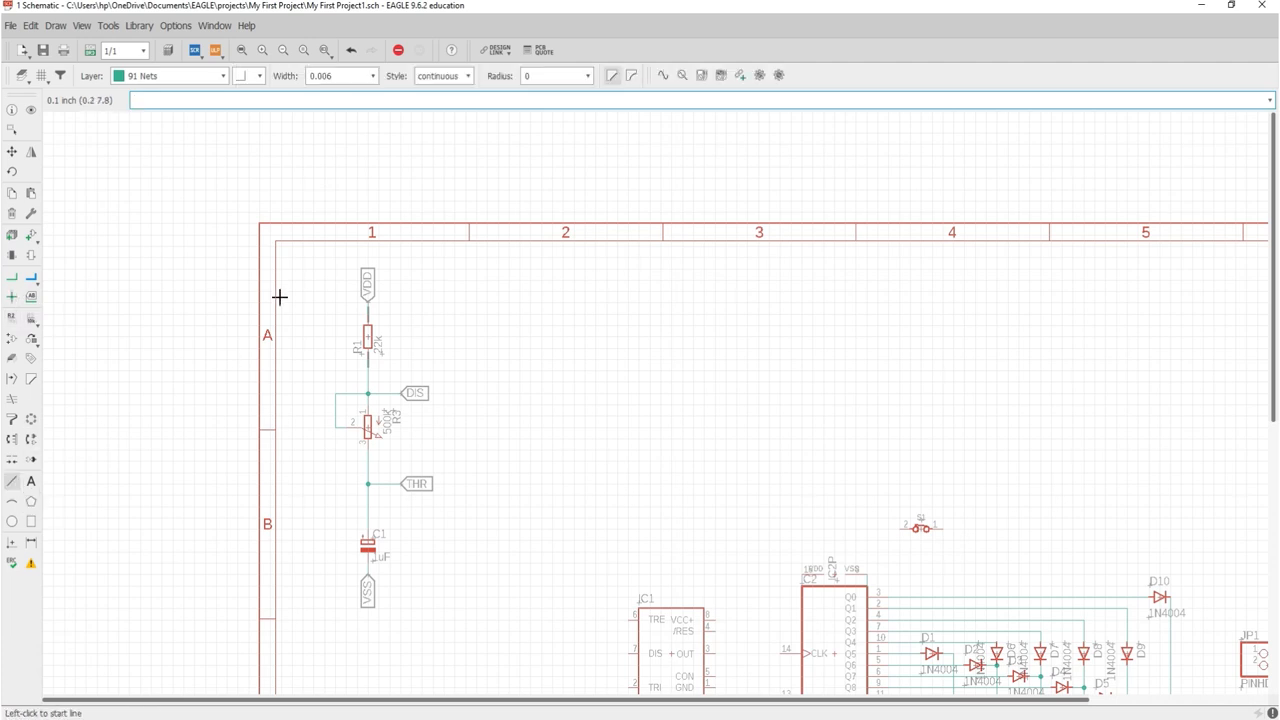
scroll(290, 277, "up", 4)
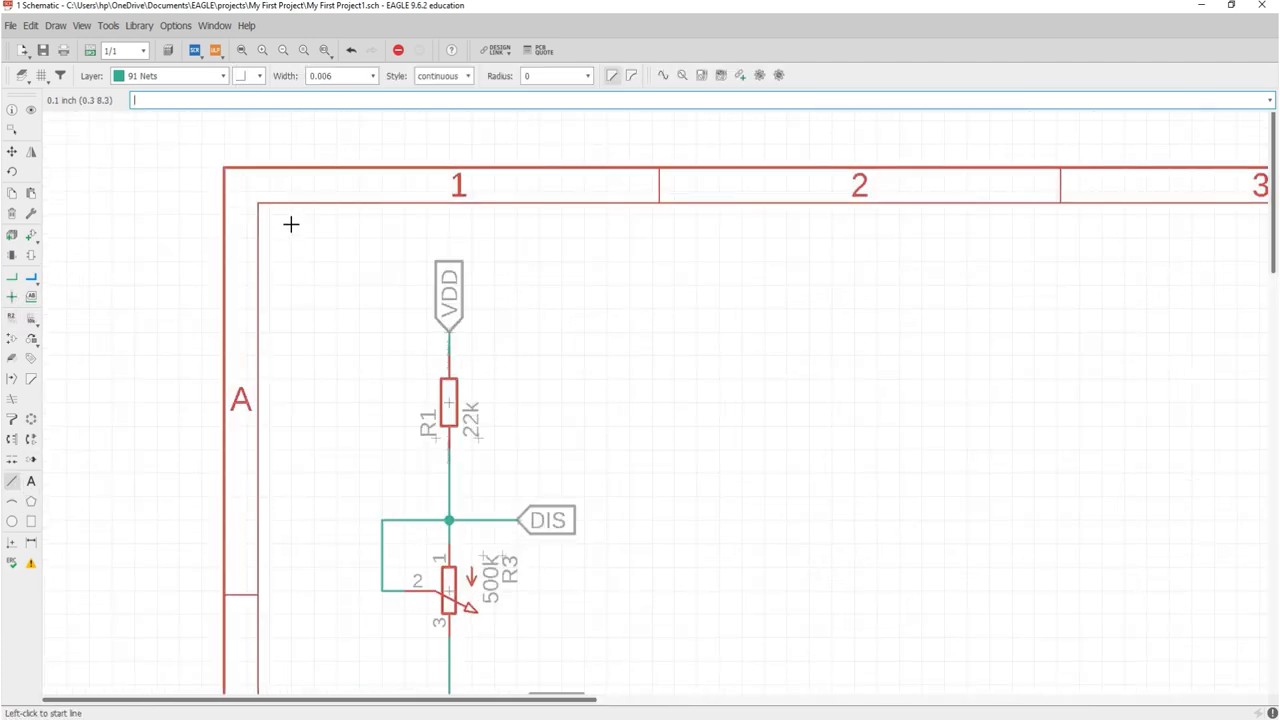
left_click(291, 238)
scroll(290, 250, "down", 6)
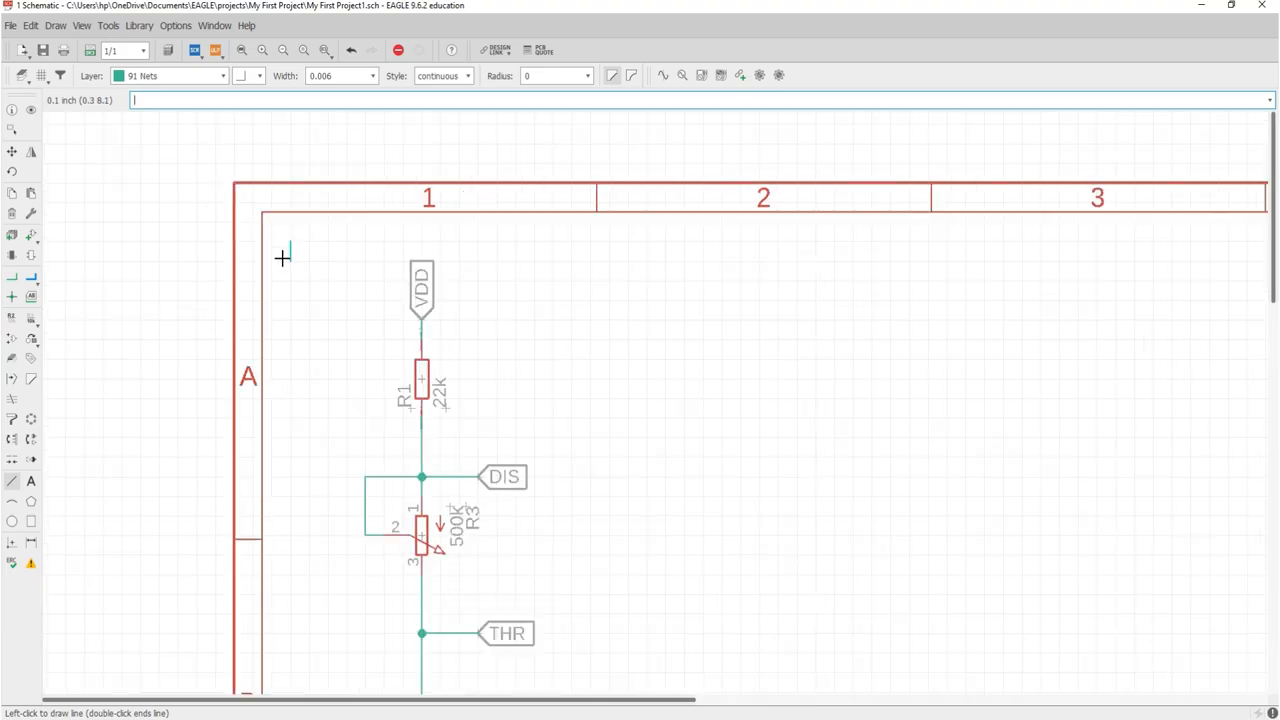
scroll(320, 524, "up", 5)
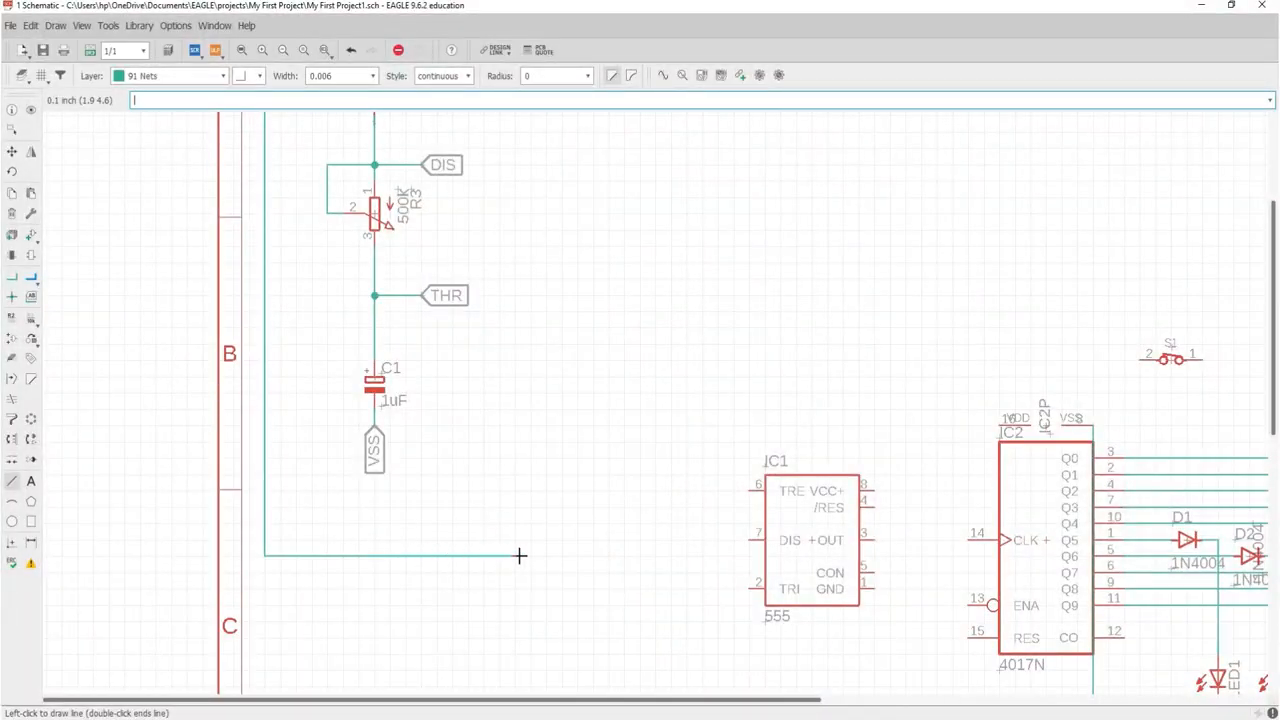
scroll(518, 555, "down", 5)
scroll(500, 351, "up", 3)
scroll(403, 360, "up", 2)
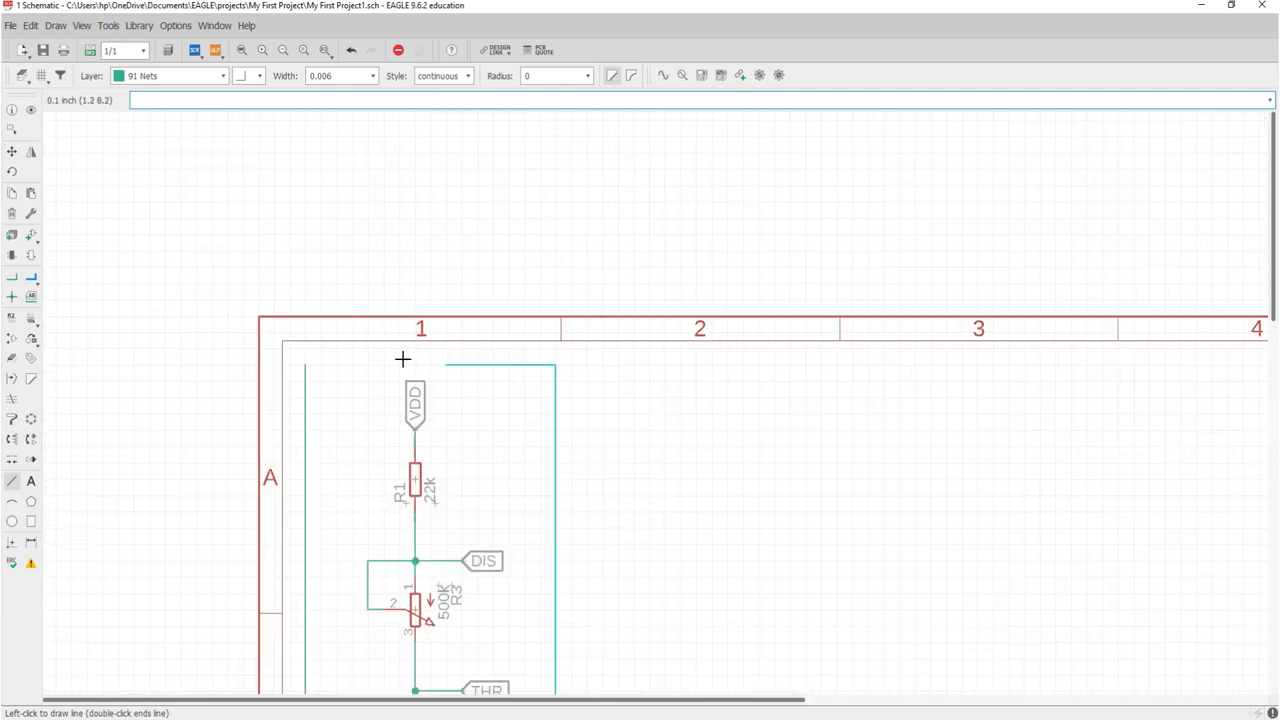
double_click(305, 368)
scroll(309, 366, "down", 5)
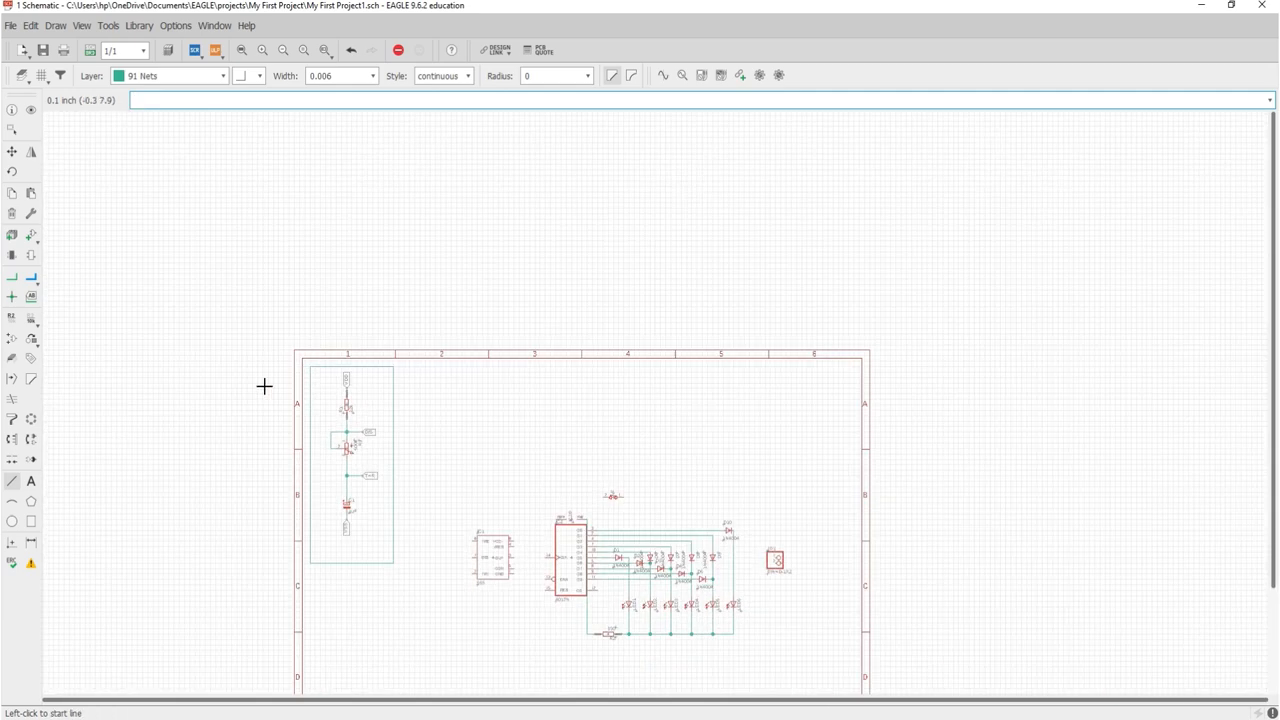
Add the text "Passive Component" inside the frame, just above its bottom edge.
left_click(31, 481)
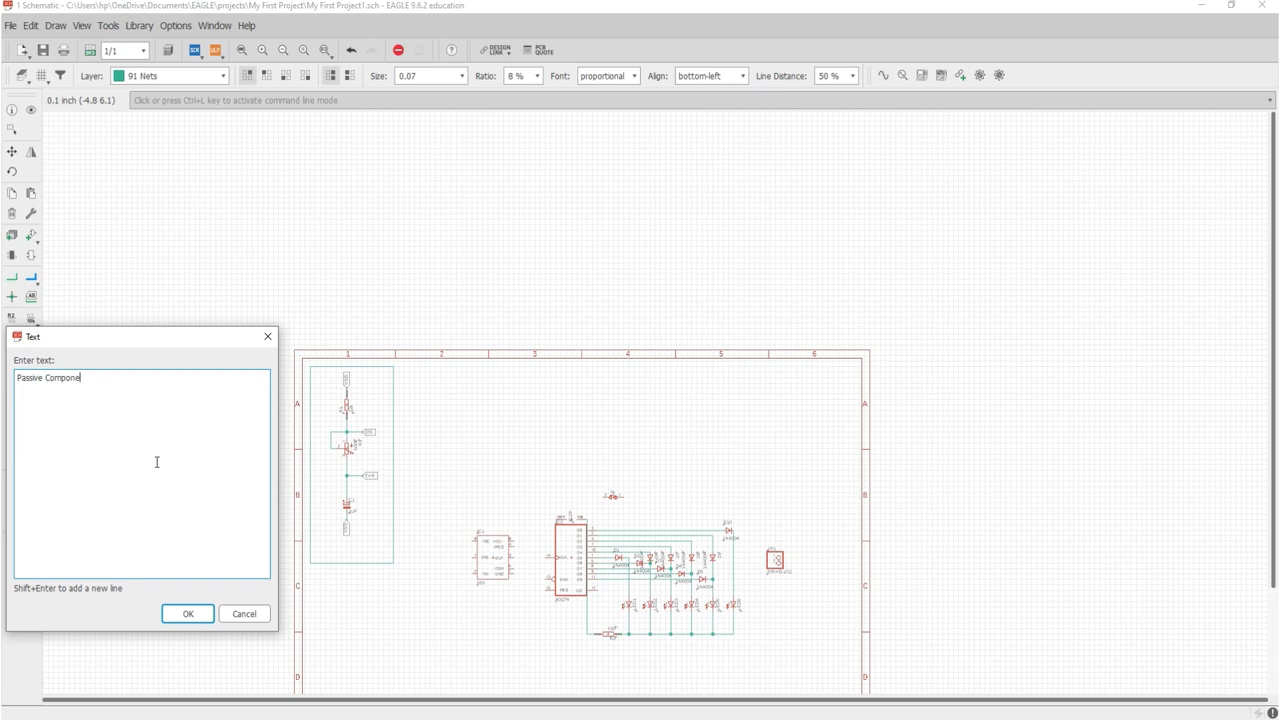
left_click(187, 614)
scroll(352, 569, "up", 2)
scroll(350, 570, "up", 3)
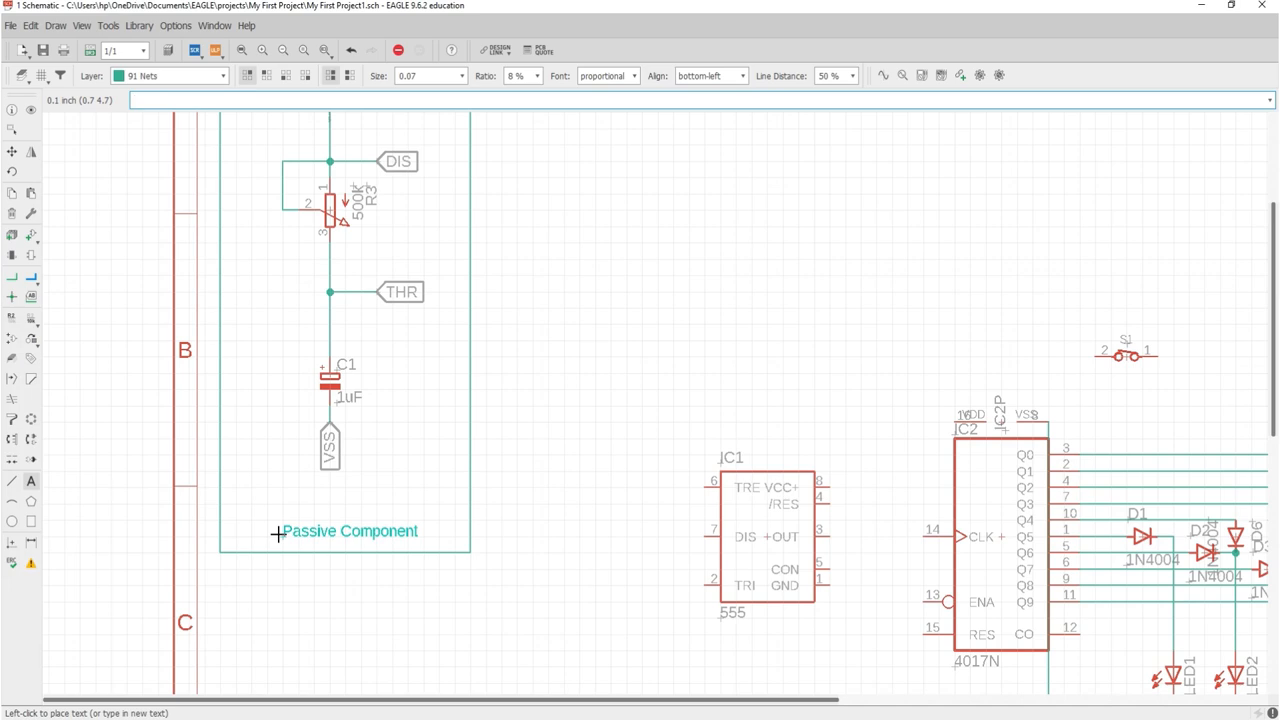
left_click(277, 535)
Draw a line box about 1.0 by 0.3 inch around the Passive Component text, standing on the frame's bottom edge.
left_click(12, 481)
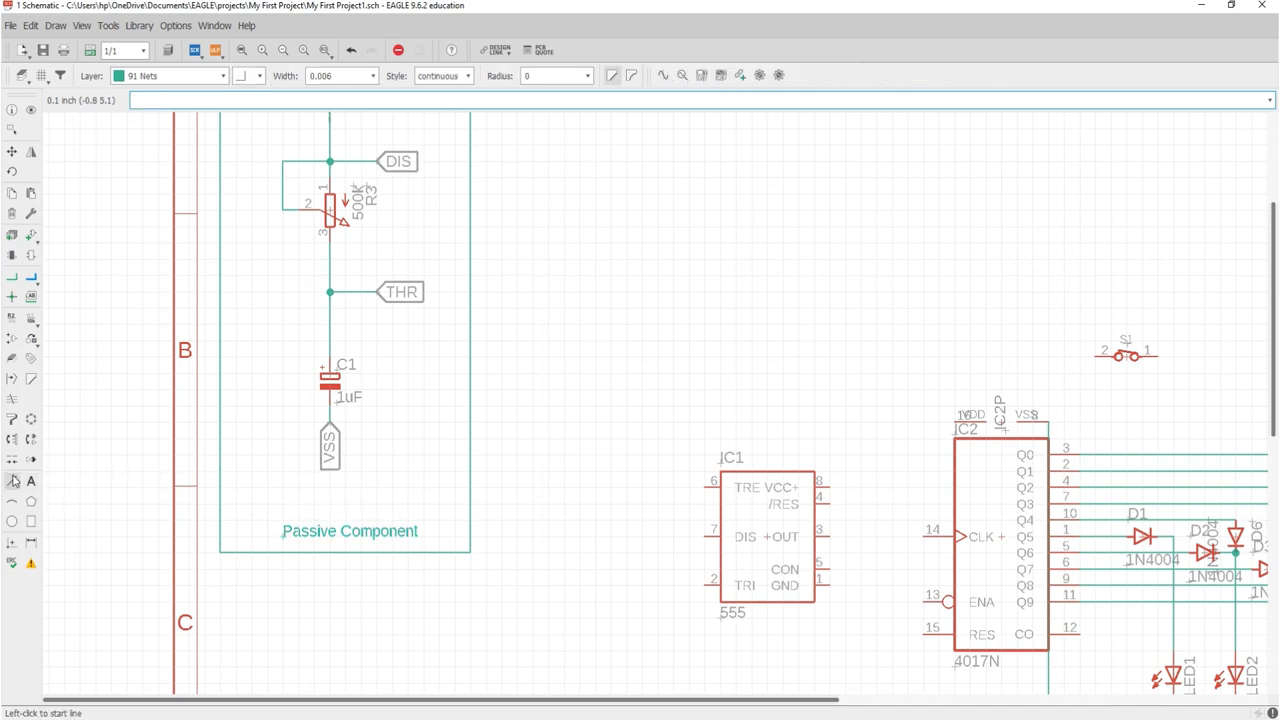
left_click(266, 549)
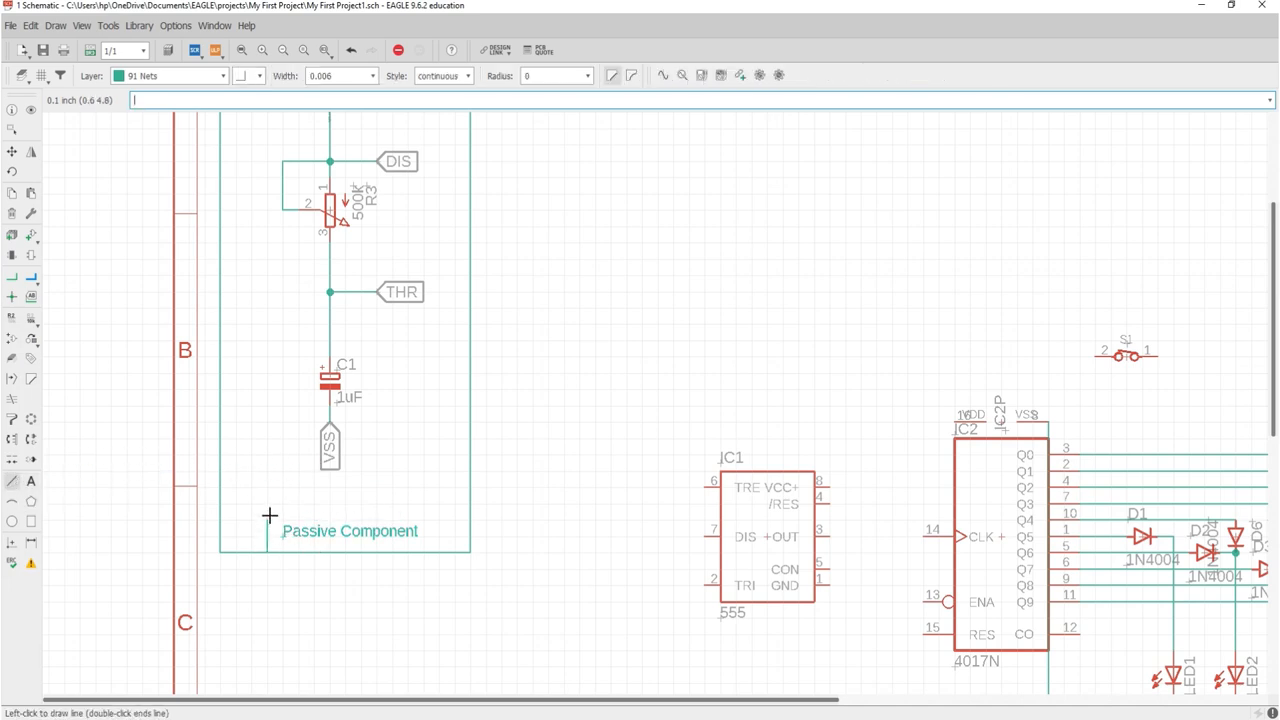
left_click(267, 504)
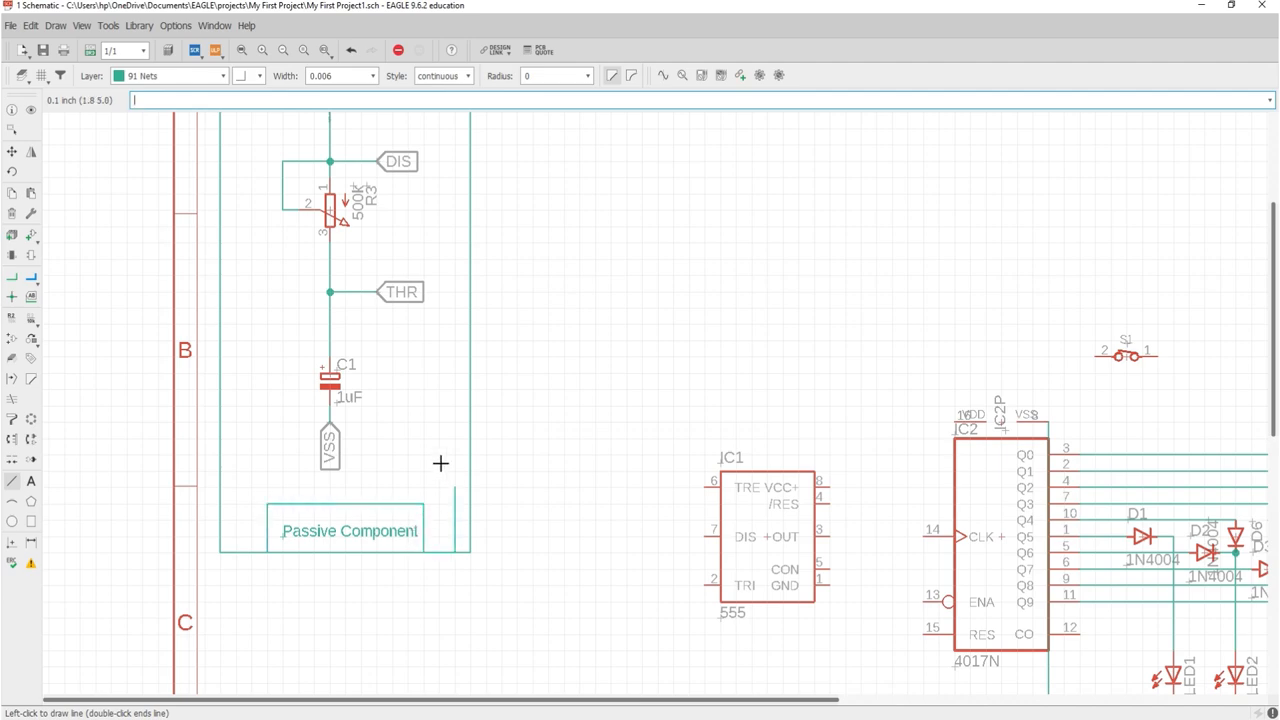
double_click(423, 552)
Move the 555 timer IC1 up into the empty sheet area beside the Passive Component frame, near the top of column 2.
scroll(423, 552, "down", 2)
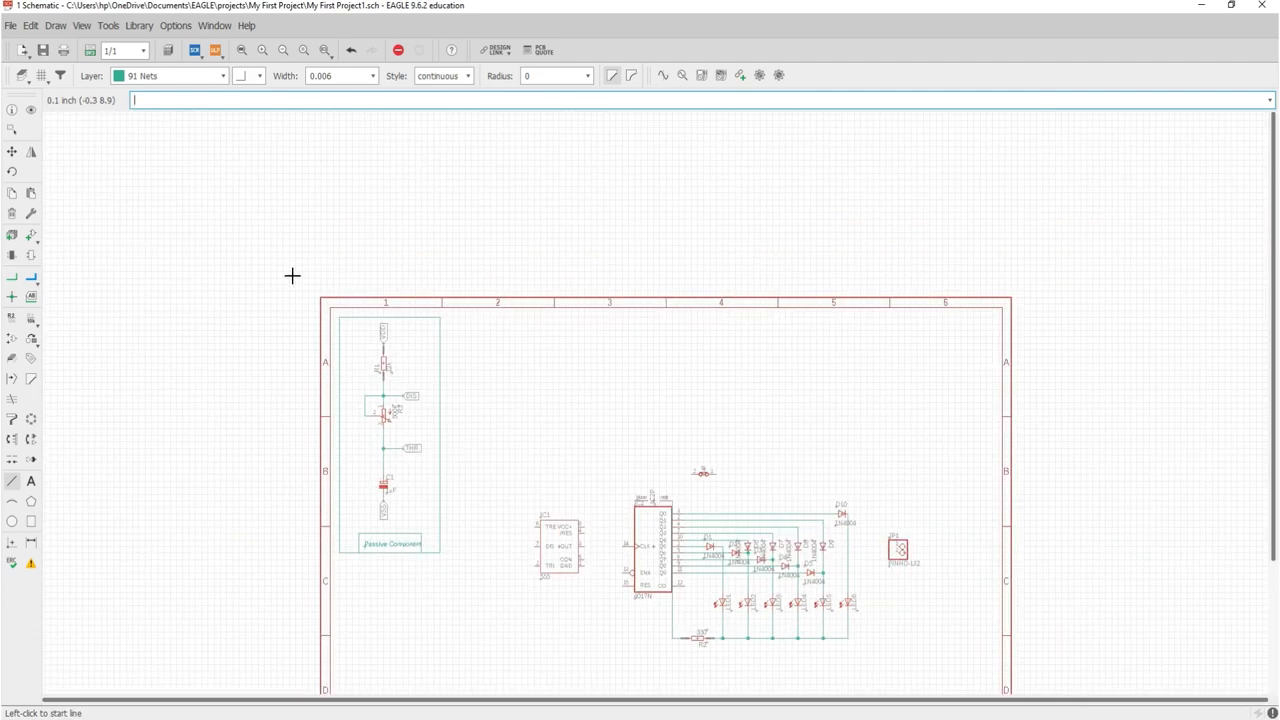
scroll(445, 391, "up", 1)
scroll(445, 391, "up", 1)
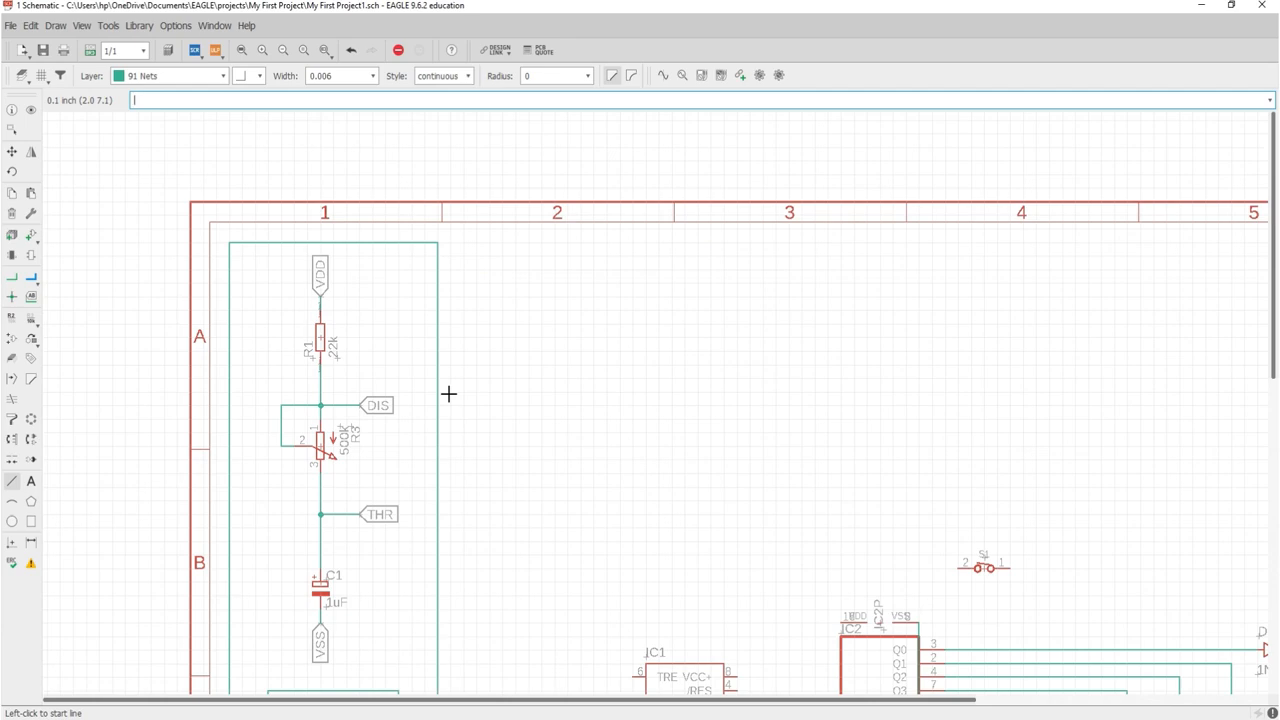
scroll(445, 391, "down", 1)
scroll(409, 401, "down", 3)
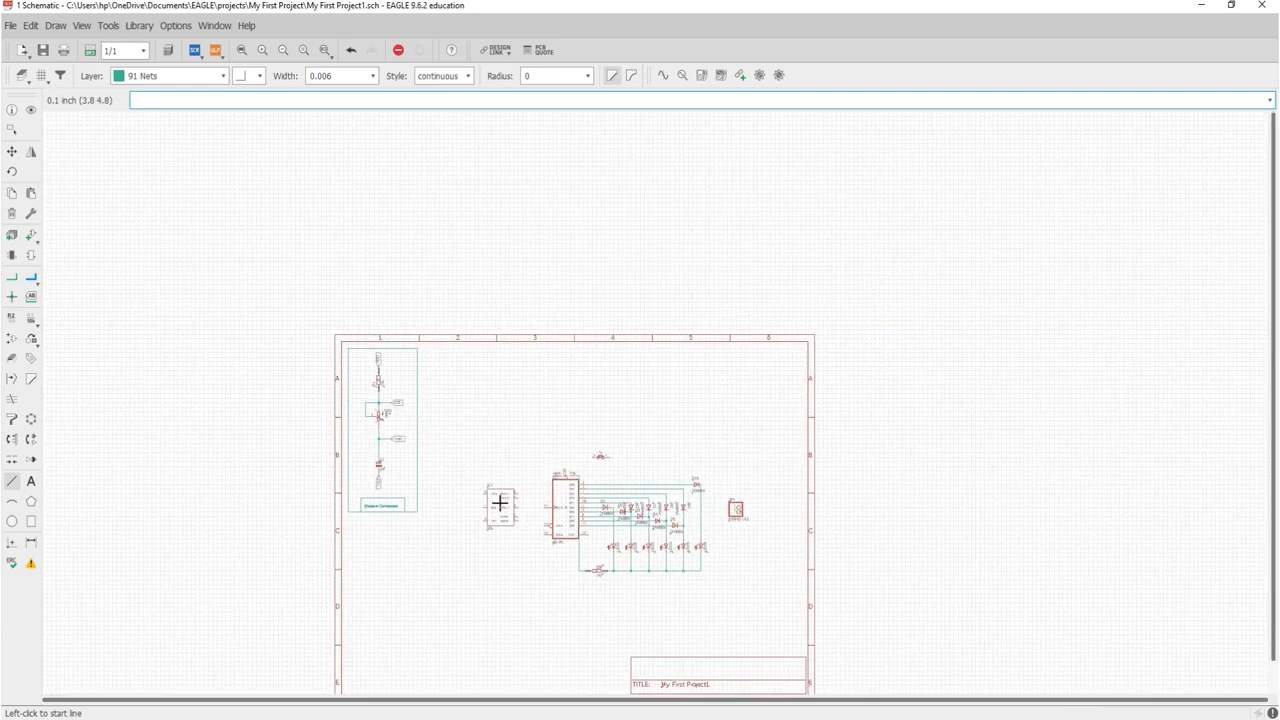
scroll(502, 510, "up", 1)
scroll(503, 502, "up", 1)
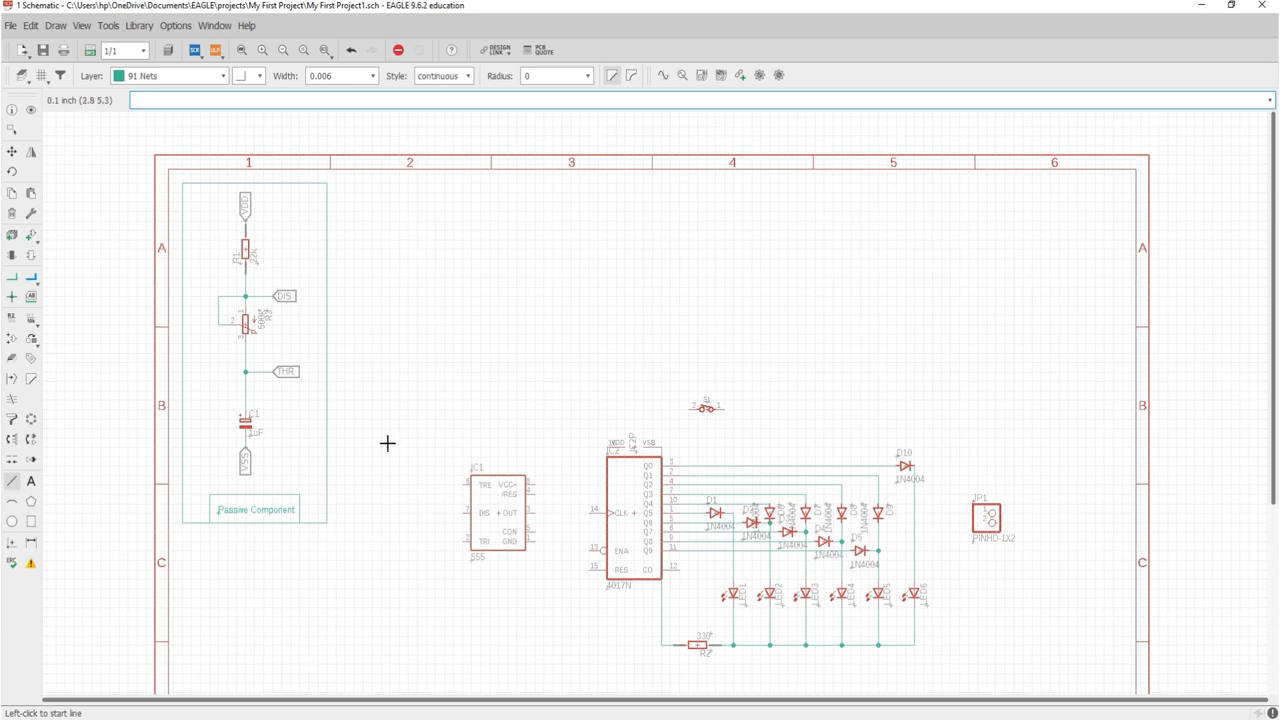
left_click(12, 151)
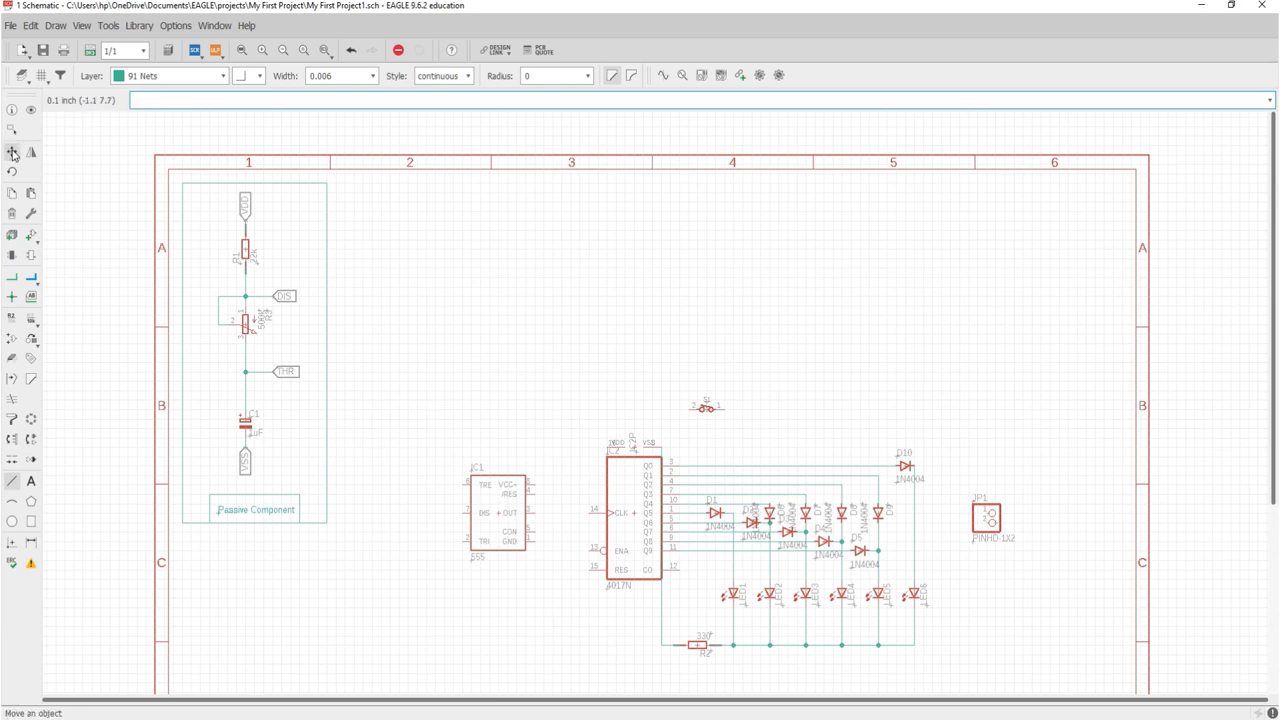
left_click(500, 510)
scroll(479, 250, "up", 2)
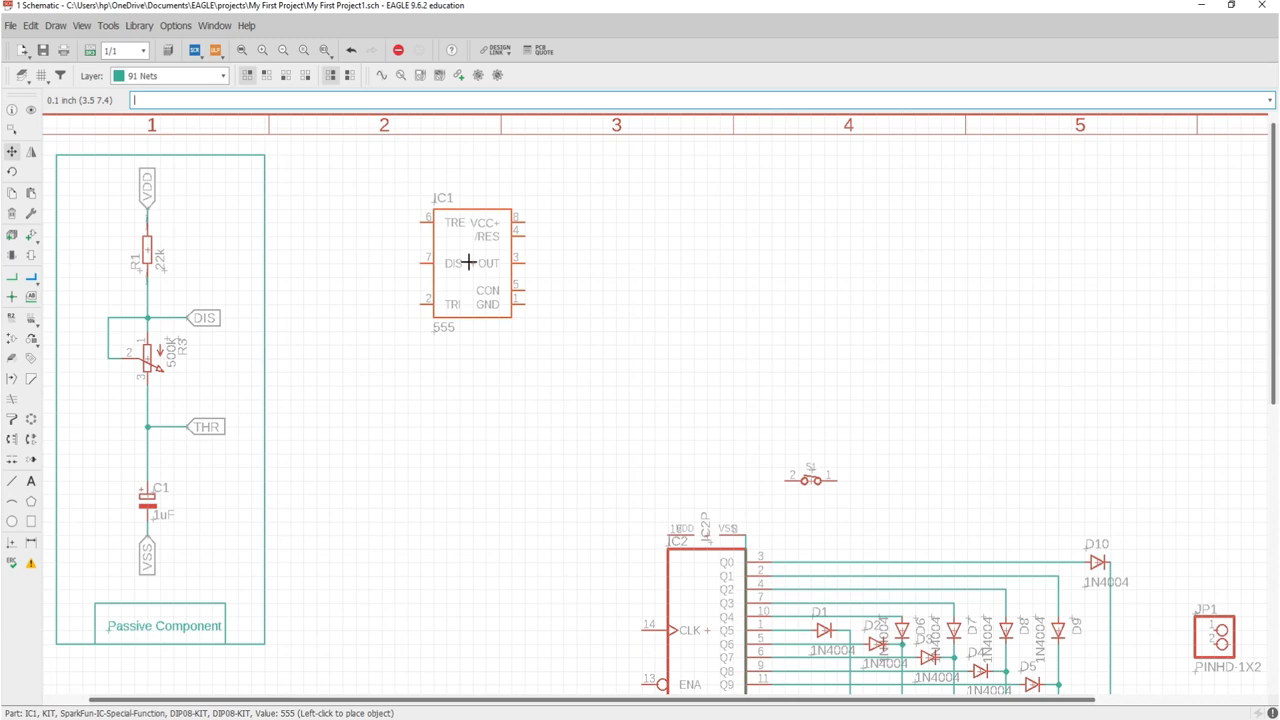
left_click(468, 262)
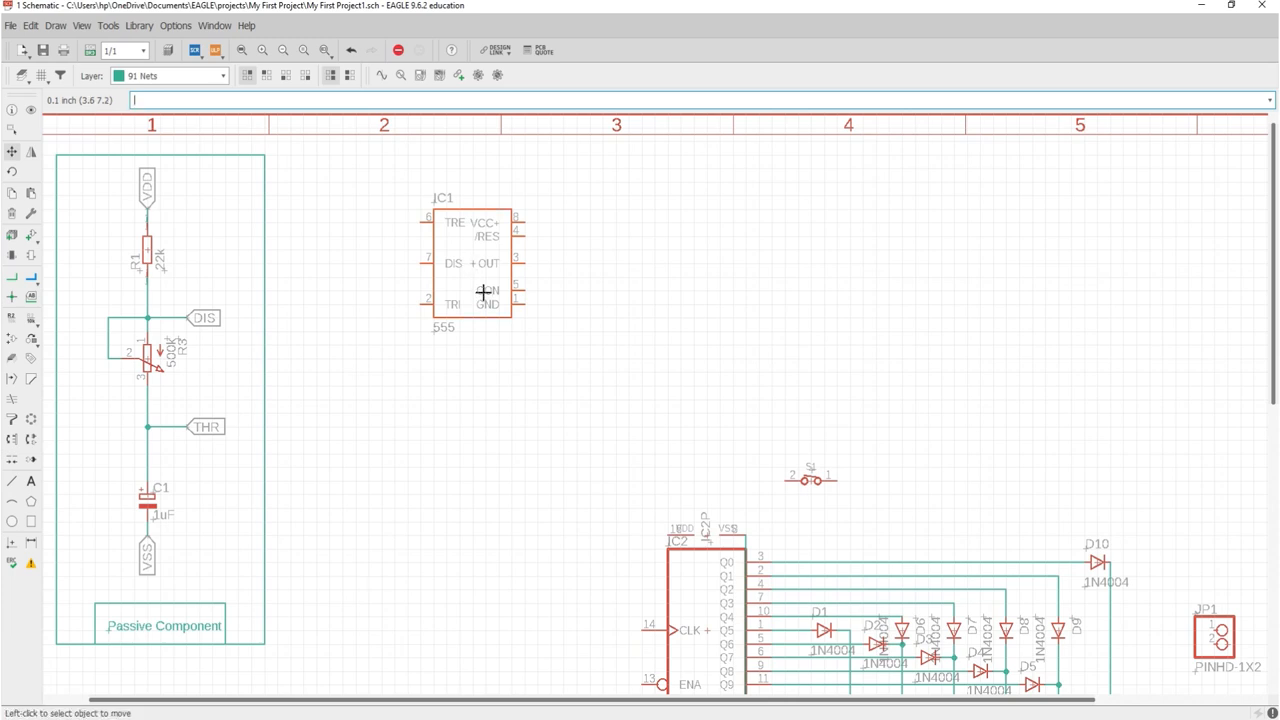
Draw a net stub about 0.2 inch long outward from IC1's pin 6 and attach an outward-facing net label to its free end.
left_click(31, 298)
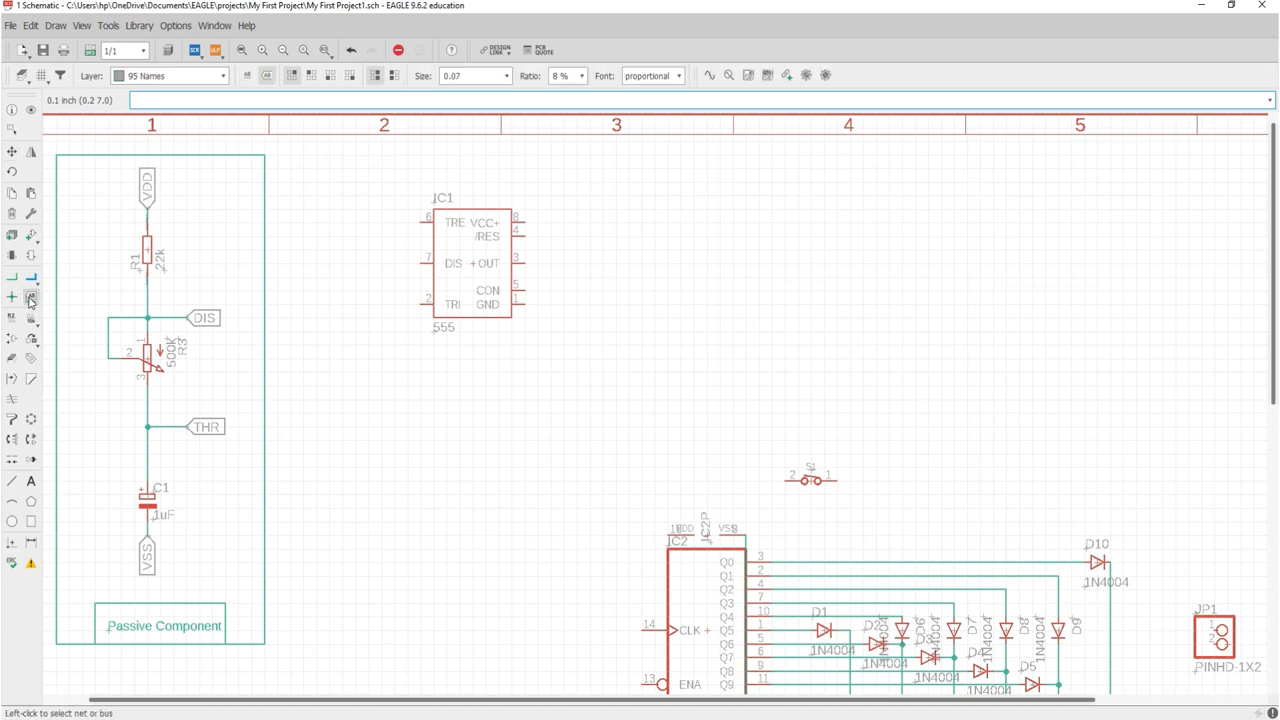
scroll(427, 217, "up", 5)
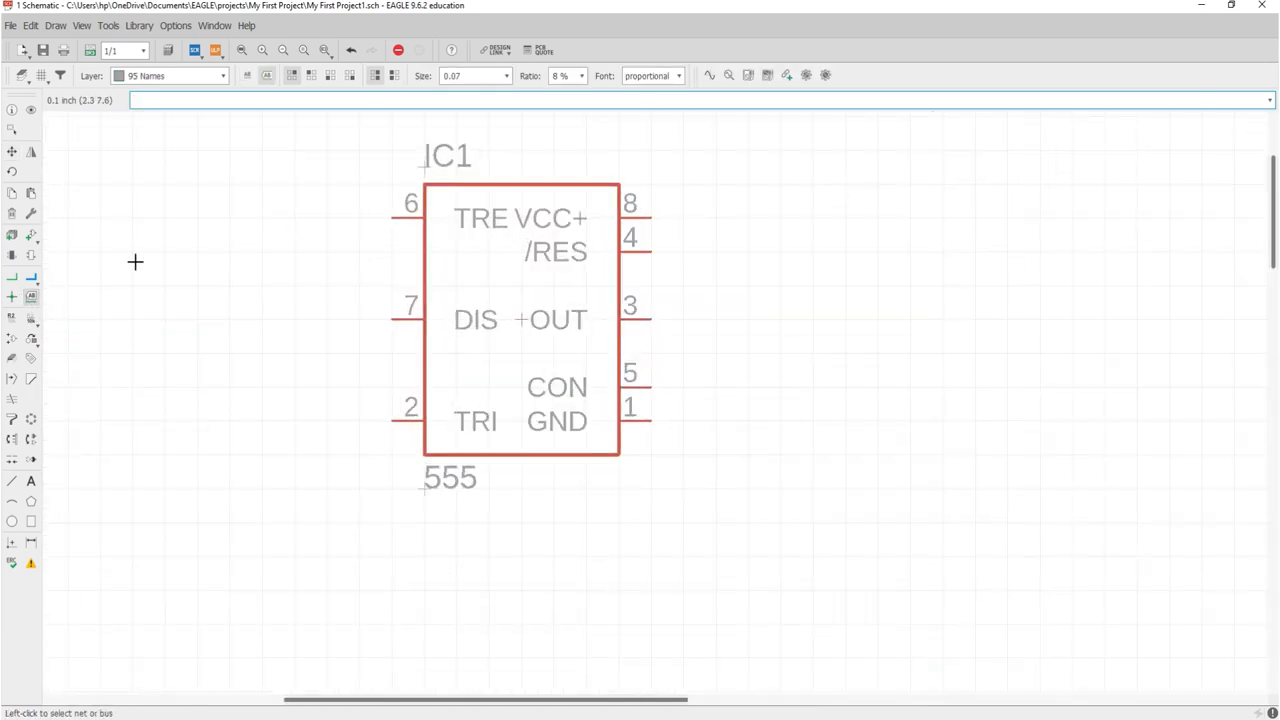
left_click(12, 278)
left_click(376, 217)
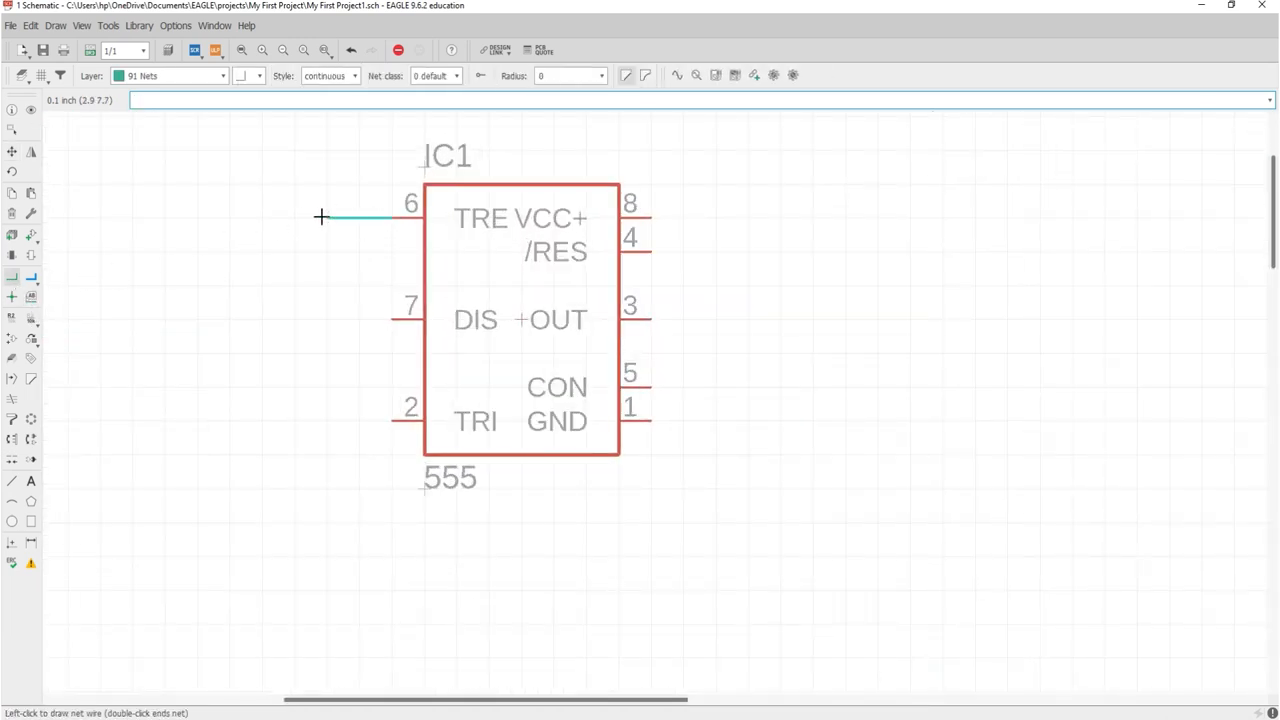
double_click(323, 217)
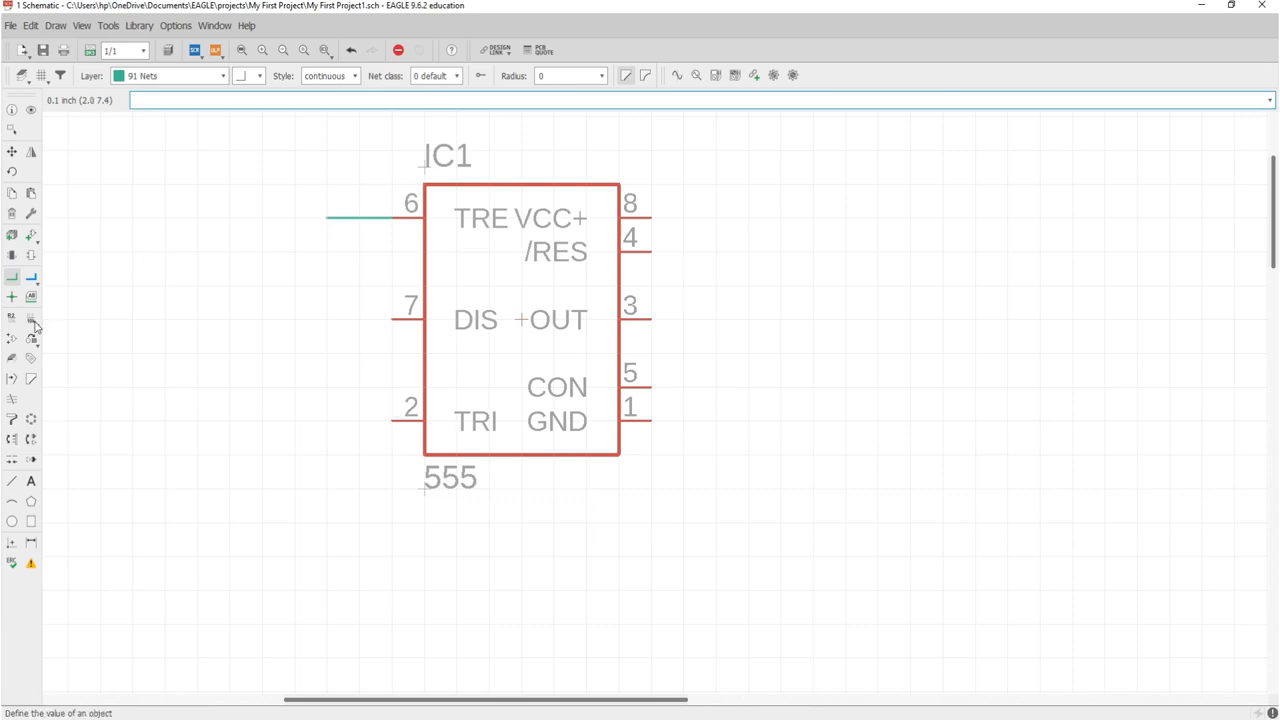
left_click(29, 300)
left_click(323, 217)
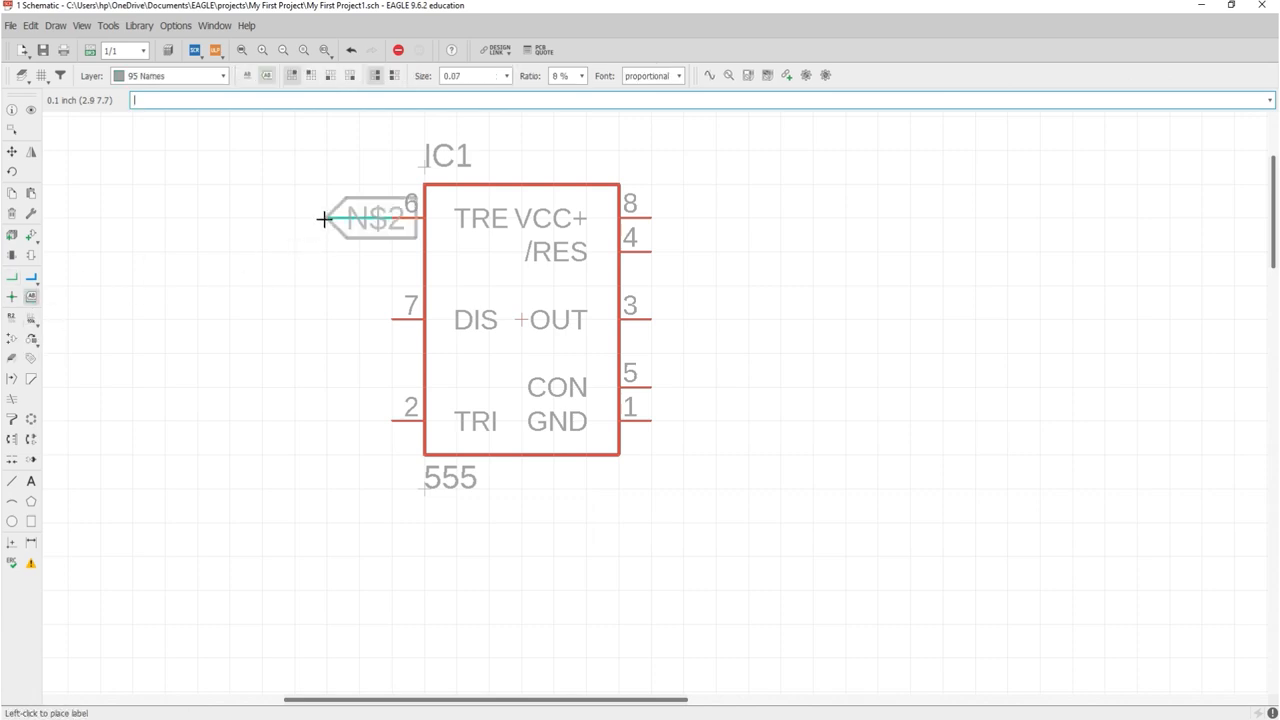
right_click(278, 214)
right_click(283, 215)
left_click(326, 217)
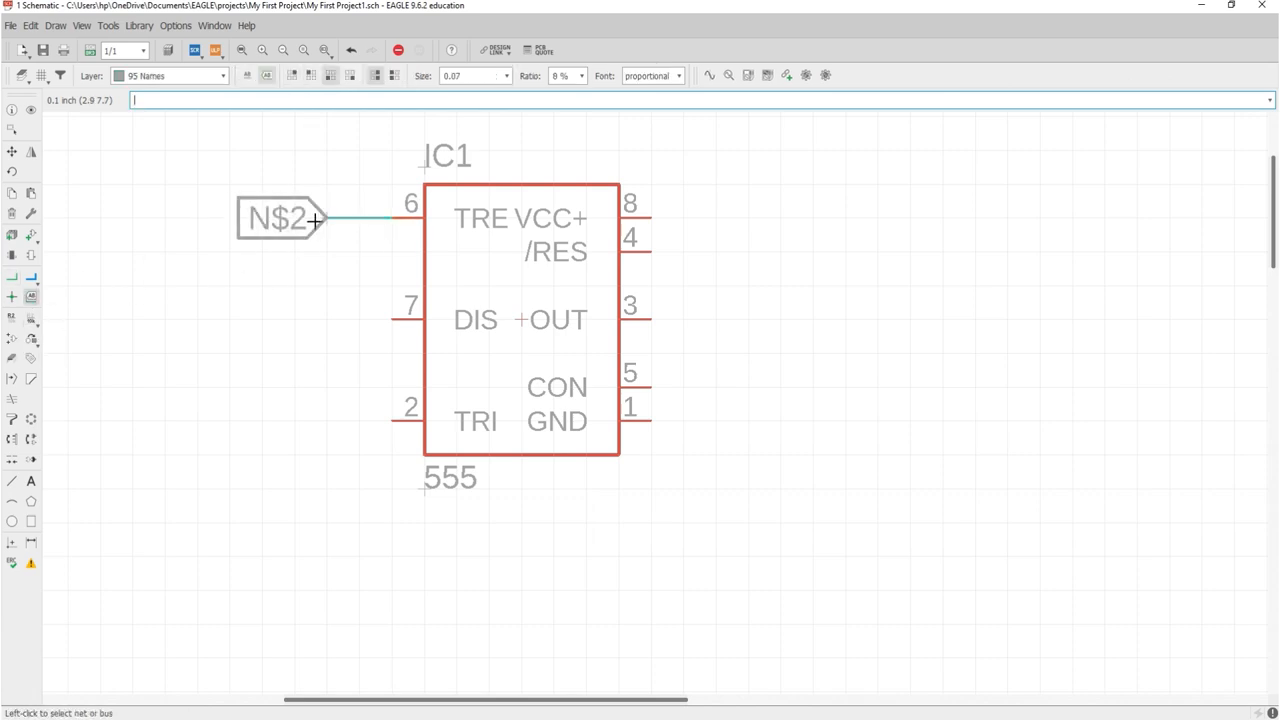
Rename the net on IC1's pin 6 as THR and accept connecting it to the existing THR net.
left_click(12, 317)
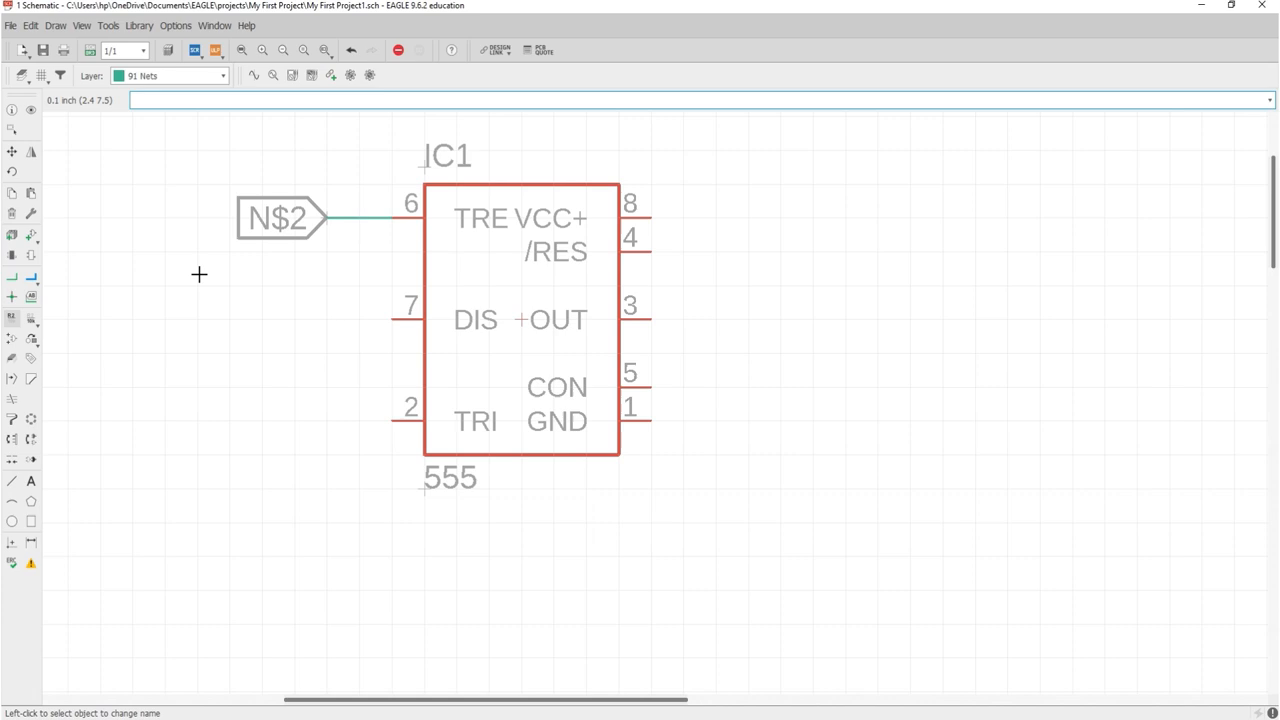
left_click(328, 218)
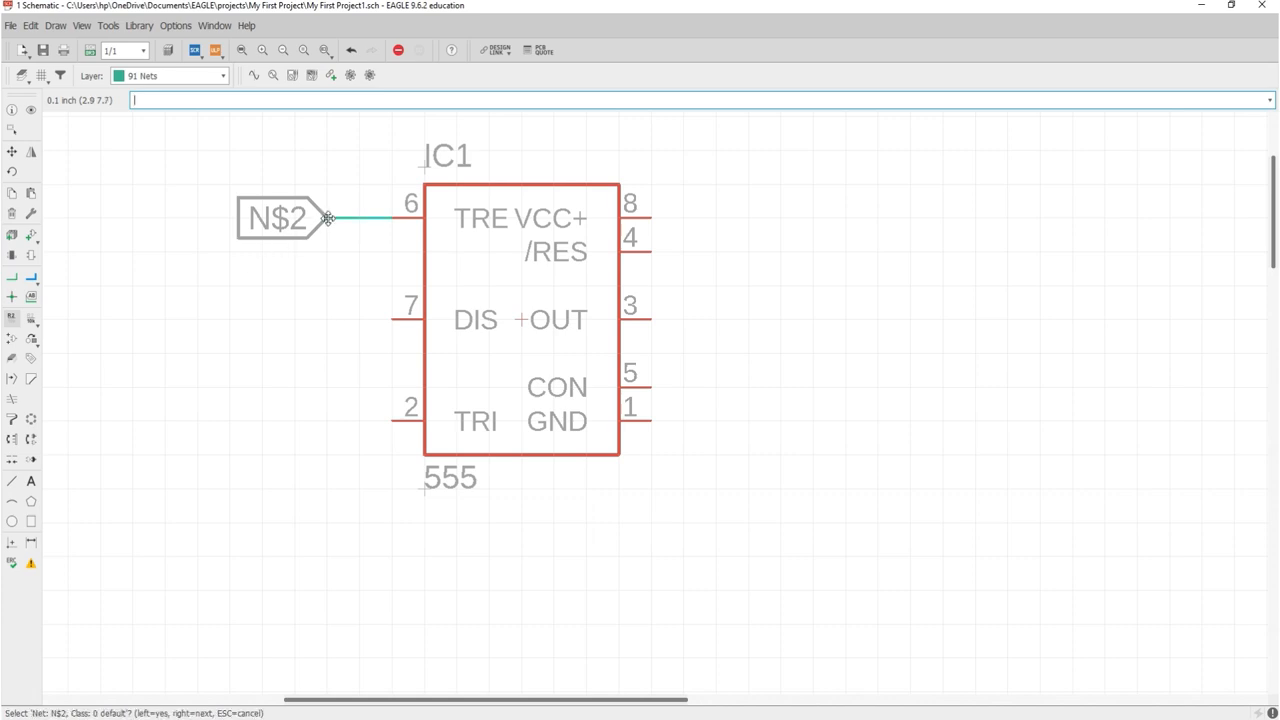
left_click(328, 218)
type("T")
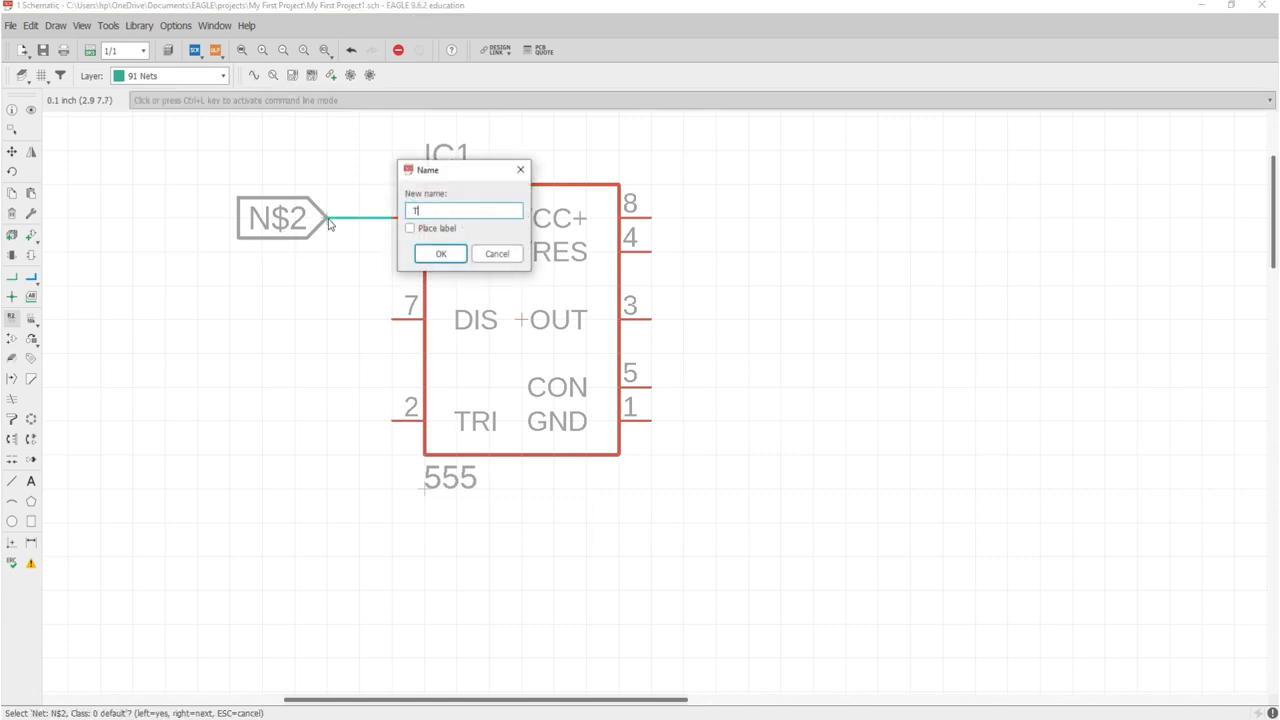
type("HR")
key("Return")
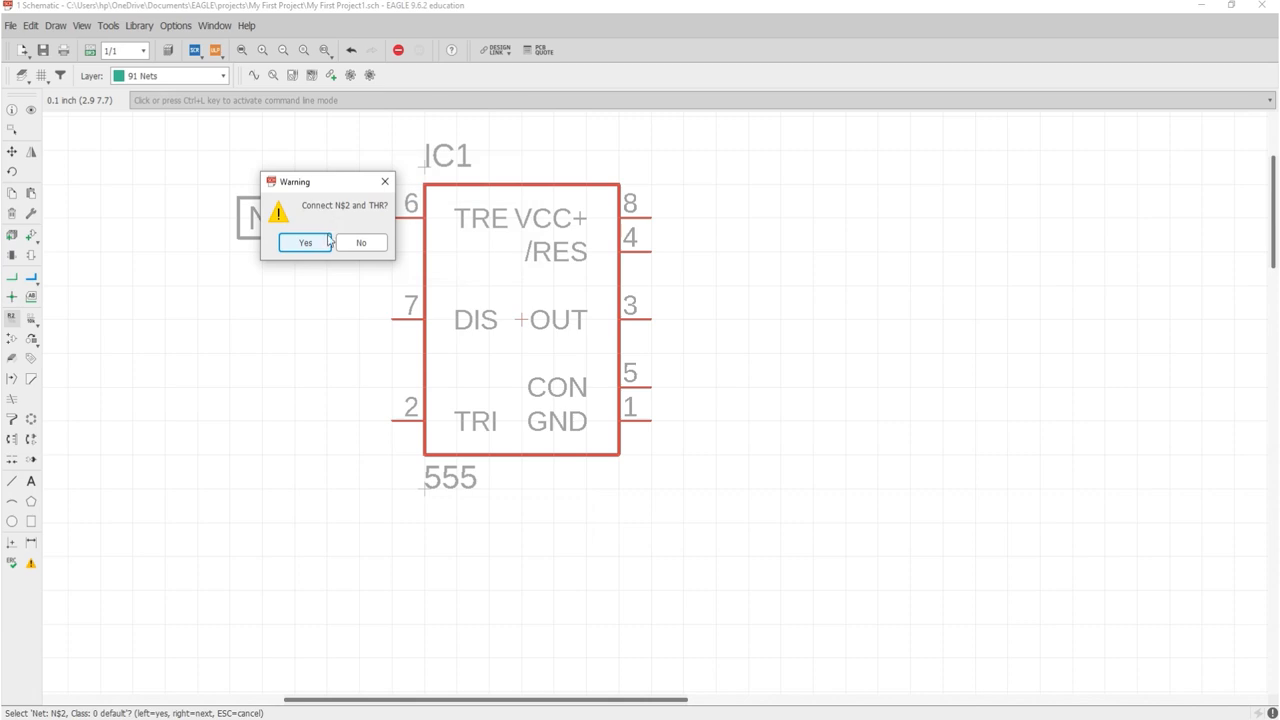
left_click(305, 243)
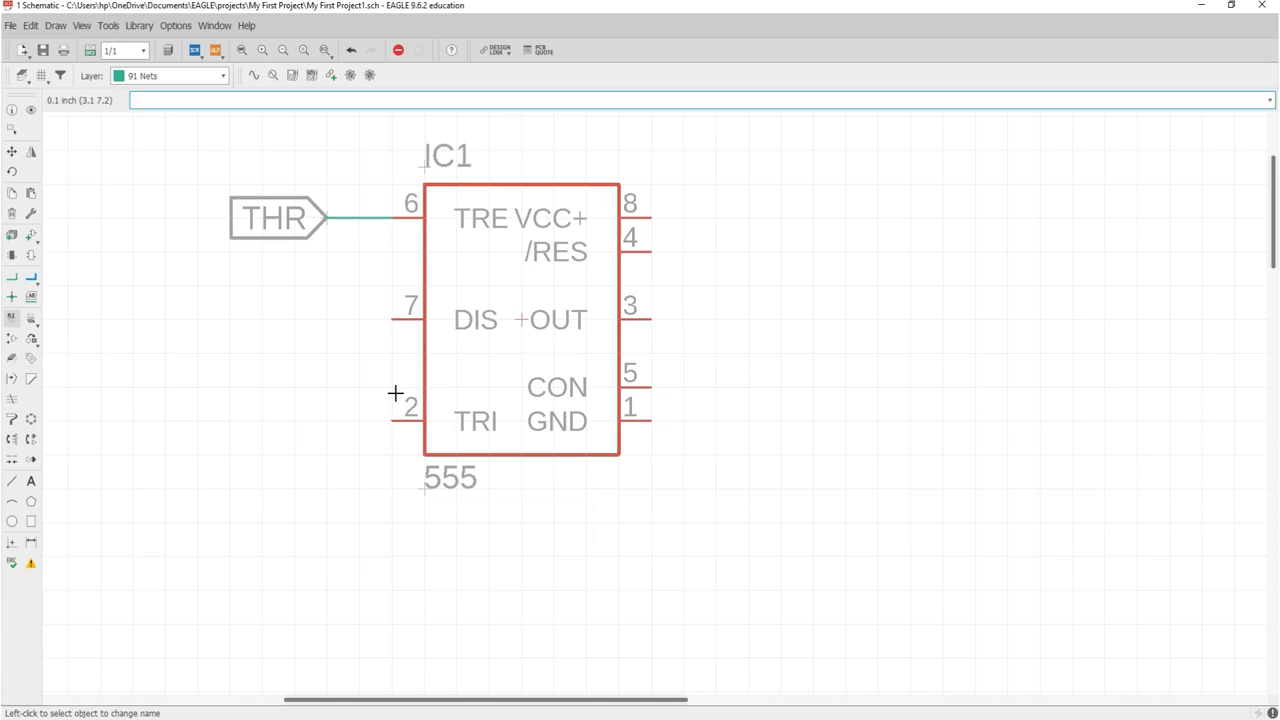
Draw a net stub about 0.2 inch long outward from IC1's pin 2 (TRI) and put a net label on its free end.
scroll(430, 355, "down", 4)
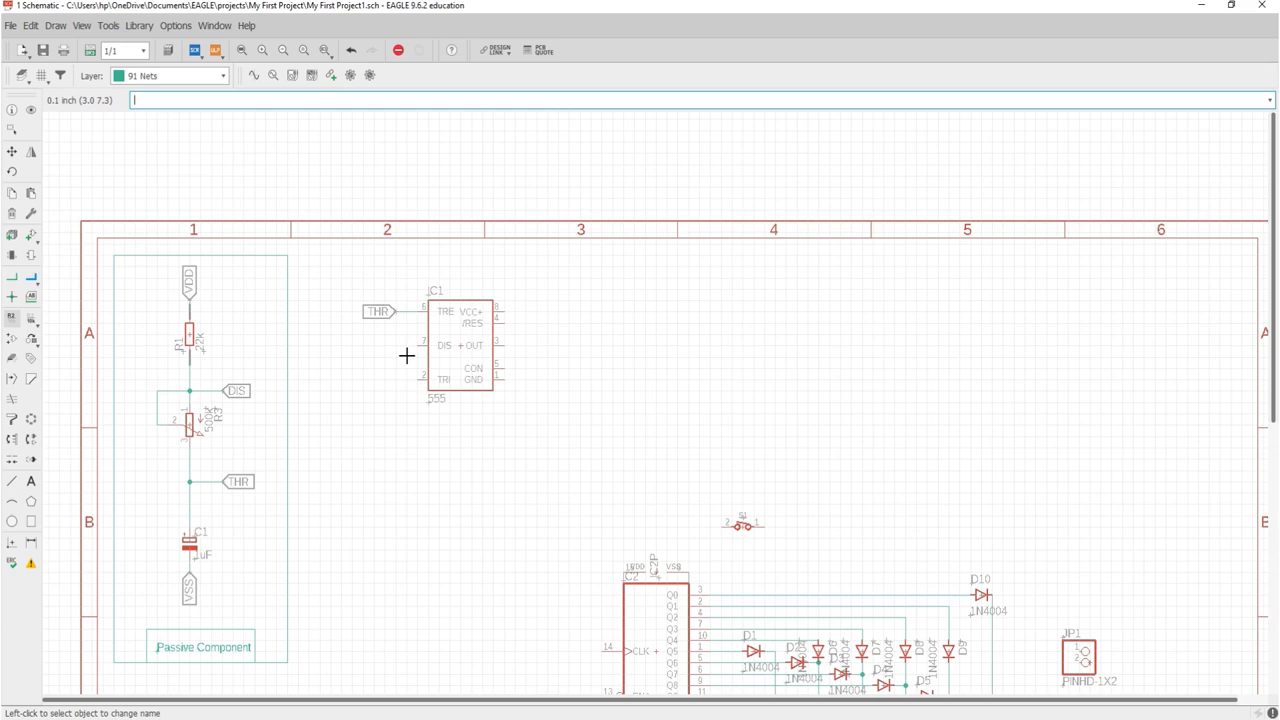
scroll(450, 383, "up", 3)
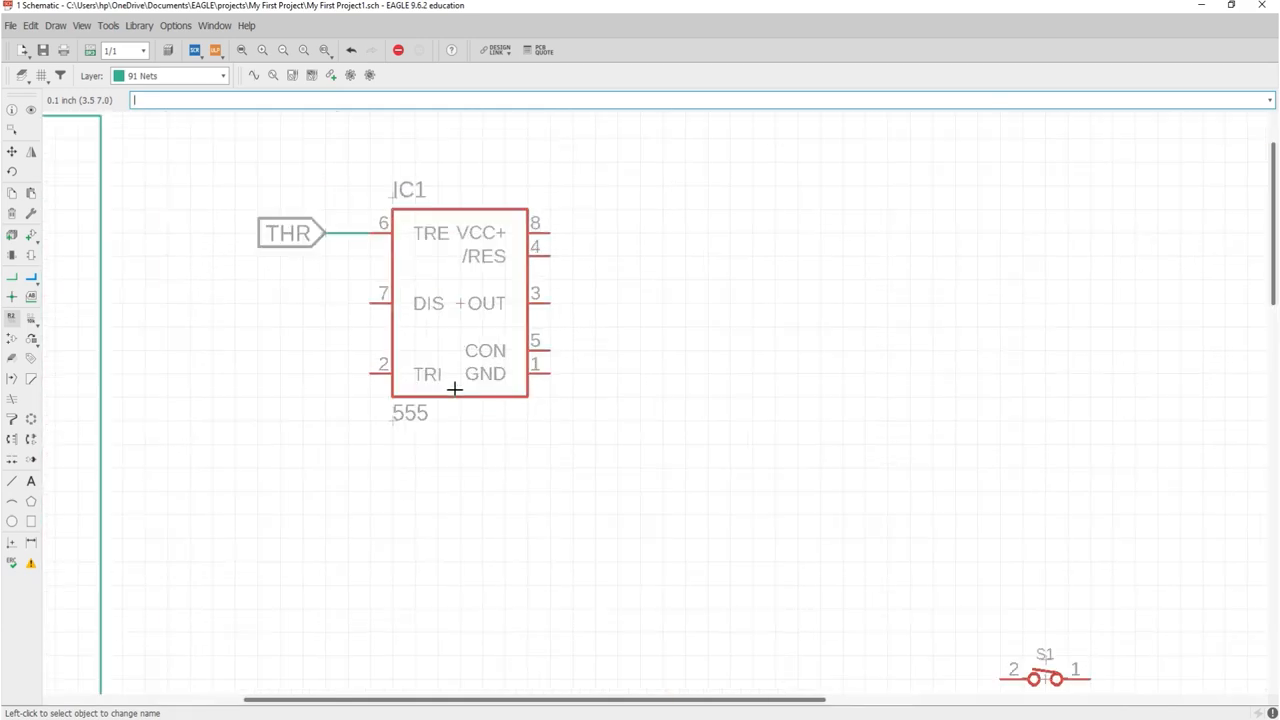
scroll(364, 328, "up", 3)
scroll(364, 328, "down", 2)
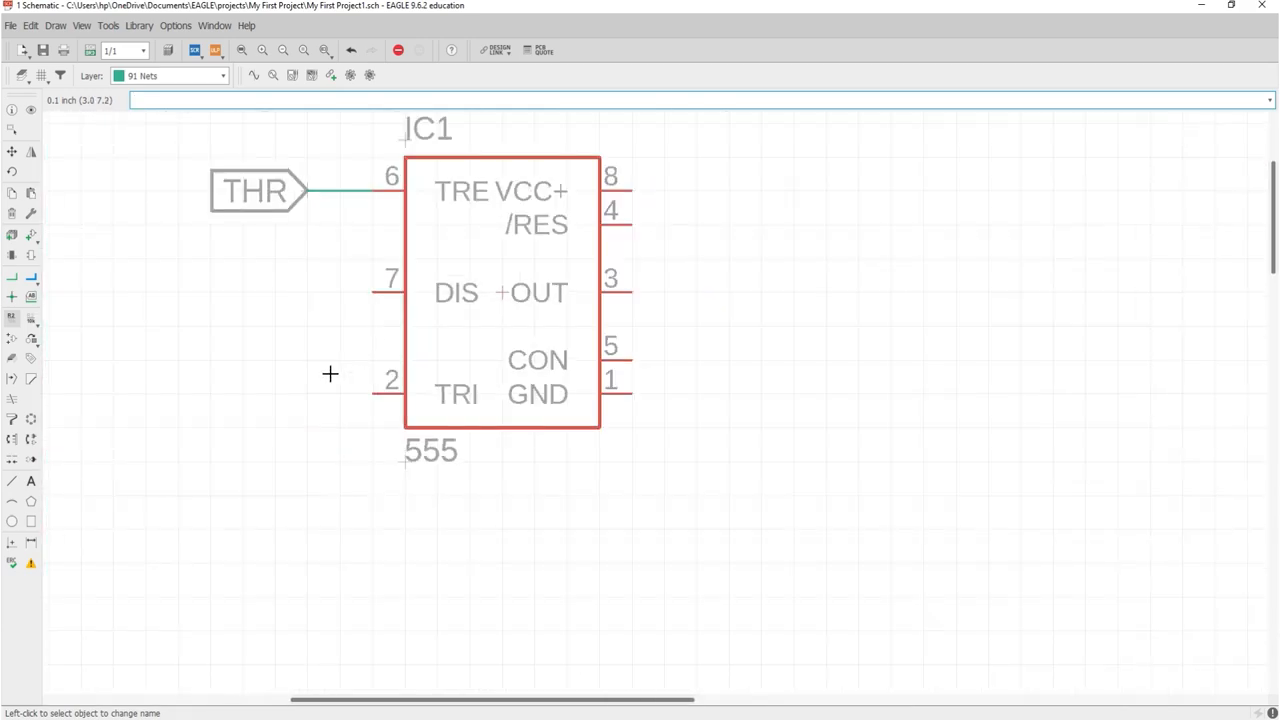
left_click(11, 276)
left_click(373, 395)
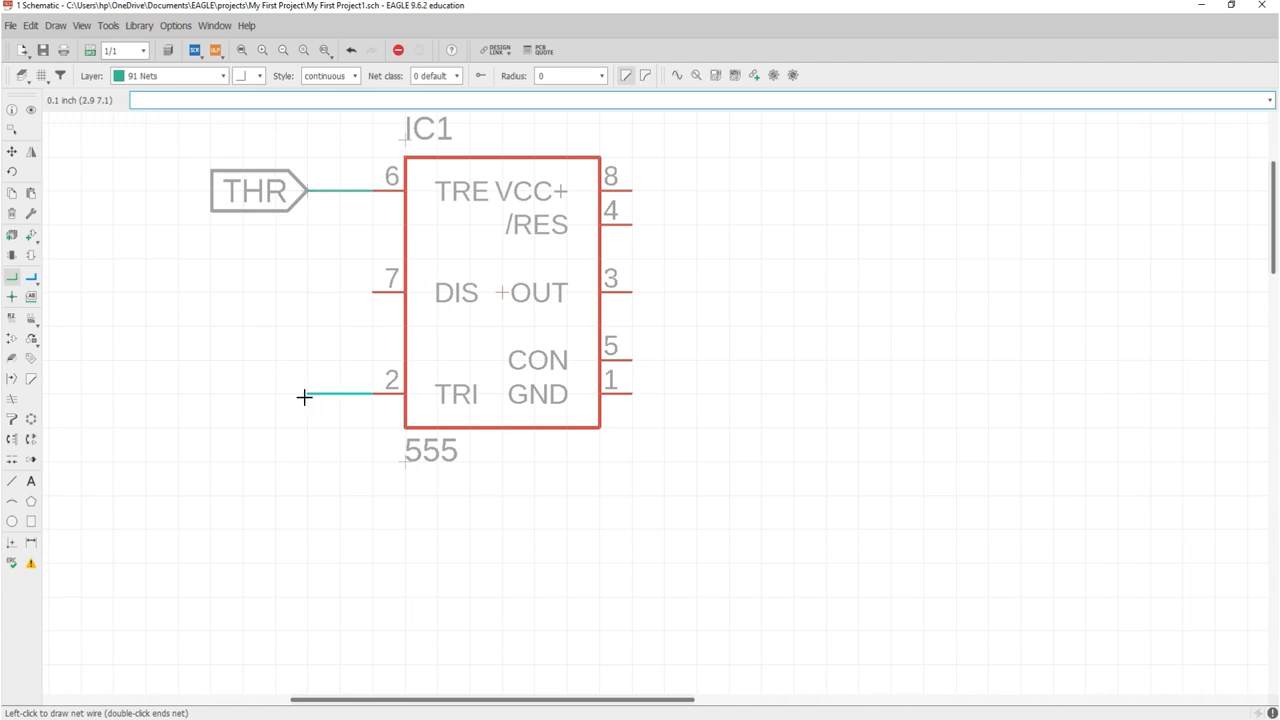
double_click(304, 395)
left_click(31, 296)
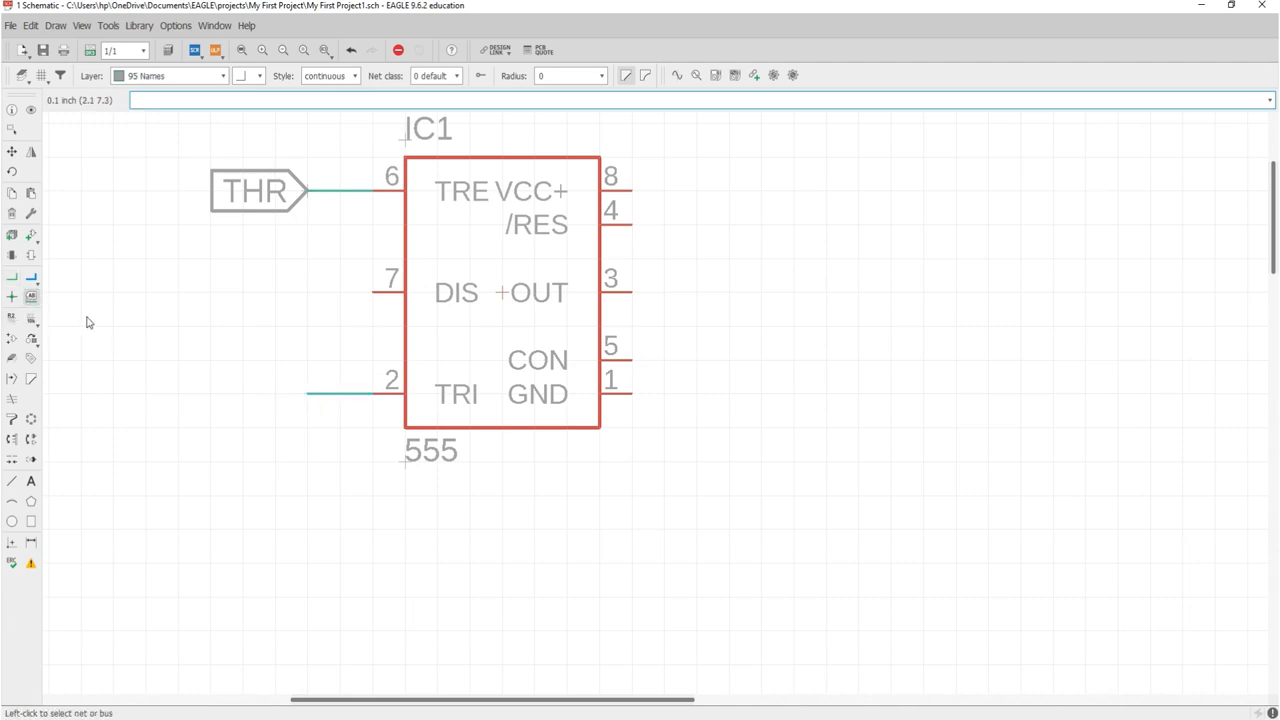
left_click(312, 393)
left_click(310, 393)
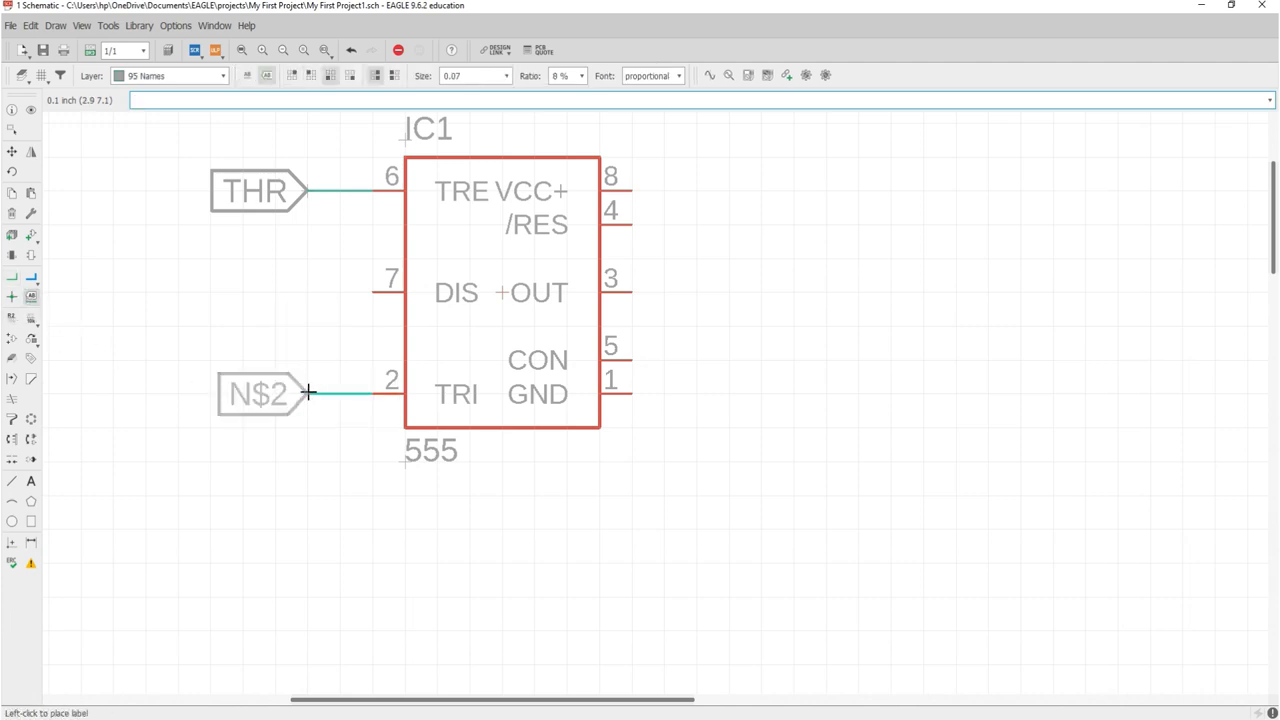
left_click(308, 392)
Rename the net on IC1's pin 2 as THR and accept joining it with the existing THR net.
scroll(308, 392, "up", 2)
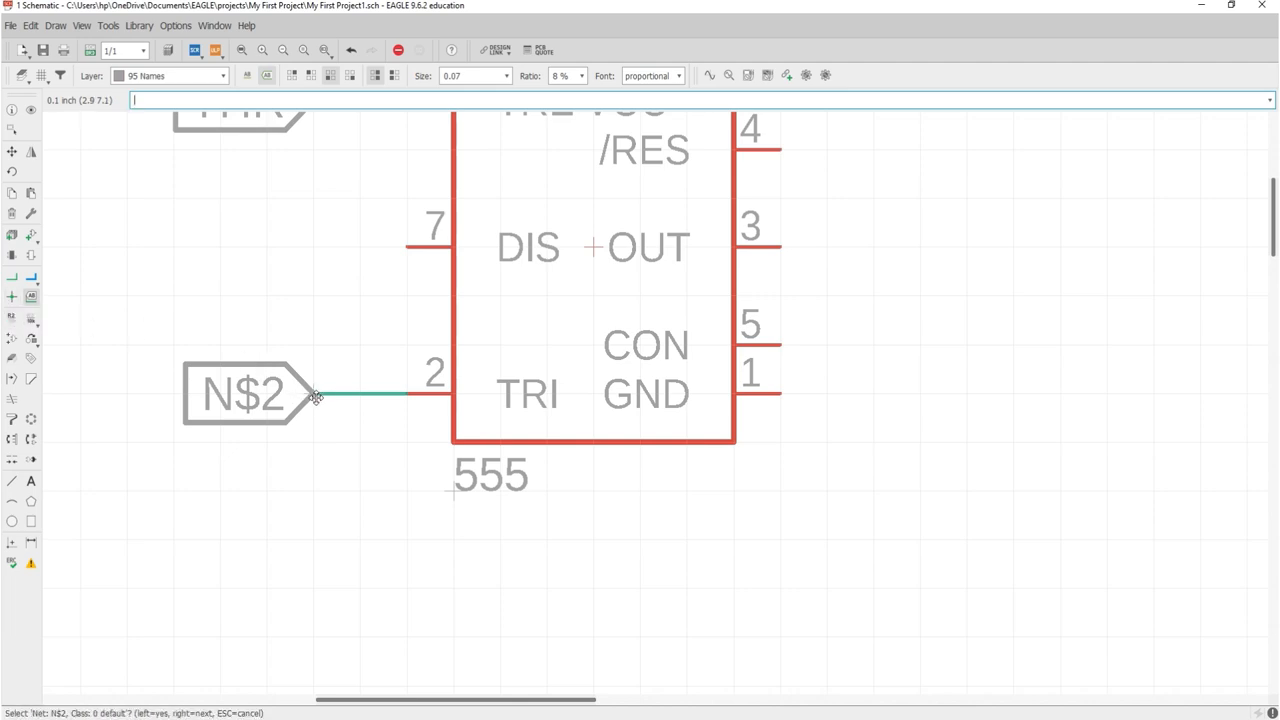
left_click(312, 392)
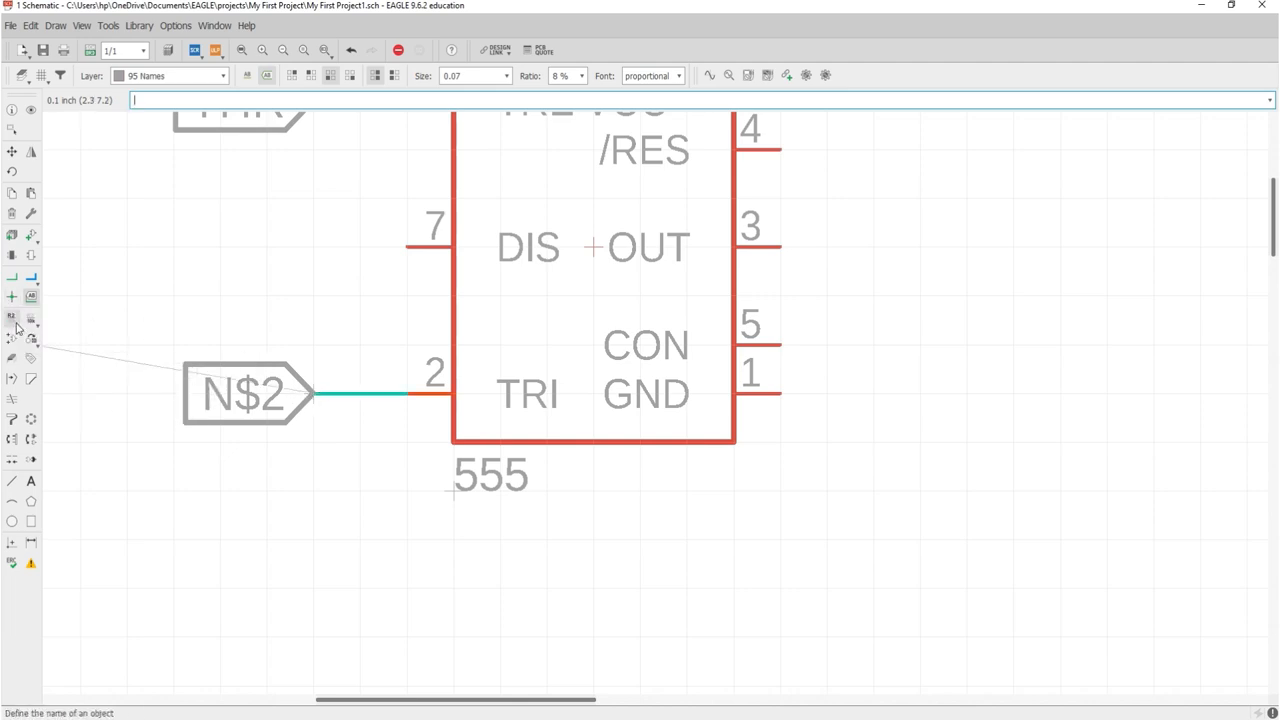
left_click(13, 318)
left_click(310, 392)
left_click(310, 392)
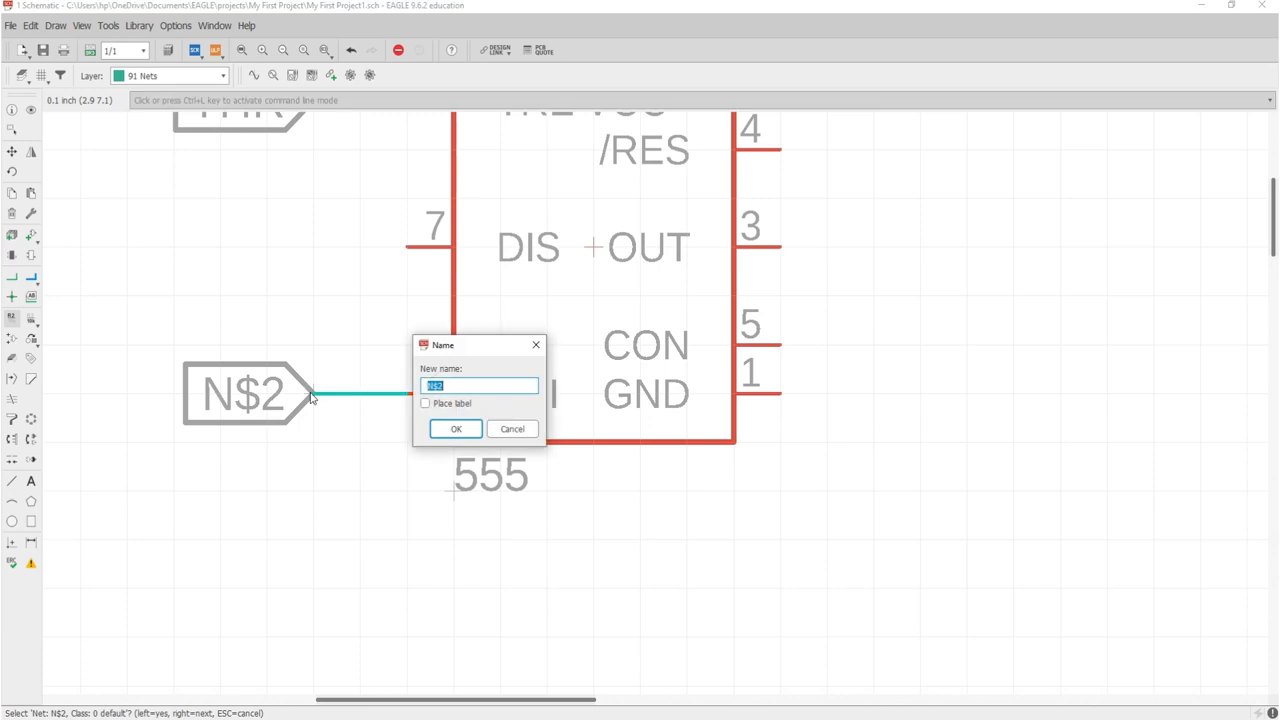
type("THR")
key("Return")
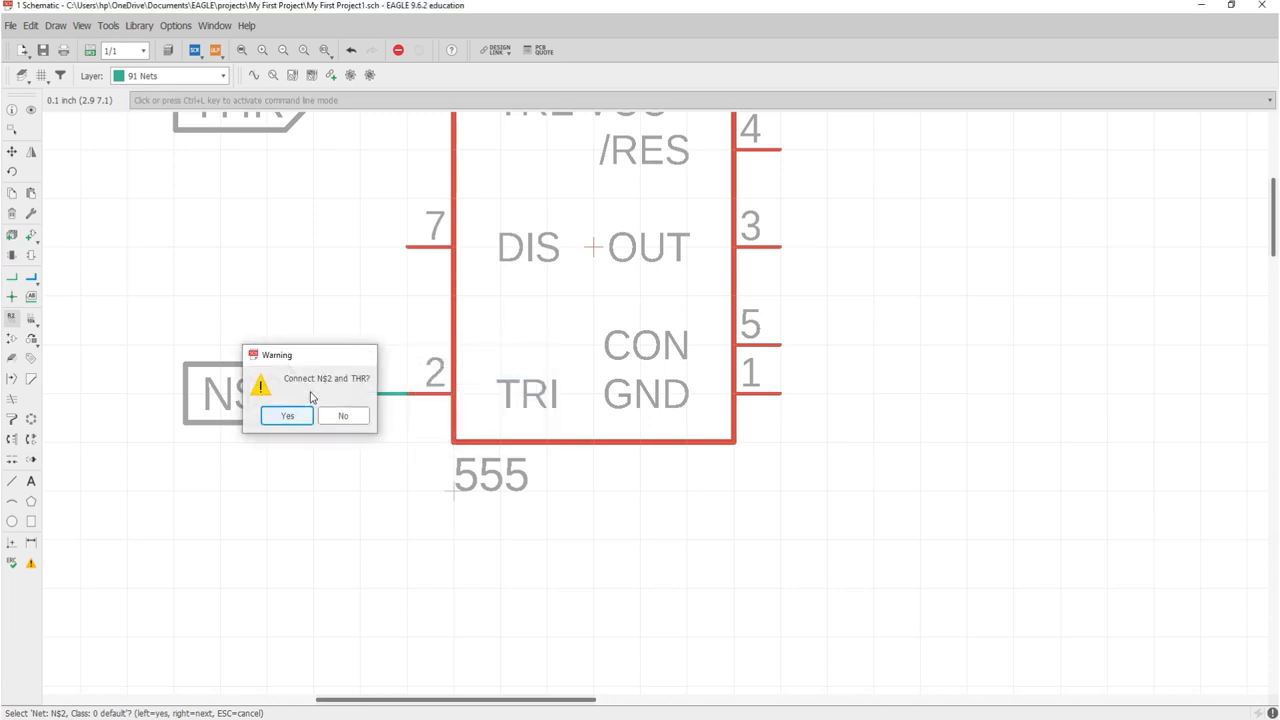
key("Return")
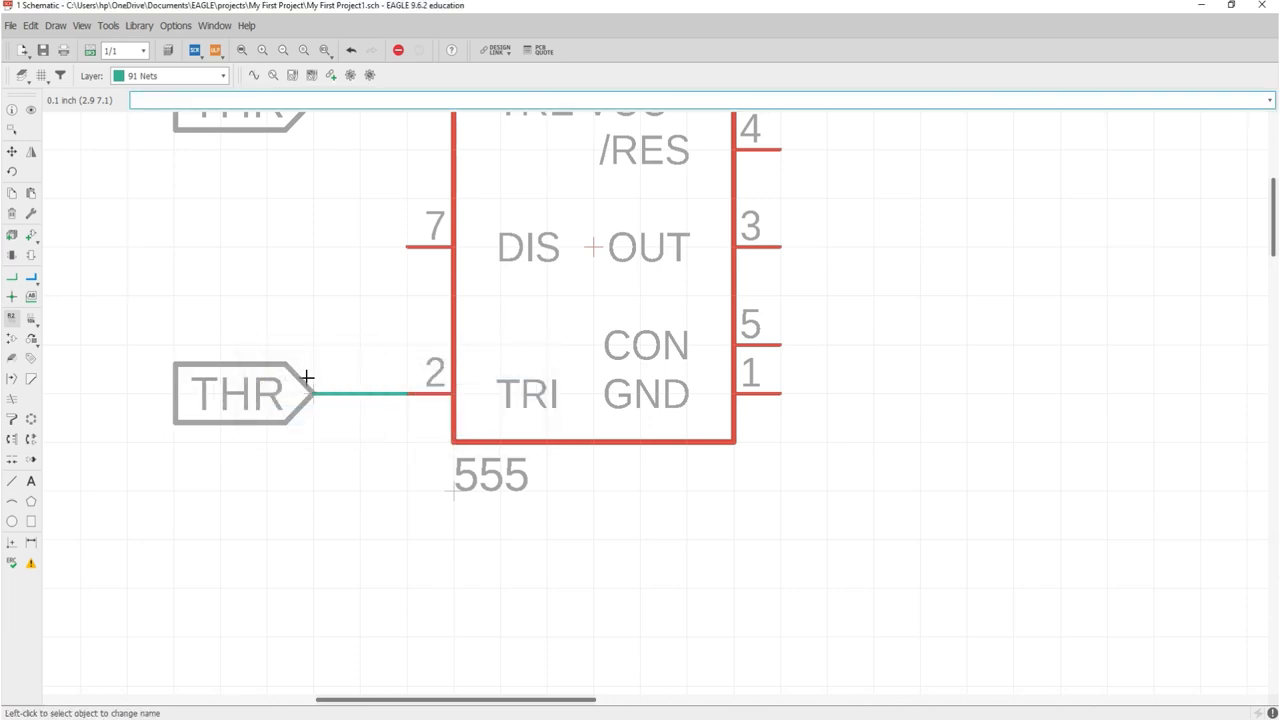
Draw a net stub about 0.2 inch long outward from IC1's pin 7 (DIS) and attach an outward-facing net label to its end.
scroll(386, 220, "down", 3)
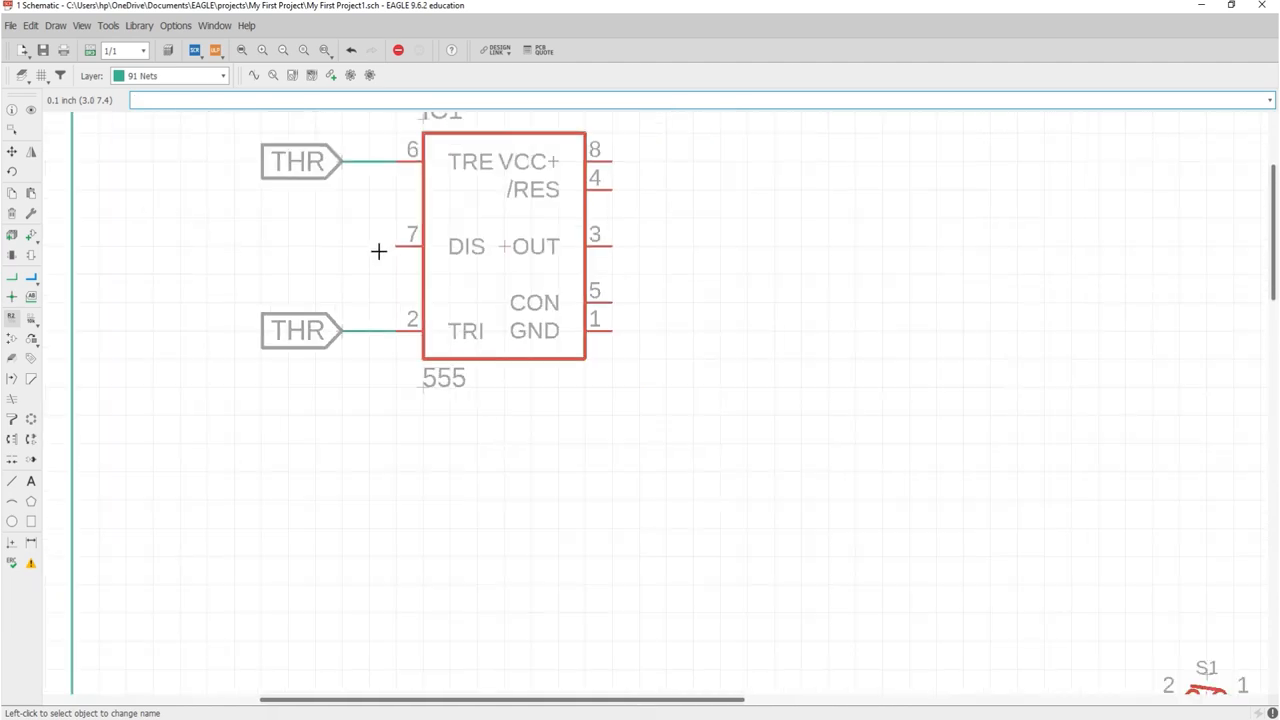
scroll(380, 249, "up", 3)
scroll(379, 200, "up", 1)
left_click(11, 276)
left_click(415, 300)
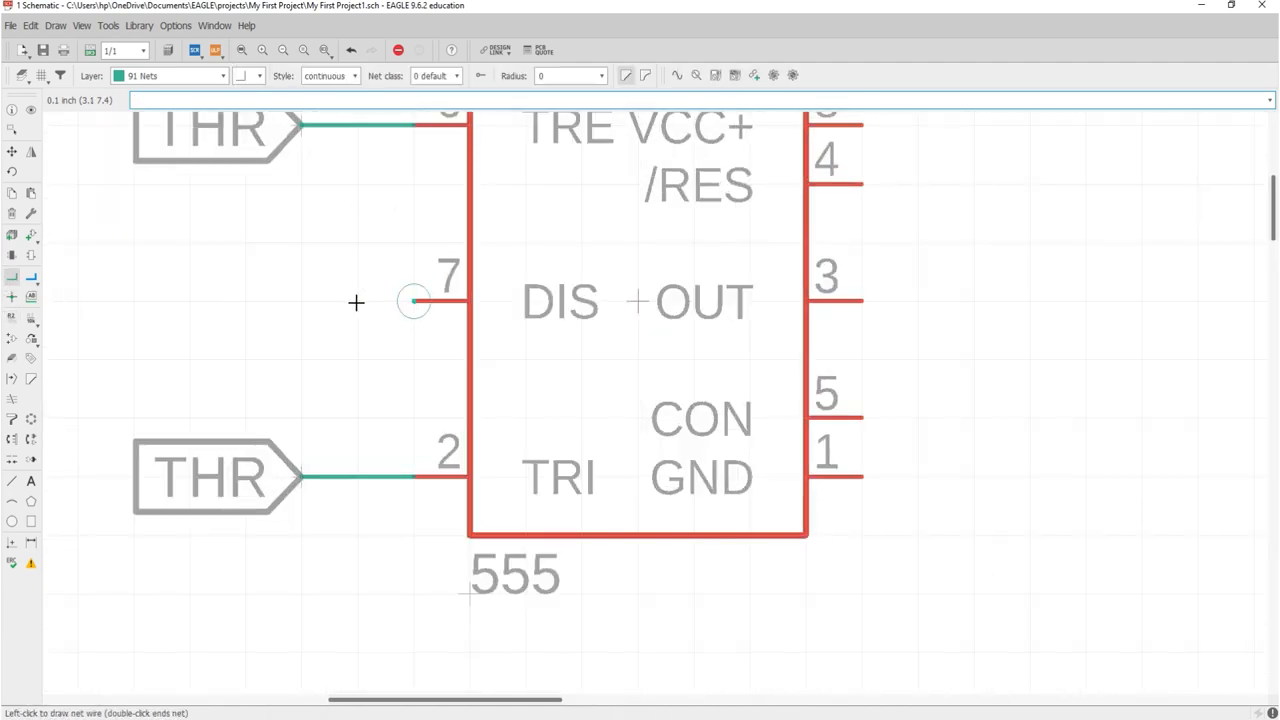
double_click(307, 305)
left_click(31, 297)
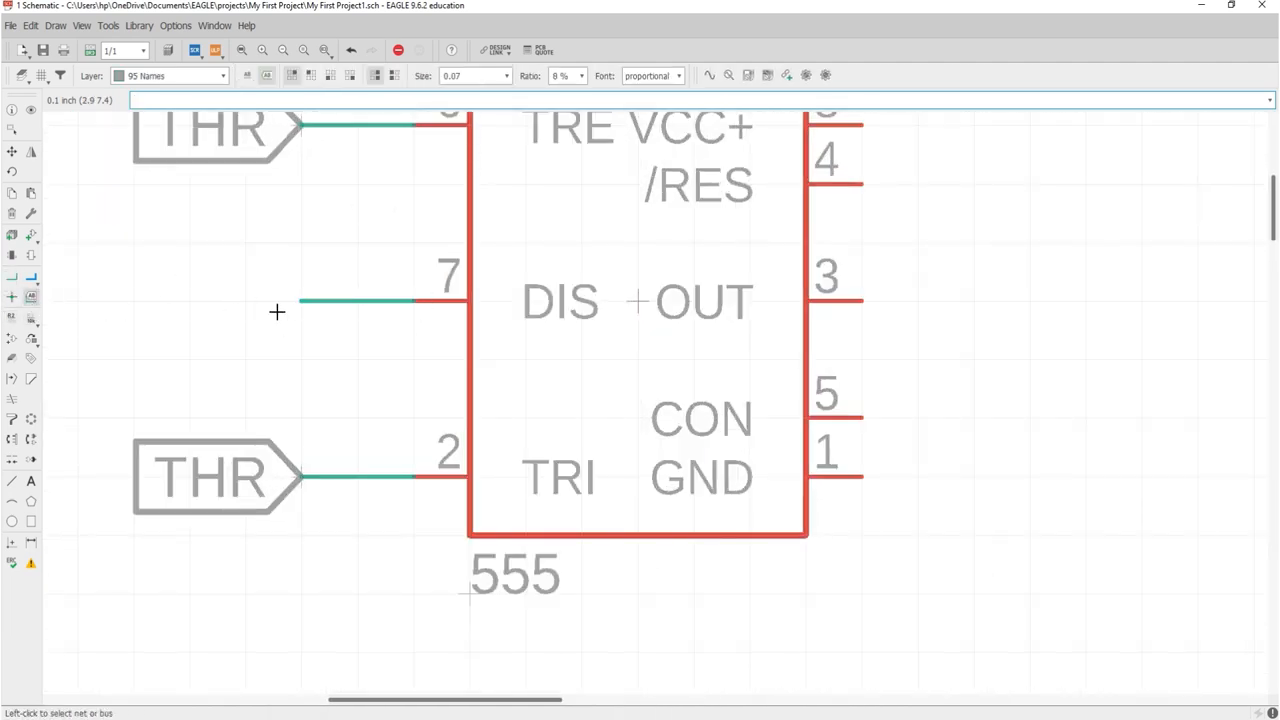
left_click(293, 301)
right_click(300, 300)
right_click(301, 300)
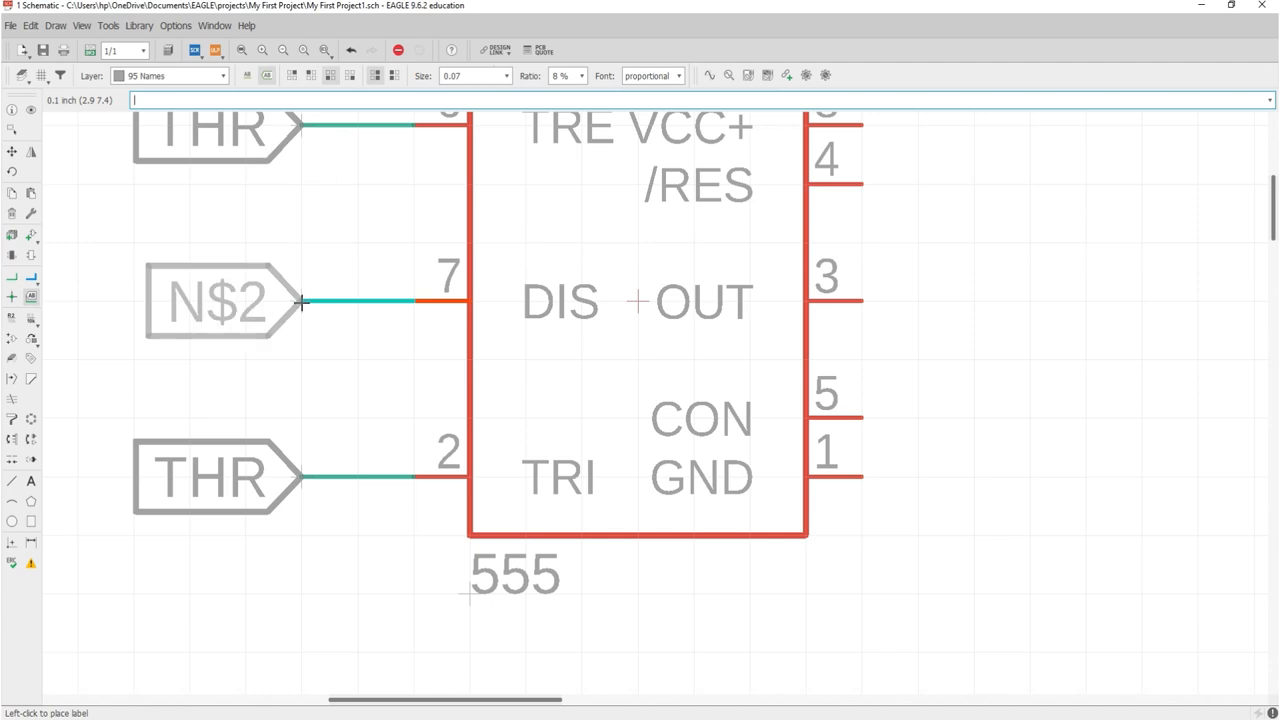
left_click(303, 303)
Rename the net on IC1's pin 7 as DIS and accept connecting it to the existing DIS net.
left_click(11, 316)
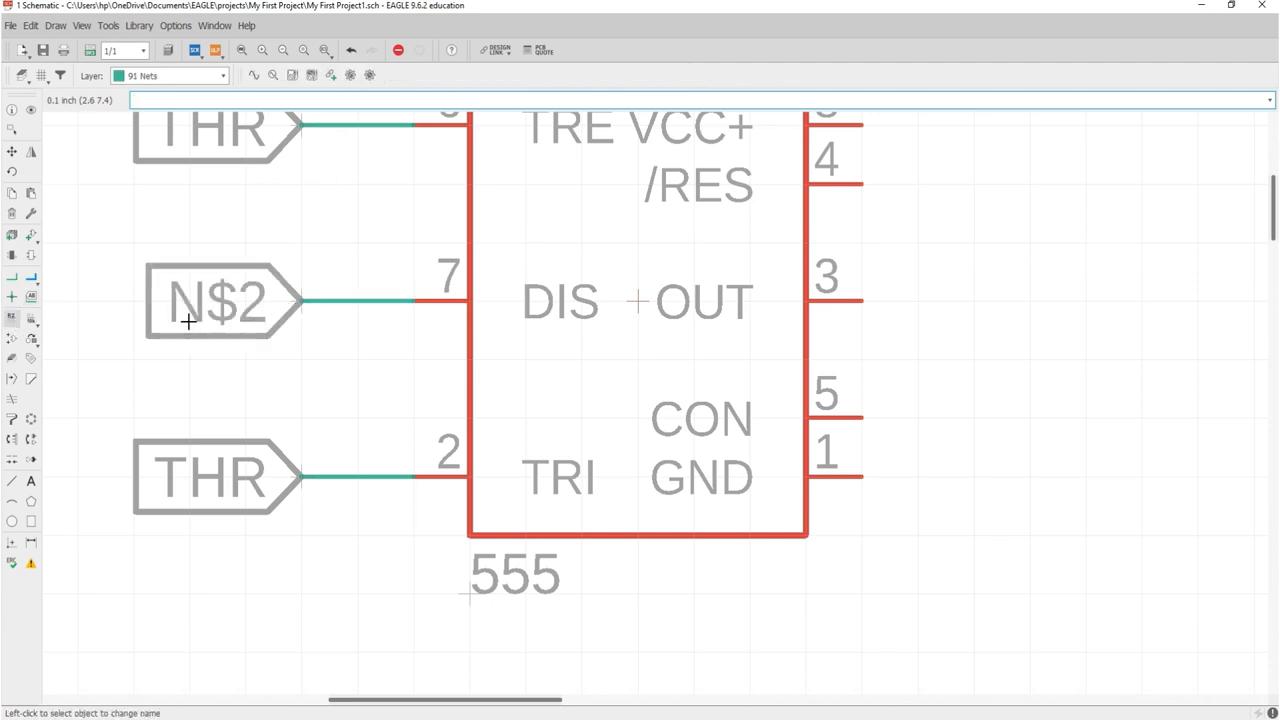
left_click(302, 298)
left_click(302, 298)
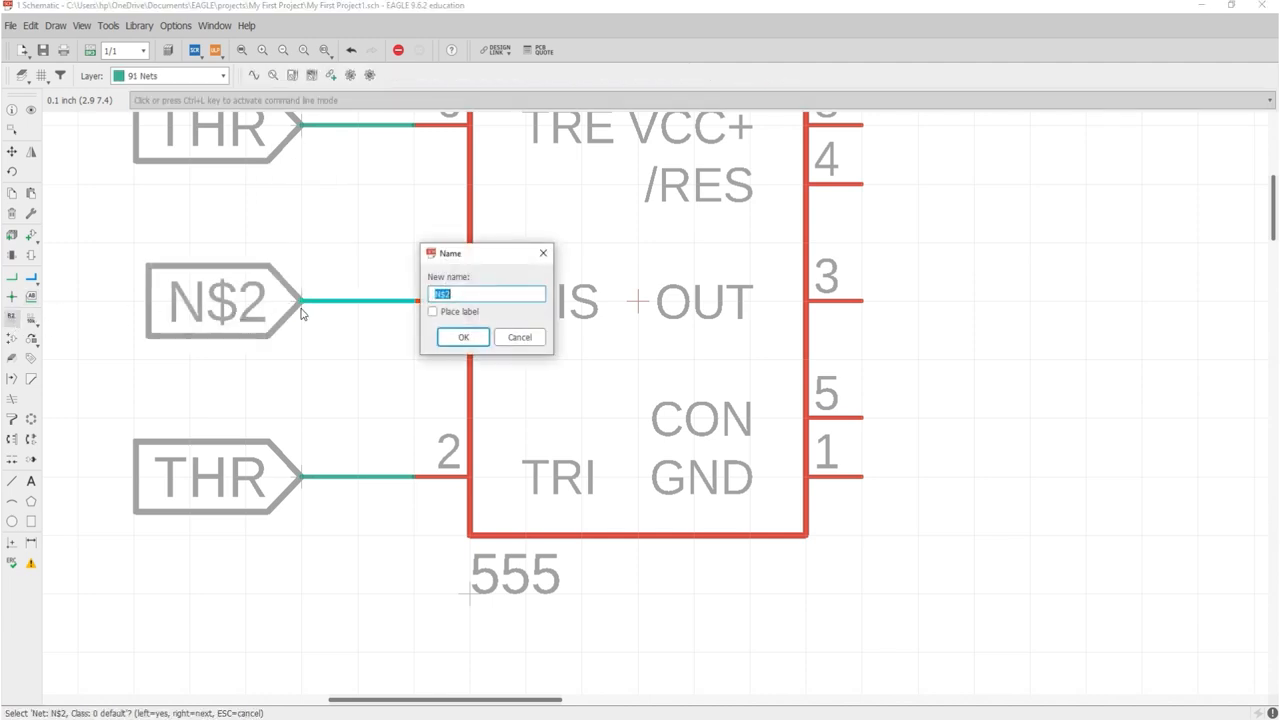
type("DIS")
key("Return")
key("Return")
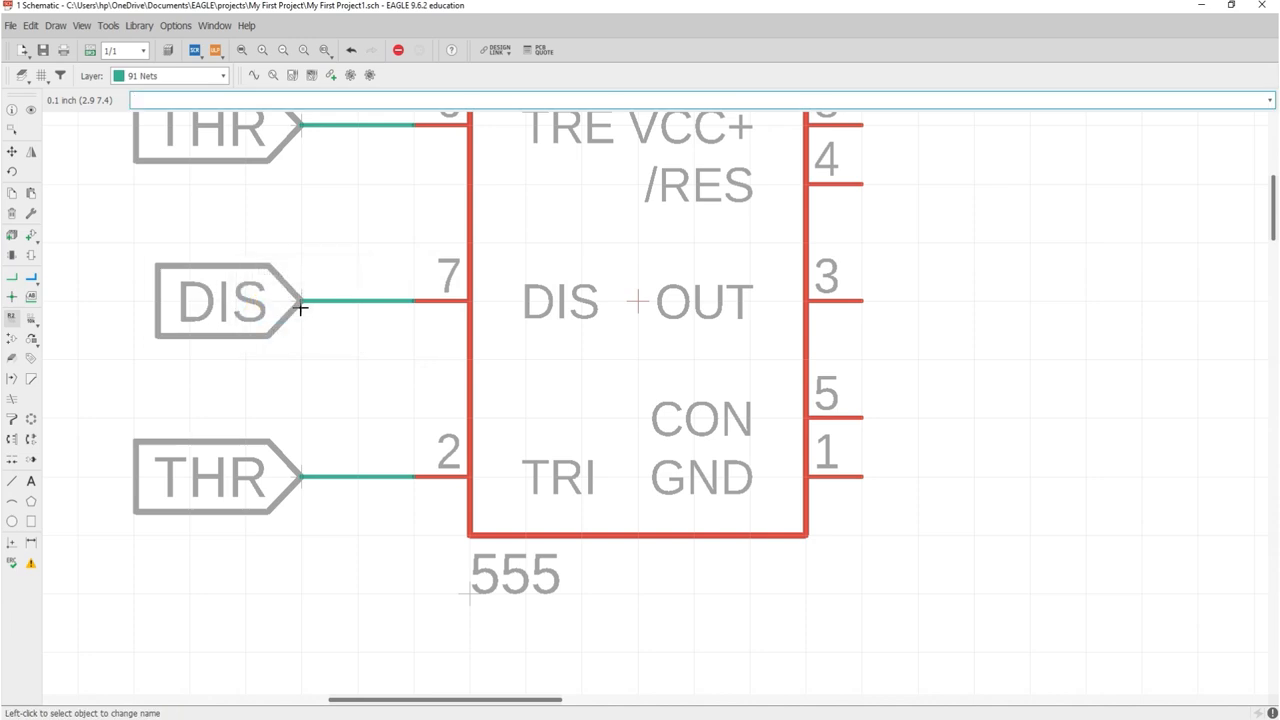
Draw a horizontal net stub about 0.2 inch long outward from IC1's pin 8 (VCC+).
scroll(303, 375, "down", 5)
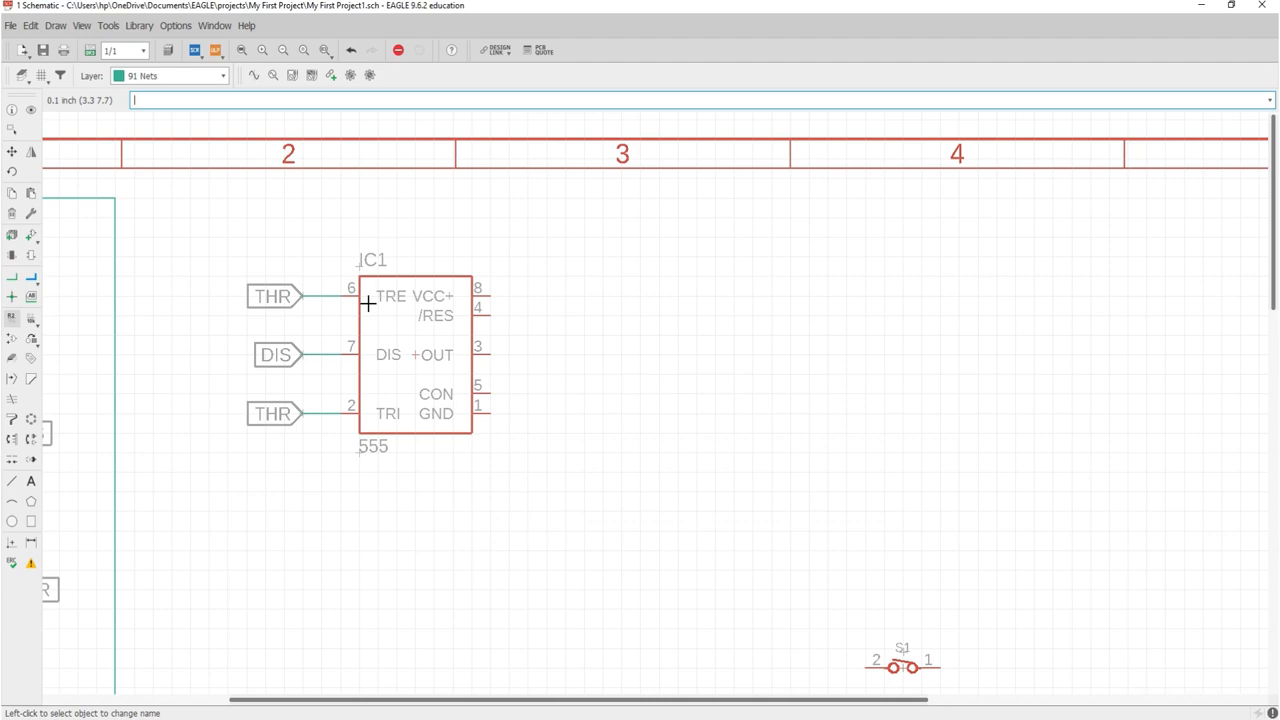
scroll(477, 277, "up", 5)
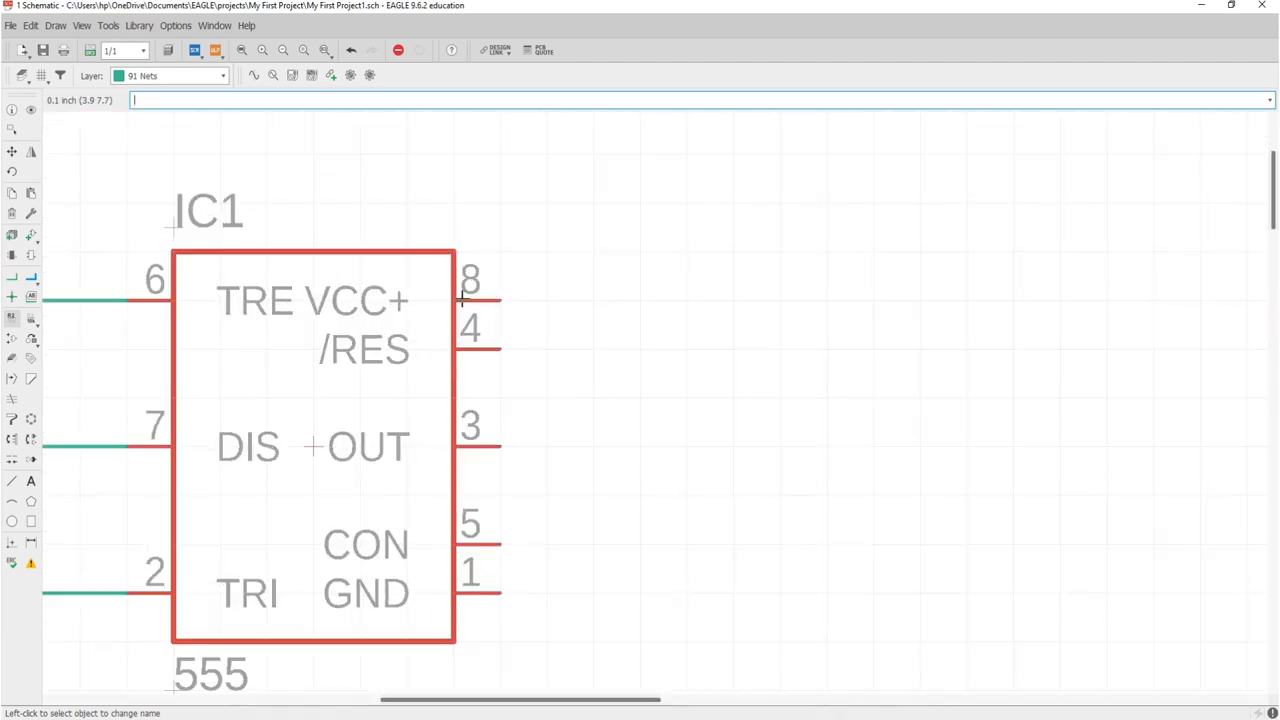
left_click(13, 277)
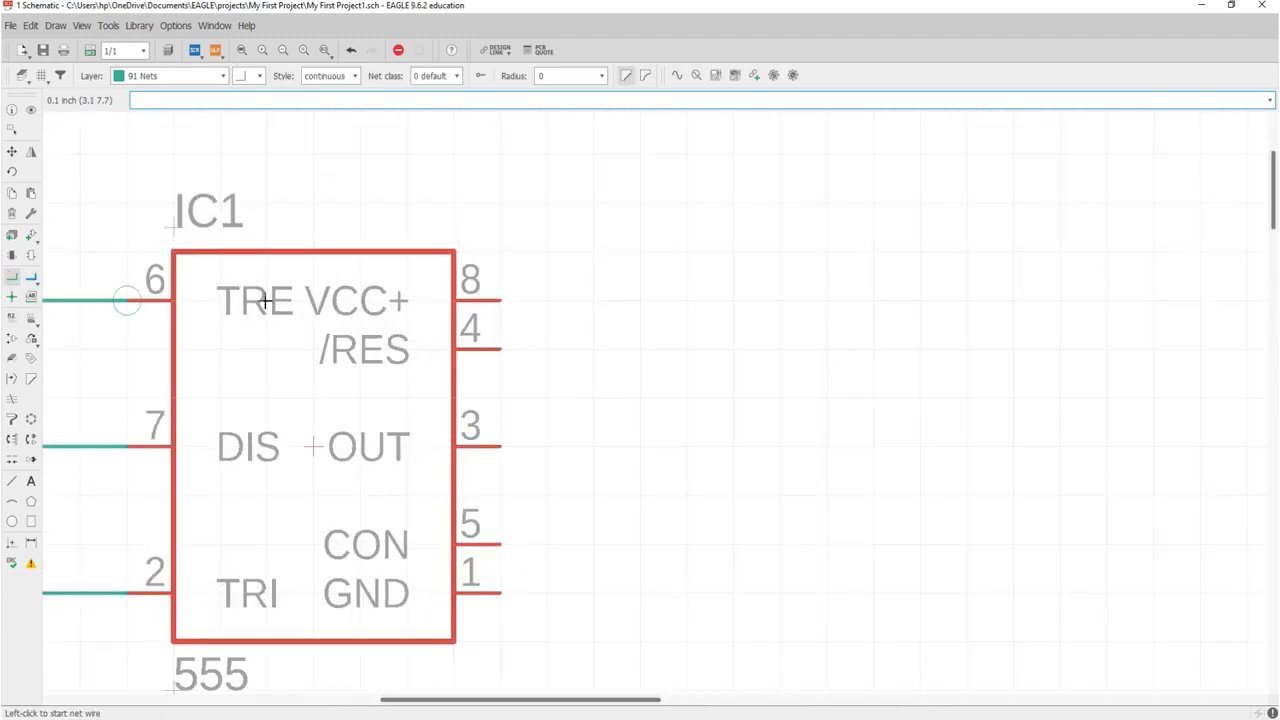
scroll(500, 294, "up", 3)
left_click(511, 298)
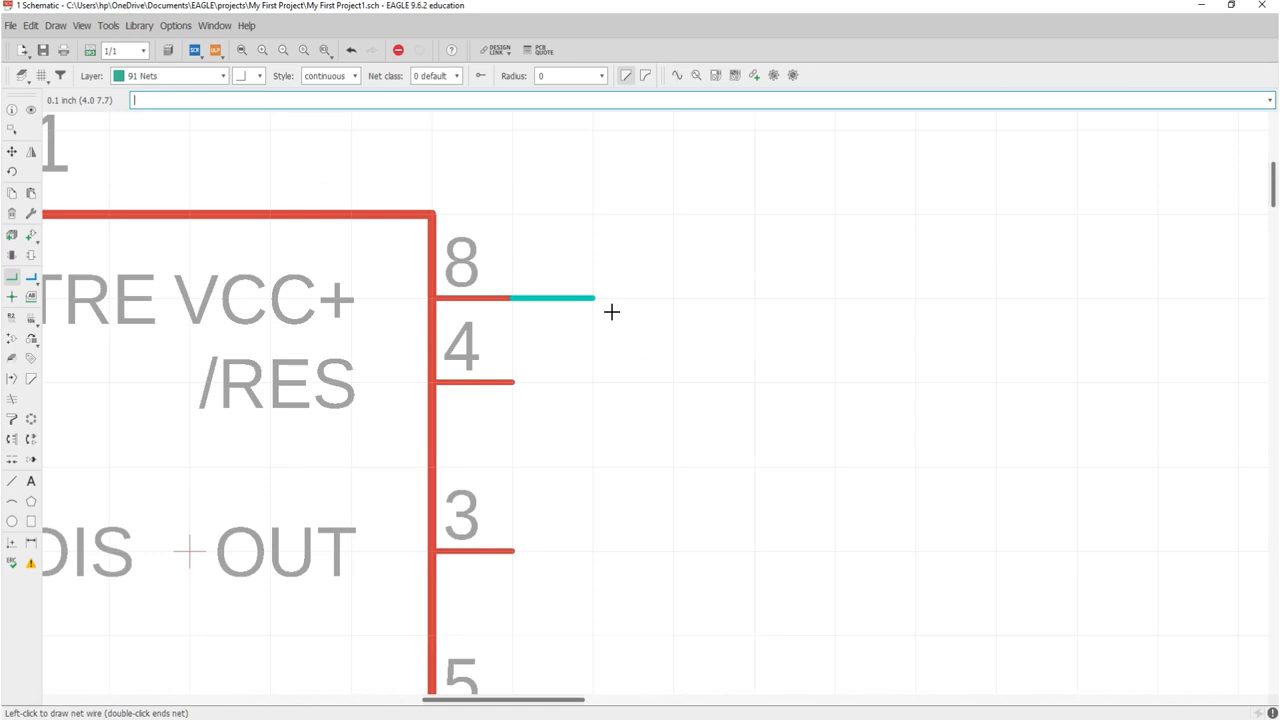
double_click(673, 309)
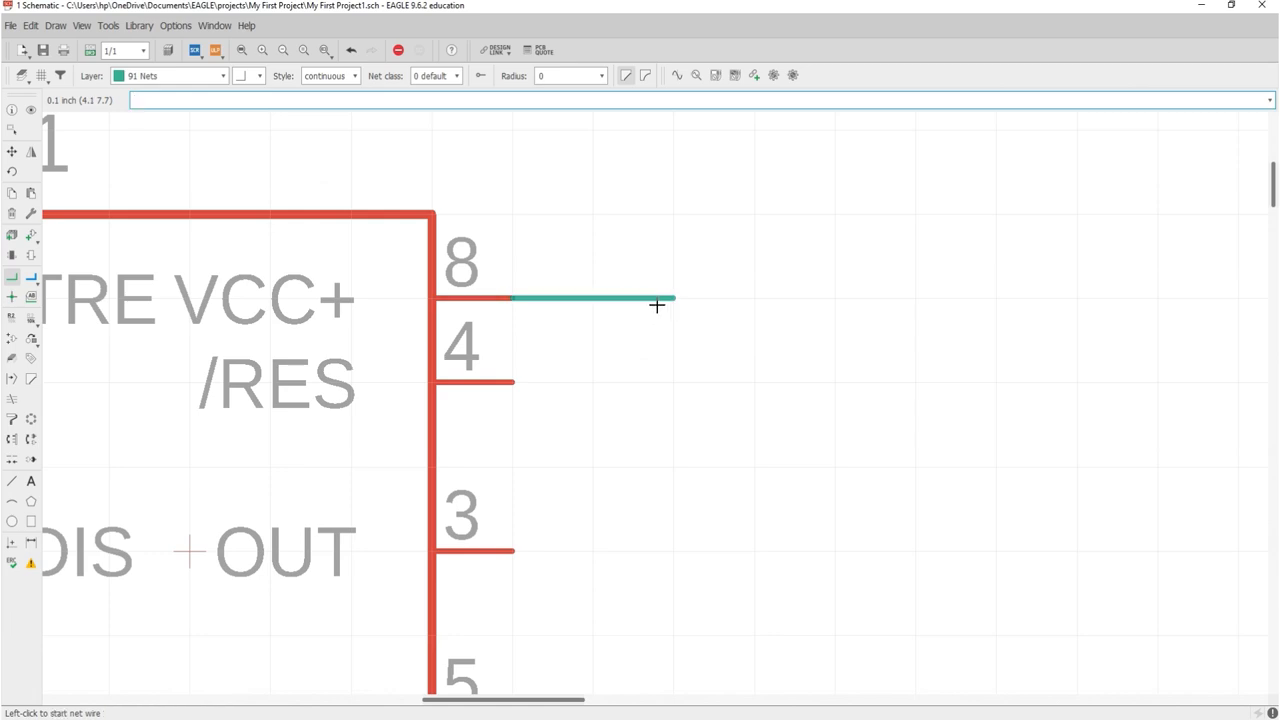
scroll(656, 305, "down", 5)
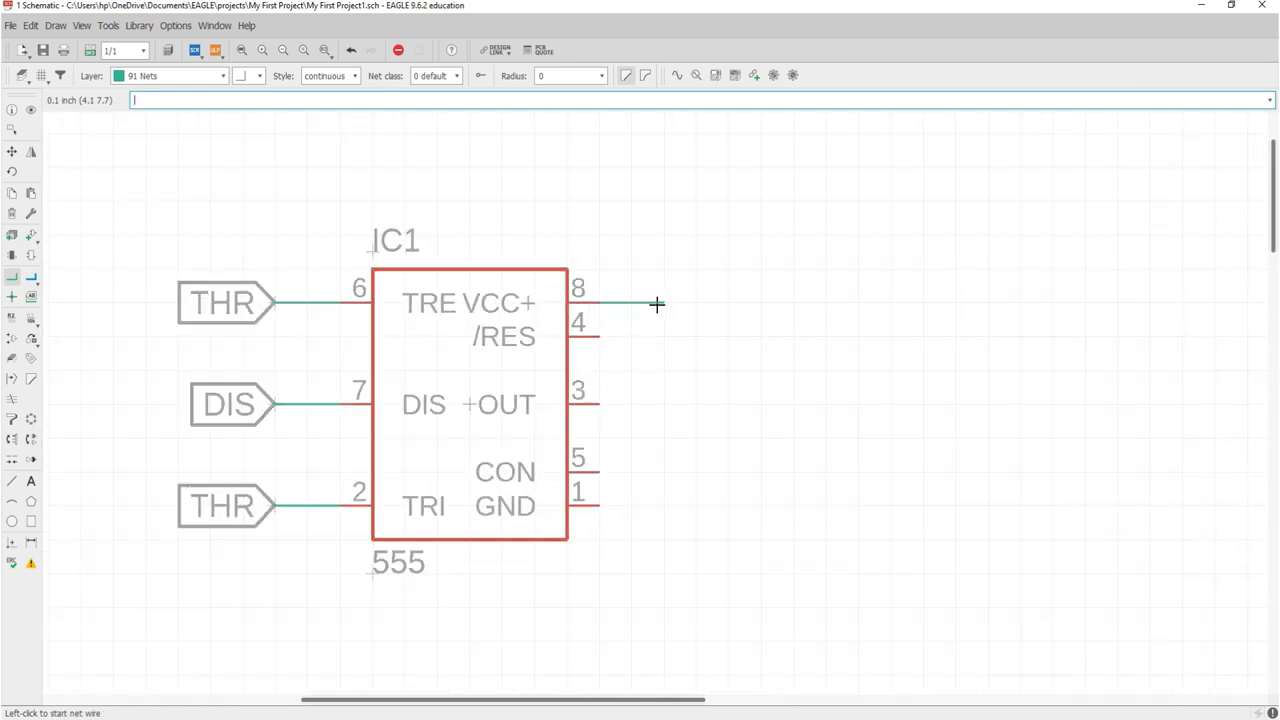
Attach an outward-facing net label to the end of the net stub on IC1's pin 8 (VCC+).
left_click(31, 296)
scroll(654, 289, "up", 4)
left_click(628, 320)
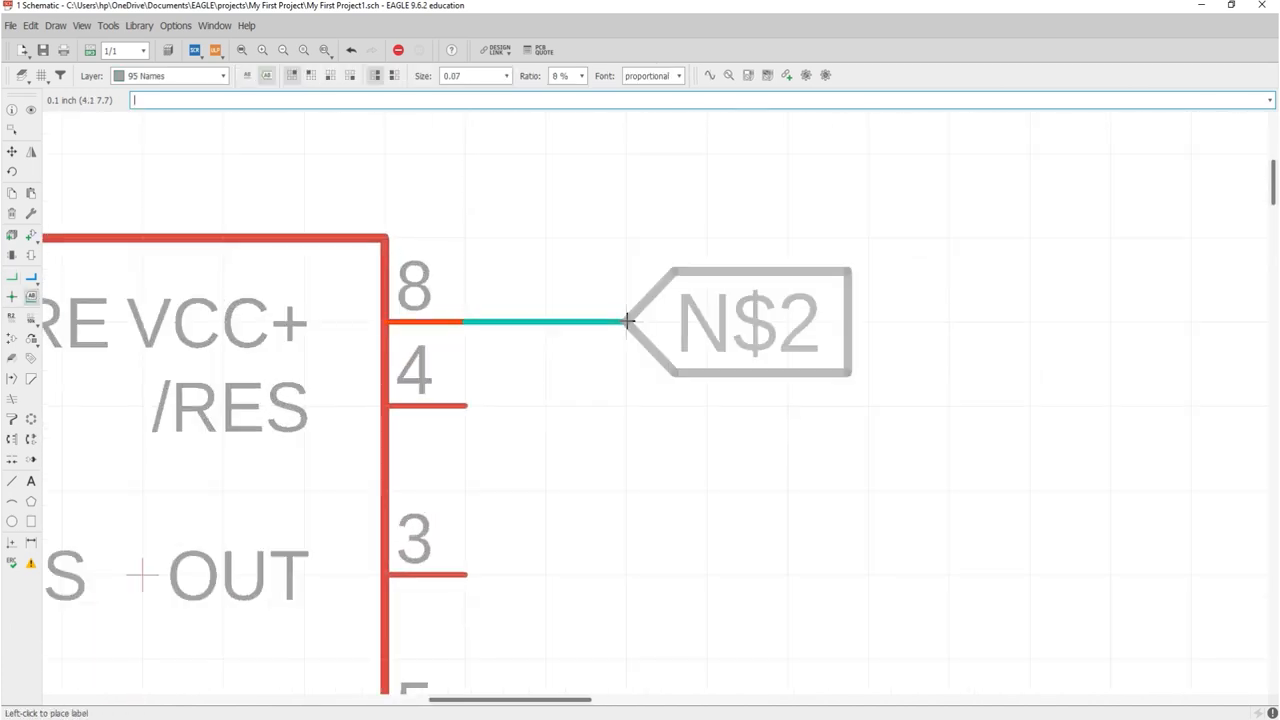
left_click(628, 320)
Rename the net on IC1's pin 8 as VDD and accept connecting it to the existing VDD net.
left_click(14, 316)
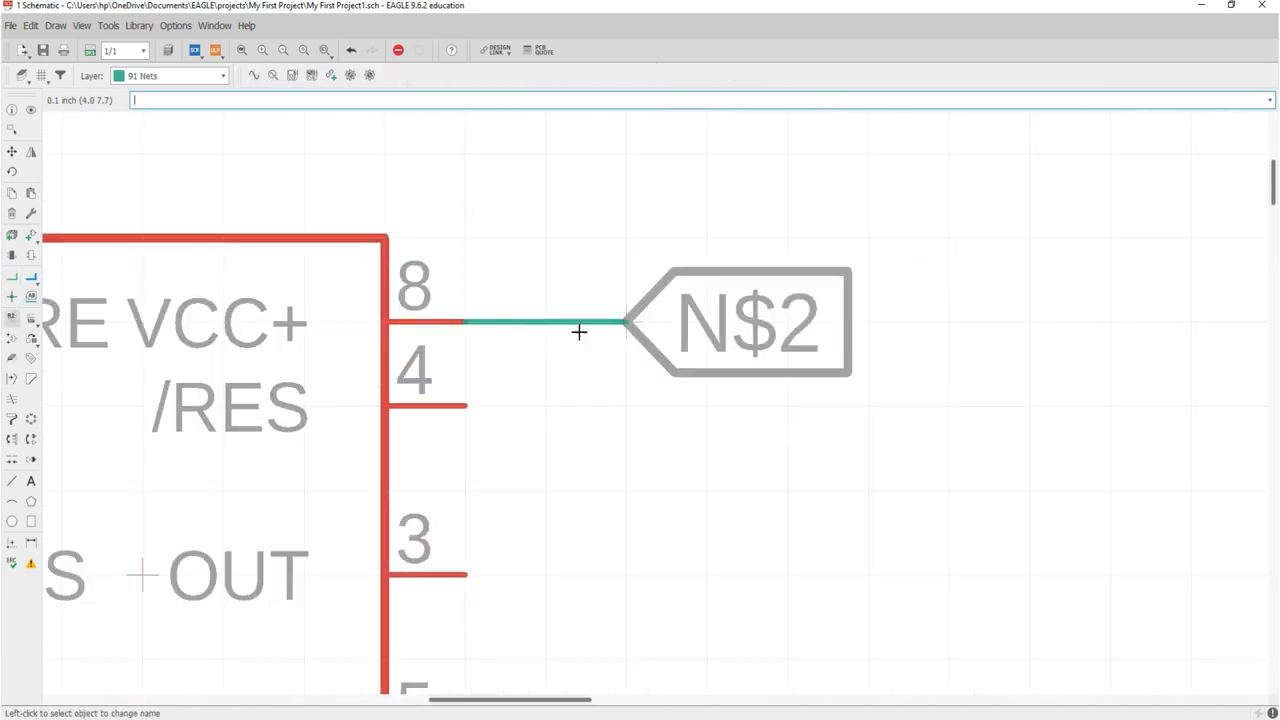
left_click(628, 322)
left_click(628, 322)
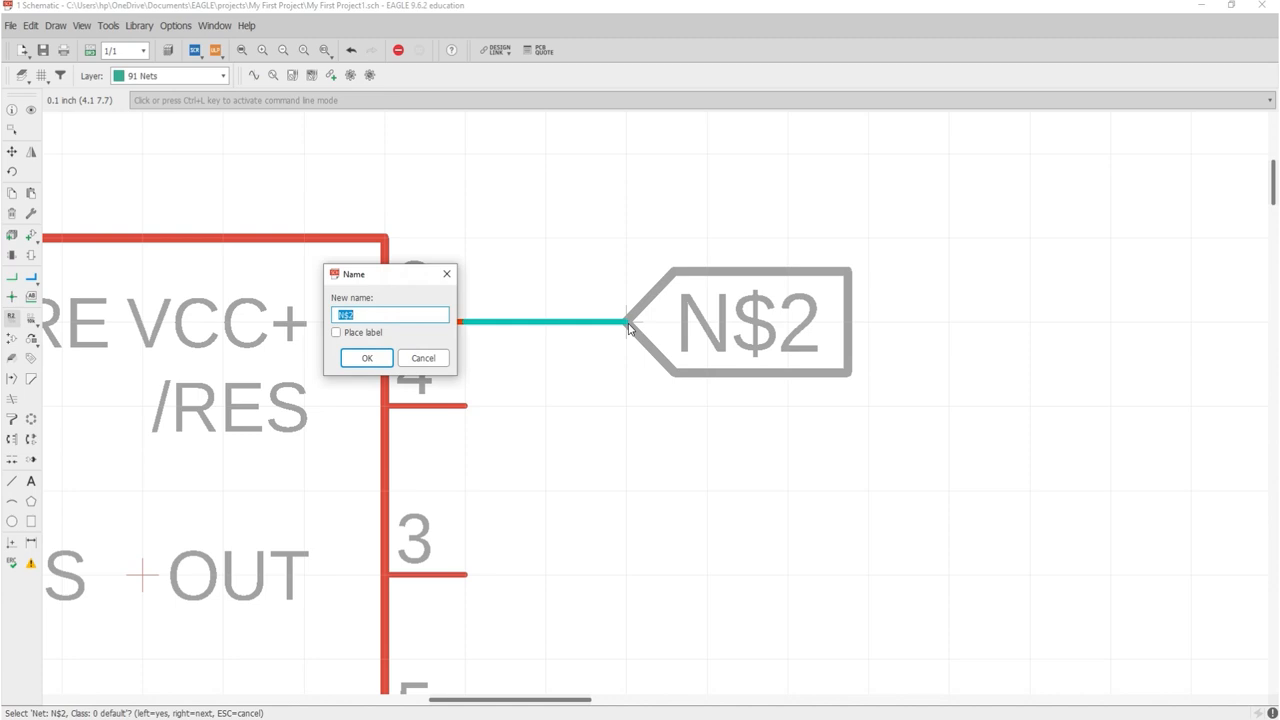
type("VDD")
key("Return")
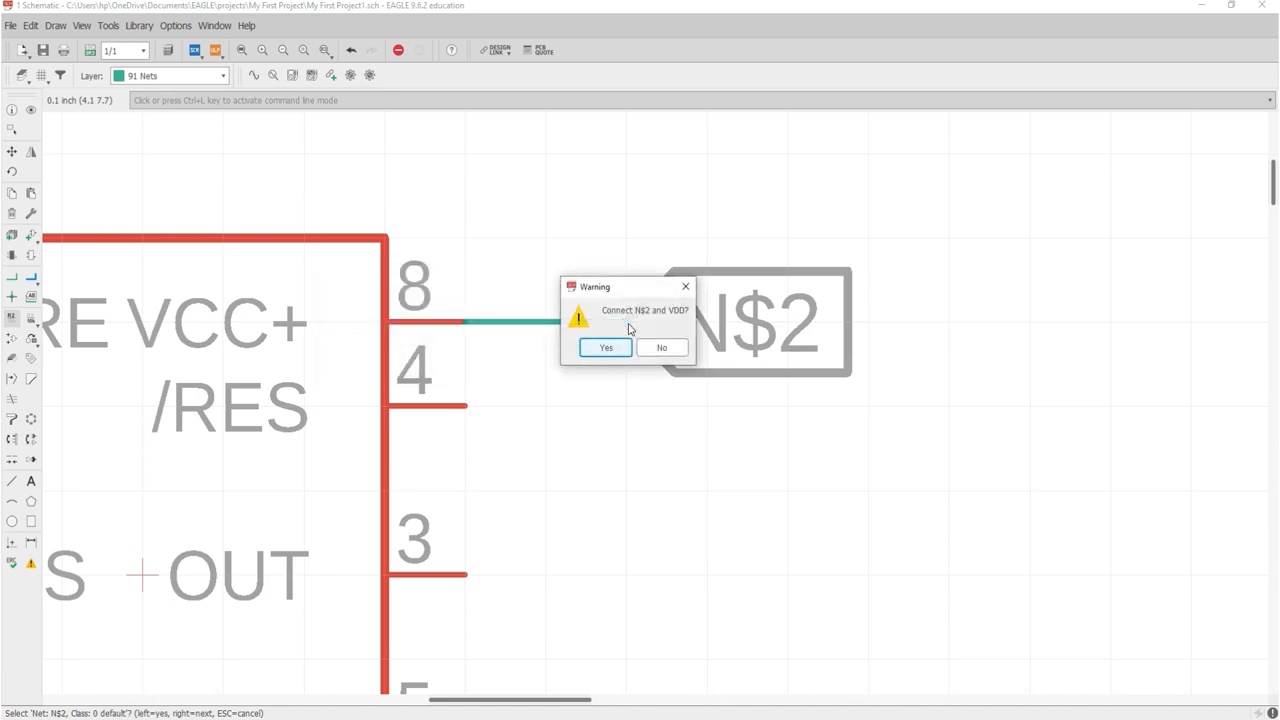
key("Return")
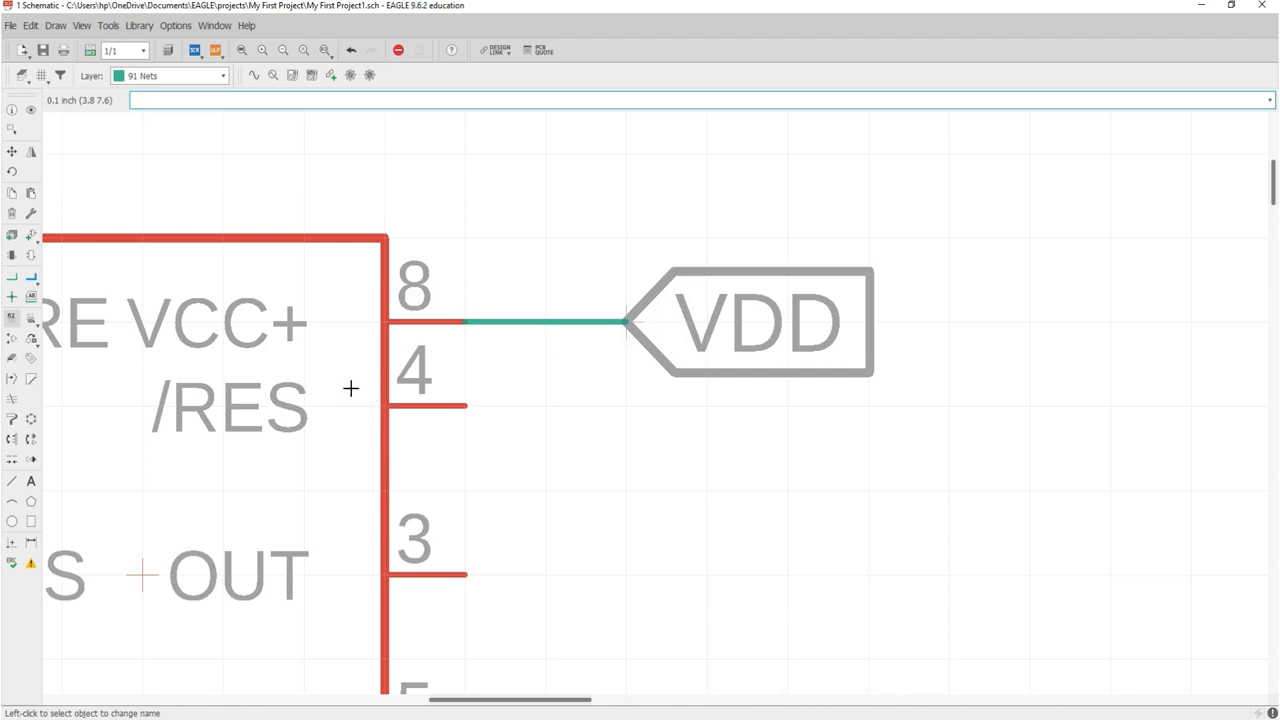
Draw a net from IC1's pin 4 (/RES) that turns up to join the VDD net on pin 8.
scroll(350, 388, "down", 2)
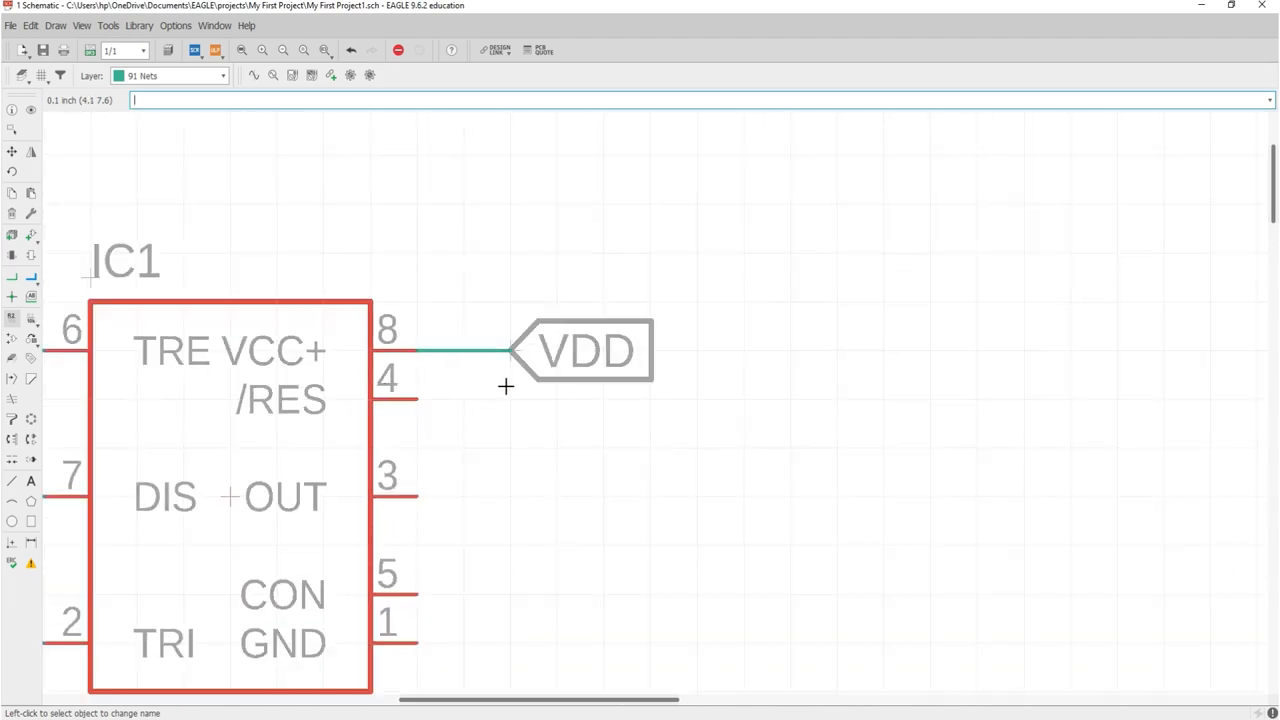
scroll(503, 384, "up", 2)
left_click(11, 281)
left_click(354, 407)
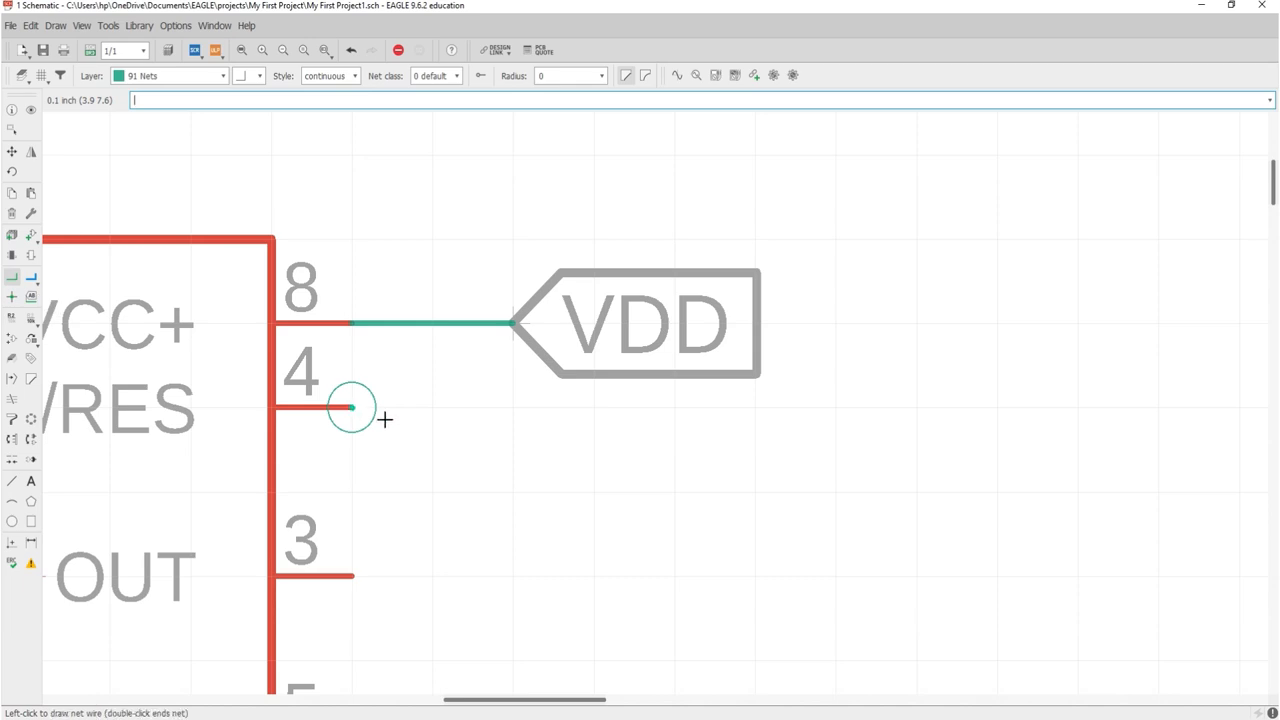
left_click(435, 343)
Draw a net stub about 0.2 inch long outward from IC1's pin 3 (OUT) and attach an outward-facing net label to its end.
scroll(437, 347, "down", 3)
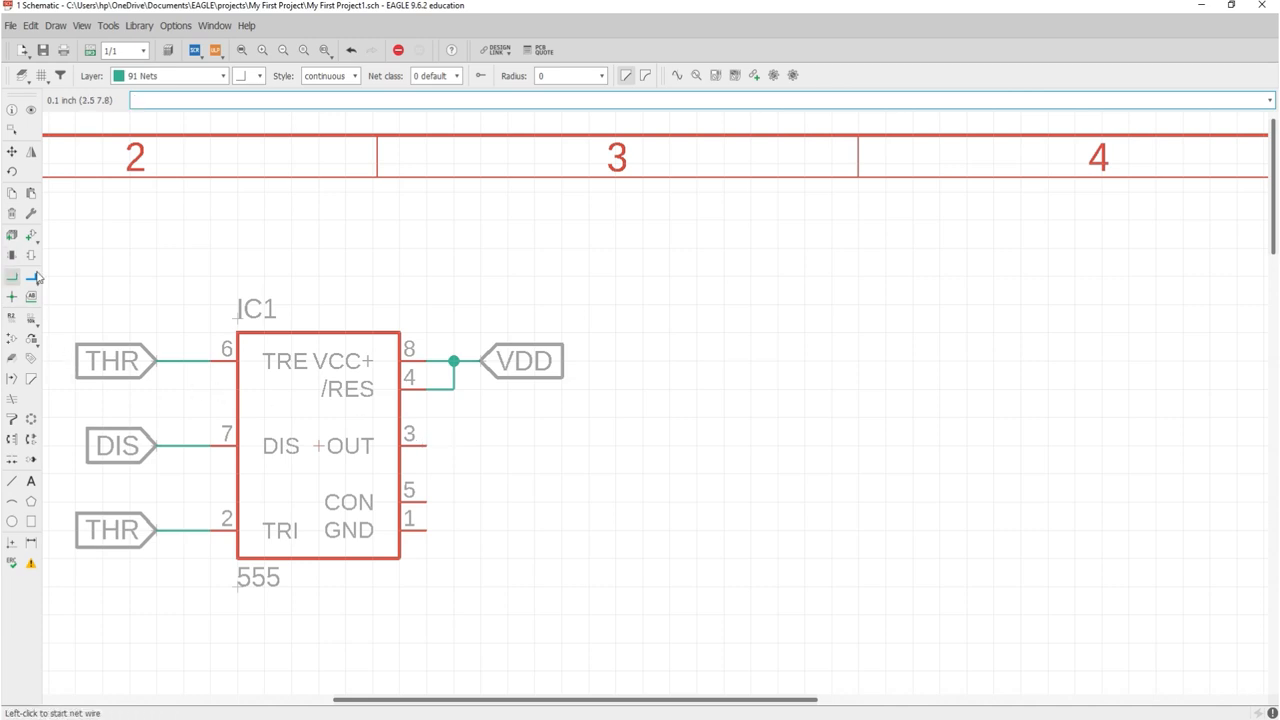
left_click(427, 445)
double_click(480, 445)
left_click(31, 296)
scroll(526, 463, "up", 3)
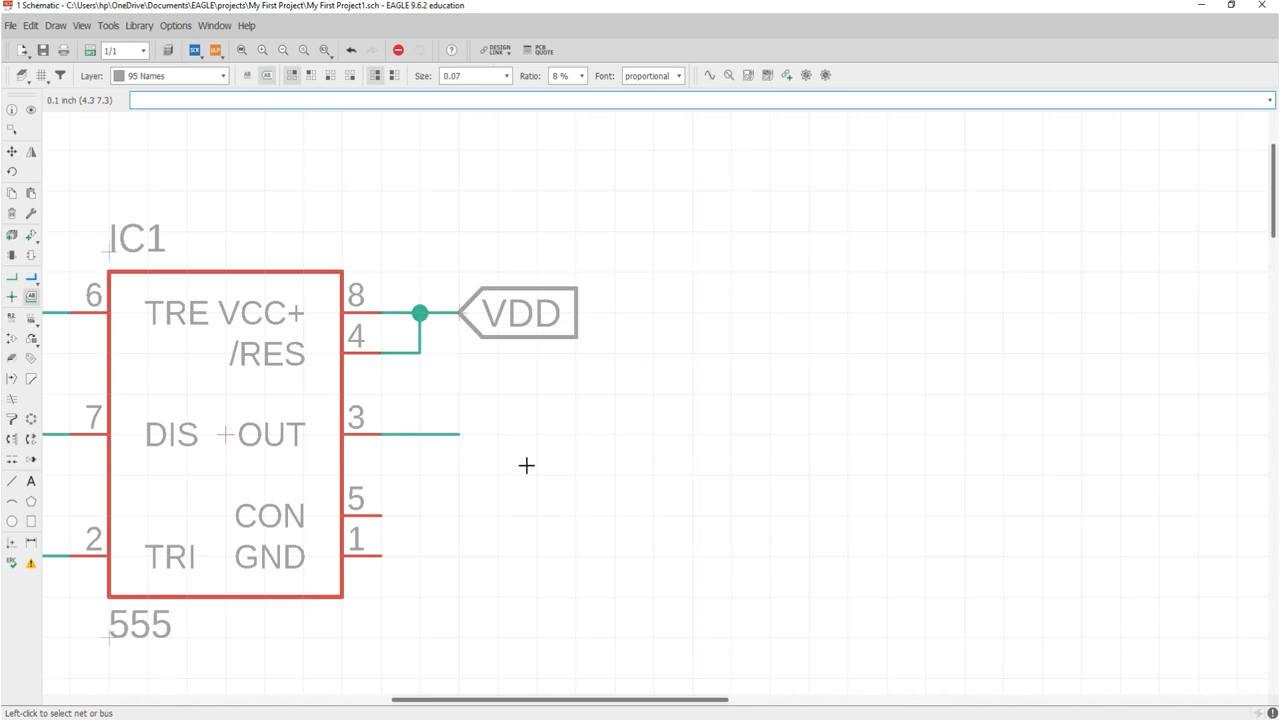
left_click(447, 431)
left_click(453, 431)
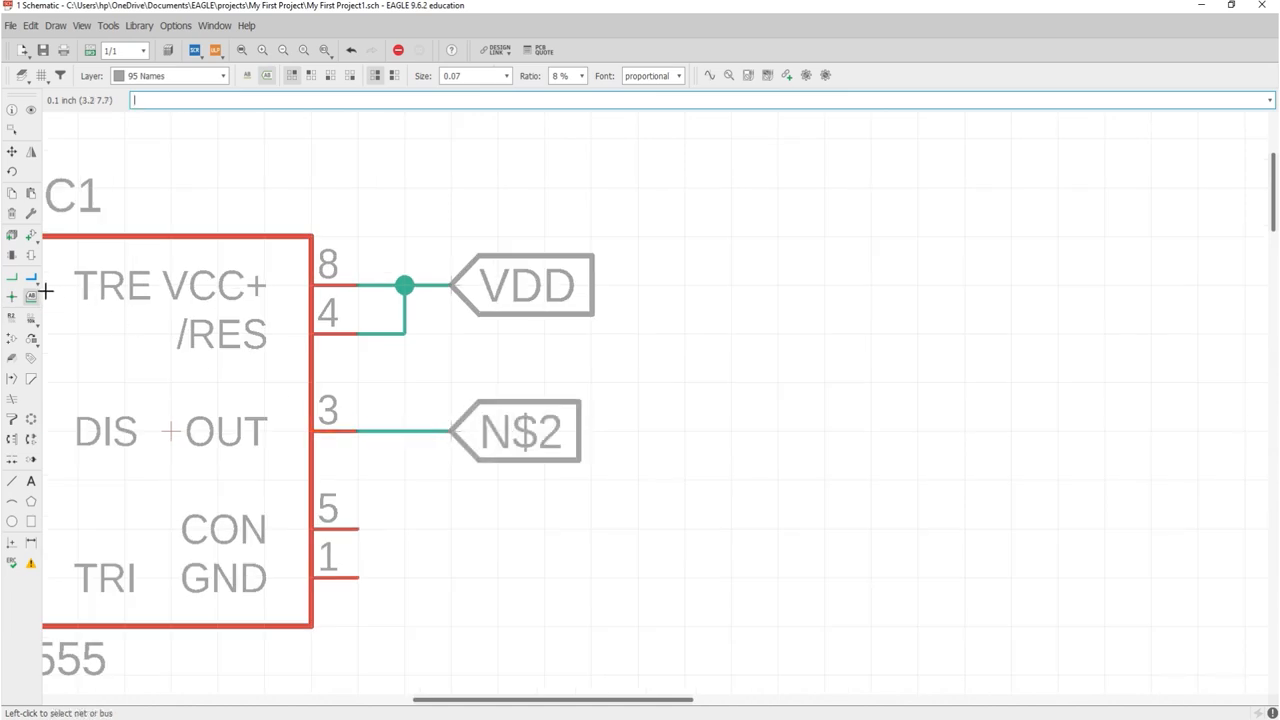
Rename the net on IC1's pin 3 as CLK.
left_click(11, 316)
left_click(452, 432)
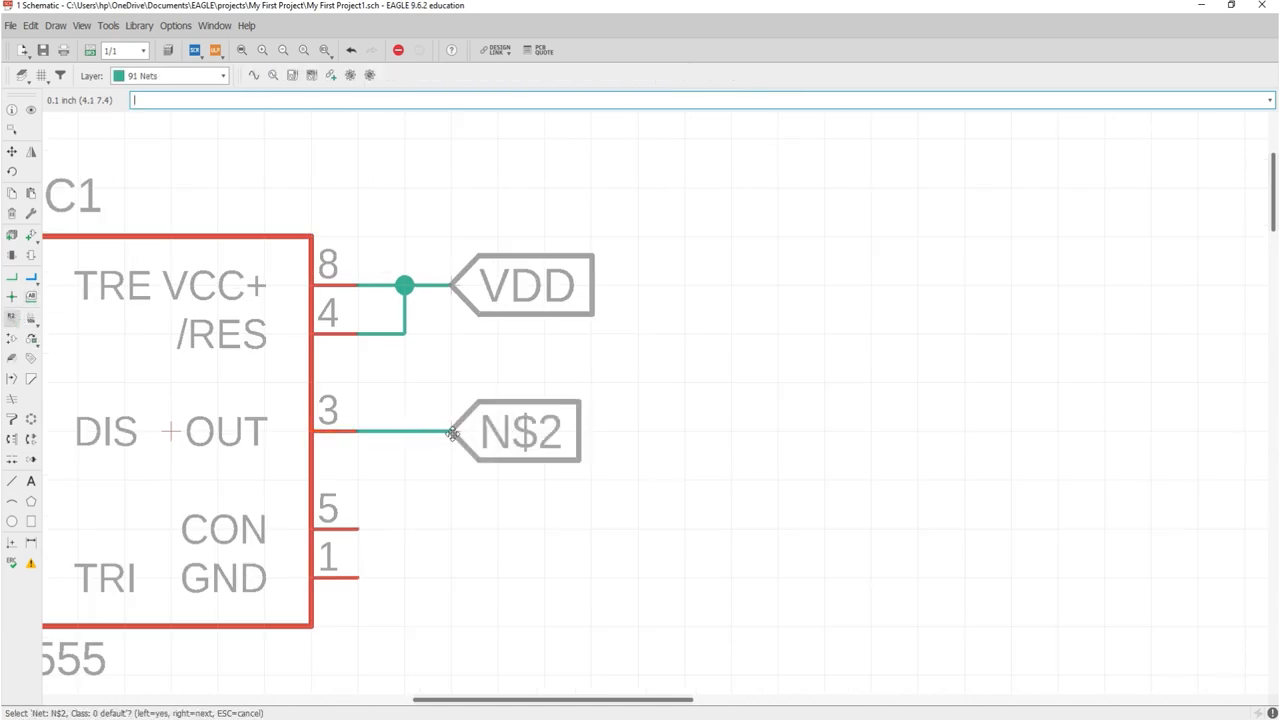
left_click(452, 432)
type("CLK")
key("Return")
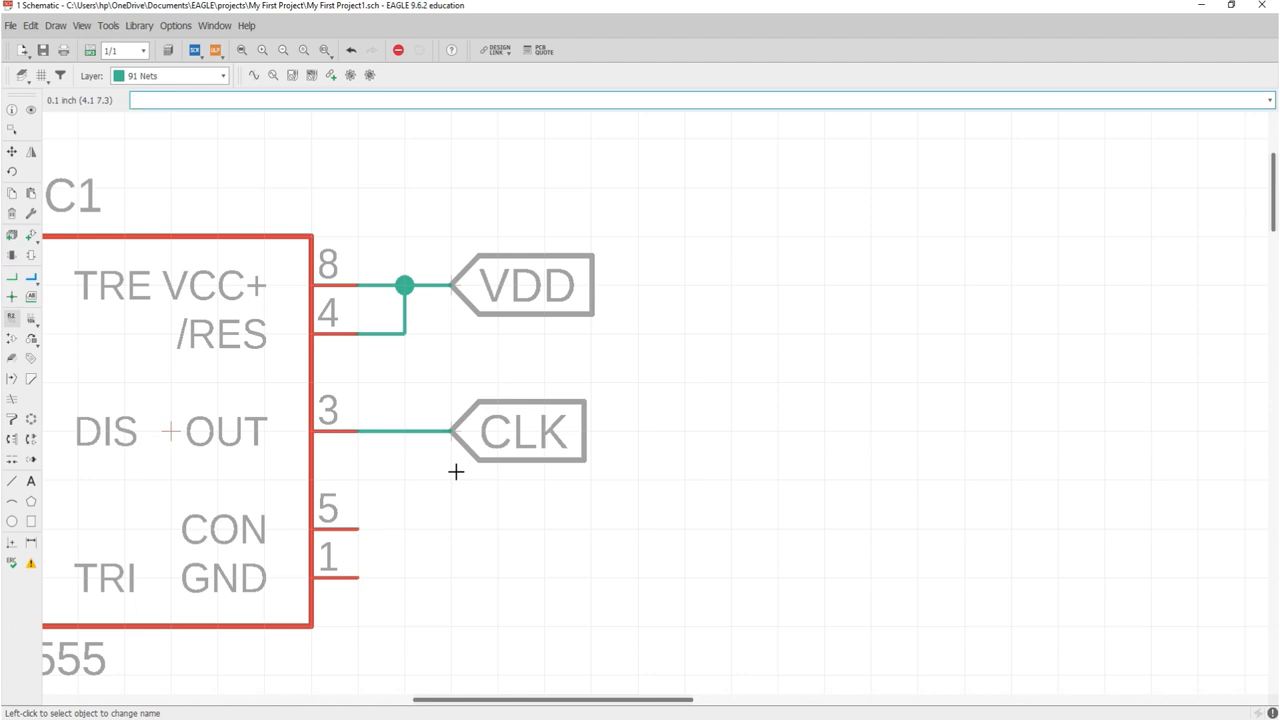
Draw a net stub about 0.2 inch long outward from IC1's pin 1 (GND) and attach an outward-facing net label to its end.
scroll(455, 471, "down", 2)
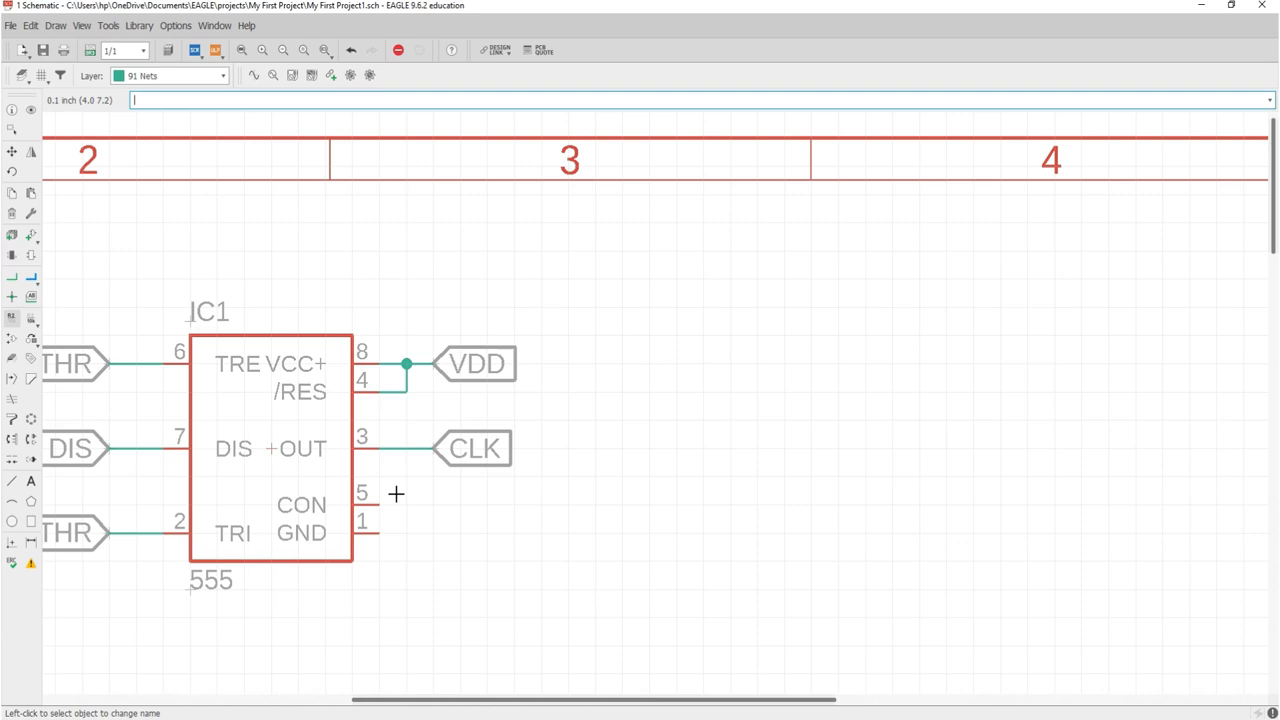
scroll(368, 538, "up", 3)
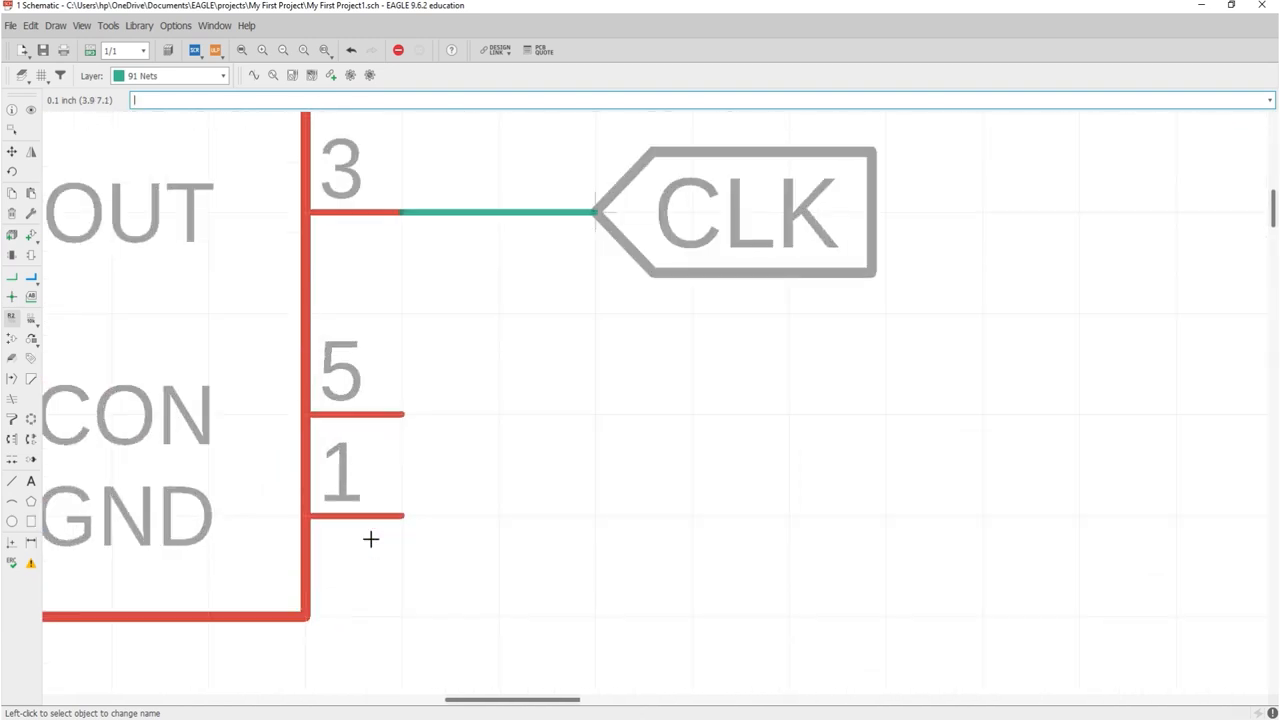
left_click(12, 277)
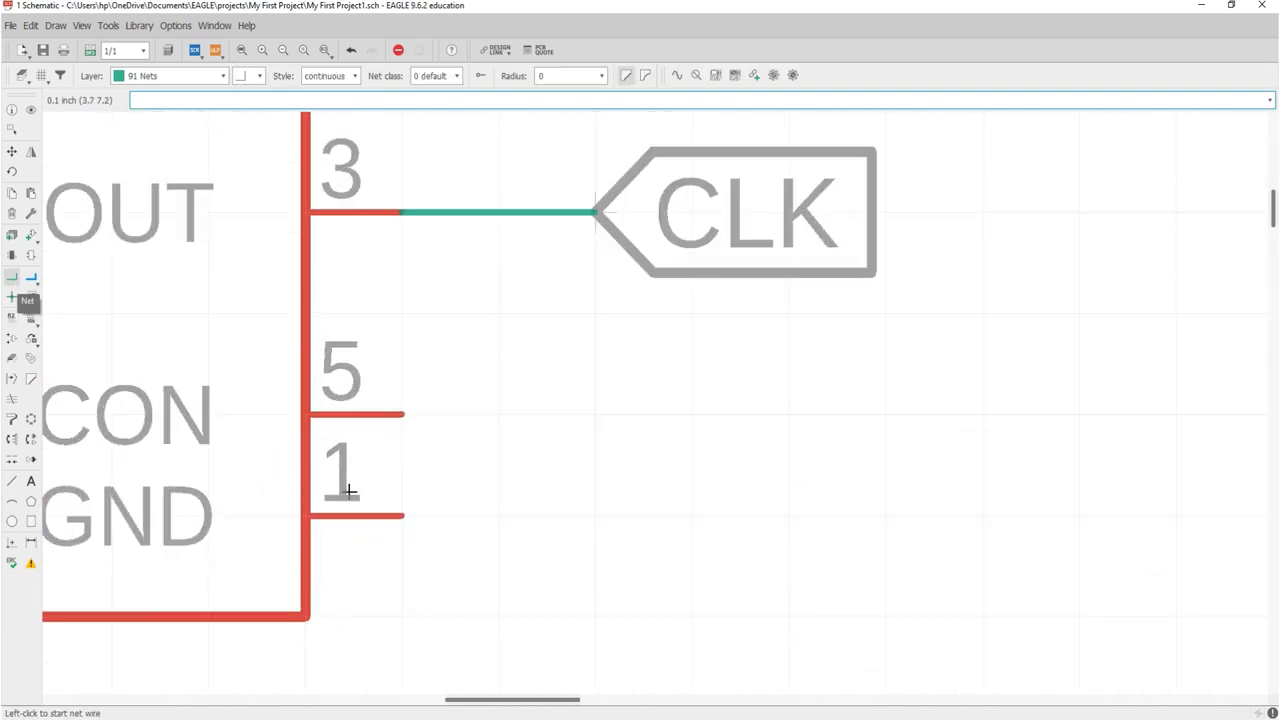
left_click(400, 516)
double_click(597, 516)
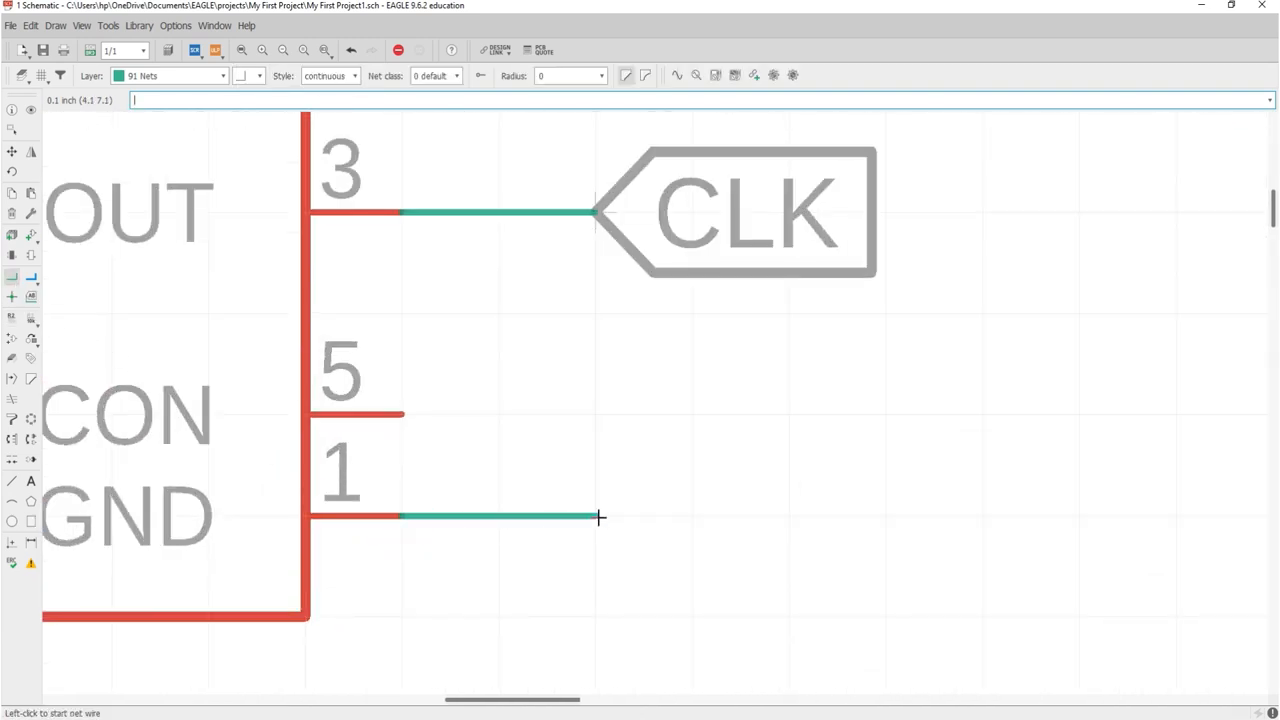
left_click(31, 297)
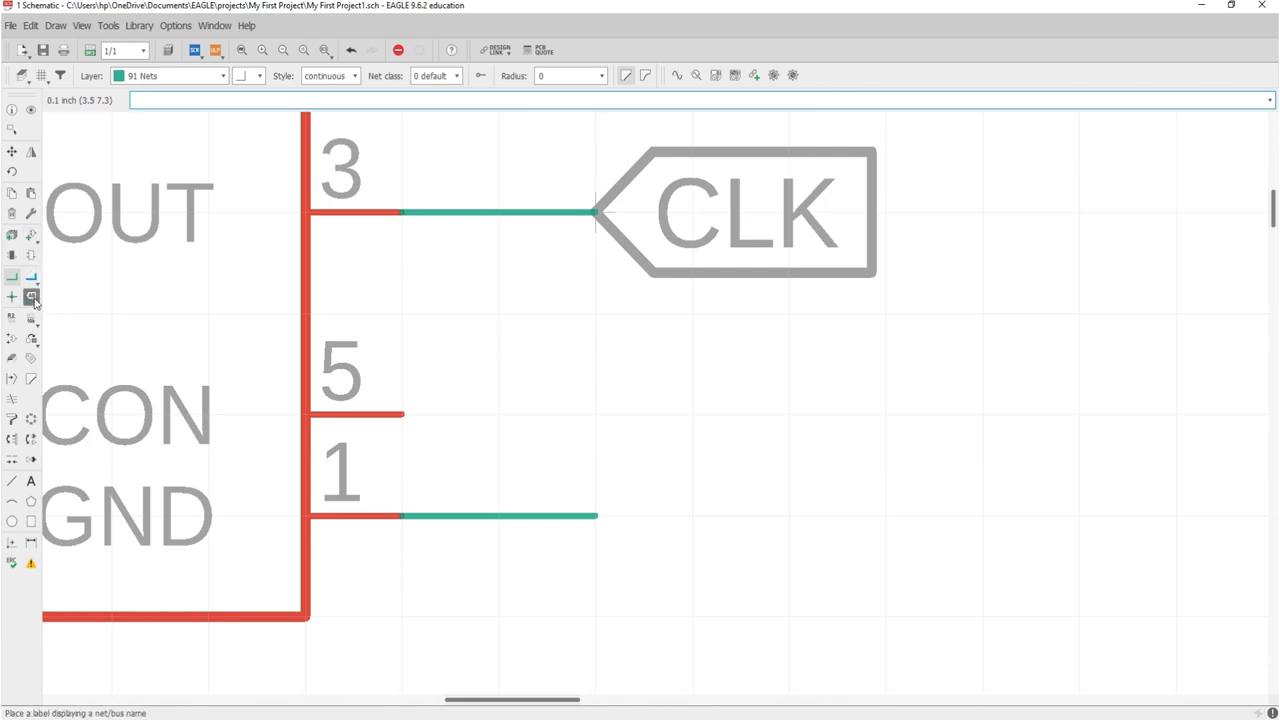
left_click(592, 515)
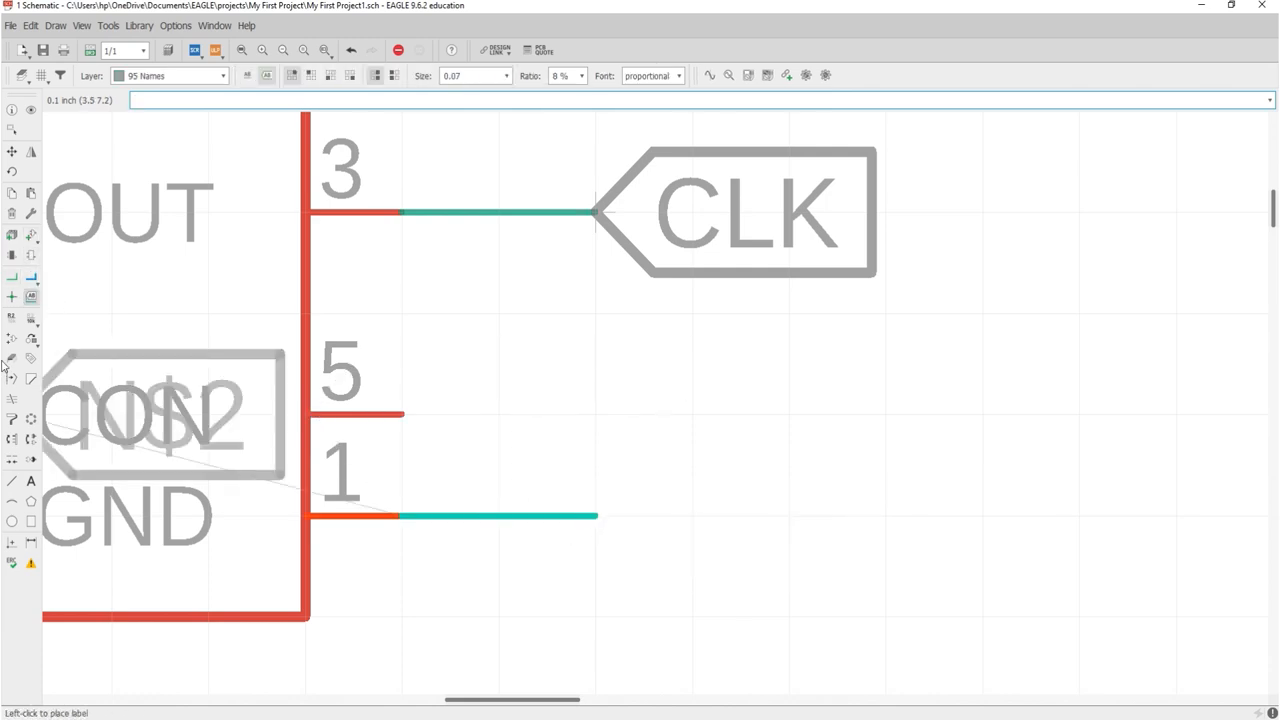
left_click(593, 516)
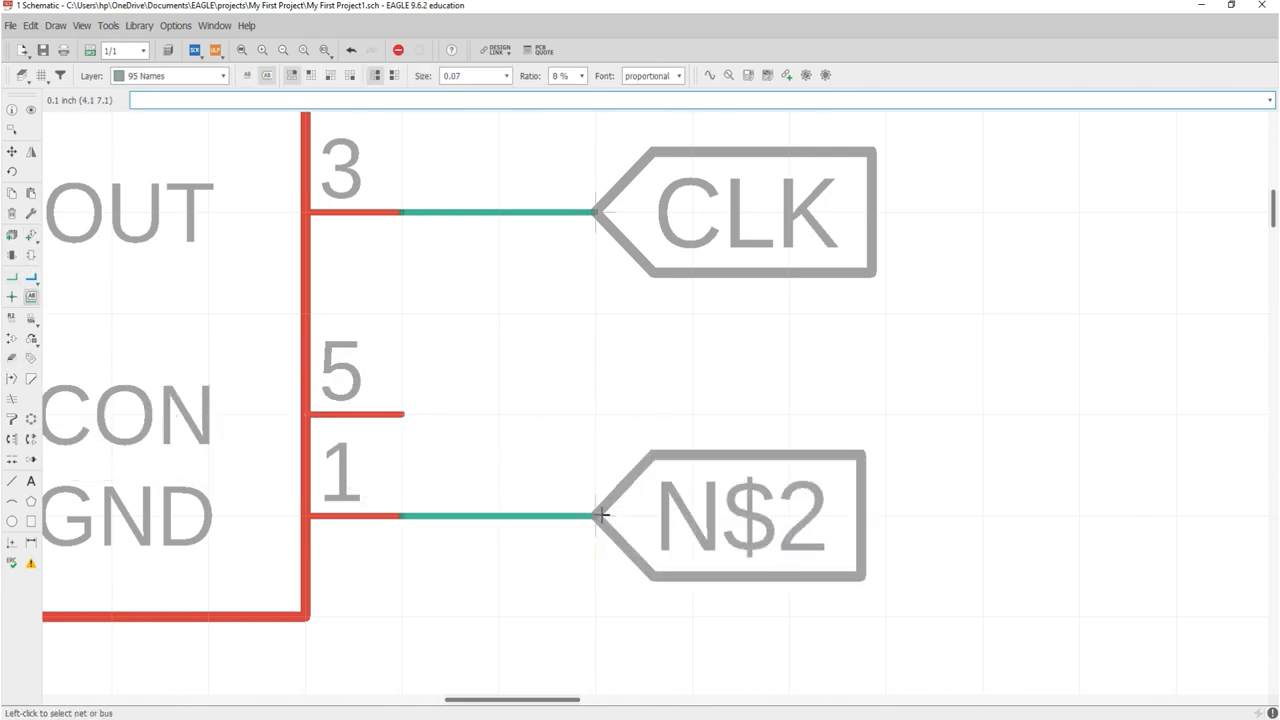
Rename the net on IC1's pin 1 as VSS and accept connecting it to the existing VSS net.
left_click(12, 317)
left_click(598, 515)
left_click(598, 515)
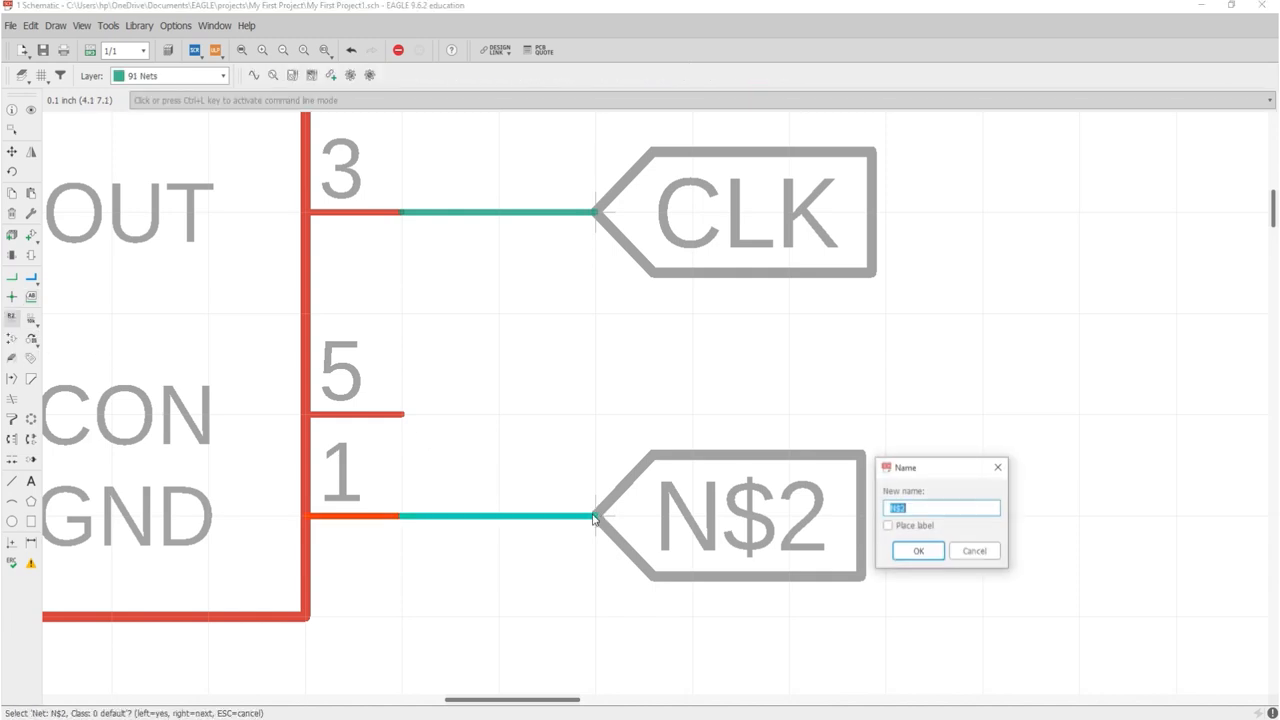
type("VSS")
key("Return")
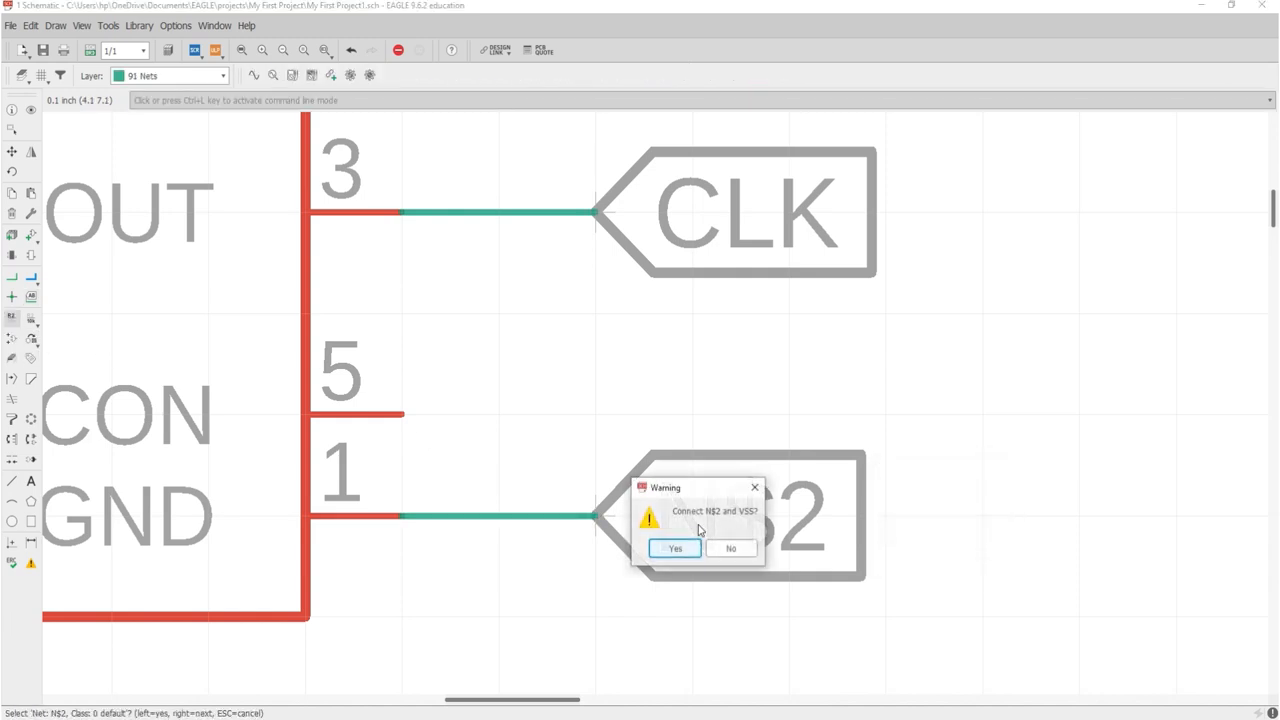
key("Return")
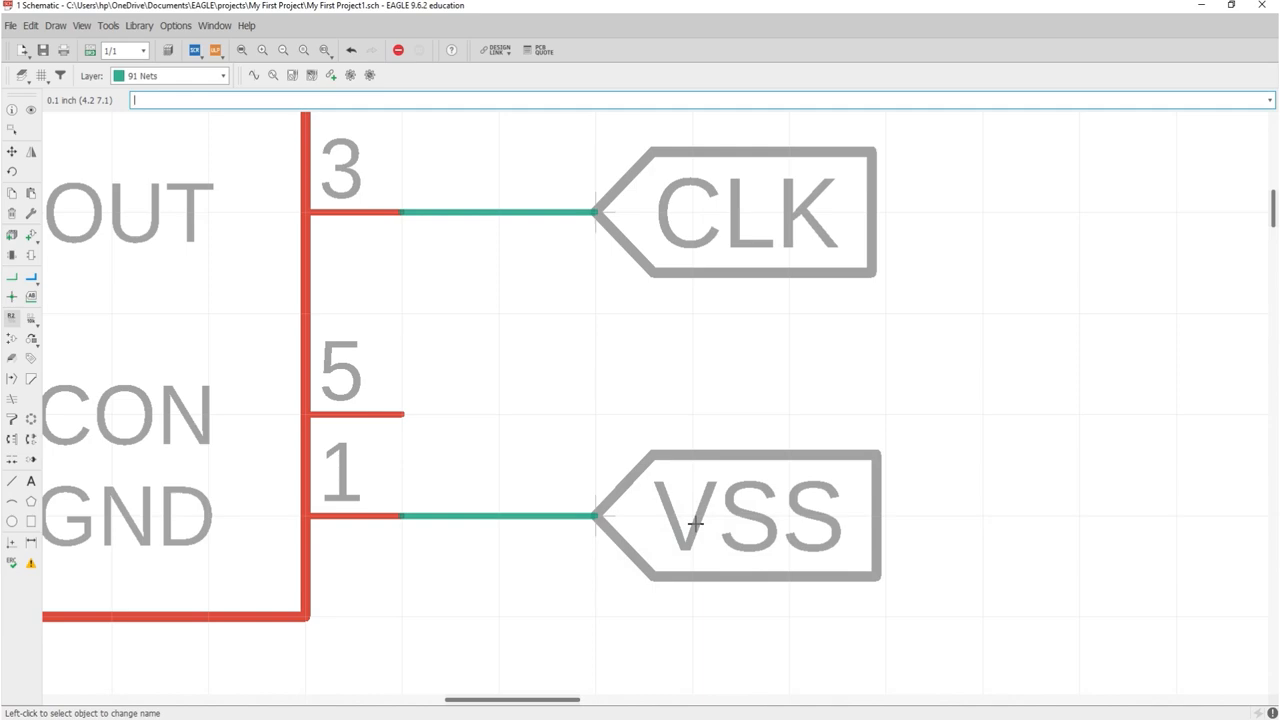
Draw the left side, about 1.6 inch, and the bottom side, about 2.2 inch, of a frame around the labelled IC1 block with the Line tool.
scroll(697, 522, "down", 3)
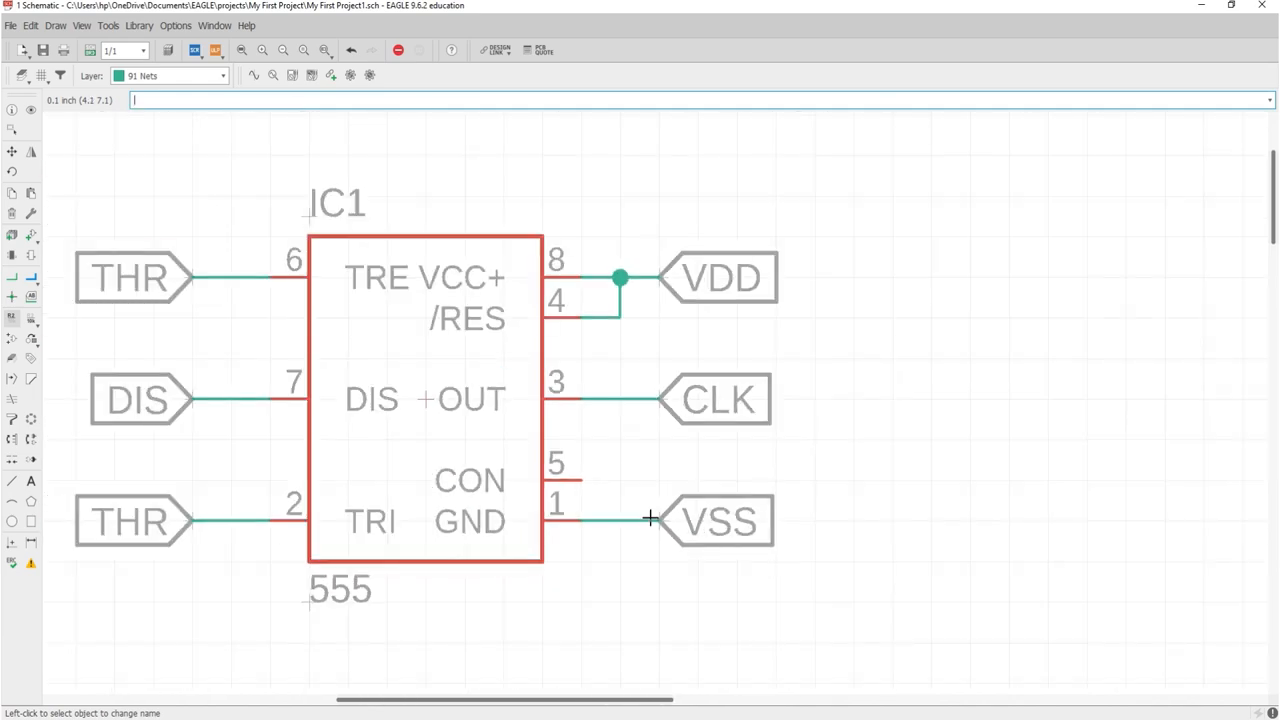
scroll(654, 519, "down", 4)
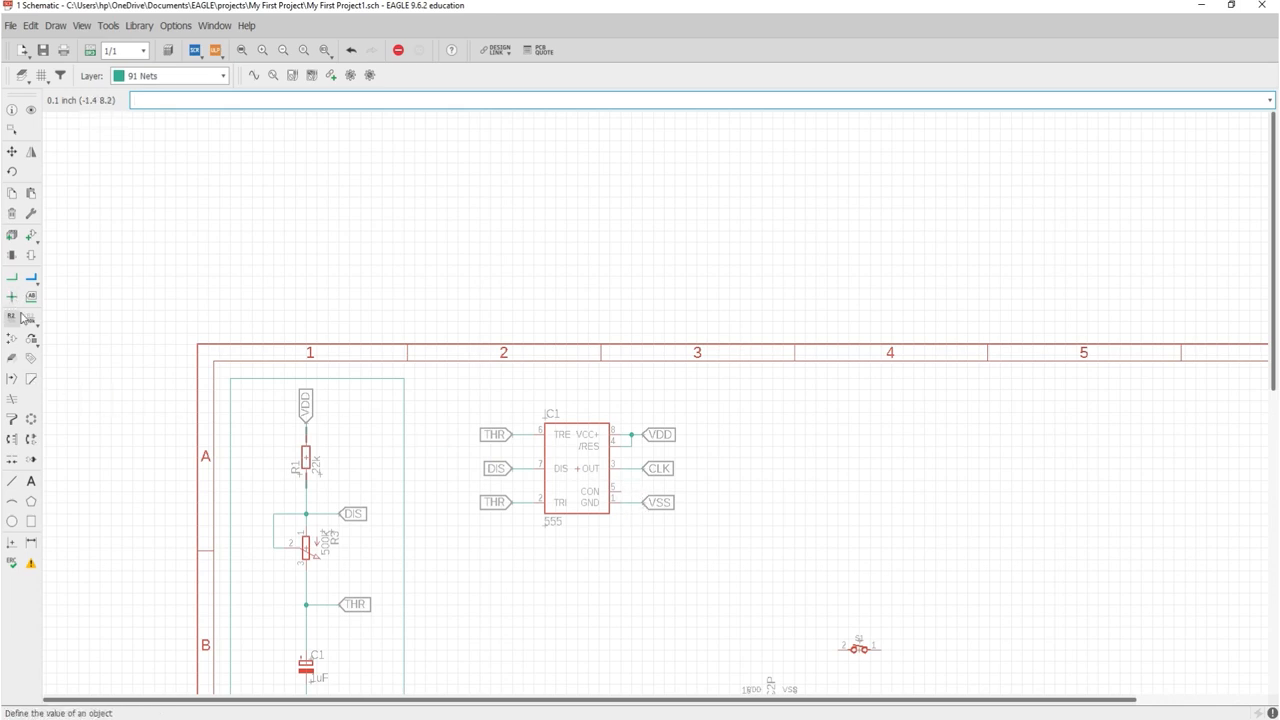
left_click(12, 481)
scroll(517, 434, "up", 4)
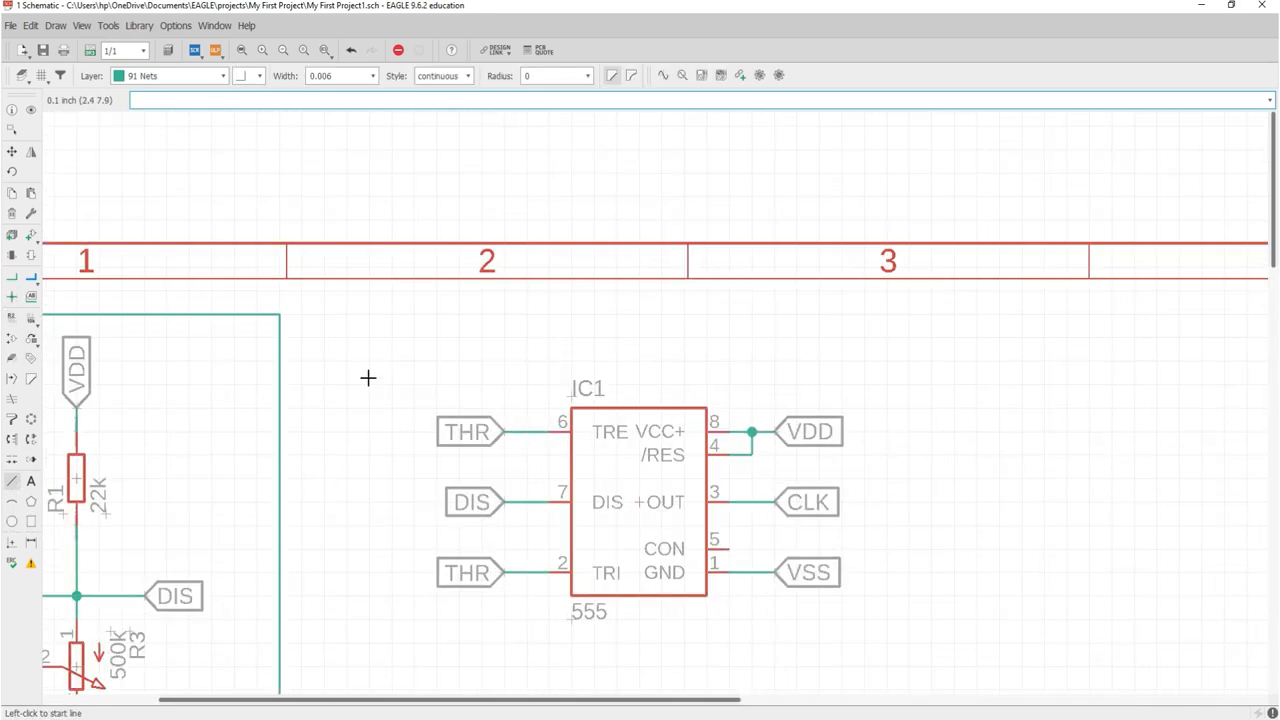
left_click(368, 321)
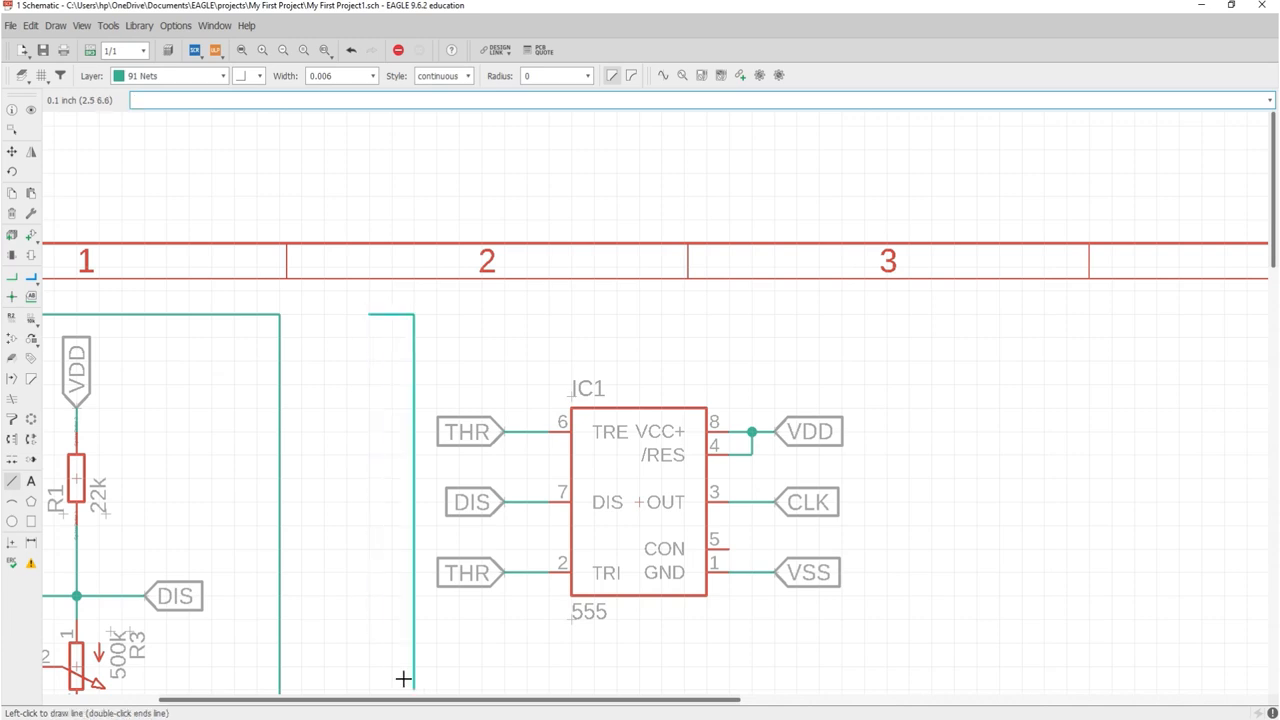
scroll(372, 625, "down", 2)
scroll(371, 626, "down", 1)
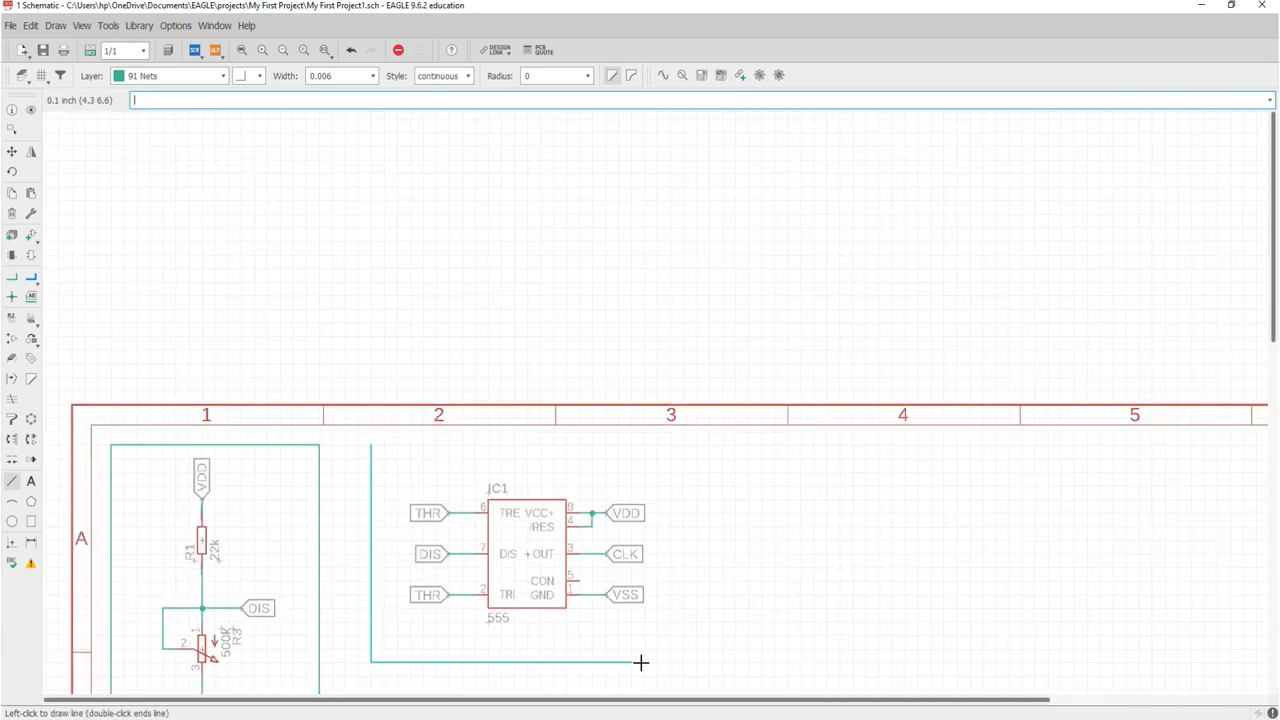
left_click(671, 661)
left_click(657, 472)
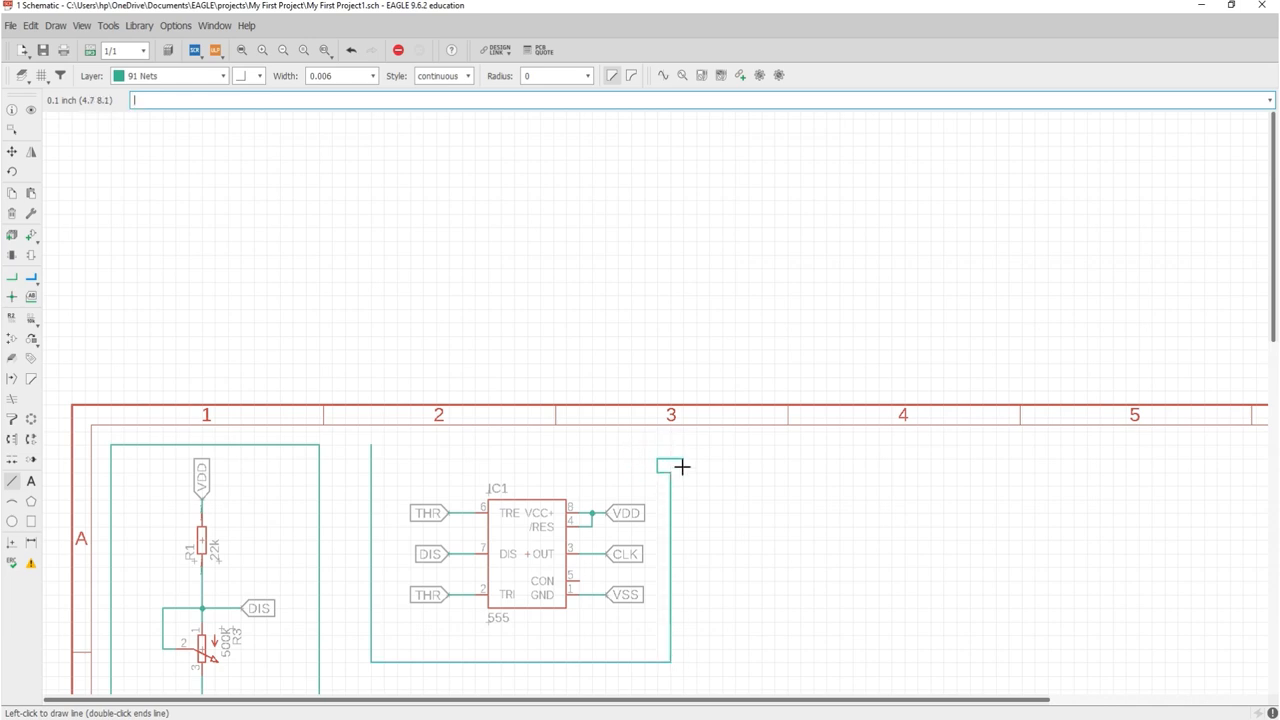
key("Escape")
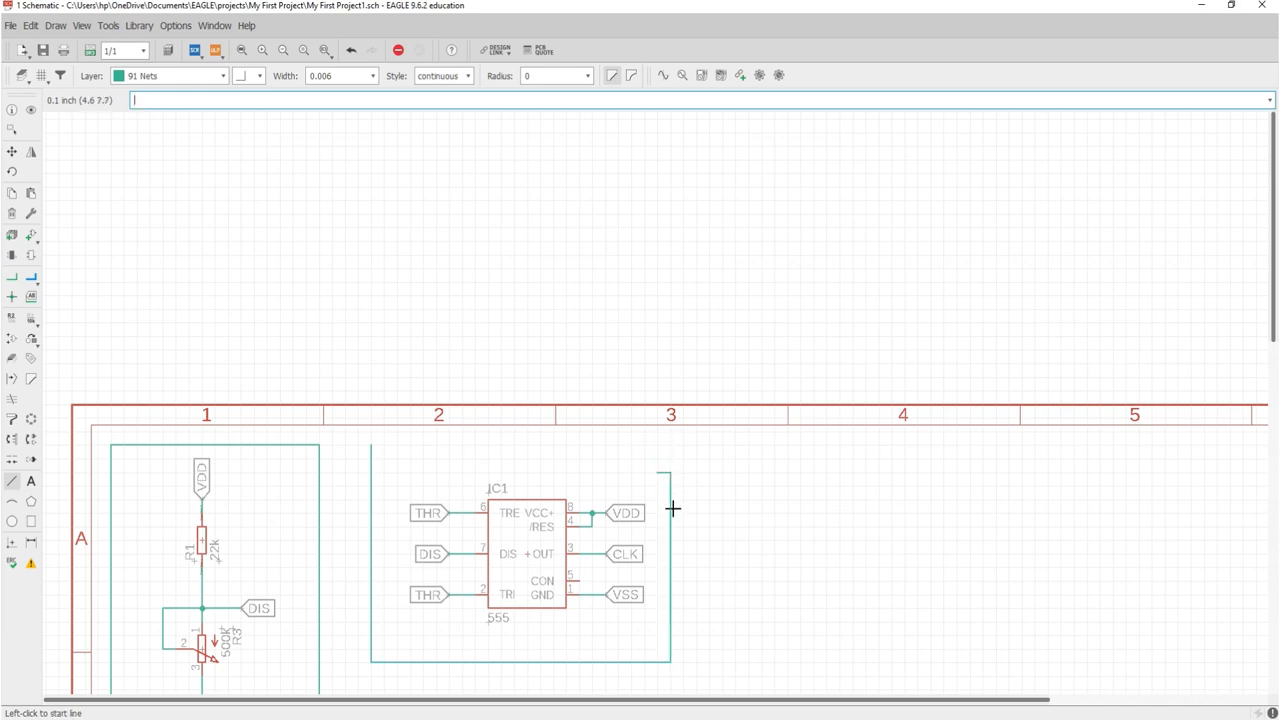
key("ctrl+z")
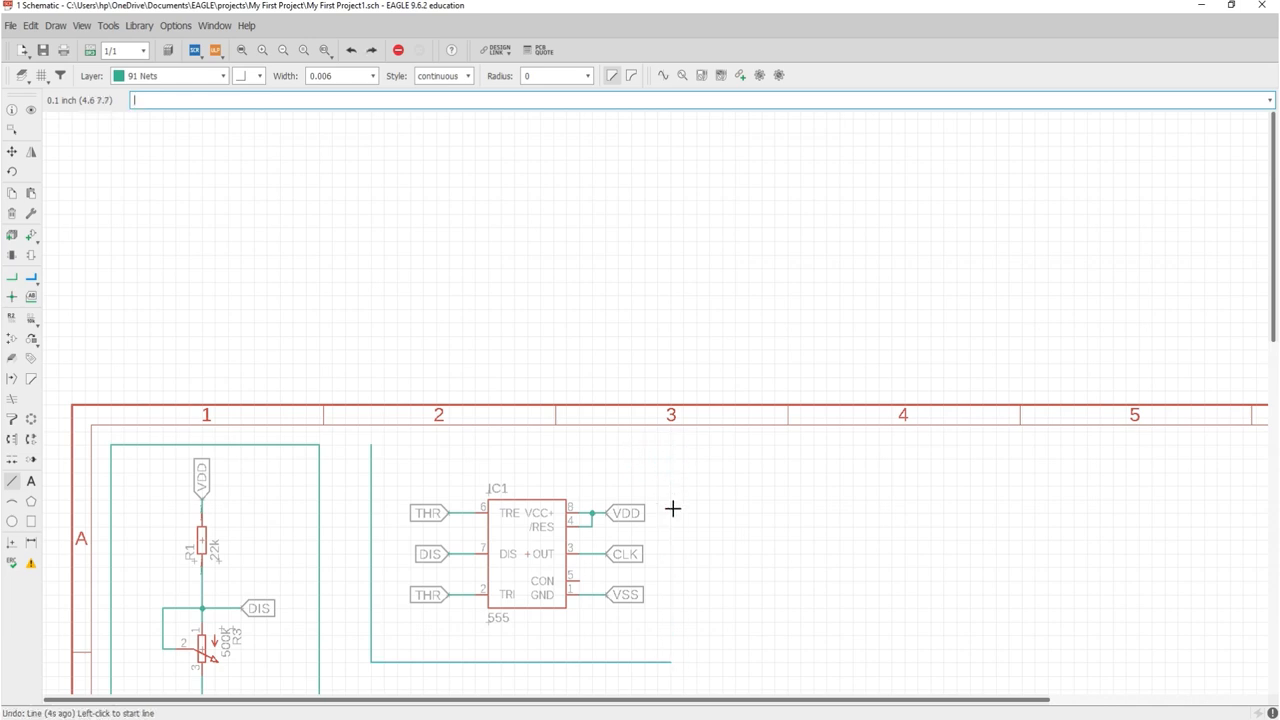
Close the frame around IC1 by drawing its right side and top side back to the starting corner.
left_click(670, 661)
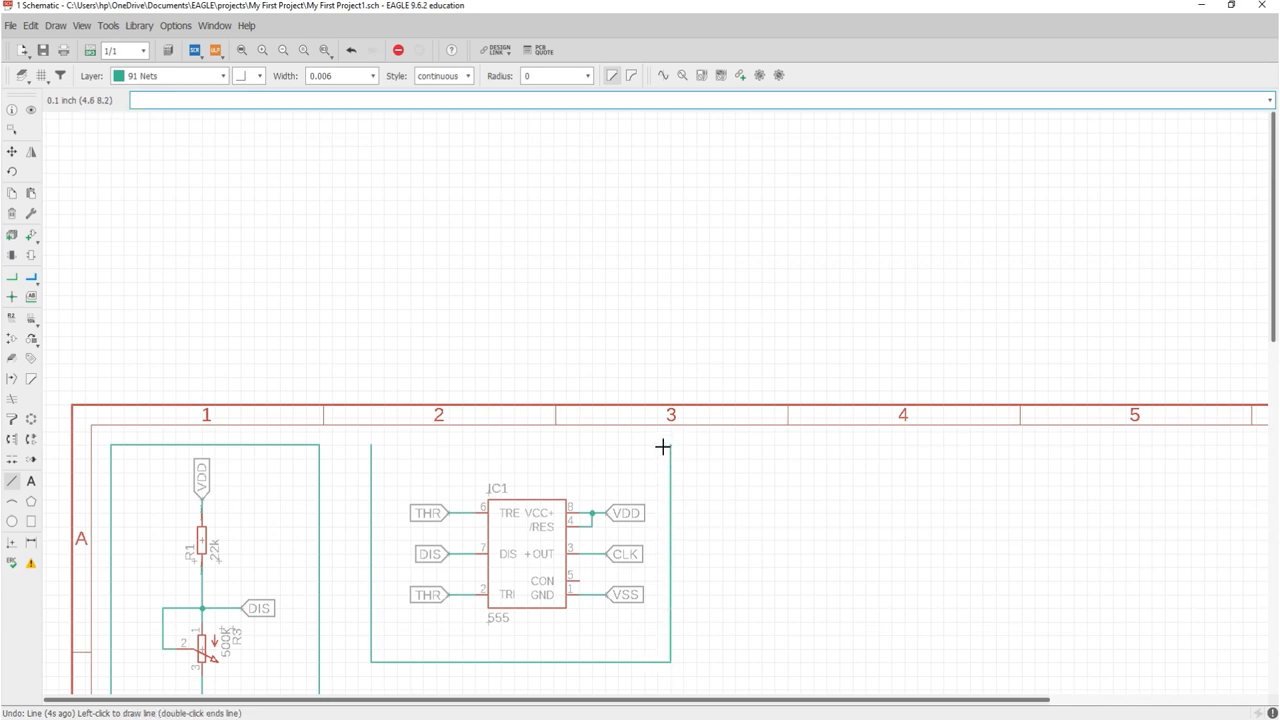
double_click(371, 445)
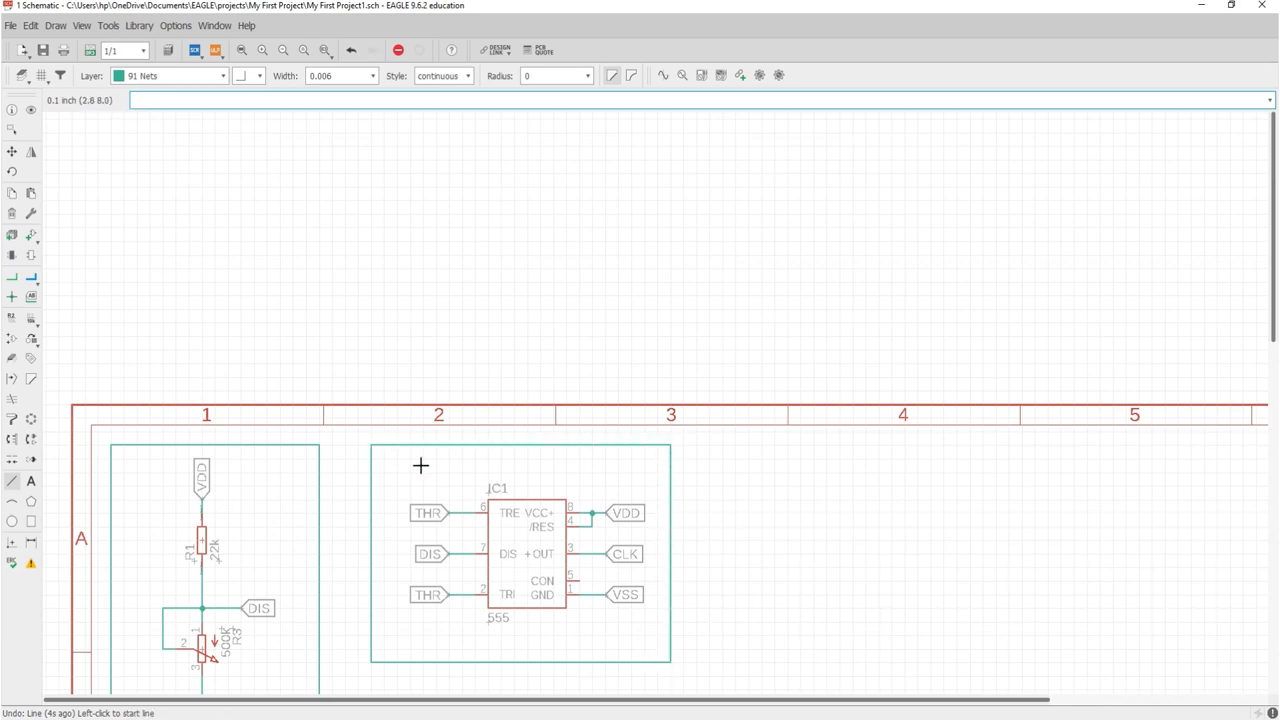
Place the text Timer inside the lower-left corner of the frame around IC1.
left_click(31, 481)
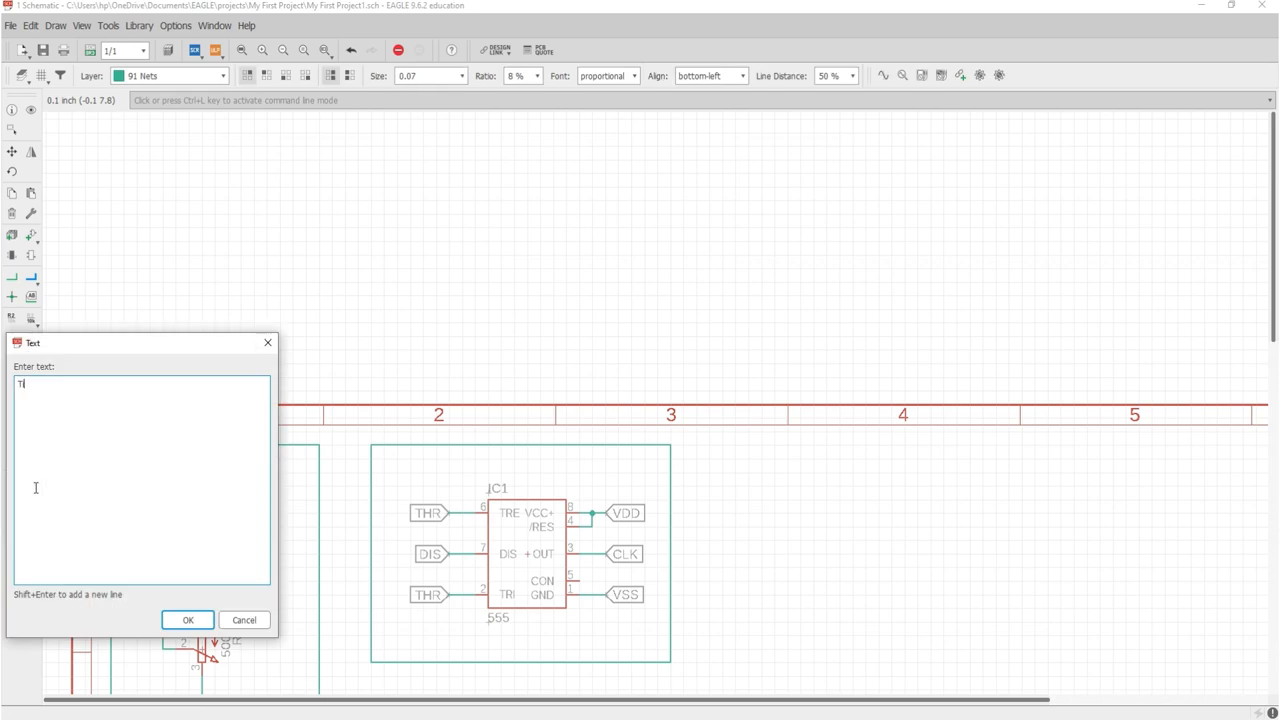
key("Return")
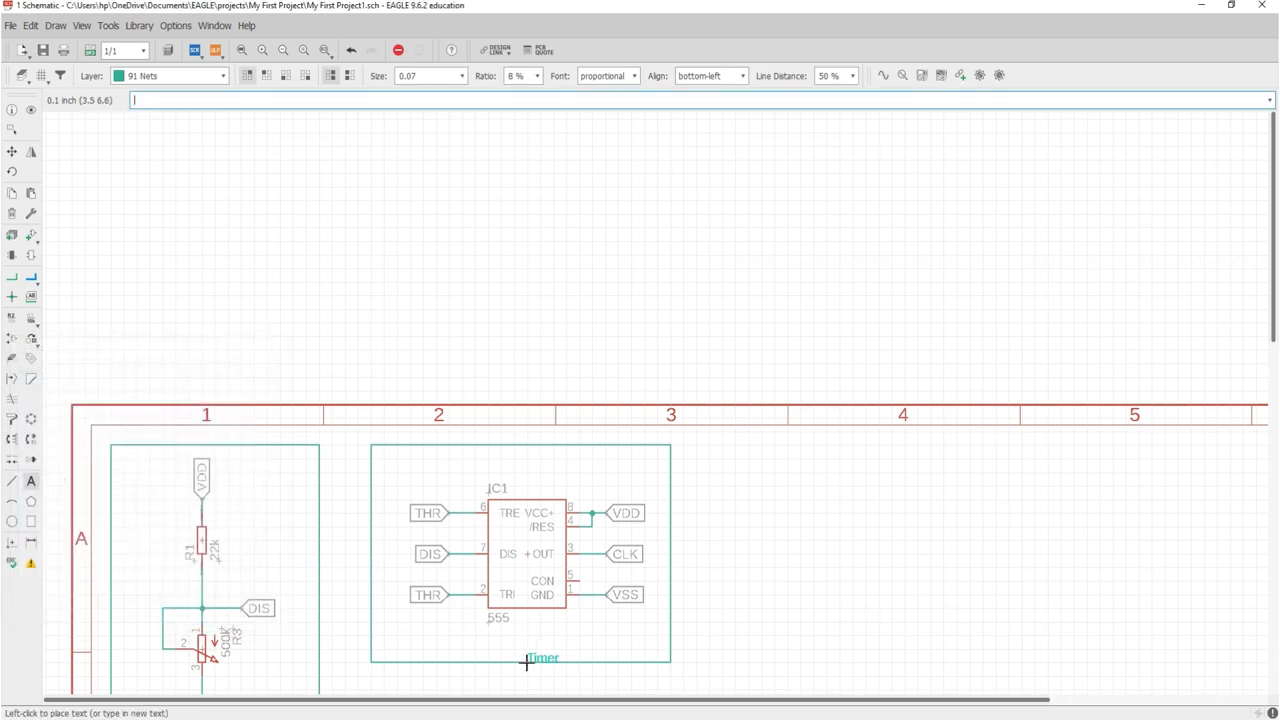
scroll(529, 663, "up", 1)
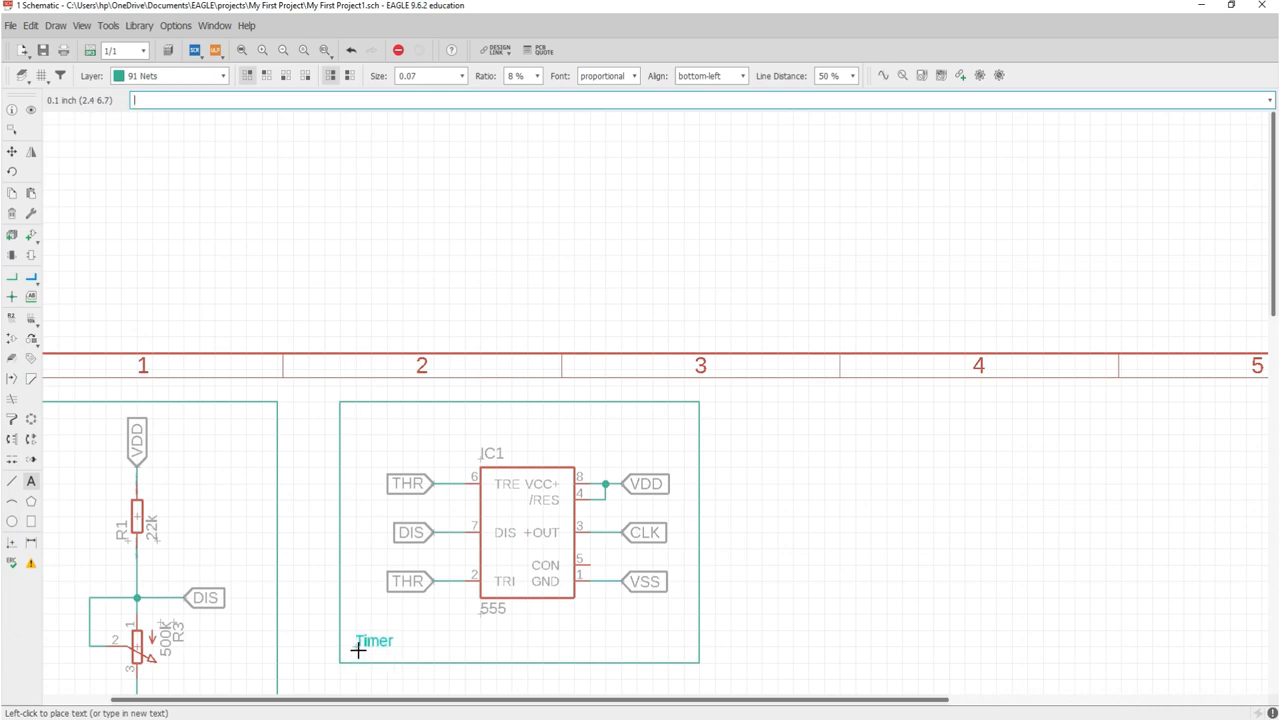
left_click(358, 650)
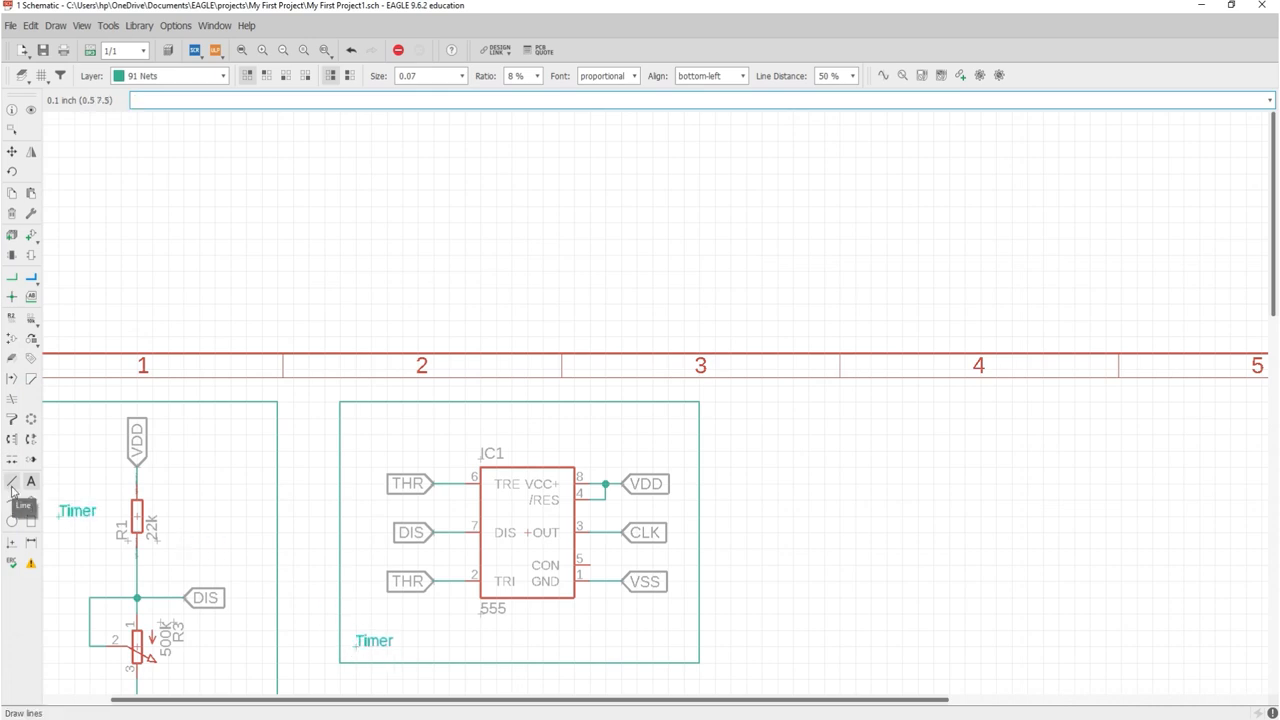
Draw a title box about 0.4 by 0.3 inch around the Timer text, against the frame's lower-left corner, with the Line tool.
left_click(12, 481)
left_click(348, 618)
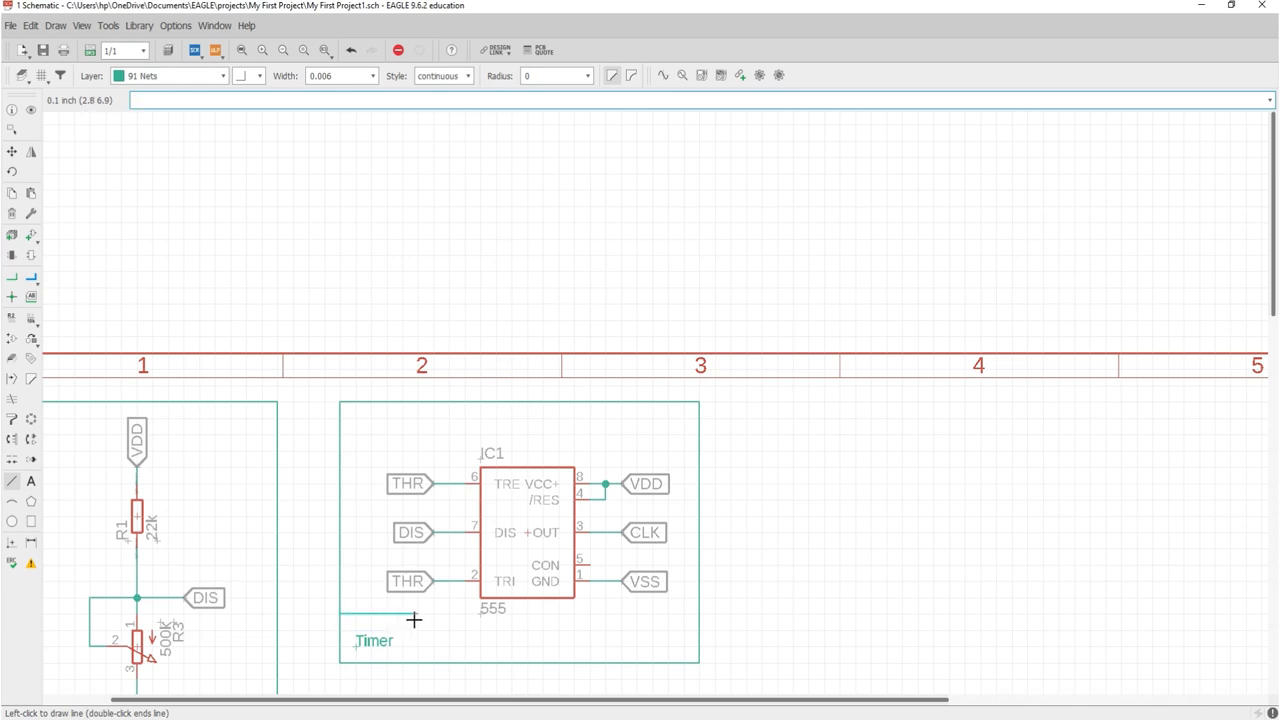
double_click(402, 662)
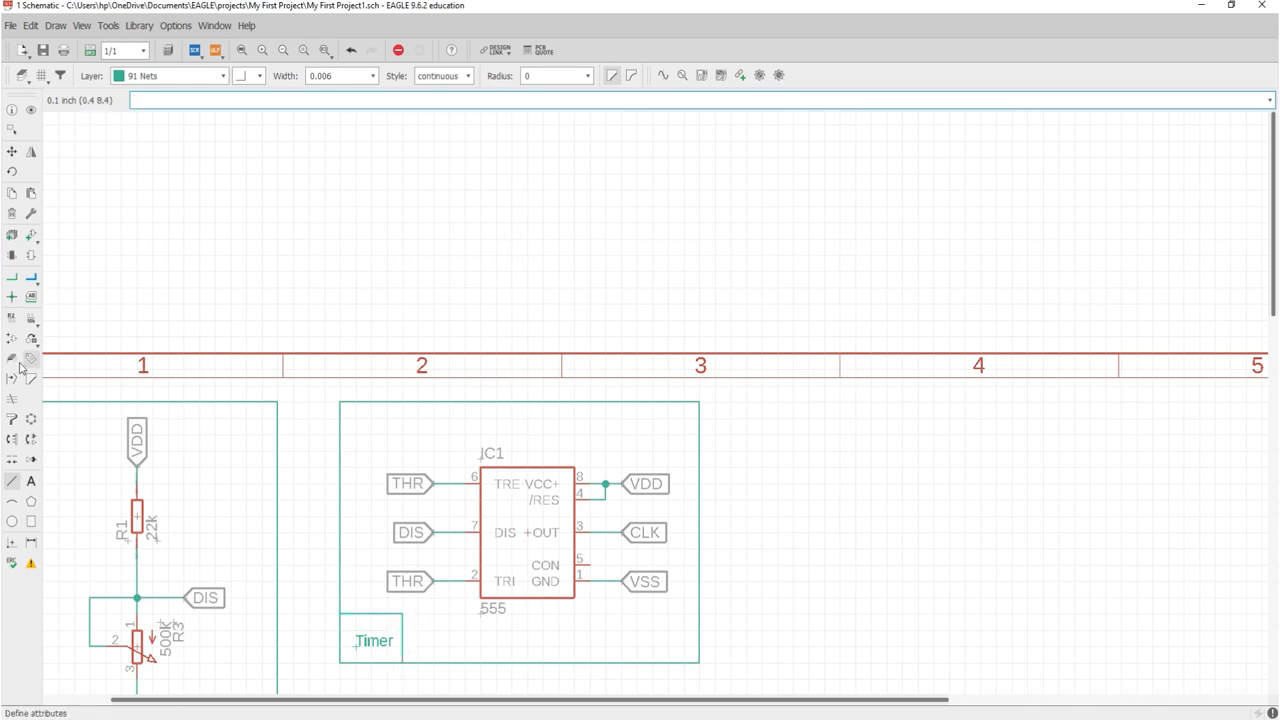
Group the whole framed Timer block and move it about 0.2 inch left, closer to the Passive Component frame.
left_click(15, 133)
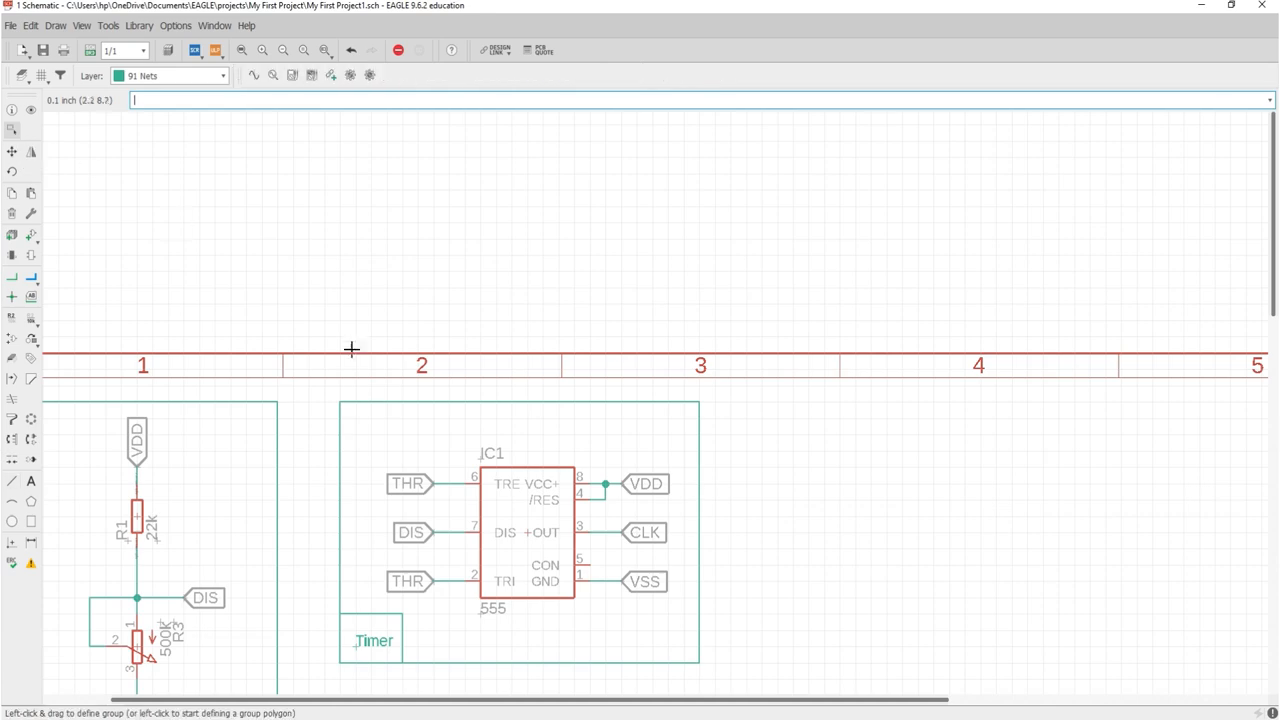
left_click_drag(326, 394, 752, 688)
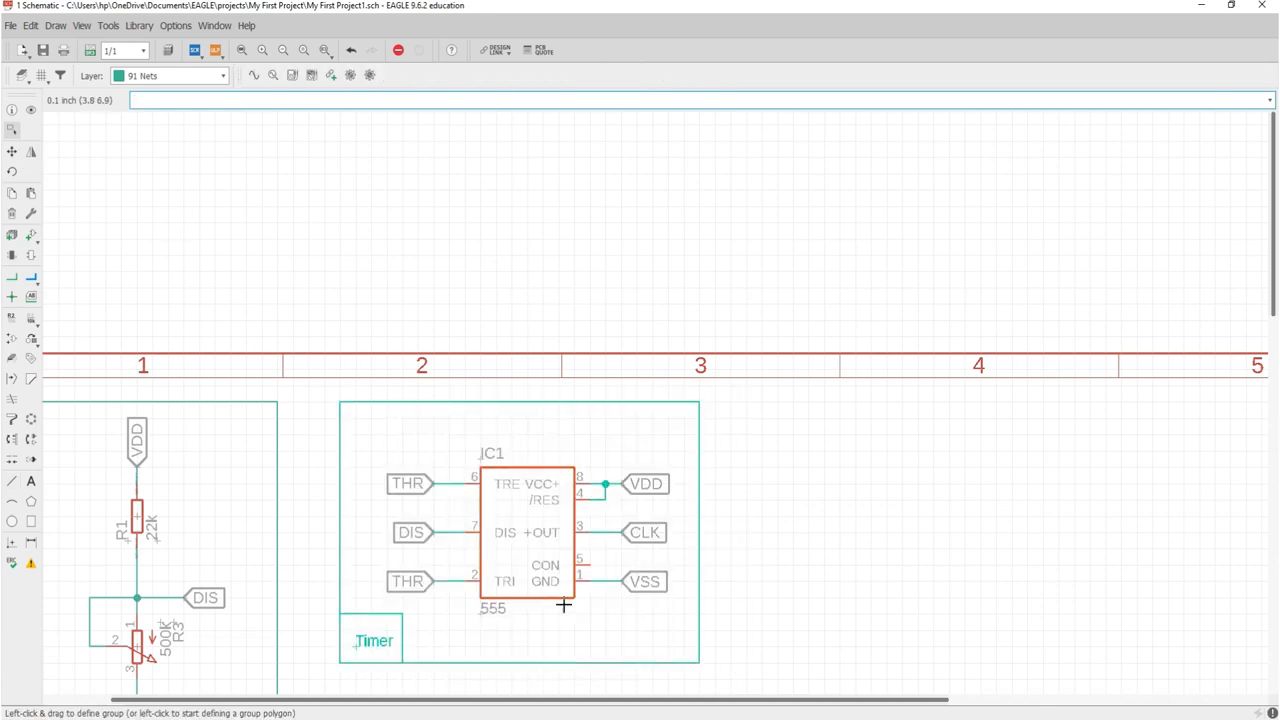
left_click_drag(530, 535, 492, 529)
left_click(492, 529)
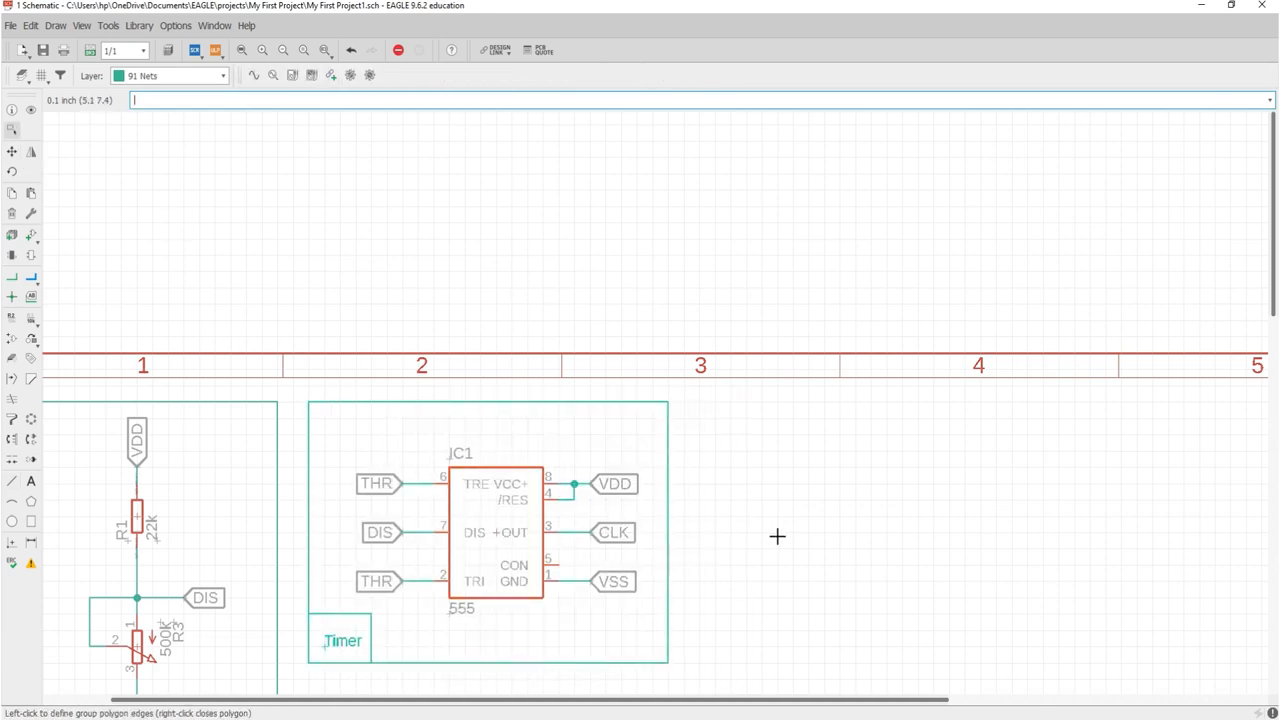
Move header JP1 and switch S1 into the free area below the Timer frame, with S1 to the left of JP1 and level with its pin 1.
scroll(777, 534, "down", 4)
scroll(723, 583, "down", 1)
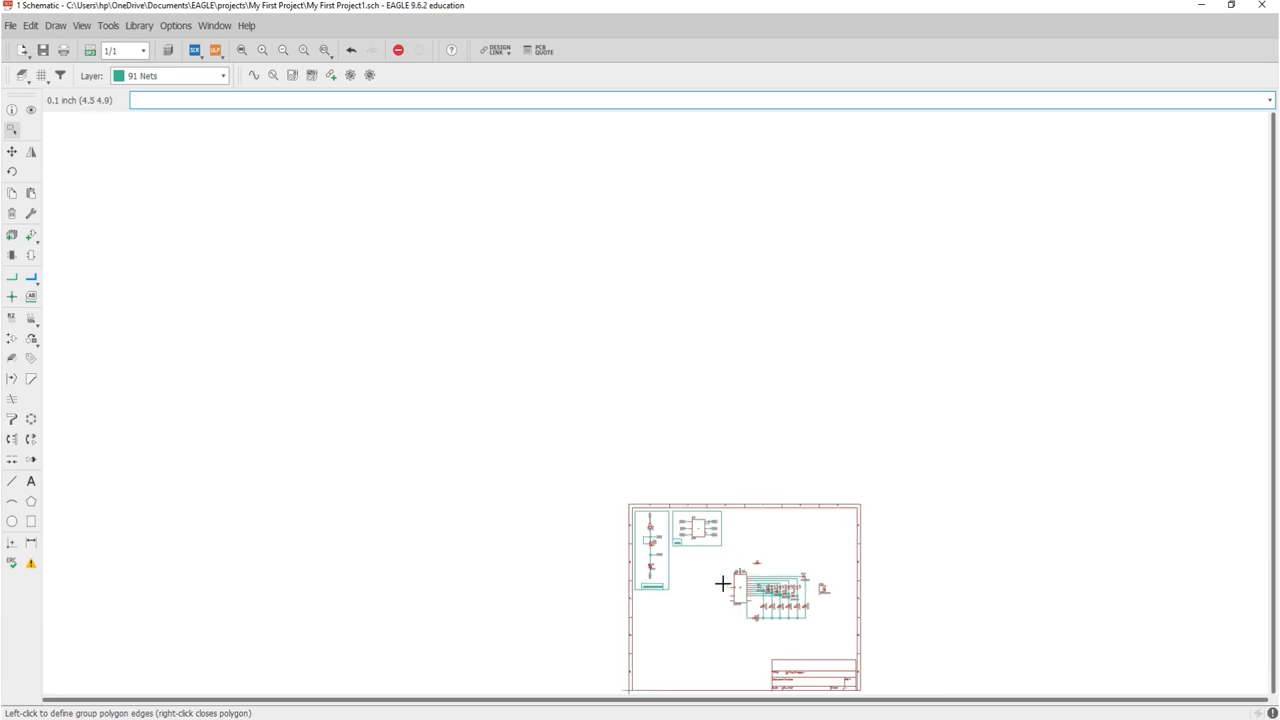
scroll(745, 600, "up", 6)
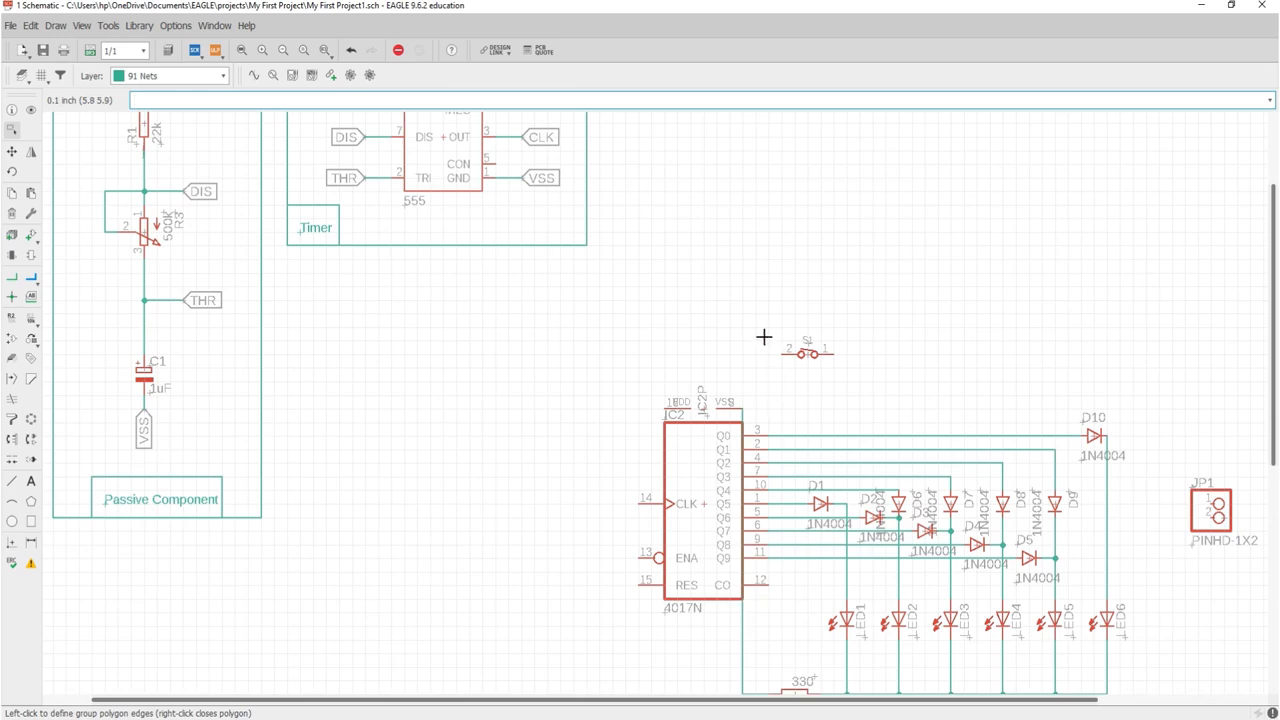
scroll(770, 325, "up", 3)
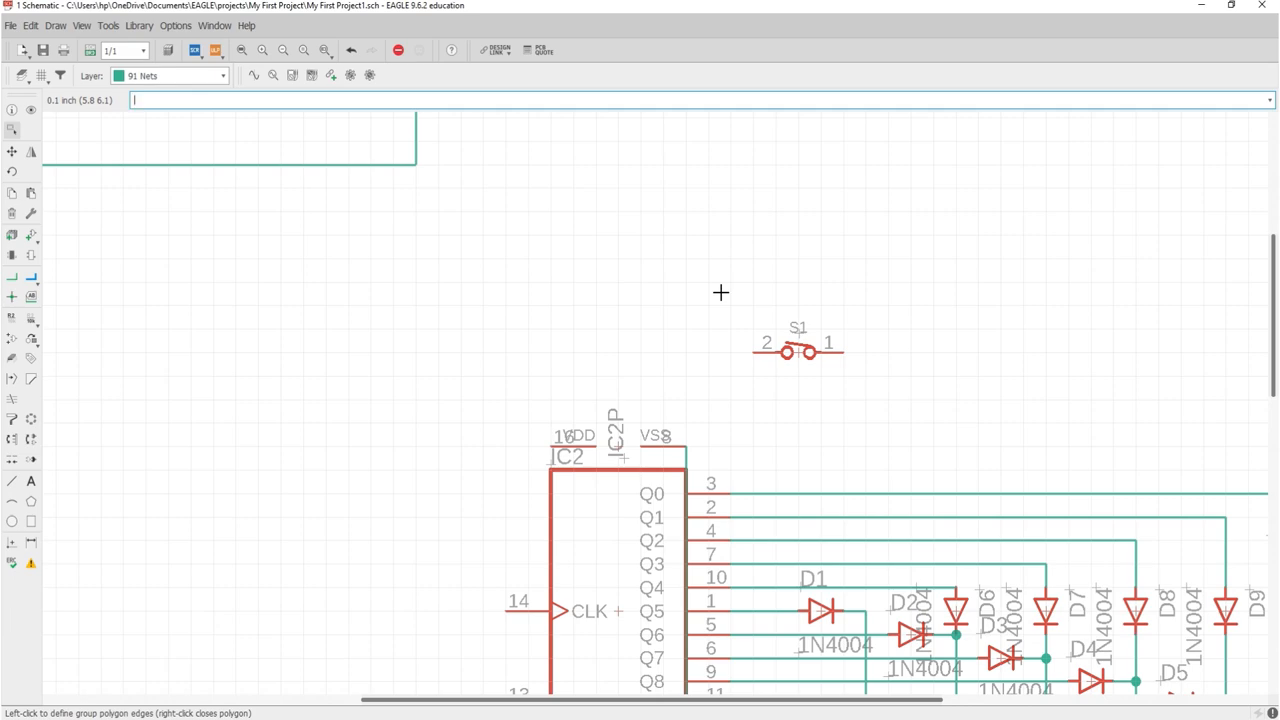
scroll(720, 291, "down", 6)
scroll(1080, 430, "up", 4)
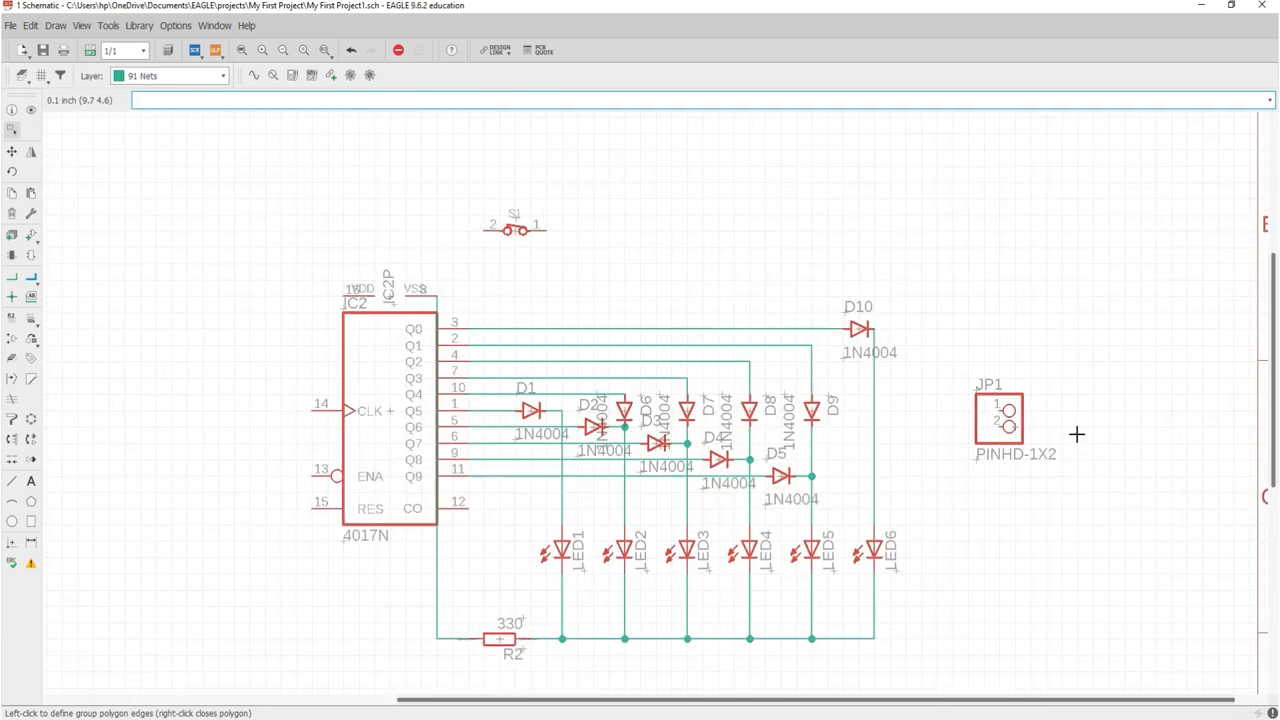
left_click(11, 151)
left_click(1013, 432)
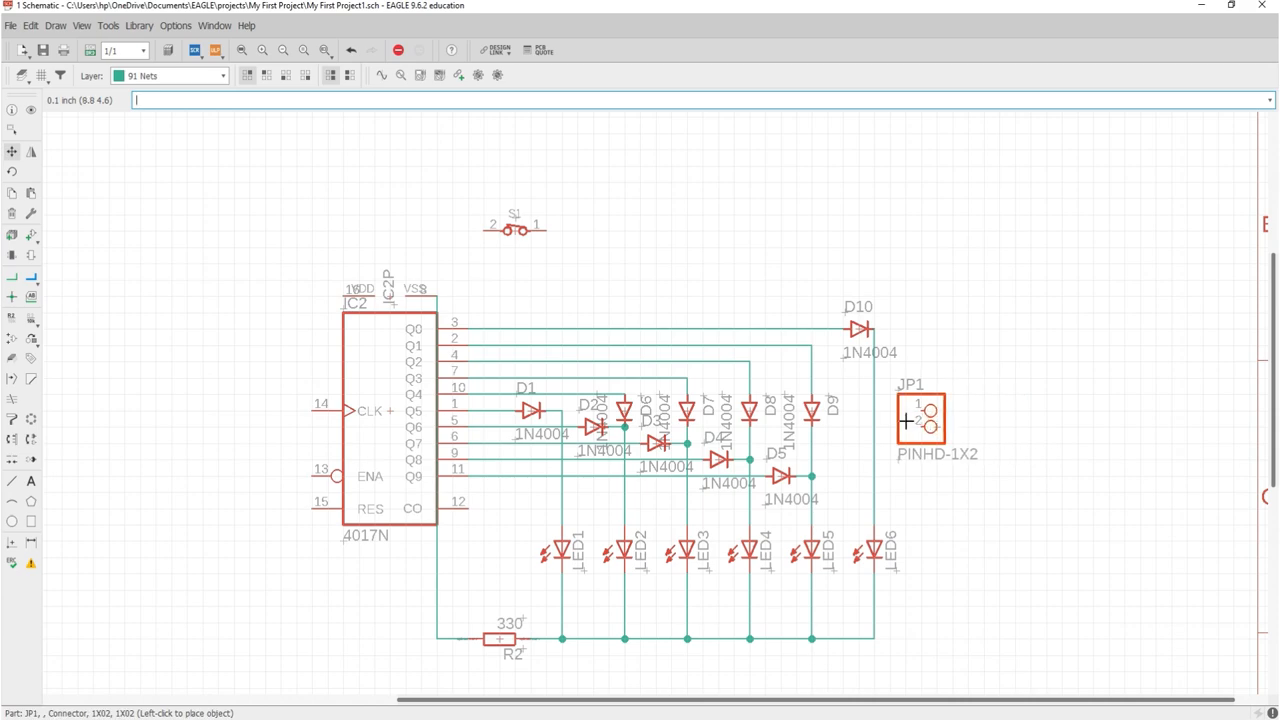
scroll(1013, 432, "down", 5)
scroll(545, 302, "up", 4)
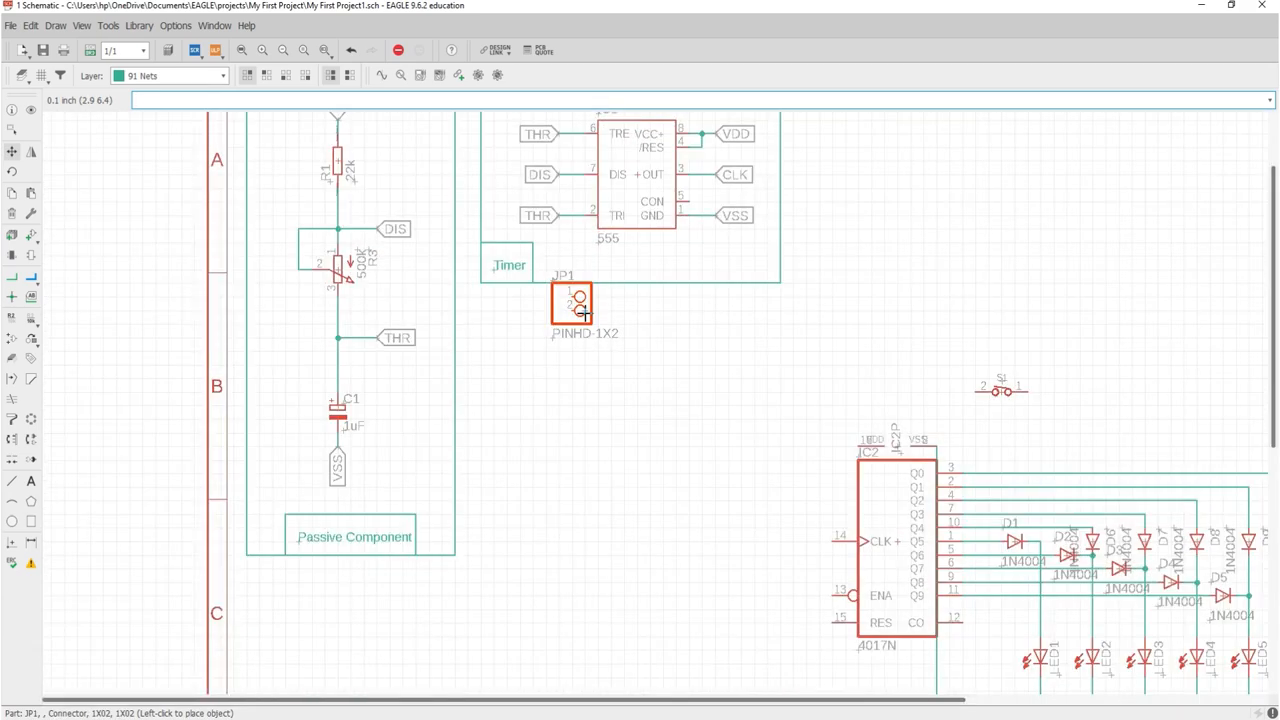
scroll(565, 335, "up", 1)
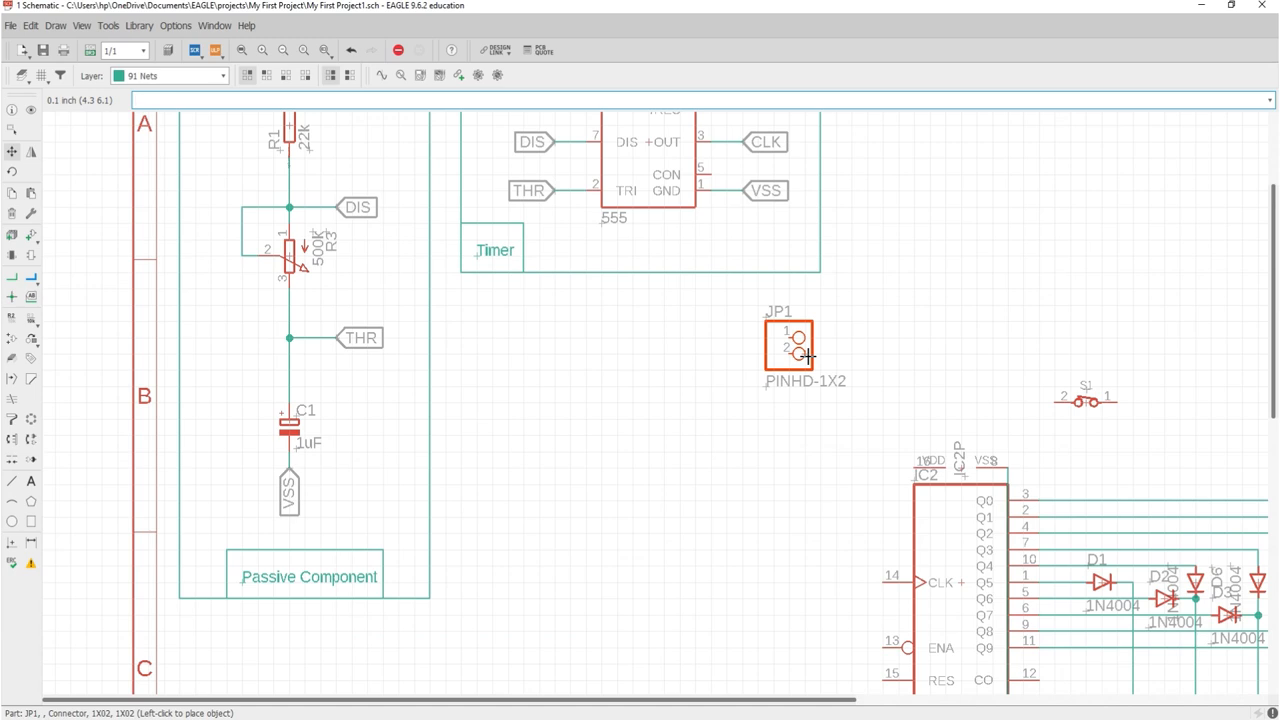
left_click(808, 354)
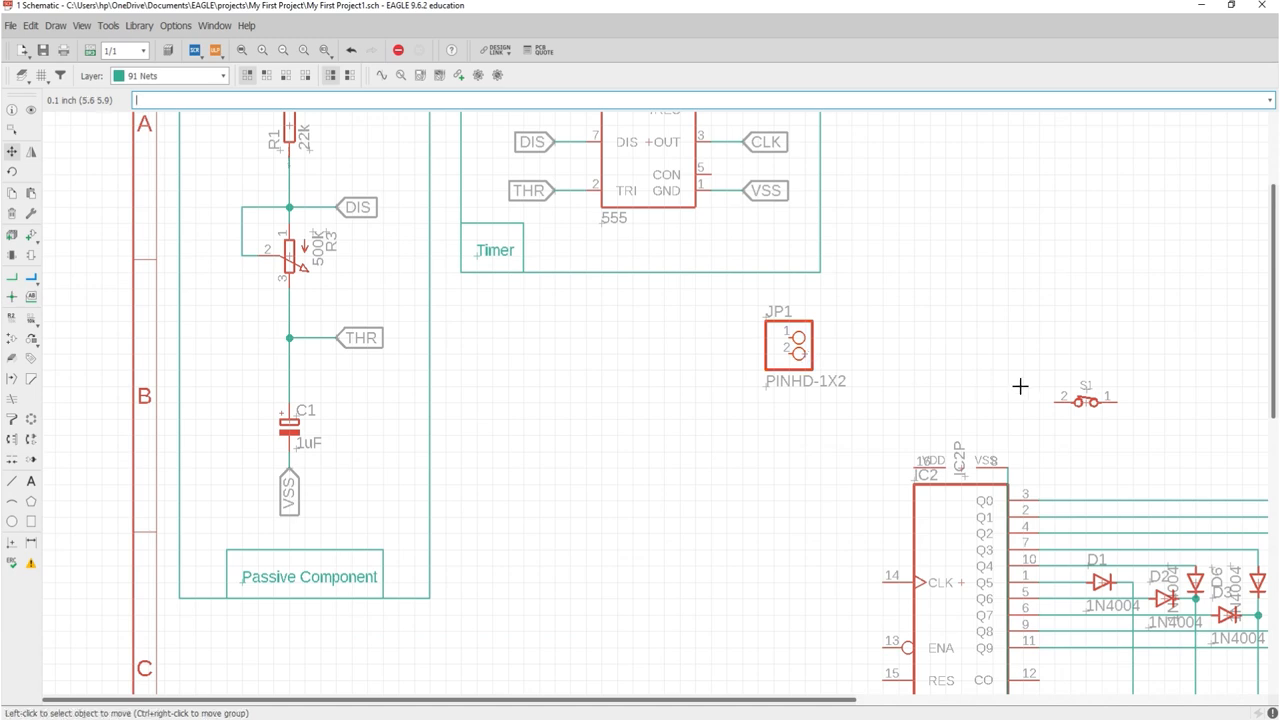
left_click(1085, 401)
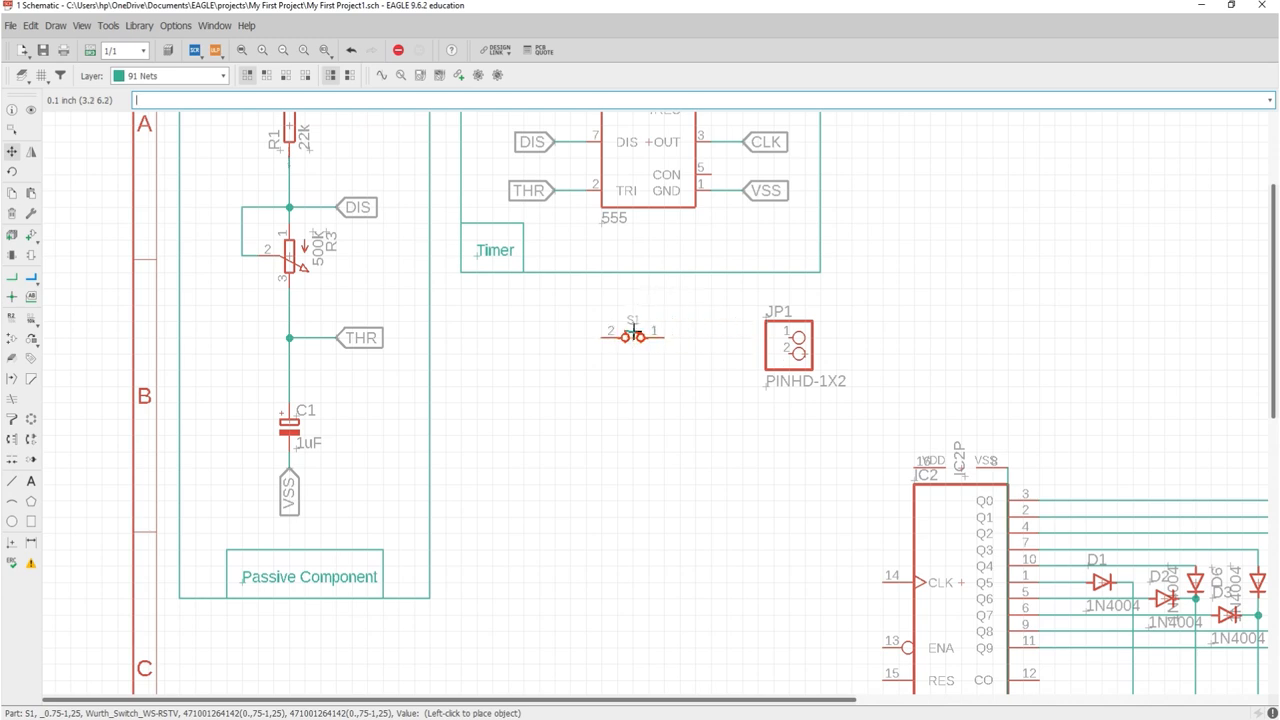
left_click(633, 333)
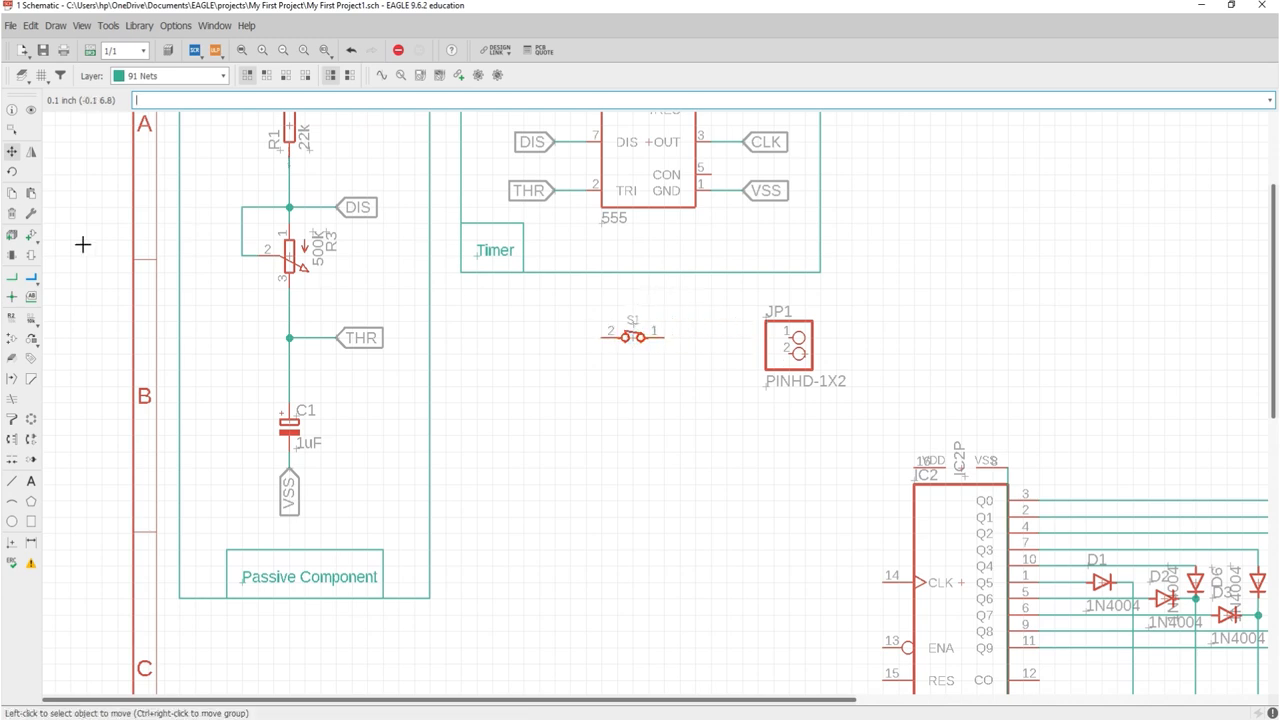
Connect JP1's pin 1 to S1's pin 1 with a straight net.
left_click(12, 277)
scroll(677, 317, "up", 4)
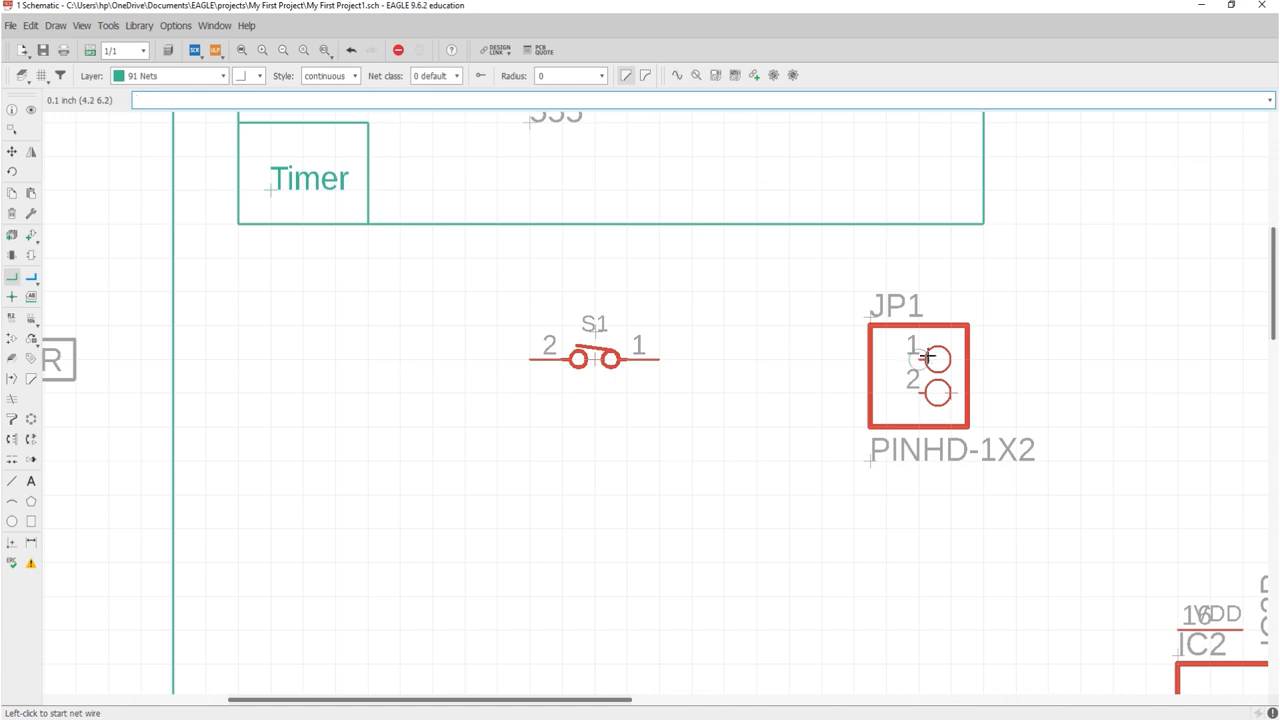
left_click(790, 337)
left_click(659, 358)
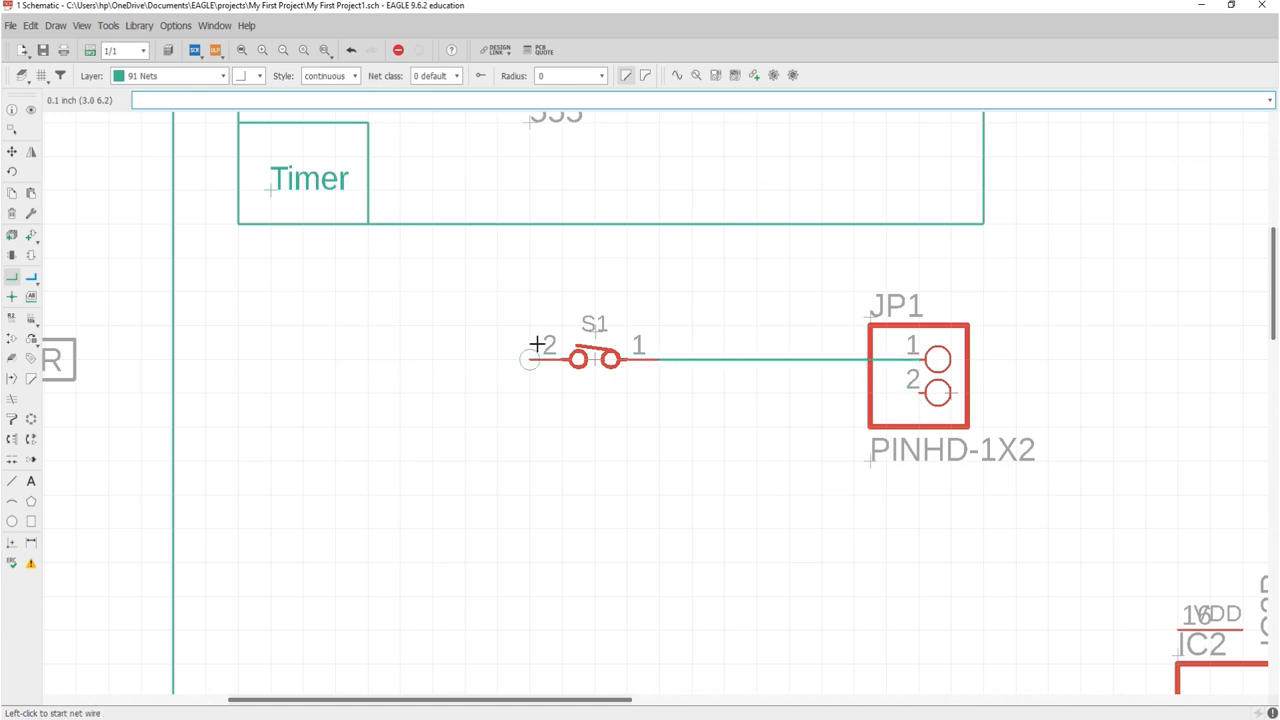
Draw leftward nets about 0.4 inch long from S1's pin 2 and about 1.6 inch long from JP1's pin 2, with their ends aligned.
left_click(532, 358)
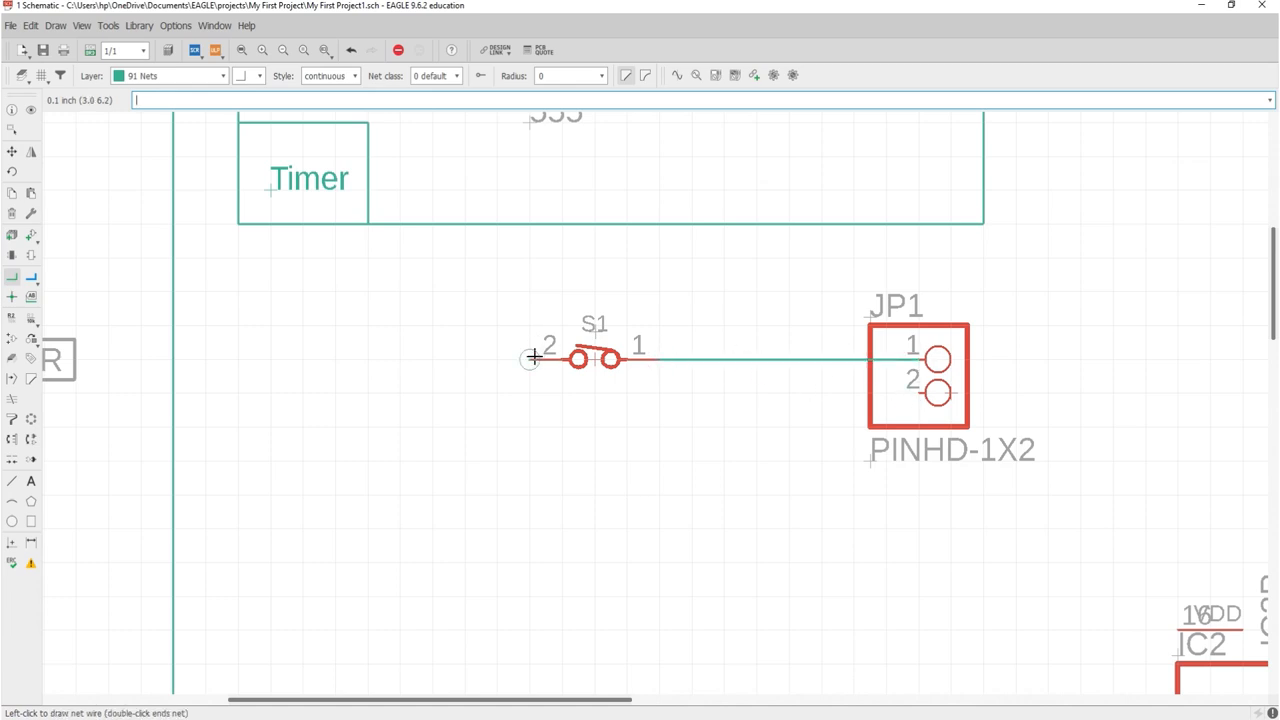
double_click(400, 359)
left_click(914, 392)
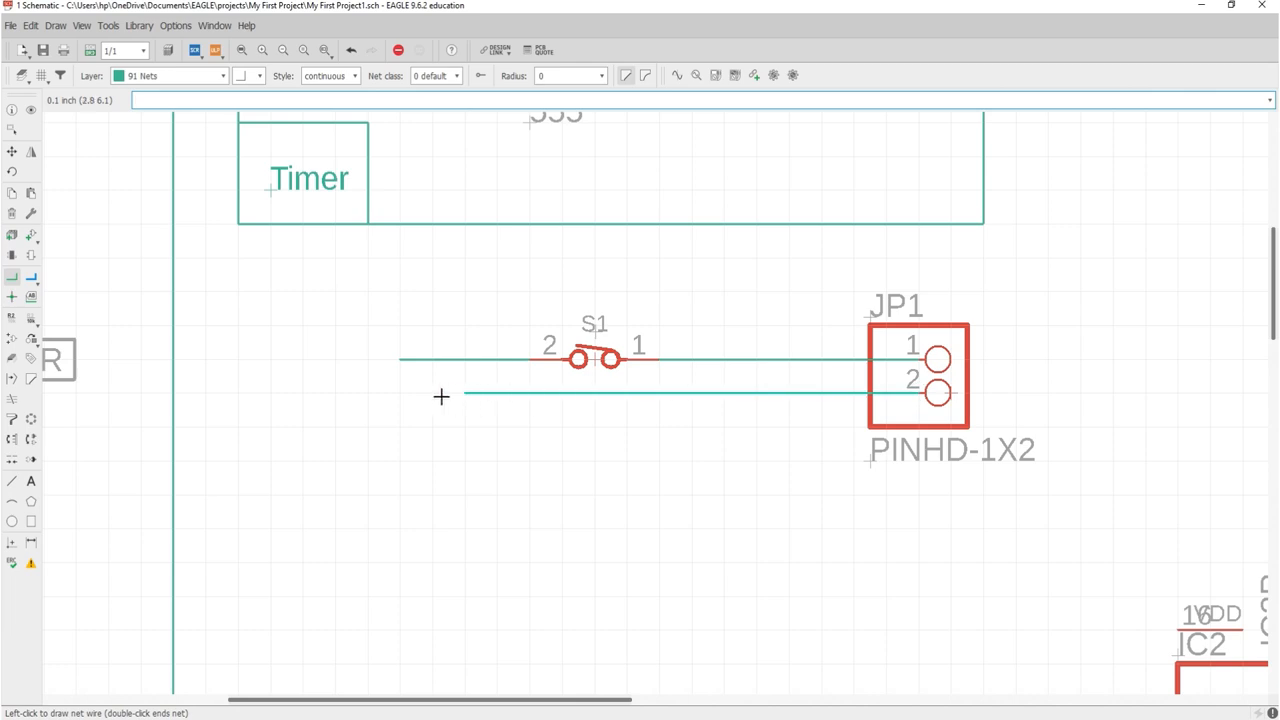
double_click(409, 394)
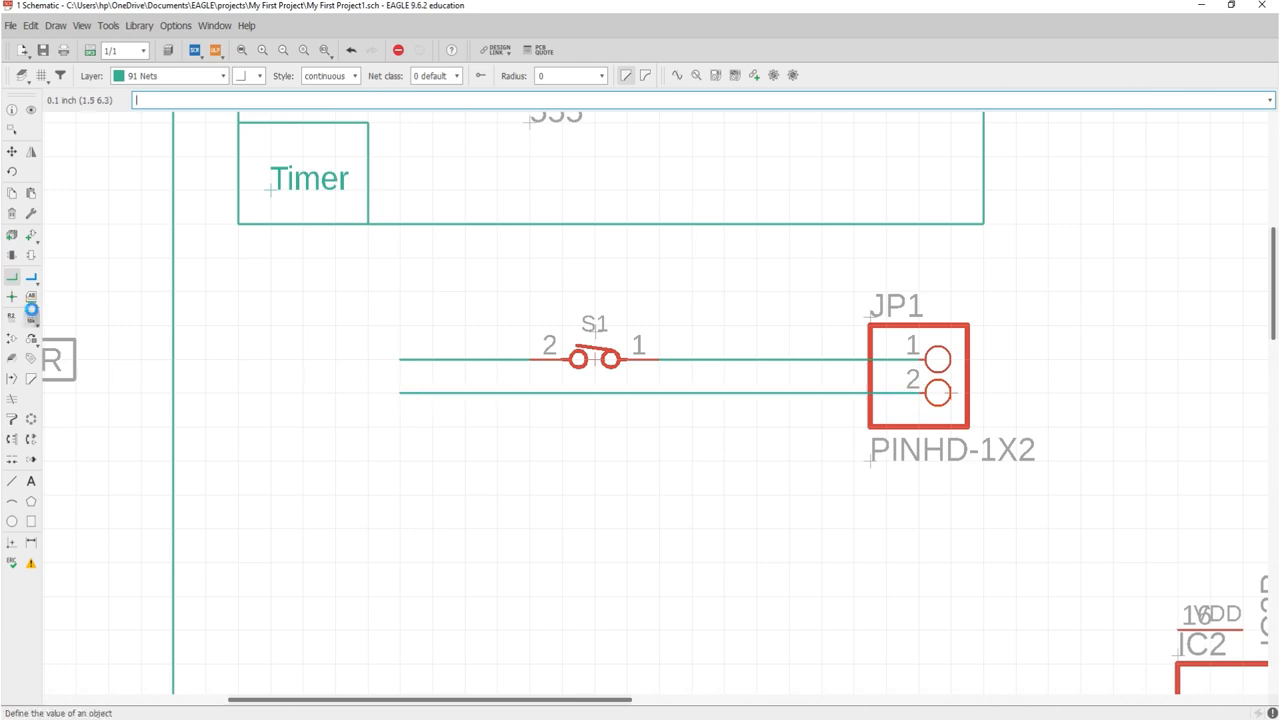
Attach an outward-facing net label to the free end of the net on S1's pin 2.
left_click(30, 296)
left_click(398, 359)
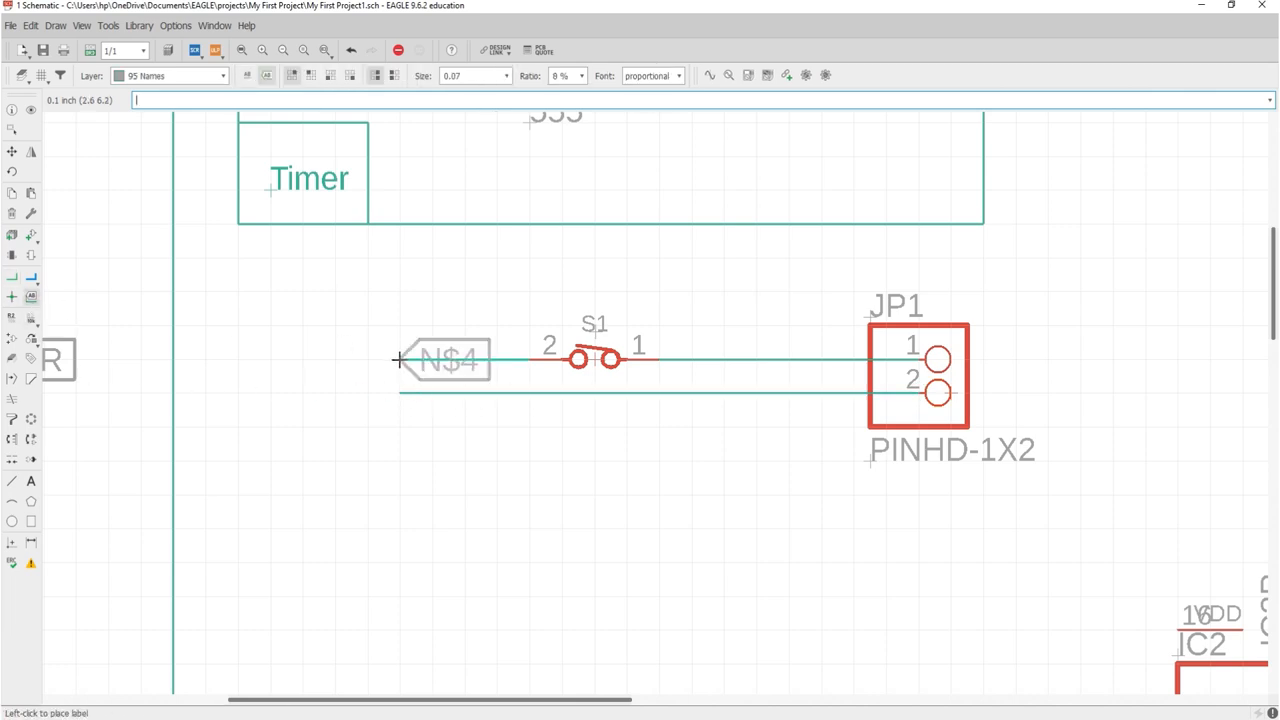
middle_click(399, 359)
left_click(399, 359)
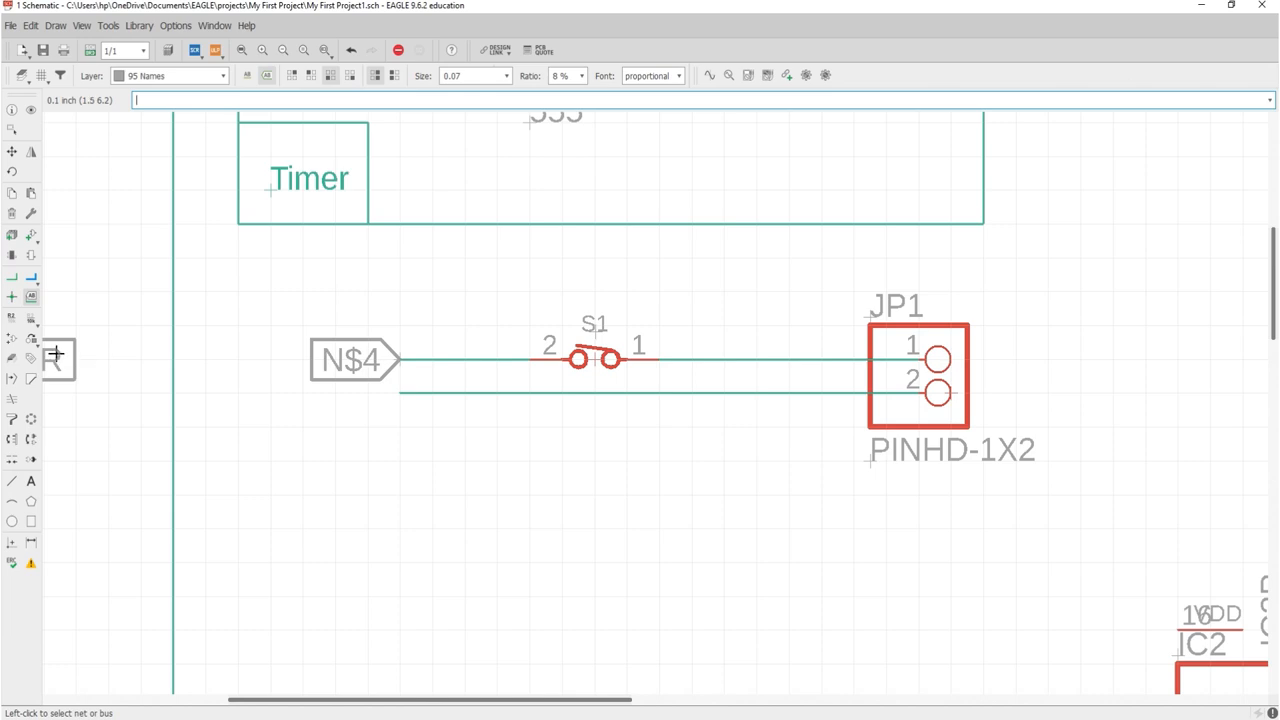
Place an outward-facing label for the net on JP1's pin 2 about 0.1 inch below that net's free end.
left_click(398, 395)
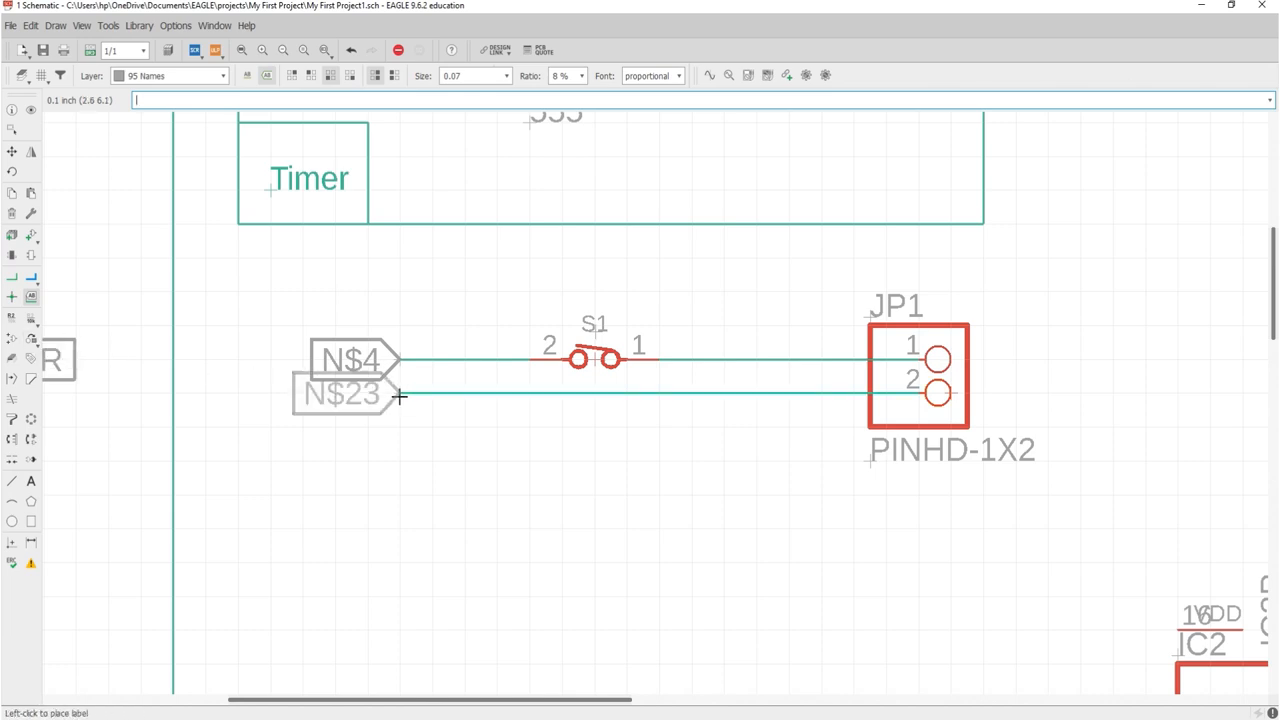
right_click(399, 396)
right_click(399, 396)
middle_click(399, 396)
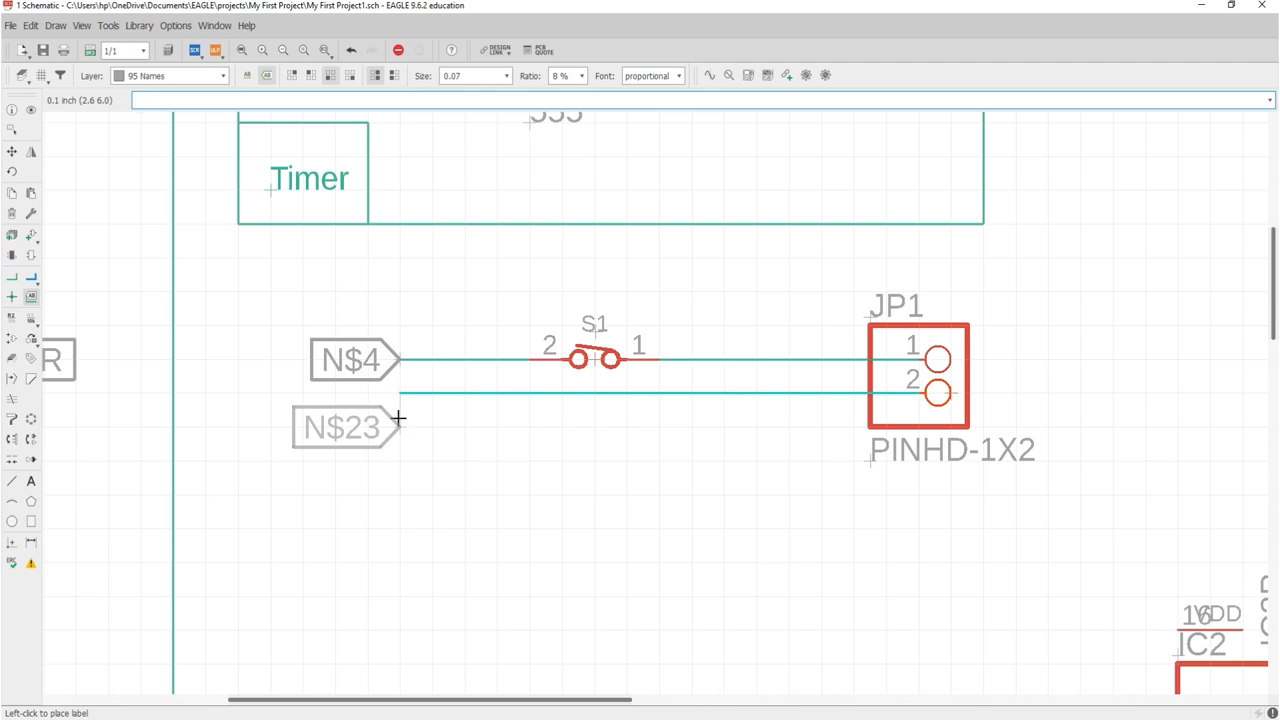
left_click(398, 418)
Extend the net on JP1's pin 2 down about 0.1 inch to meet its label.
left_click(12, 276)
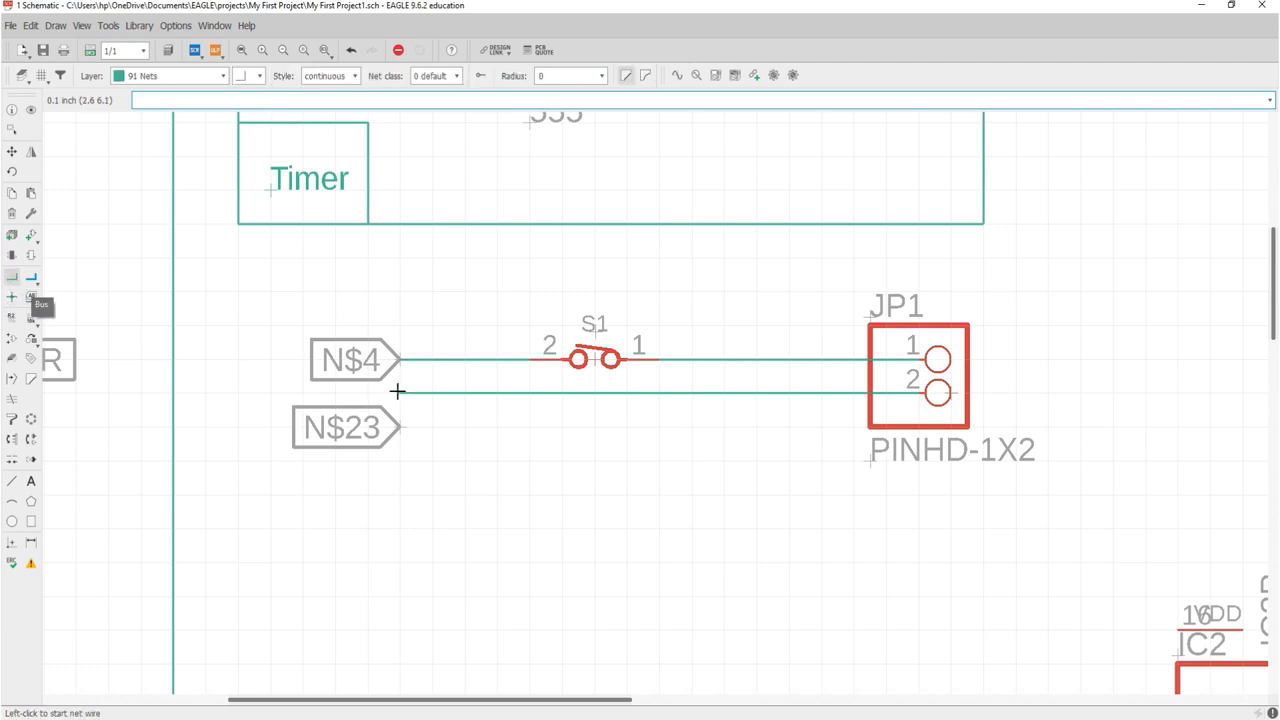
left_click(398, 397)
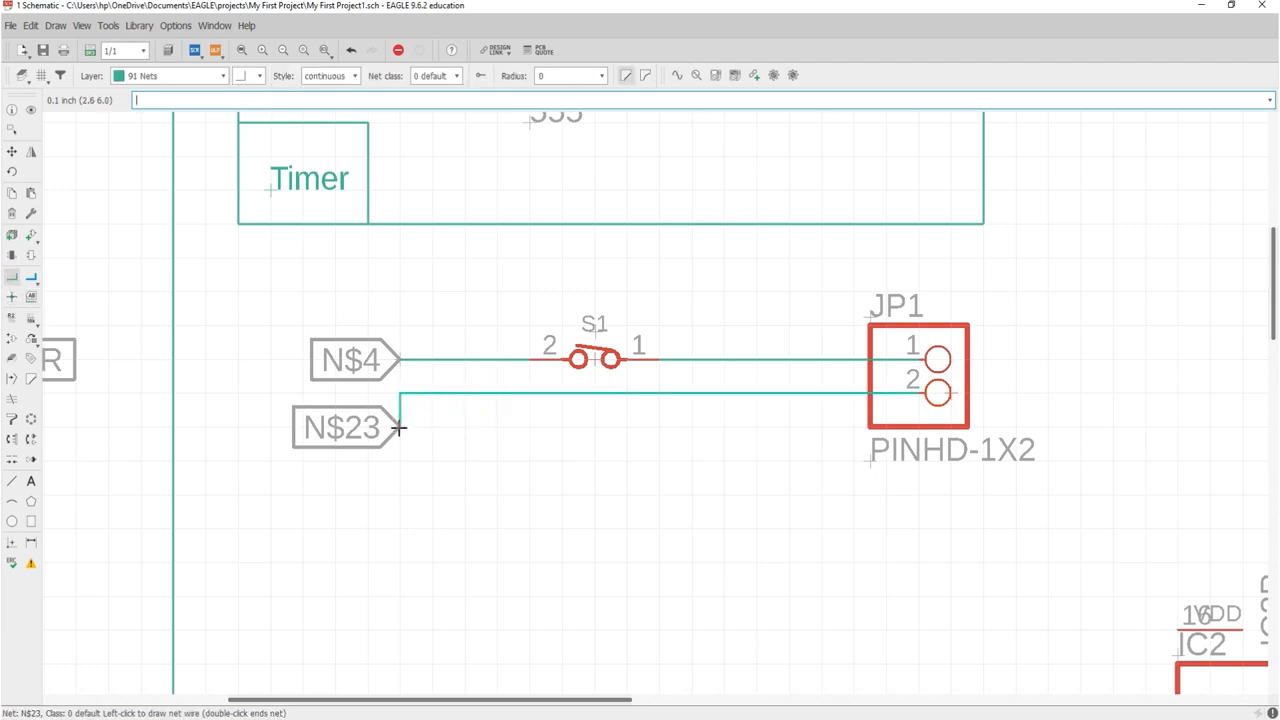
left_click(398, 427)
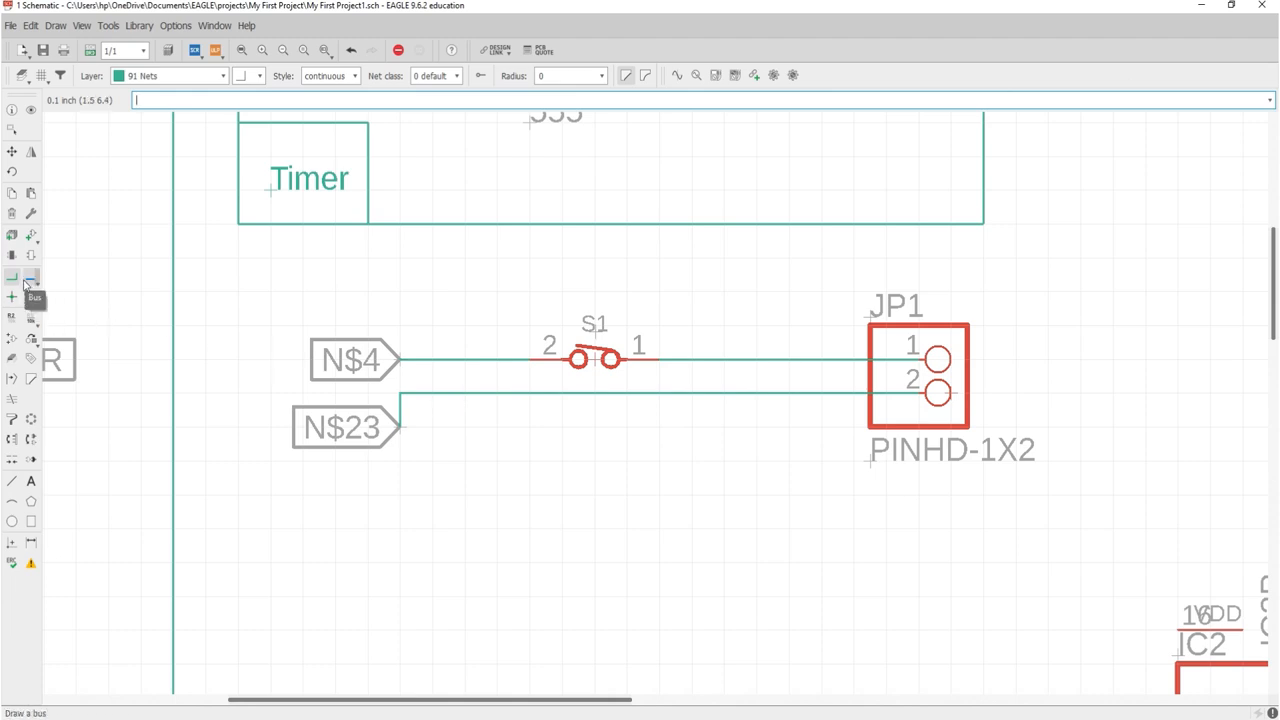
Rename the net on S1's pin 2 as VDD and accept connecting it to the existing VDD net.
left_click(11, 317)
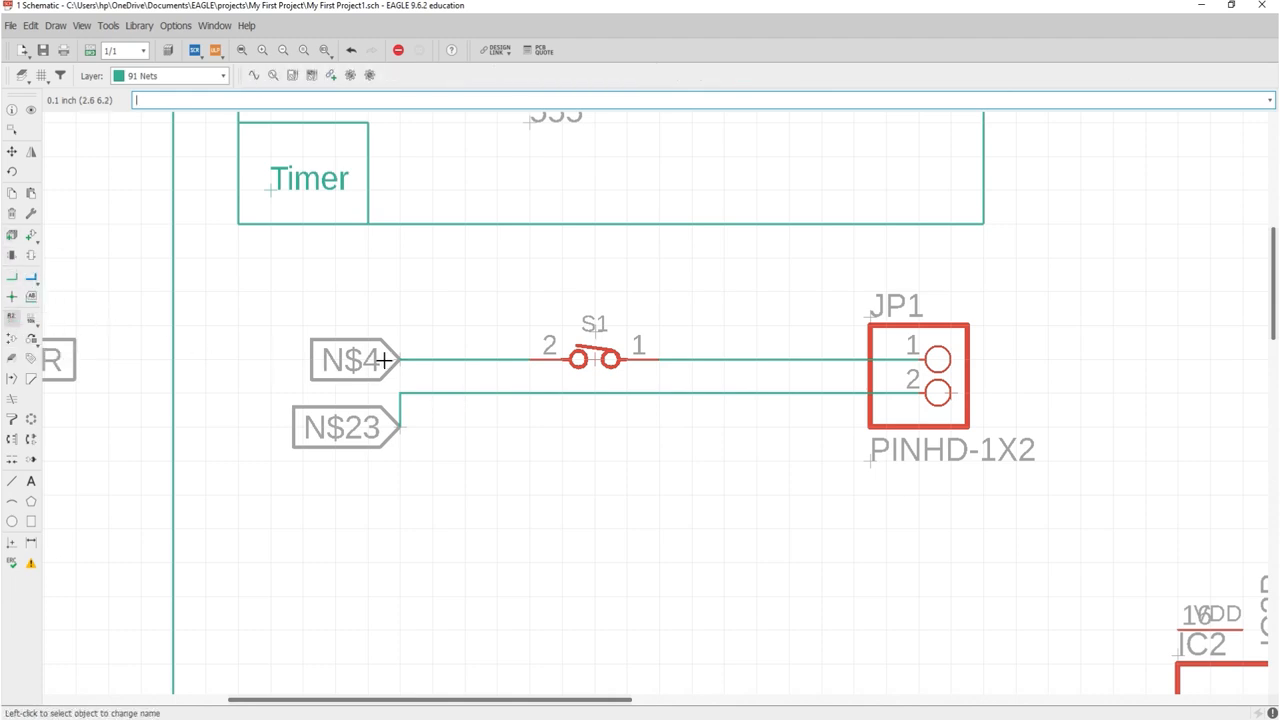
left_click(401, 356)
left_click(403, 360)
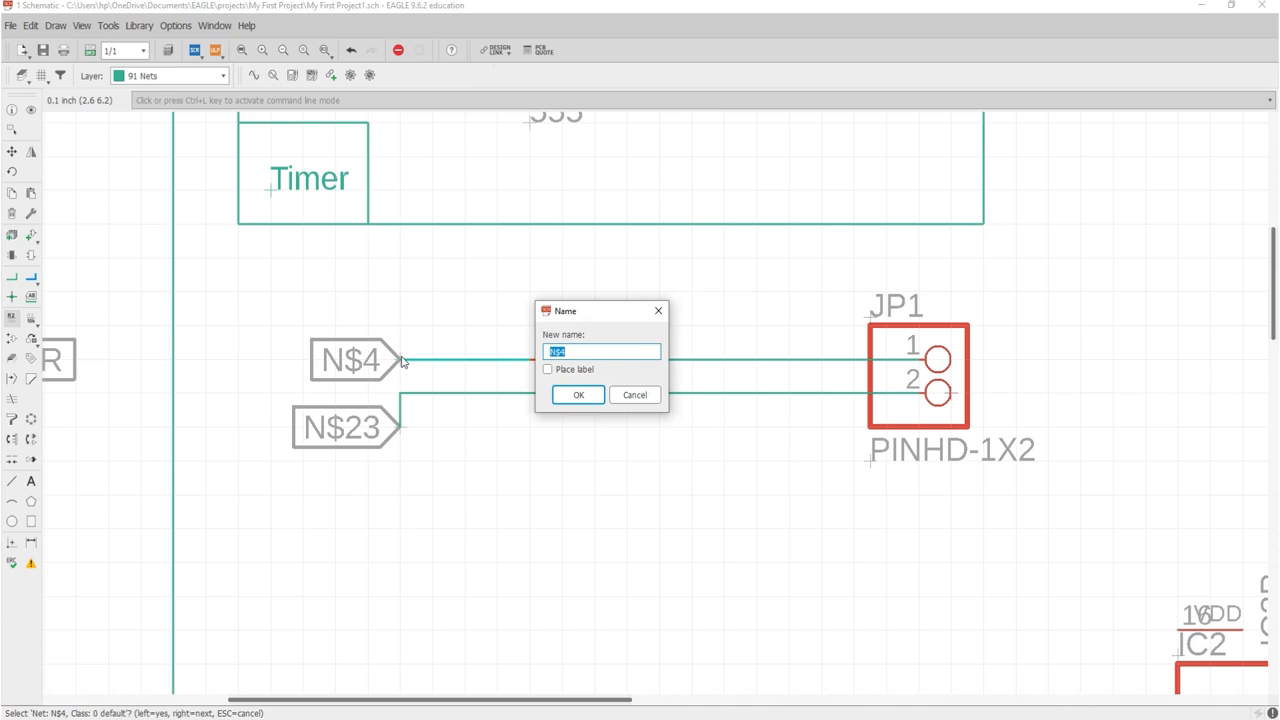
type("VDD")
key("Return")
key("Return")
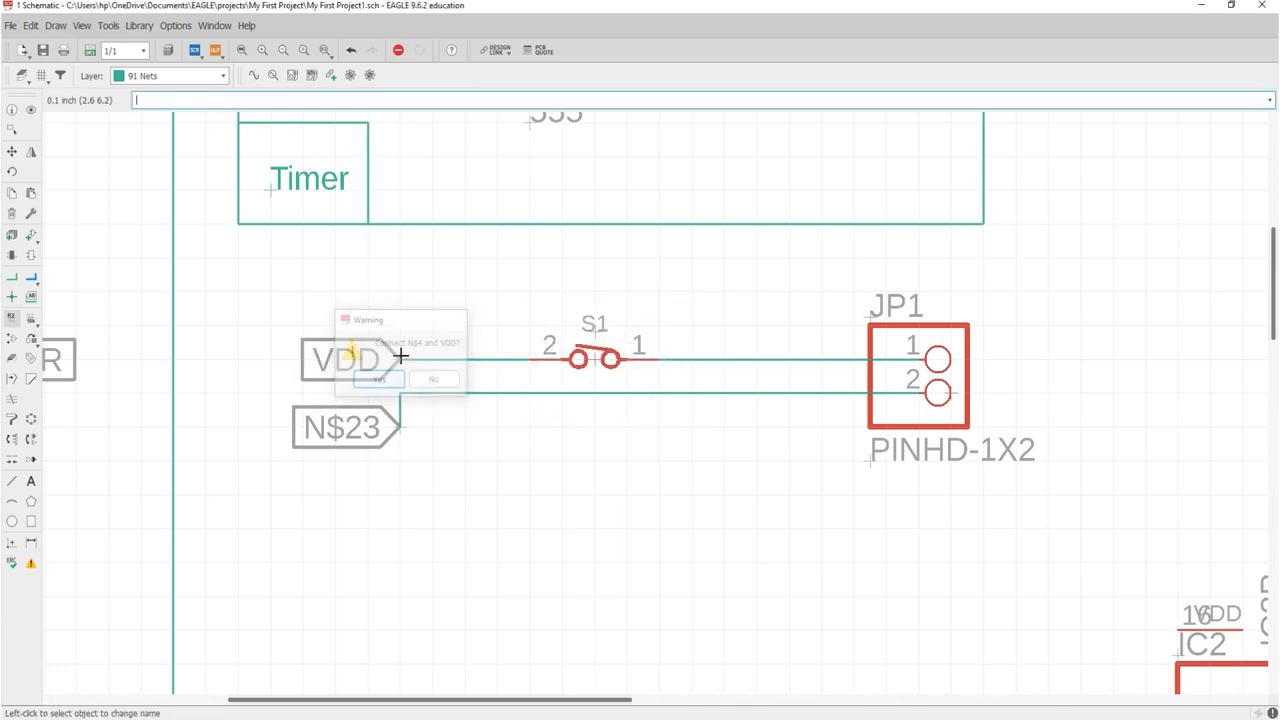
Rename the net on JP1's pin 2 as VSS and accept connecting it to the existing VSS net.
left_click(398, 426)
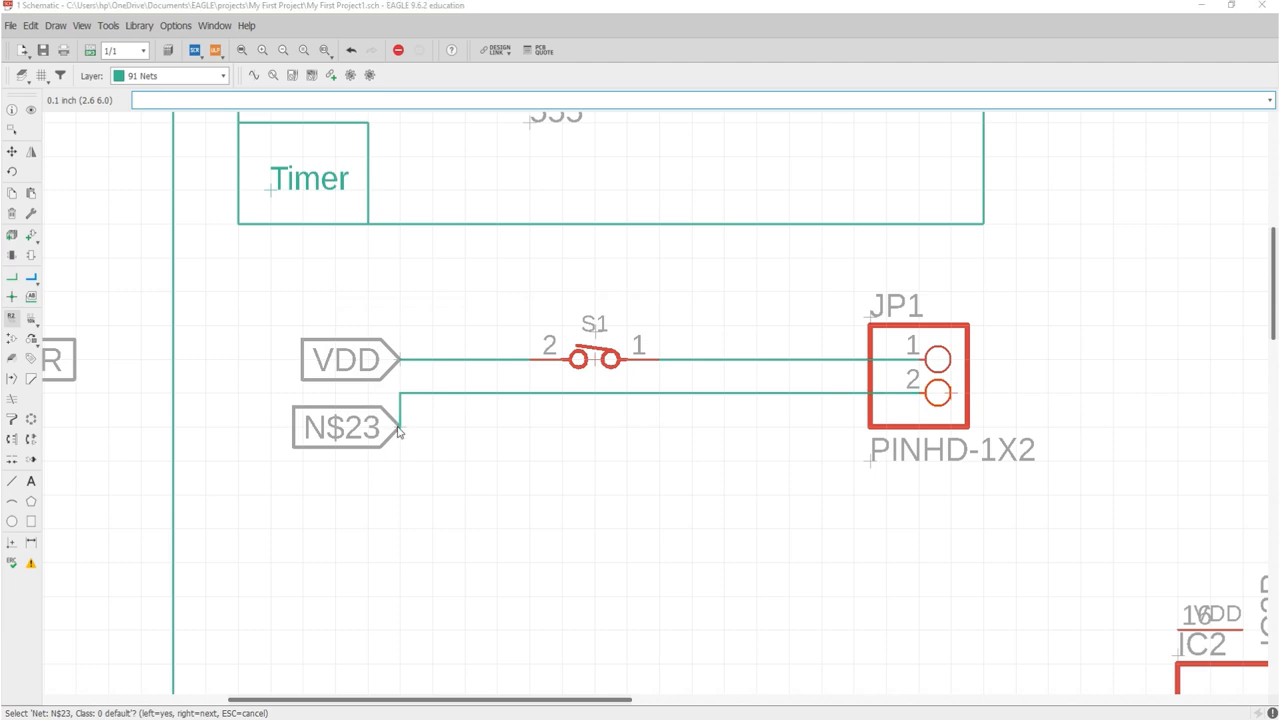
type("VSS")
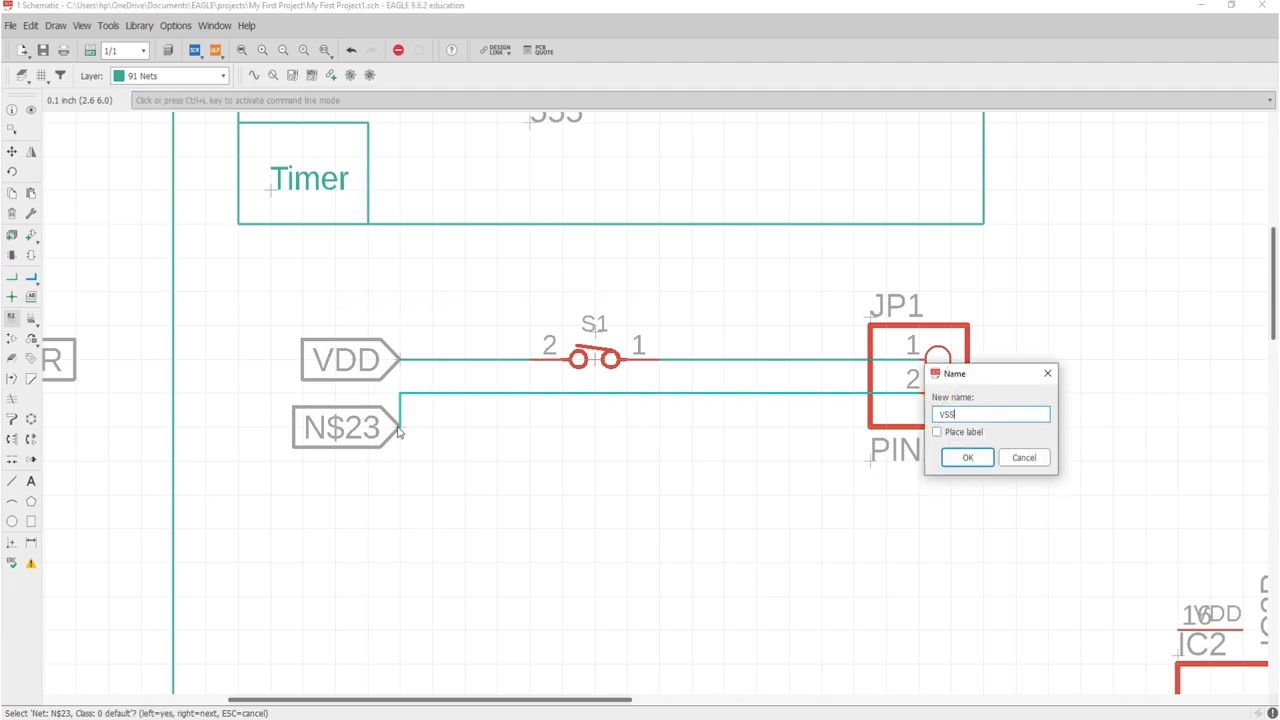
key("Return")
key("Return")
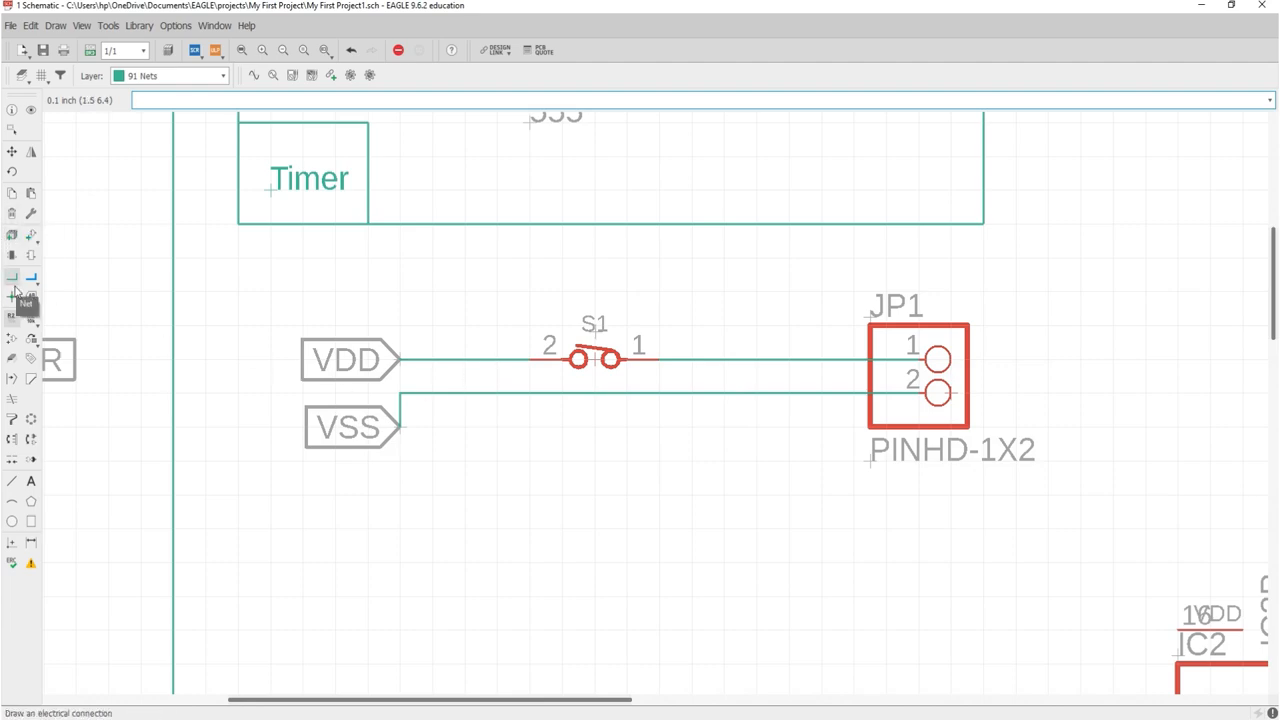
Draw a closed rectangular frame about 2.4 by 0.8 inch around the S1 and JP1 circuit, just below the Timer frame.
scroll(245, 380, "down", 2)
scroll(293, 400, "down", 4)
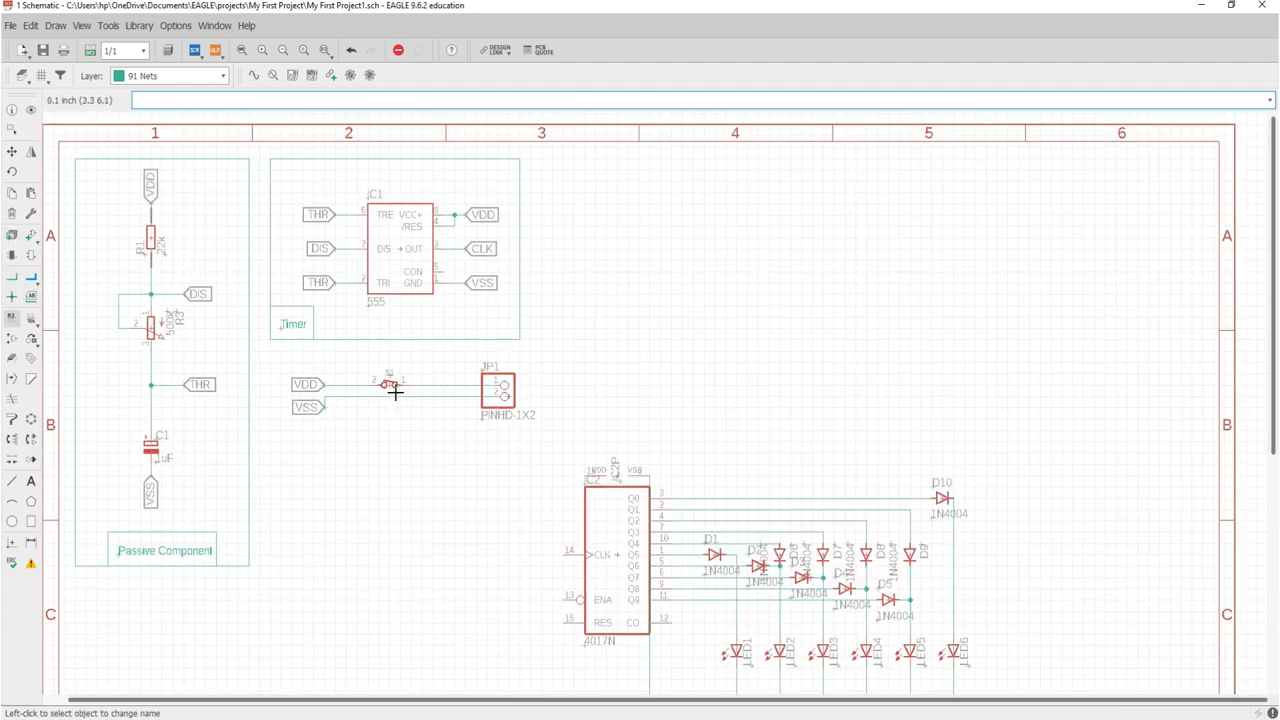
scroll(322, 378, "up", 2)
scroll(322, 378, "up", 1)
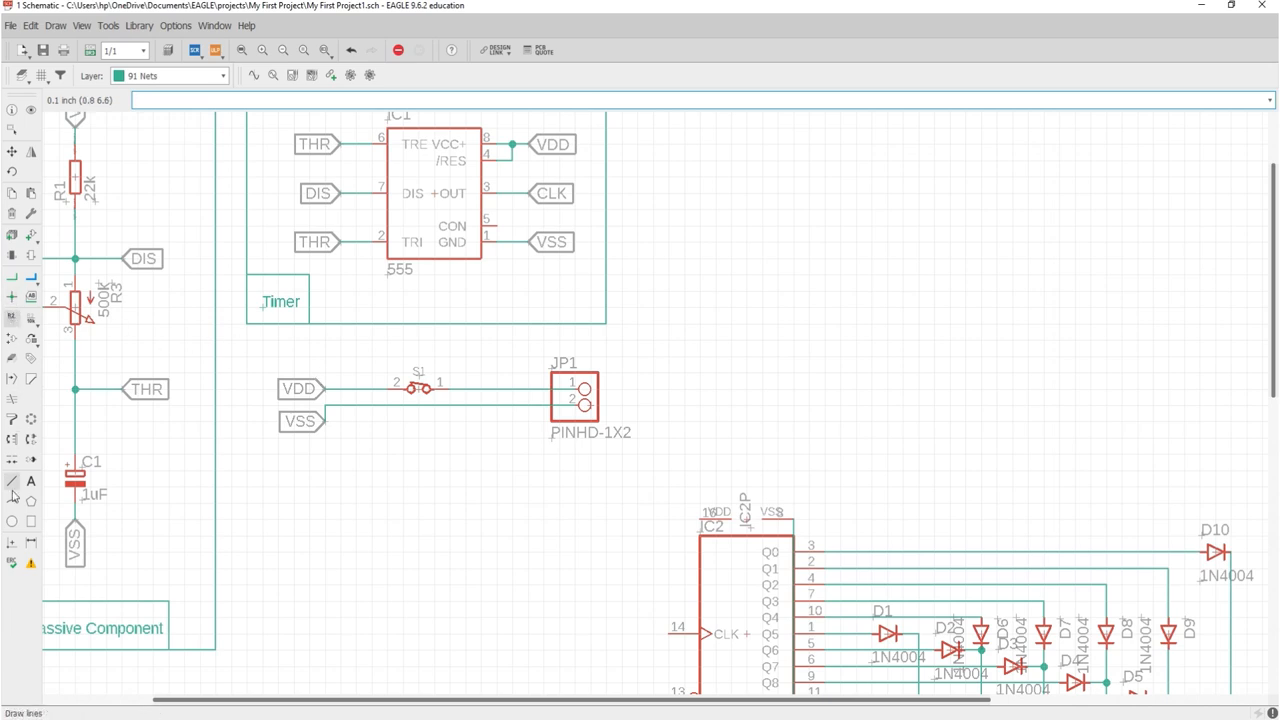
left_click(12, 481)
scroll(228, 381, "up", 1)
scroll(228, 381, "up", 1)
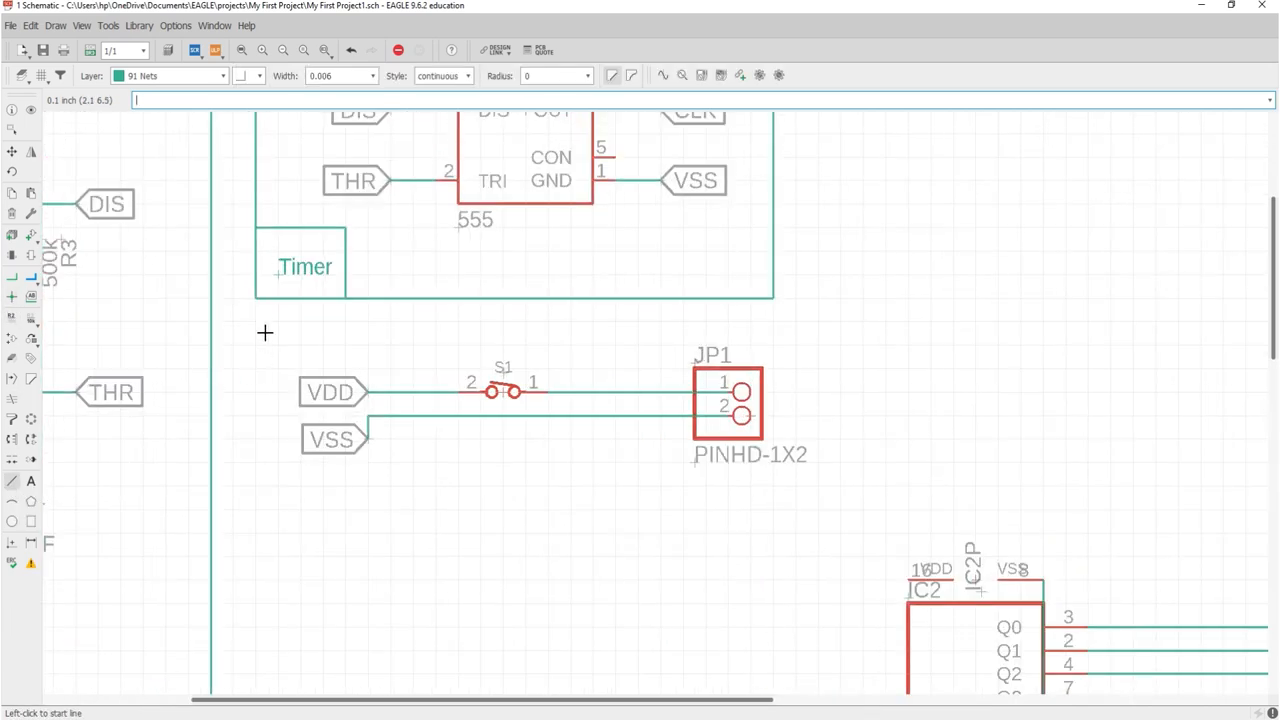
left_click(255, 322)
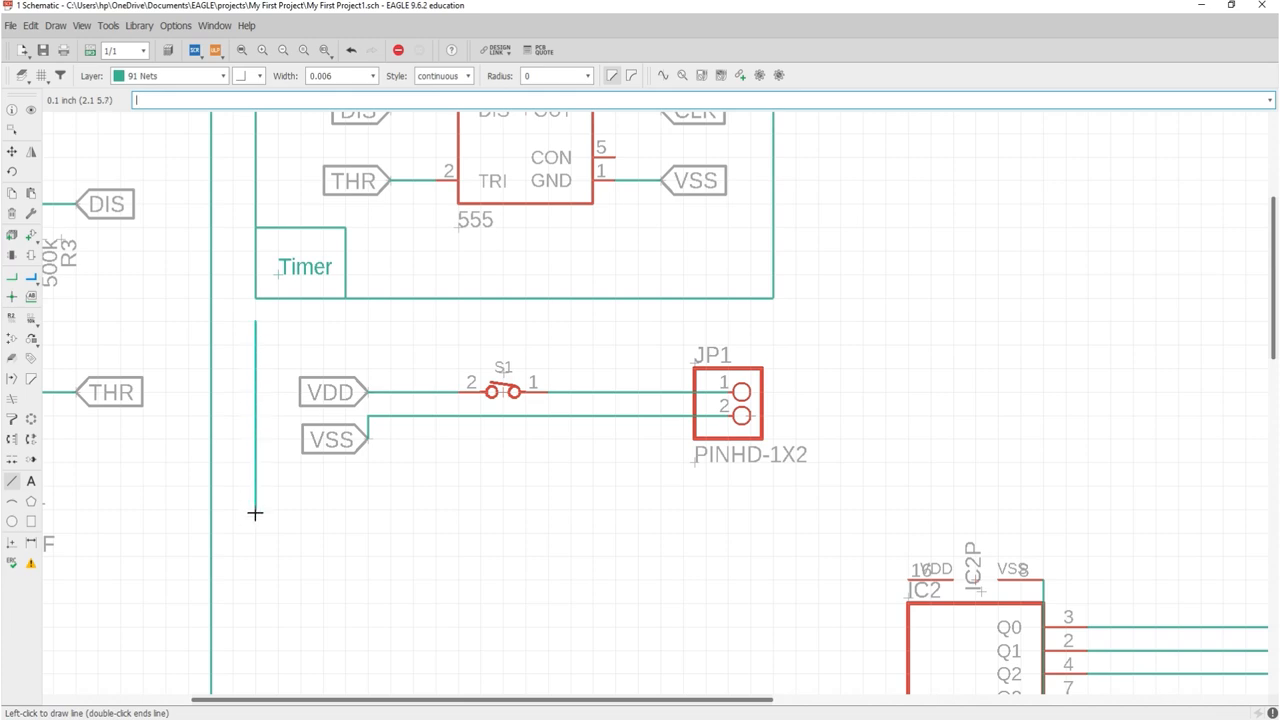
left_click(822, 509)
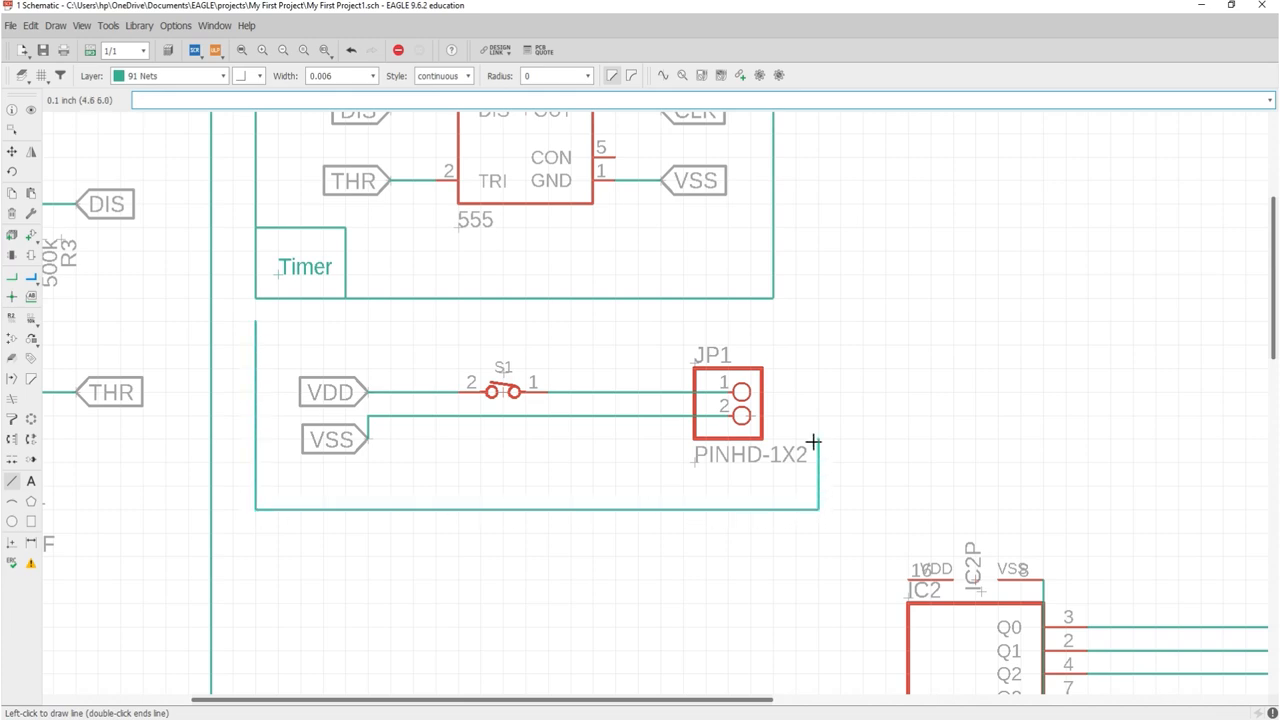
left_click(818, 322)
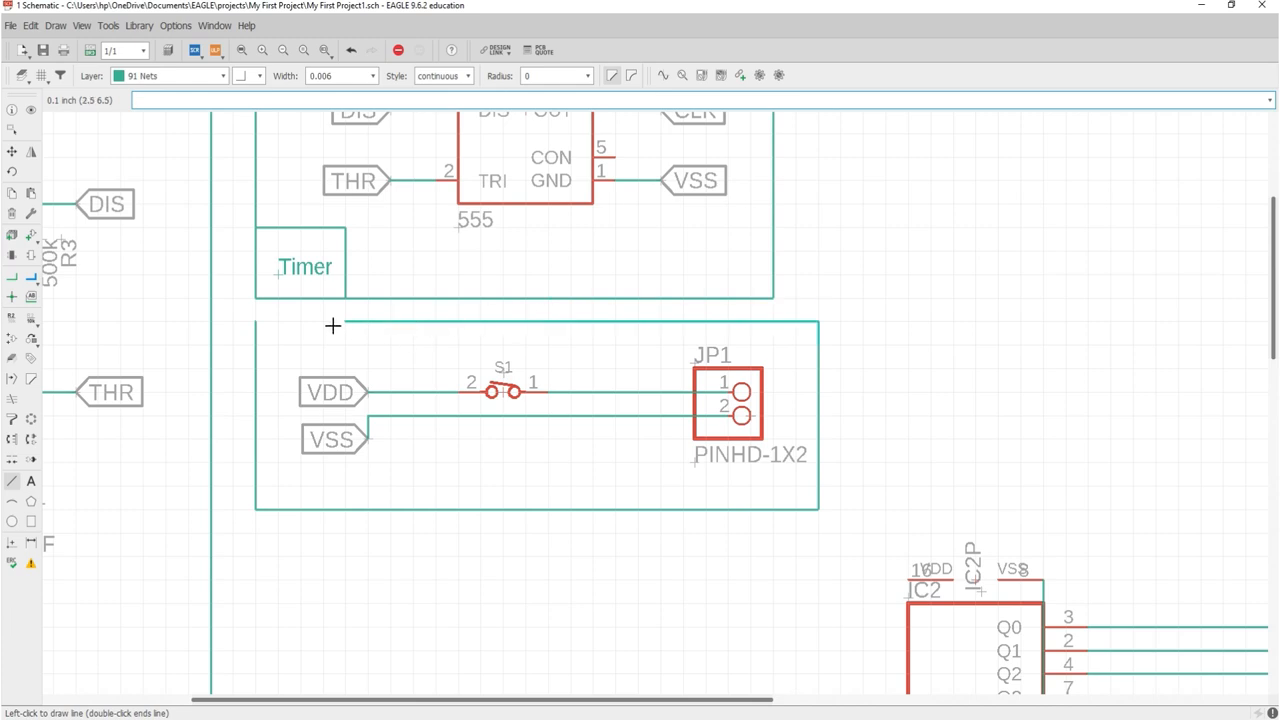
left_click(258, 320)
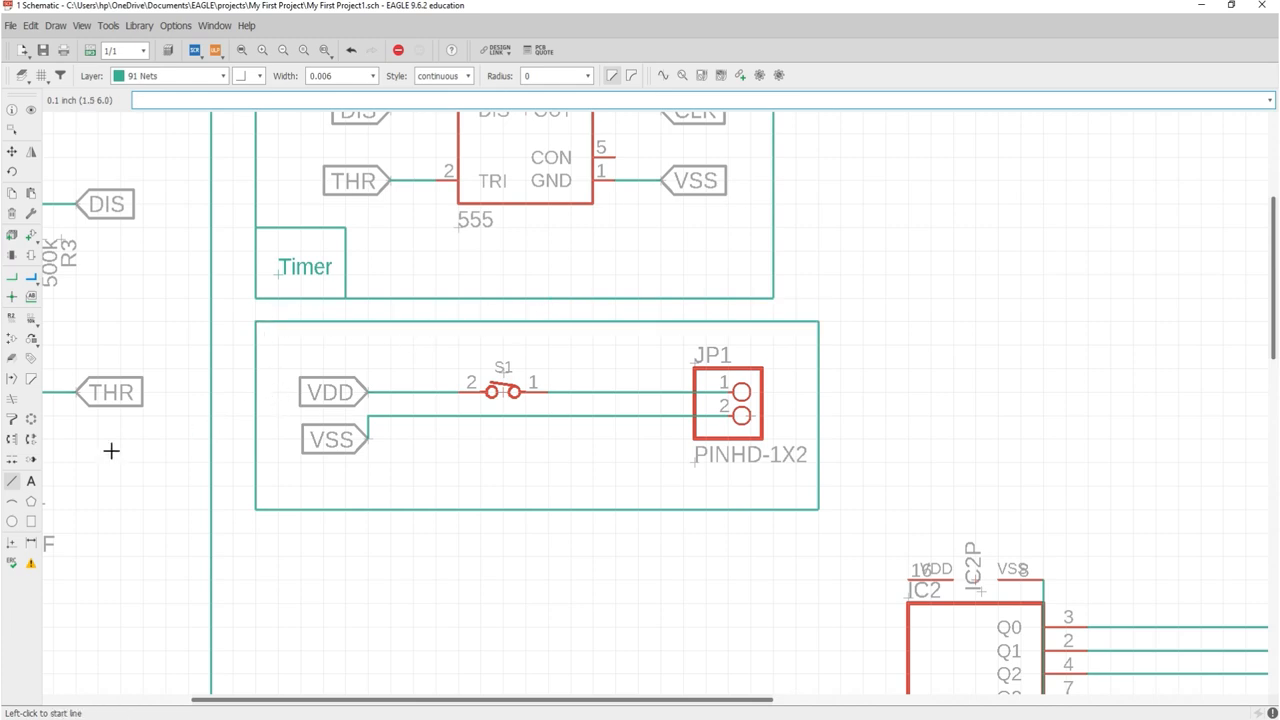
Place the title text "Power" inside the lower-left corner of the S1 and JP1 frame.
left_click(30, 481)
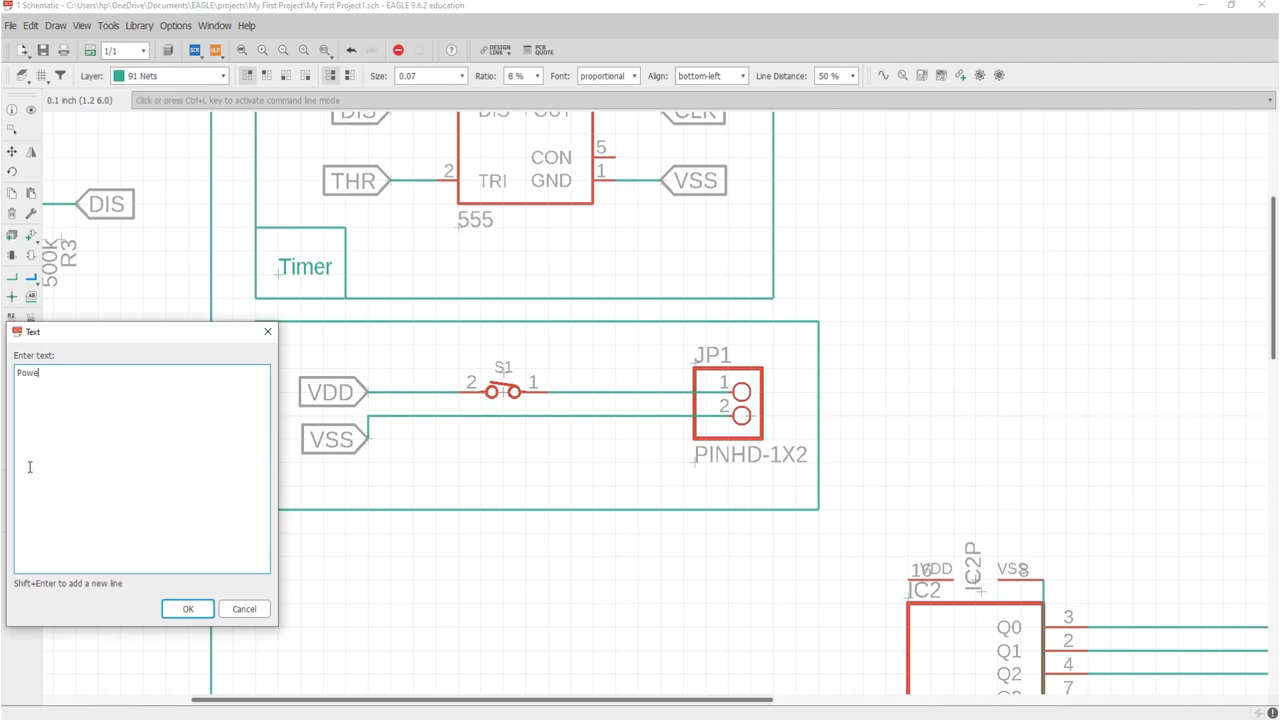
key("Return")
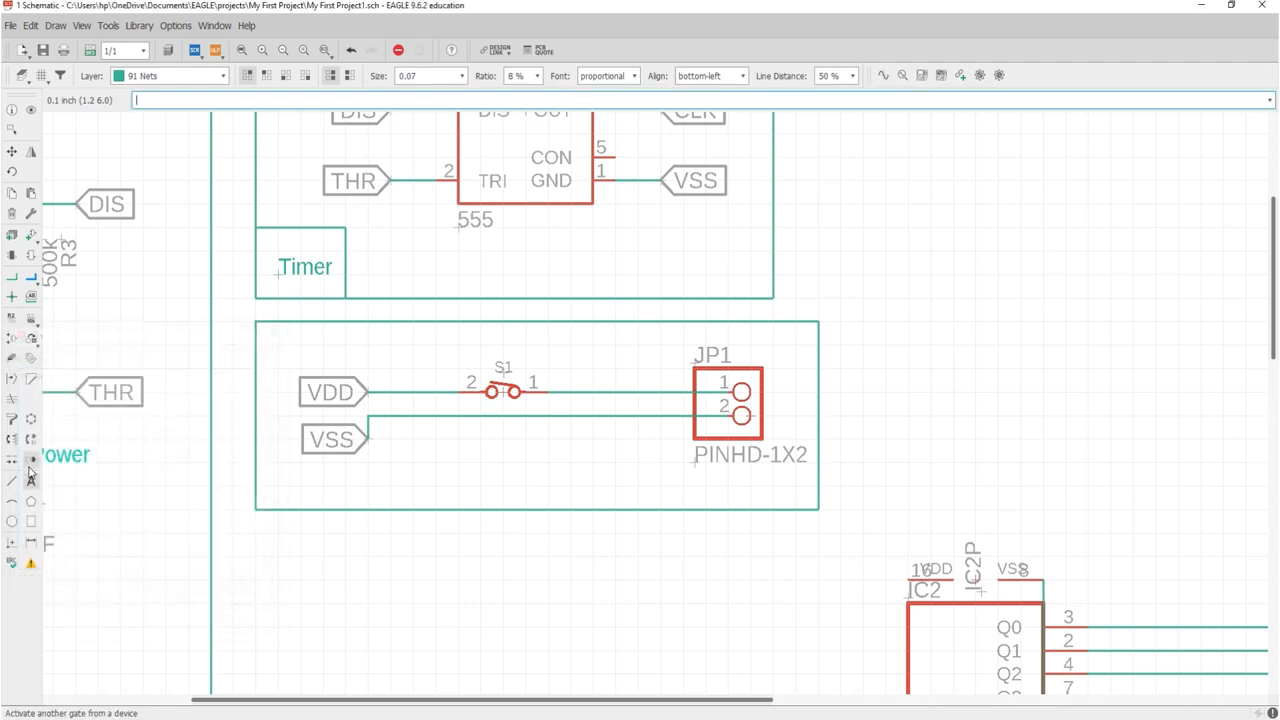
left_click(274, 491)
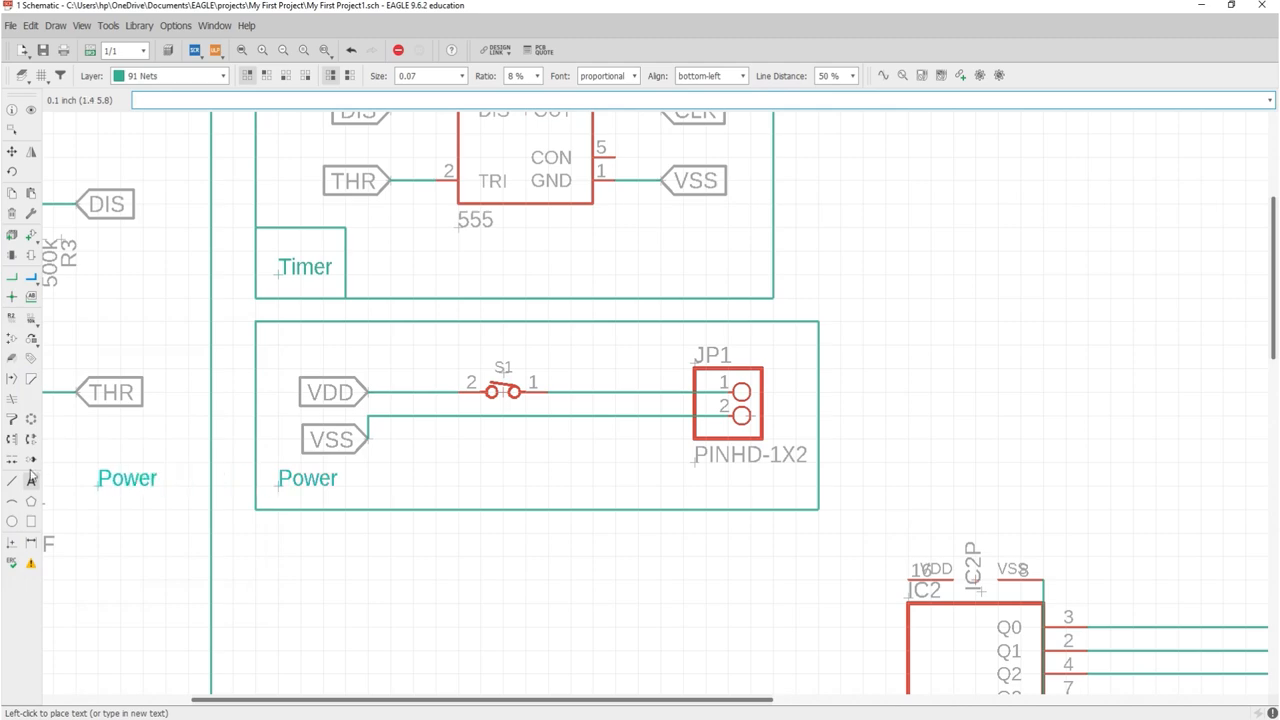
Box in the Power title with lines about 0.5 inch wide and 0.2 inch high in the frame's lower-left corner.
left_click(12, 481)
left_click(256, 462)
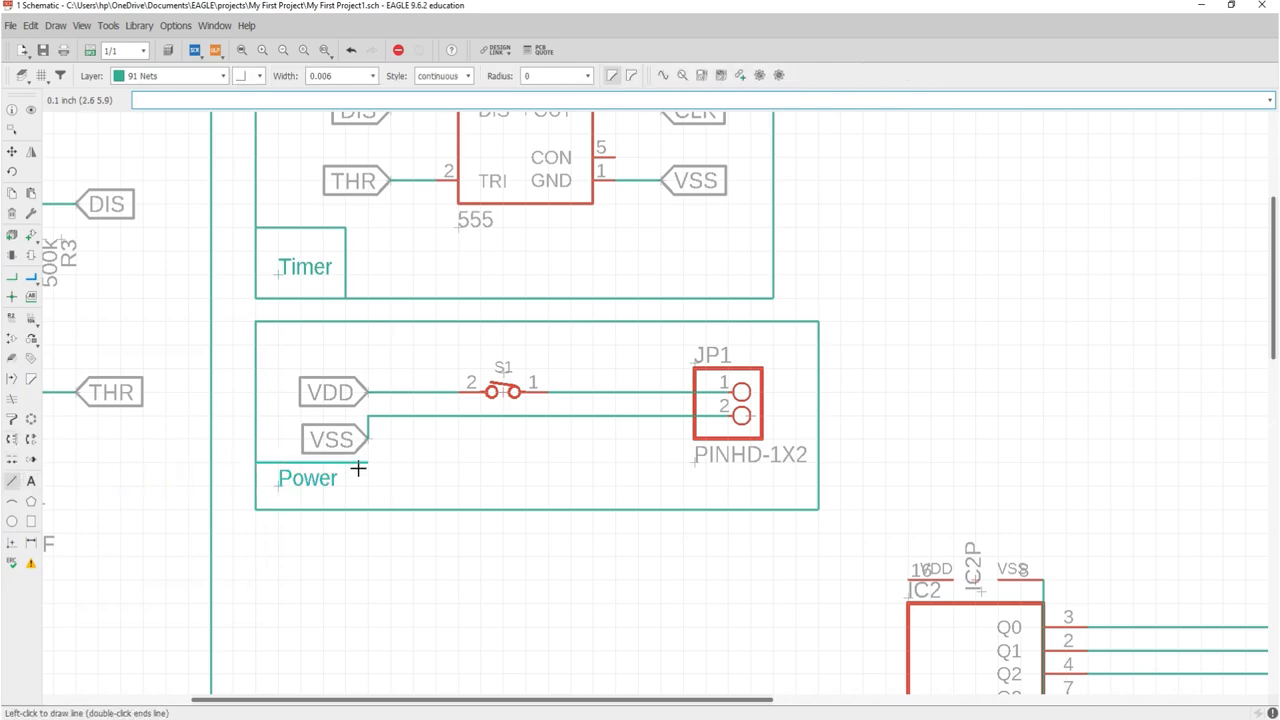
left_click(368, 462)
double_click(368, 509)
Group the whole 4017N, diode, LED and resistor circuit and move it up beside the Timer and Power blocks.
scroll(389, 506, "down", 6)
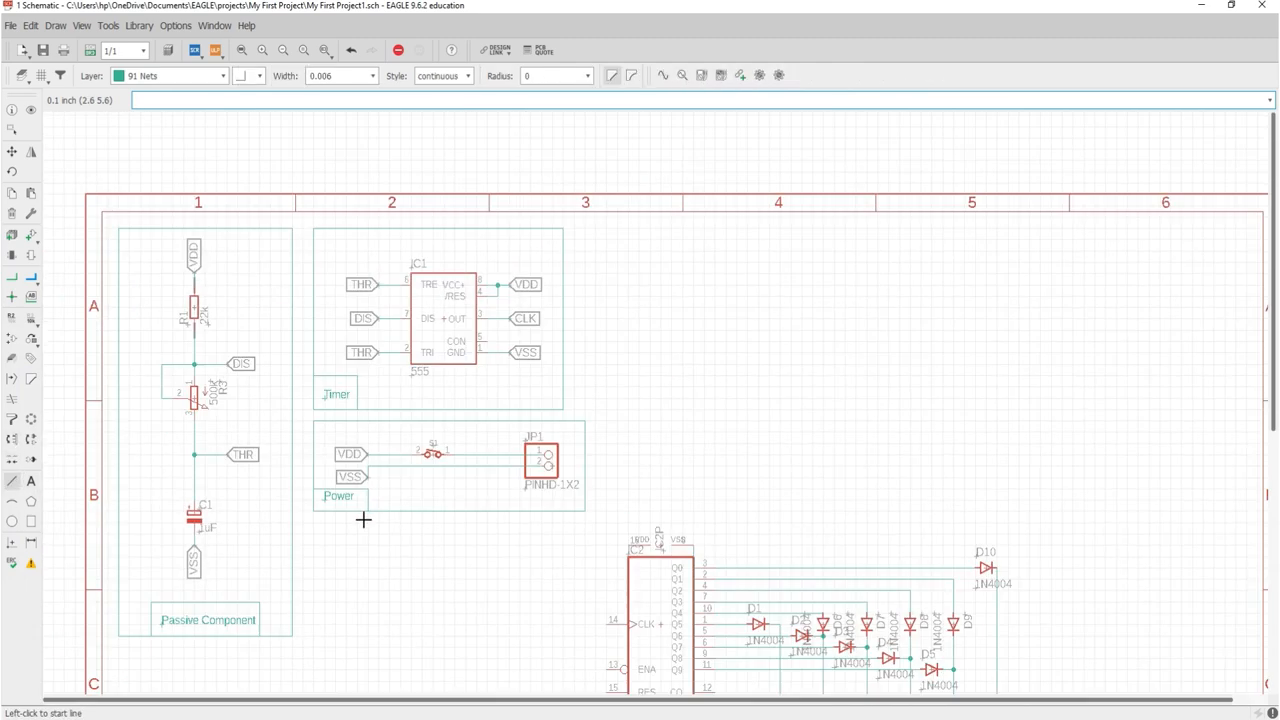
scroll(358, 490, "down", 3)
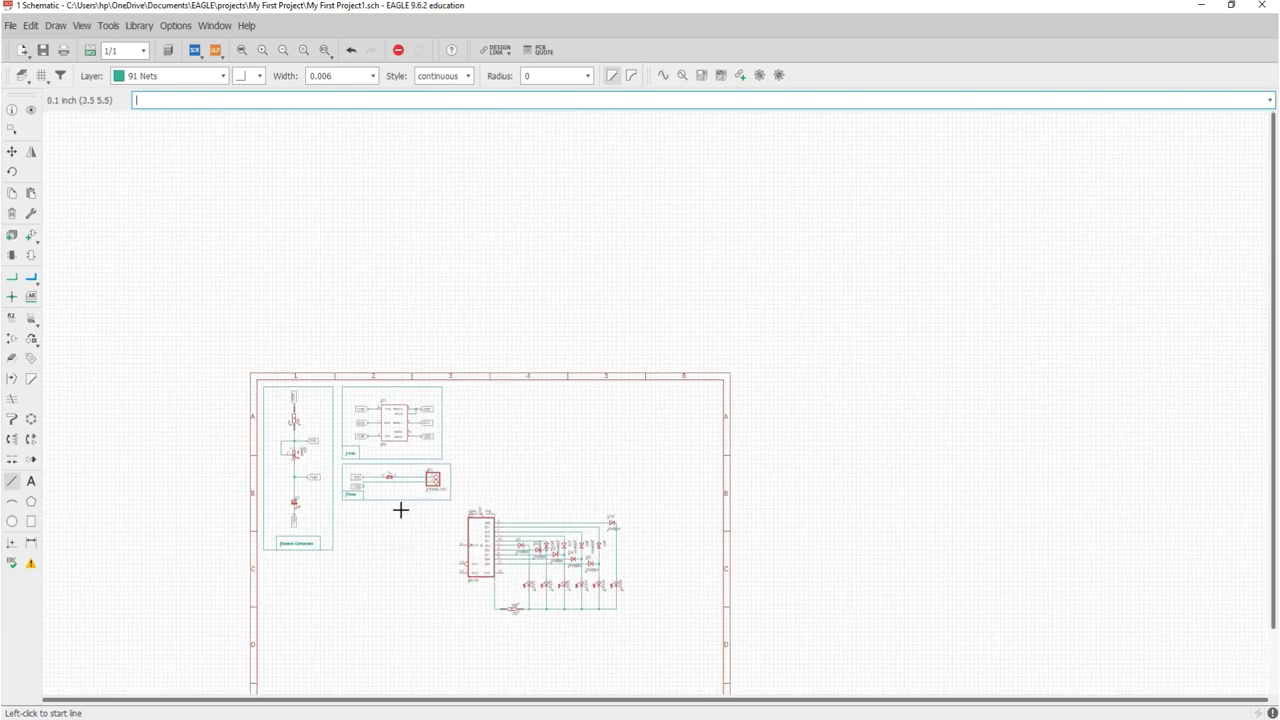
scroll(403, 512, "down", 2)
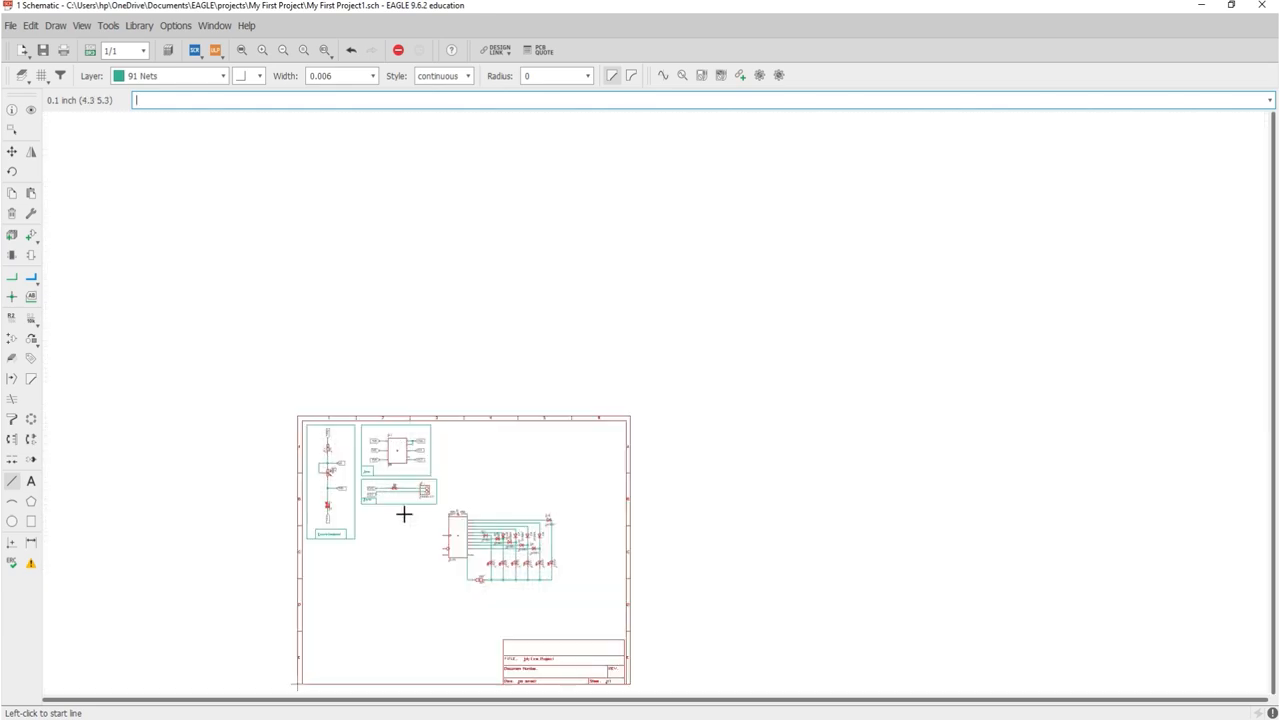
scroll(503, 531, "up", 4)
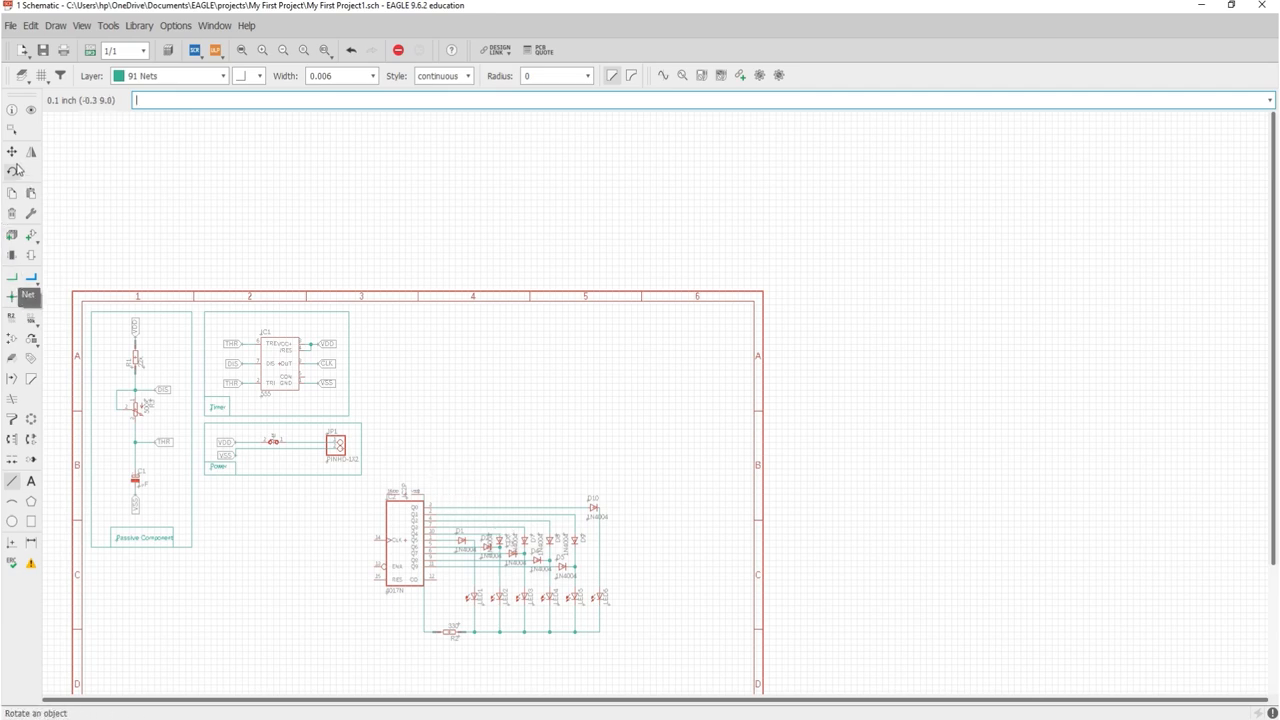
left_click(12, 130)
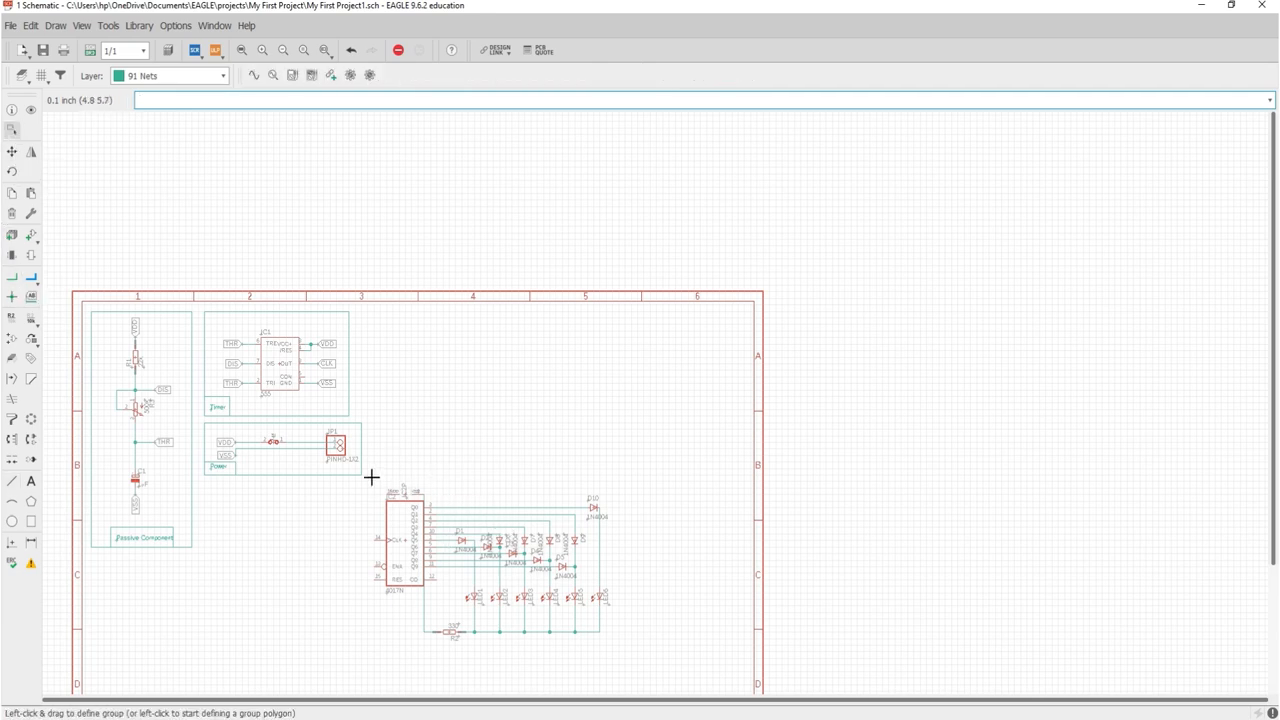
left_click_drag(370, 478, 620, 654)
left_click_drag(407, 540, 425, 400)
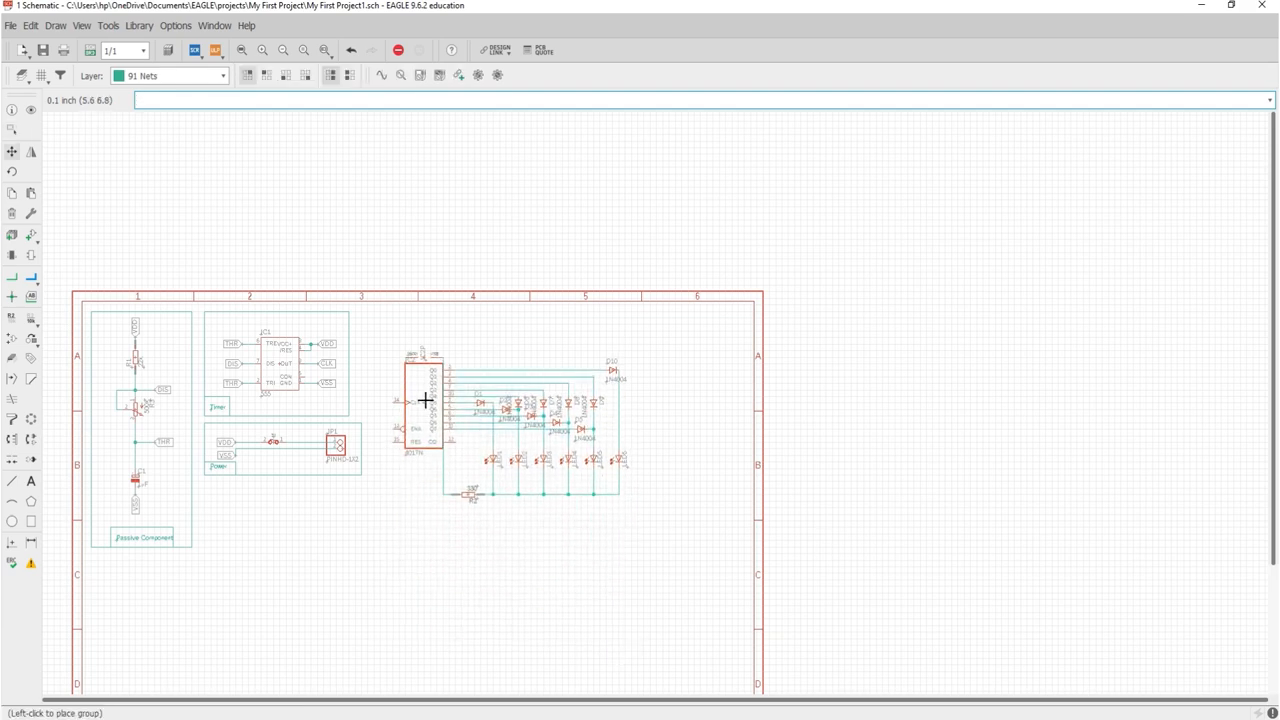
left_click(437, 389)
Draw a net about 0.2 inch outward from IC2's pin 14 and attach an outward-facing net label to its free end.
scroll(492, 390, "up", 1)
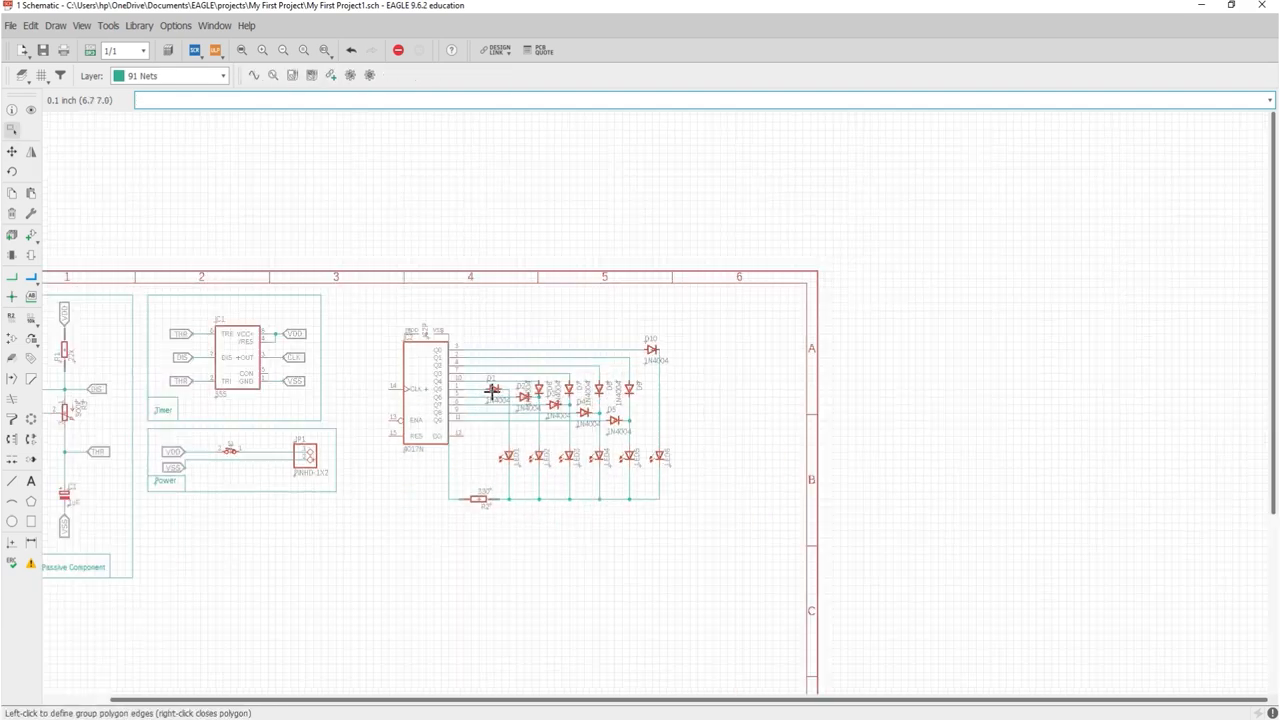
scroll(492, 391, "up", 3)
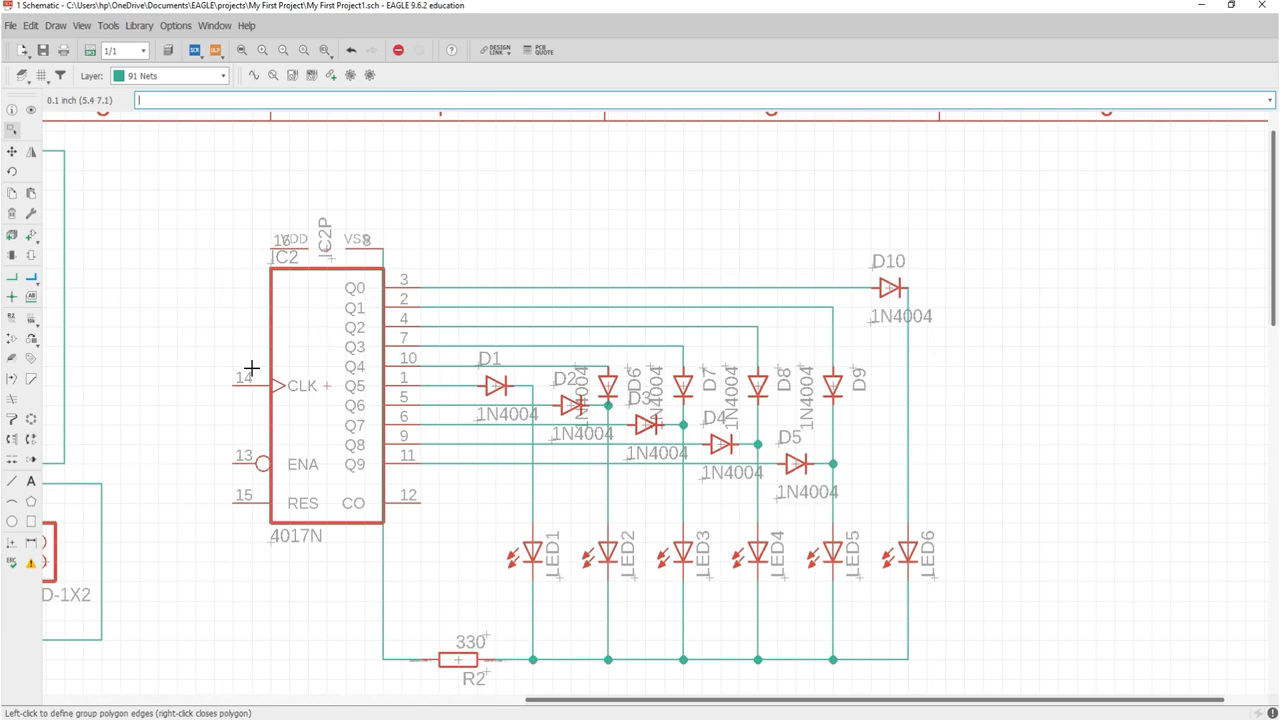
scroll(235, 362, "up", 1)
left_click(11, 276)
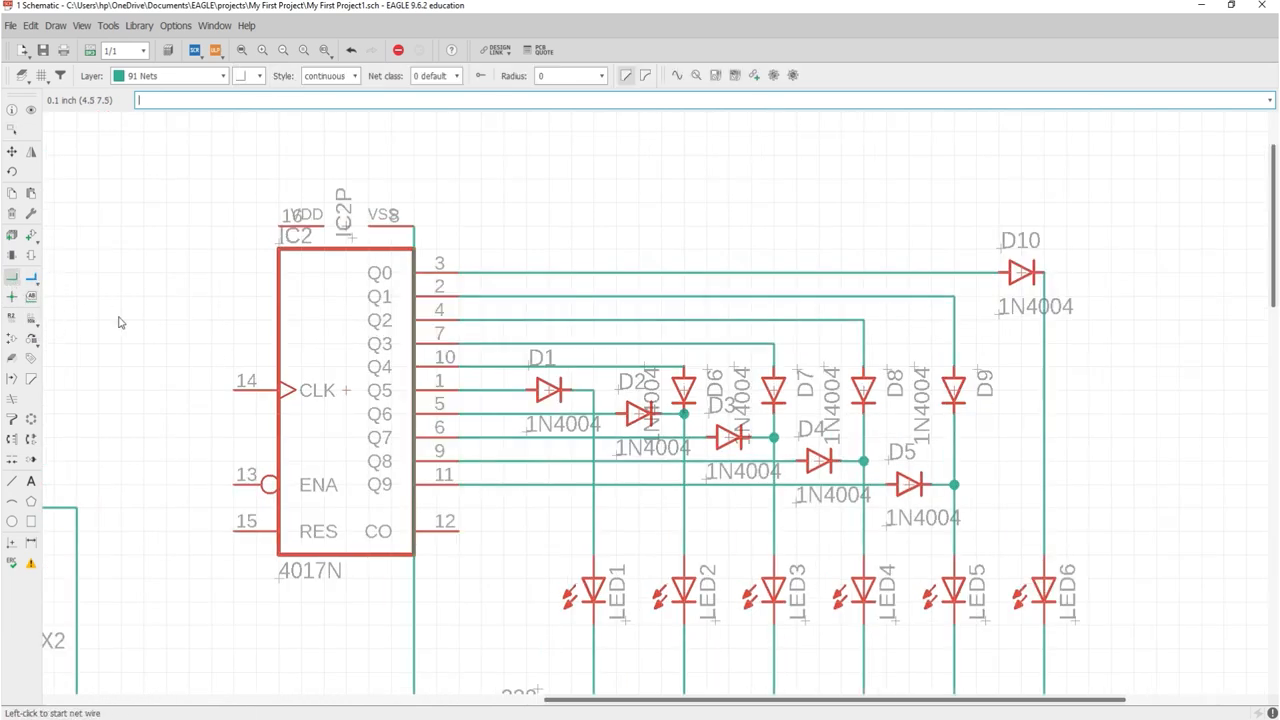
left_click(233, 389)
double_click(189, 389)
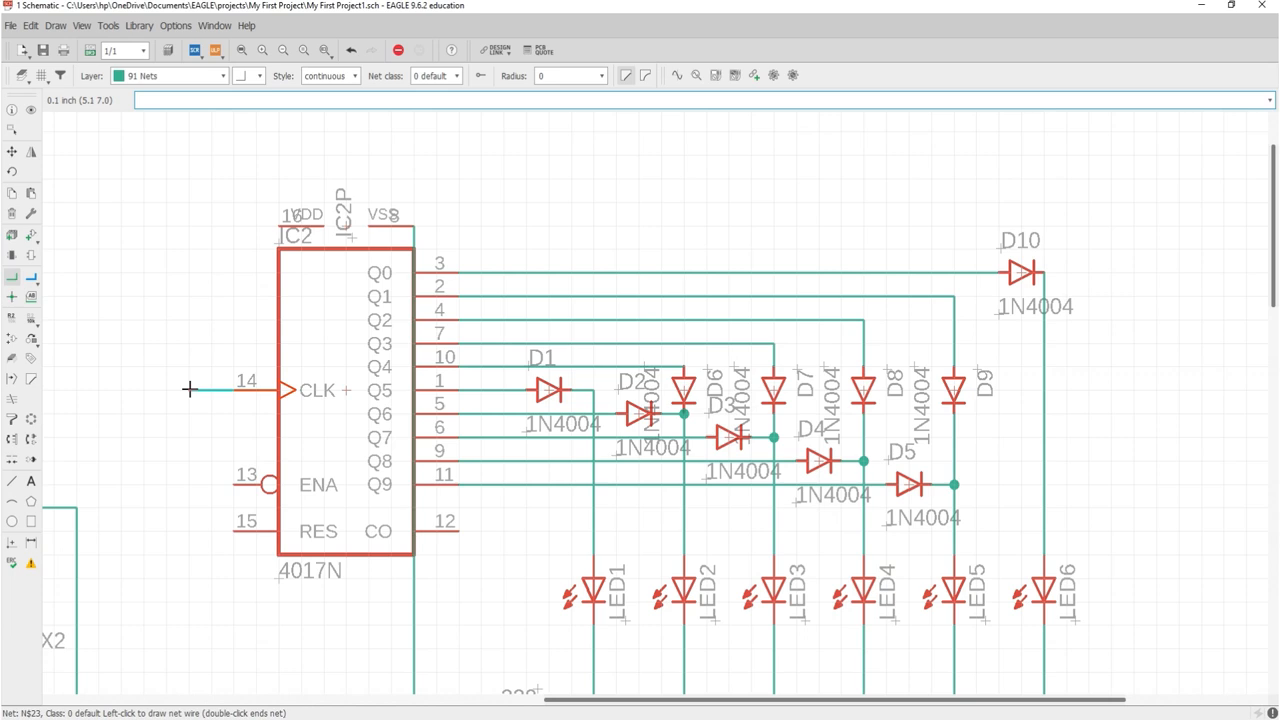
left_click(31, 296)
left_click(188, 389)
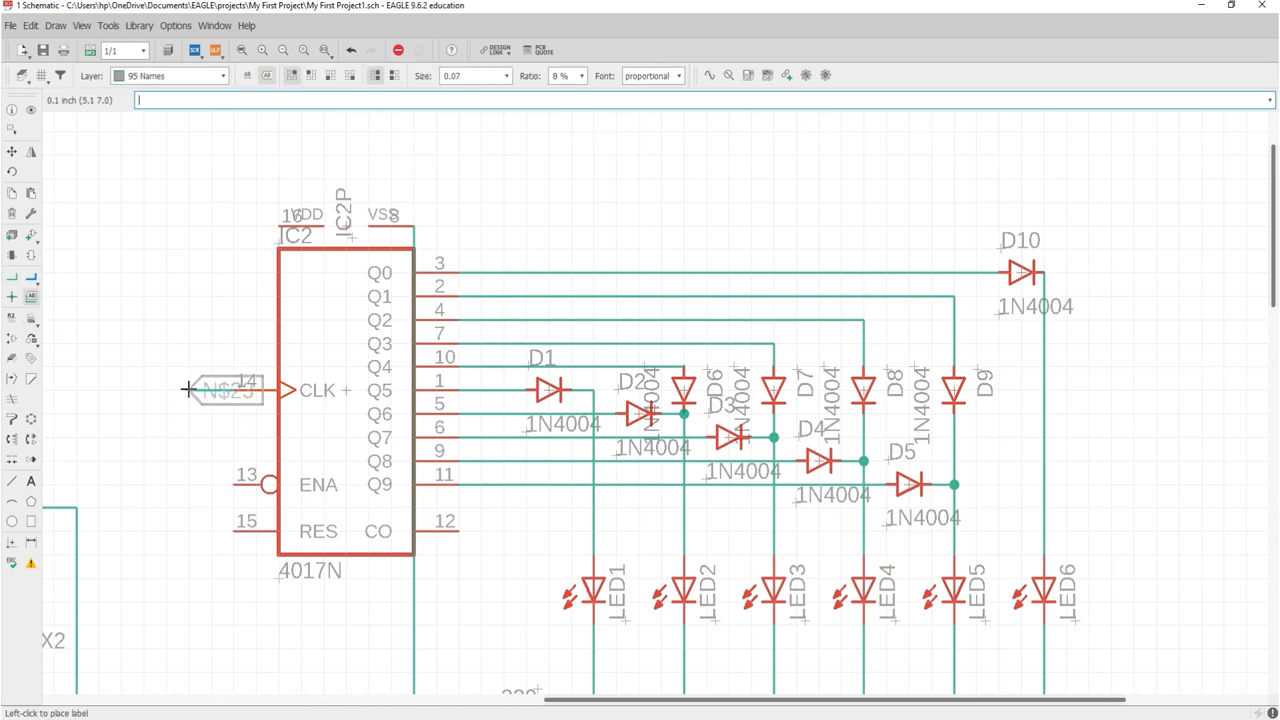
right_click(188, 389)
right_click(188, 389)
left_click(188, 389)
Rename the net on IC2's pin 14 as CLK and accept connecting it to the existing CLK net.
left_click(31, 337)
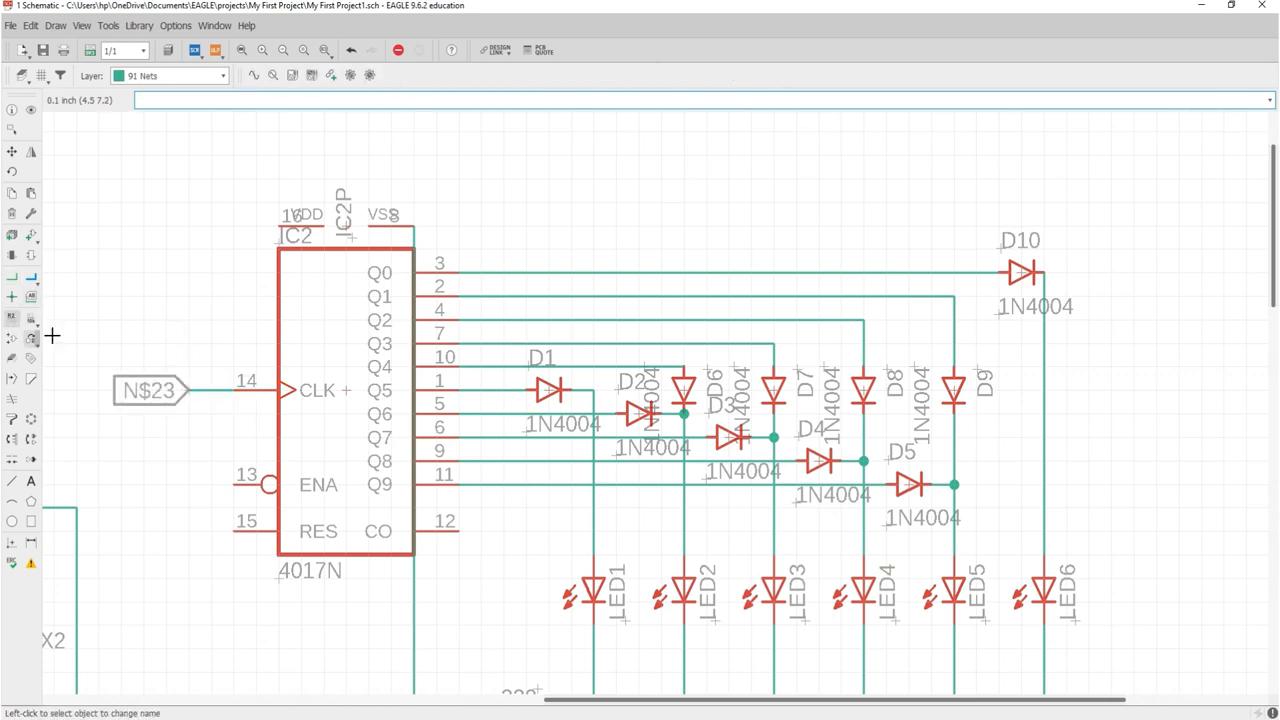
left_click(191, 391)
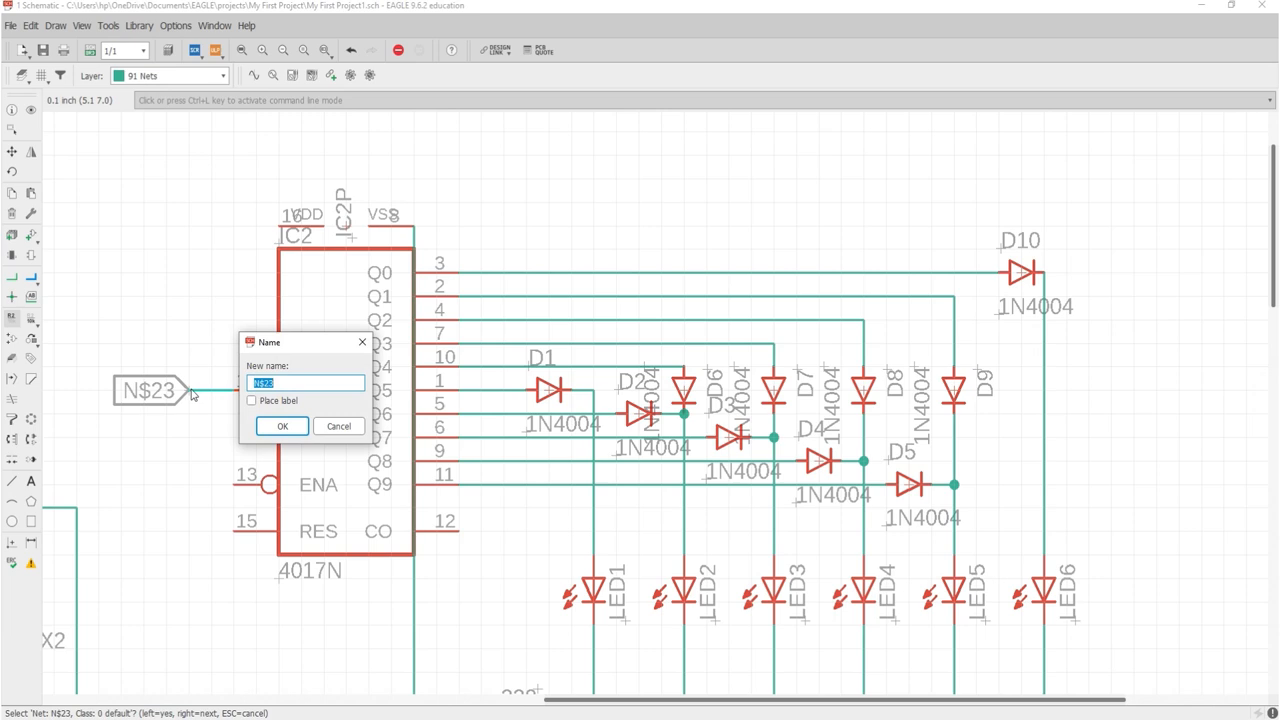
type("CLK")
key("Return")
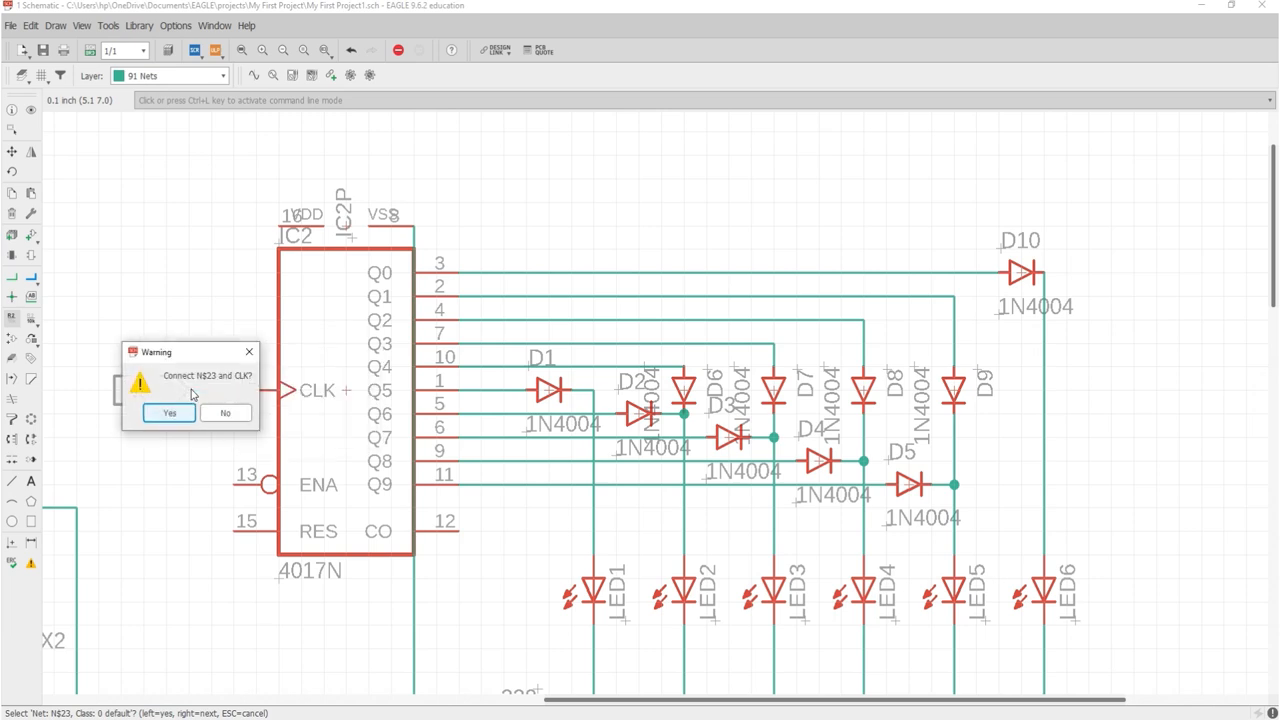
key("Return")
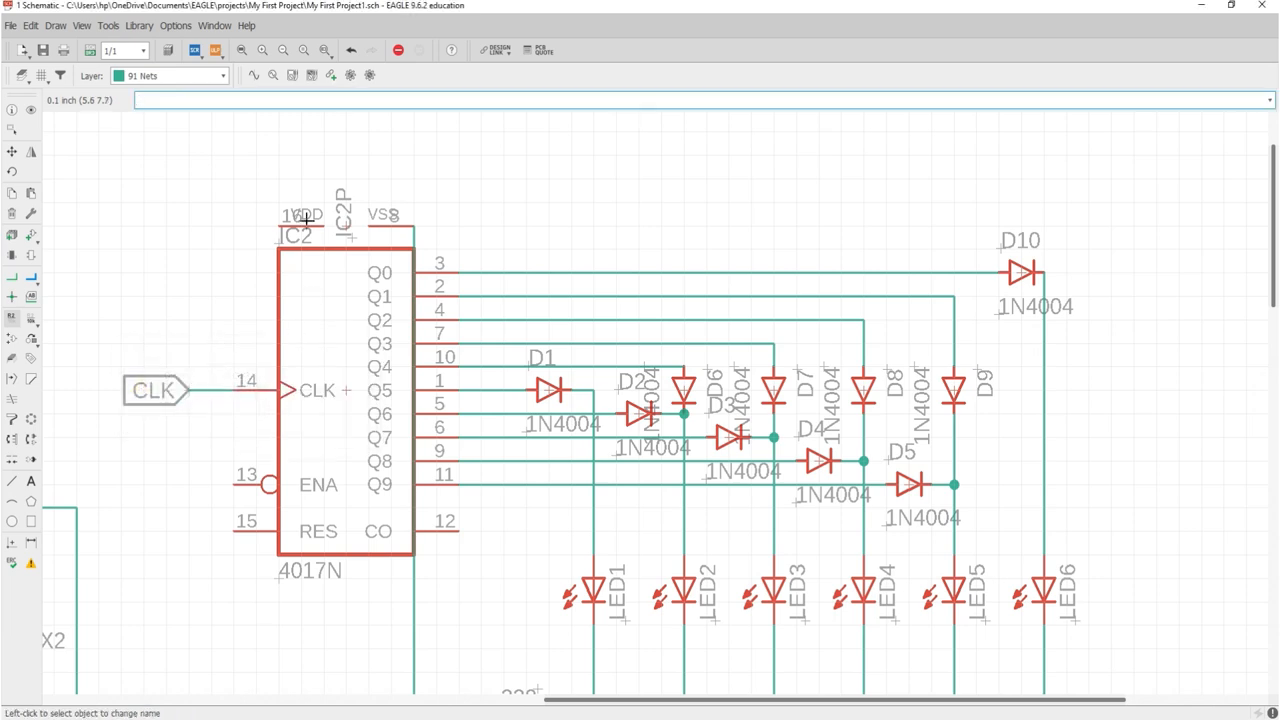
Draw a net about 0.2 inch outward from IC2's pin 16 and attach an outward-facing net label to its free end.
scroll(272, 205, "up", 2)
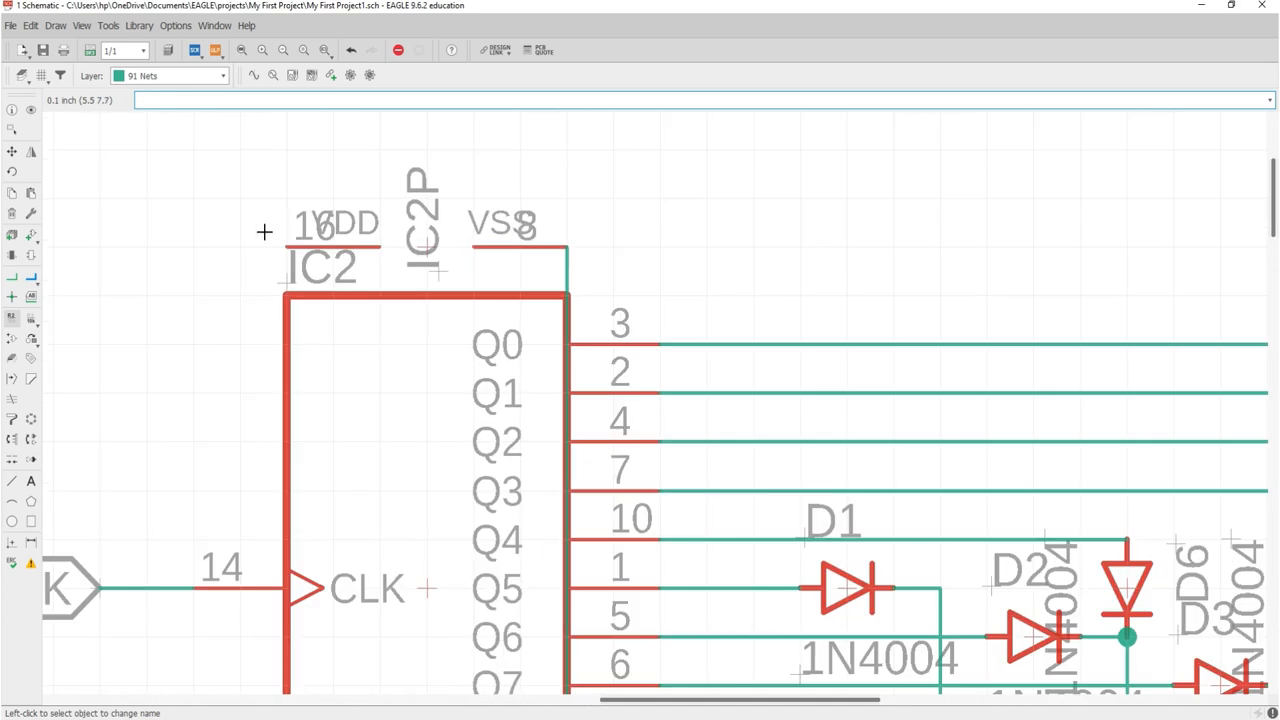
left_click(8, 280)
left_click(287, 246)
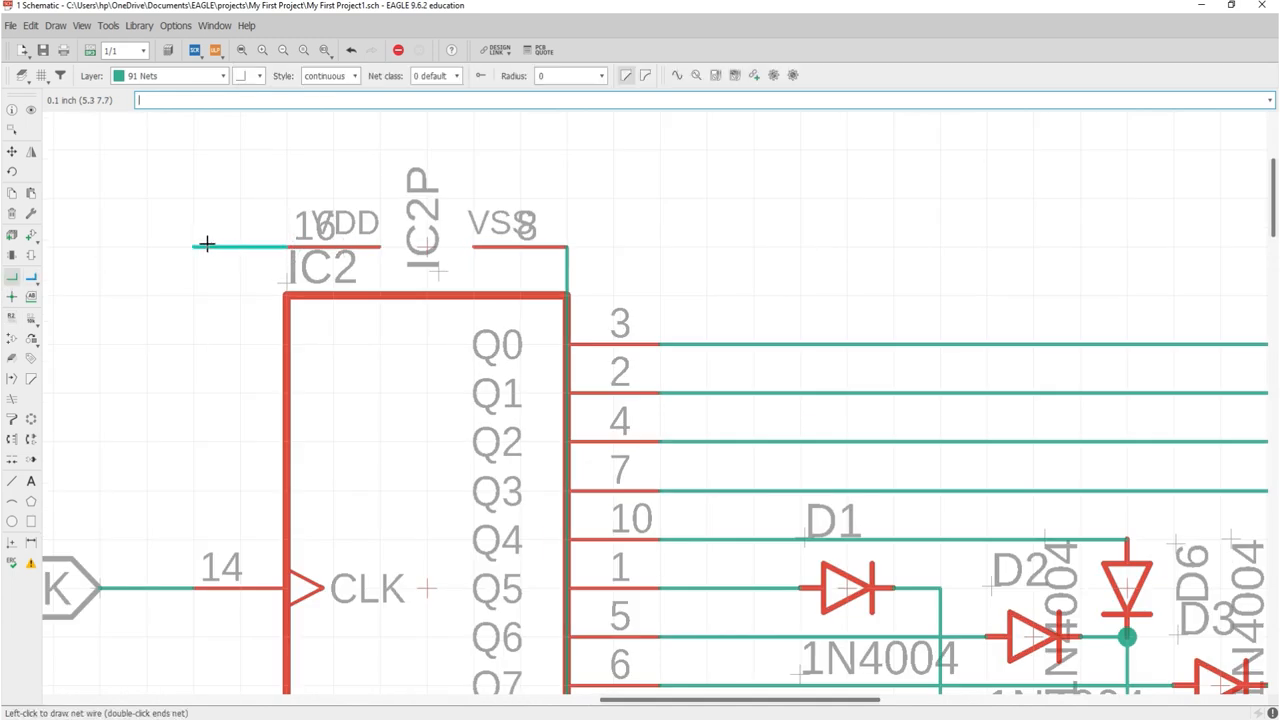
double_click(199, 245)
left_click(31, 296)
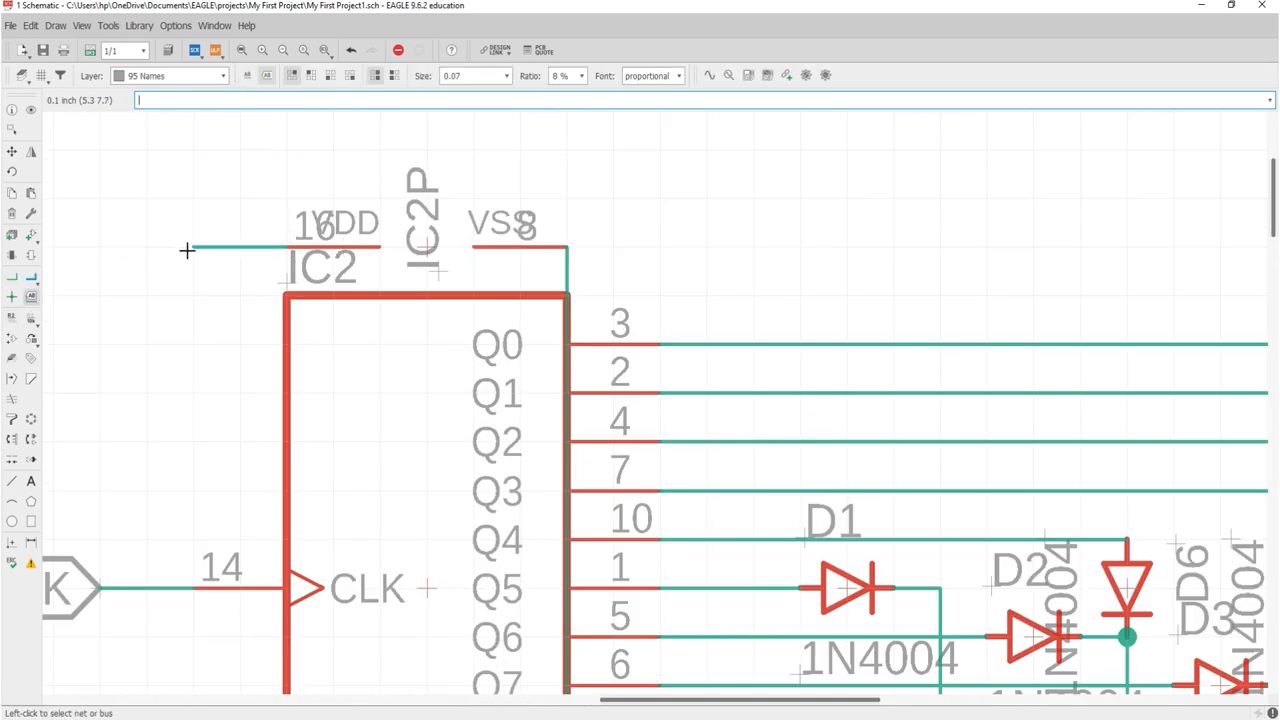
left_click(190, 246)
left_click(190, 246)
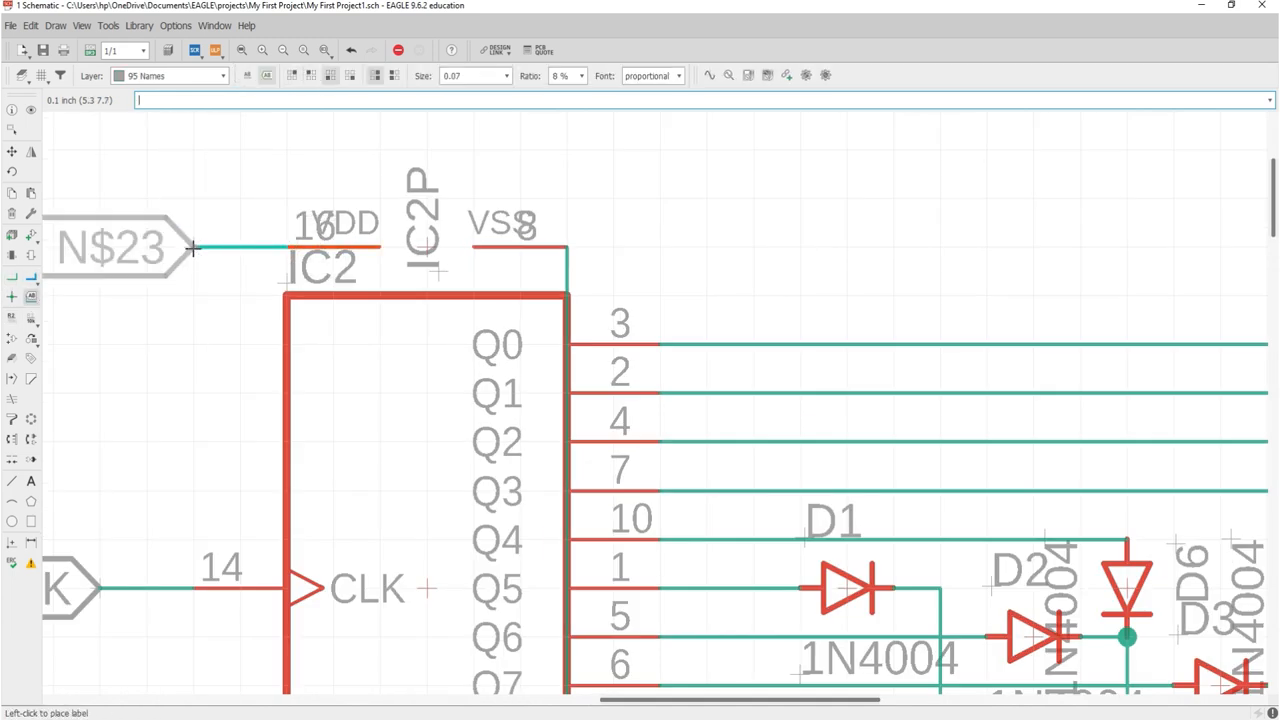
Rename the net on IC2's pin 16 as VDD and accept connecting it to the existing VDD net.
left_click(12, 316)
left_click(196, 248)
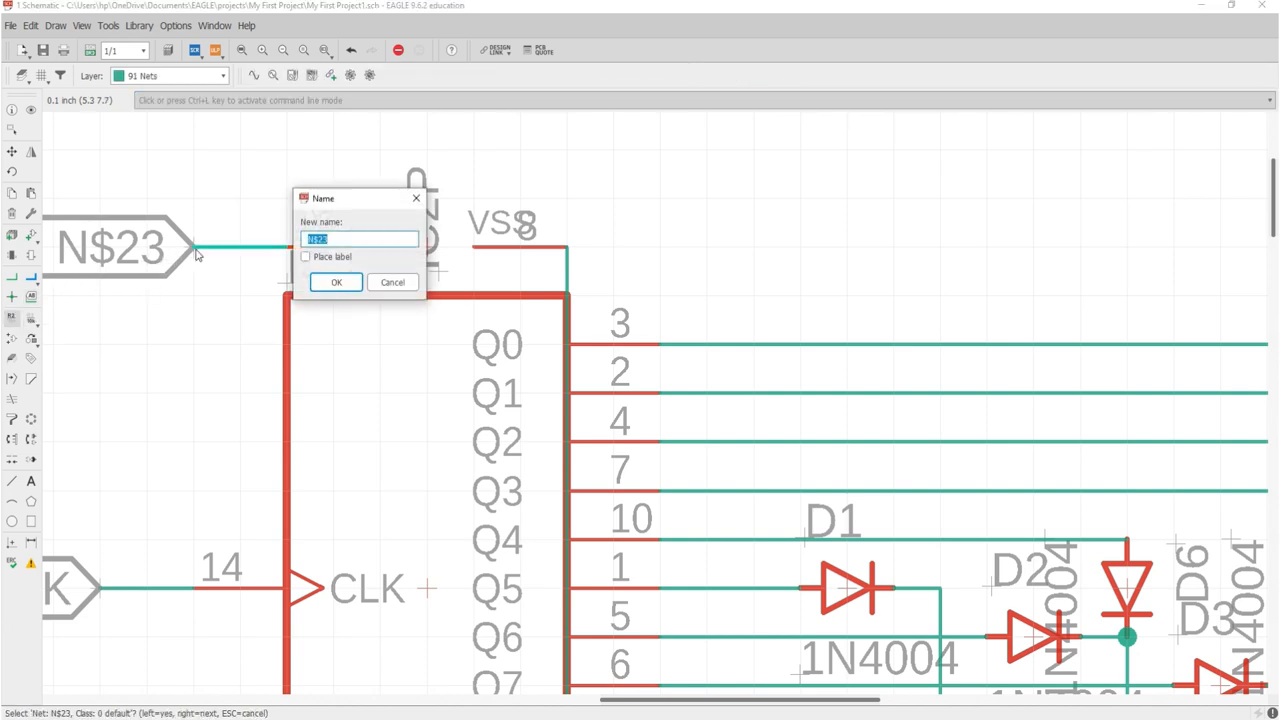
type("VDD")
key("Return")
key("Return")
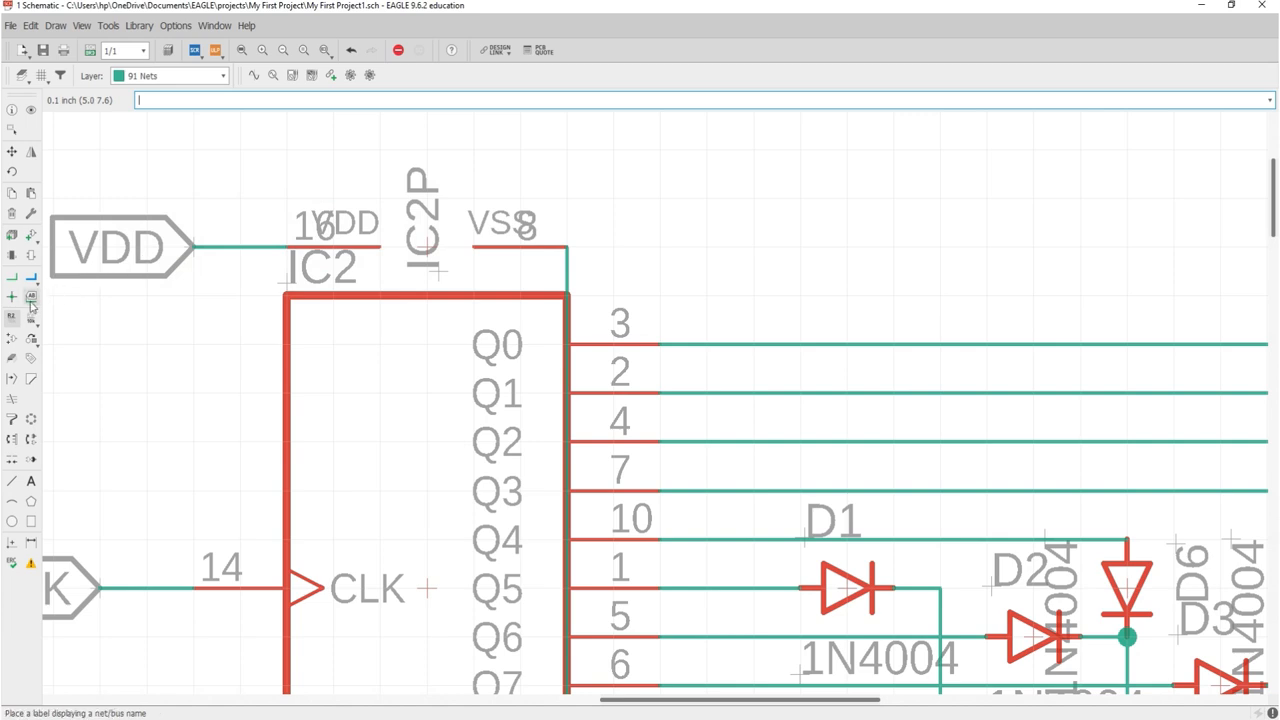
left_click(12, 276)
left_click(568, 247)
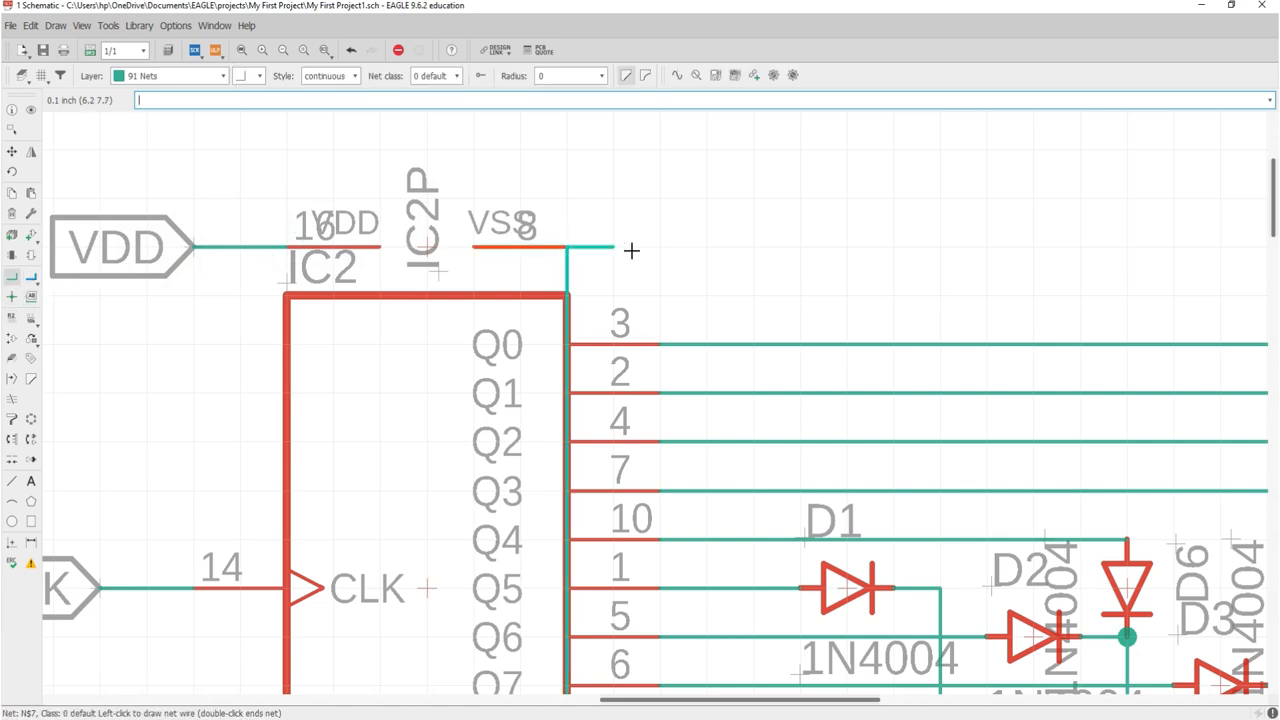
double_click(659, 247)
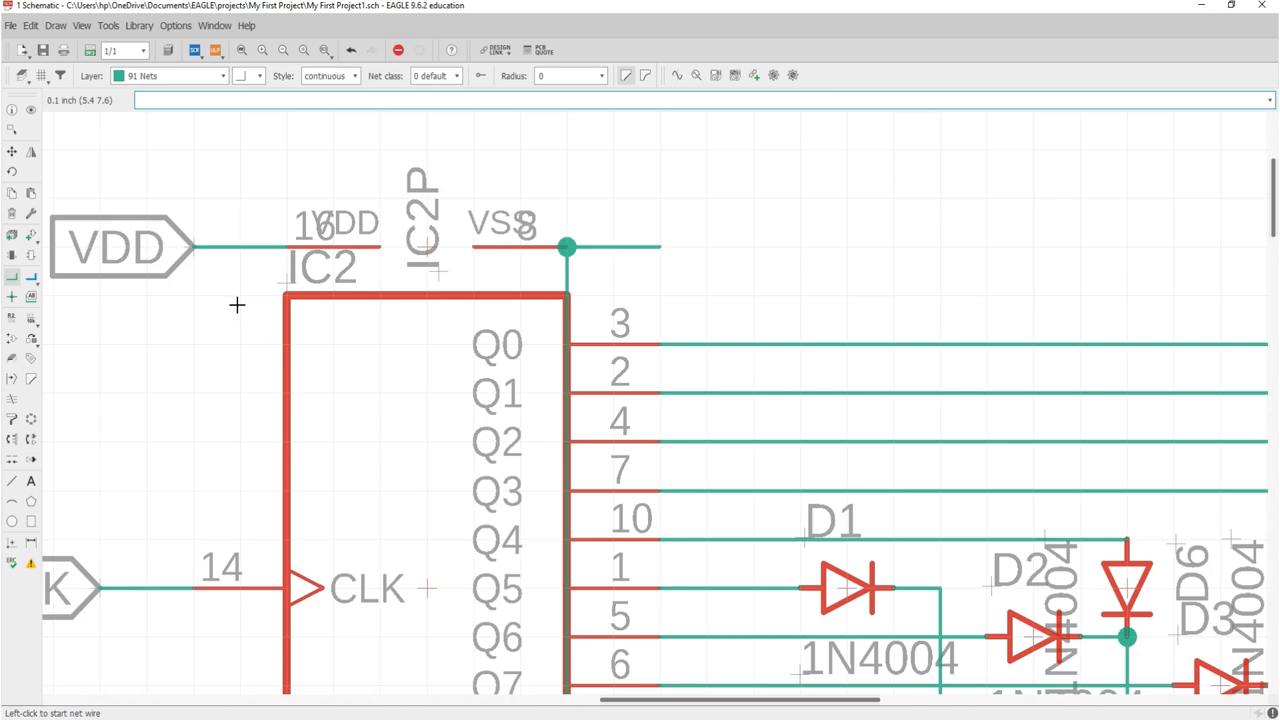
scroll(481, 295, "down", 5)
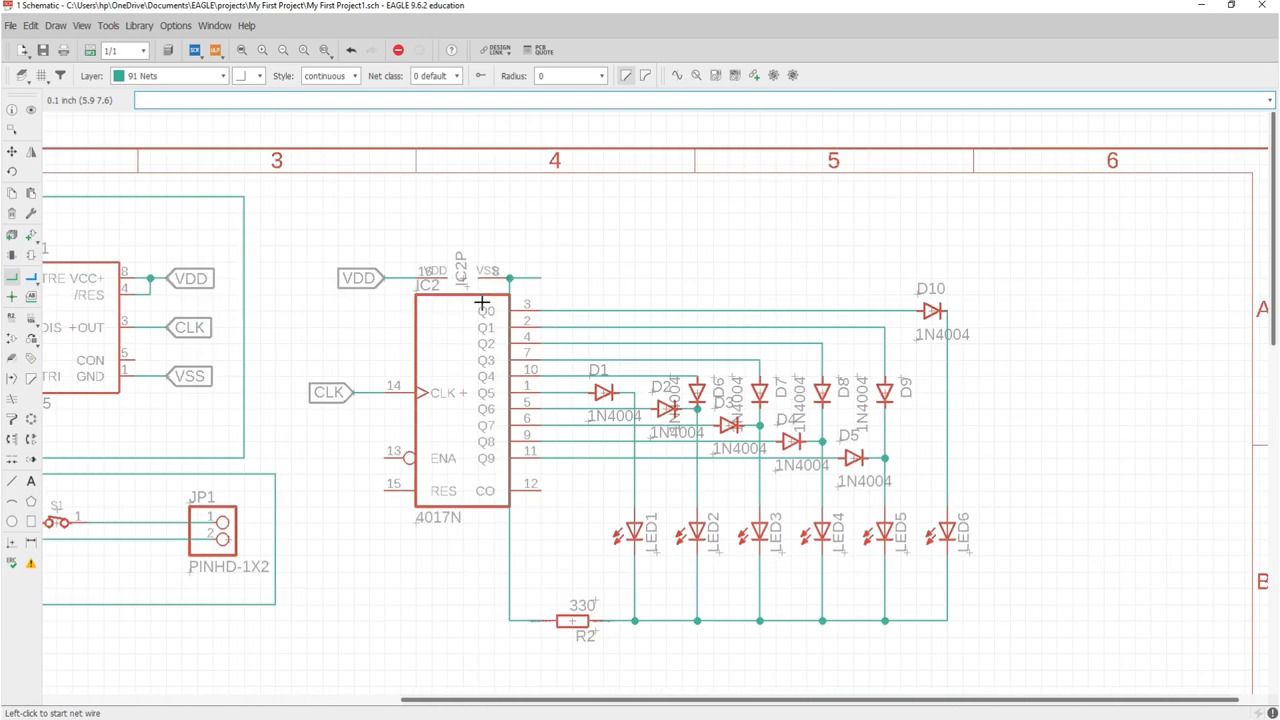
key("ctrl+z")
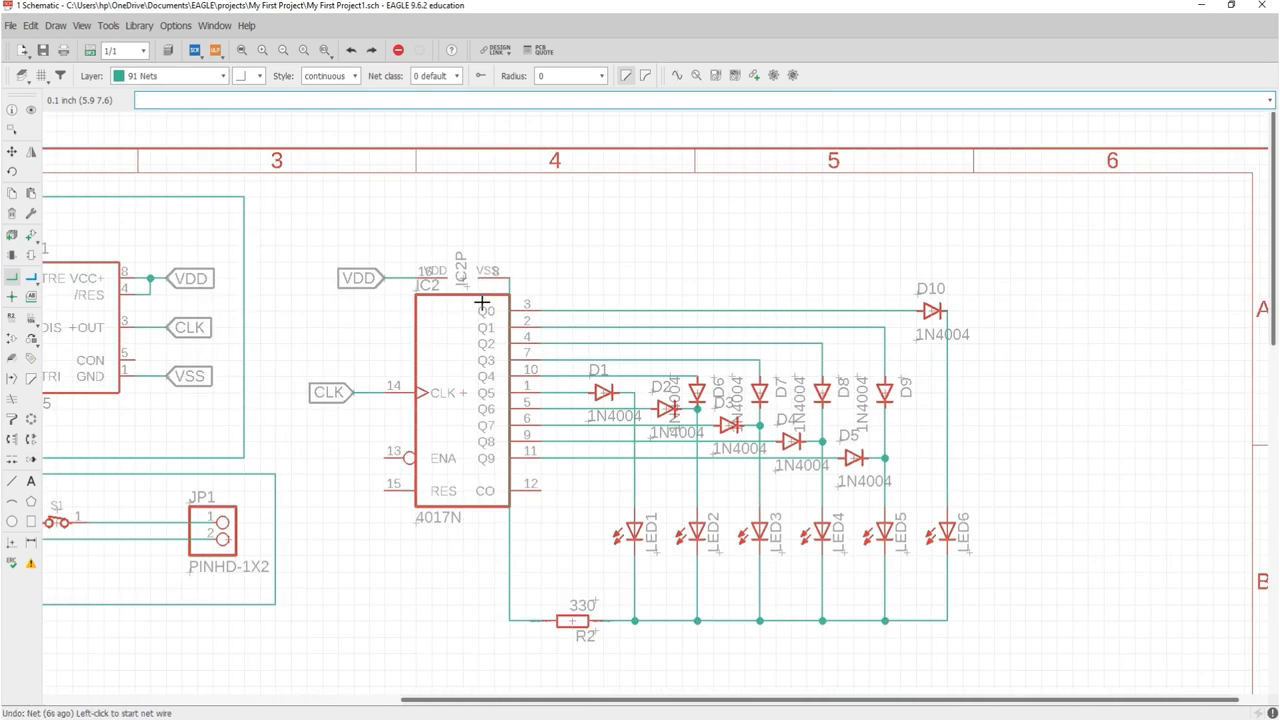
Draw a net about 0.3 inch outward from the net corner beside R2 and attach an outward-facing net label to its free end.
scroll(491, 620, "up", 4)
left_click(507, 620)
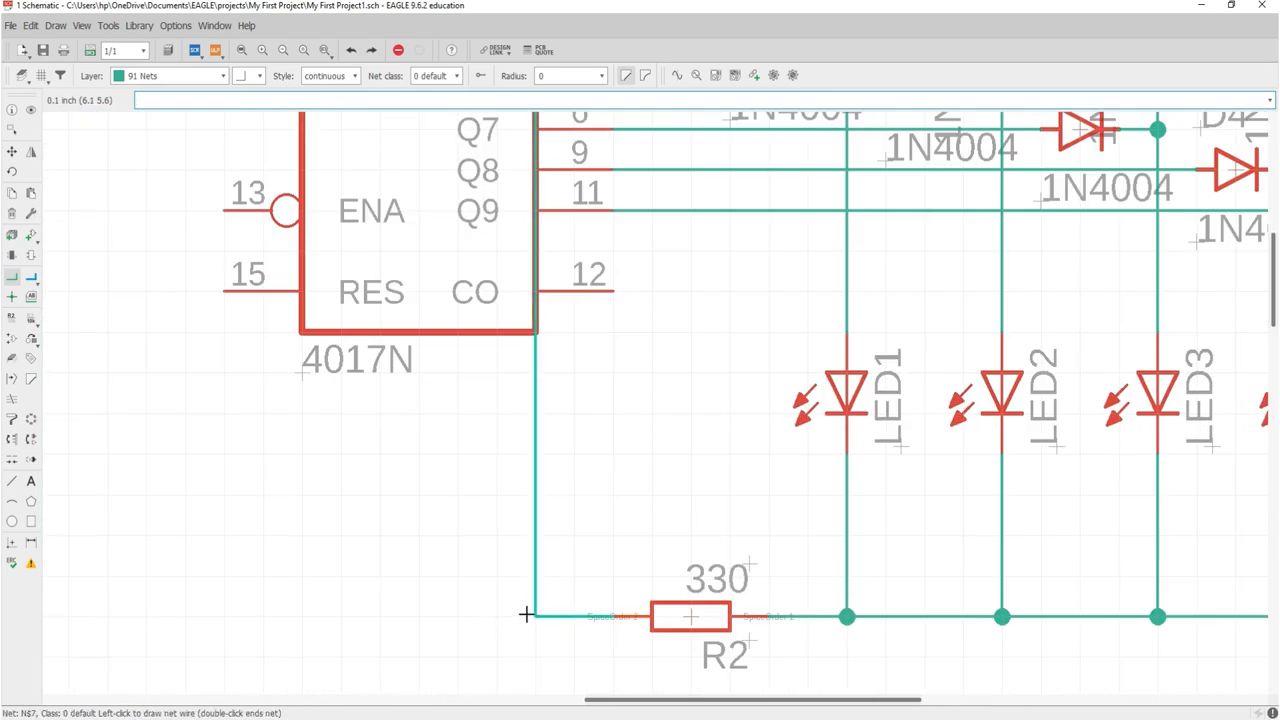
double_click(420, 616)
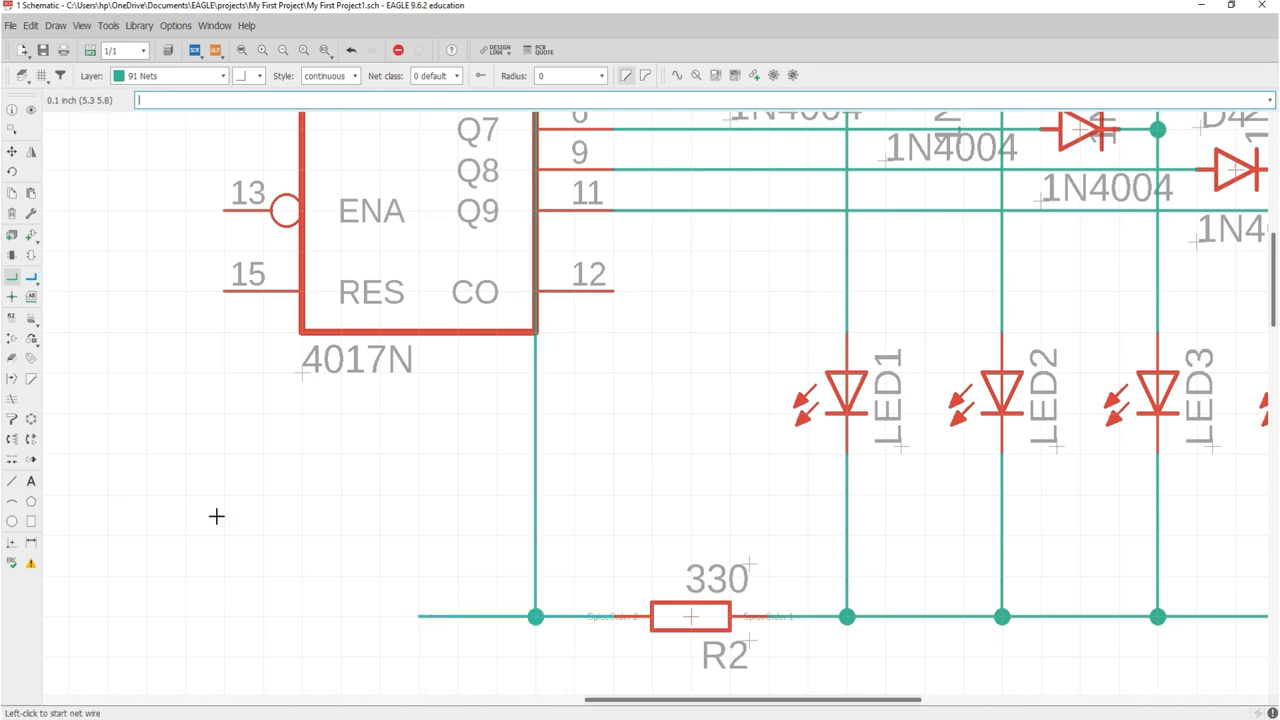
left_click(31, 298)
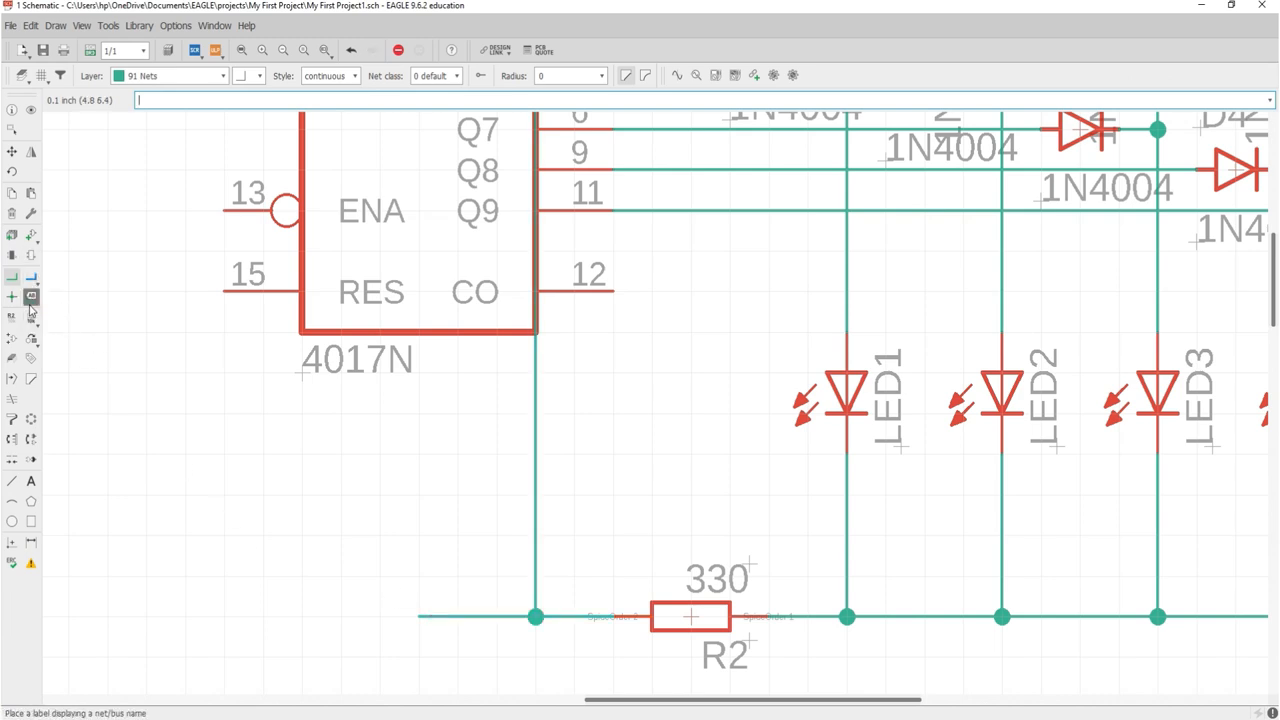
left_click(420, 617)
right_click(421, 618)
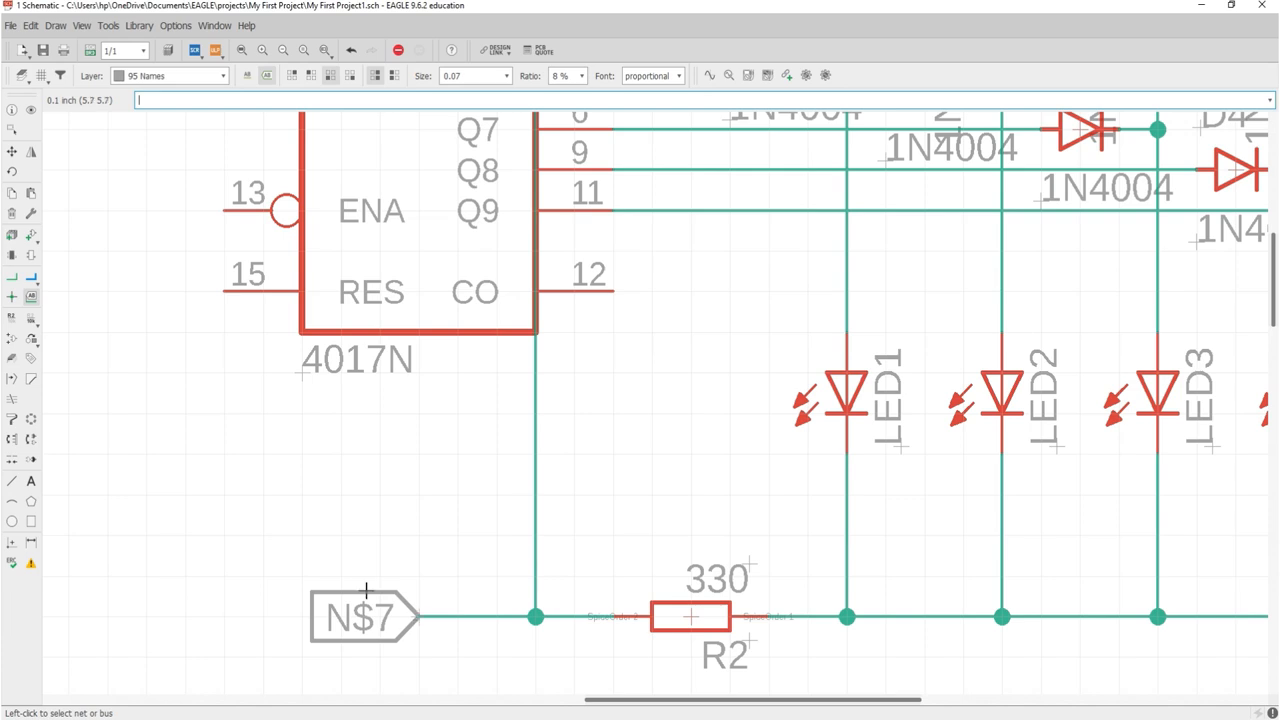
Rename the newly labelled net beside R2 as VSS and accept connecting it to the existing VSS net.
left_click(12, 318)
left_click(418, 617)
left_click(418, 617)
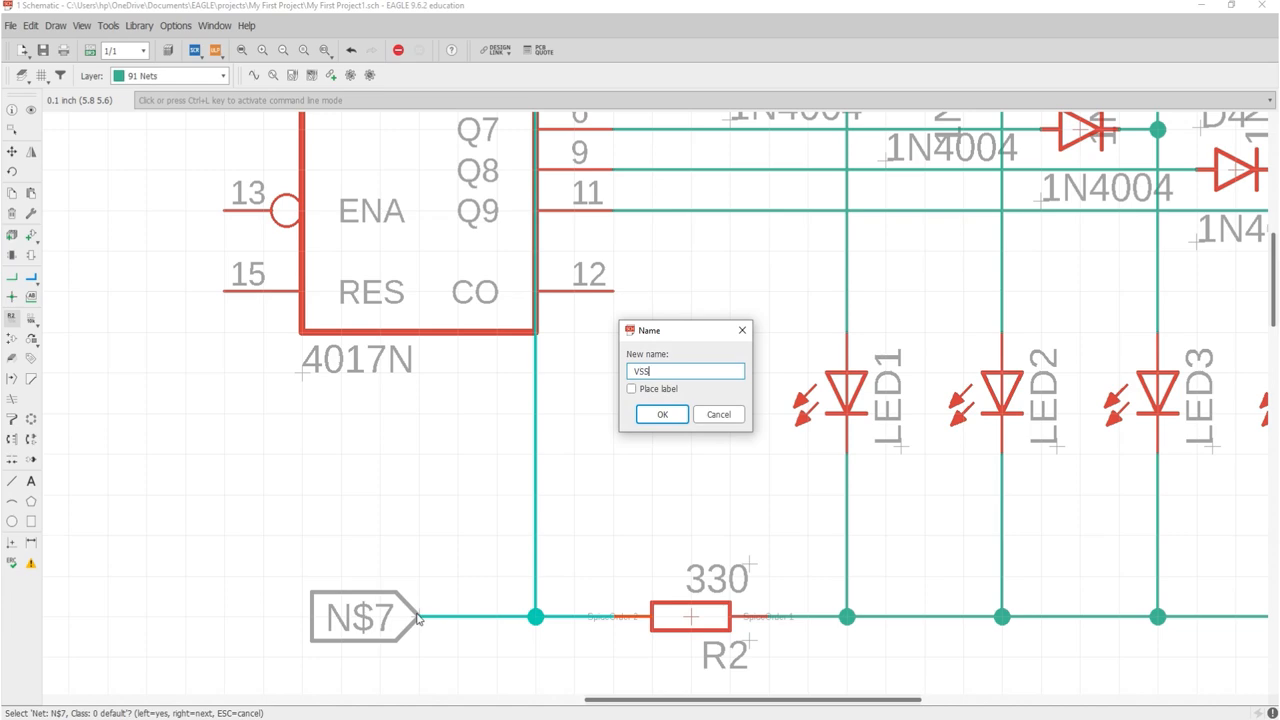
key("Return")
key("Return")
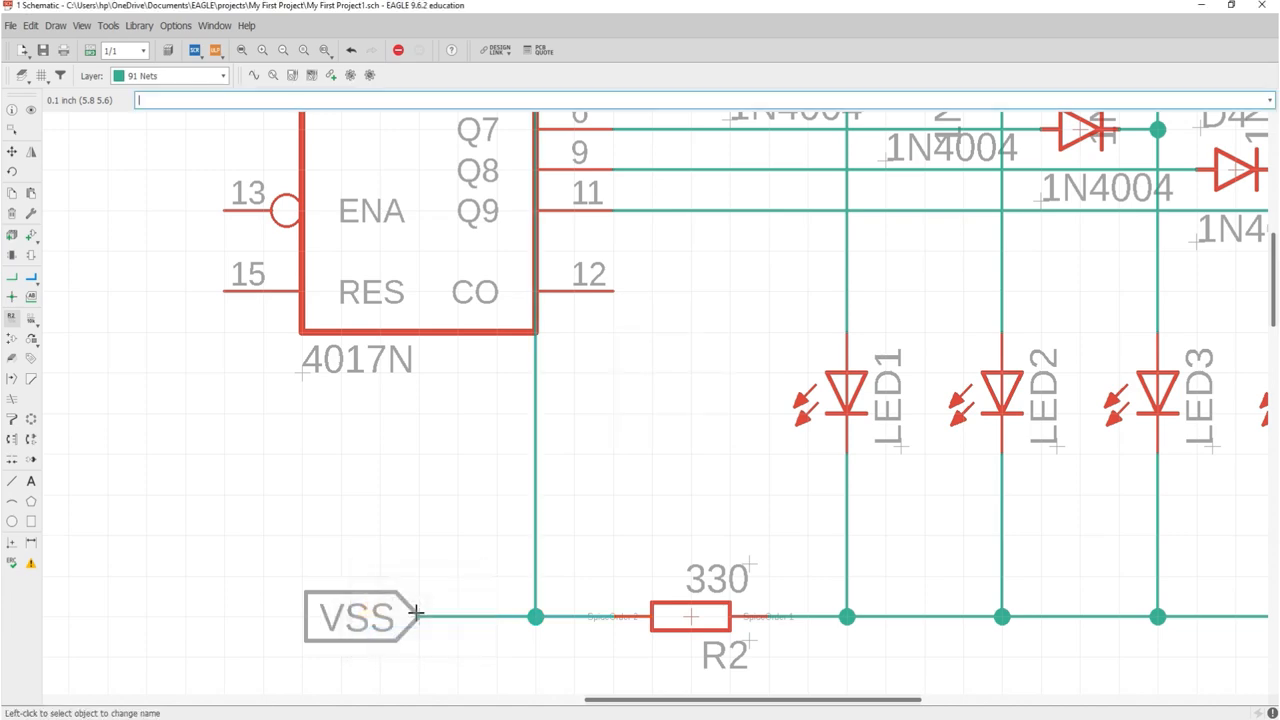
Move the labelled end of R2's VSS net about 0.7 inch farther outward, in line with the end of the CLK net.
scroll(459, 495, "down", 5)
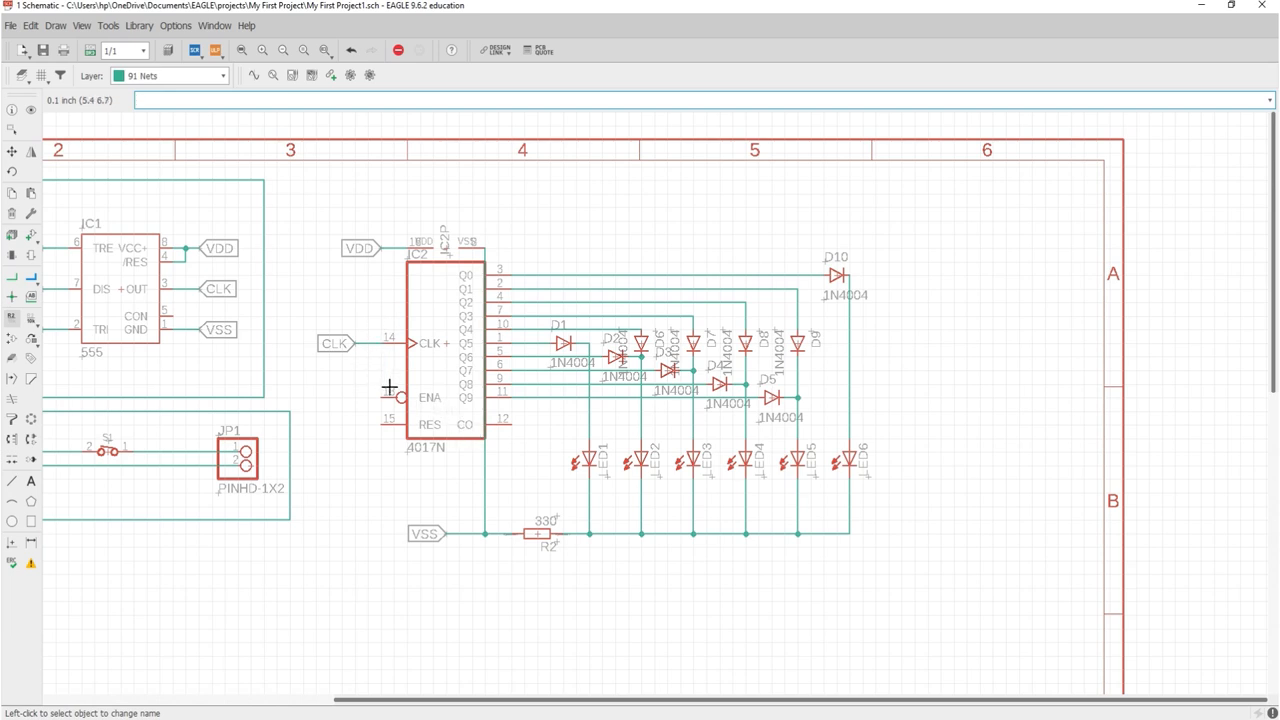
scroll(399, 395, "up", 3)
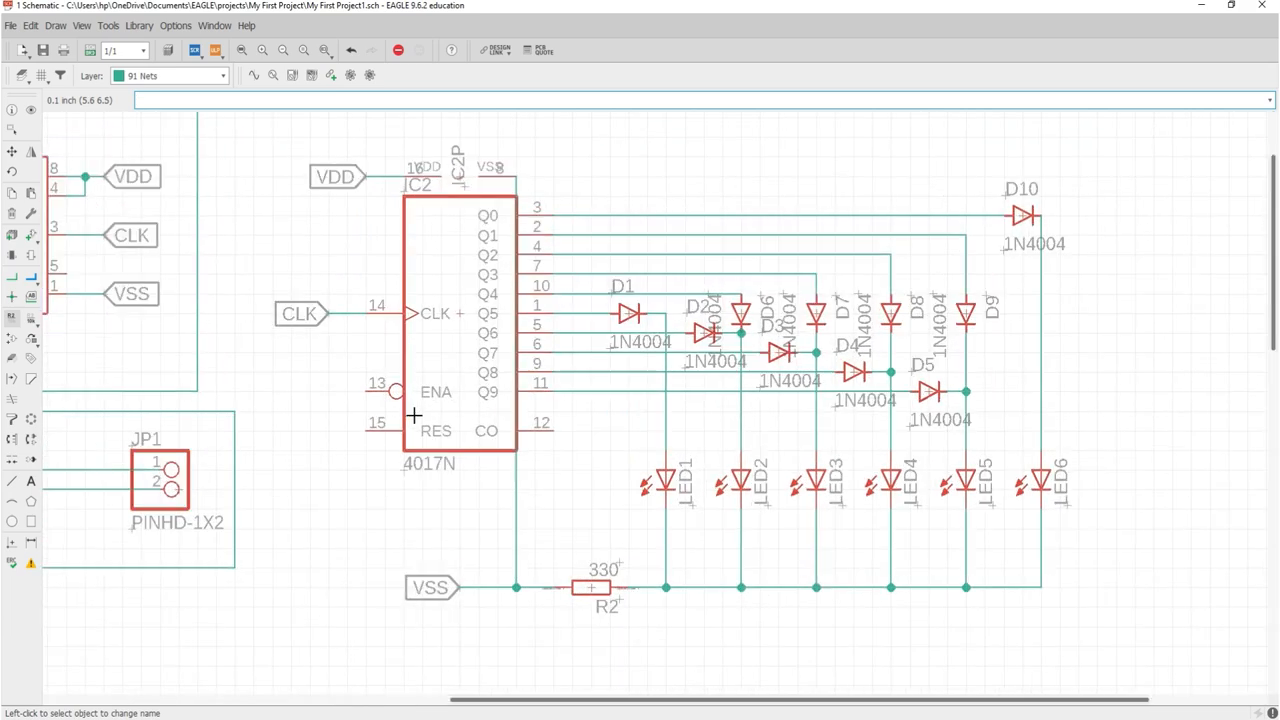
left_click(13, 288)
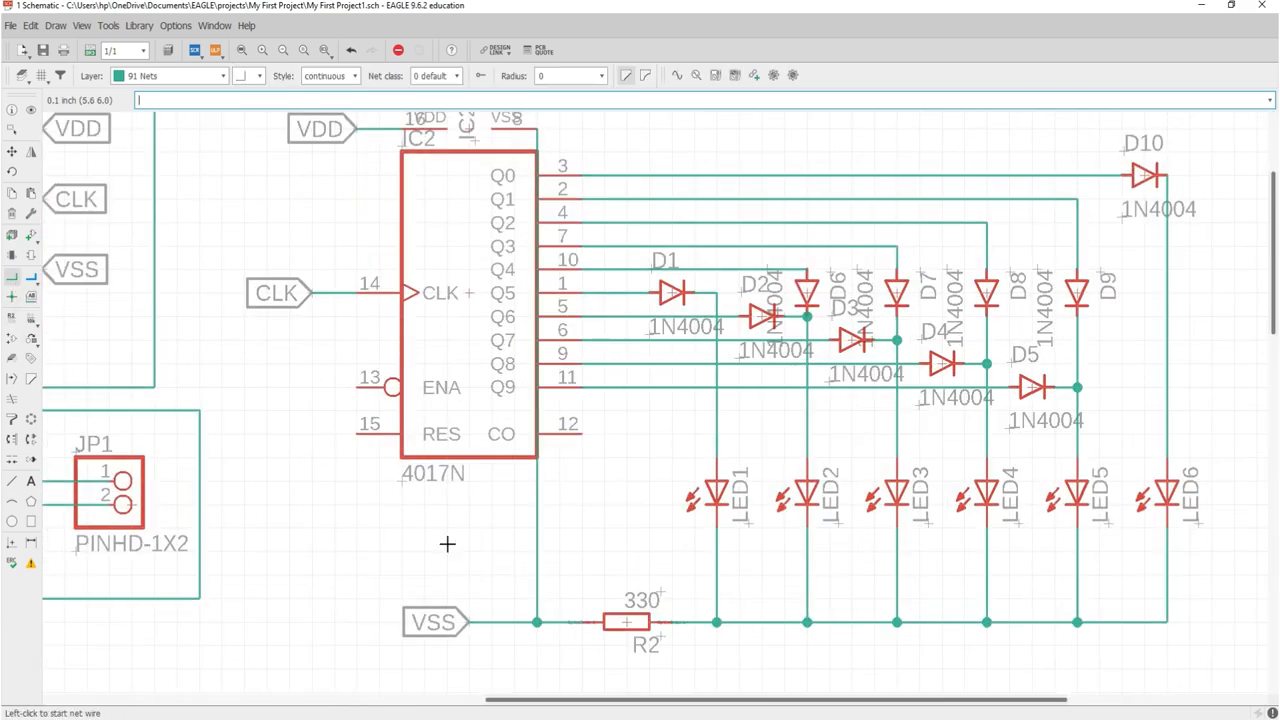
left_click(11, 151)
left_click(473, 628)
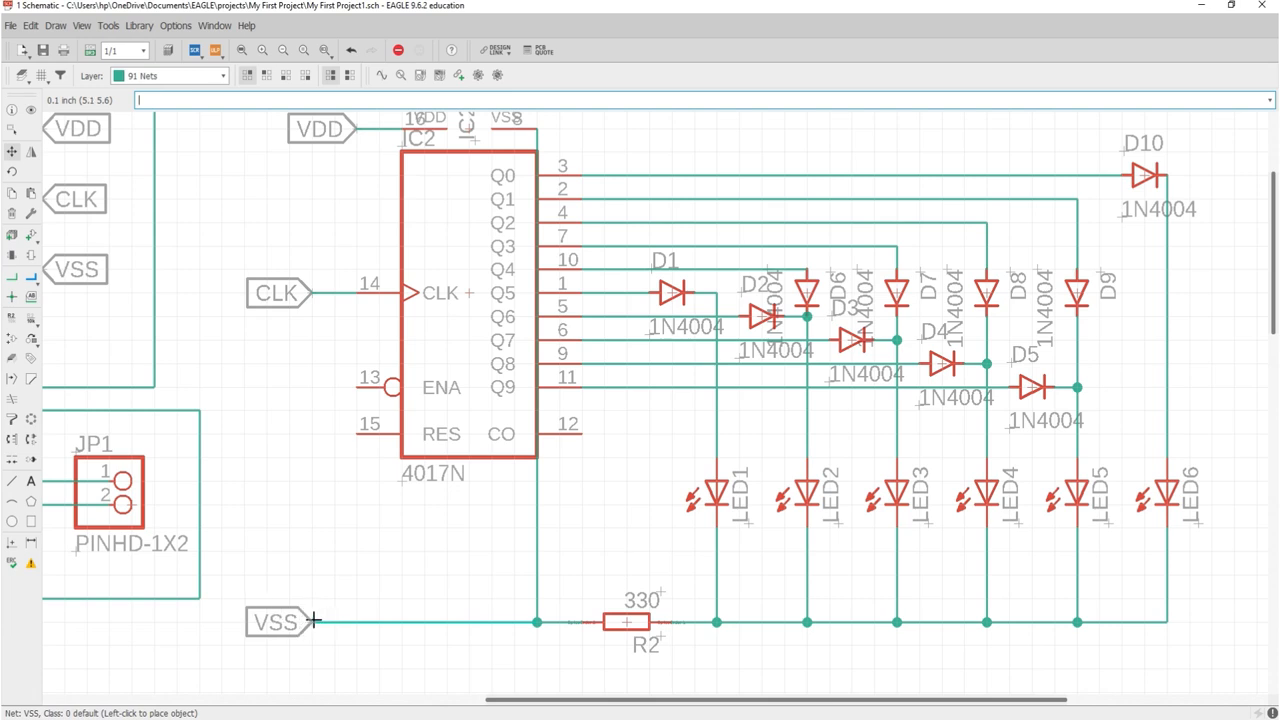
left_click(313, 620)
Wire IC2's pins 15 (RES) and 13 (ENA) down to the VSS net with two separate parallel nets.
left_click(11, 276)
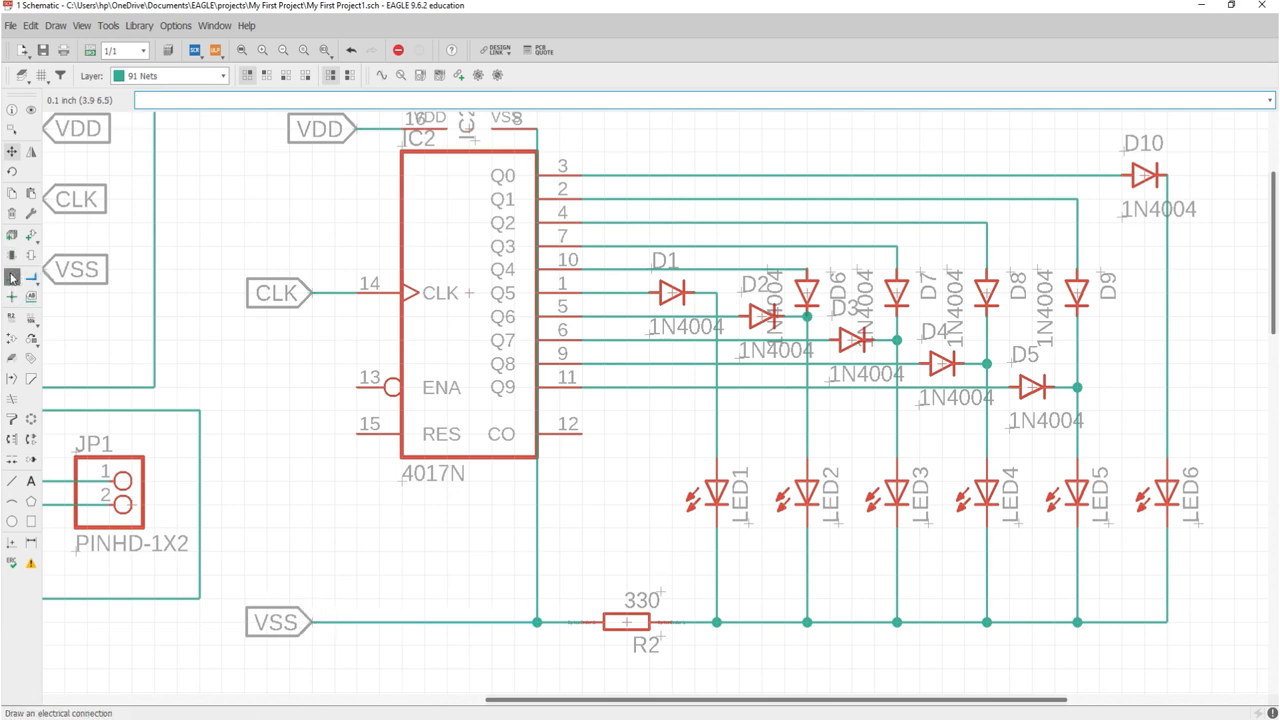
left_click(357, 433)
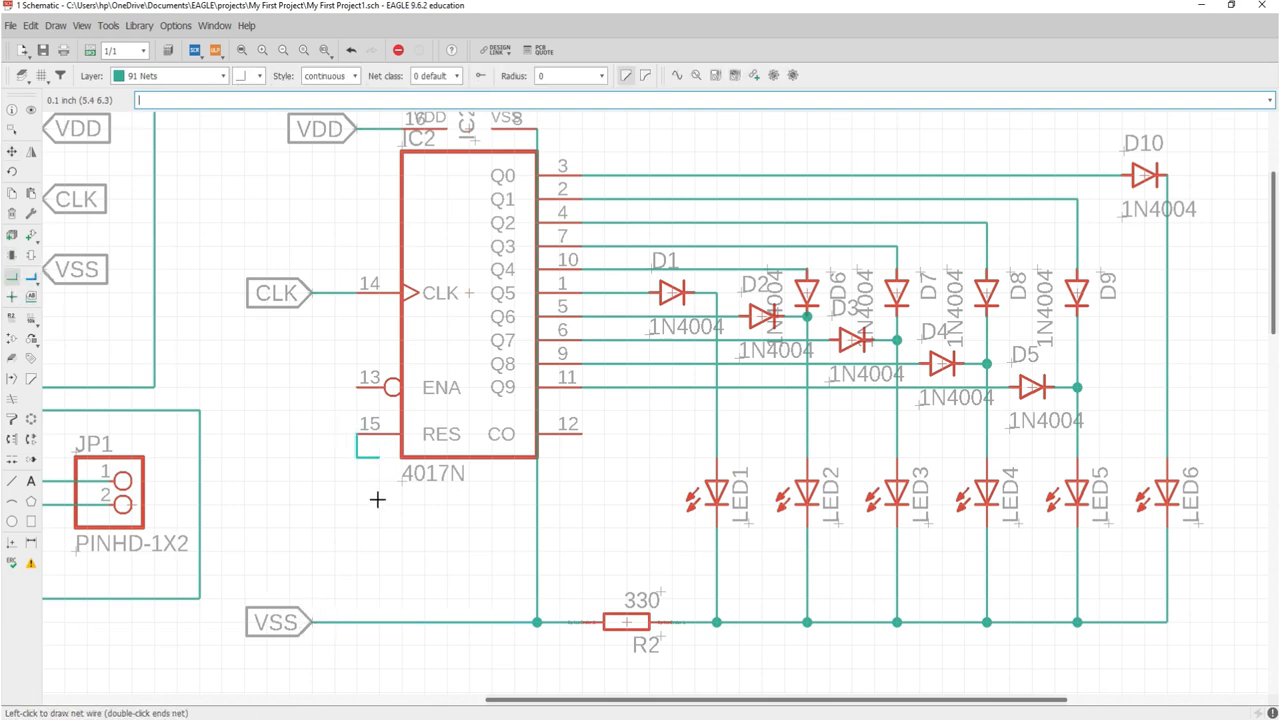
left_click(357, 622)
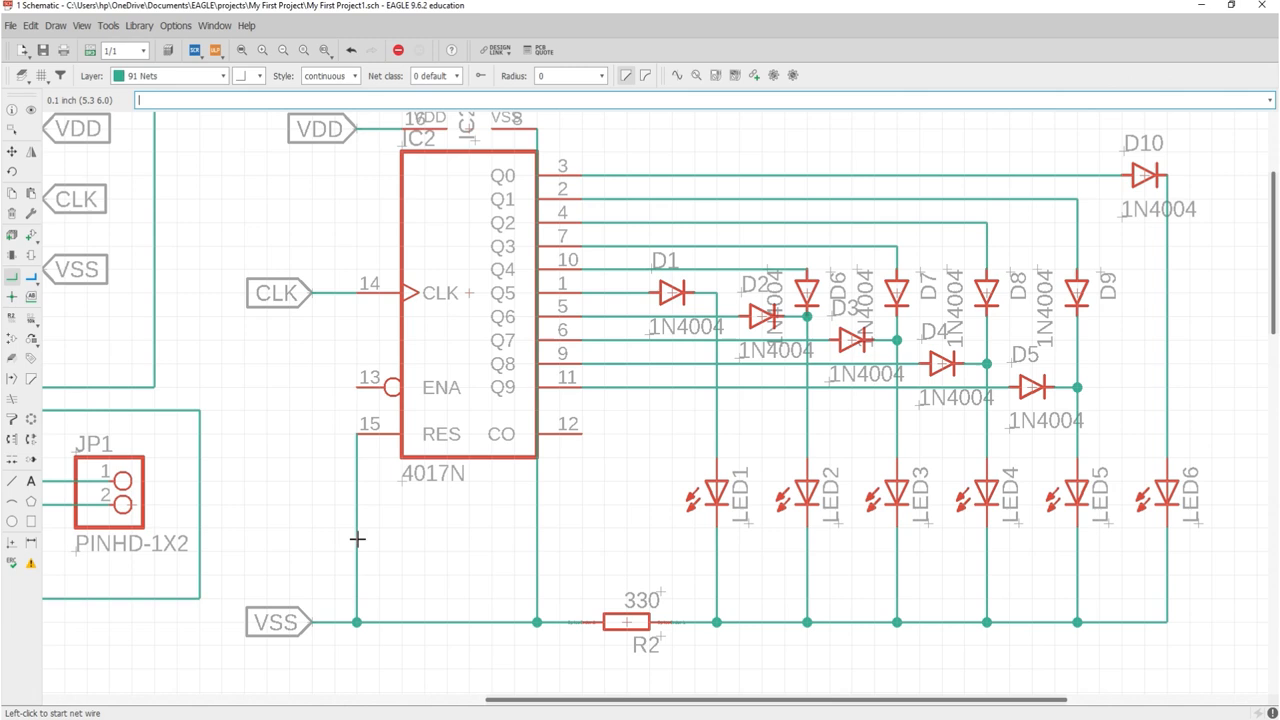
left_click(357, 387)
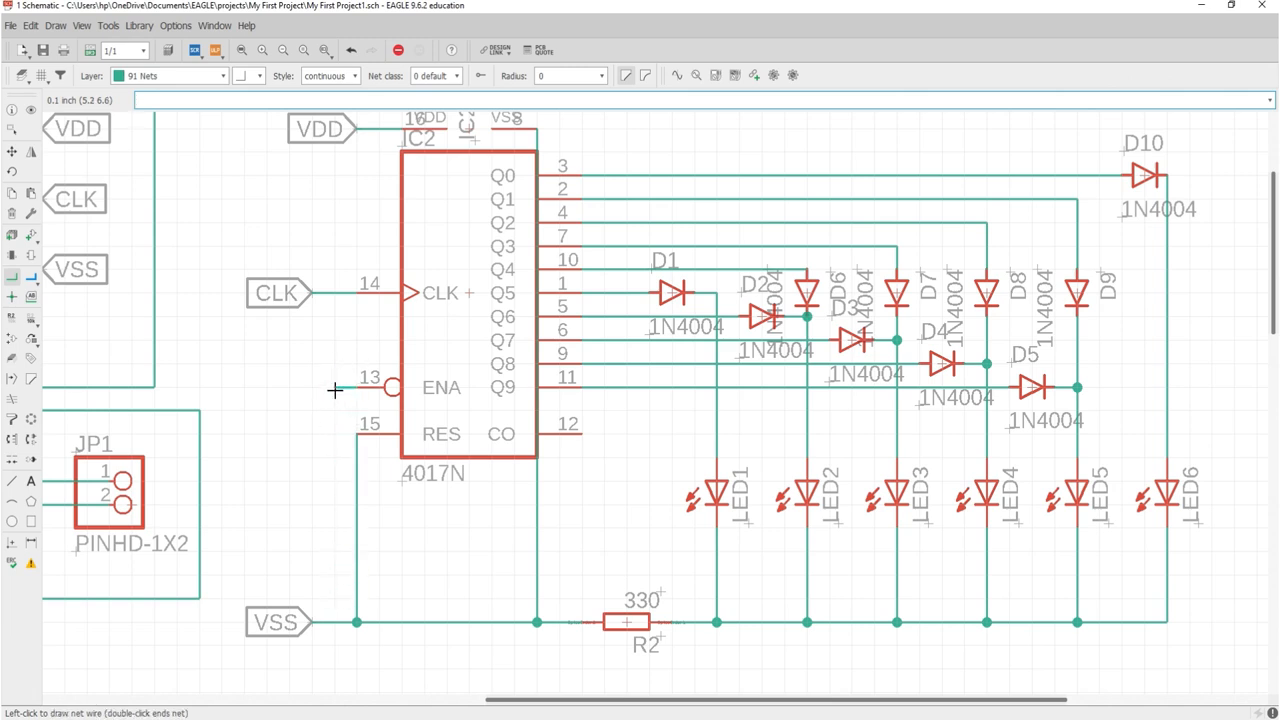
left_click(334, 388)
left_click(334, 622)
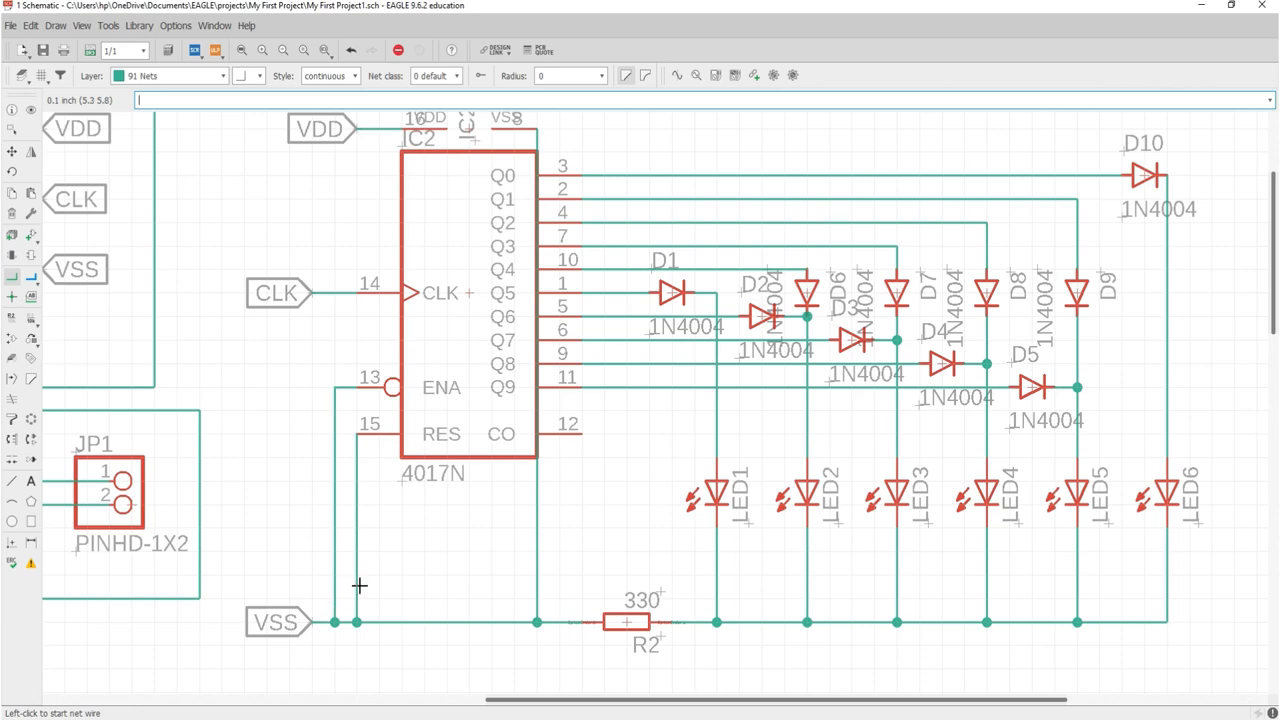
Group the whole IC2 counter and LED circuit and move it about 0.4 inch right and 0.3 inch up.
scroll(380, 534, "down", 3)
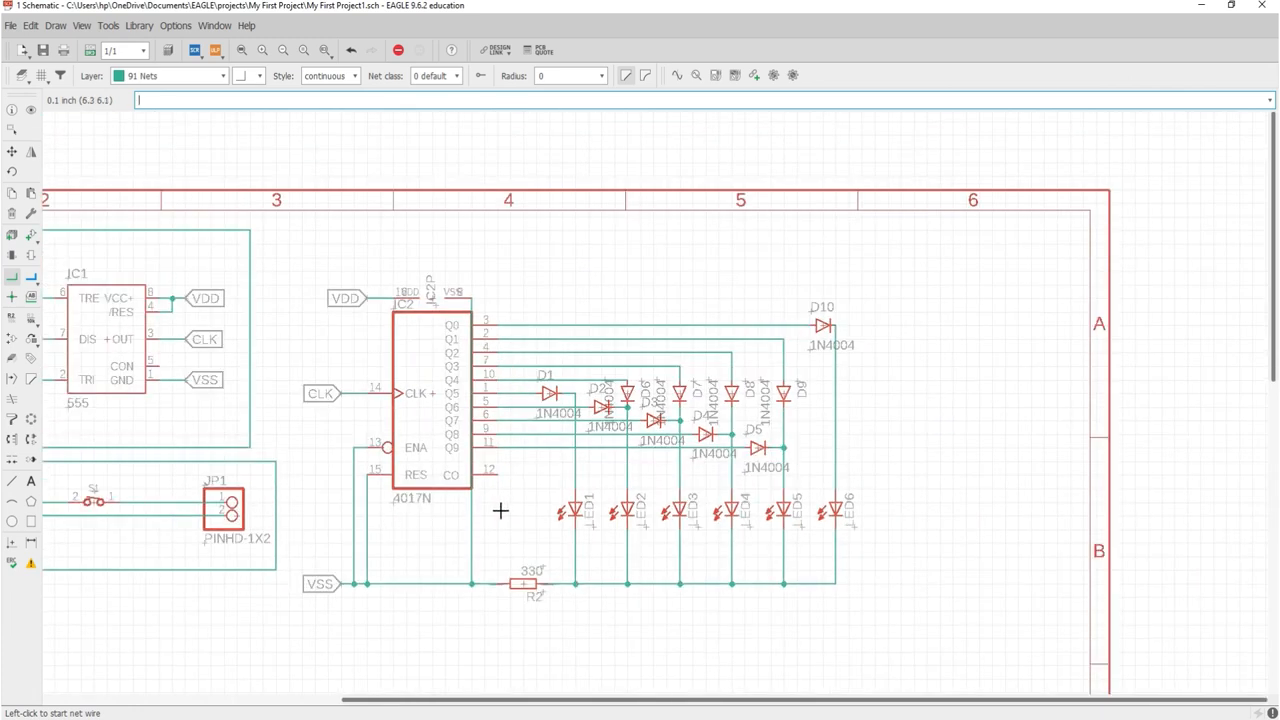
left_click(12, 129)
left_click_drag(275, 258, 946, 606)
left_click_drag(313, 266, 286, 270)
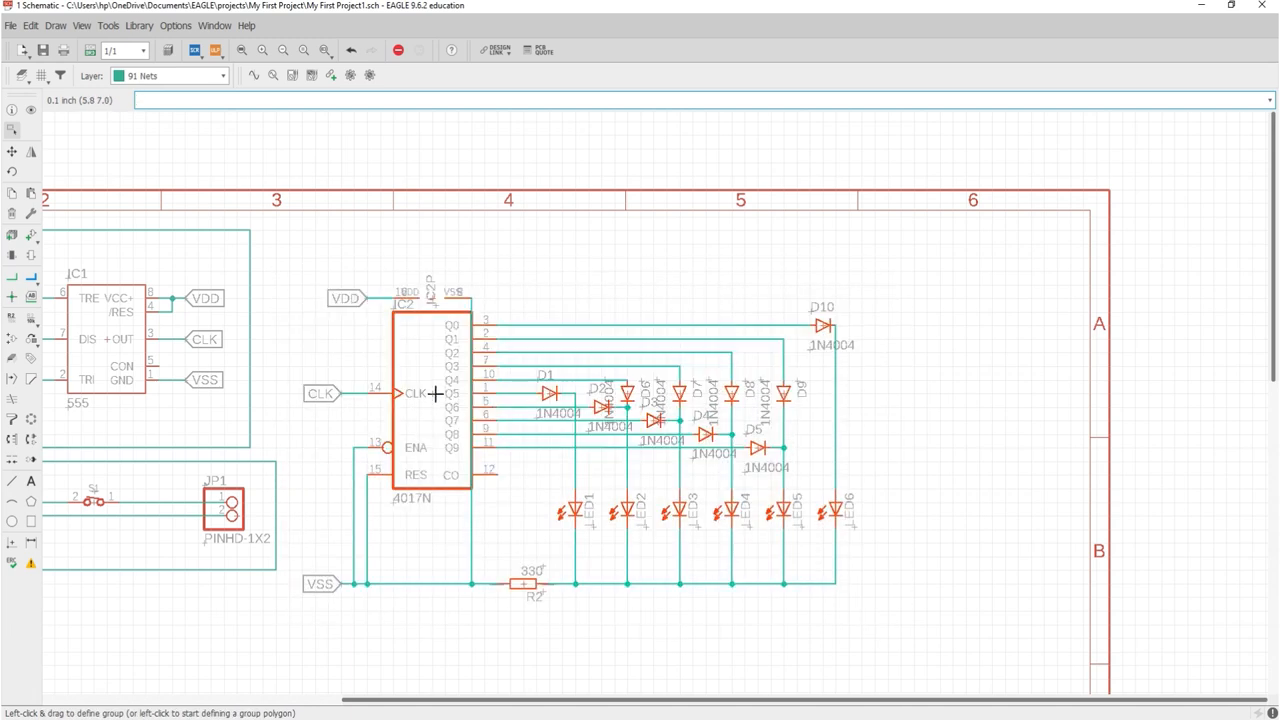
left_click_drag(435, 393, 477, 356)
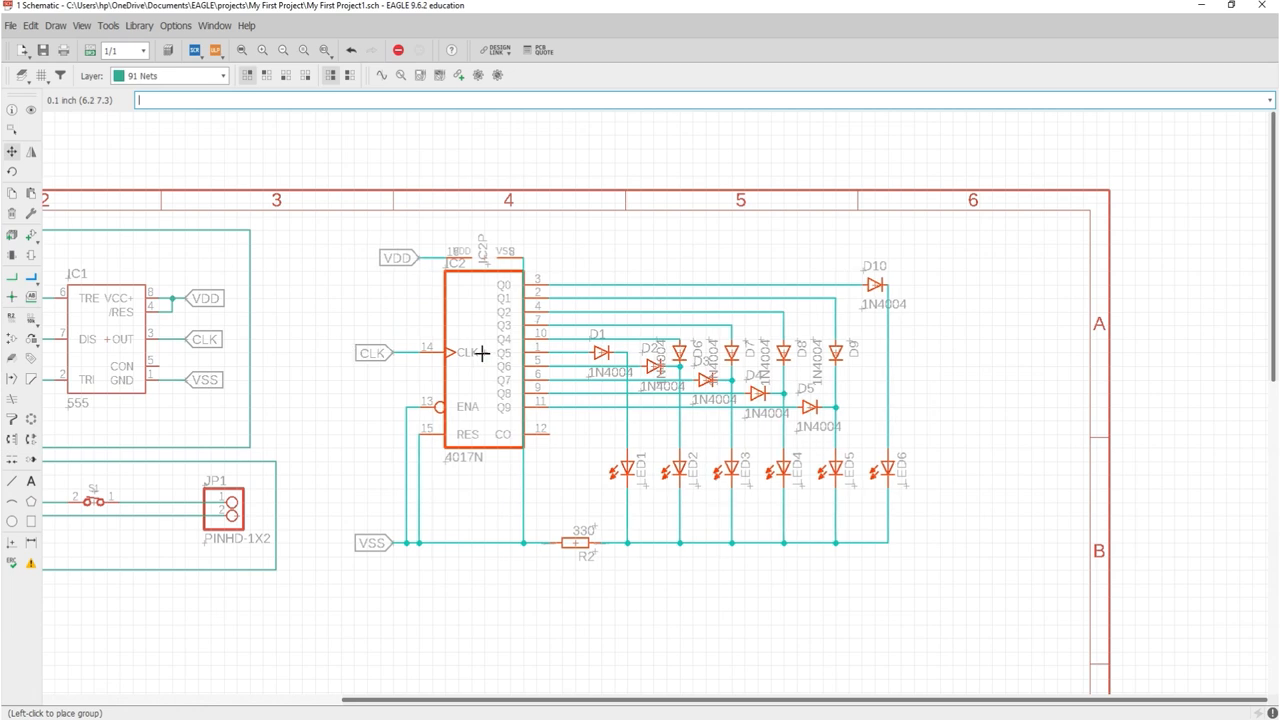
left_click(482, 353)
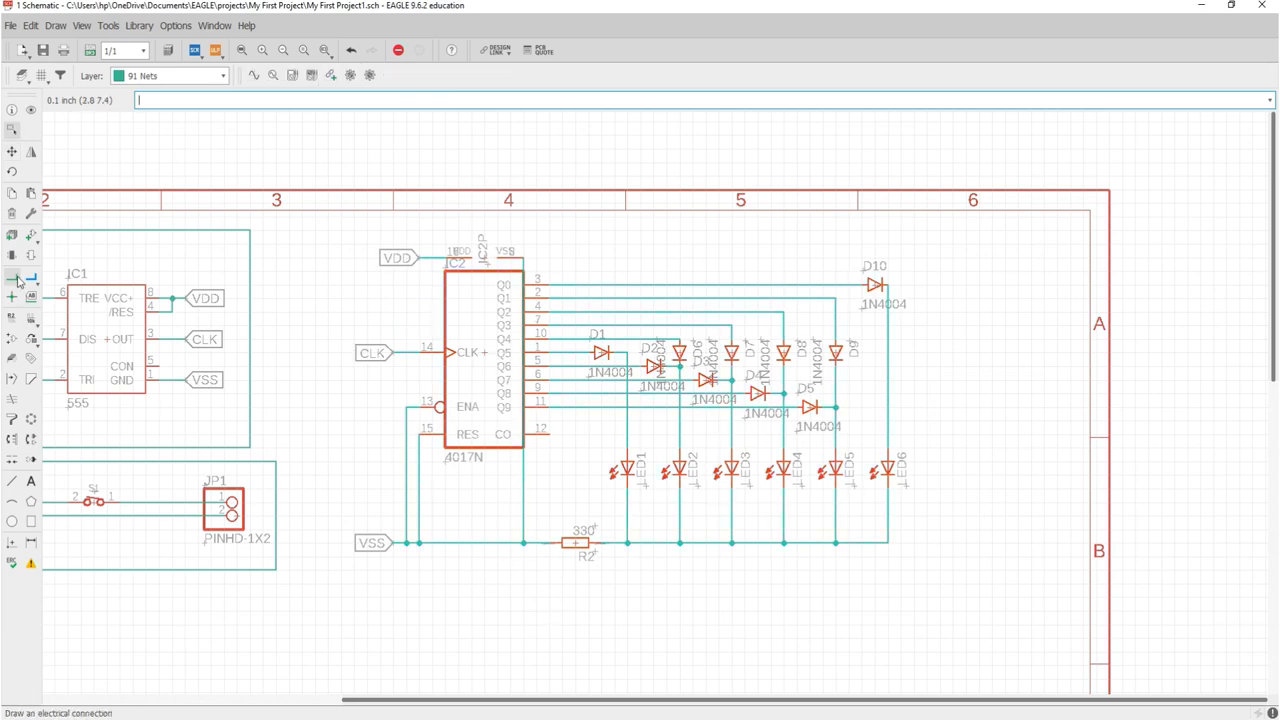
Draw a rectangular line frame about 4.8 by 2.7 inches around the counter and LED circuit.
left_click(12, 481)
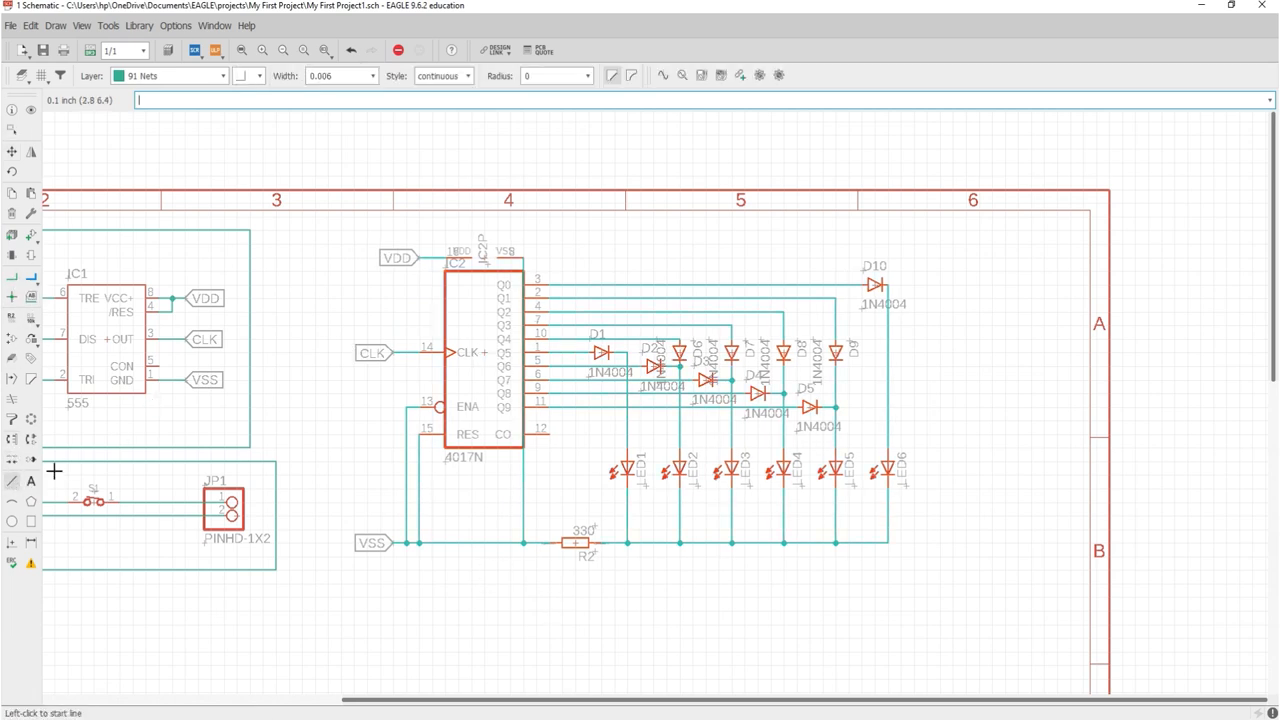
left_click(316, 229)
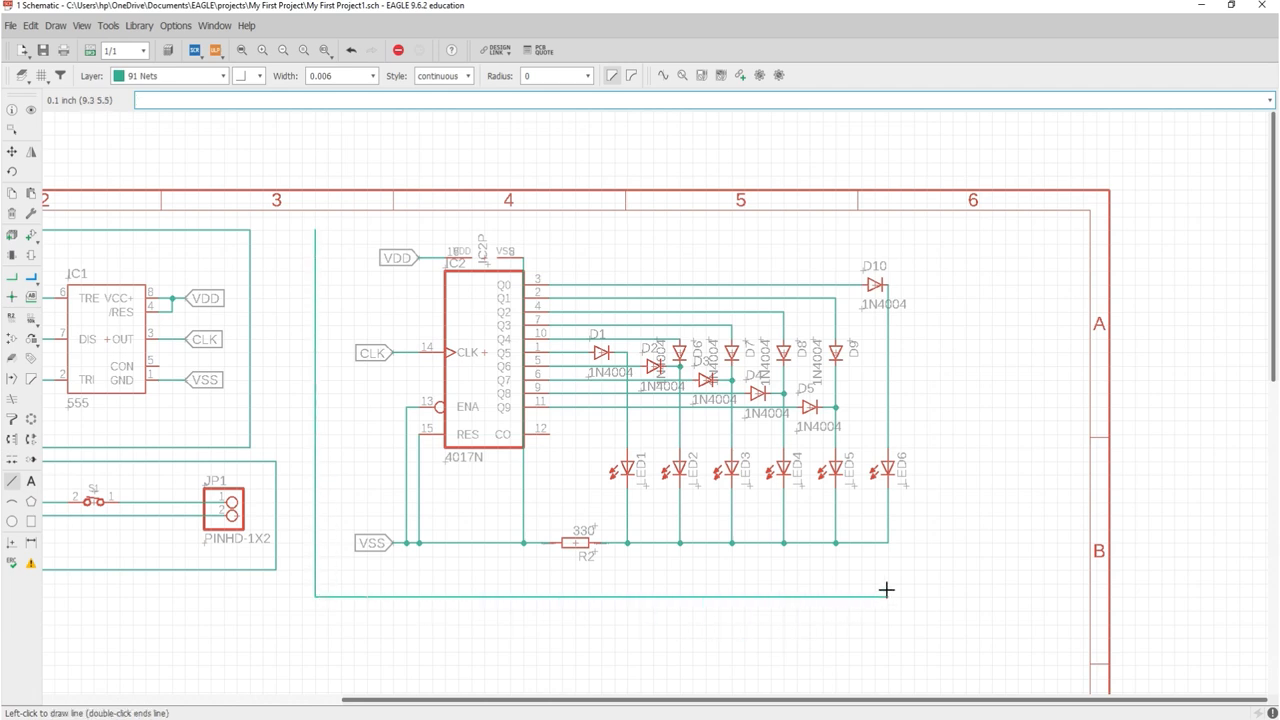
left_click(939, 595)
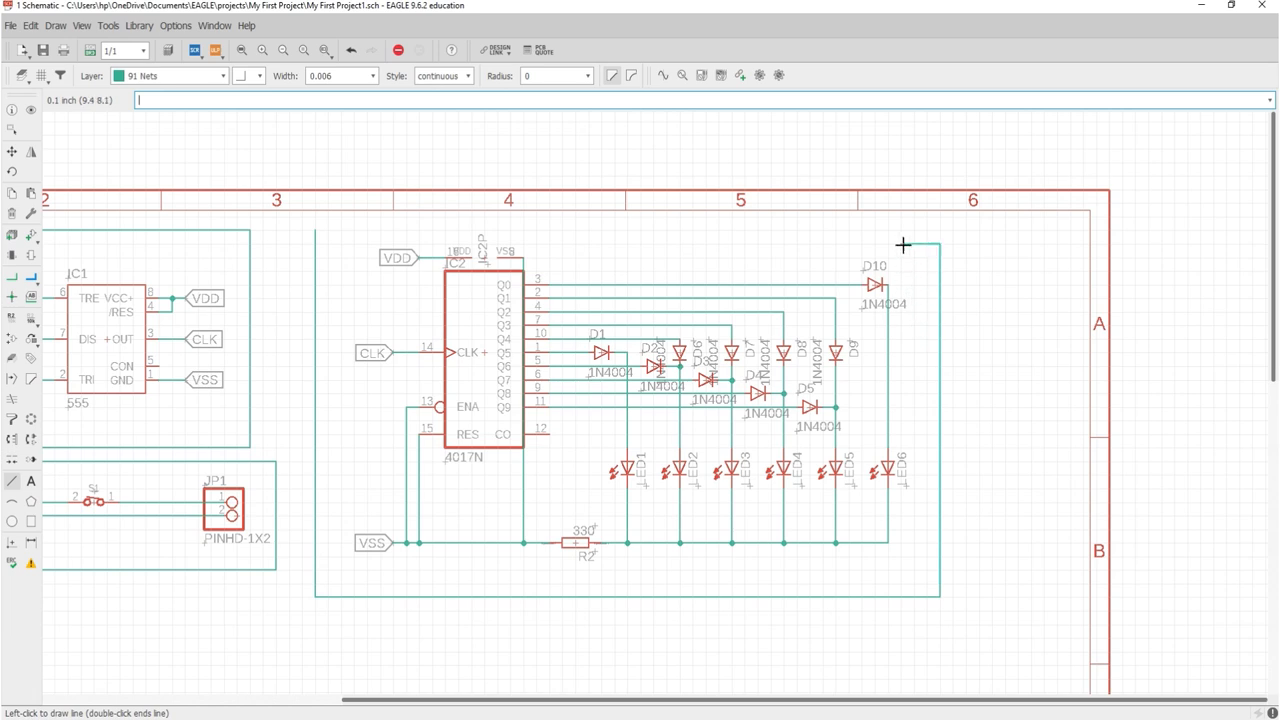
double_click(316, 229)
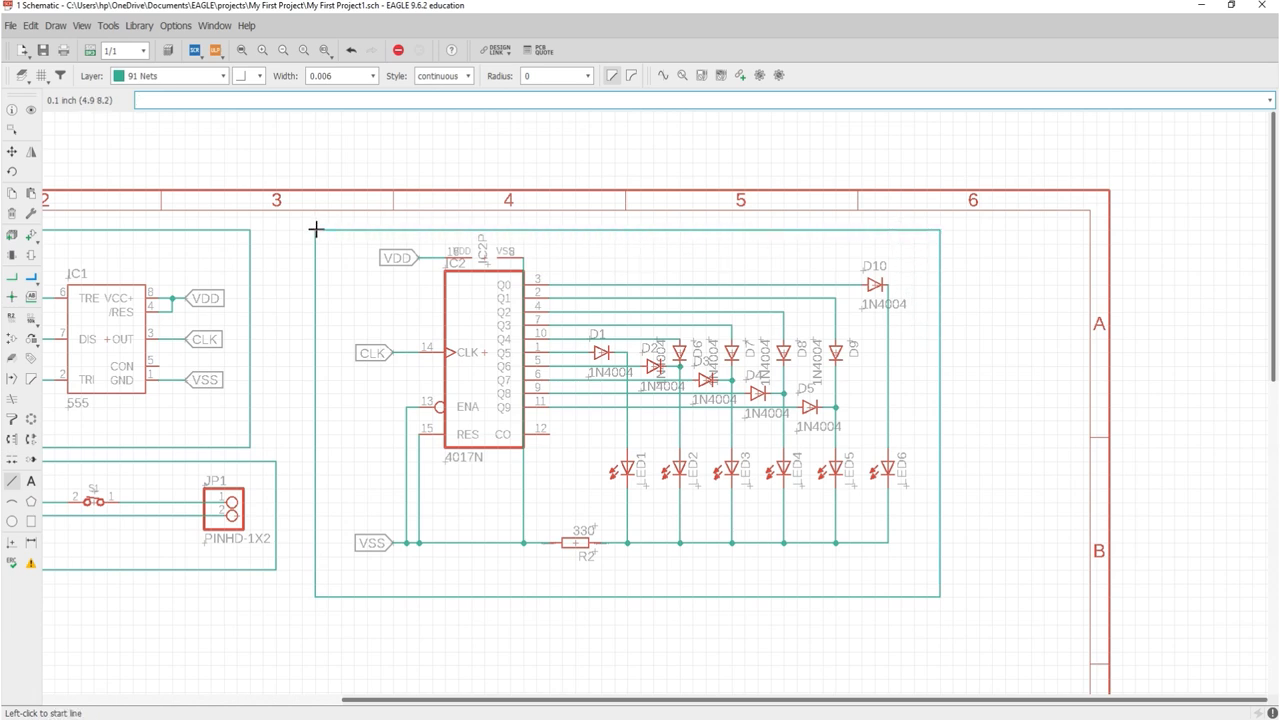
Place the title text "Counter & LEDs" inside the lower-left corner of the counter circuit's frame.
left_click(33, 482)
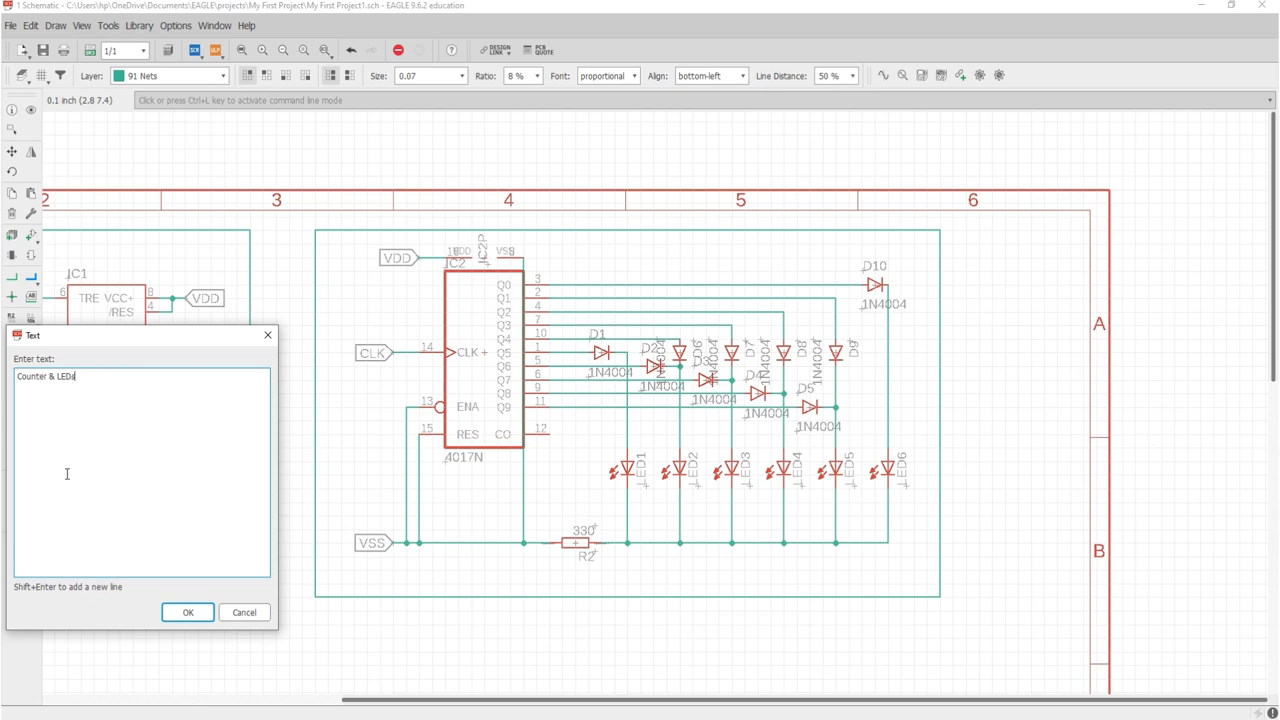
key("Return")
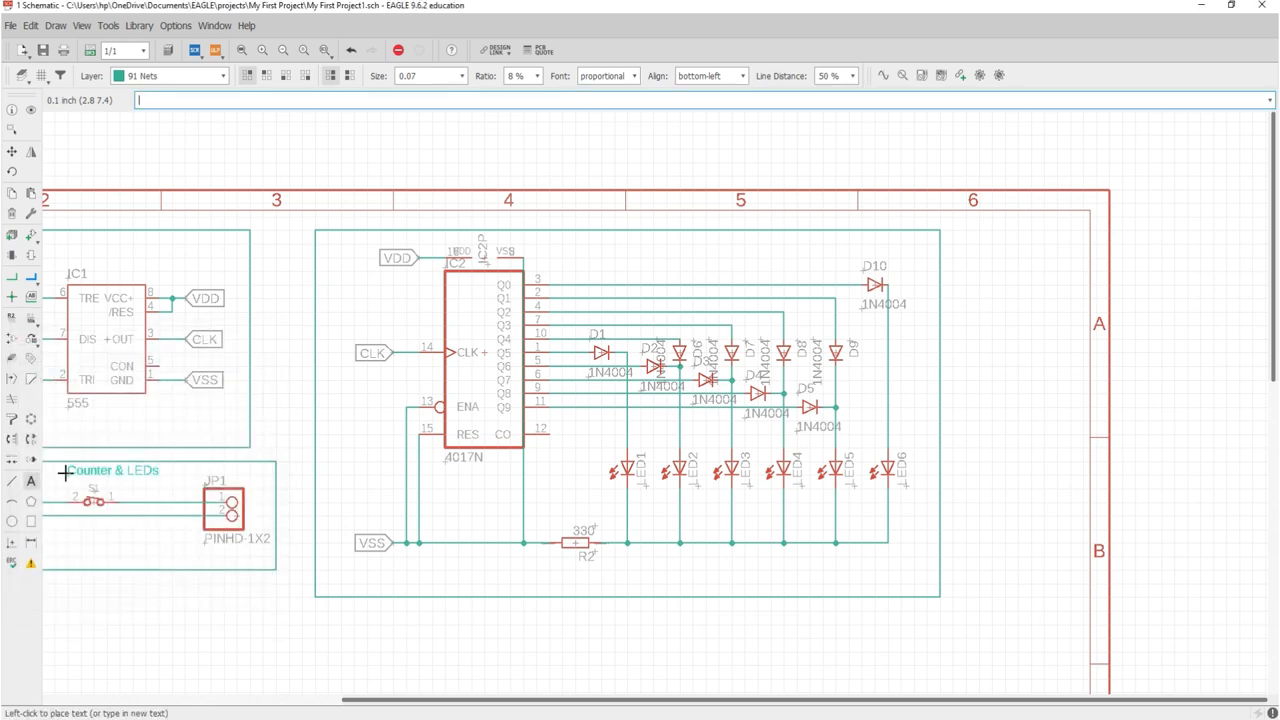
left_click(330, 588)
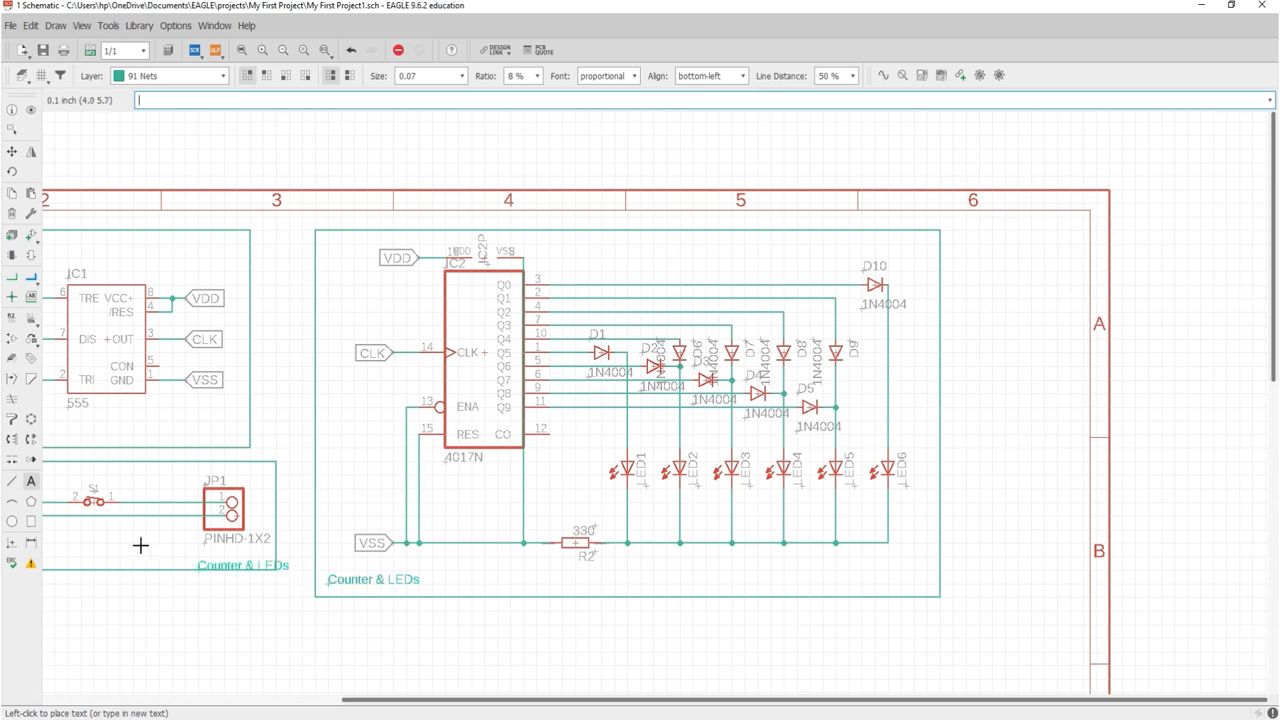
Box in the "Counter & LEDs" title with lines closing off the frame's lower-left corner.
left_click(12, 481)
left_click(316, 571)
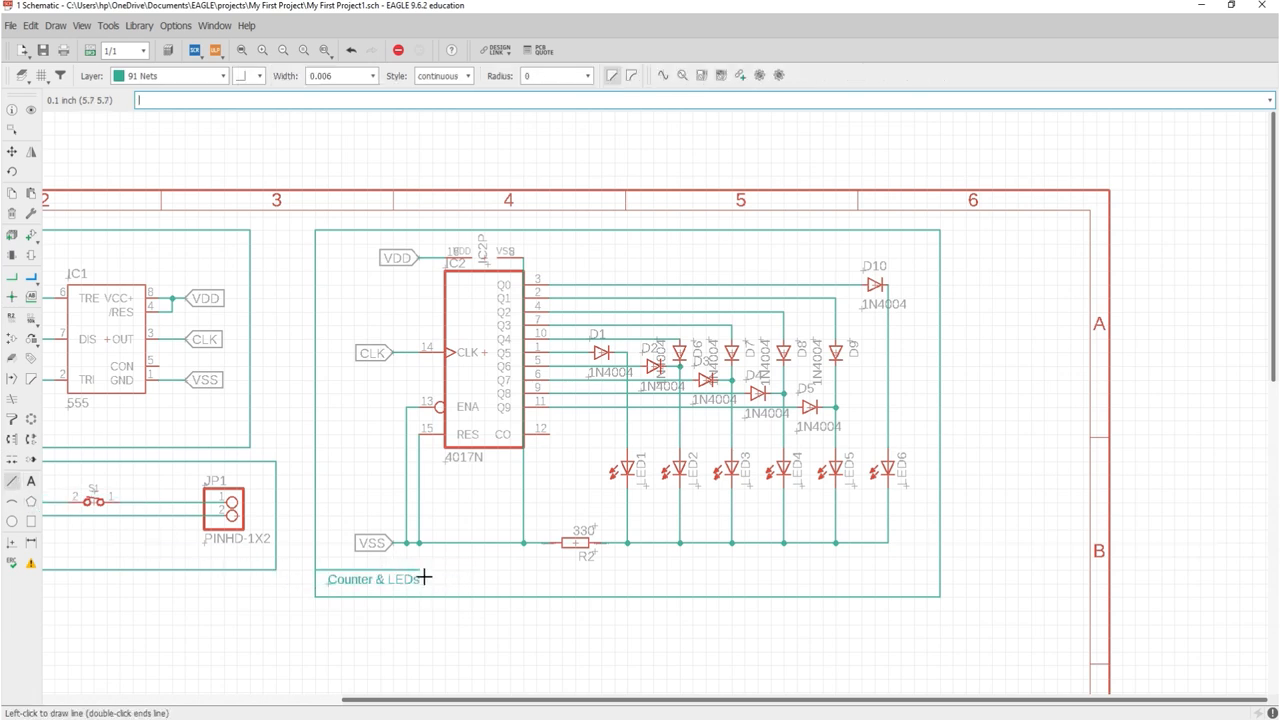
double_click(430, 594)
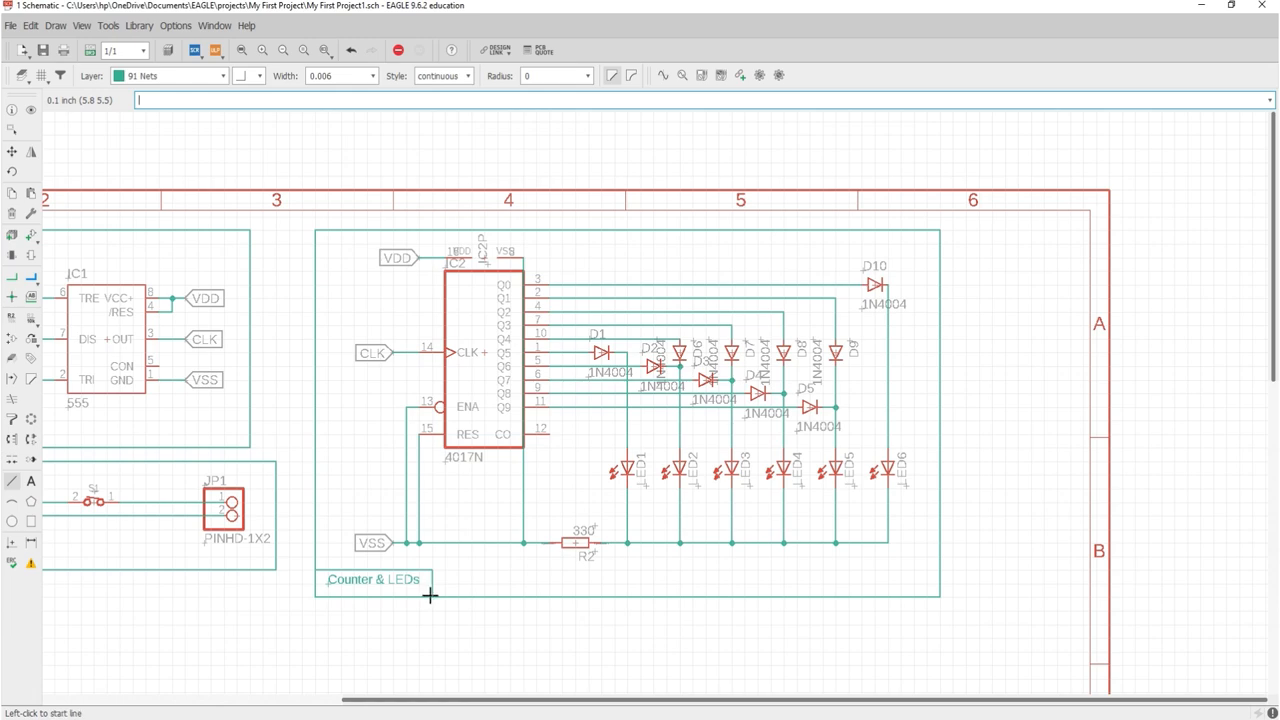
Search the part library for GND and place the bar-shaped GND supply symbol just below the LED6 line in the Counter & LEDs block.
scroll(429, 594, "down", 4)
scroll(418, 592, "down", 1)
scroll(415, 590, "up", 2)
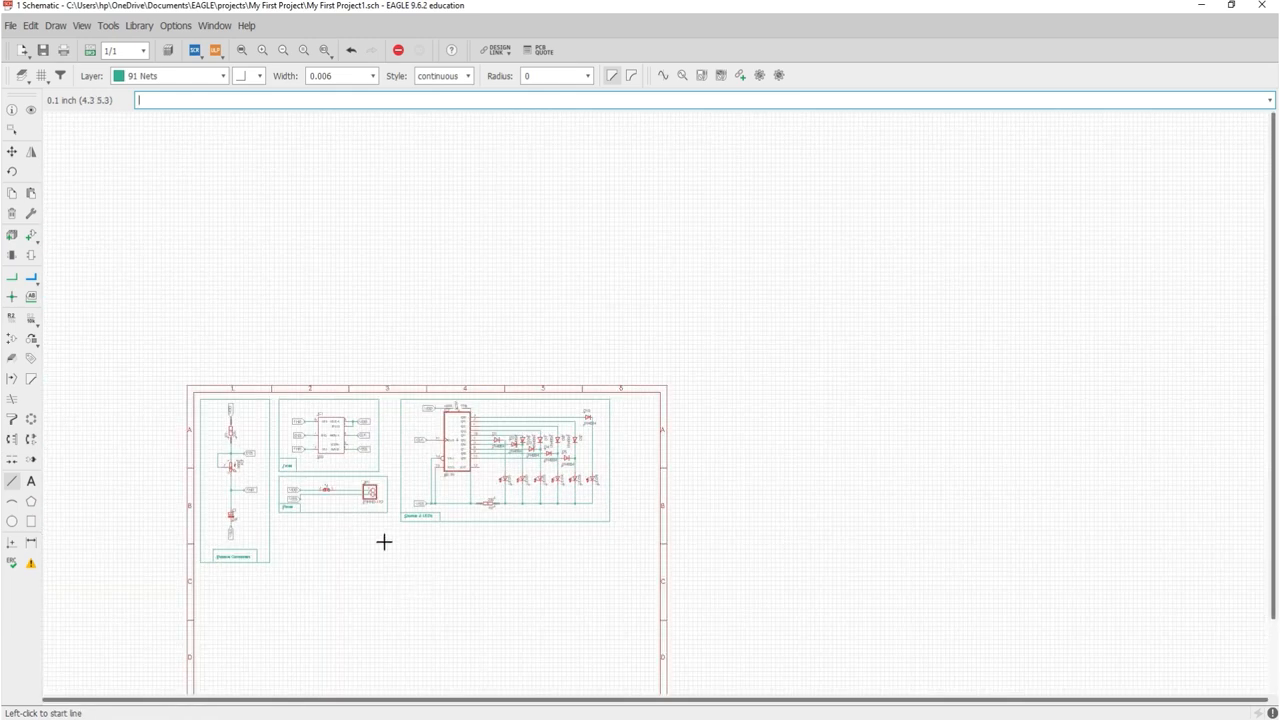
left_click(243, 55)
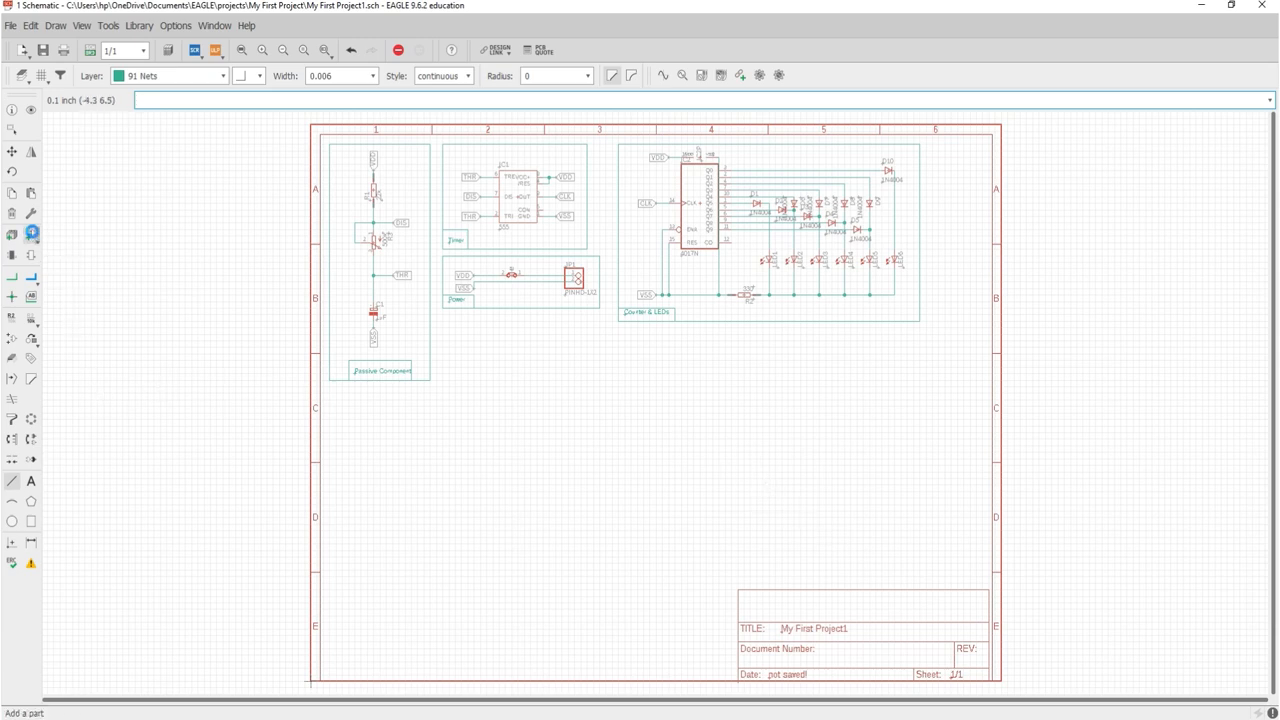
left_click(31, 233)
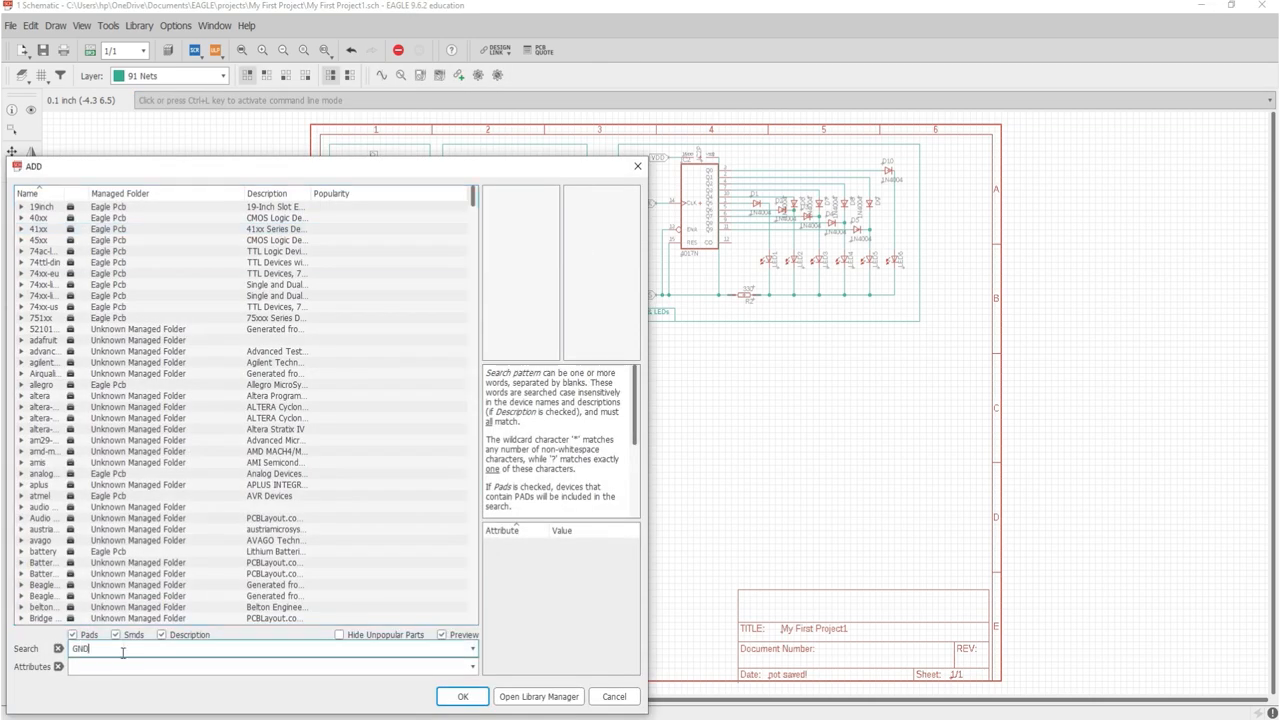
key("Return")
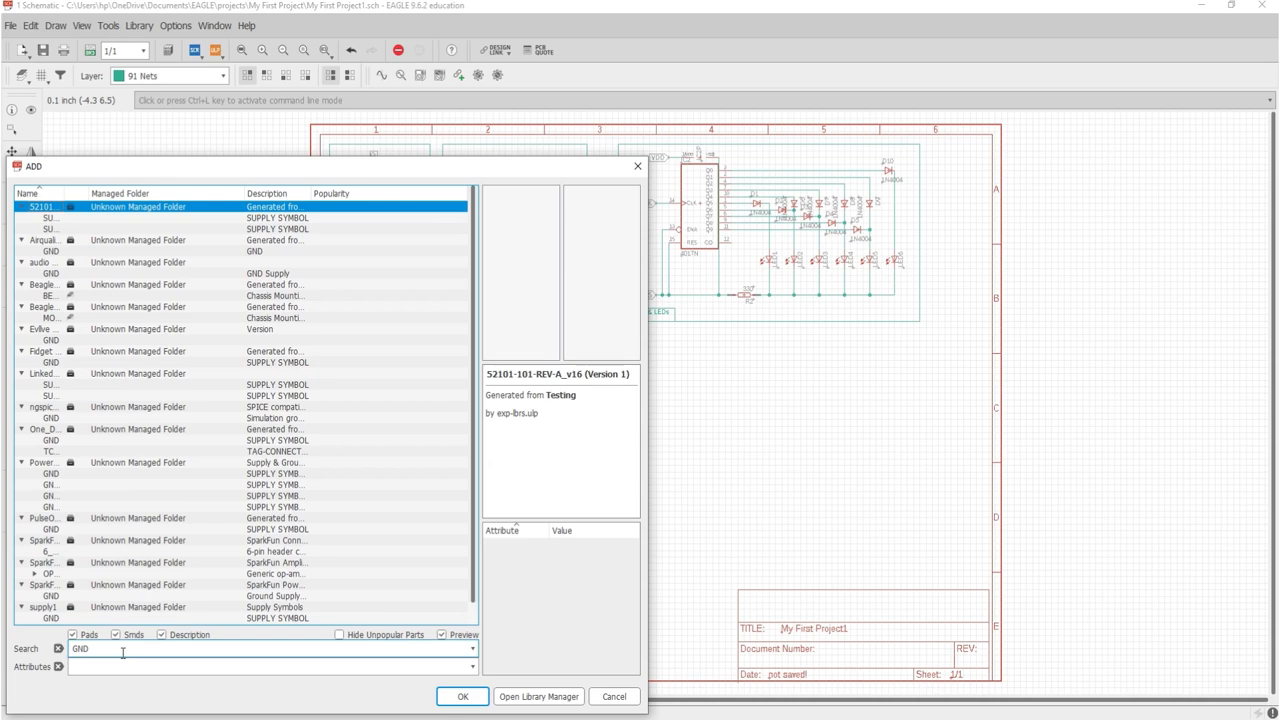
left_click(60, 417)
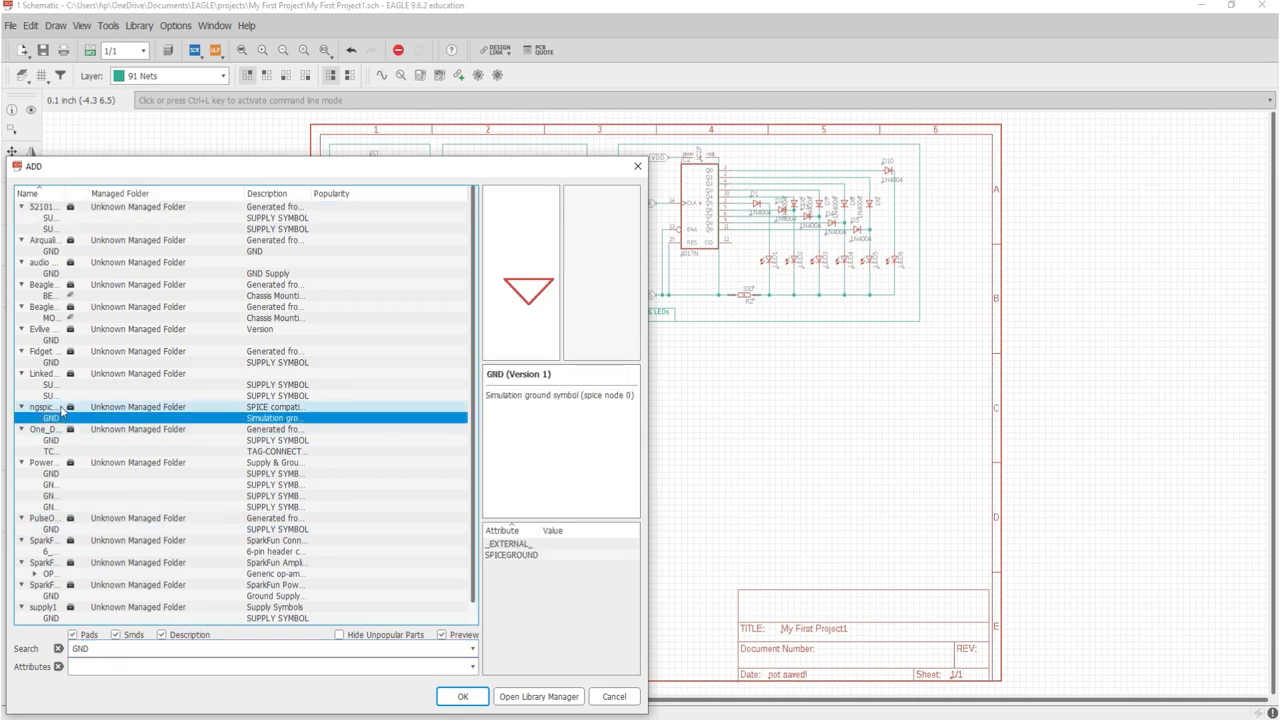
left_click(56, 362)
left_click(56, 341)
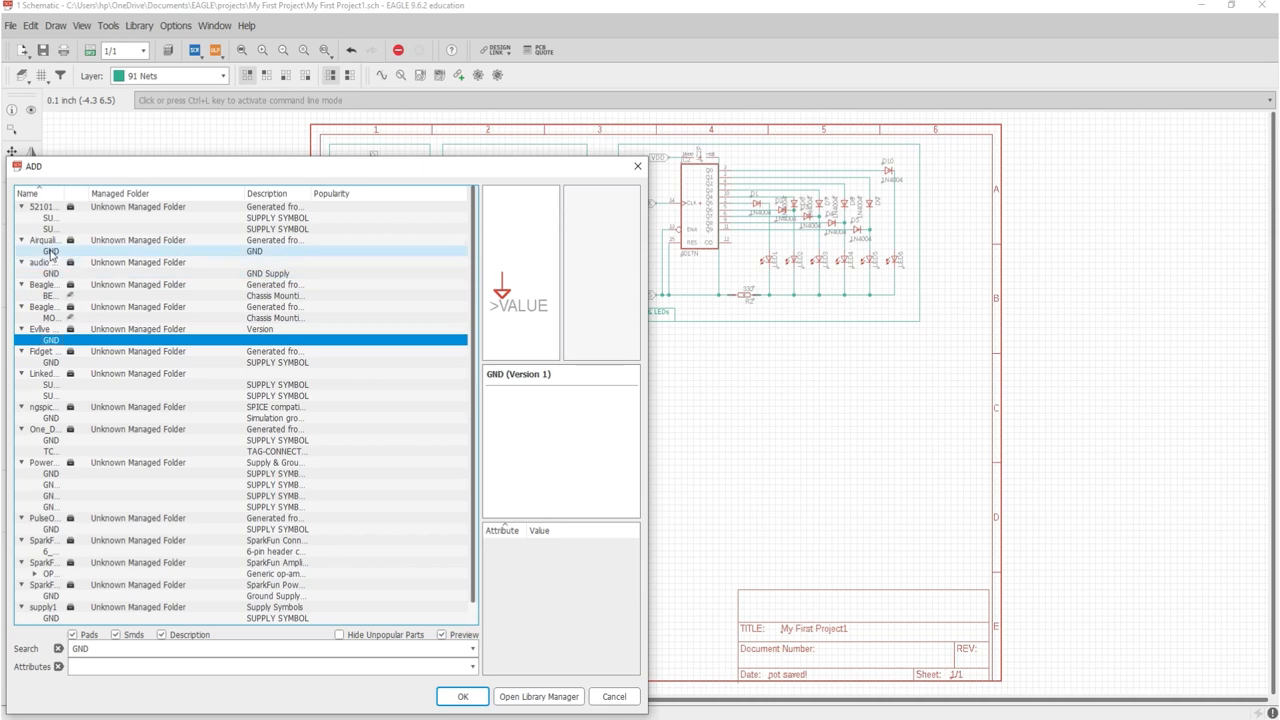
left_click(52, 252)
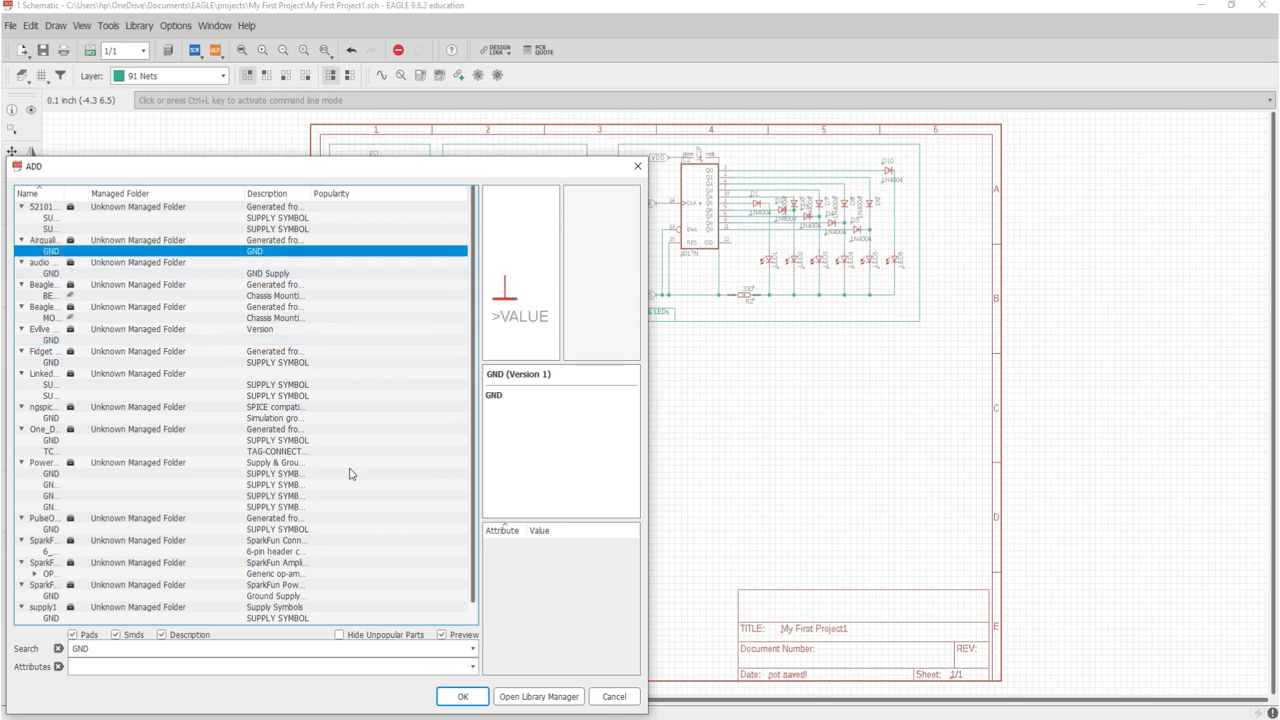
left_click(462, 696)
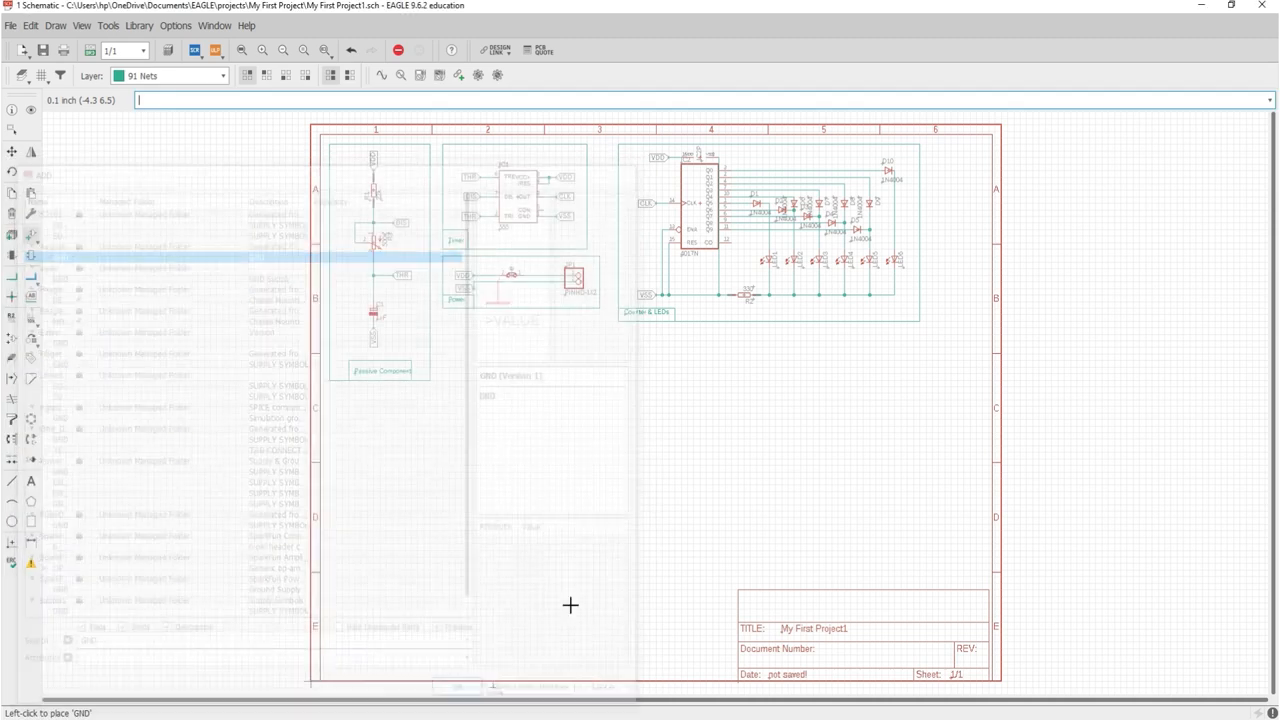
scroll(900, 290, "up", 5)
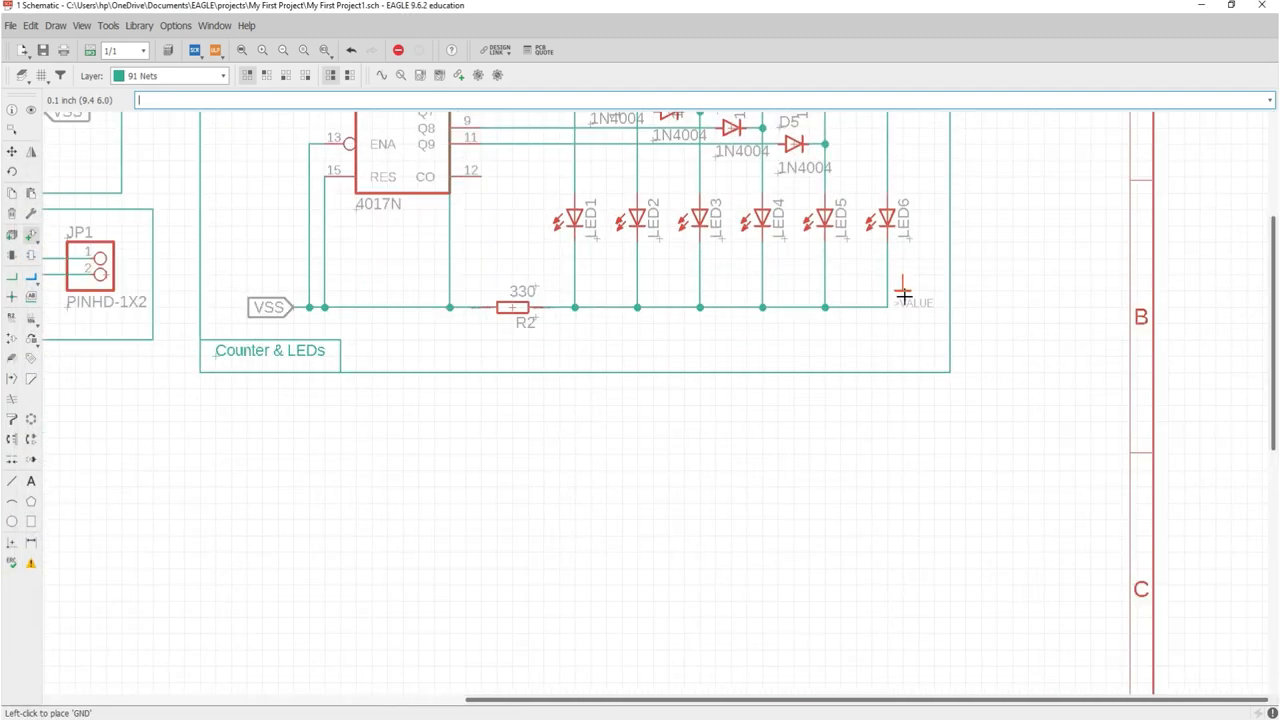
left_click(889, 341)
Draw a net from the GND symbol to the corner of the LED cathode line and merge that segment into supply net GND.
scroll(898, 292, "up", 4)
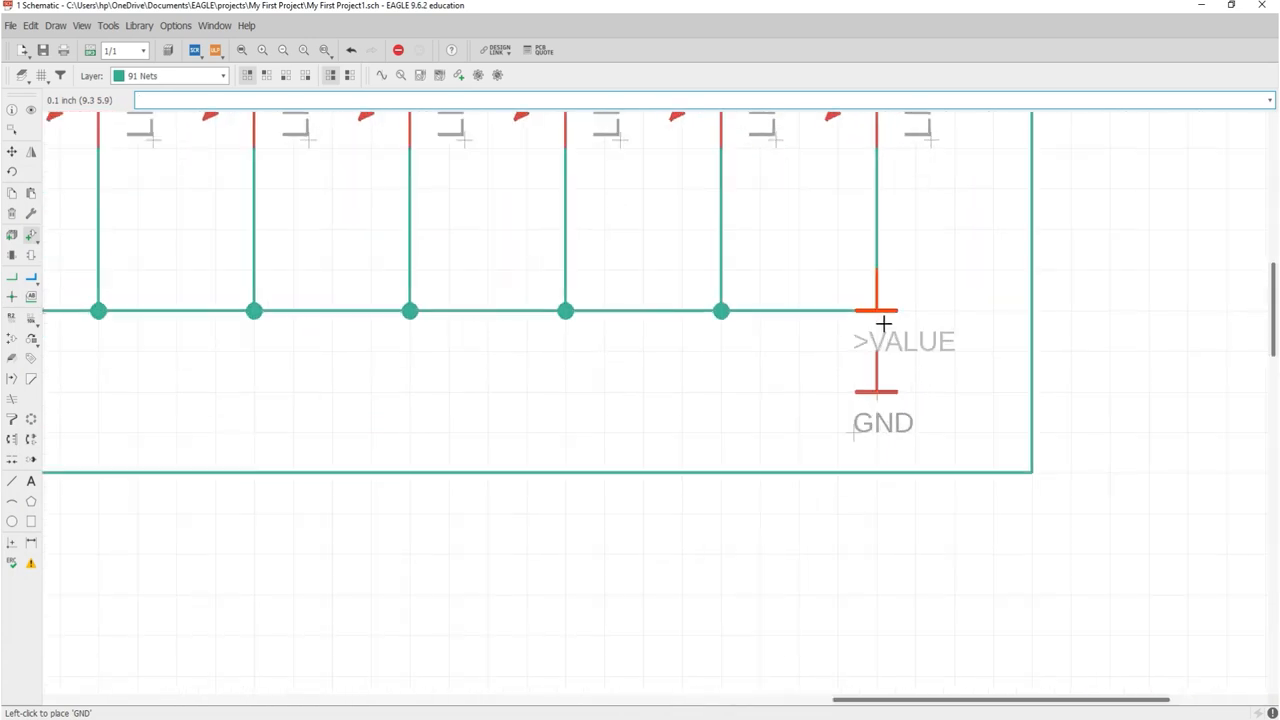
left_click(12, 280)
left_click(877, 352)
left_click(877, 310)
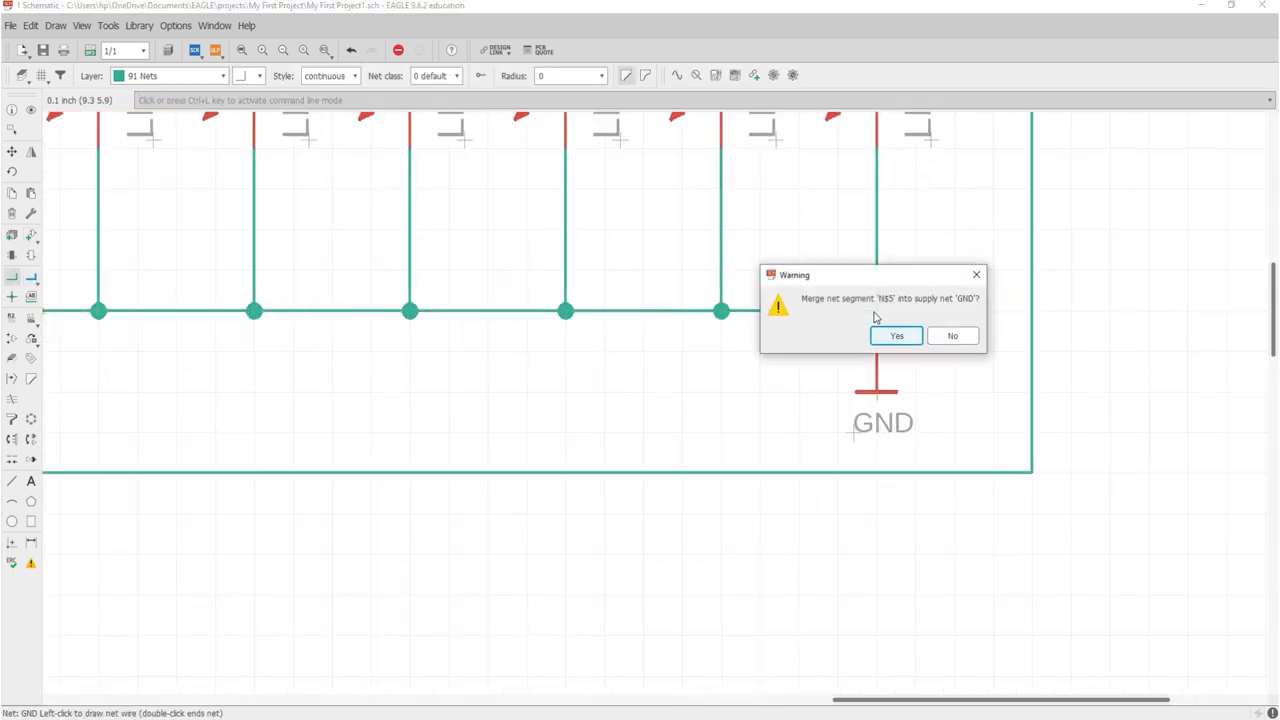
left_click(885, 337)
Search the part library for VCC and choose the VCC supply symbol from the audio amplifier example library.
scroll(886, 345, "down", 4)
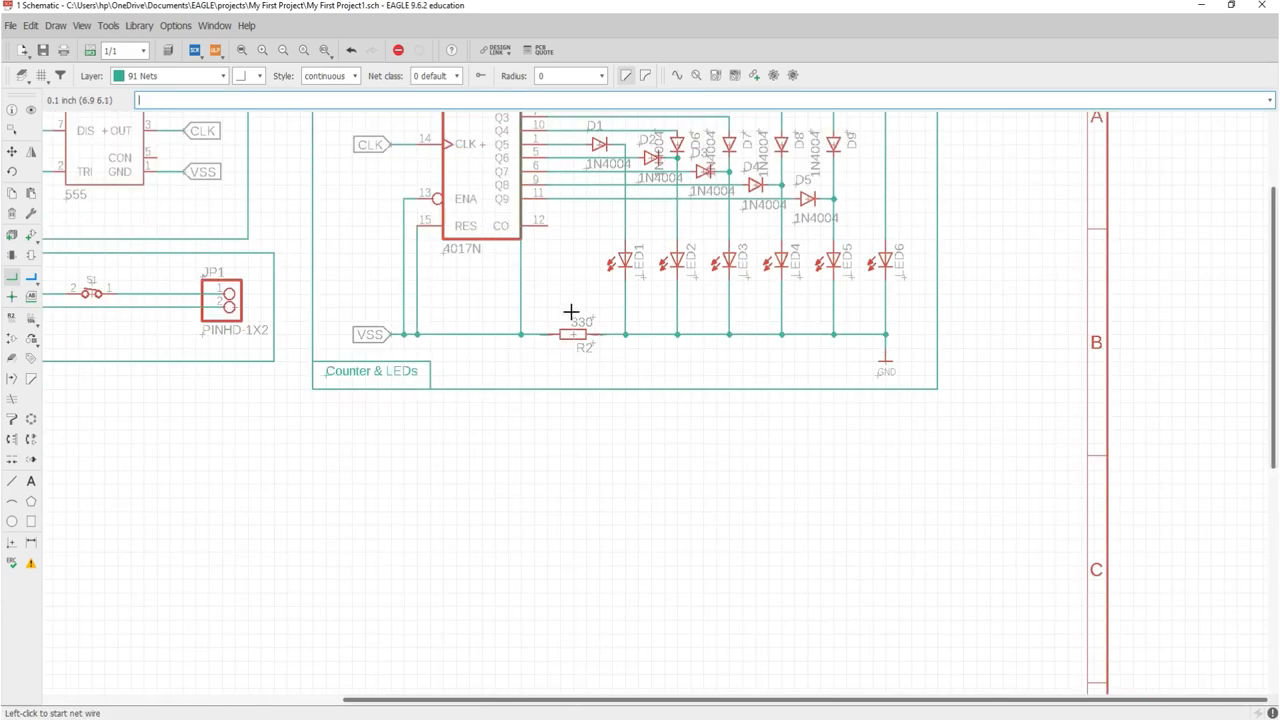
scroll(571, 313, "down", 3)
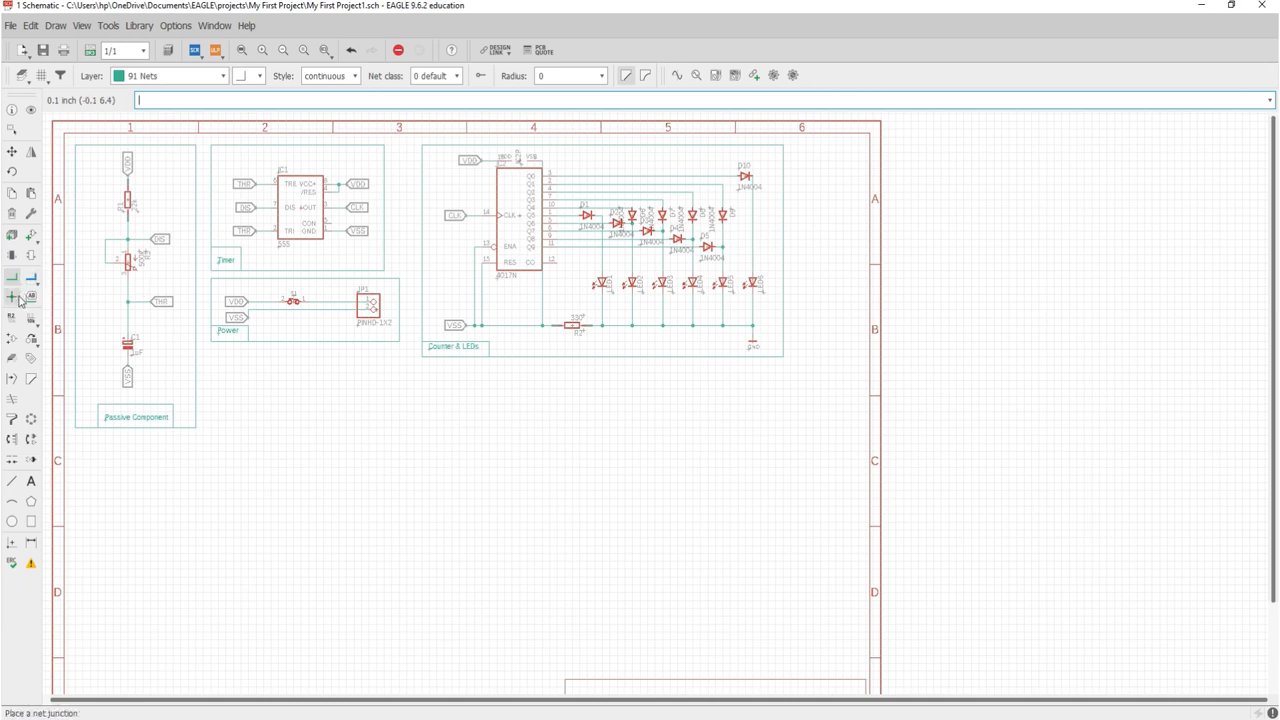
left_click(31, 237)
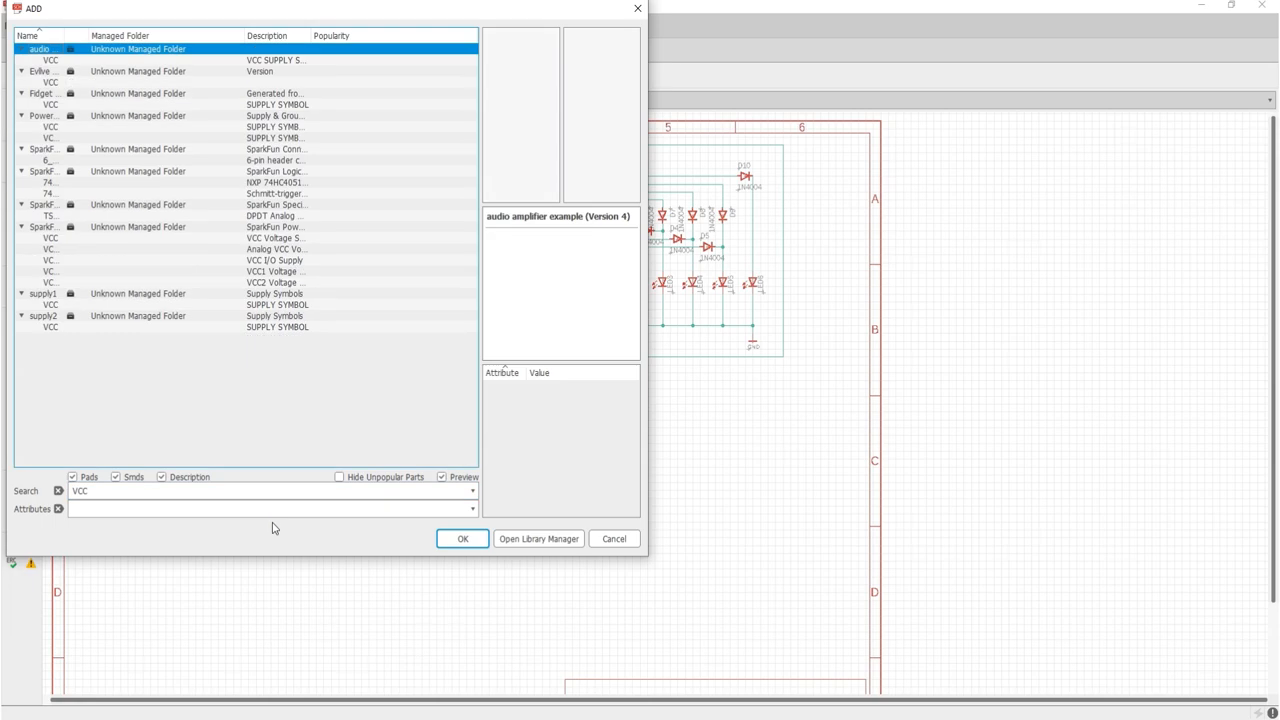
left_click(106, 61)
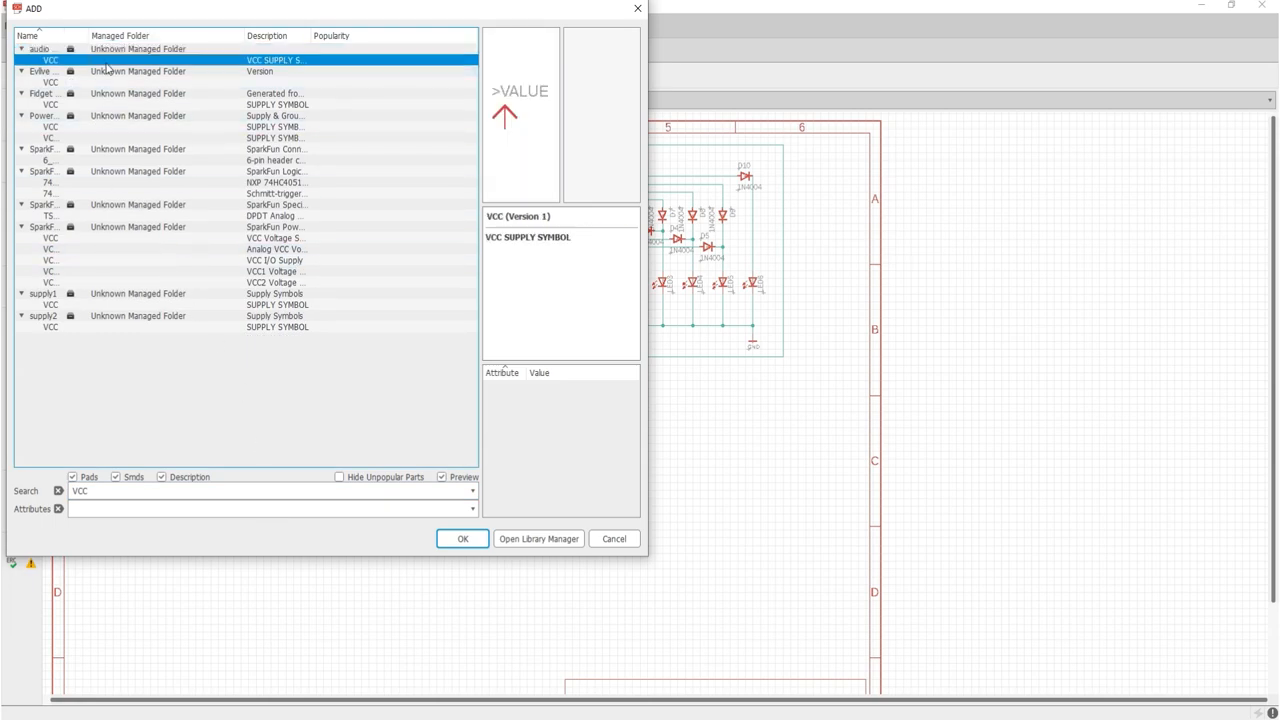
left_click(462, 538)
Place the VCC symbol on the wire between the VDD label and IC2's pin 16, merging that segment into VCC, and end part placement.
scroll(552, 185, "down", 3)
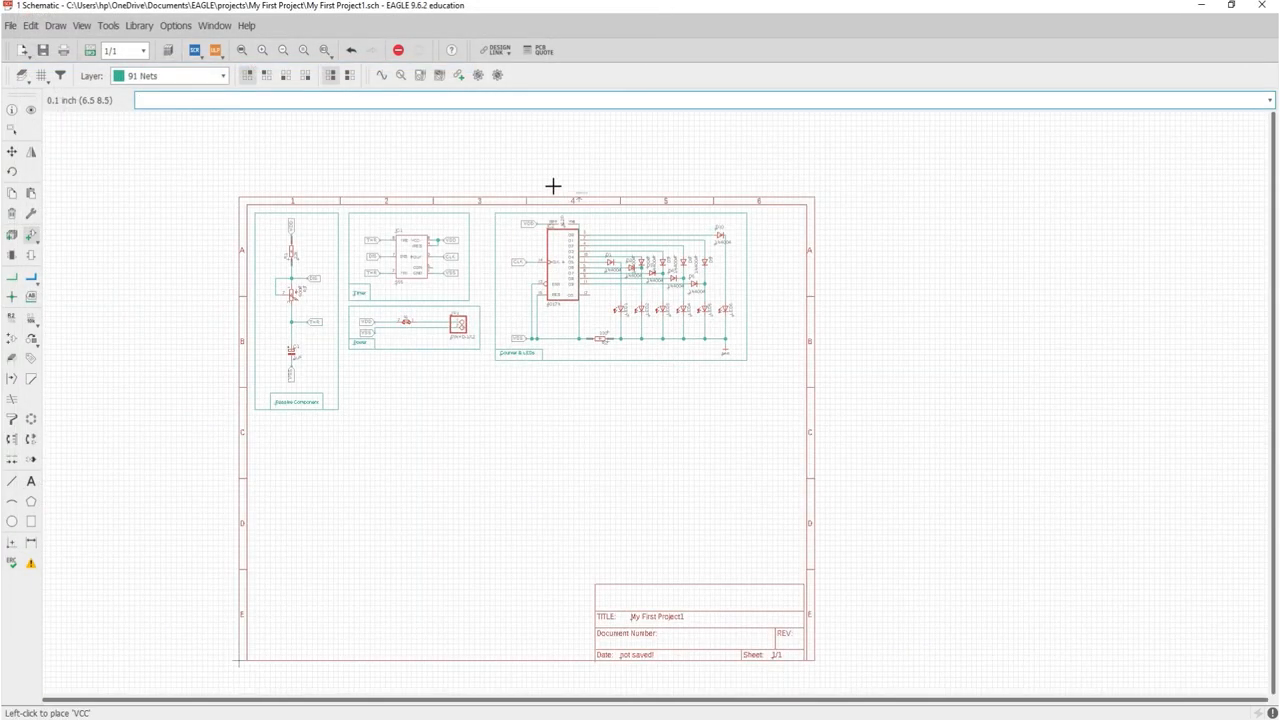
scroll(528, 220, "up", 6)
scroll(526, 224, "up", 5)
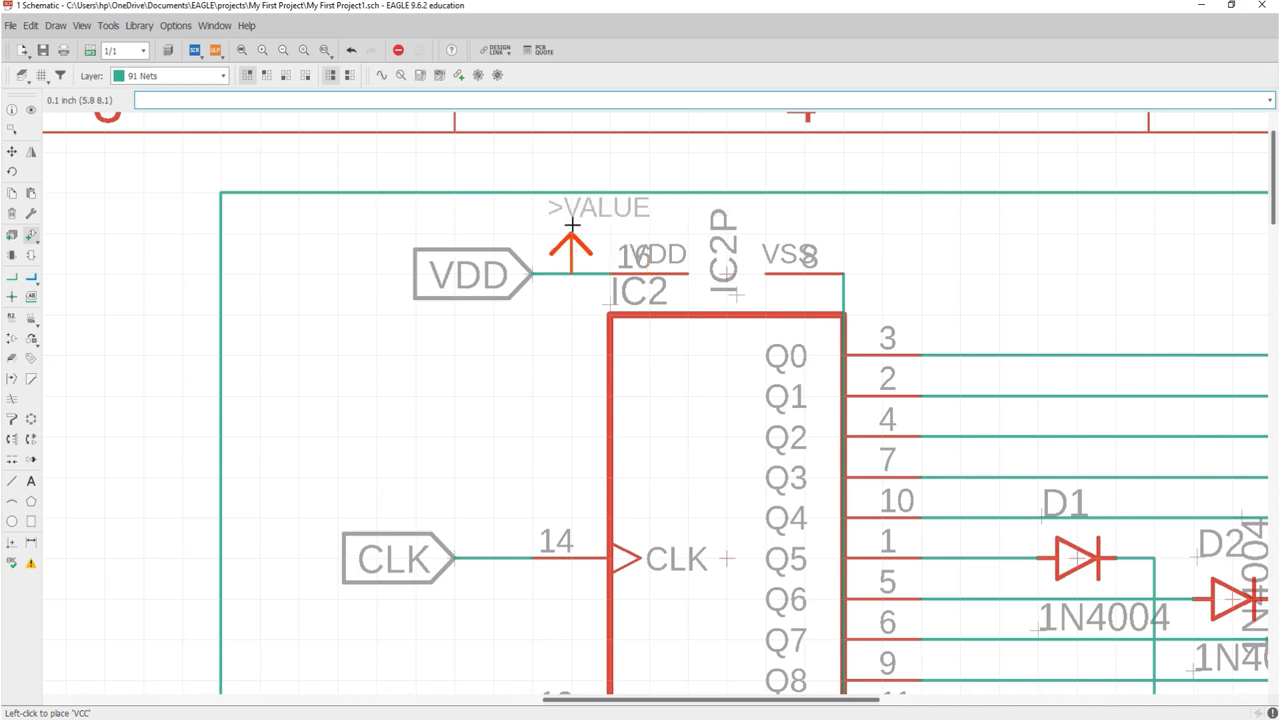
left_click(570, 236)
left_click(567, 249)
scroll(612, 254, "down", 3)
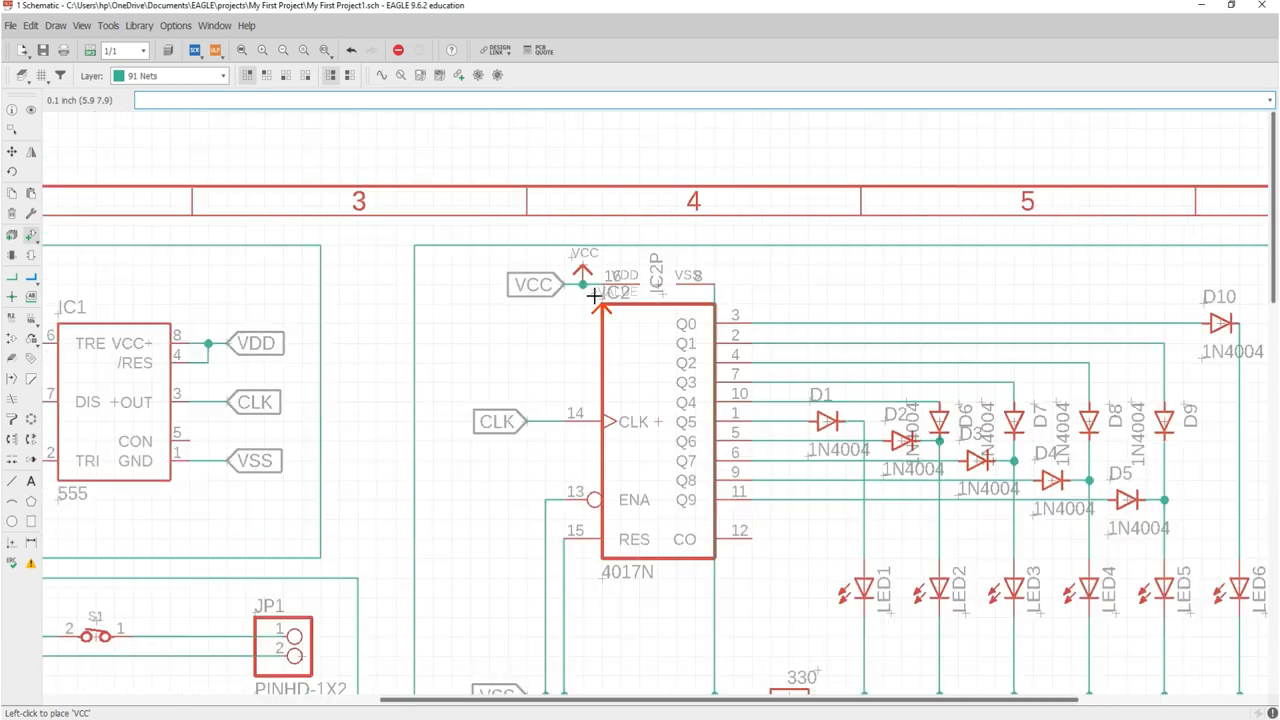
scroll(630, 437, "down", 2)
key("Escape")
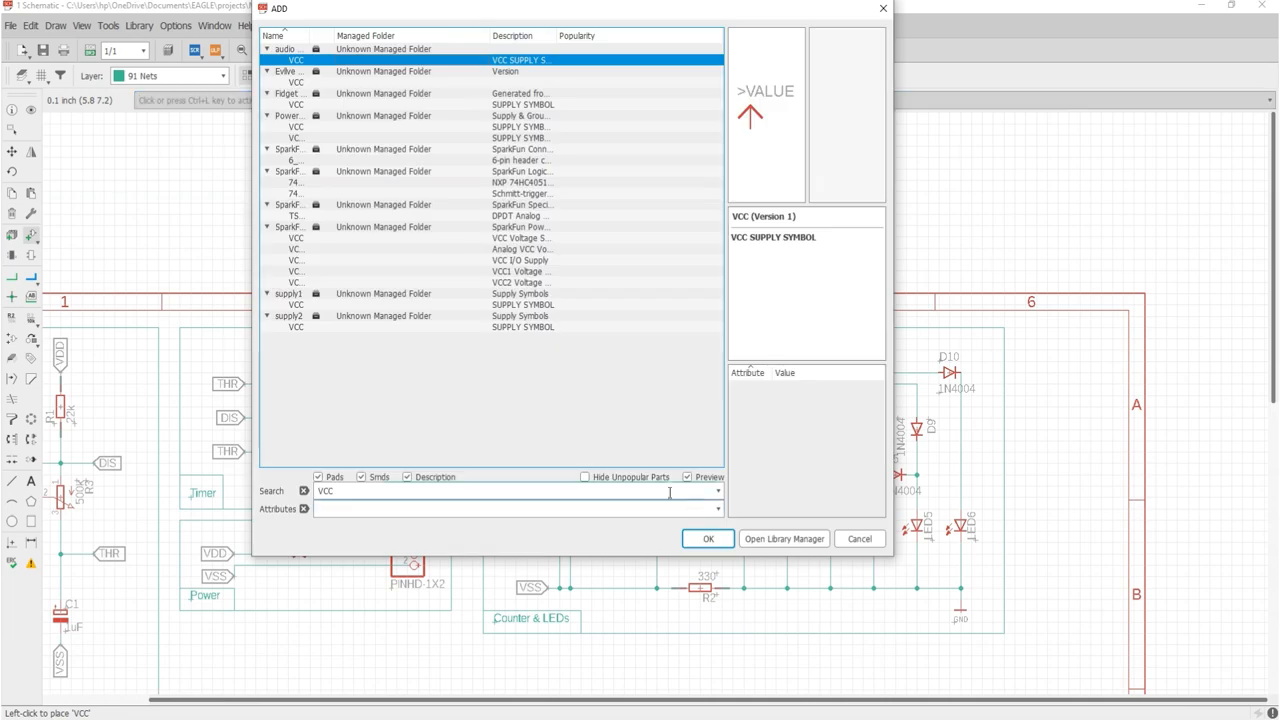
left_click(858, 546)
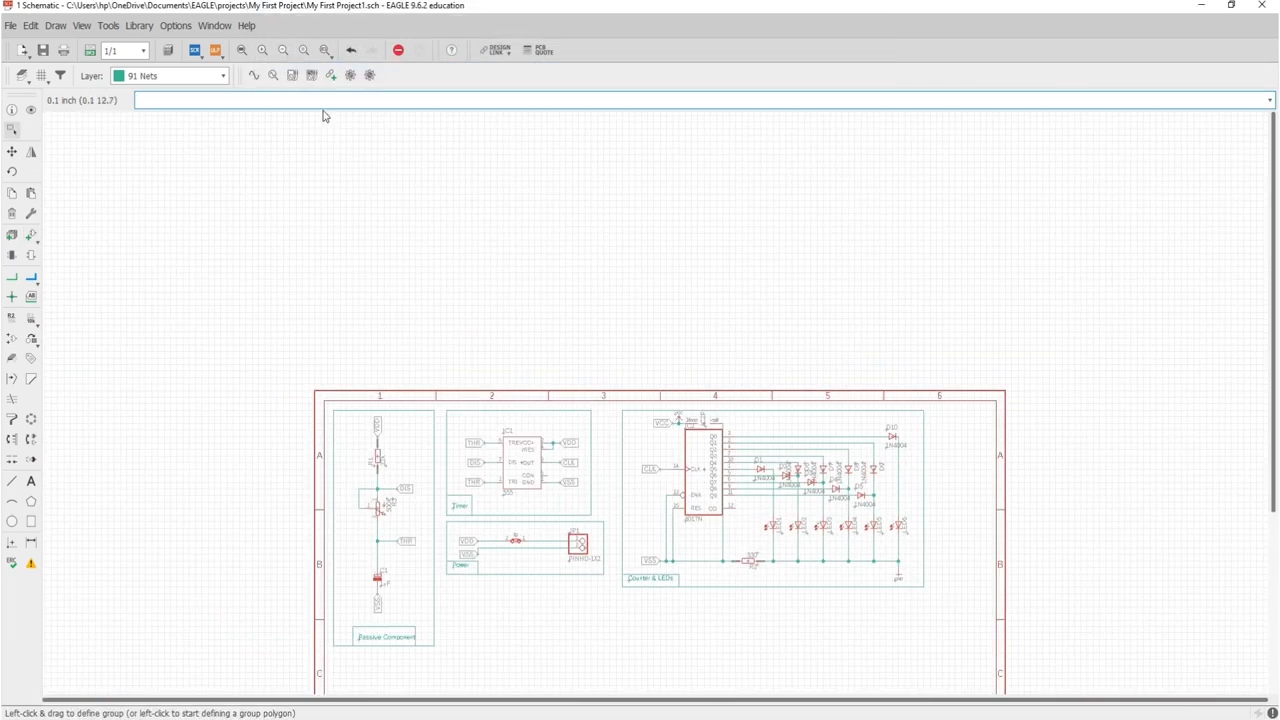
Save the schematic and create the board My First Project1.brd from it.
left_click(241, 50)
key("ctrl+s")
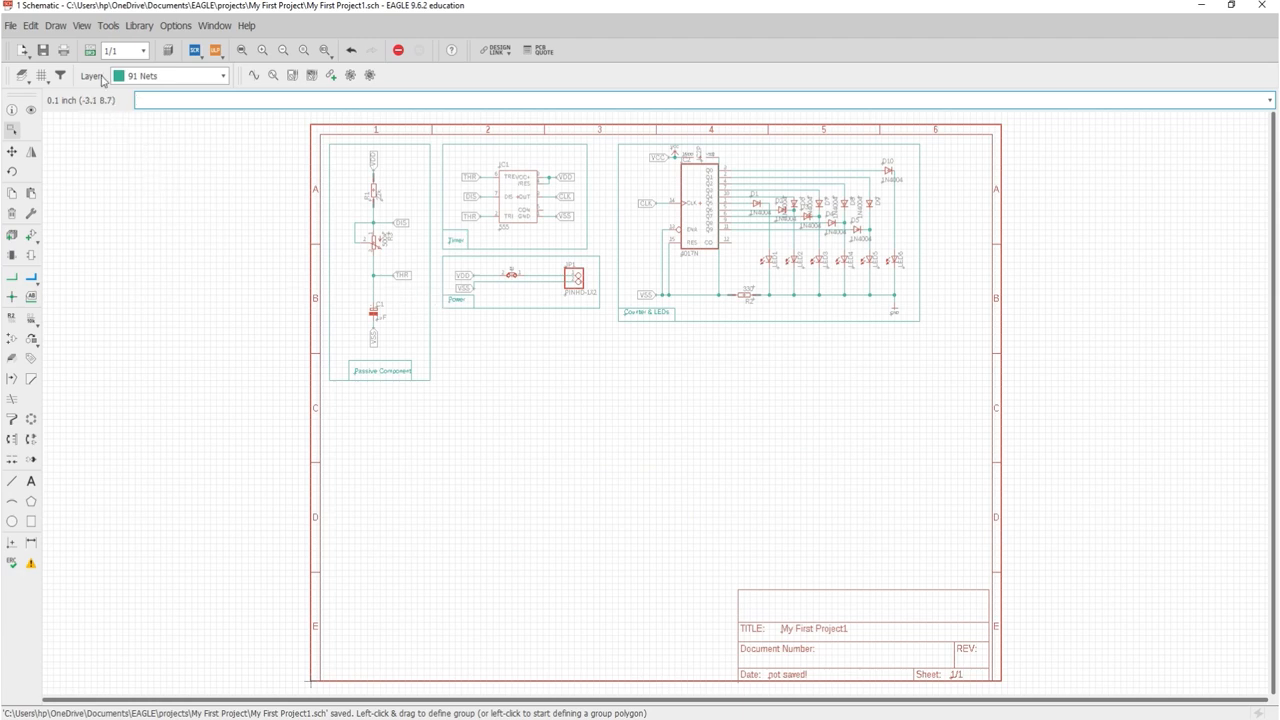
left_click(195, 50)
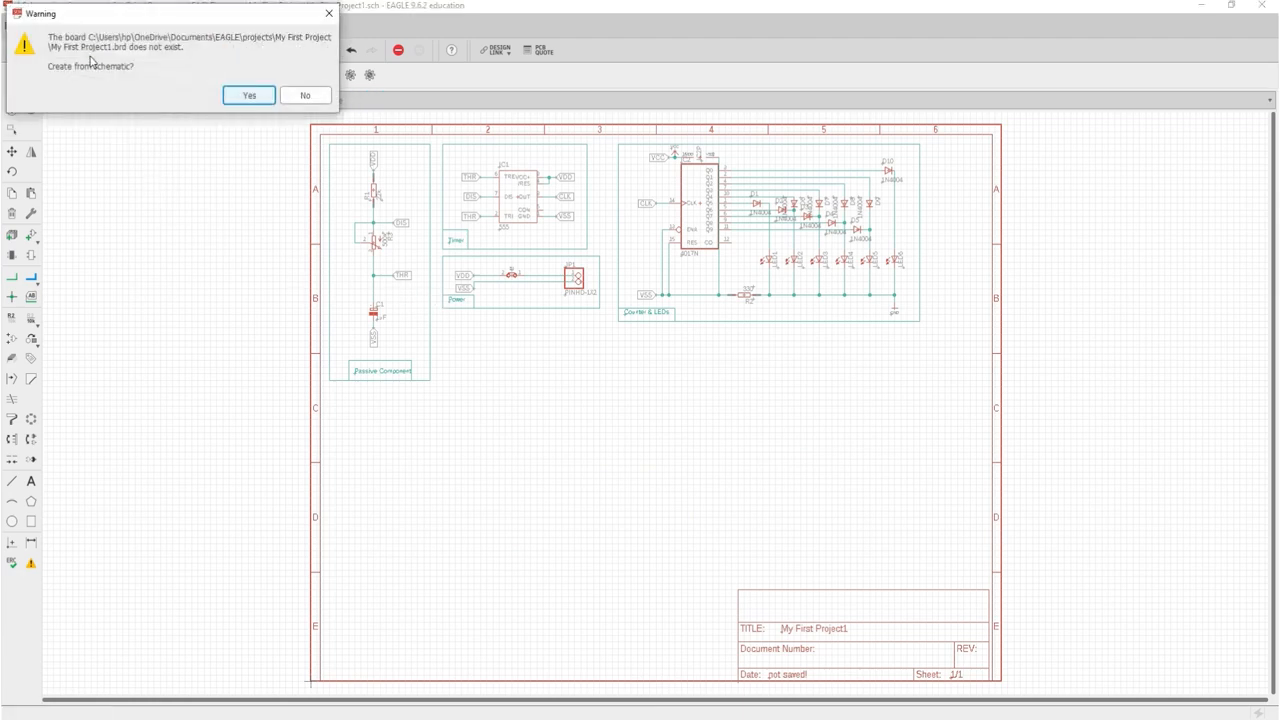
left_click(246, 95)
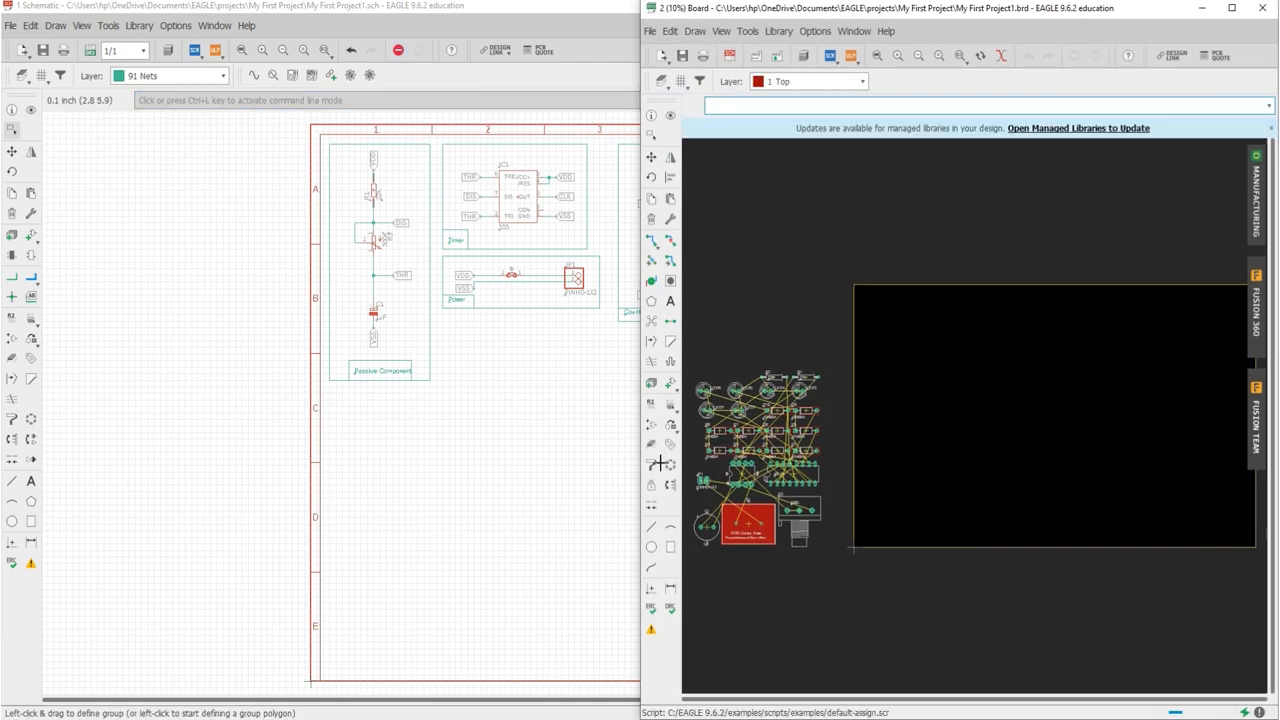
scroll(717, 497, "up", 5)
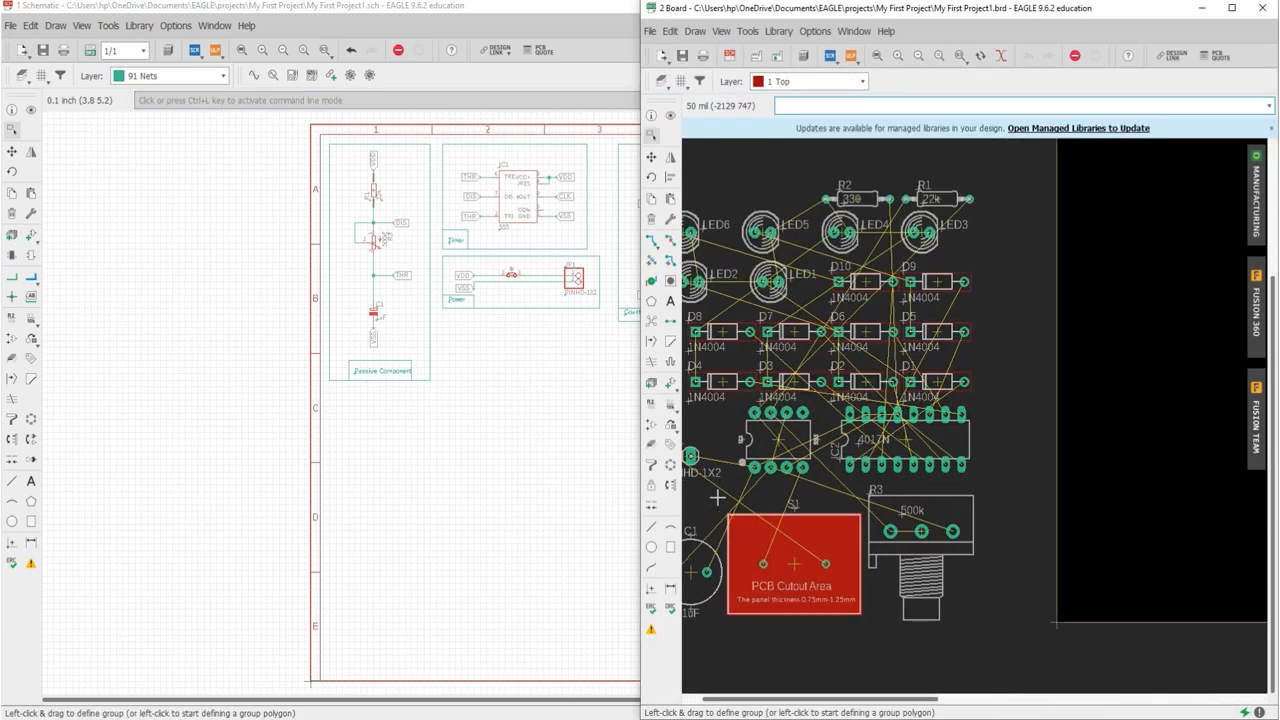
scroll(717, 497, "down", 3)
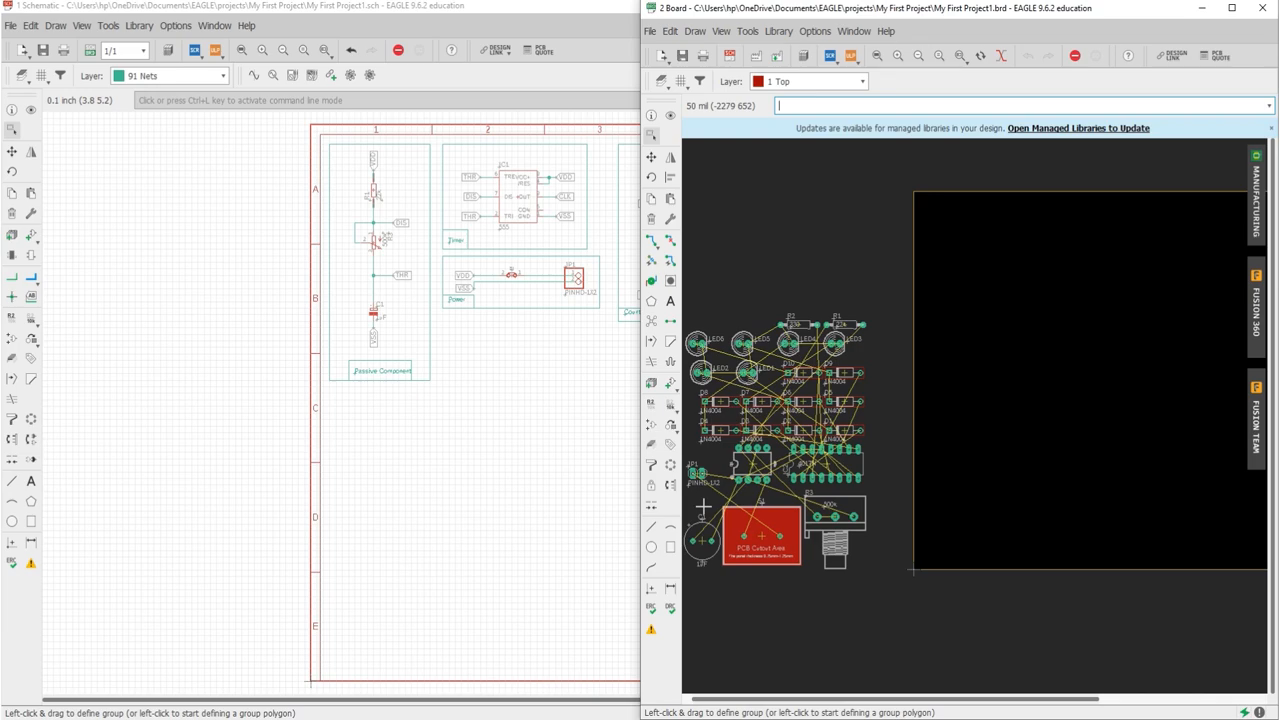